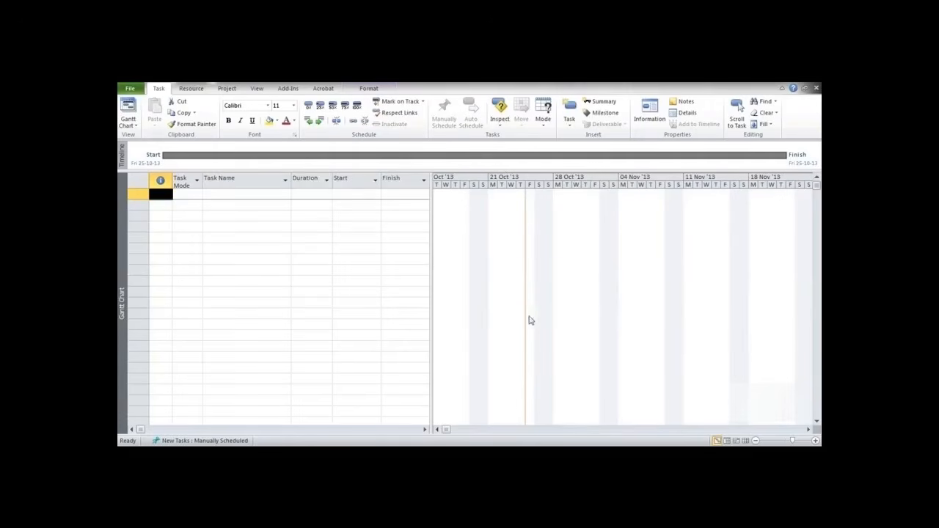
Enter seven tasks named A, B, C, D, E, F and G in consecutive rows of the task table.
left_click(259, 195)
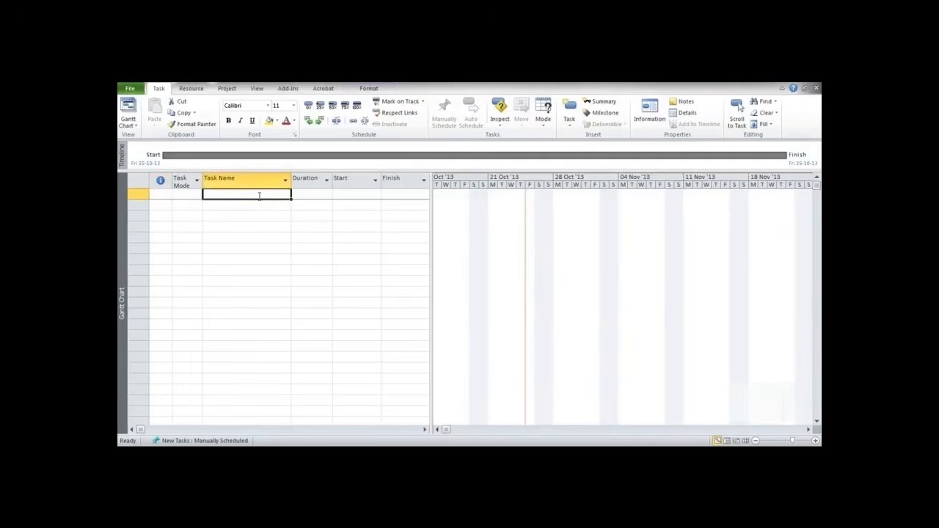
type("A")
key("Return")
type("B")
key("Return")
type("C")
key("Return")
type("D")
key("Return")
type("E")
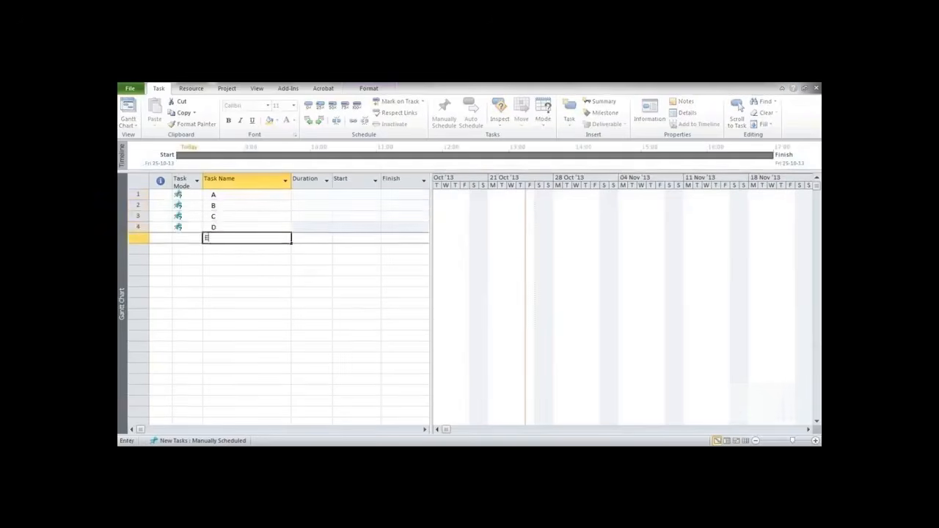
key("Return")
type("F")
key("Return")
type("G")
key("Tab")
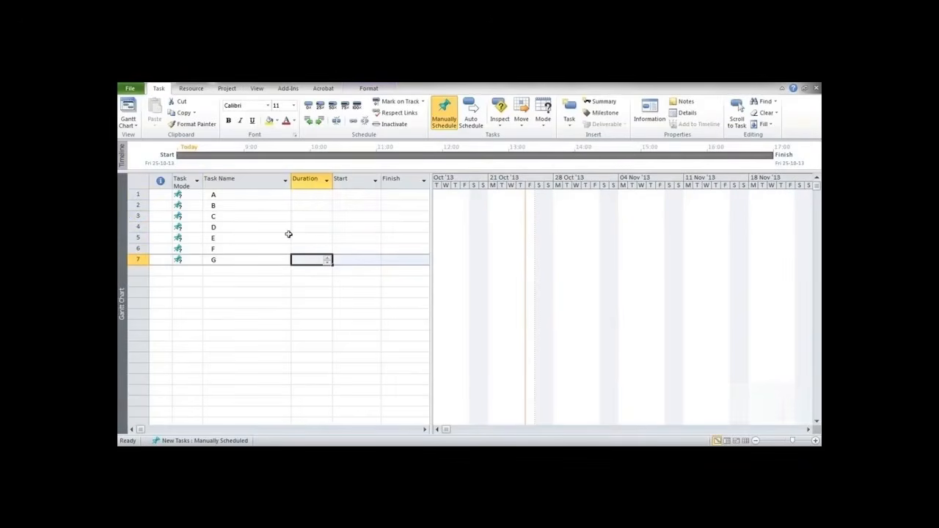
Set the durations of tasks A to G to 4, 6, 4, 2, 6, 4 and 5 days respectively.
left_click(309, 196)
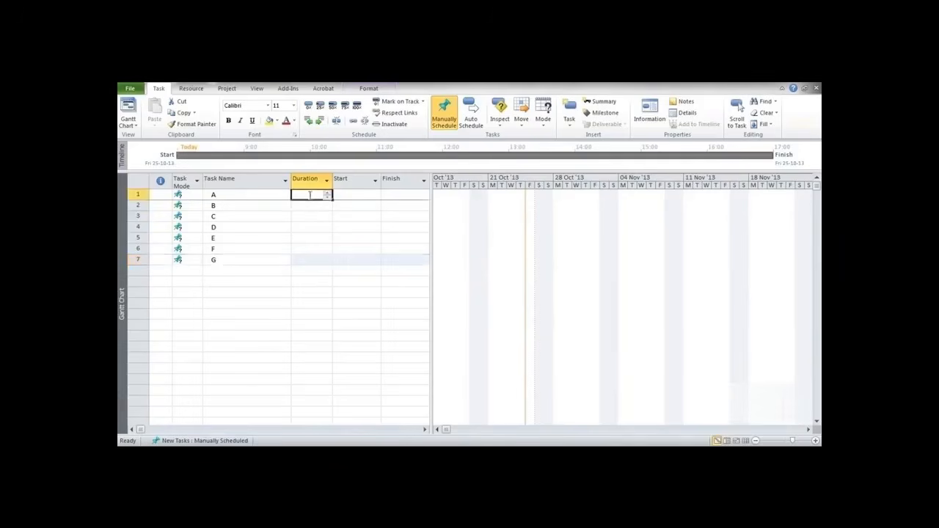
type("4")
key("Return")
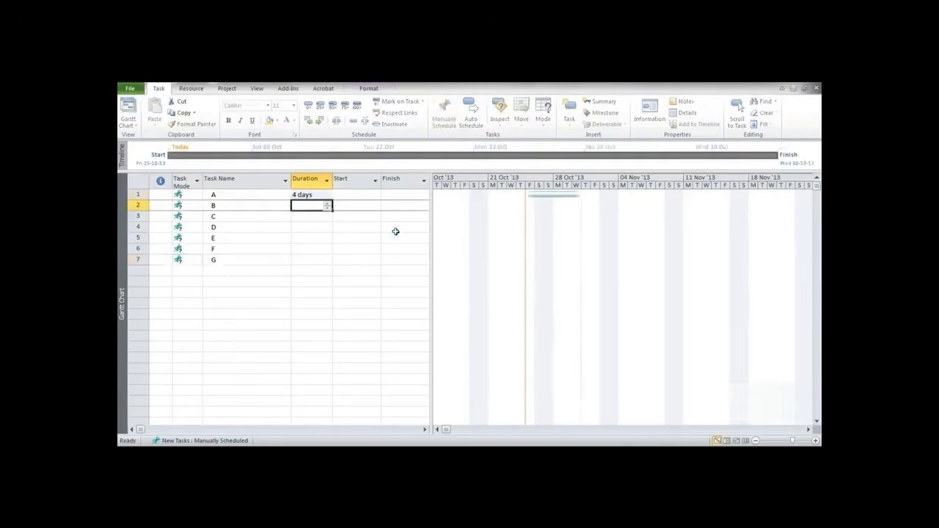
type("6")
key("Return")
type("4 days")
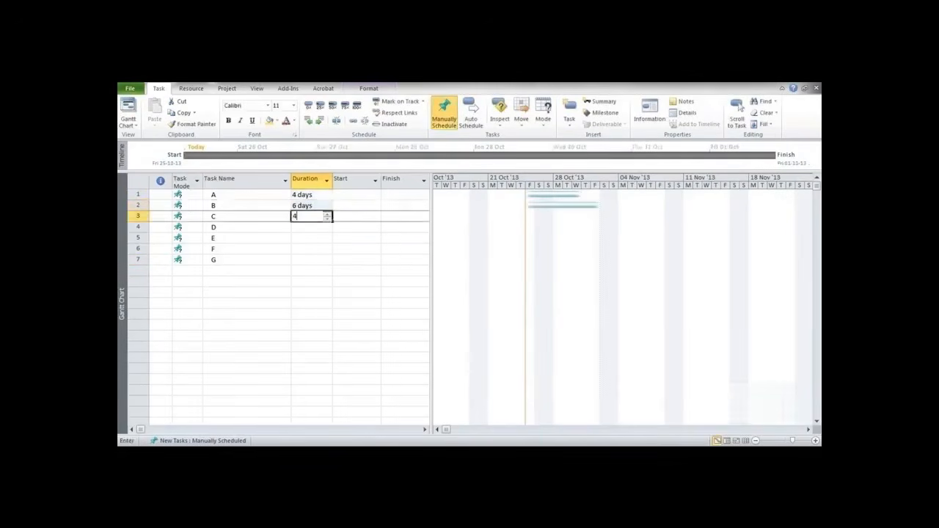
key("Return")
type("2 days")
key("Return")
type("6")
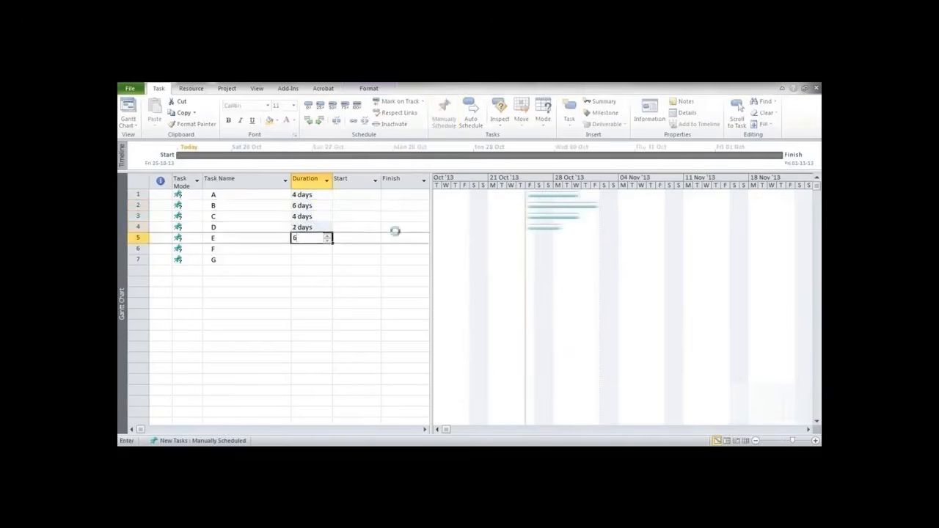
key("Return")
type("4")
key("Return")
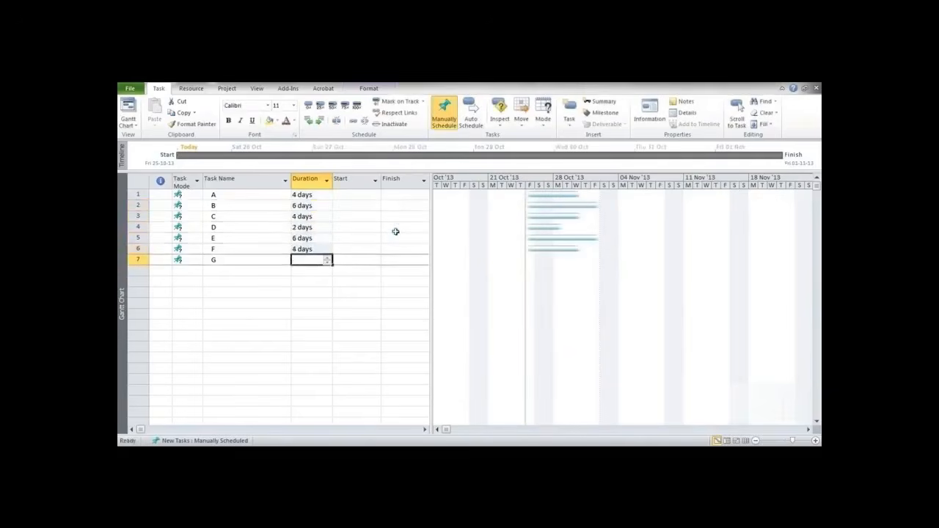
type("5")
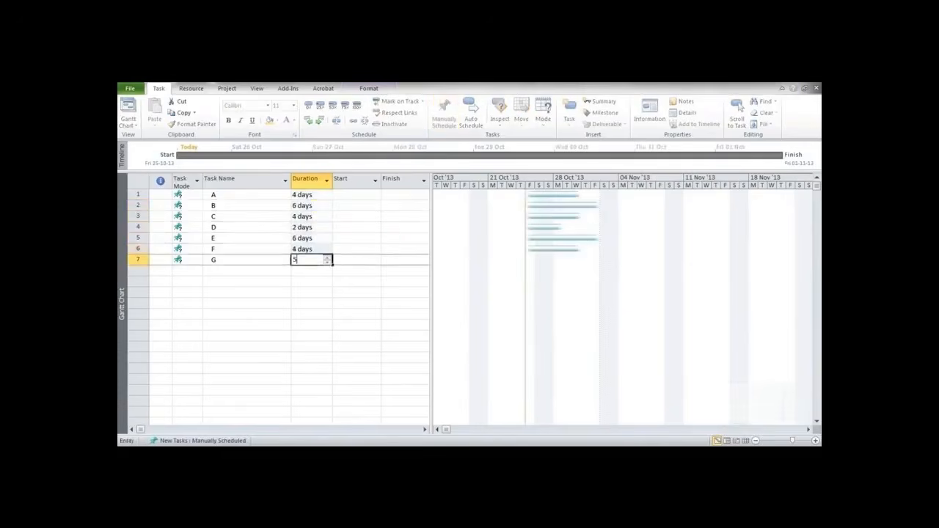
key("Return")
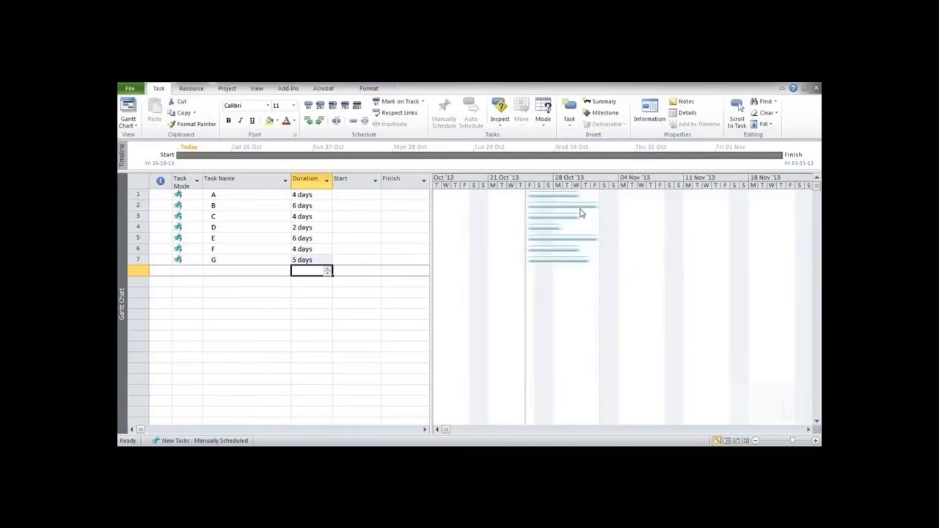
Switch all tasks to Auto Schedule and widen the task table to expose the Predecessors column.
left_click(139, 181)
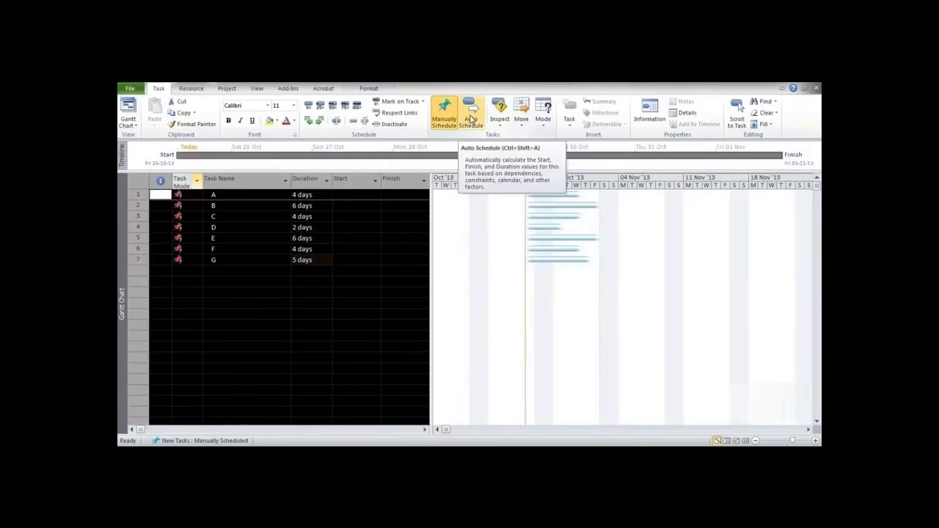
left_click(472, 119)
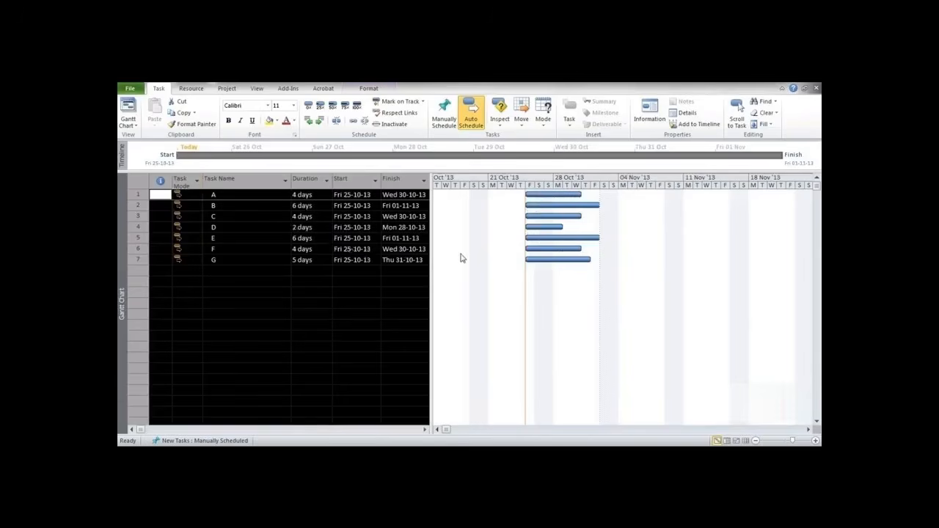
left_click_drag(431, 270, 486, 268)
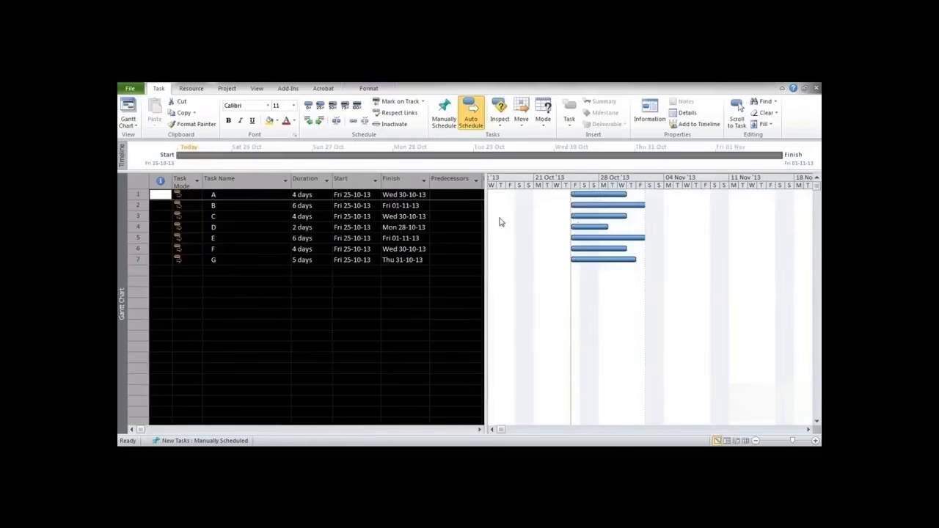
Make task A the predecessor of tasks B, C and D by entering ID 1 for each.
left_click(438, 206)
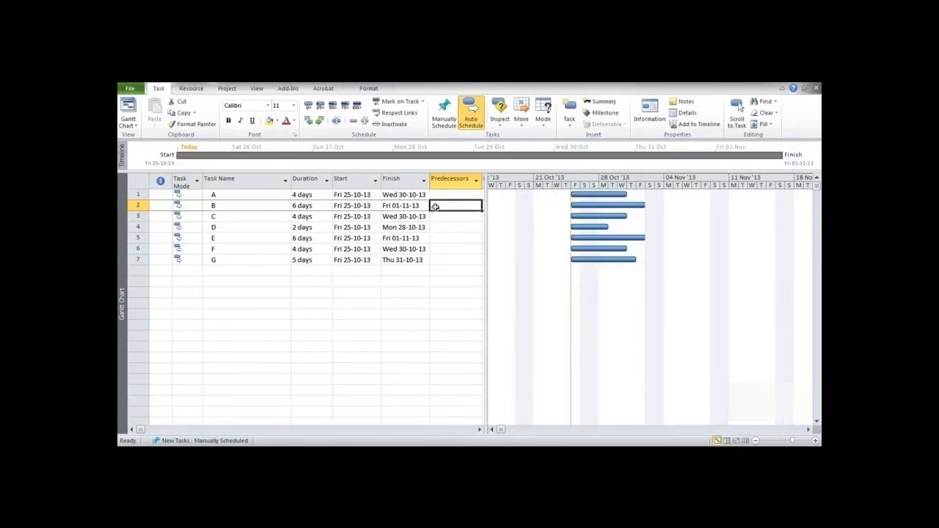
type("A")
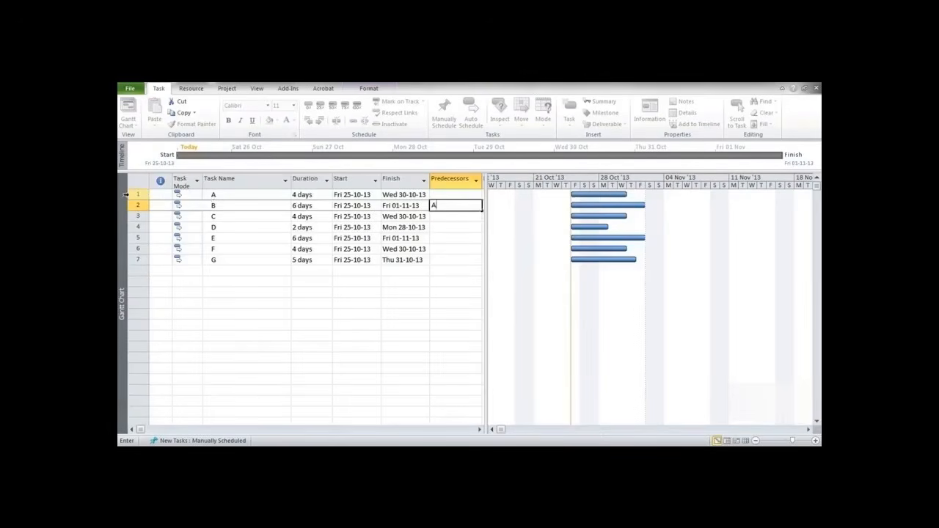
key("BackSpace")
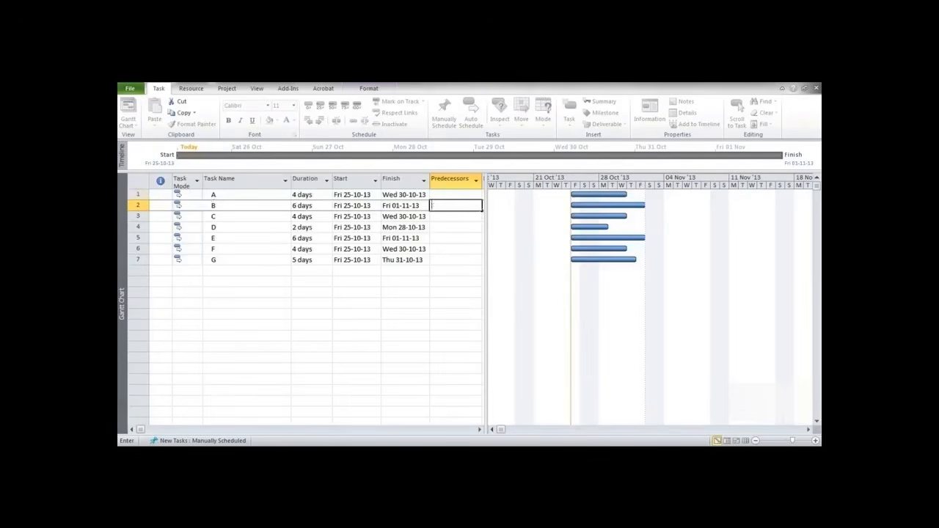
type("1")
key("Return")
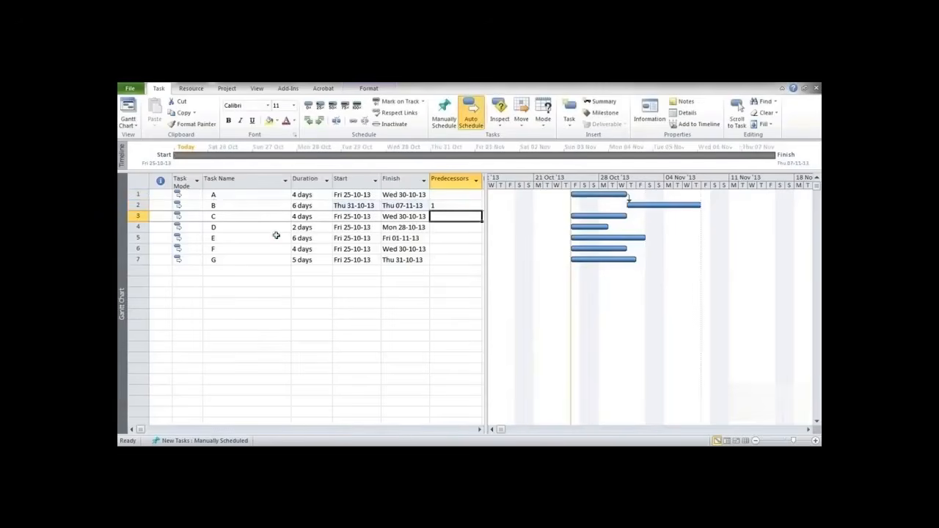
type("1")
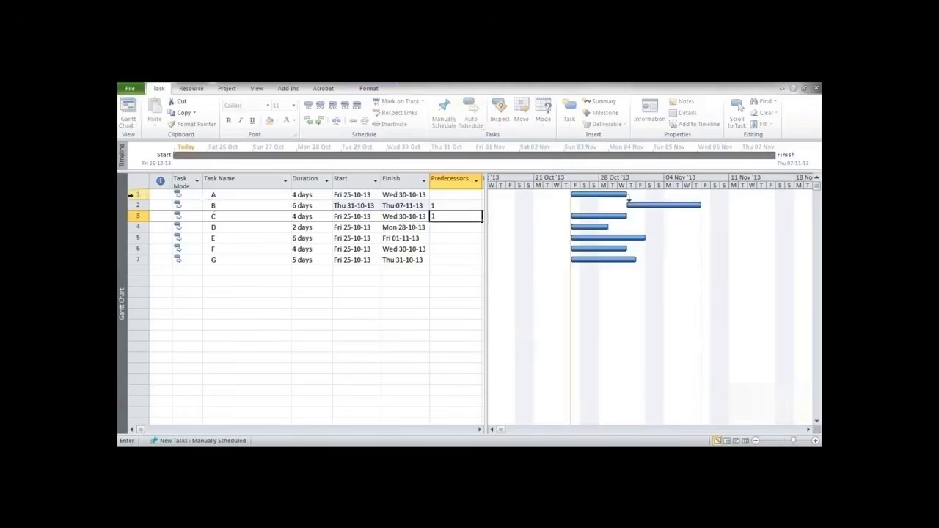
left_click(436, 231)
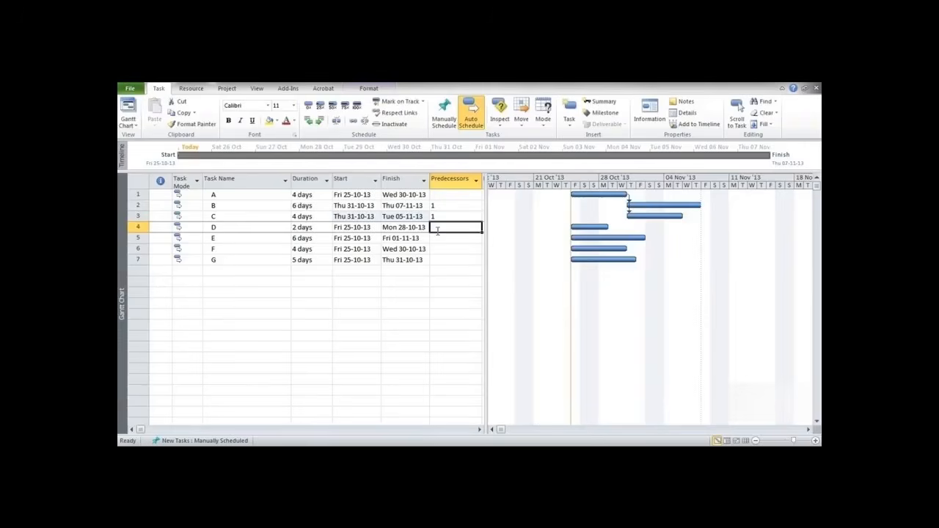
type("1")
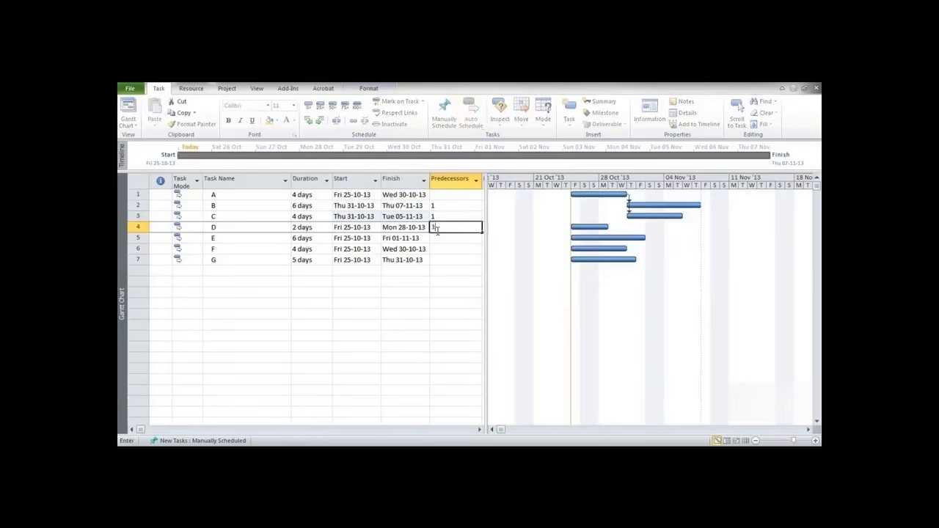
key("Return")
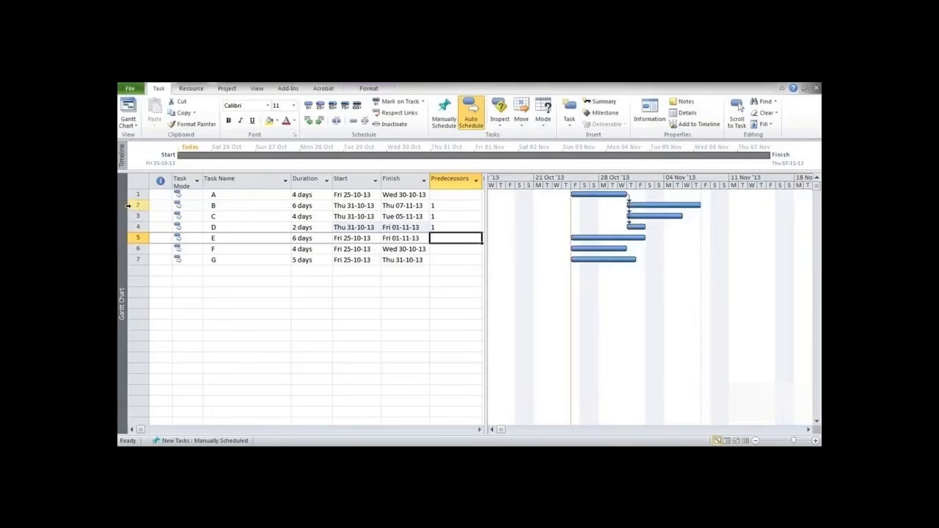
Set the predecessors of task E to 2, of task F to 3,4 and of task G to 5,6.
type("2")
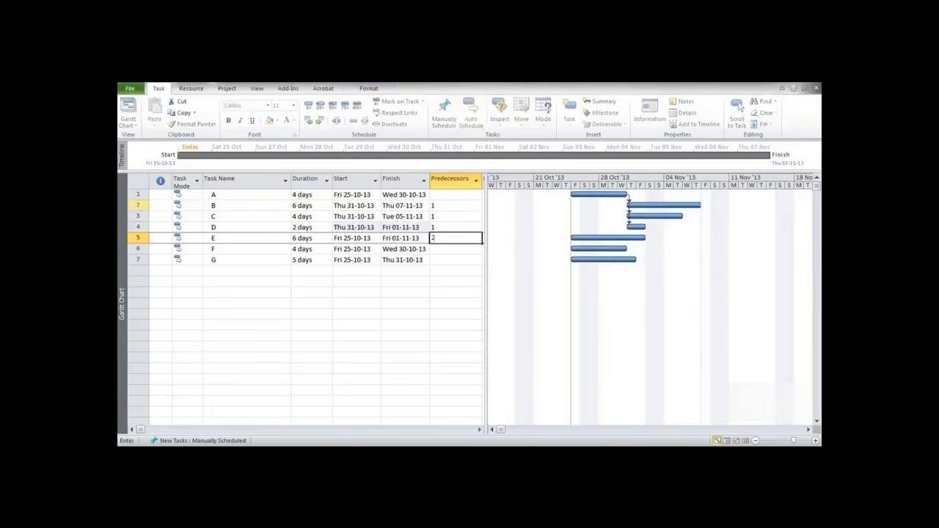
key("Return")
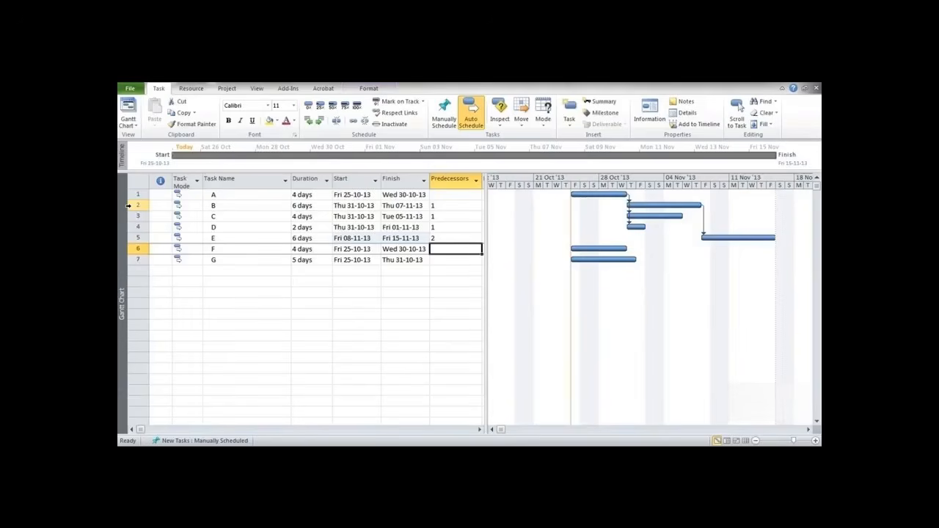
type("3,4")
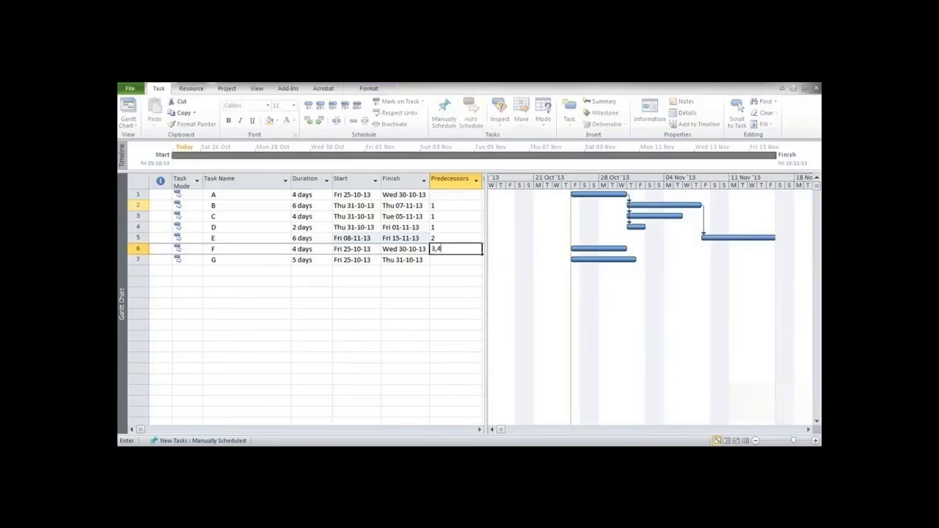
key("Return")
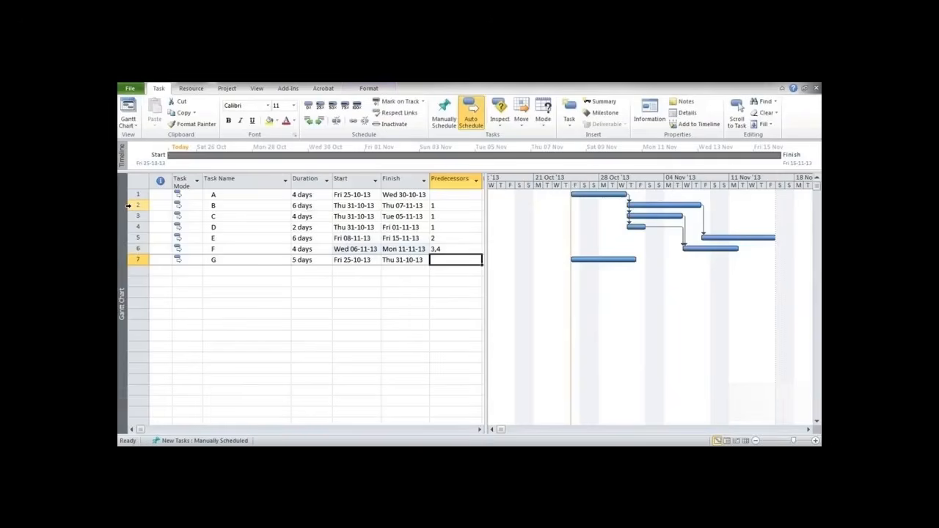
type("5,6")
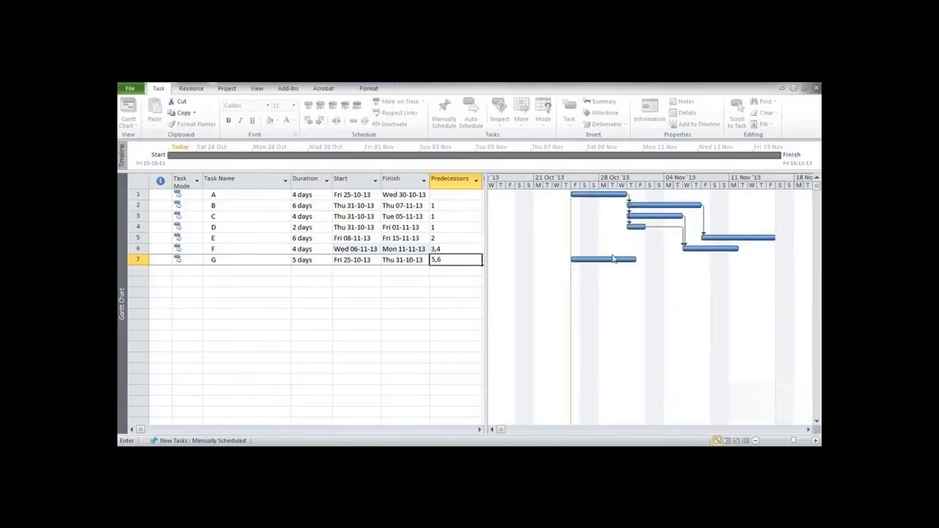
key("Return")
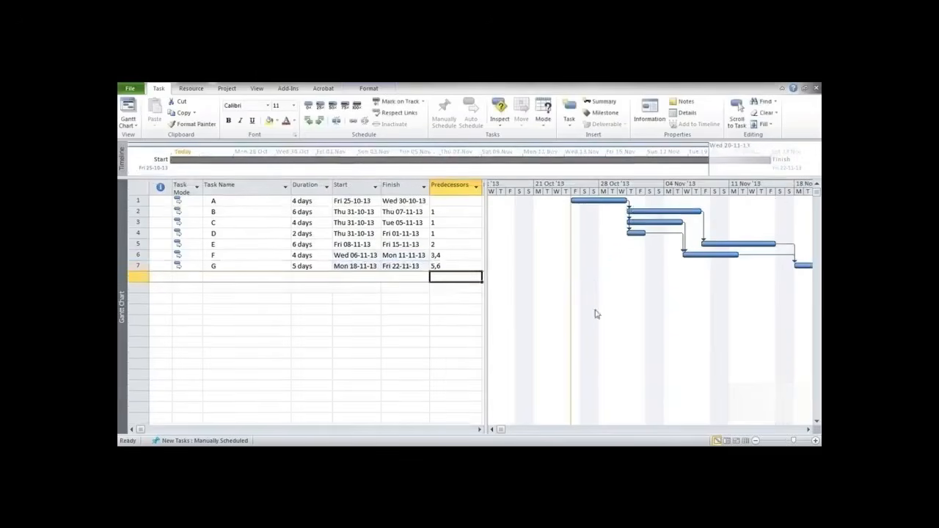
In task B's information, keep its predecessor A as Finish-to-Start (FS) and give the link a lag of 2 days.
left_click(807, 430)
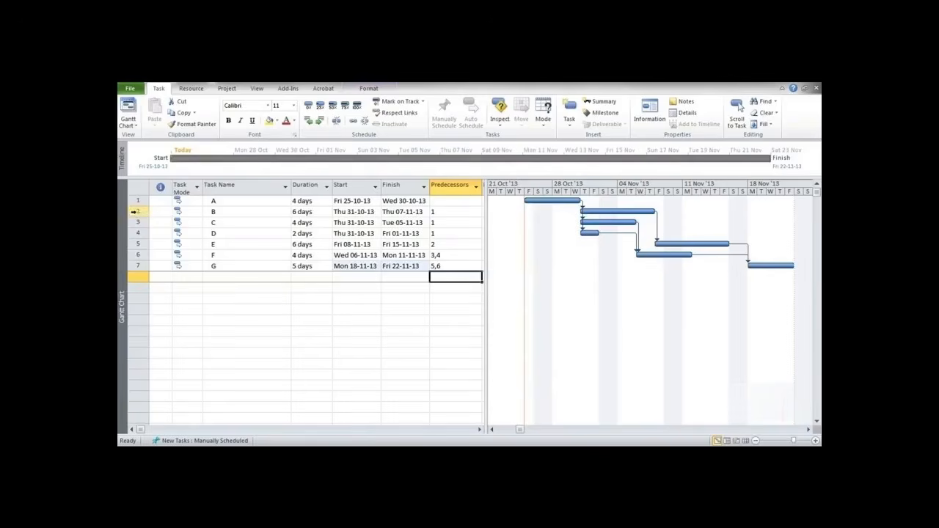
double_click(137, 212)
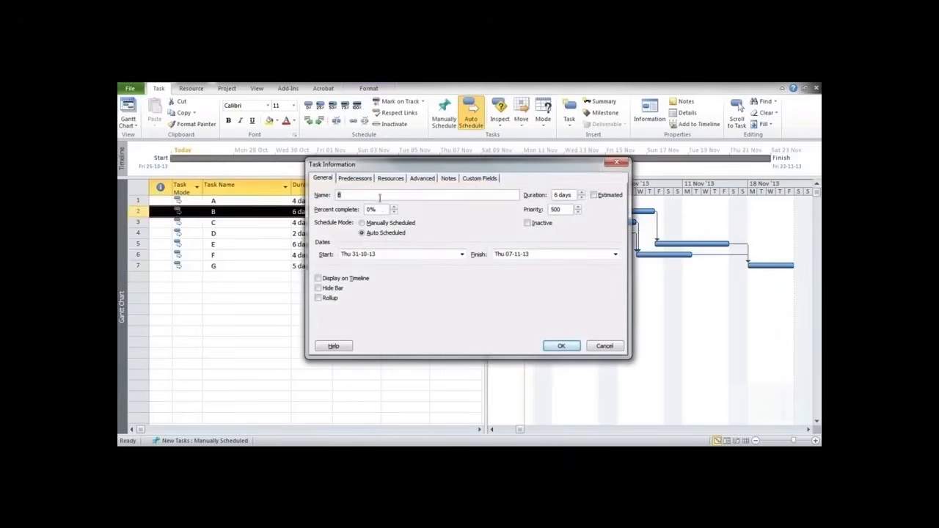
left_click(420, 181)
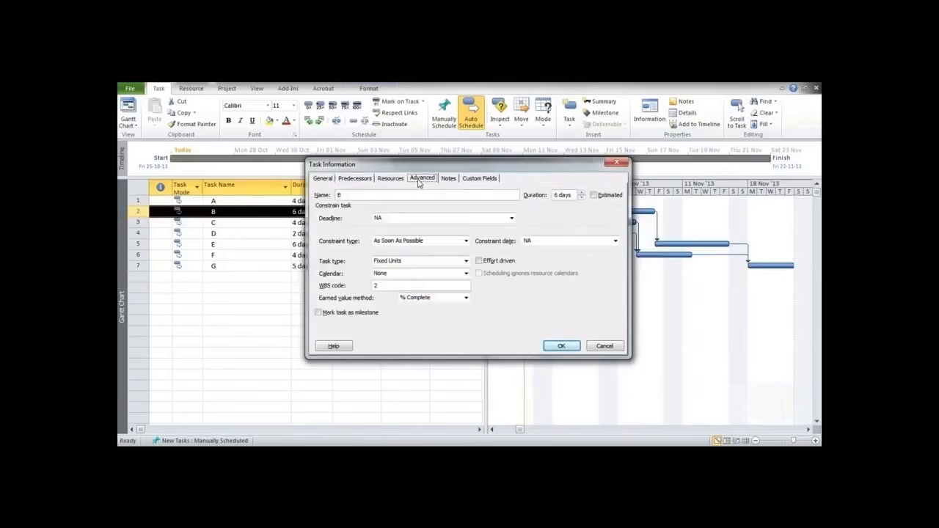
left_click(371, 181)
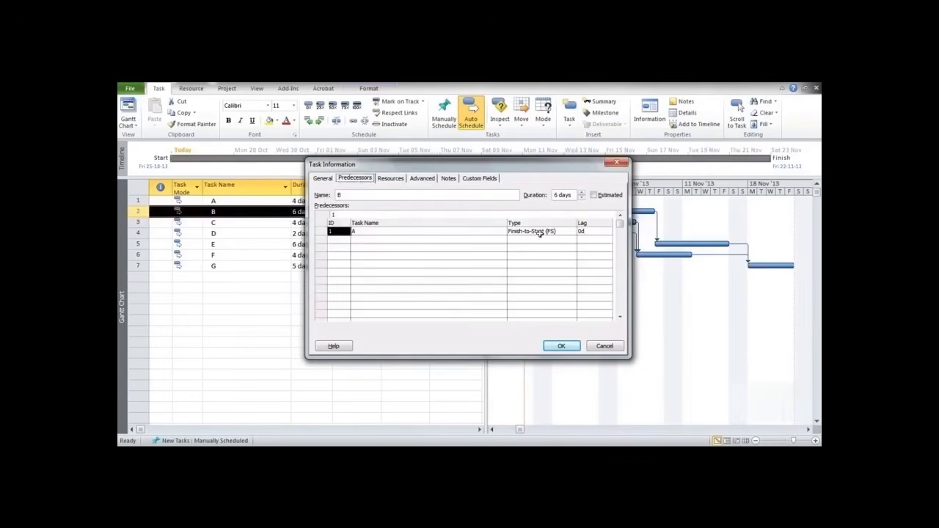
left_click(540, 233)
left_click(572, 232)
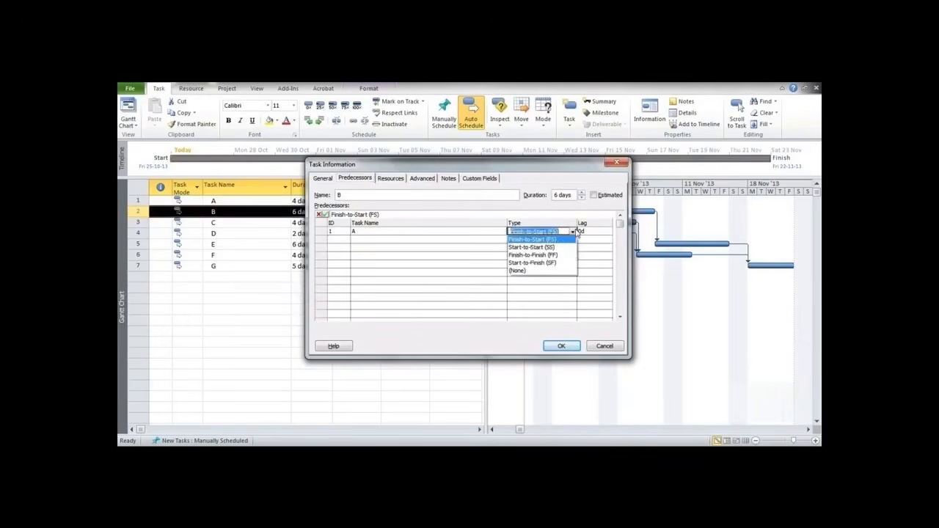
left_click(529, 239)
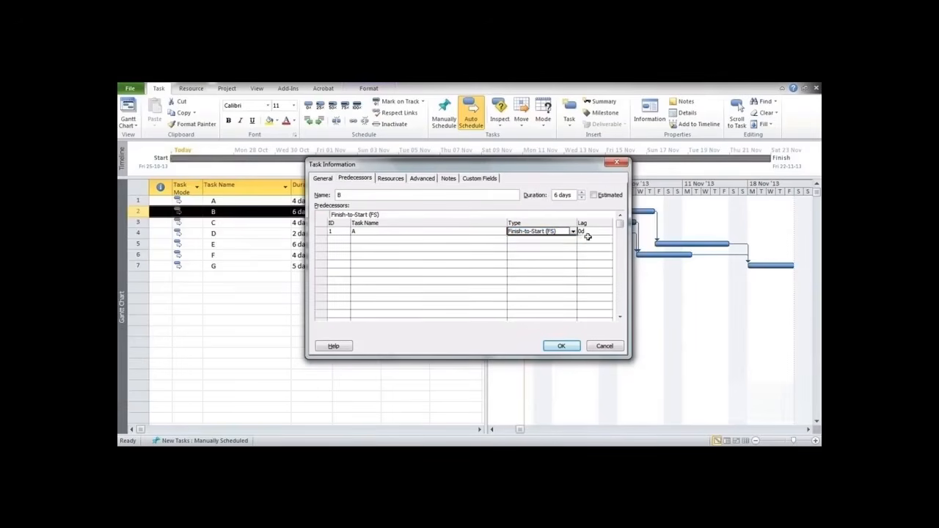
left_click(599, 232)
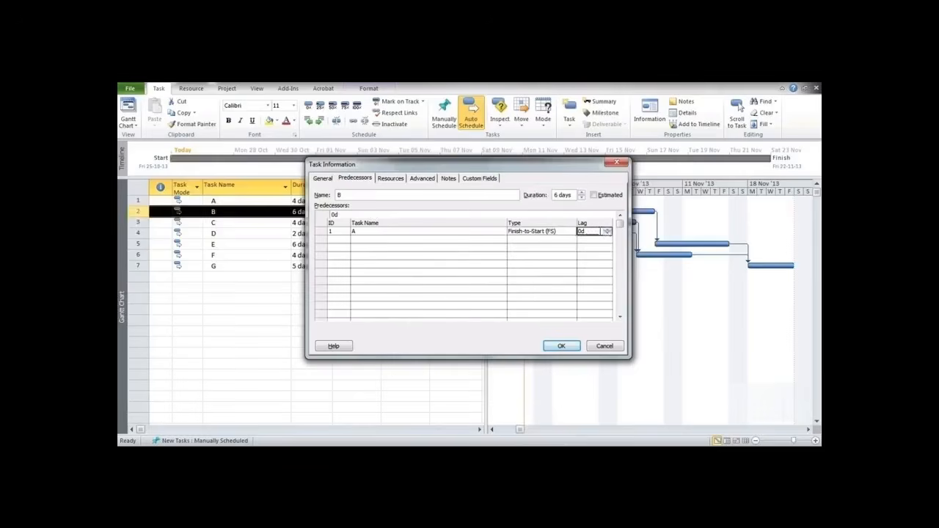
left_click(608, 230)
left_click(570, 347)
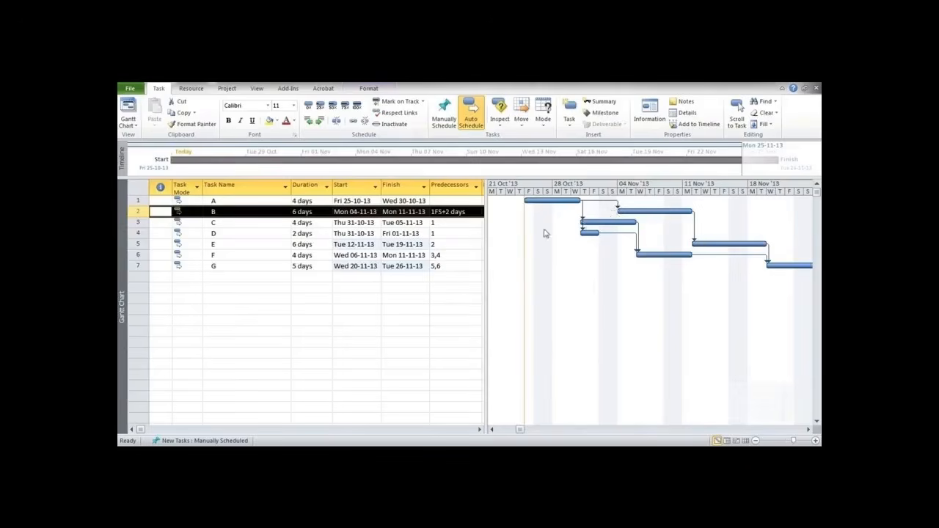
In task D's information, change the link with predecessor A to Start-to-Start (SS) with a lag of 7 days.
left_click(469, 235)
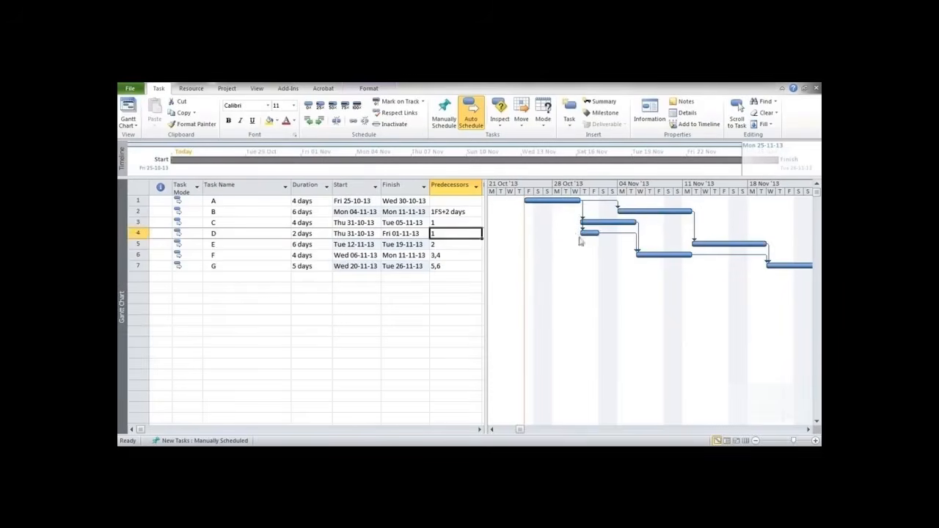
double_click(140, 234)
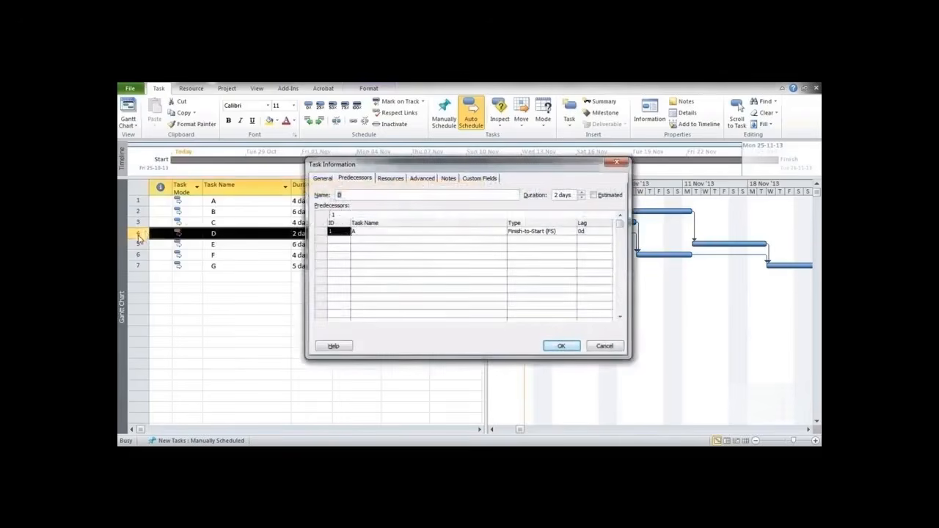
left_click(562, 231)
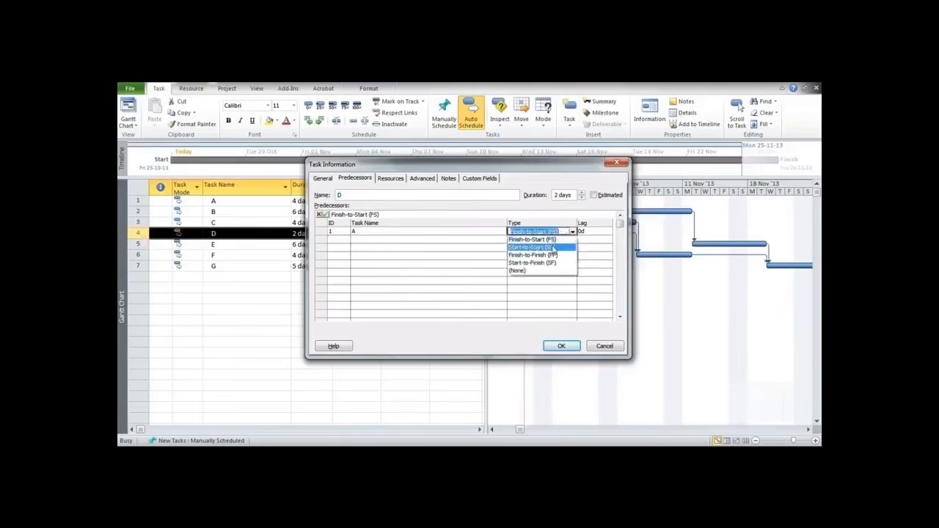
left_click(556, 247)
left_click(580, 231)
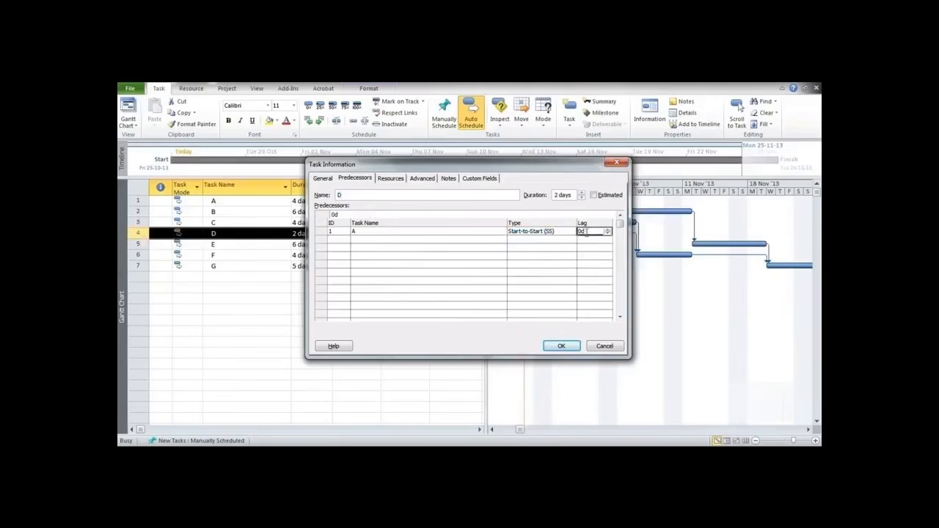
type("7")
key("Return")
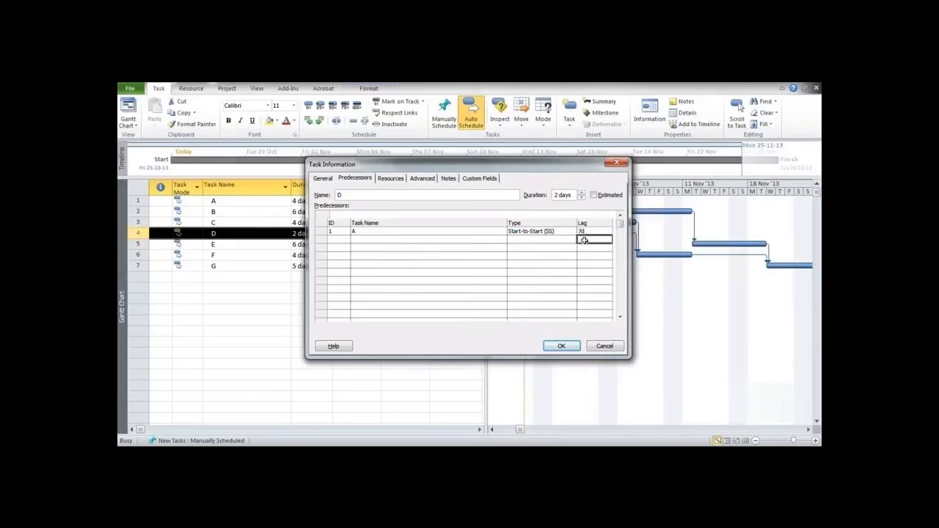
left_click(561, 346)
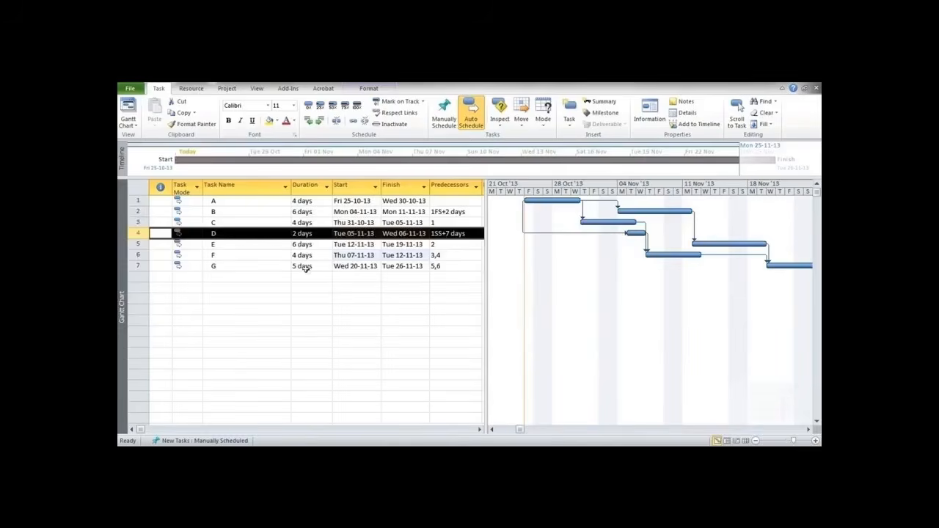
In task G's information, give the Finish-to-Start link with predecessor E a lag of 2 days.
double_click(138, 266)
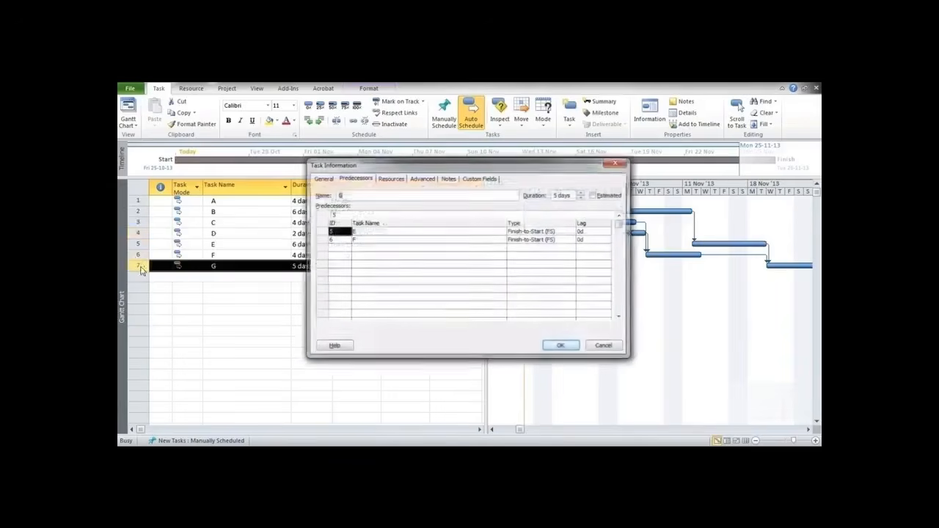
left_click(364, 232)
left_click(364, 240)
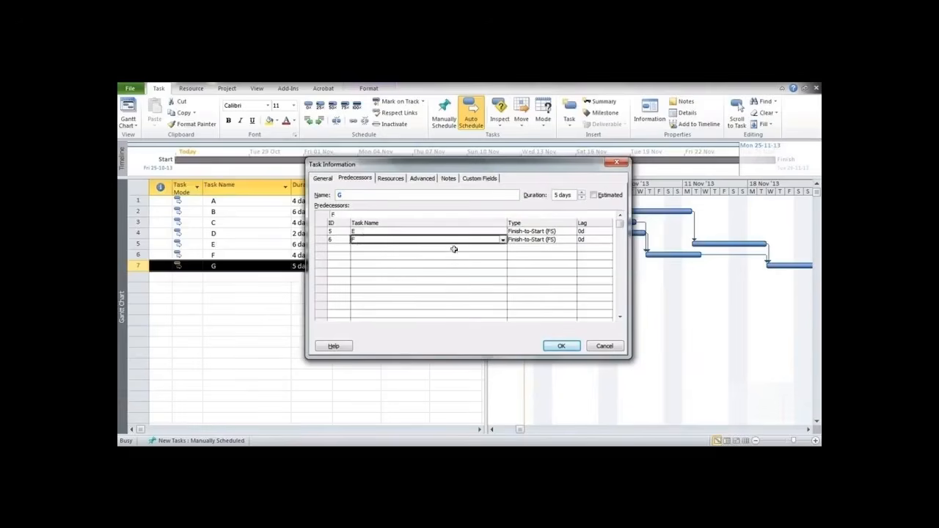
left_click(589, 231)
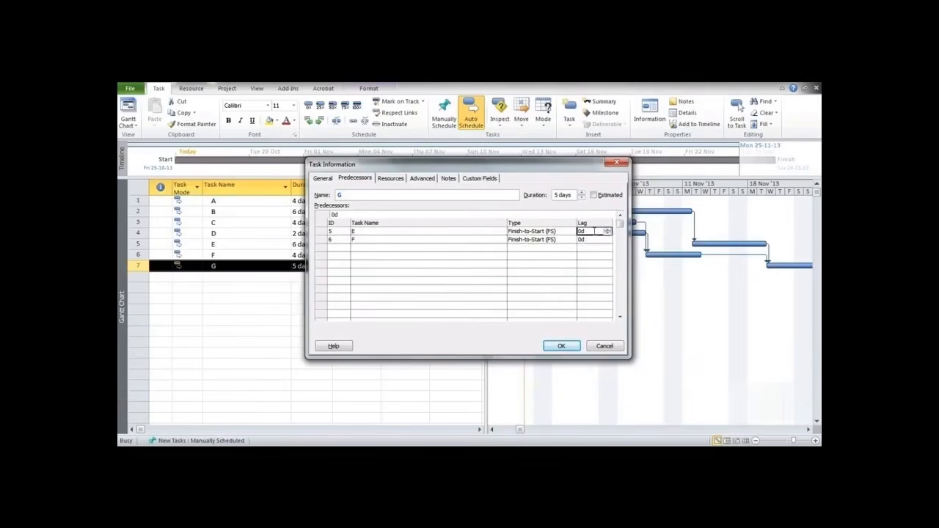
type("2")
left_click(584, 248)
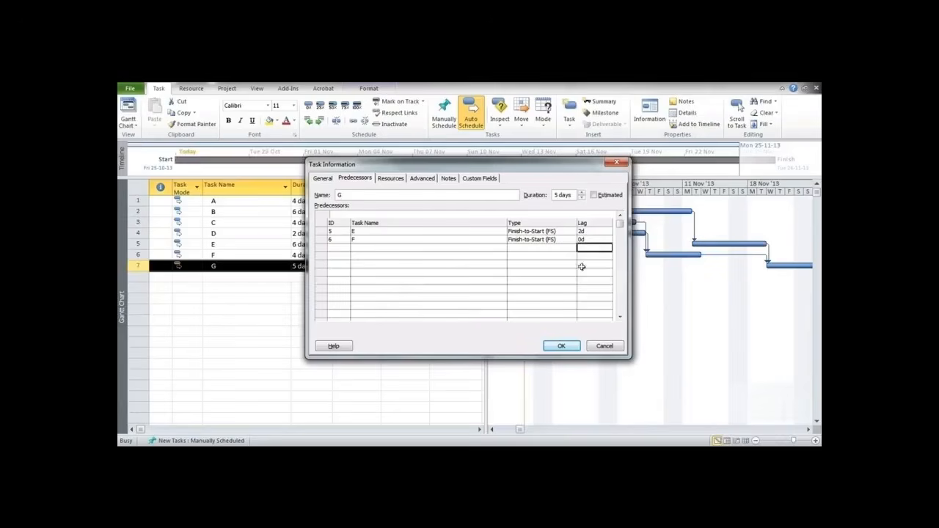
left_click(559, 345)
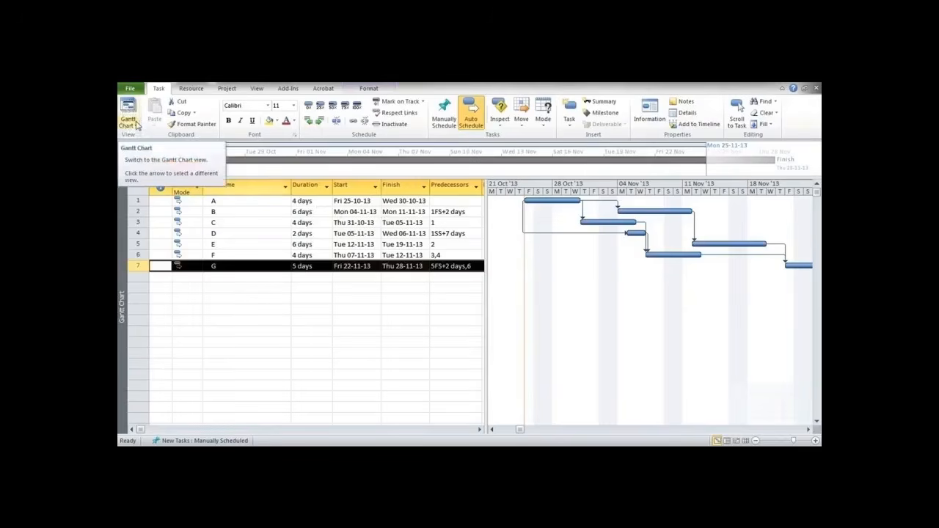
Switch to the Detail Gantt view and widen its task table to expose the Successors column.
left_click(137, 125)
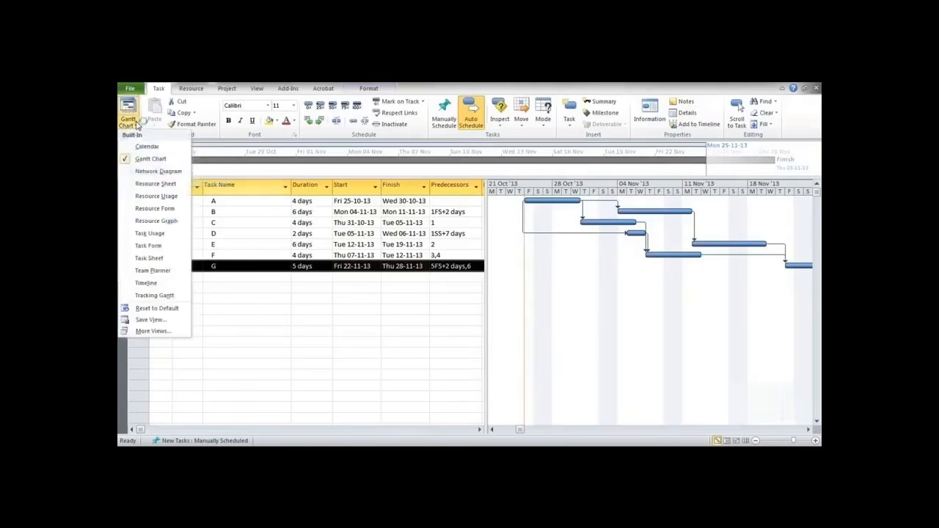
left_click(163, 334)
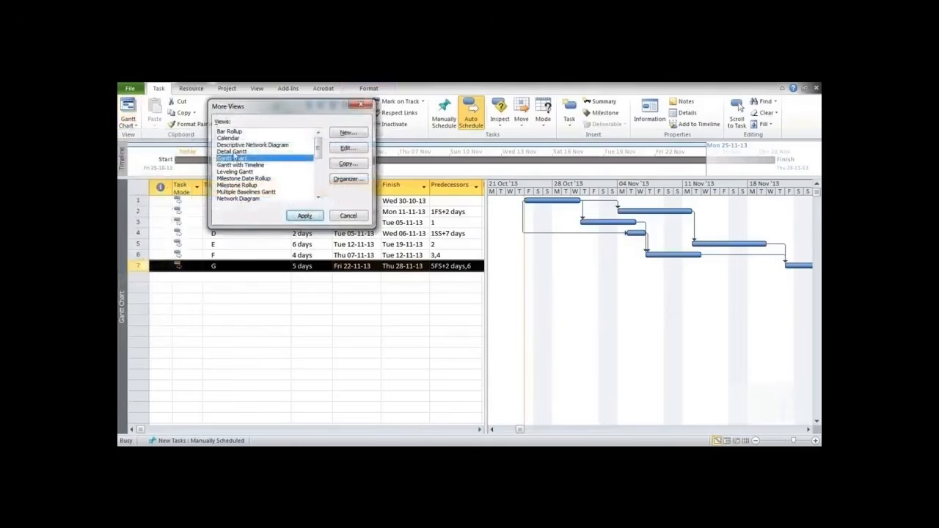
left_click(234, 152)
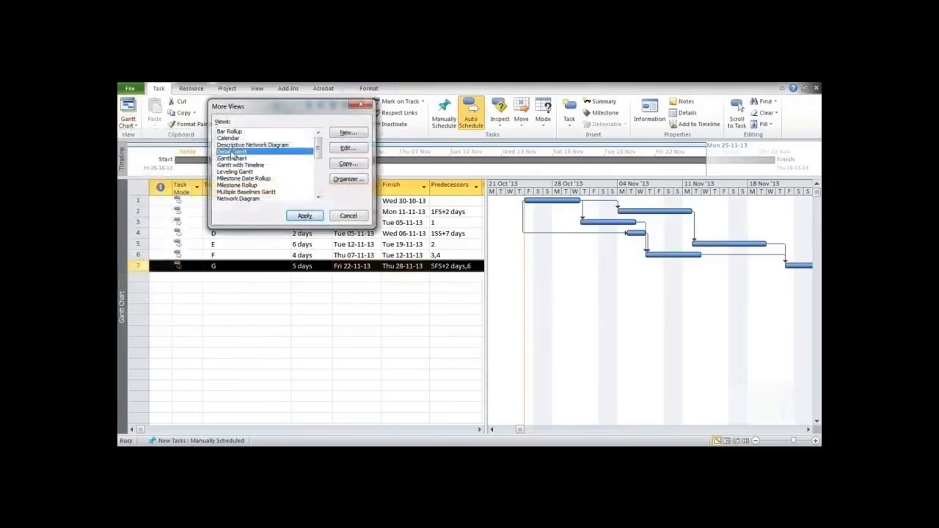
left_click(309, 216)
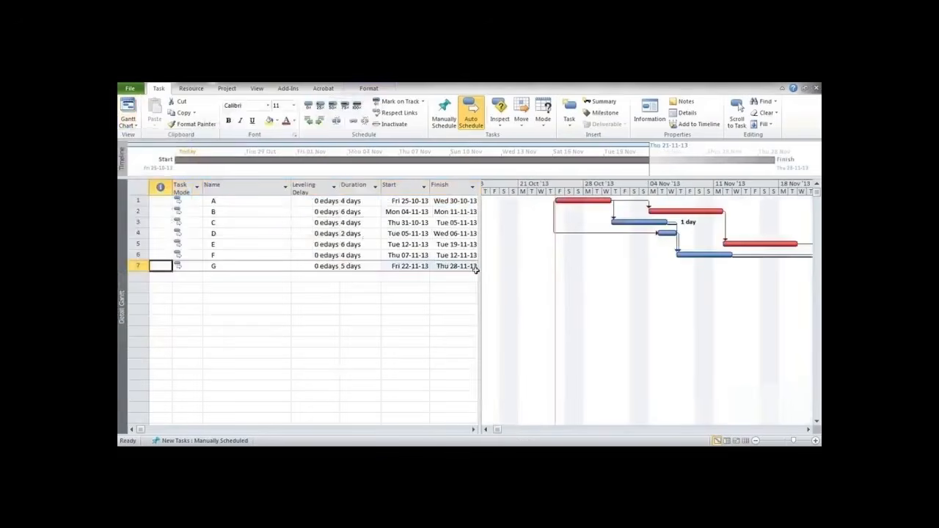
left_click_drag(478, 270, 539, 281)
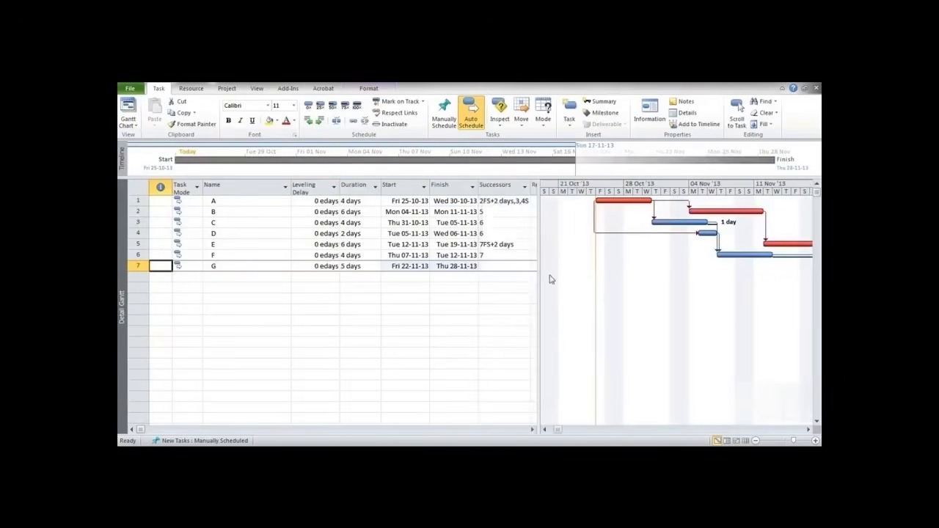
Return to the Gantt Chart view to select the first task, and reopen the Detail Gantt view.
left_click(131, 126)
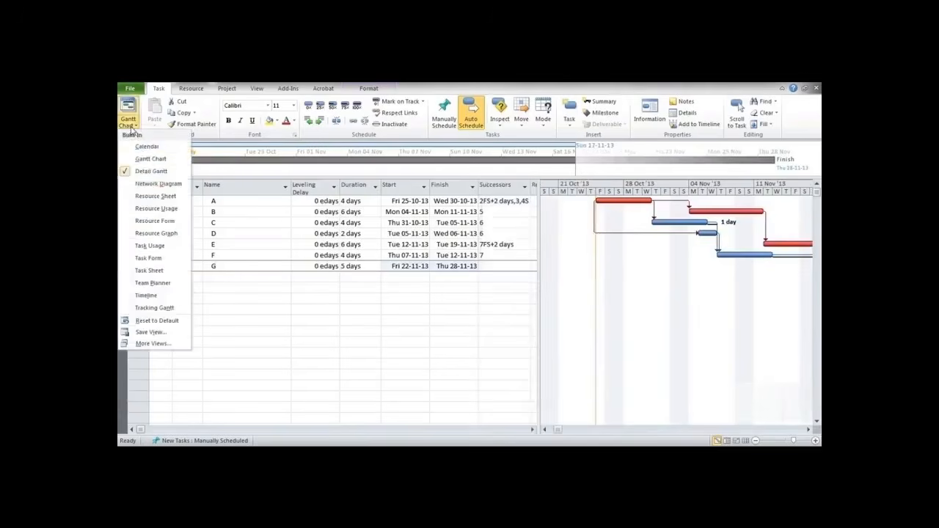
left_click(148, 159)
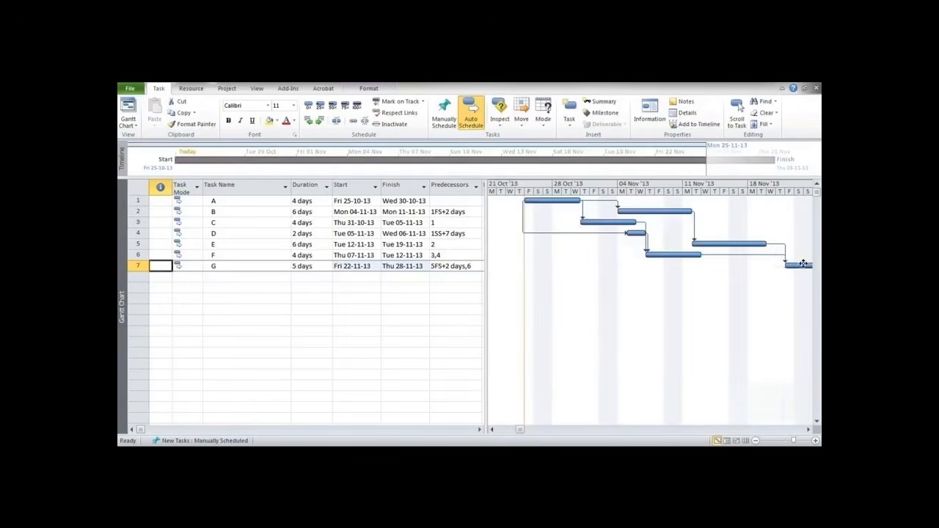
key("ctrl+Home")
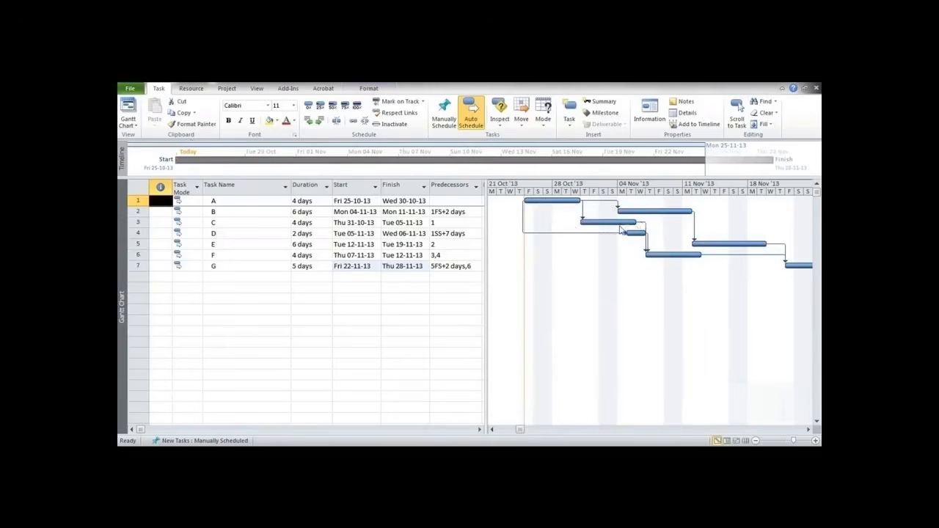
left_click(130, 123)
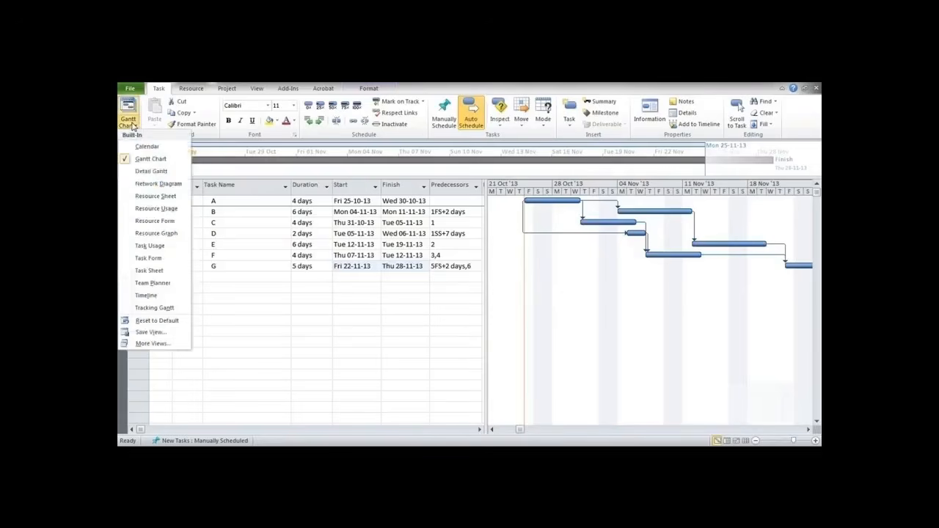
left_click(169, 174)
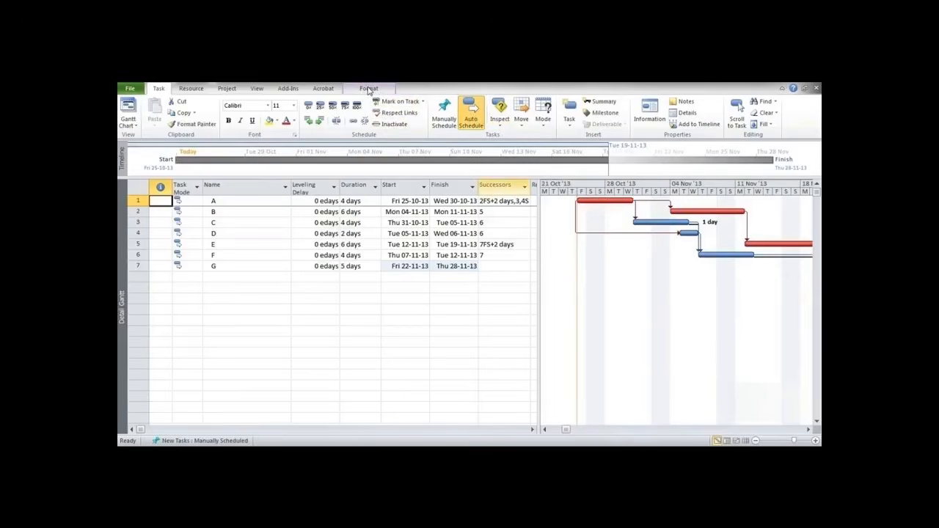
Format task A's bar so that its Name is shown as bar text above the bar.
left_click(369, 89)
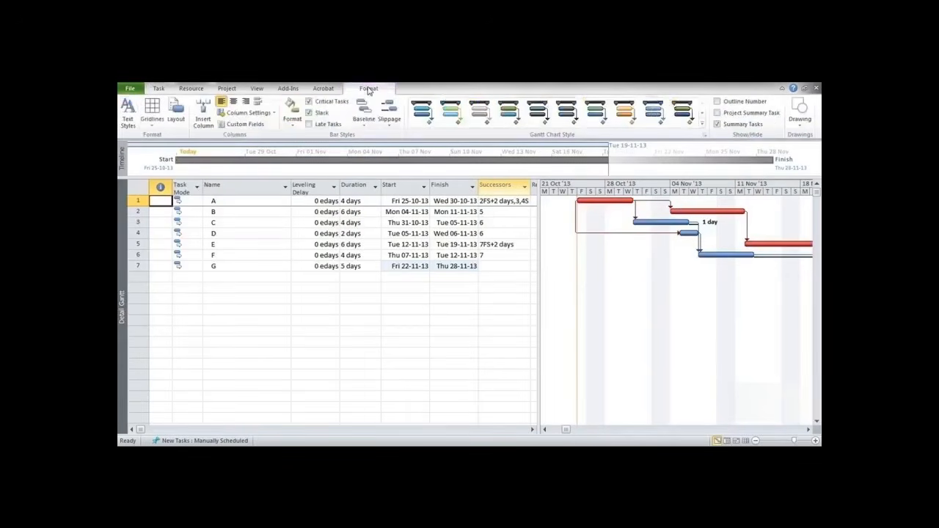
left_click(294, 125)
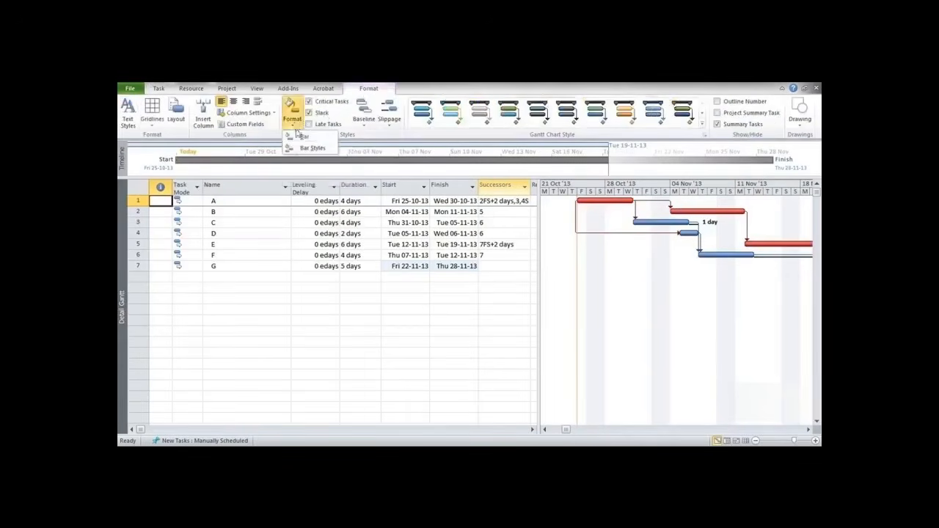
left_click(302, 138)
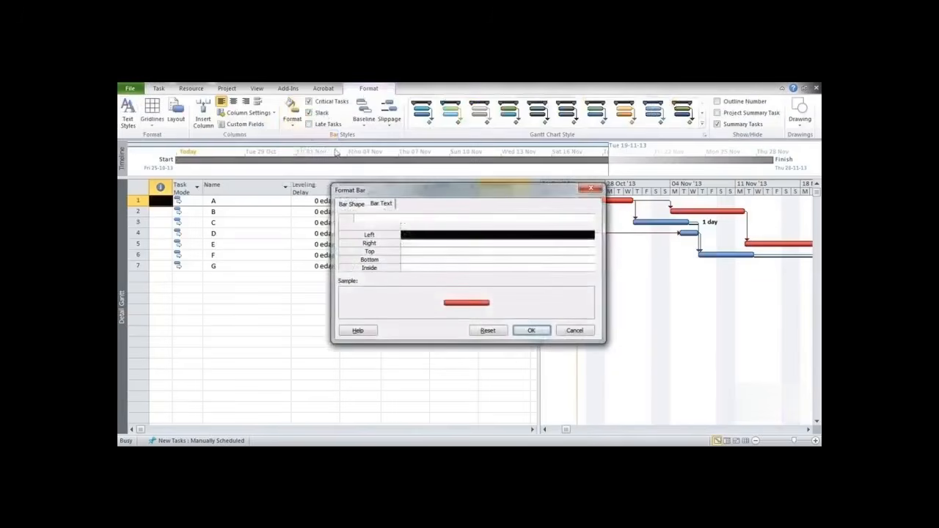
left_click(352, 206)
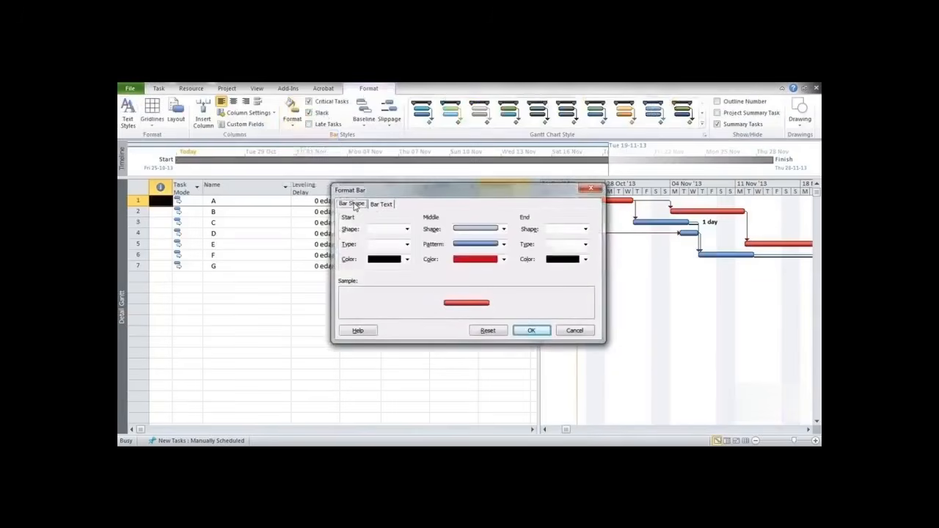
left_click(380, 205)
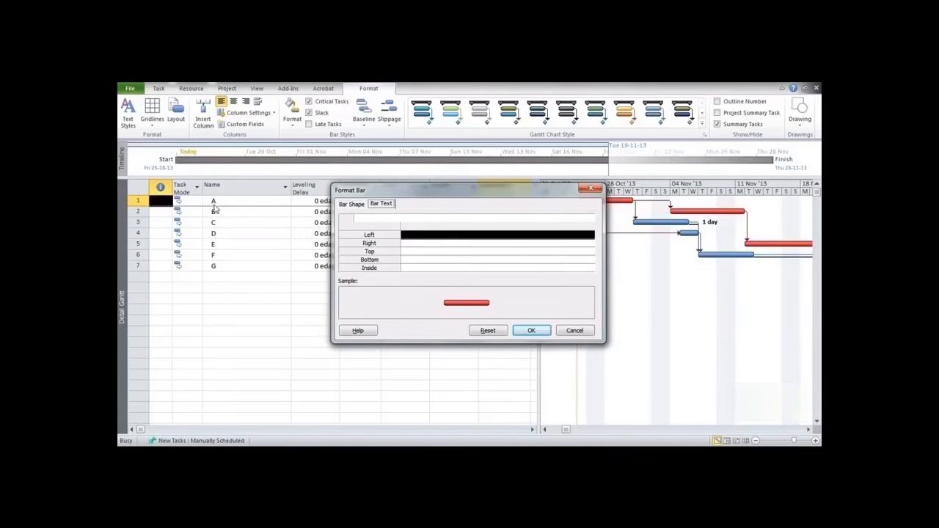
left_click(445, 251)
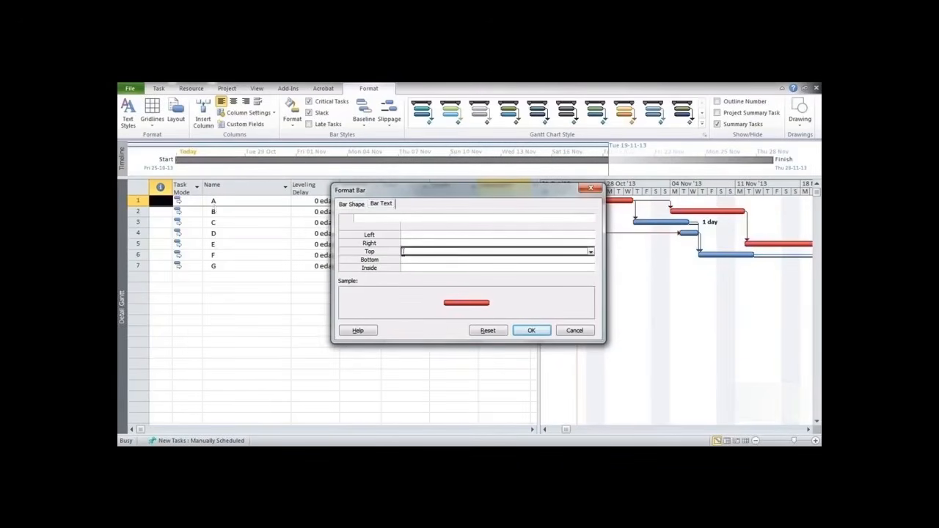
left_click(591, 252)
left_click(590, 252)
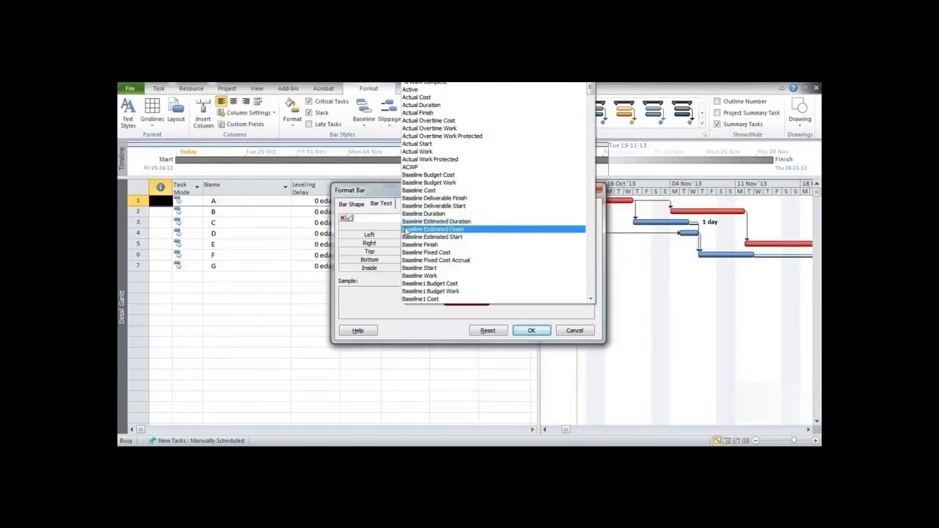
type("Name")
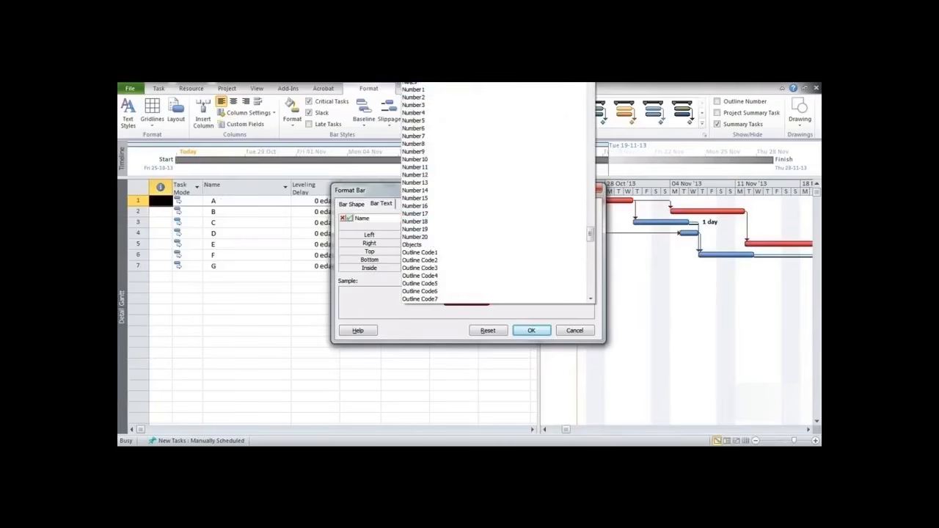
key("Return")
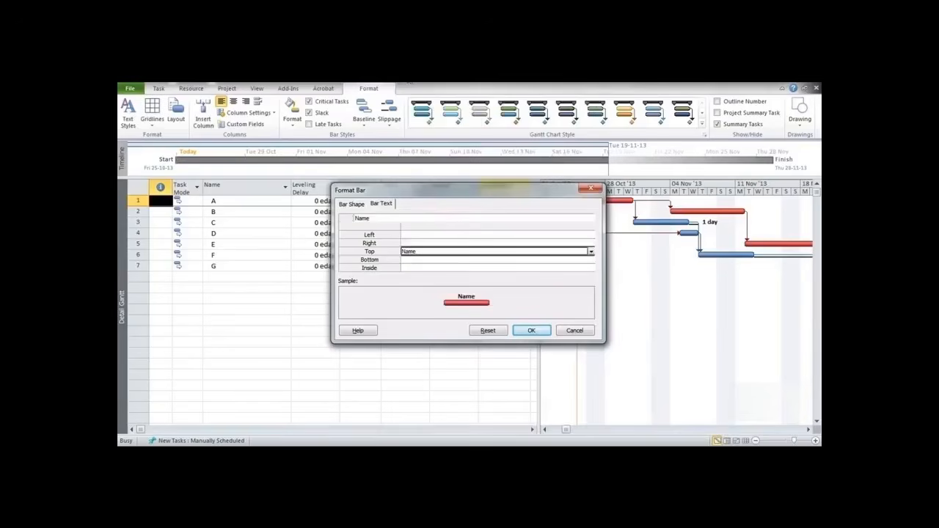
left_click(527, 334)
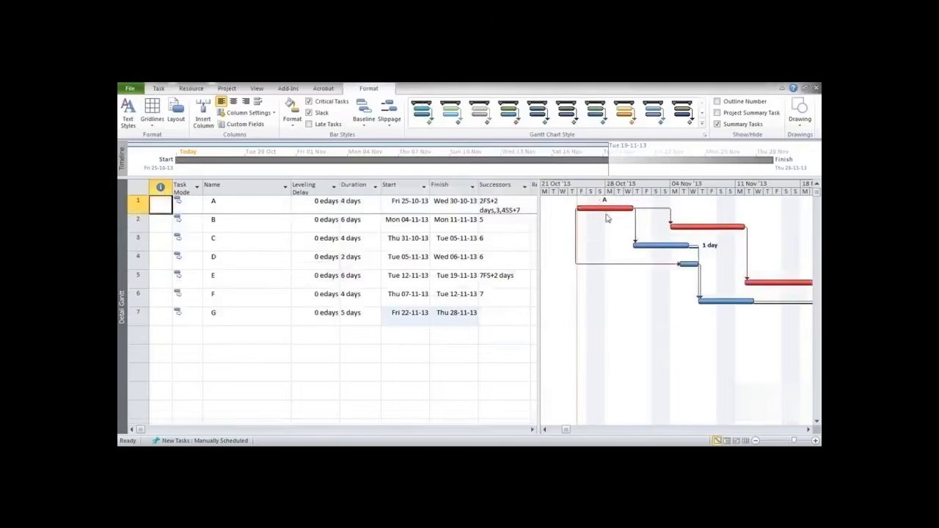
Format the bars of all tasks so that the Name is shown as bar text above each bar.
left_click(136, 188)
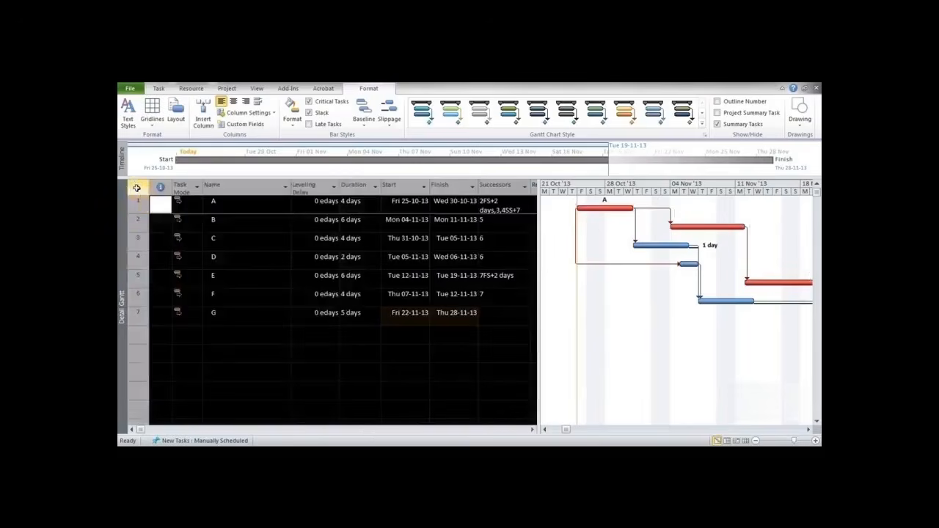
left_click(290, 131)
left_click(299, 138)
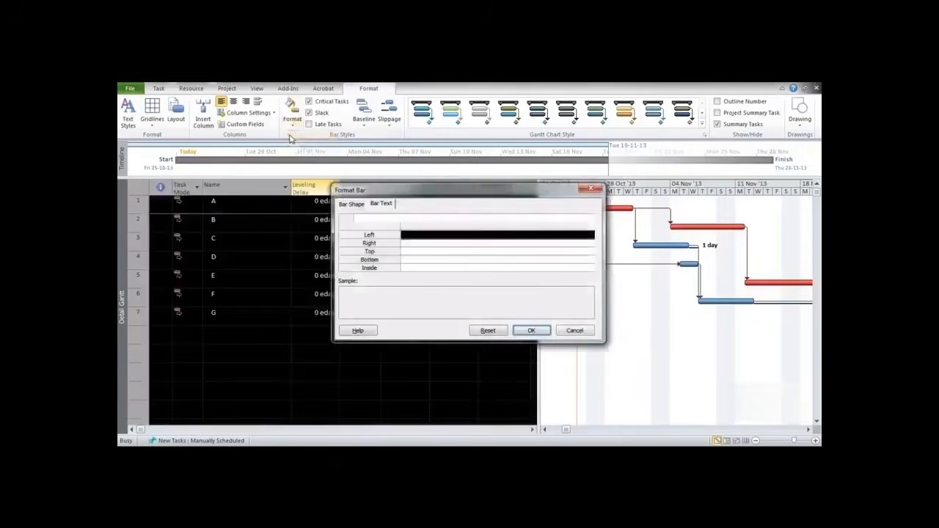
left_click(420, 251)
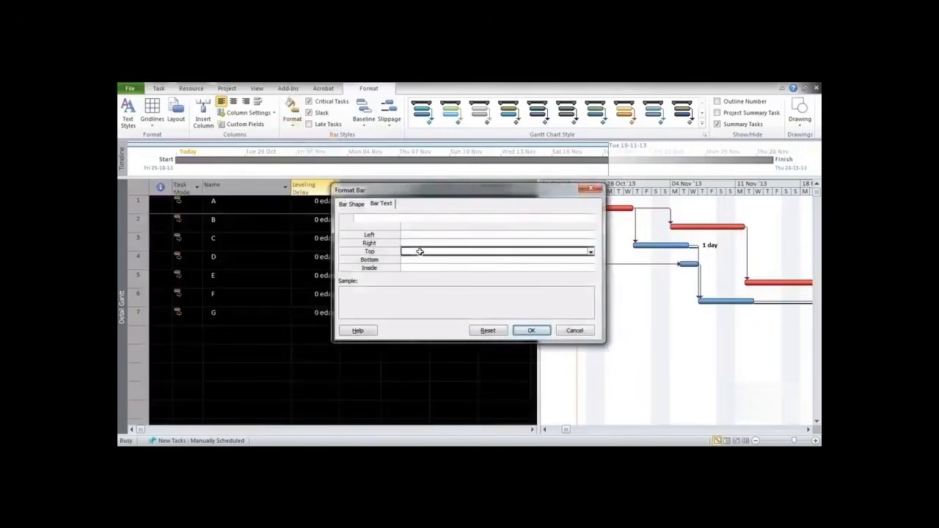
left_click(591, 254)
type("n")
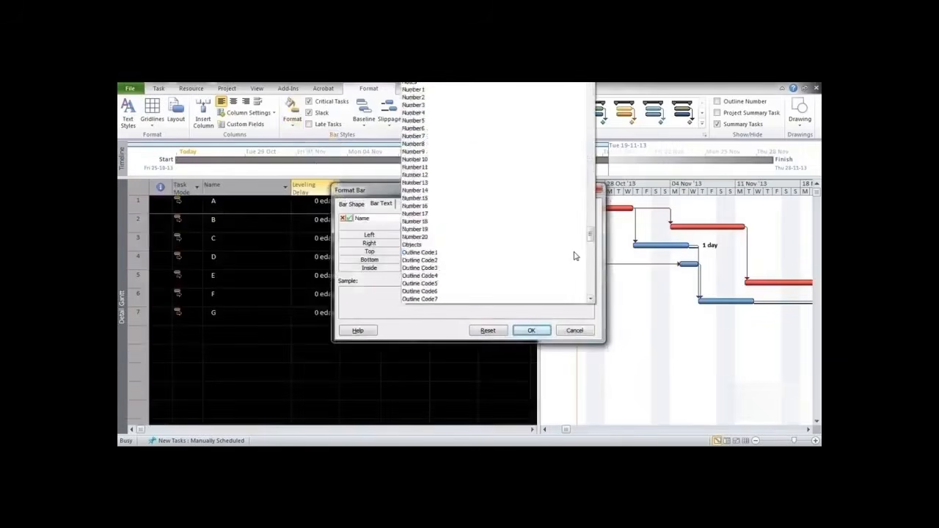
left_click(413, 85)
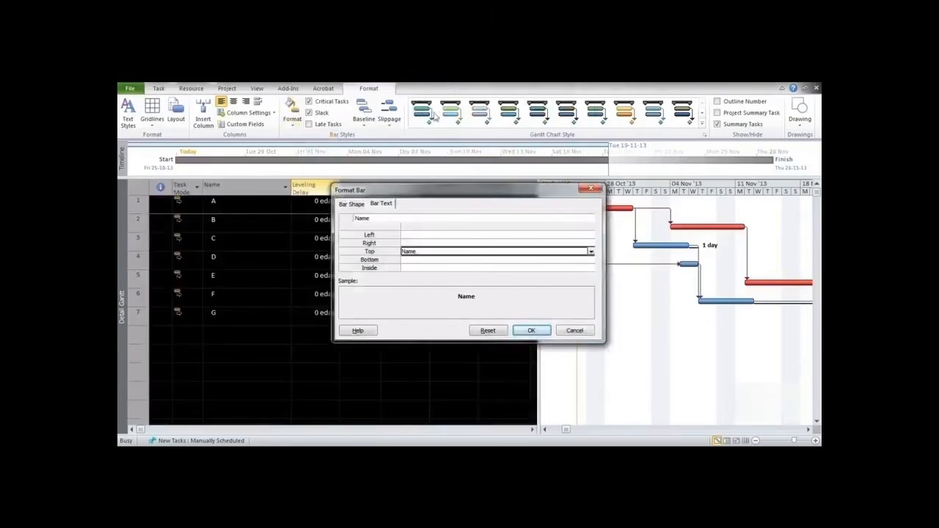
left_click(529, 332)
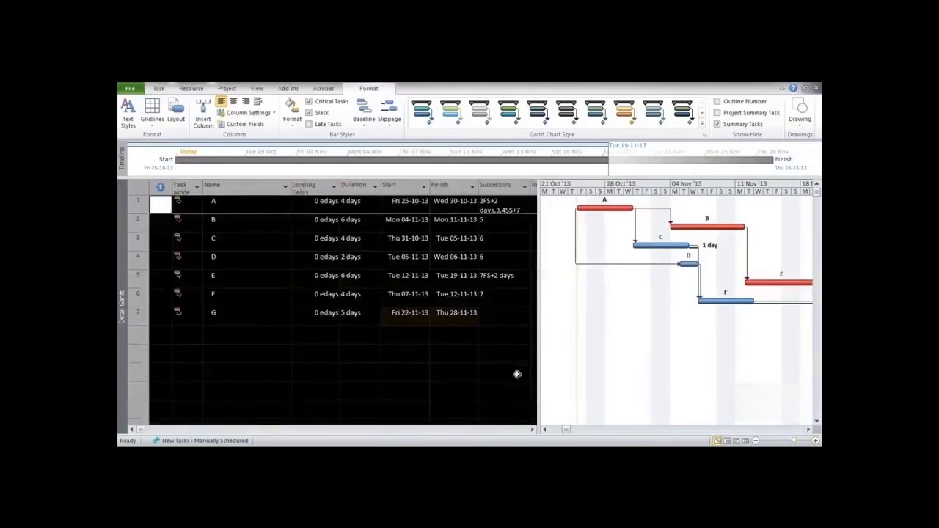
Enlarge the chart area and adjust its timescale to examine the named bars, links and slack of tasks A to G.
left_click_drag(536, 303, 446, 303)
left_click(808, 430)
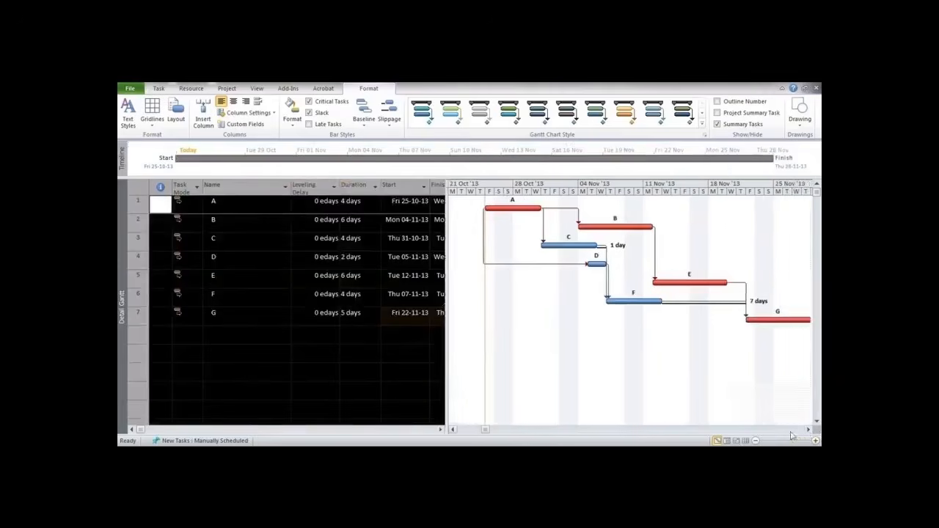
left_click(755, 441)
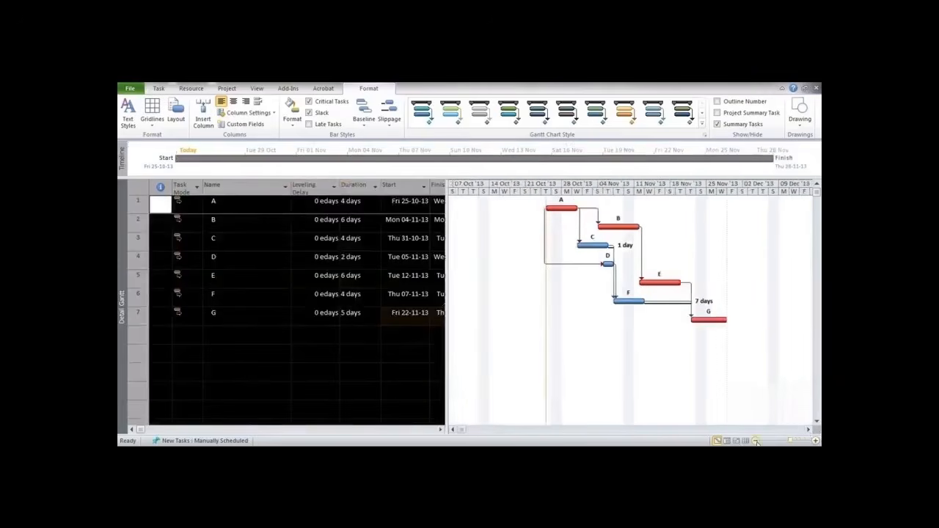
left_click(815, 440)
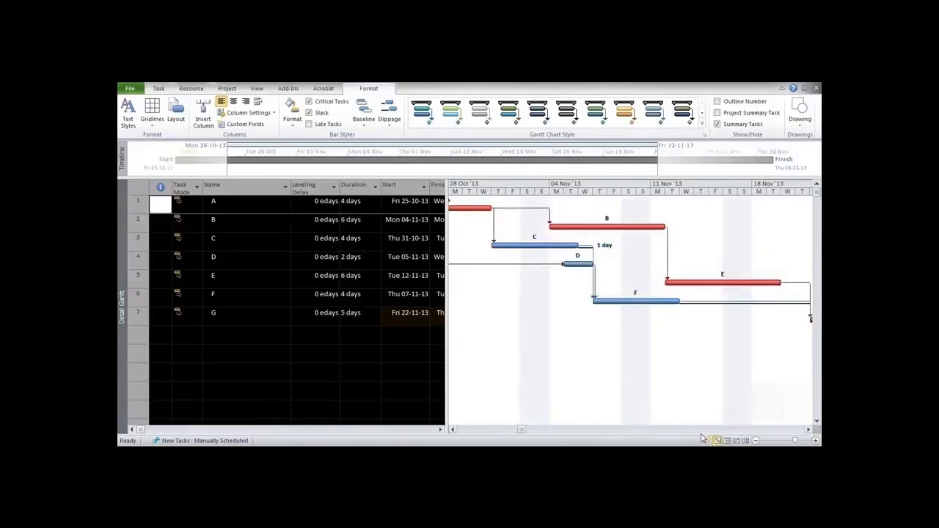
left_click(453, 430)
left_click(453, 430)
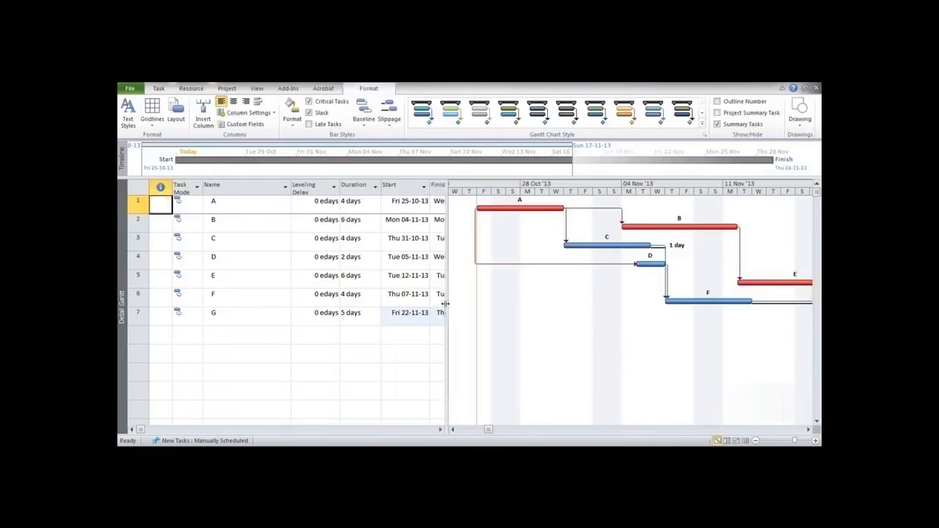
Widen the task table and insert a Predecessors column before the Successors column.
left_click_drag(444, 303, 620, 317)
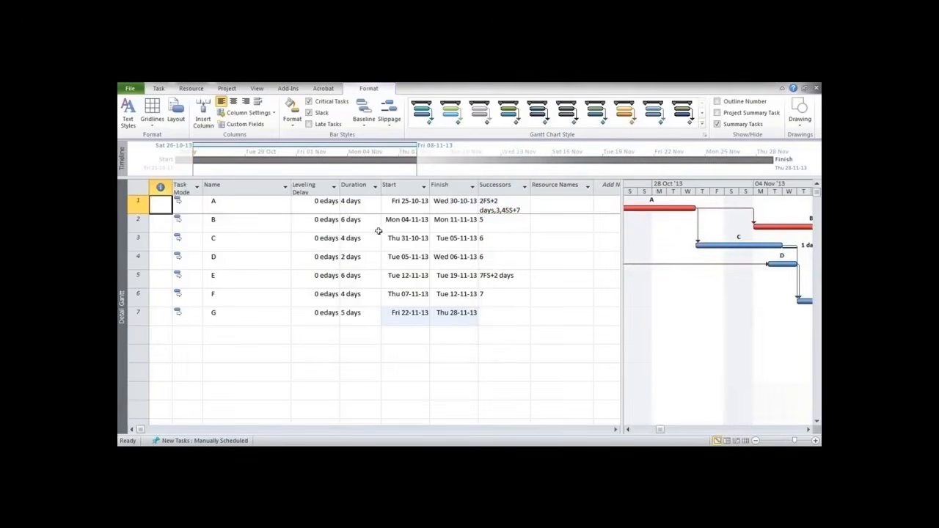
right_click(501, 186)
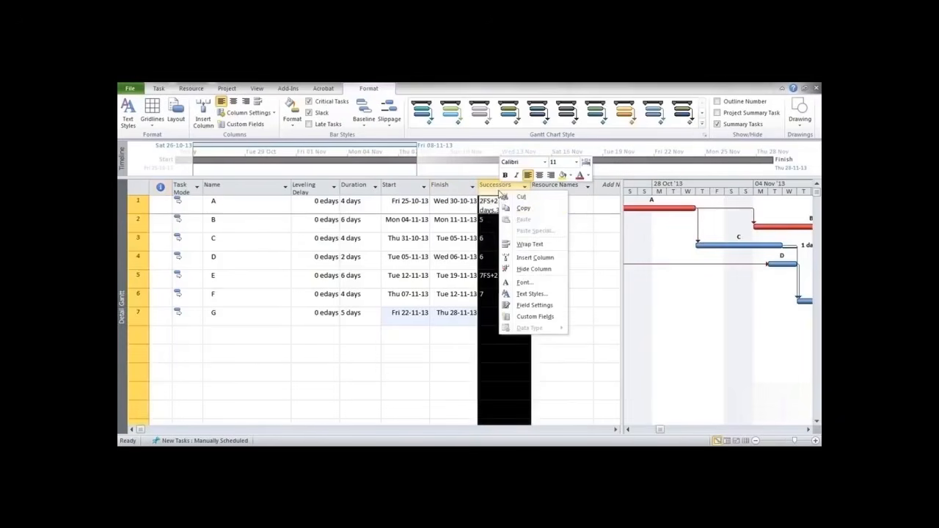
left_click(519, 258)
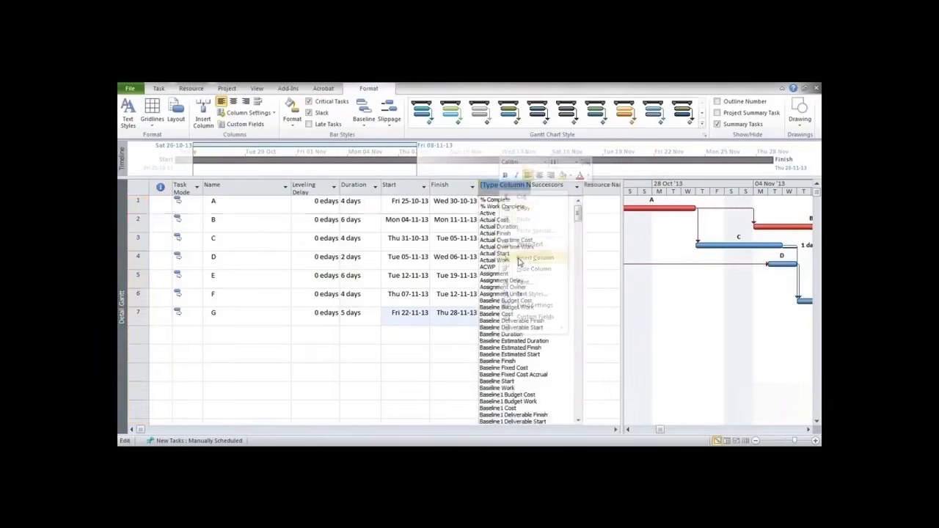
type("p")
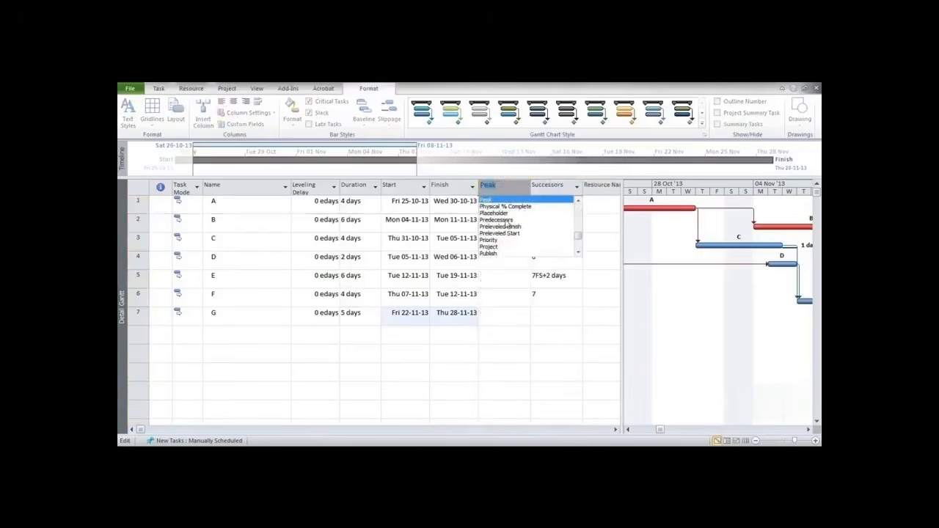
left_click(505, 220)
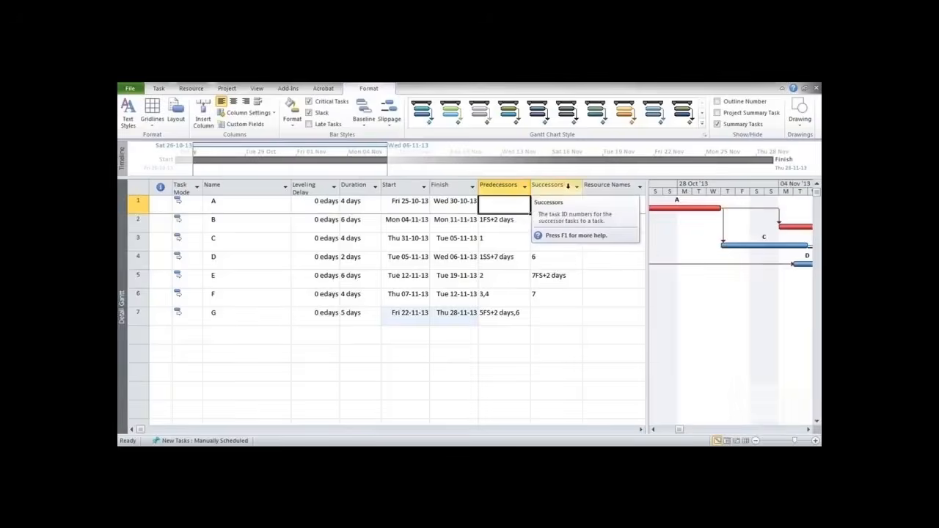
Hide the Successors and Resource Names columns in the task table.
right_click(567, 187)
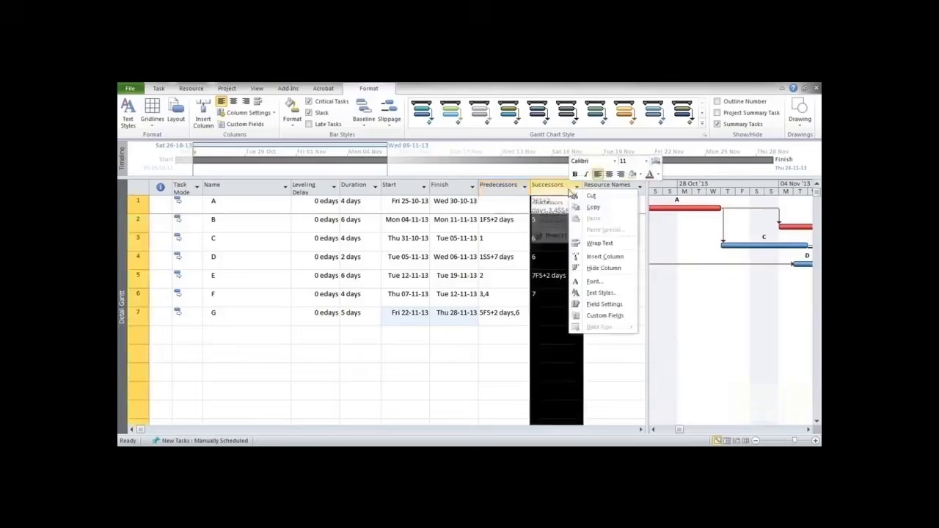
left_click(577, 268)
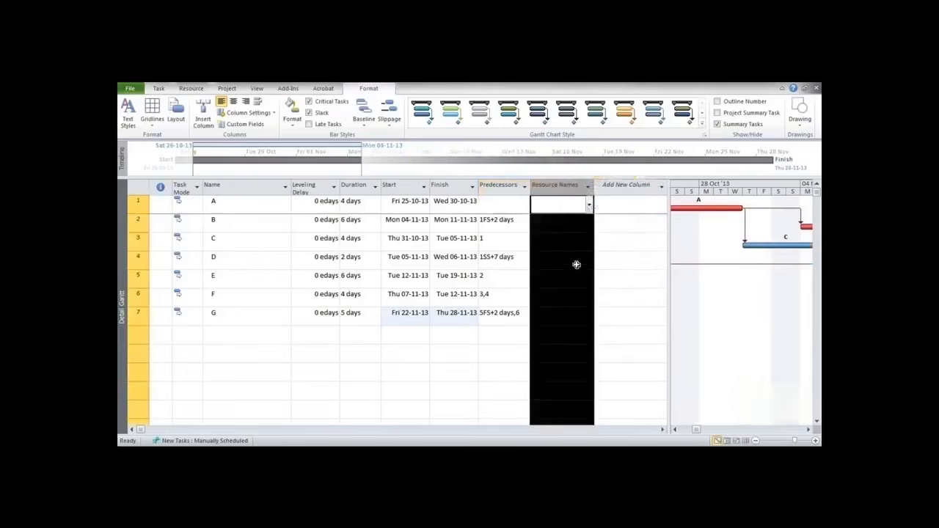
right_click(559, 190)
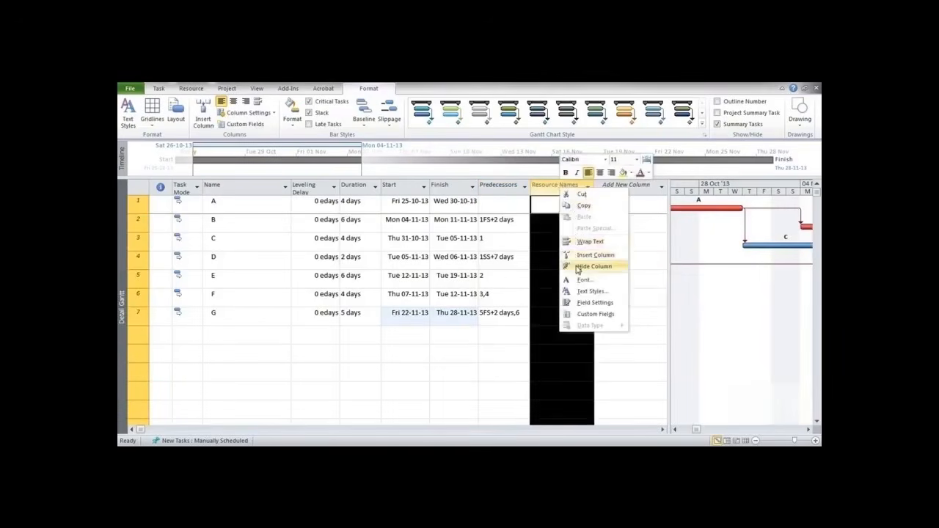
left_click(578, 267)
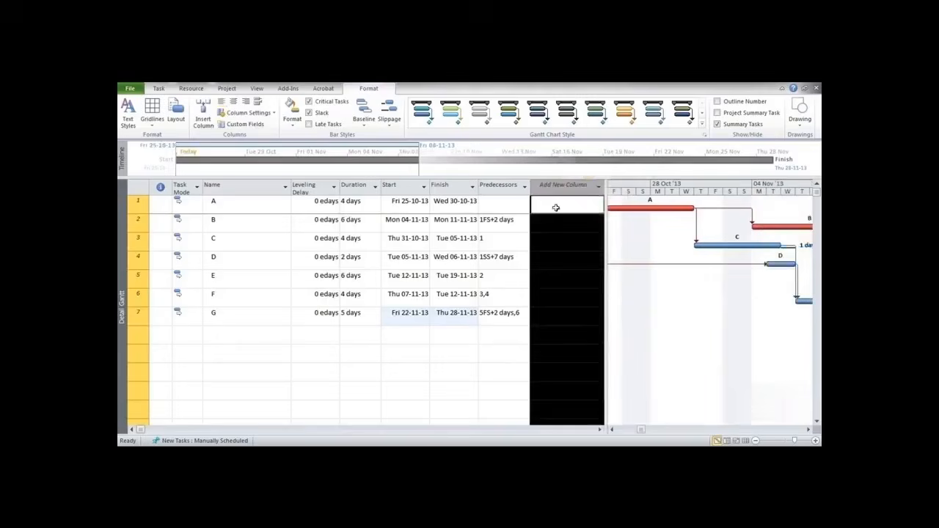
Add a Total Slack column after the Predecessors column.
left_click(599, 187)
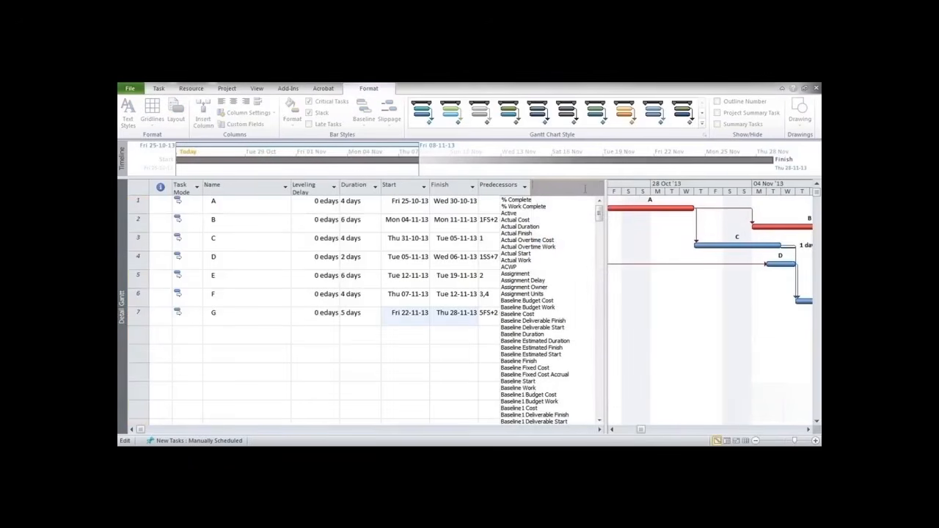
type("t")
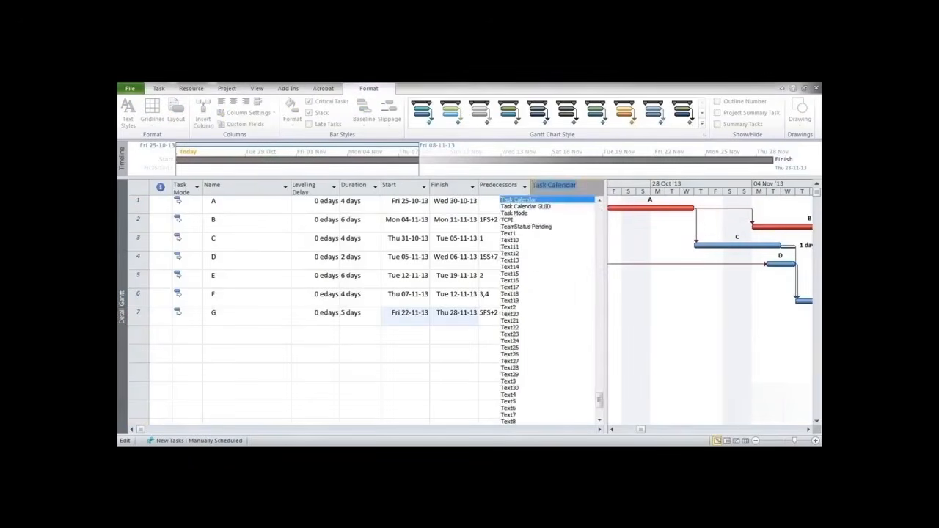
type("OTal Slack")
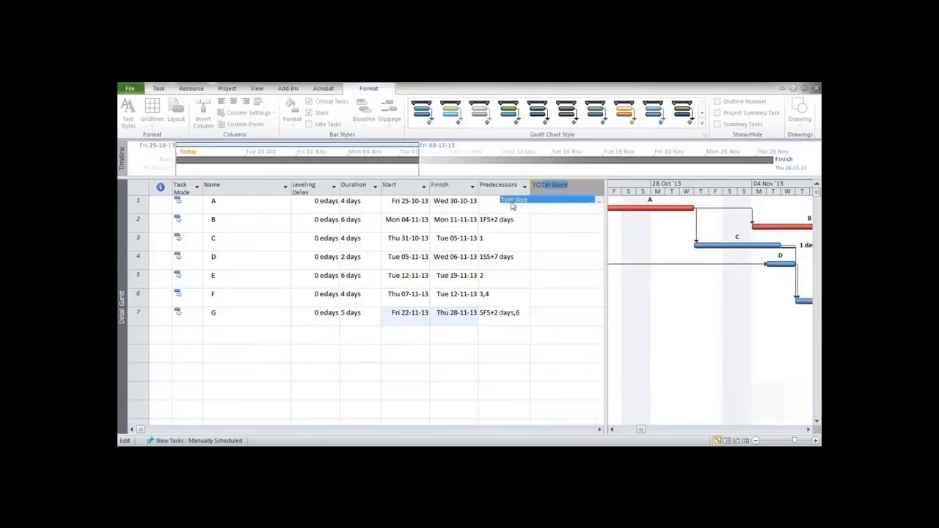
left_click(512, 202)
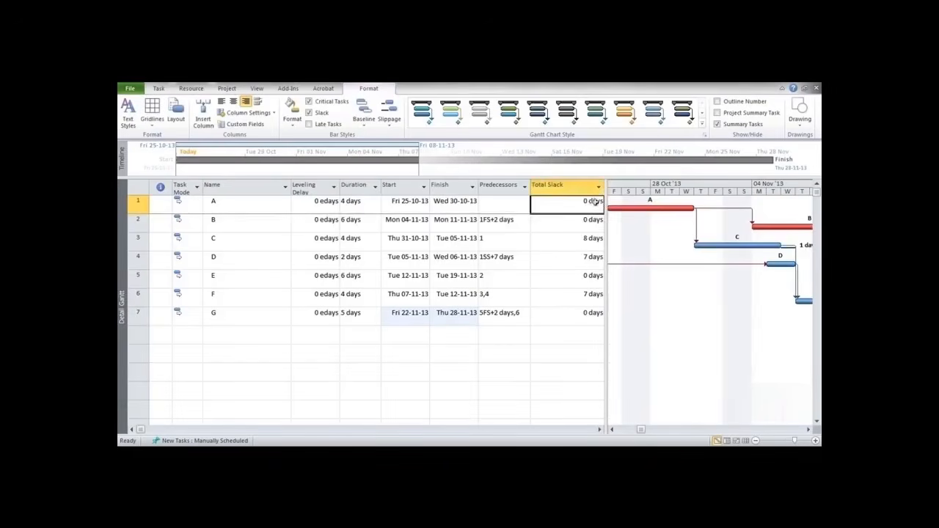
Widen the task table and add a Free Slack column after Total Slack.
left_click_drag(607, 217, 769, 218)
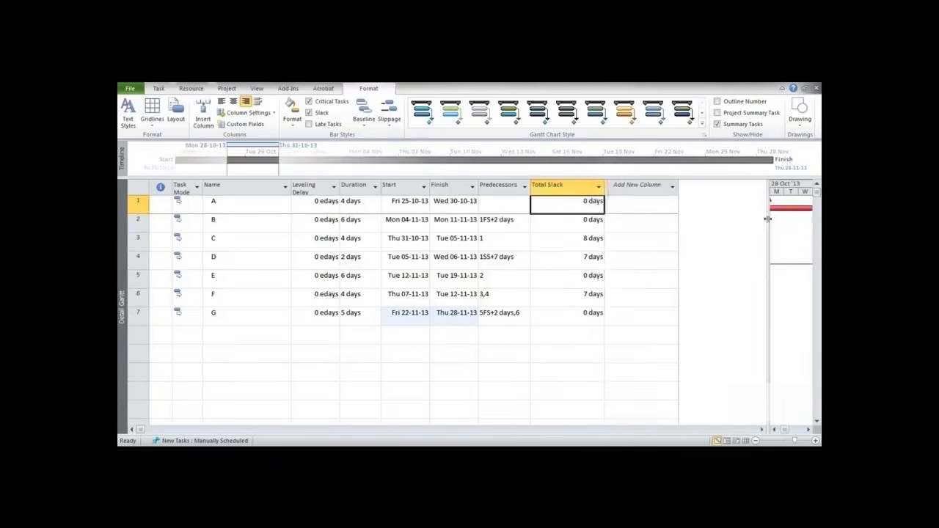
left_click(640, 190)
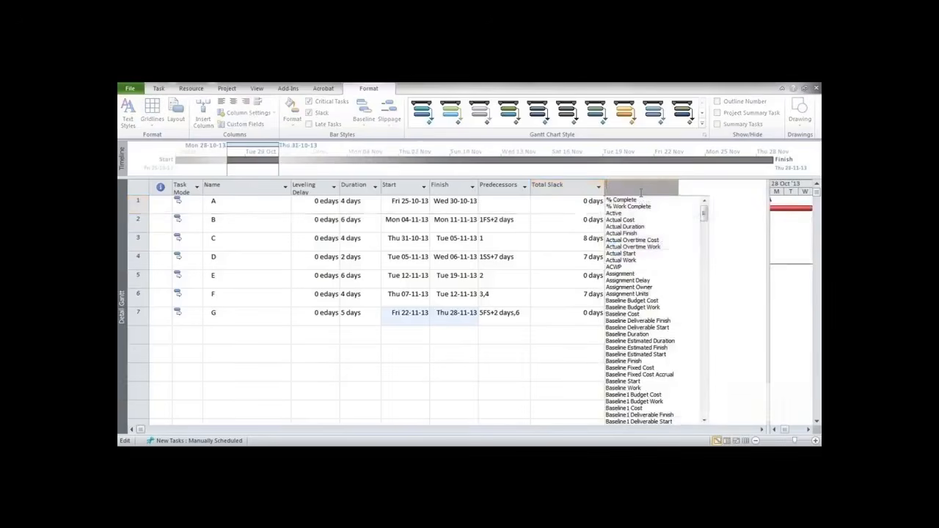
type("FRee Slack")
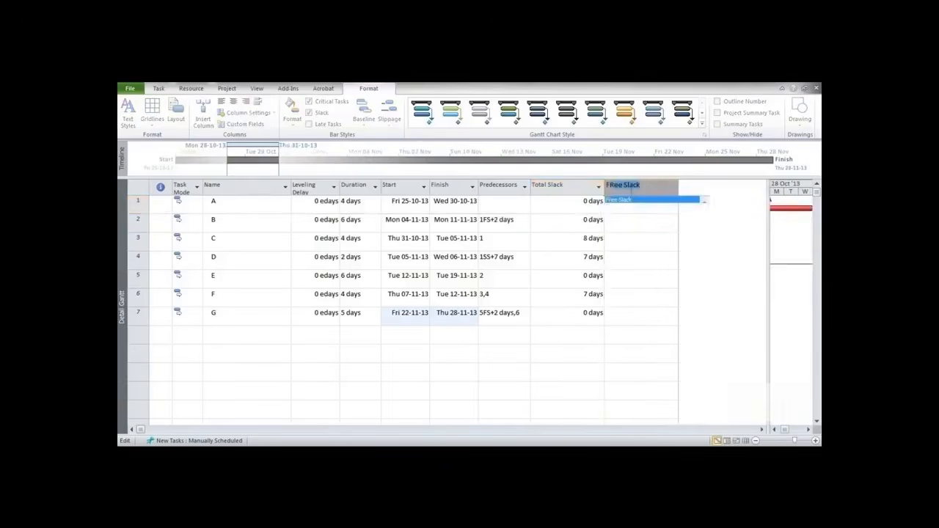
left_click(629, 201)
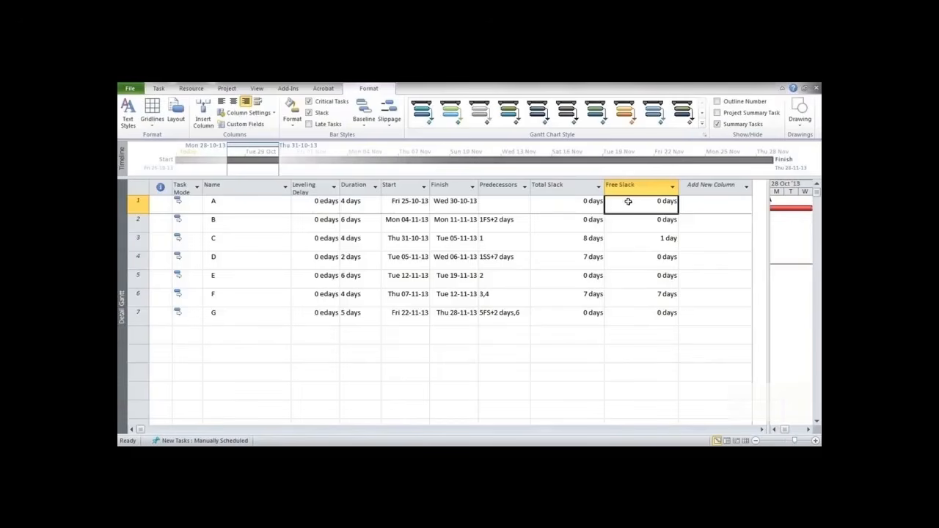
left_click(744, 189)
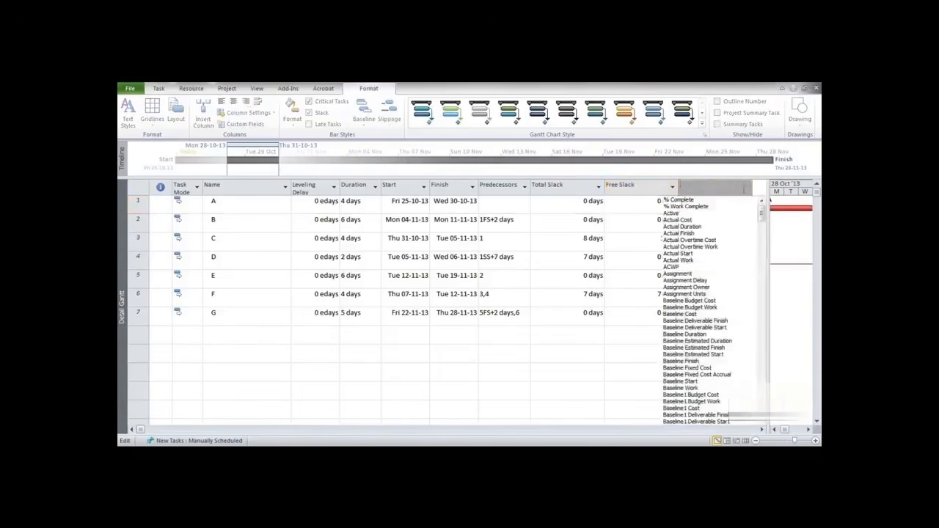
type("Indicators")
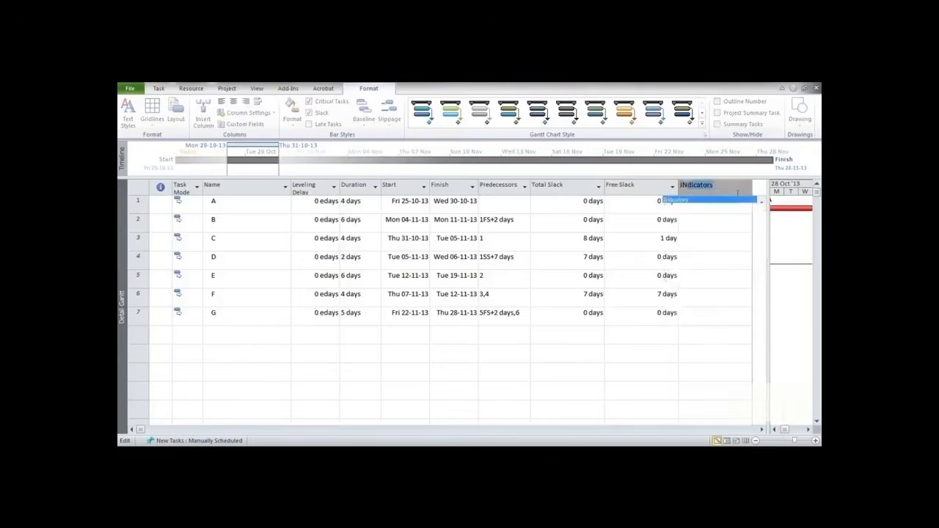
type("T")
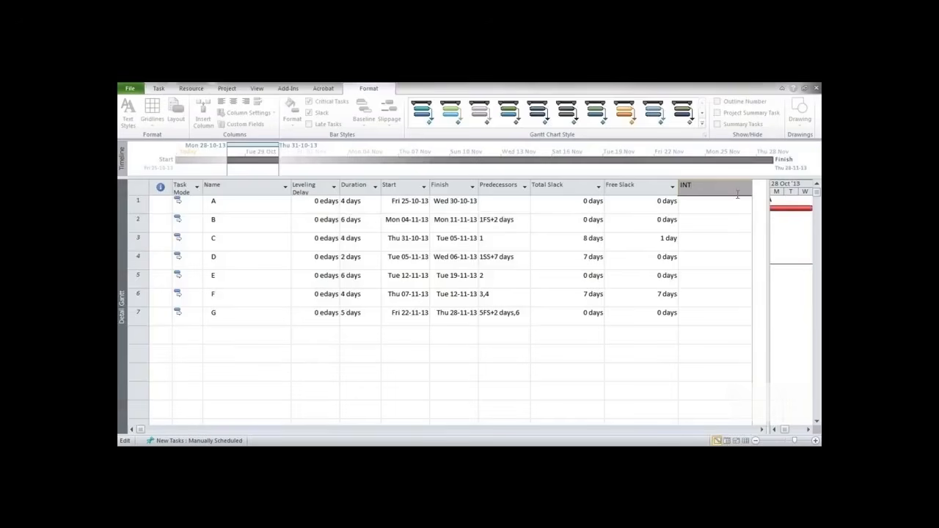
key("BackSpace")
key("BackSpace")
left_click(716, 199)
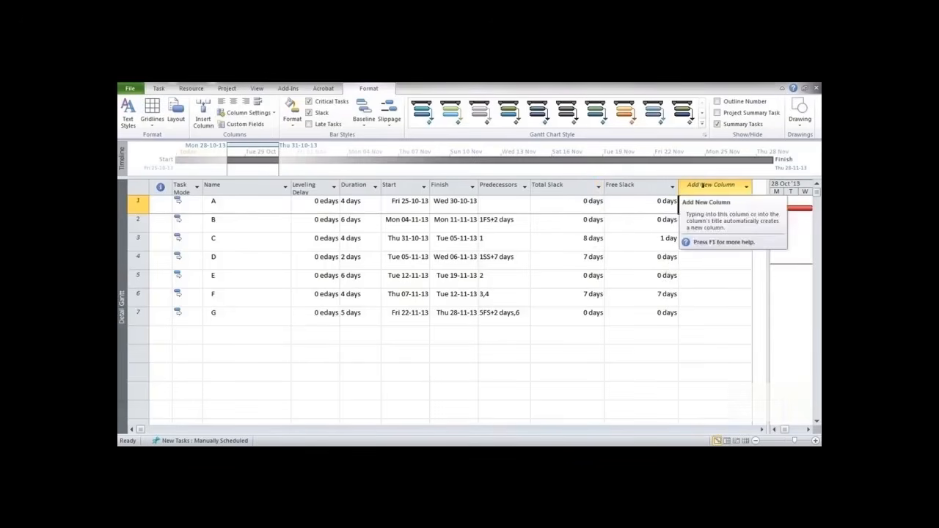
Add the Duration1 field as a new column after Free Slack.
left_click(747, 190)
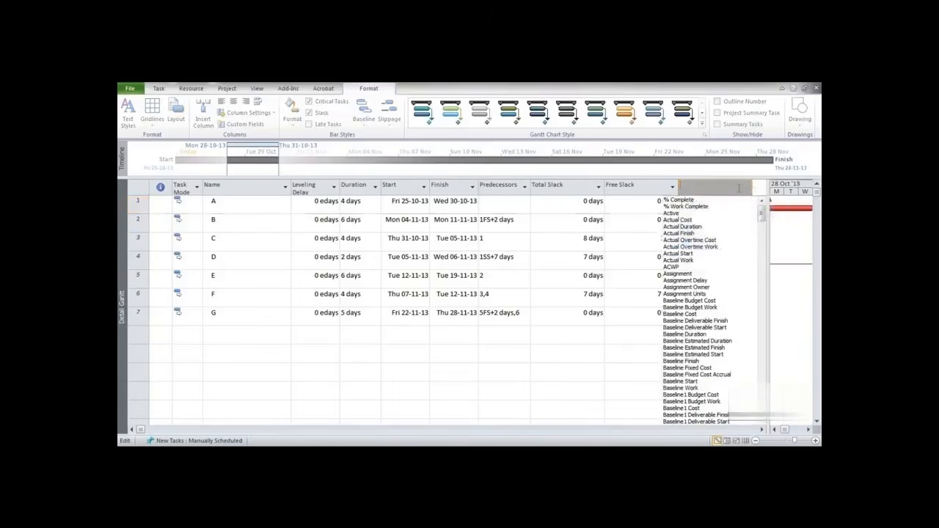
type("d")
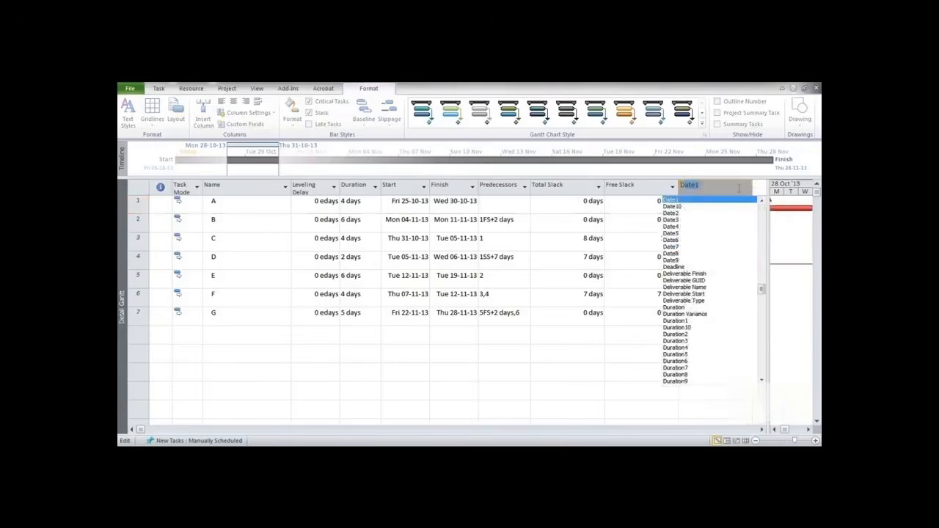
scroll(686, 316, "down", 1)
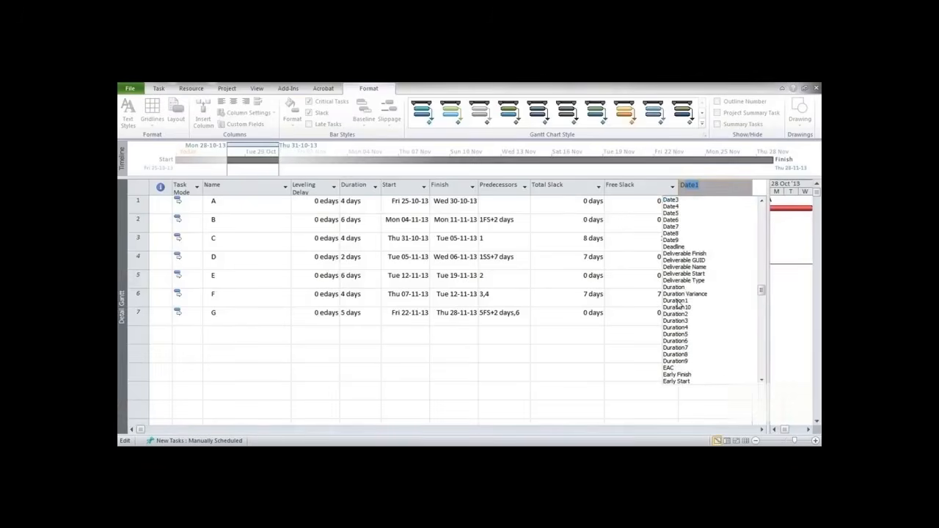
left_click(677, 300)
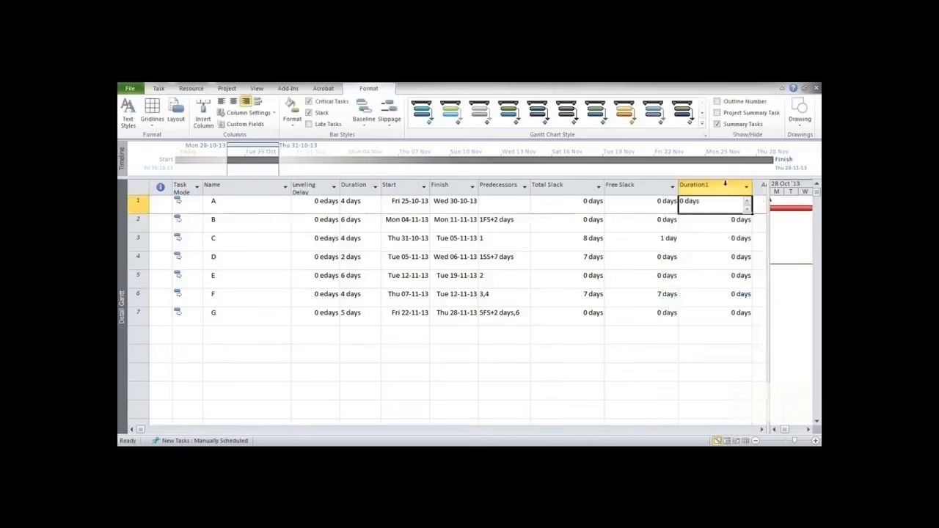
Rename the Duration1 custom field as "Interferring Slack".
left_click(695, 223)
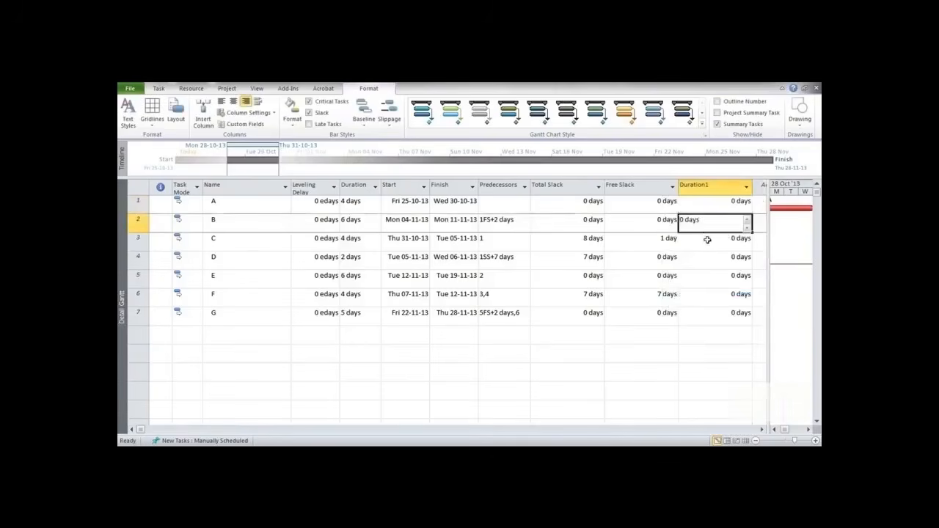
left_click(707, 239)
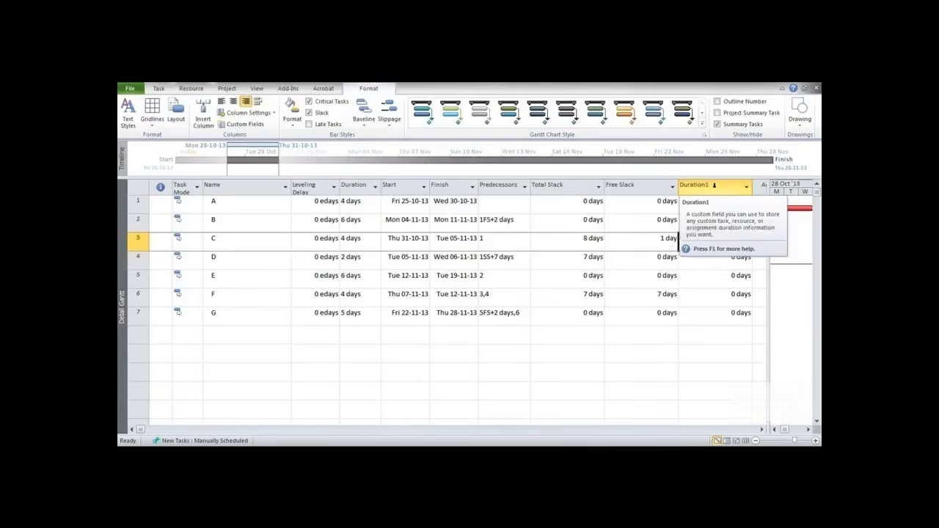
right_click(714, 187)
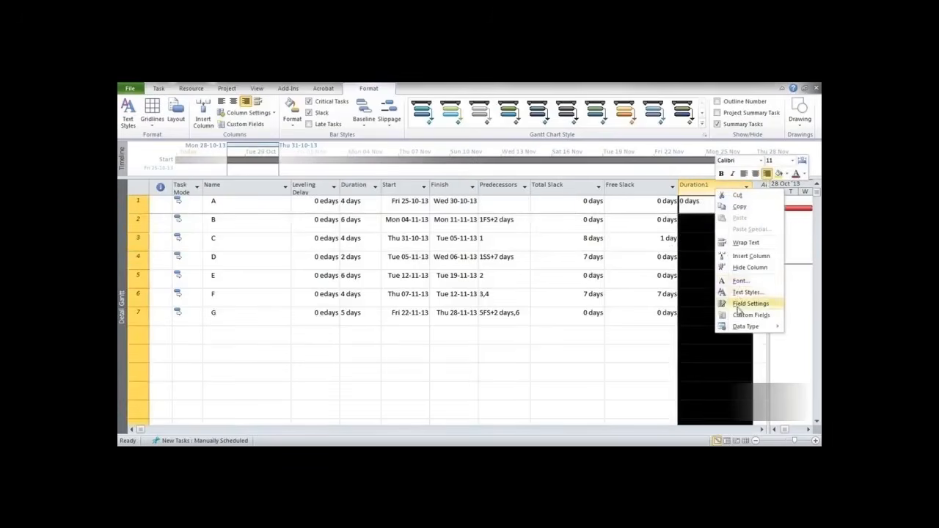
left_click(739, 316)
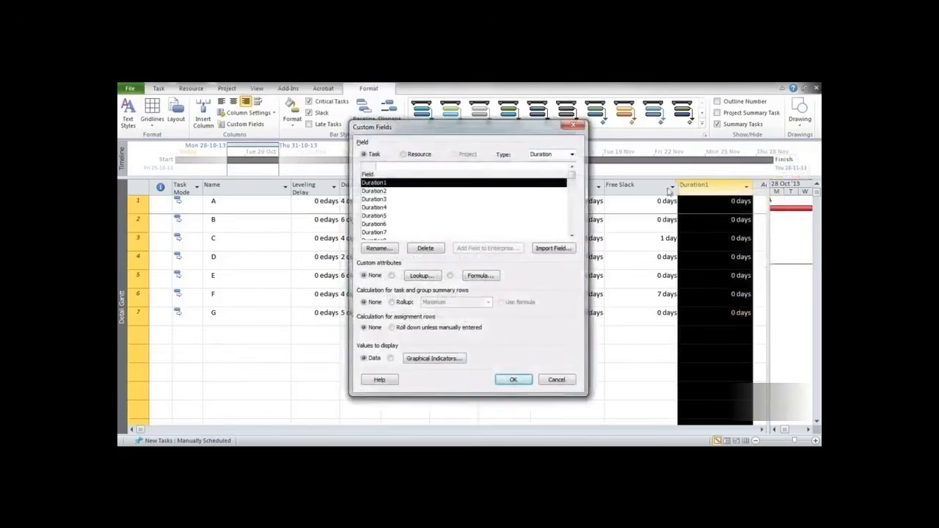
left_click(495, 168)
type("INTER")
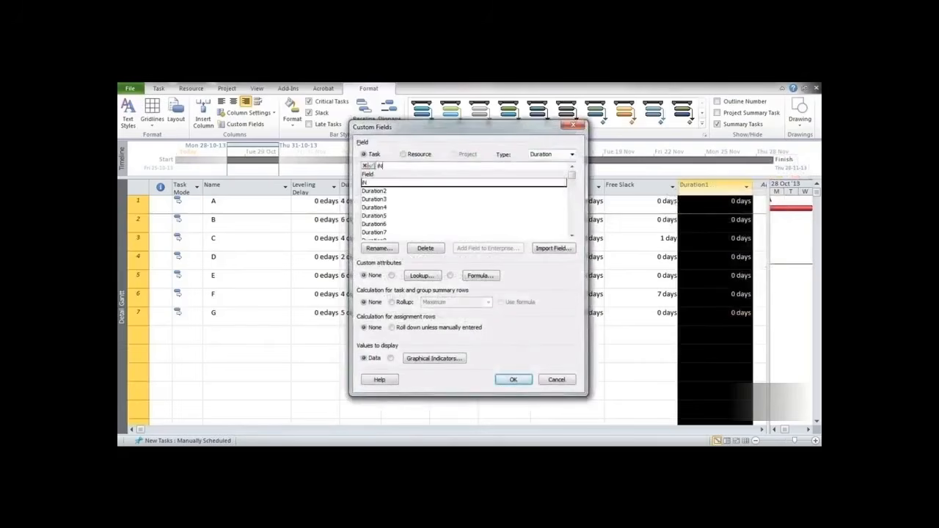
key("BackSpace")
key("BackSpace")
key("BackSpace")
key("BackSpace")
key("BackSpace")
type("Interfering D")
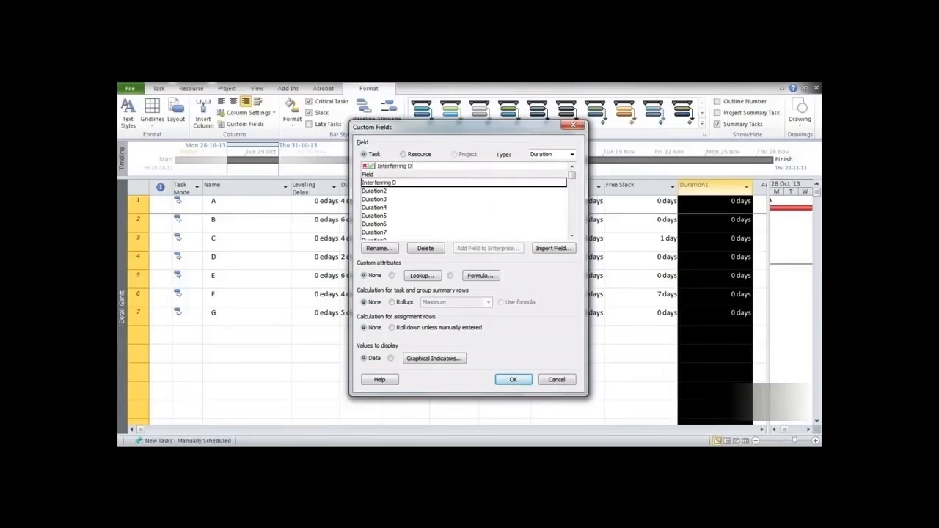
type("Slack")
left_click(521, 379)
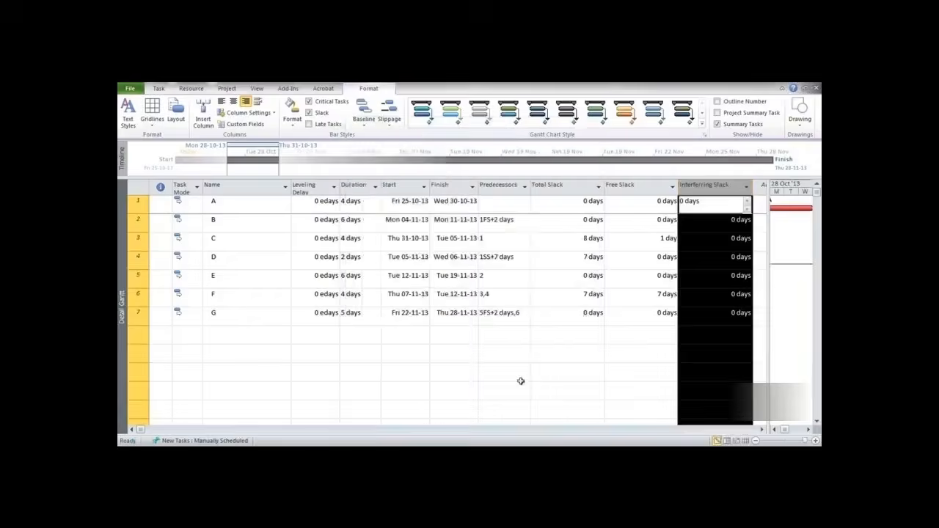
Make the Interferring Slack custom field formula-calculated, accepting replacement of its existing data, and open its formula for editing.
right_click(713, 191)
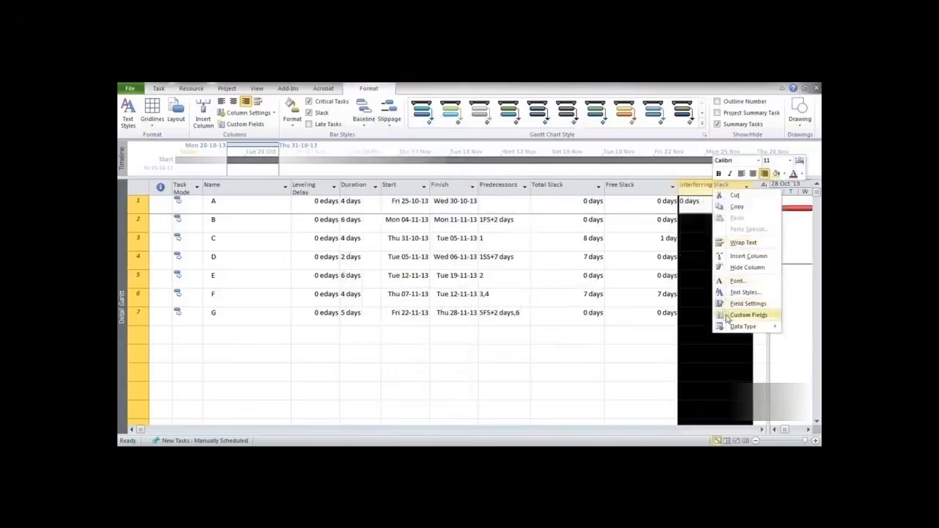
left_click(747, 315)
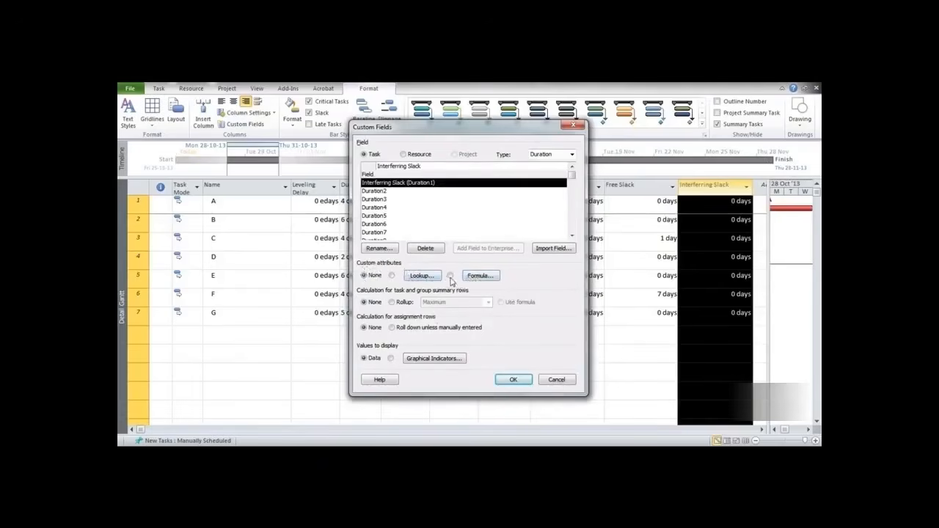
left_click(449, 276)
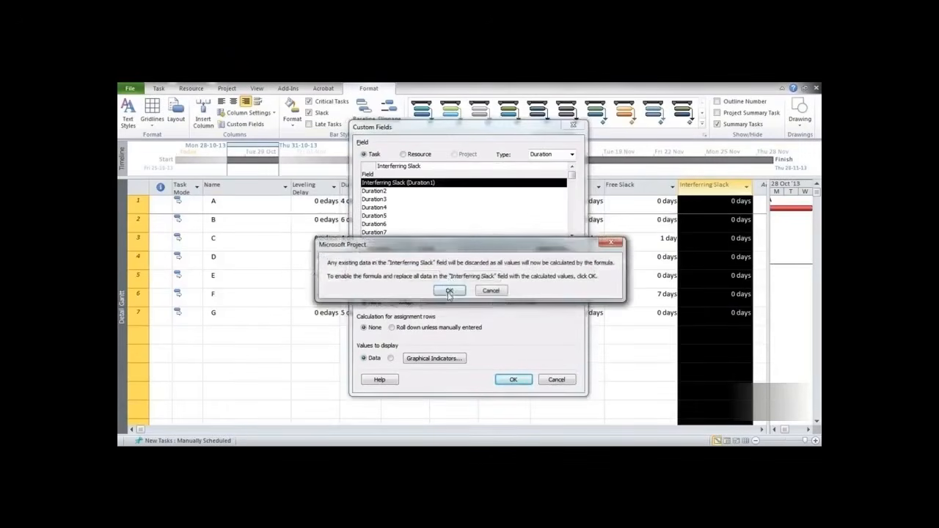
left_click(449, 291)
left_click(480, 275)
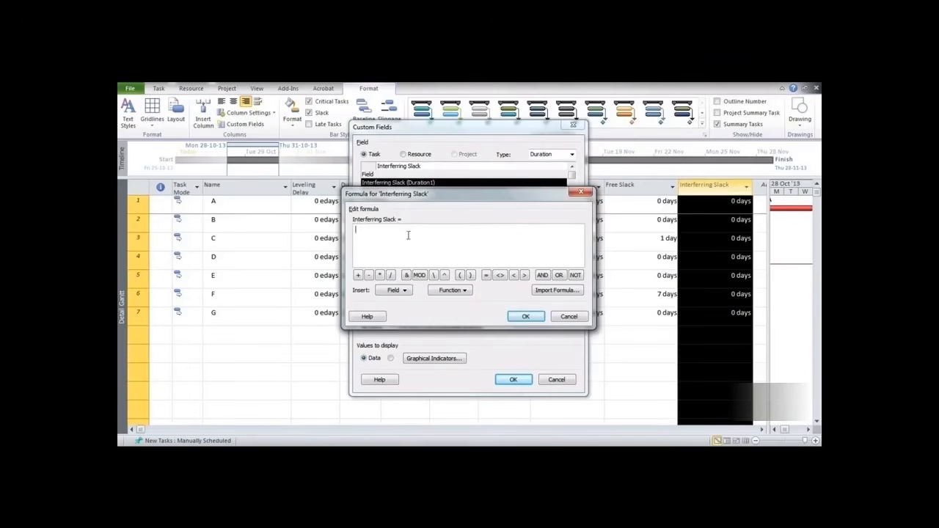
Set the Interferring Slack formula to [Total Slack] - [Free Slack] and apply it to the column.
left_click(403, 291)
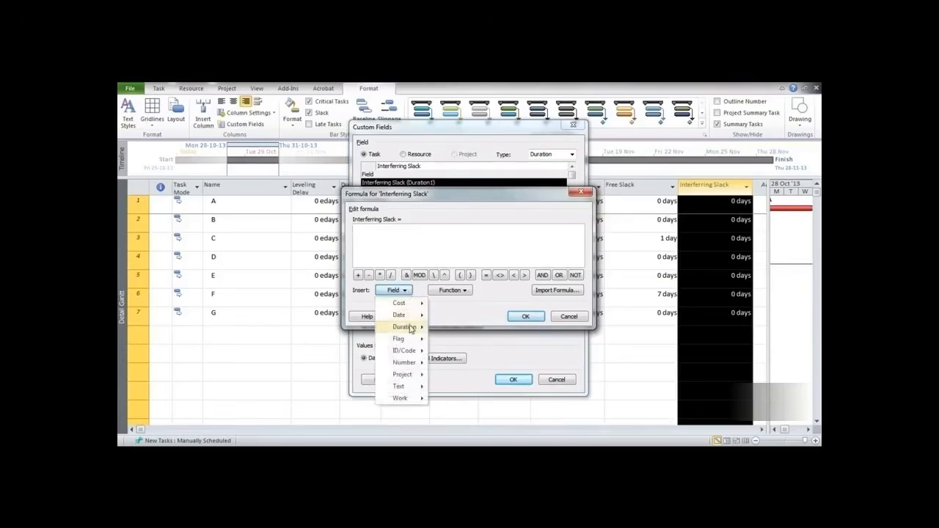
mouse_move(411, 329)
left_click(471, 439)
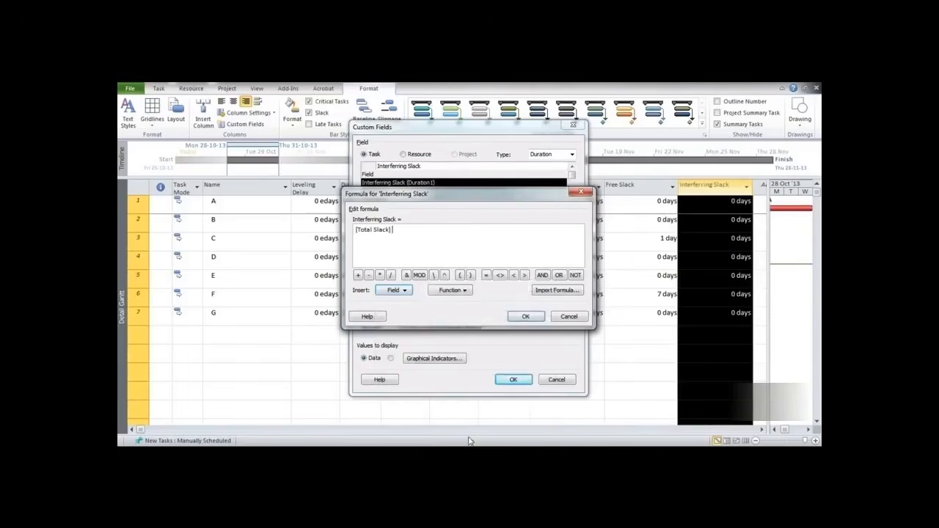
left_click(369, 277)
left_click(393, 290)
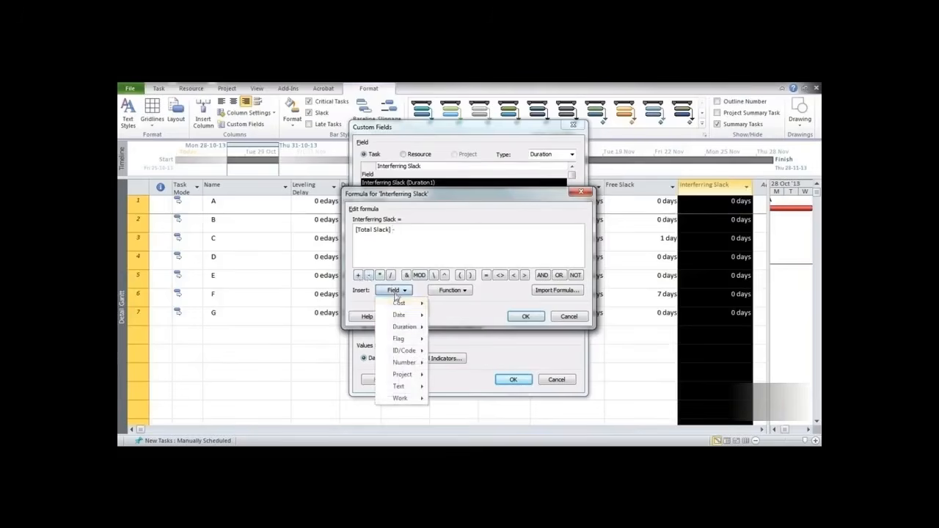
mouse_move(406, 328)
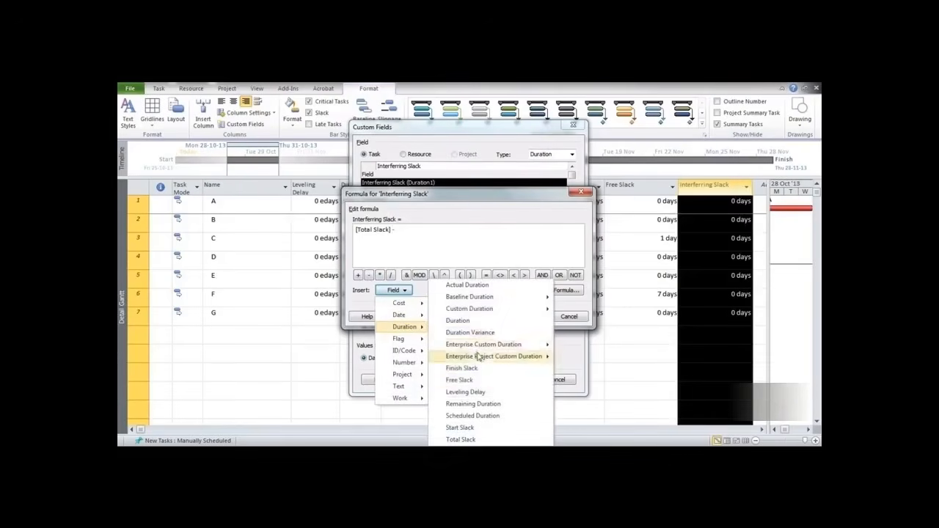
left_click(478, 380)
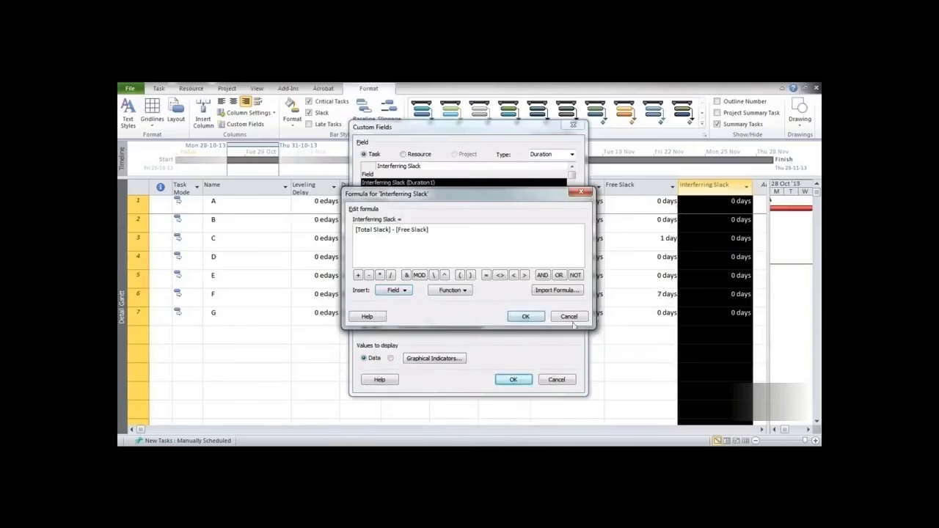
left_click(526, 316)
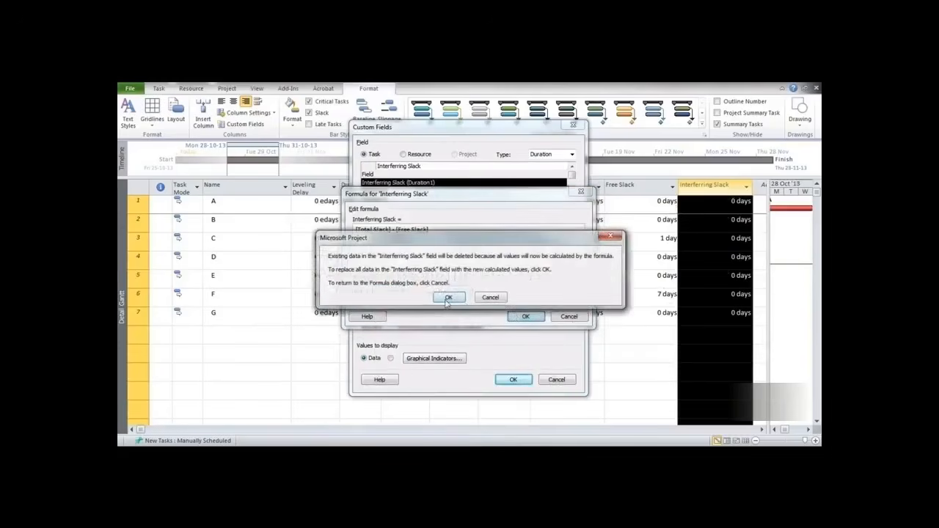
left_click(448, 298)
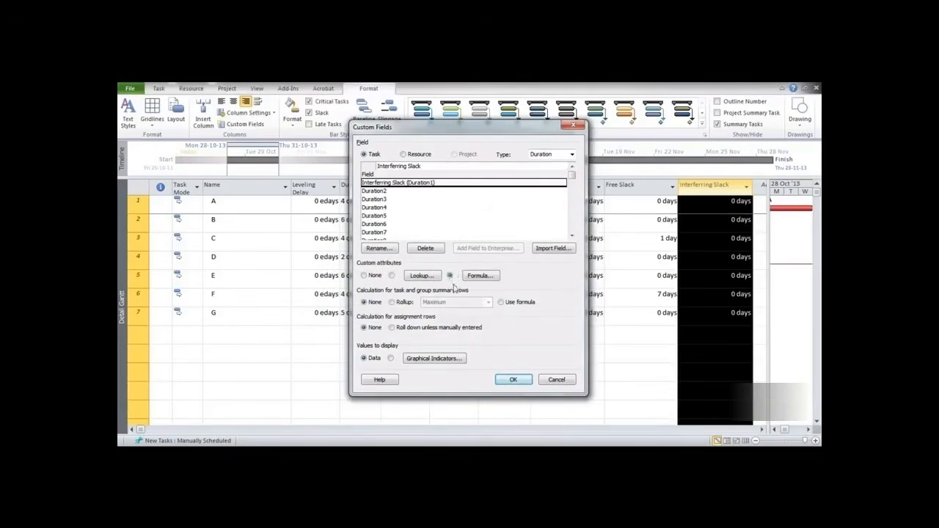
left_click(513, 379)
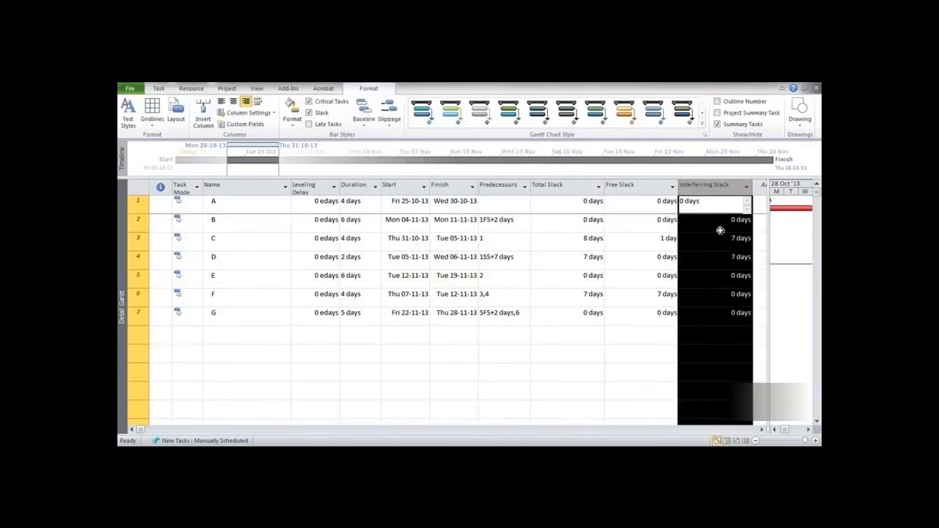
Compare the total, free and interfering slack values of tasks C, D and F.
left_click_drag(593, 238, 671, 249)
left_click(583, 260)
left_click_drag(584, 260, 709, 260)
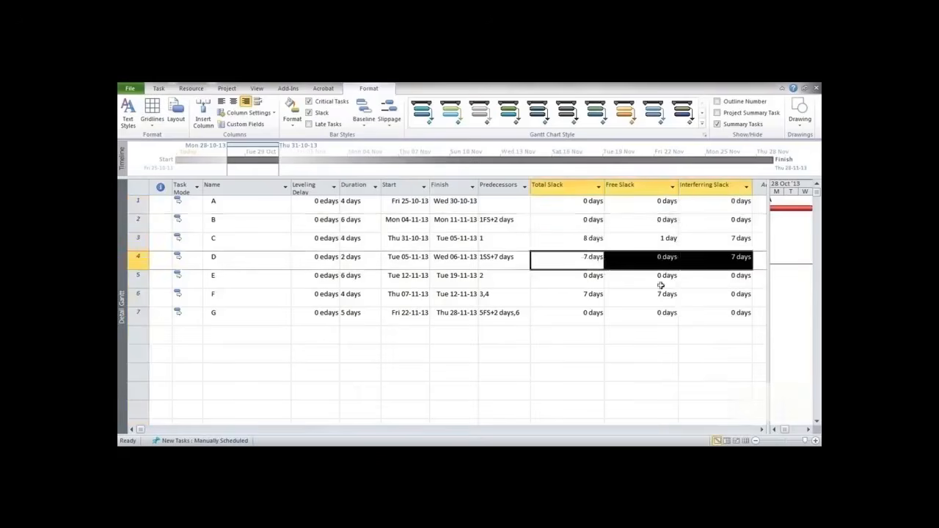
left_click_drag(592, 296, 710, 299)
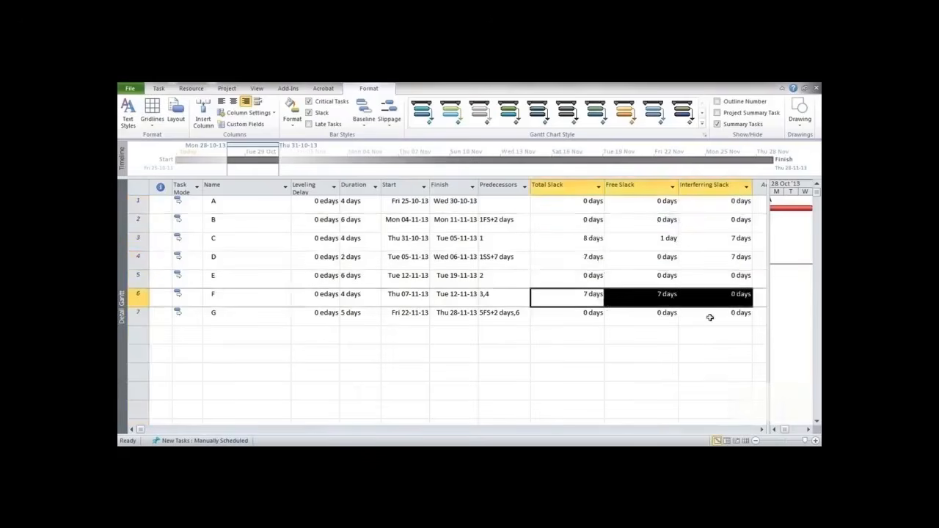
left_click(710, 315)
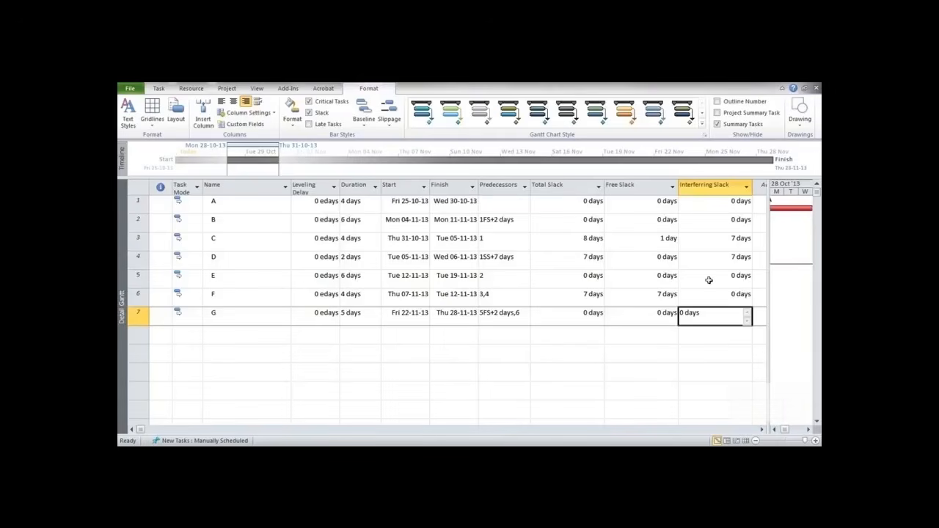
key("Escape")
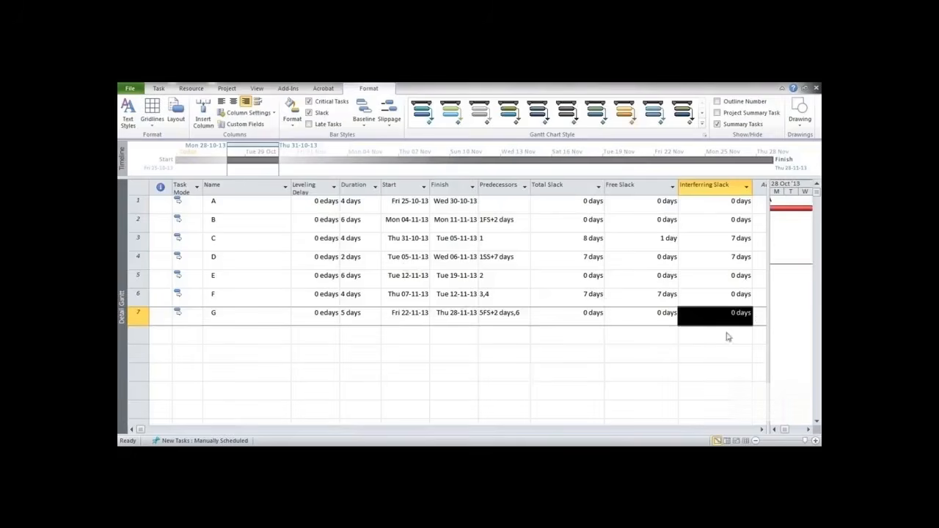
Hide the Leveling Delay column and narrow the Name and Total Slack columns.
right_click(304, 191)
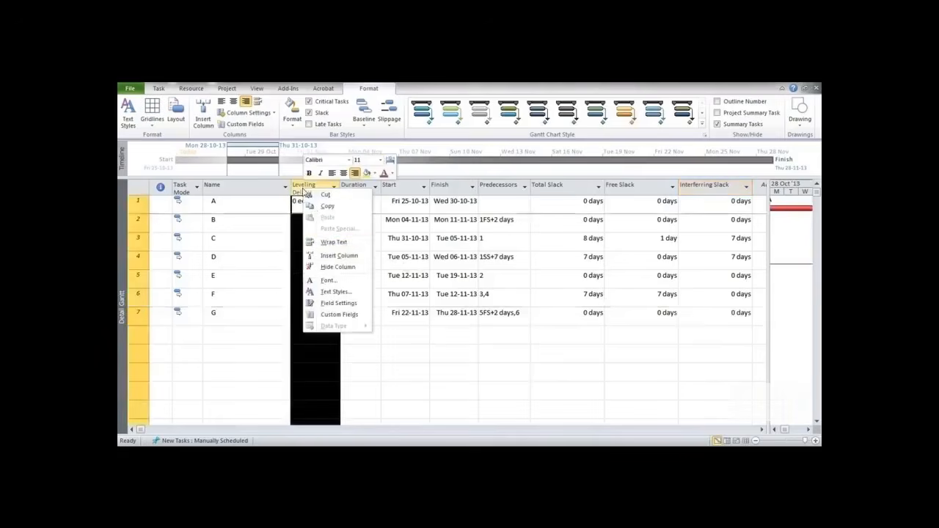
left_click(329, 267)
left_click_drag(291, 190, 228, 190)
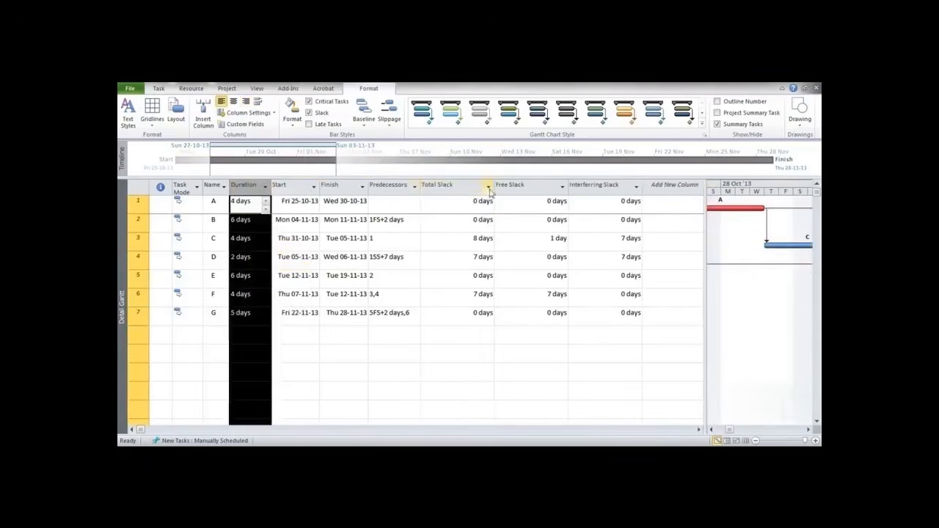
left_click_drag(490, 189, 458, 192)
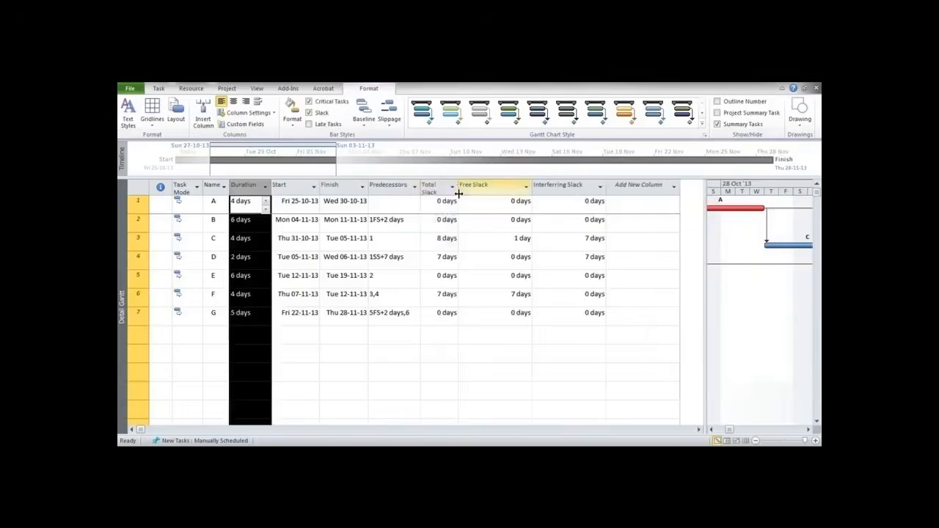
Hide the Free Slack and Interferring Slack columns in the task table.
right_click(502, 189)
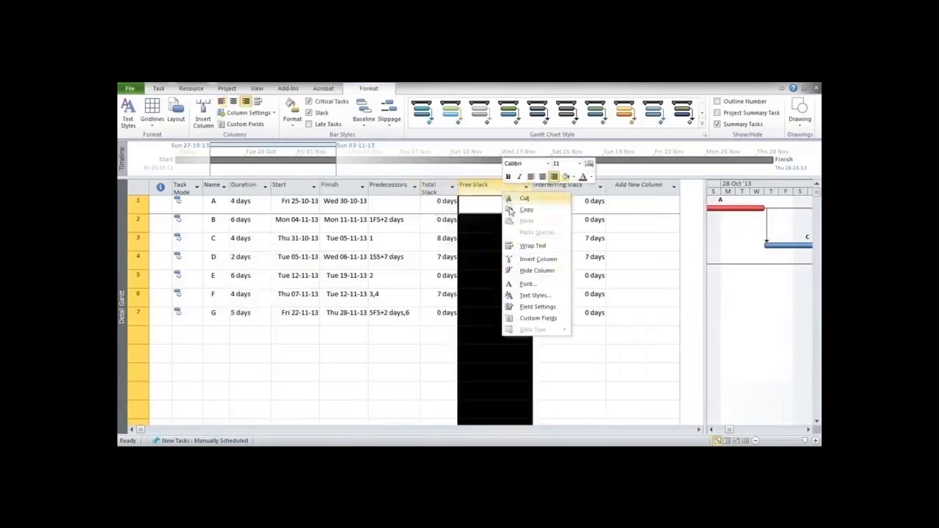
left_click(536, 271)
right_click(498, 189)
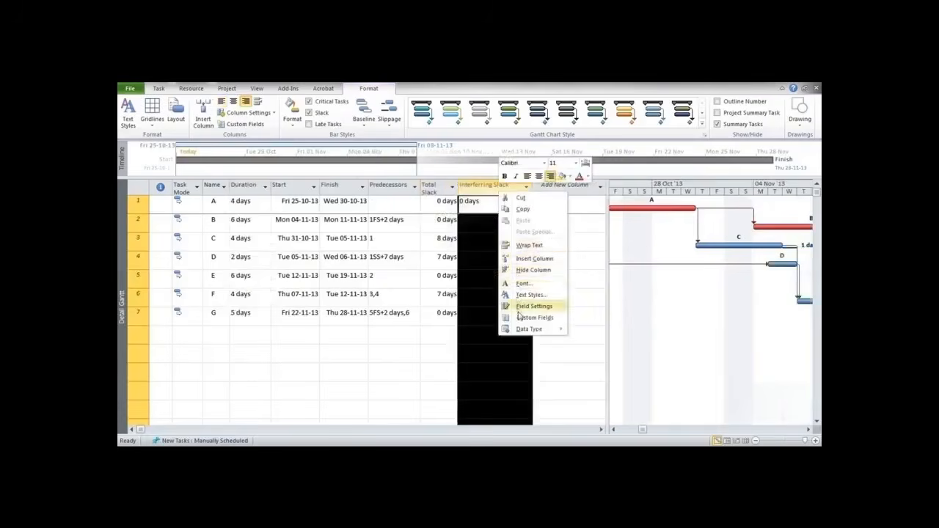
left_click(534, 270)
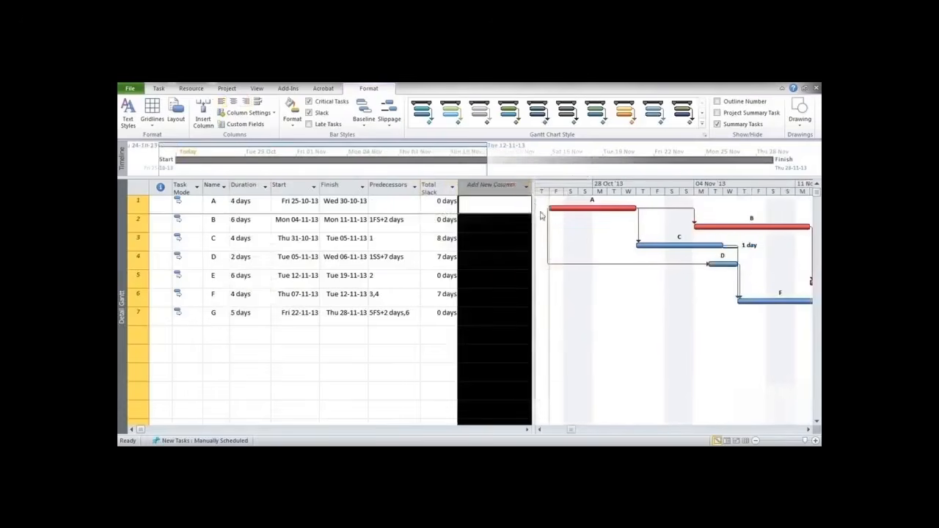
Widen the task table and add the Text1 field as a new column after Total Slack.
left_click_drag(535, 202, 726, 202)
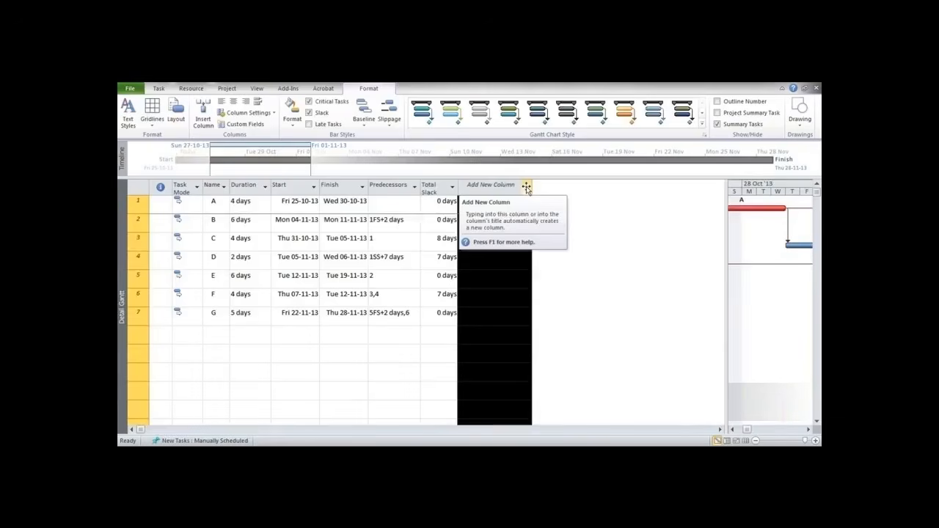
left_click(526, 187)
type("Task Calendar")
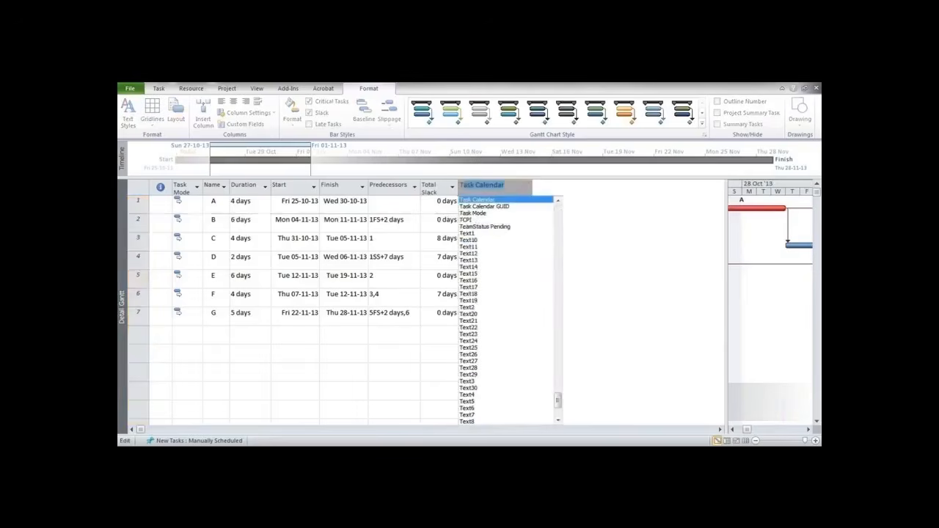
left_click(467, 234)
Rename the Text1 custom field as Responsibility and apply the new name to its column.
right_click(490, 189)
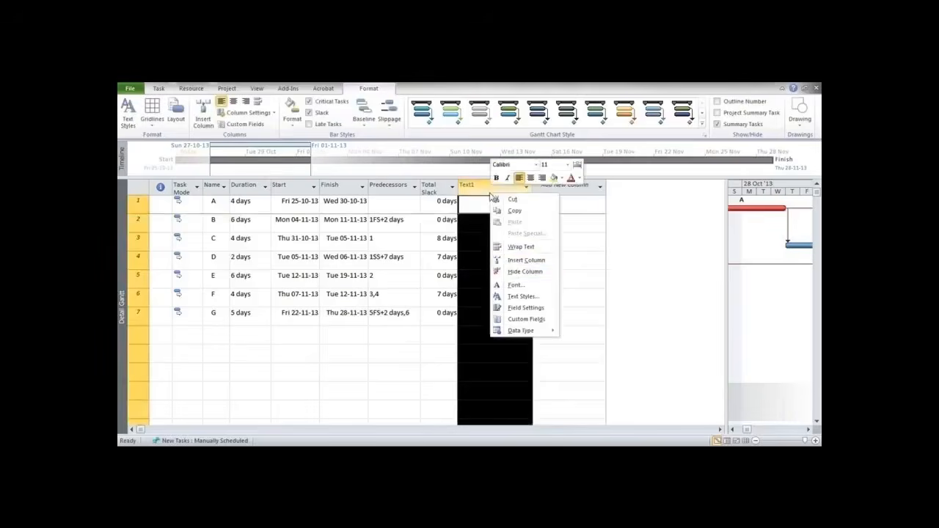
left_click(515, 320)
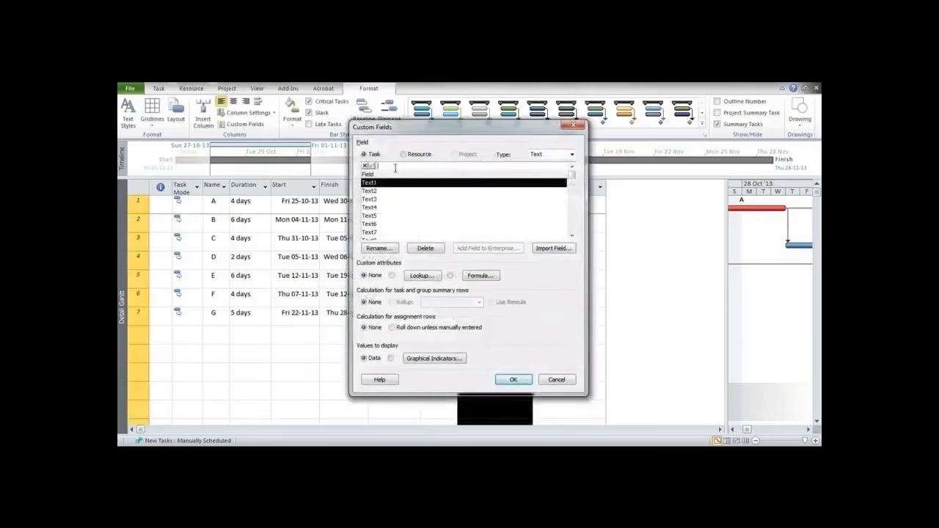
type("rESPON")
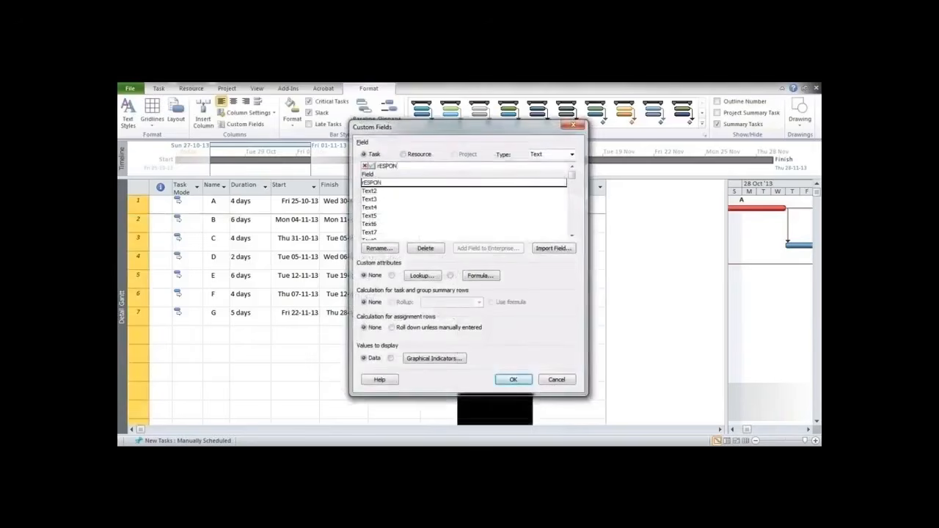
key("BackSpace")
key("BackSpace")
key("BackSpace")
key("BackSpace")
key("BackSpace")
key("BackSpace")
type("Responsi")
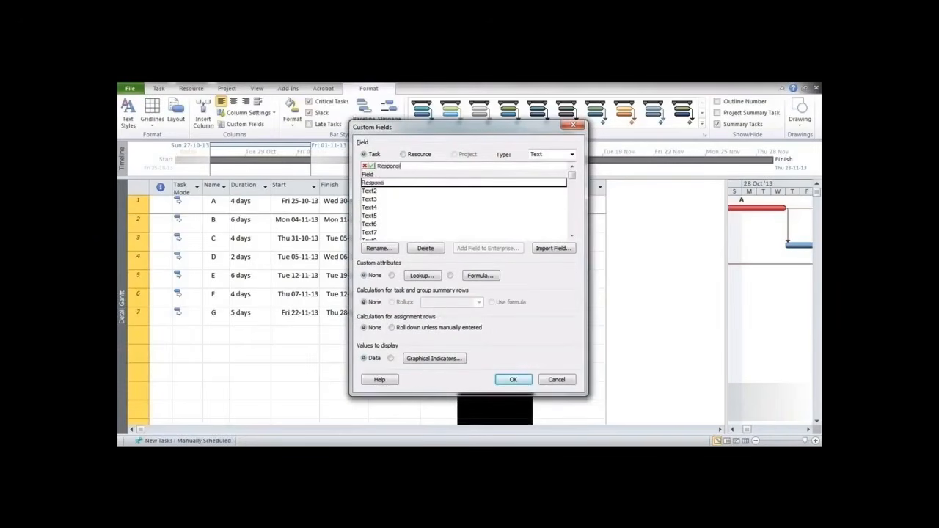
type("bility")
key("Return")
left_click(514, 379)
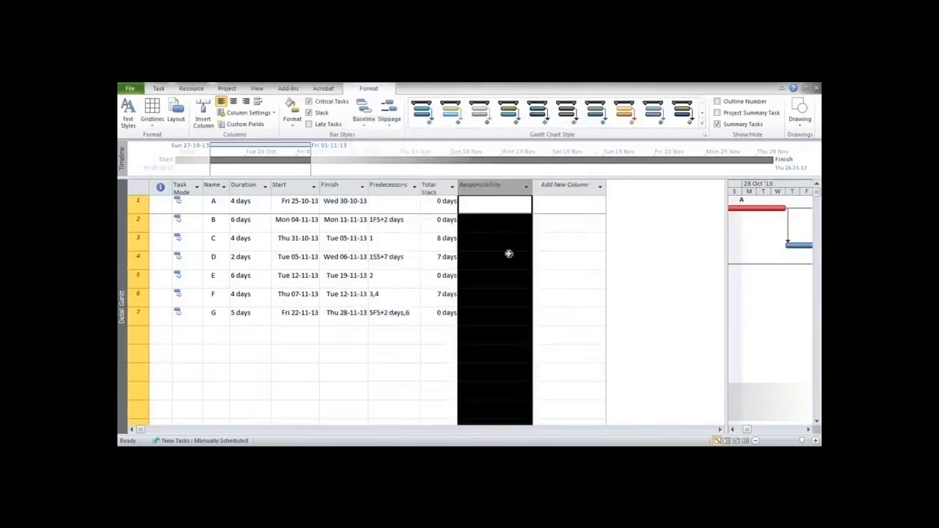
Enter a responsible person's name for each of tasks A to D in the Responsibility column.
left_click(507, 224)
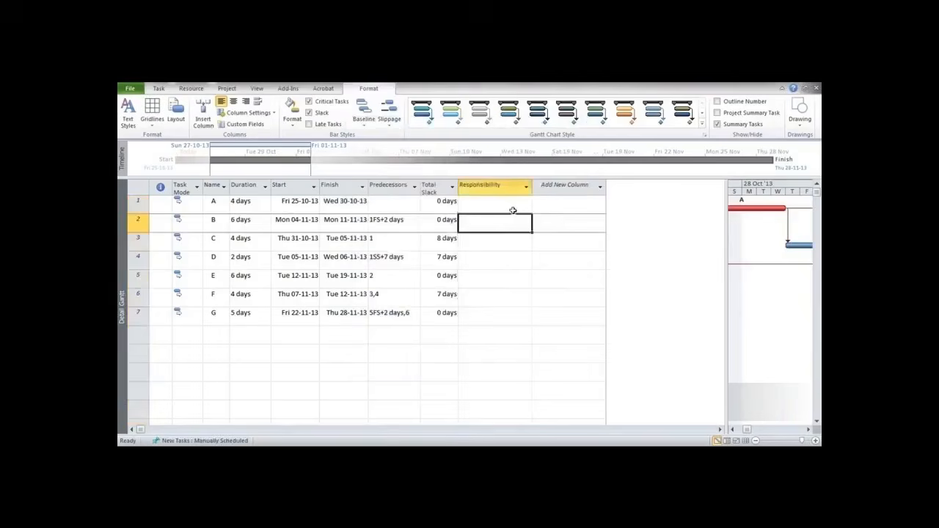
left_click(515, 208)
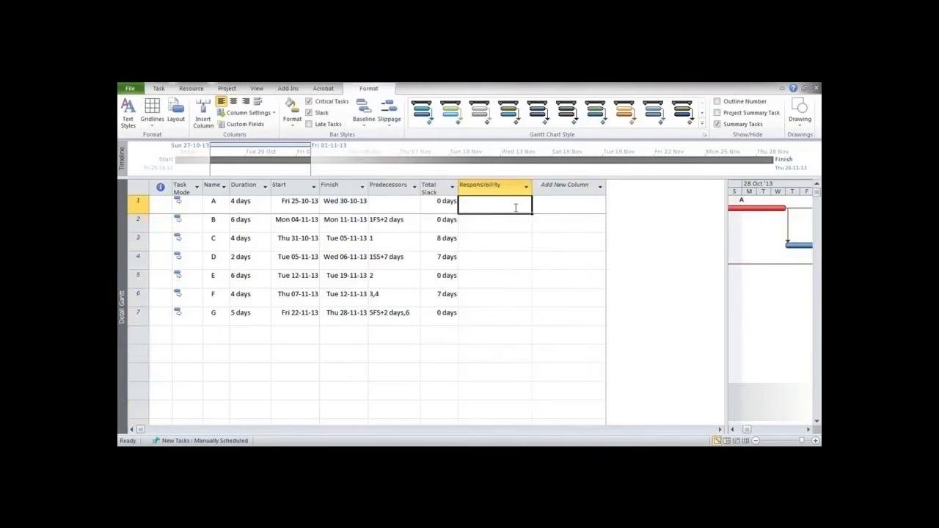
type("Alen")
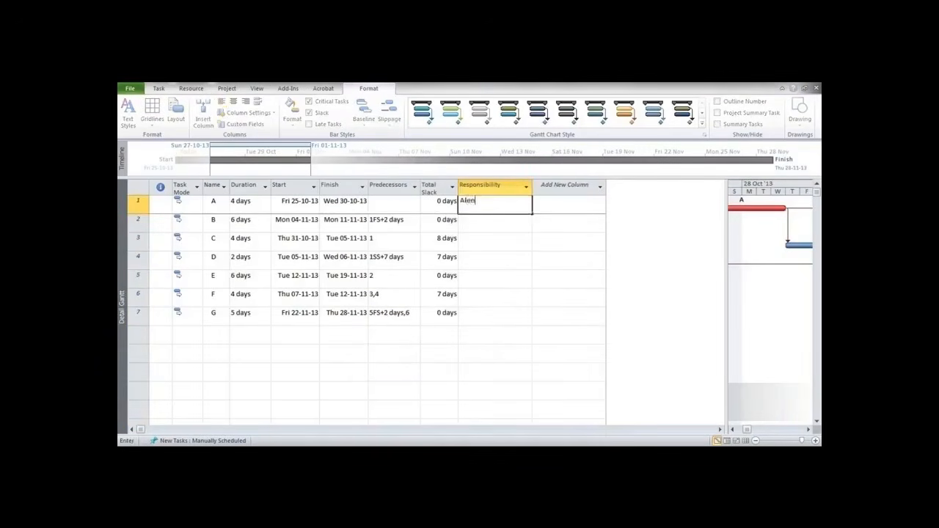
key("Return")
type("Smith")
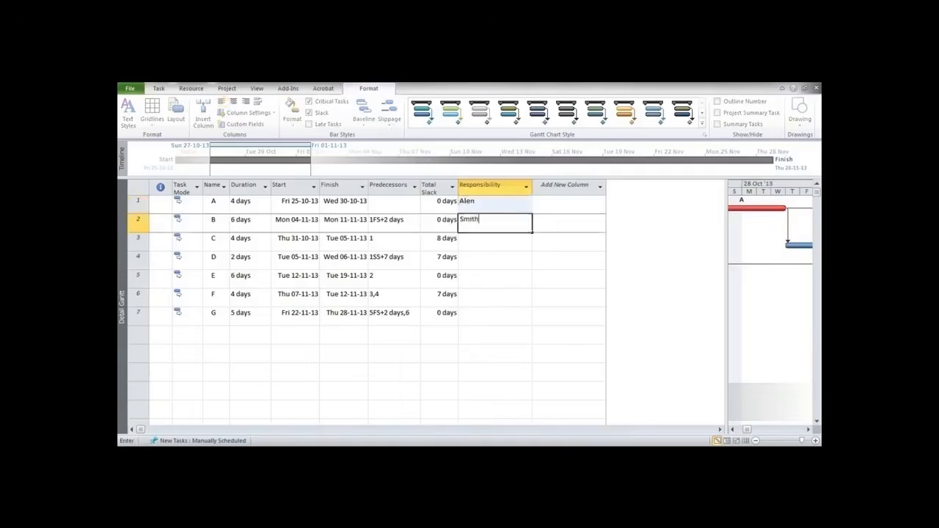
key("Return")
type("Smie")
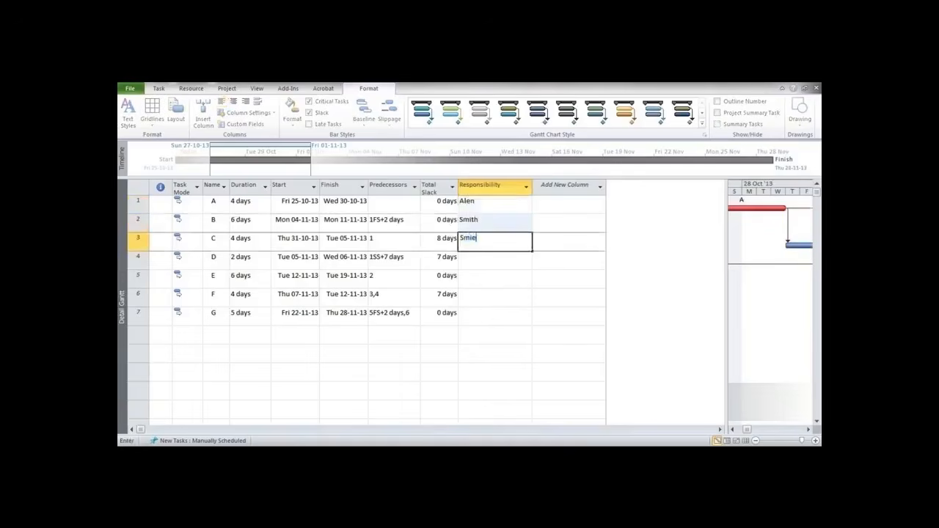
key("BackSpace")
type("th")
key("Return")
type("Jack")
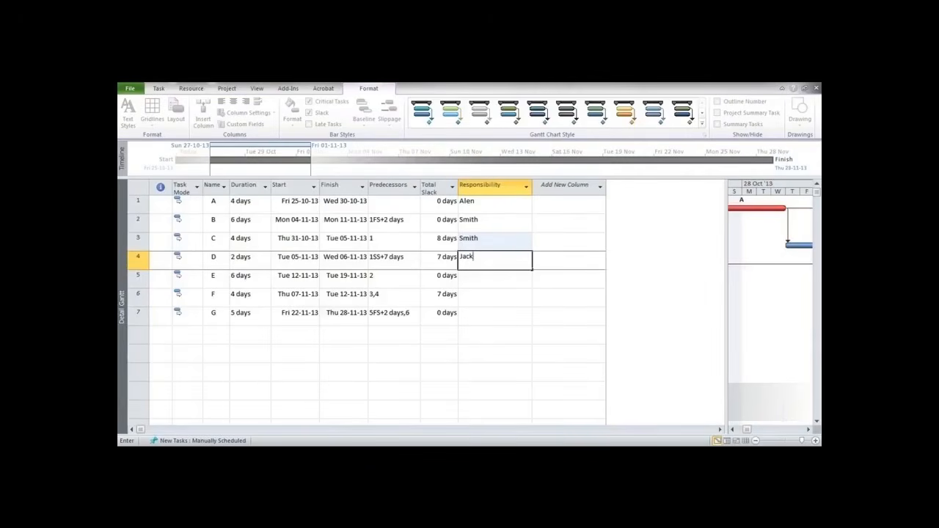
left_click(470, 298)
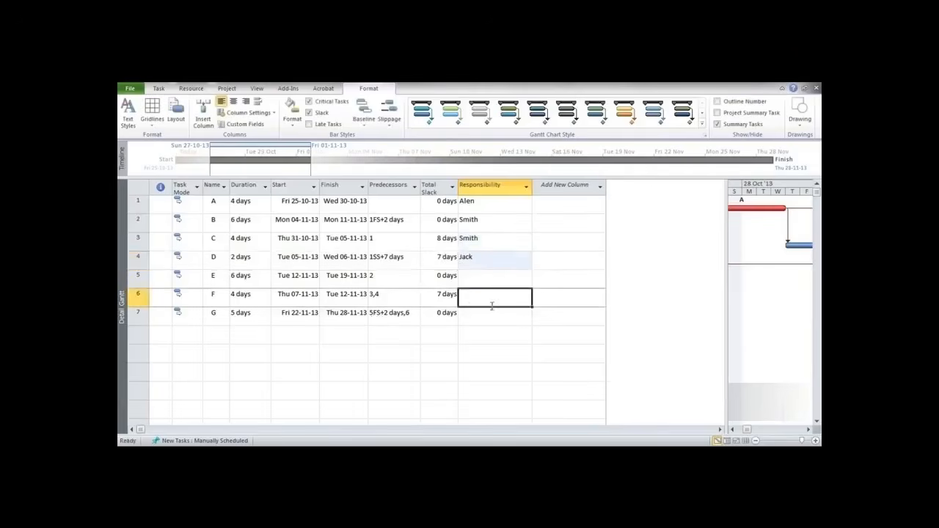
Clear the names entered in the Responsibility column for tasks A to D.
left_click(499, 188)
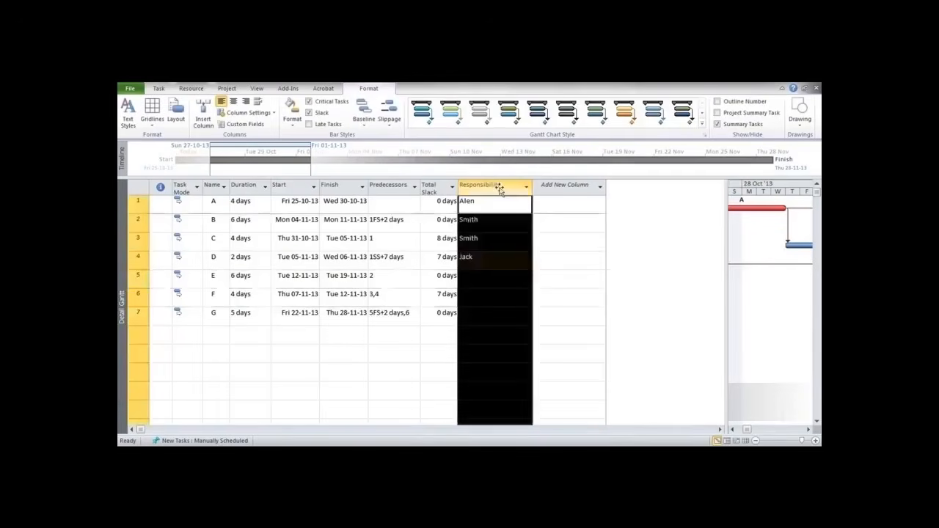
left_click(497, 202)
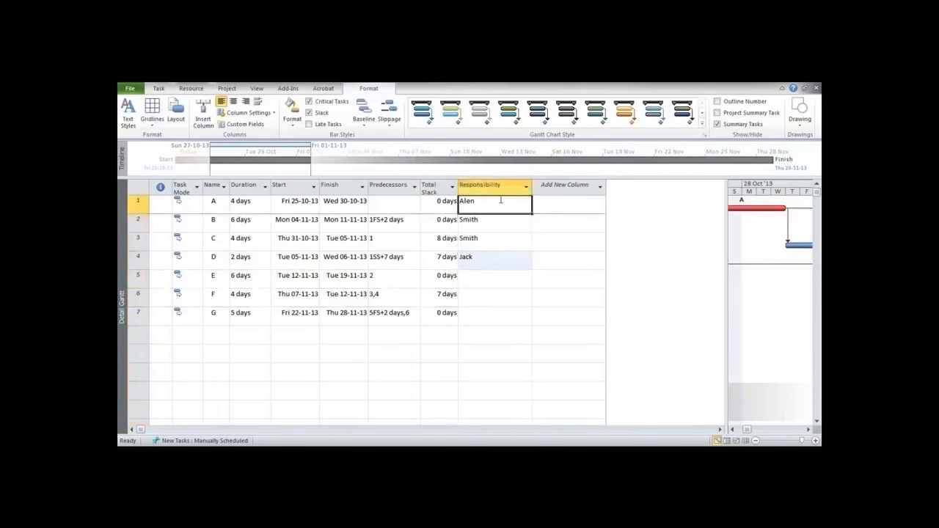
left_click_drag(488, 203, 494, 265)
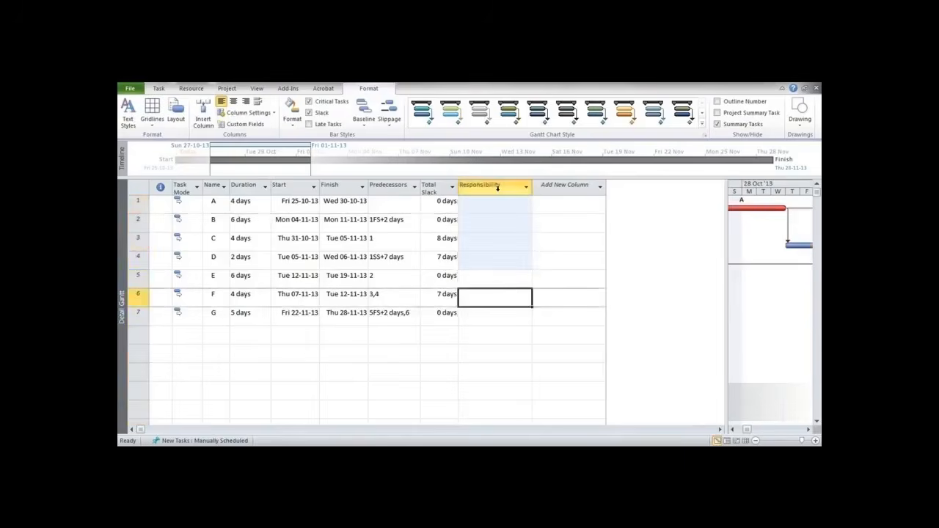
Set the Responsibility custom field to use a lookup table and open that table for editing.
left_click(498, 192)
right_click(497, 192)
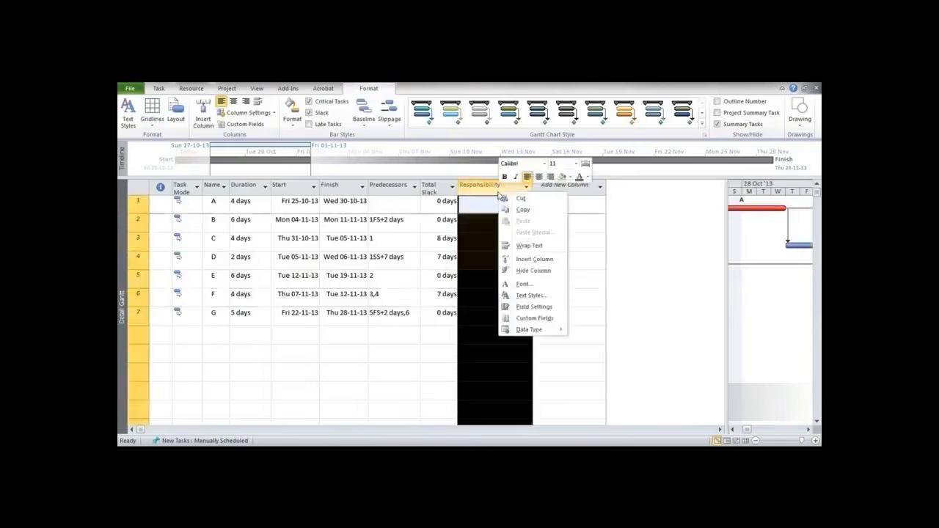
left_click(533, 319)
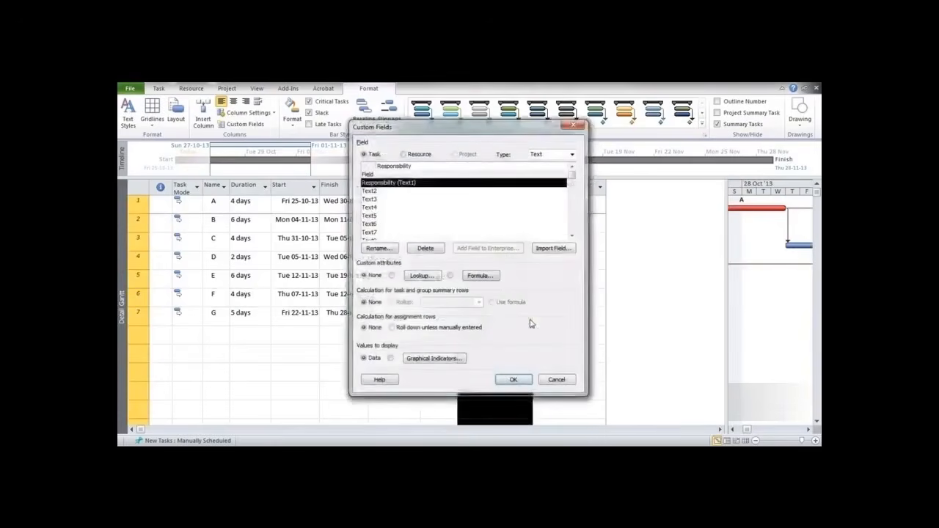
left_click(392, 276)
left_click(419, 276)
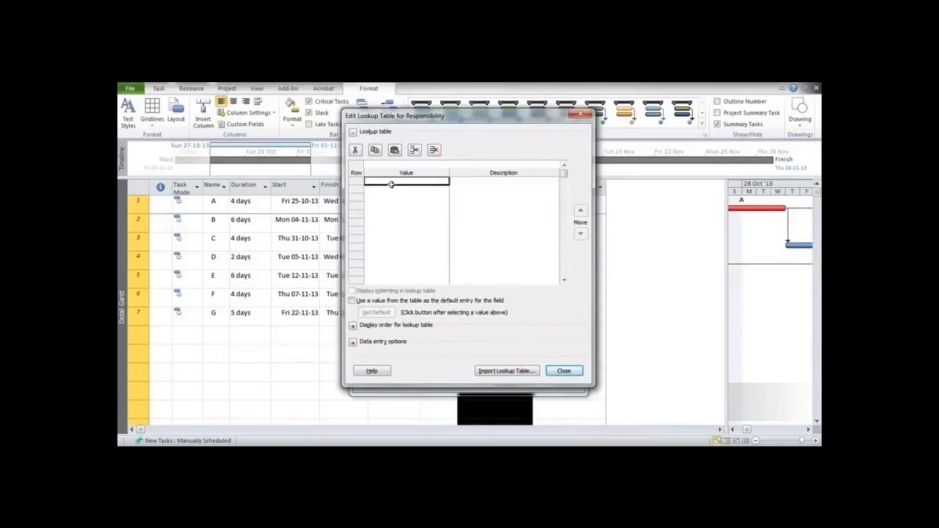
Enter three people's names as lookup values without descriptions and apply the Responsibility field settings.
type("Jack")
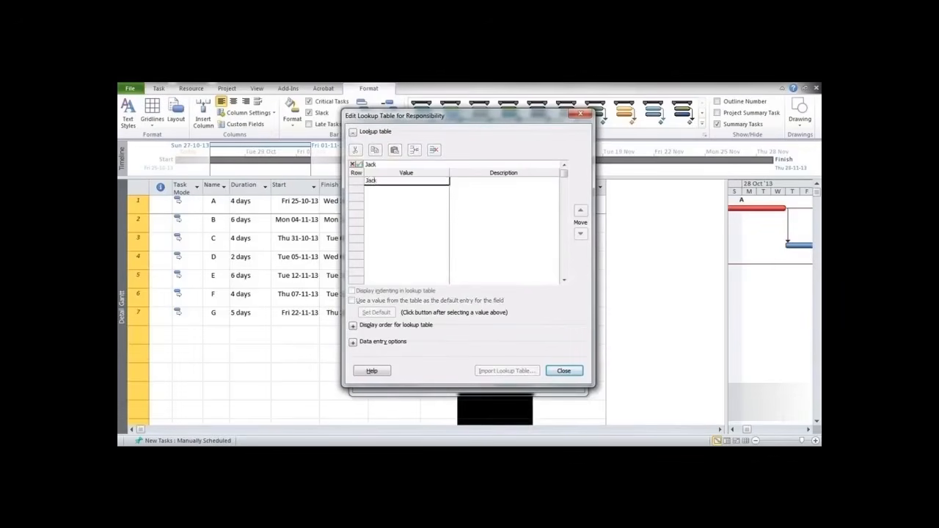
key("Return")
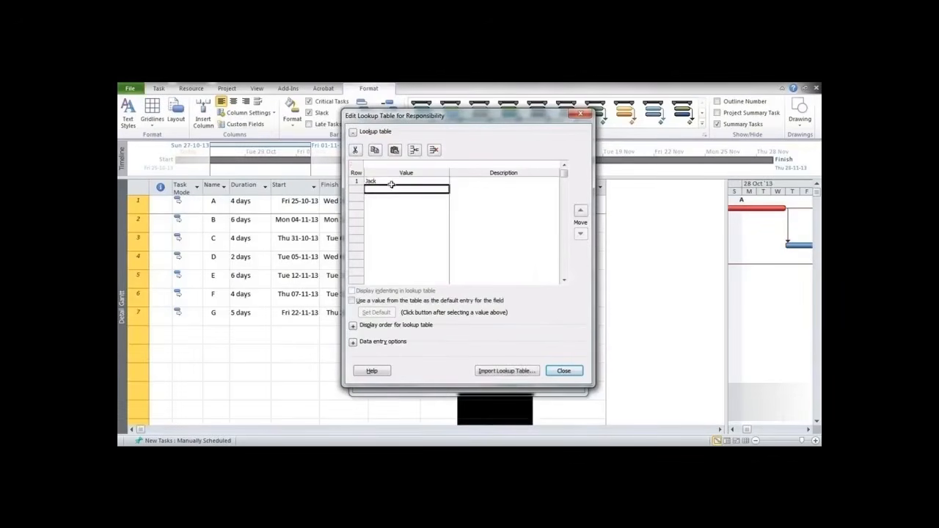
type("Alen")
key("Return")
type("Smith")
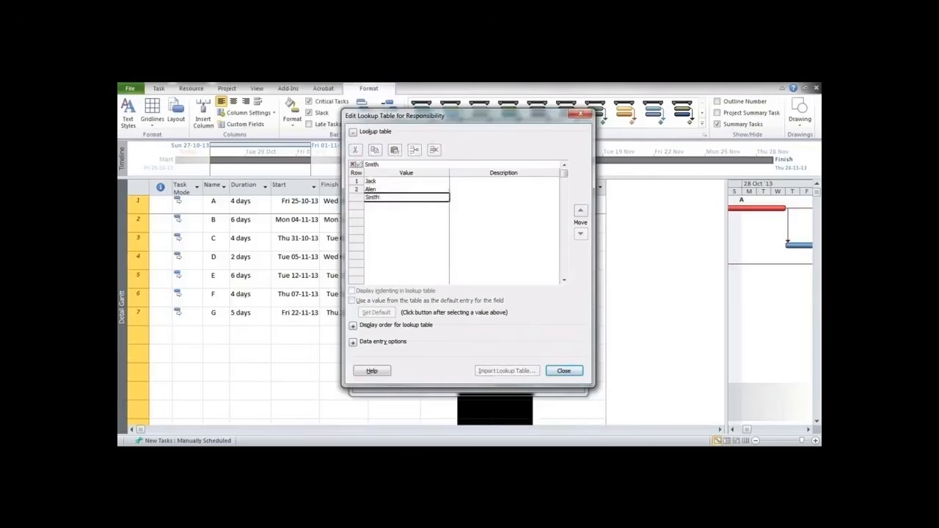
key("Return")
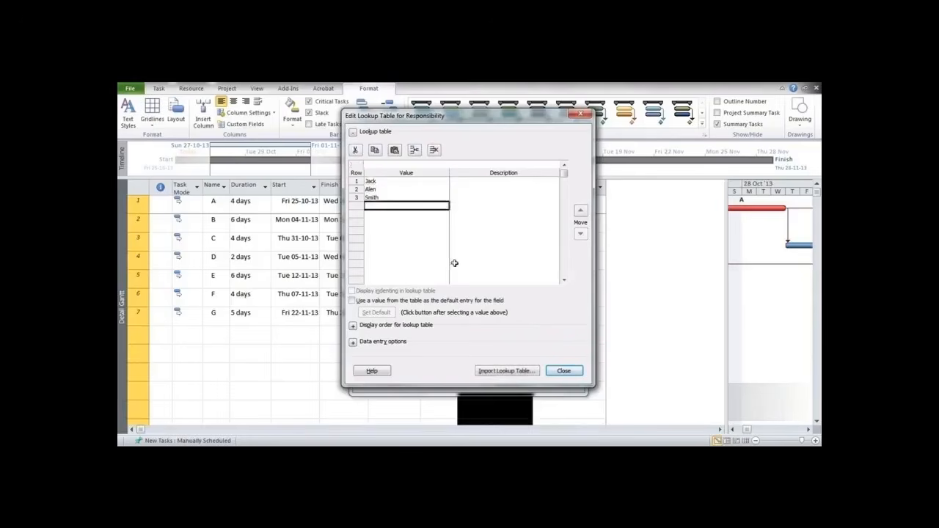
left_click(496, 182)
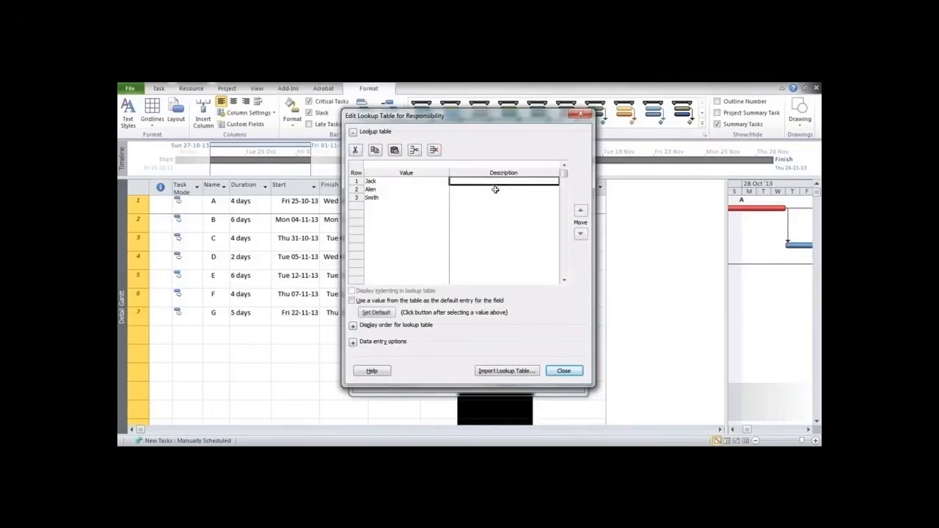
left_click(496, 203)
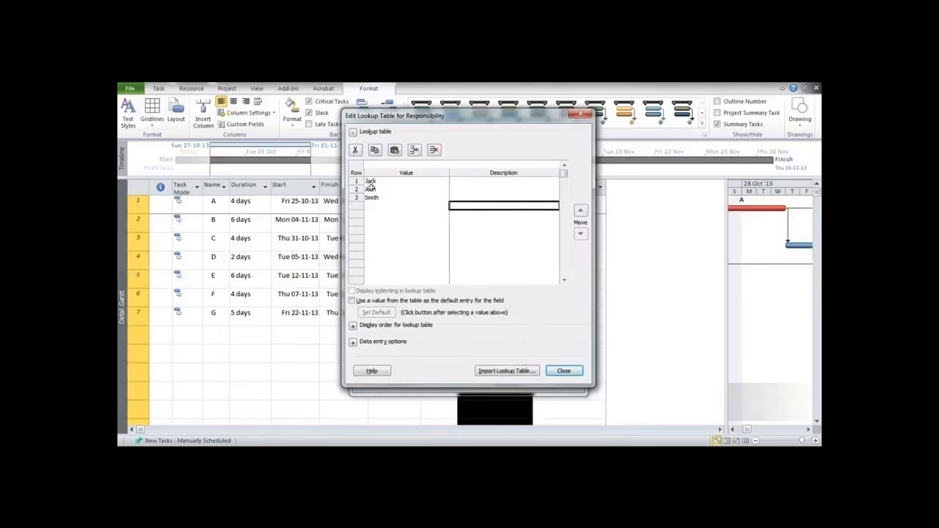
left_click(562, 372)
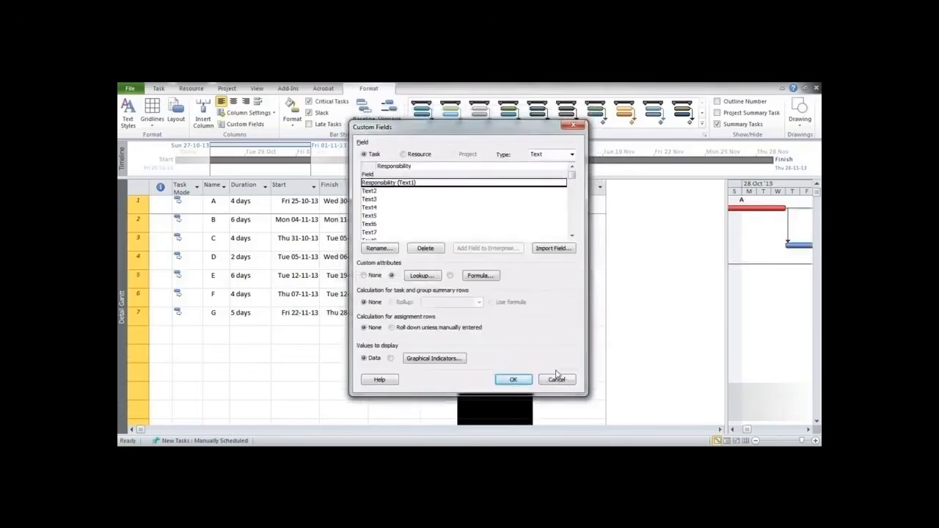
left_click(514, 379)
Assign the second name from the lookup list as the responsibility for task A.
left_click(522, 322)
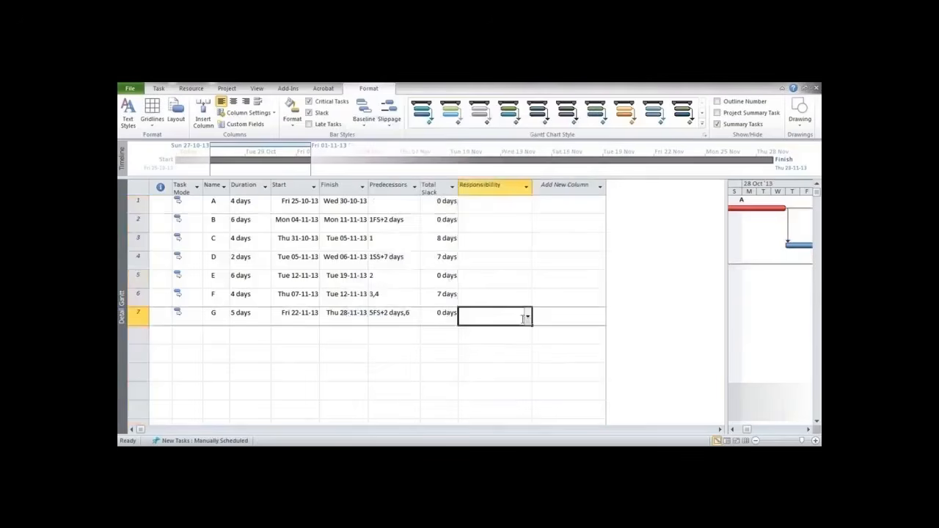
left_click(522, 208)
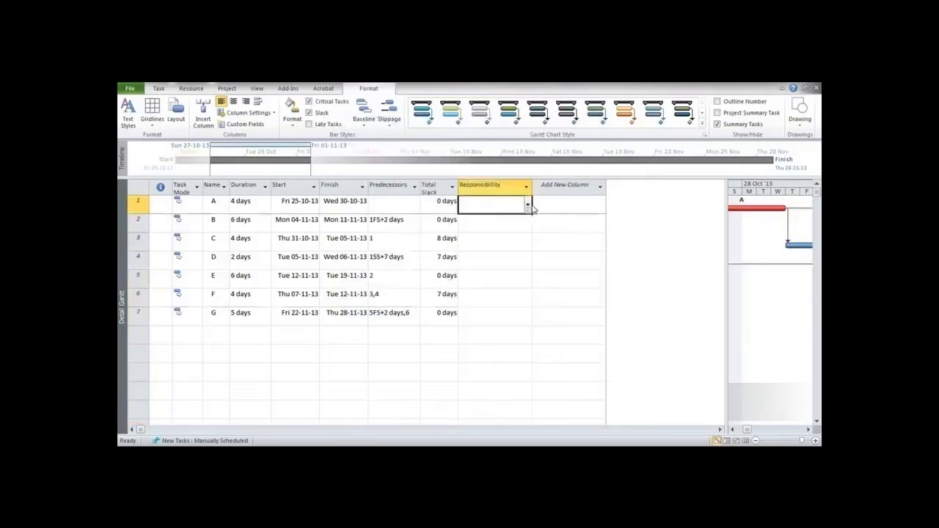
left_click(528, 207)
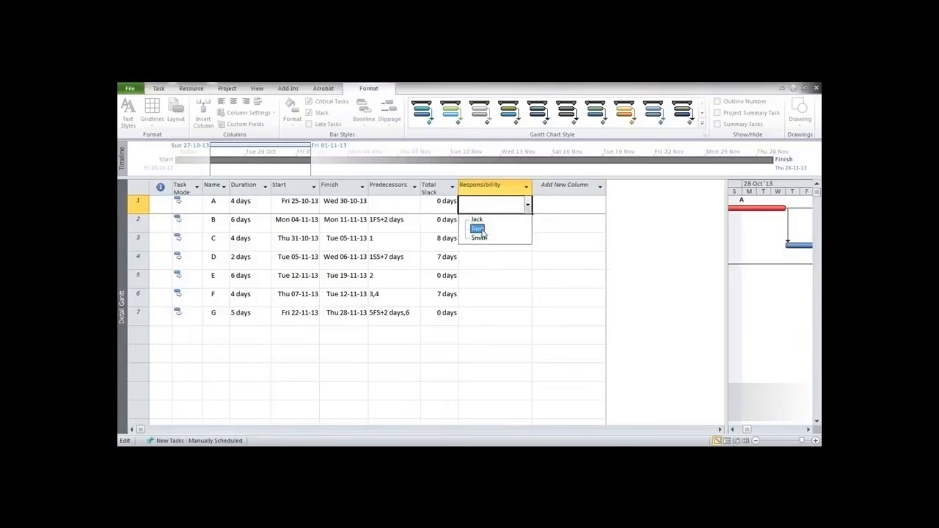
left_click(477, 229)
Assign the third name from the lookup list as the responsibility for tasks B and C.
left_click(522, 225)
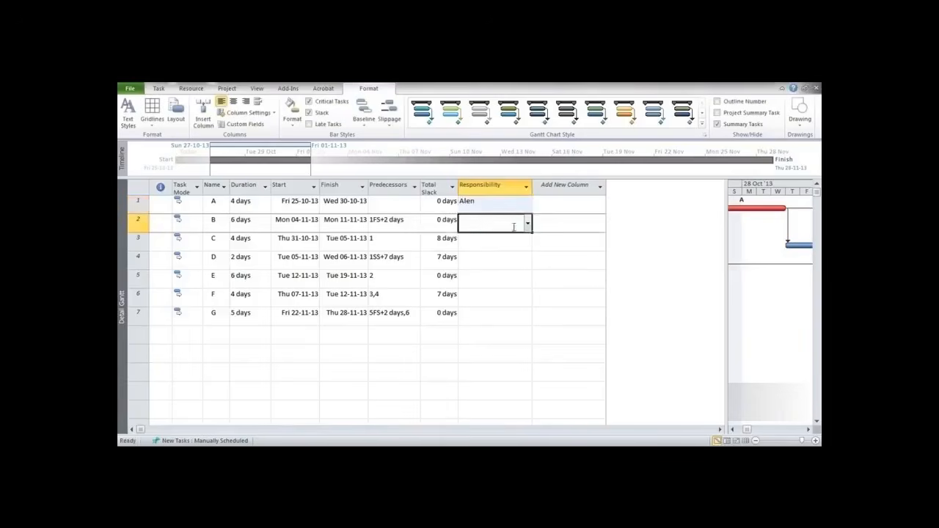
left_click(528, 225)
left_click(479, 256)
left_click(514, 243)
left_click(528, 243)
left_click(479, 275)
Assign the first lookup name as the responsibility for task D and the second name for task E.
left_click(489, 261)
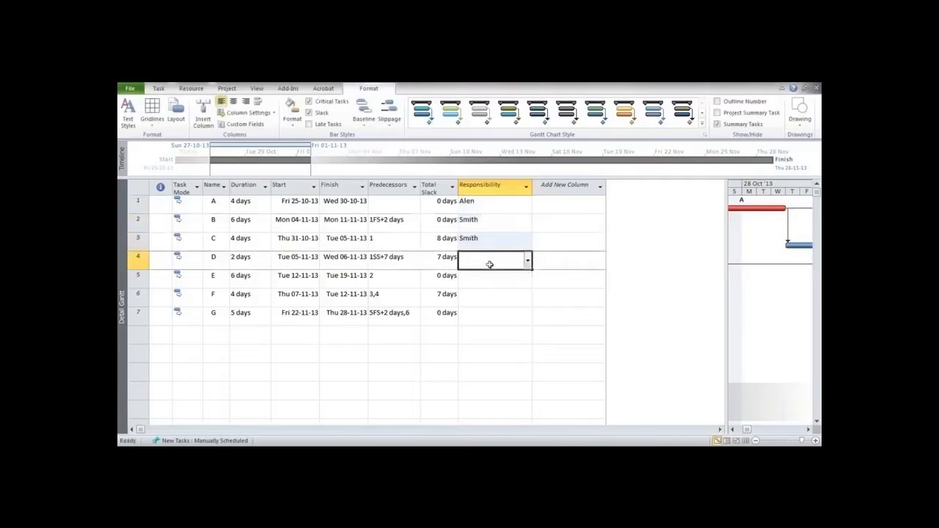
left_click(527, 260)
left_click(477, 275)
left_click(486, 276)
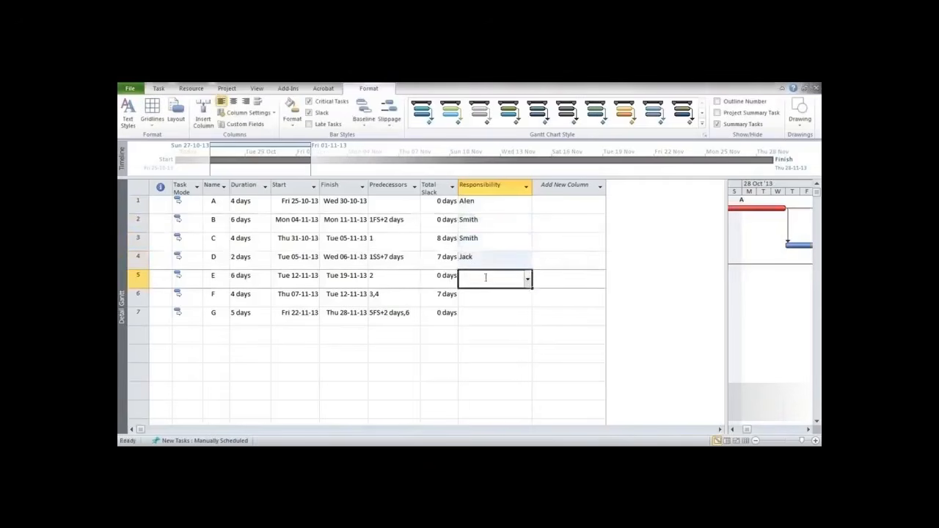
left_click(528, 279)
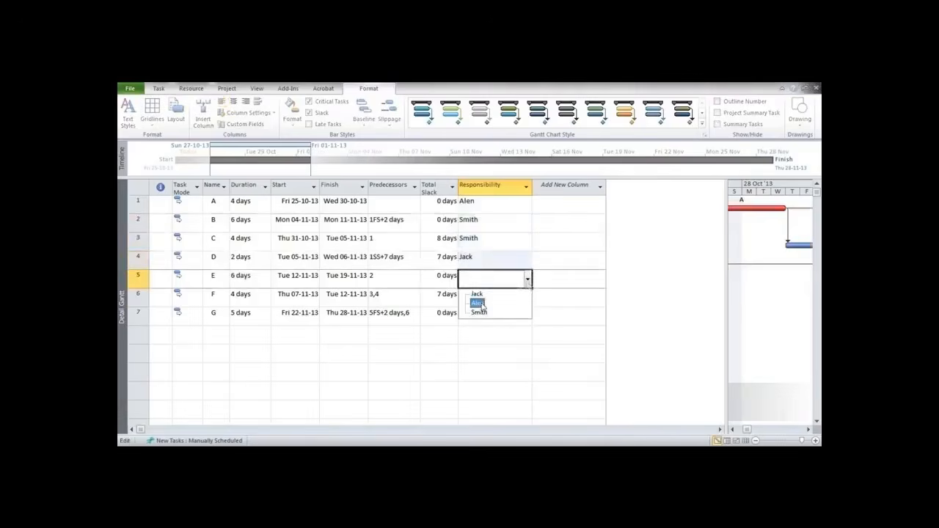
left_click(478, 303)
Assign the second lookup name as the responsibility for task F and the third name for task G.
left_click(495, 296)
left_click(528, 298)
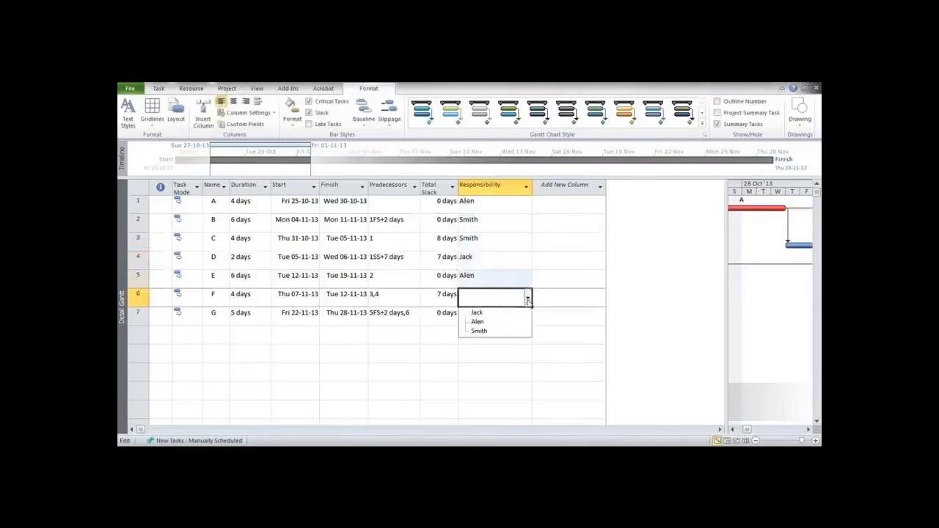
left_click(482, 313)
left_click(502, 317)
left_click(527, 318)
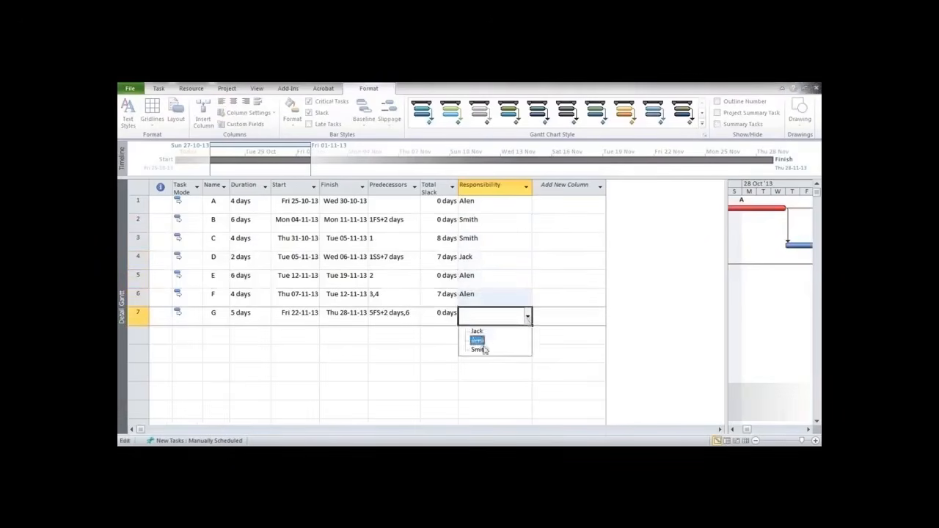
left_click(483, 347)
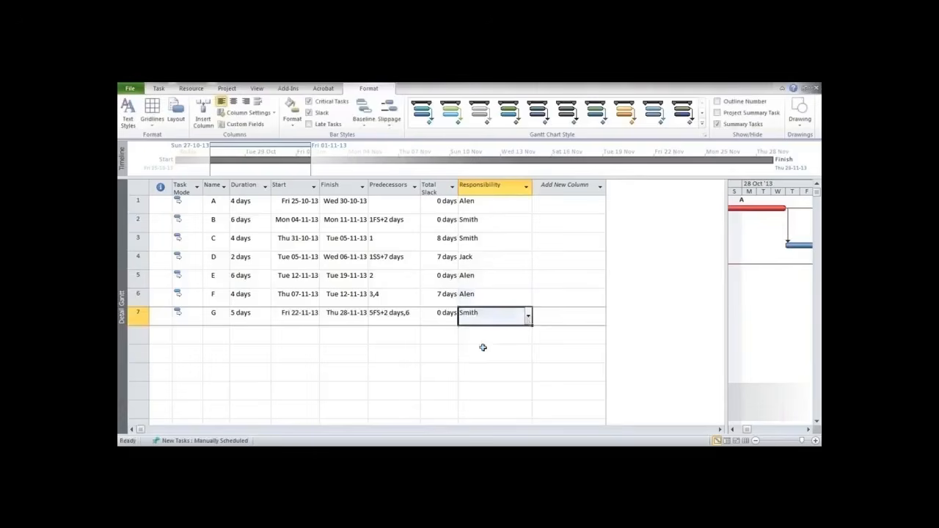
Examine the total slack of tasks A to D alongside the empty column after Responsibility.
left_click(487, 334)
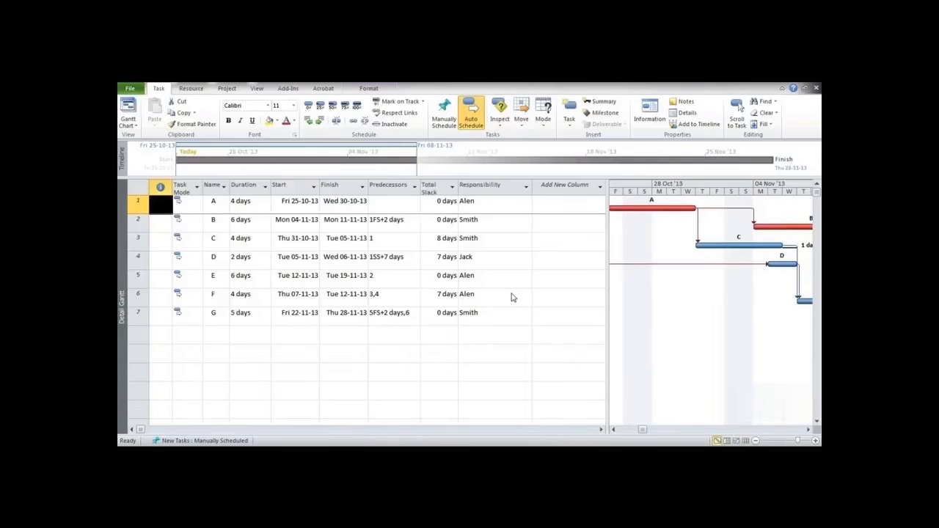
left_click_drag(433, 203, 433, 220)
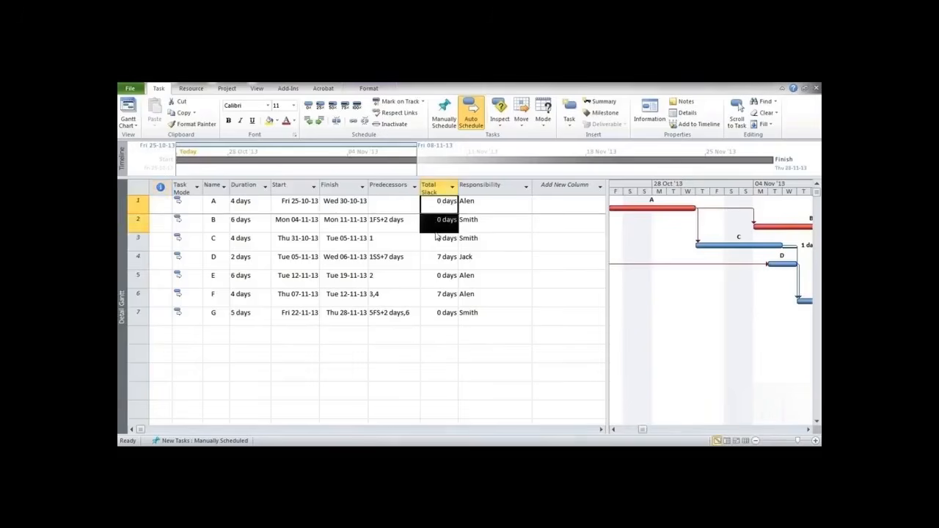
left_click(547, 210)
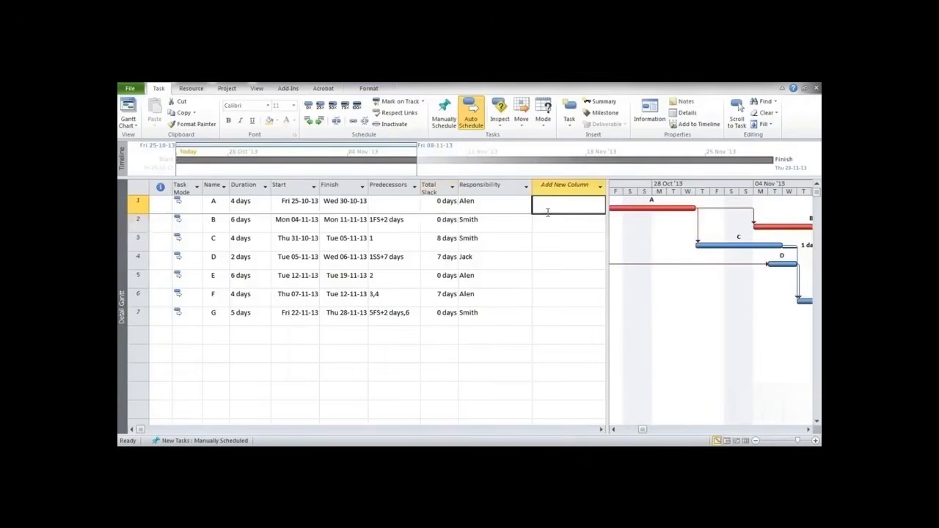
left_click_drag(449, 204, 452, 222)
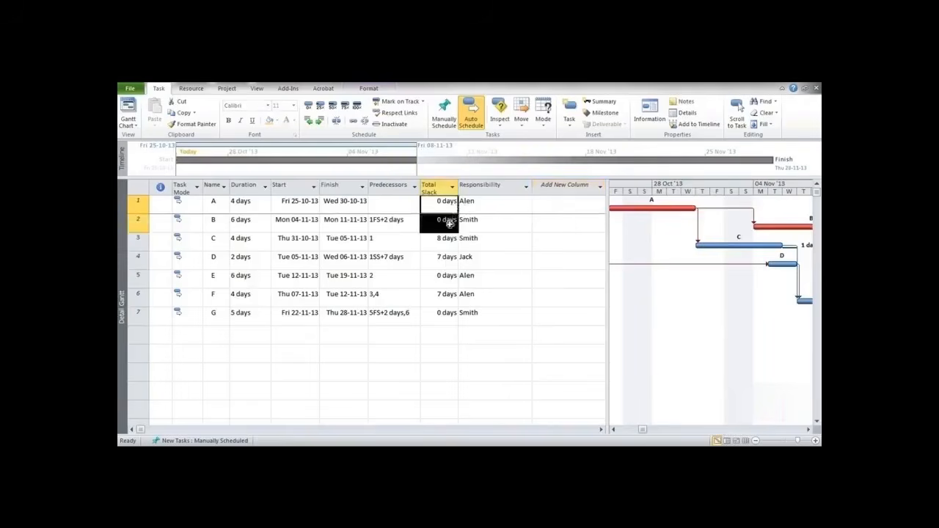
left_click_drag(554, 205, 551, 221)
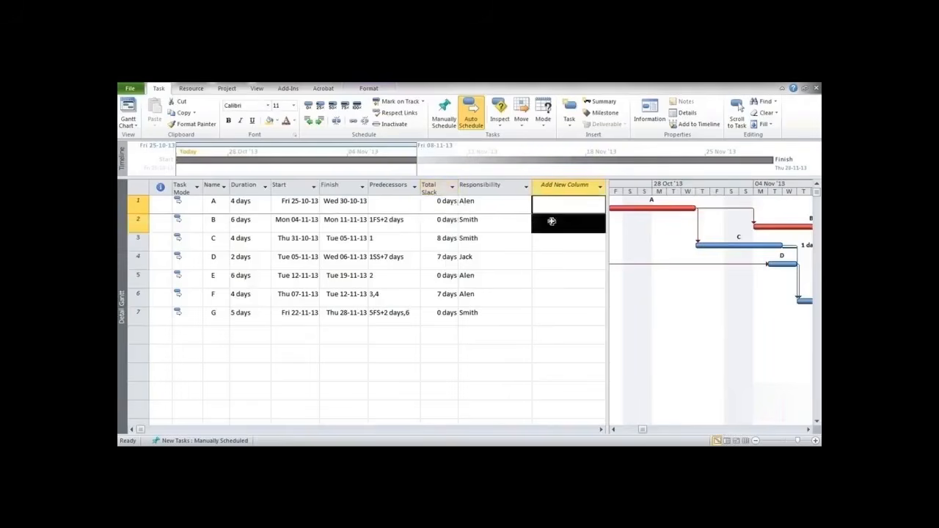
left_click_drag(449, 241, 448, 260)
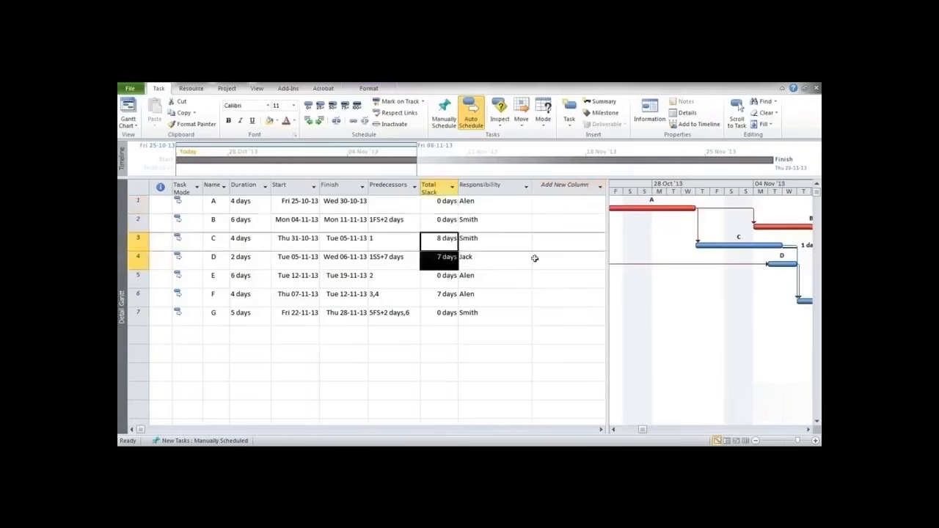
left_click(557, 243)
left_click_drag(557, 244, 557, 259)
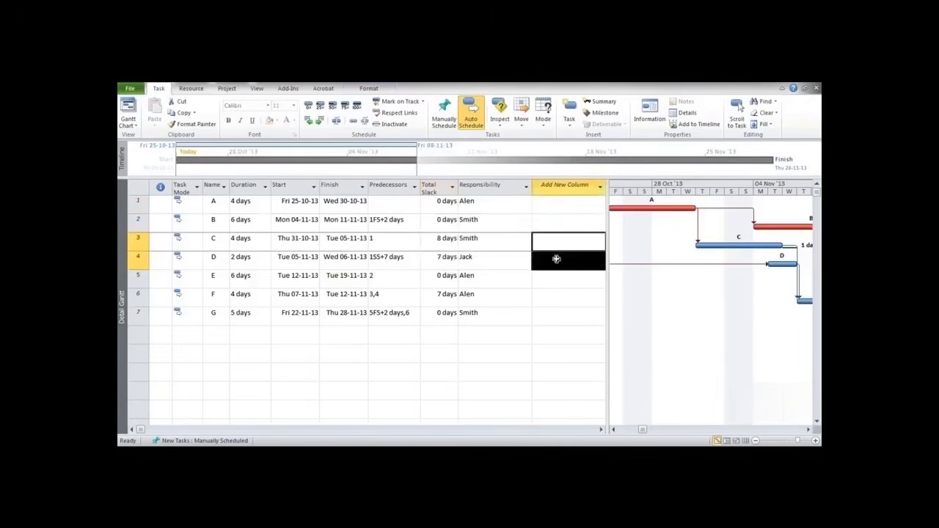
Add the custom field Text2 as a new column after Responsibility.
left_click(565, 187)
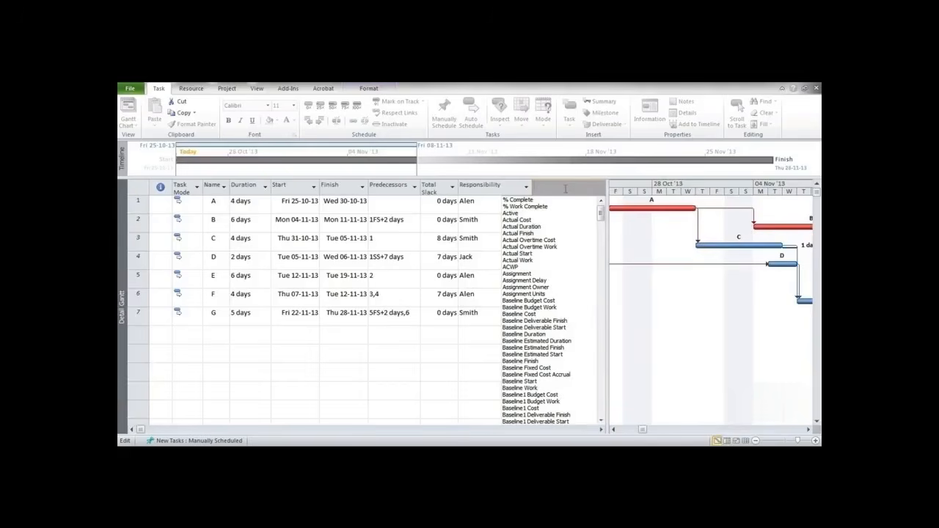
type("task Calendar")
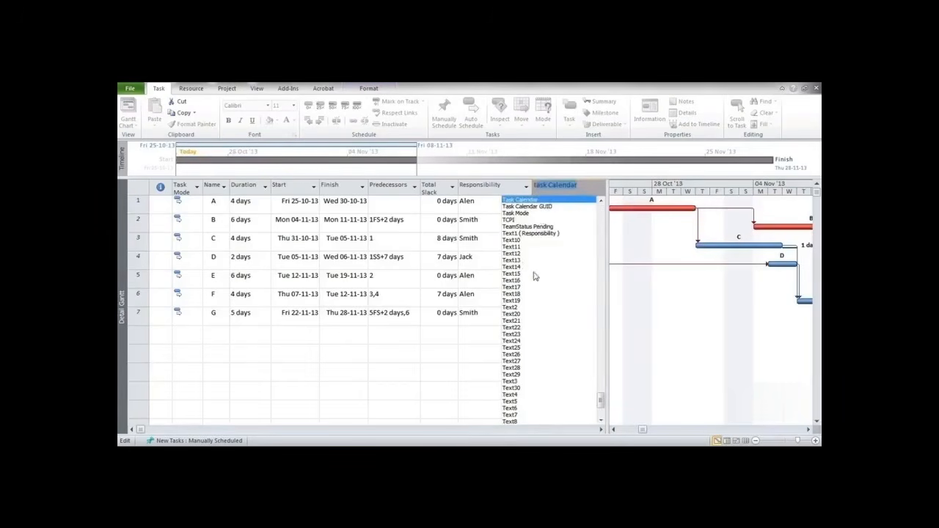
left_click(511, 309)
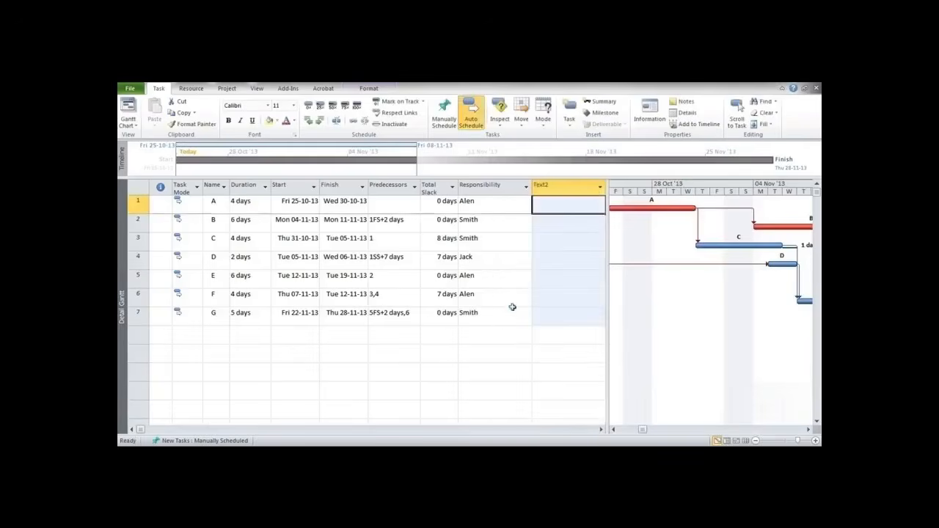
Open the custom field settings for the Text2 column and rename the field as "Type of activity?".
right_click(557, 189)
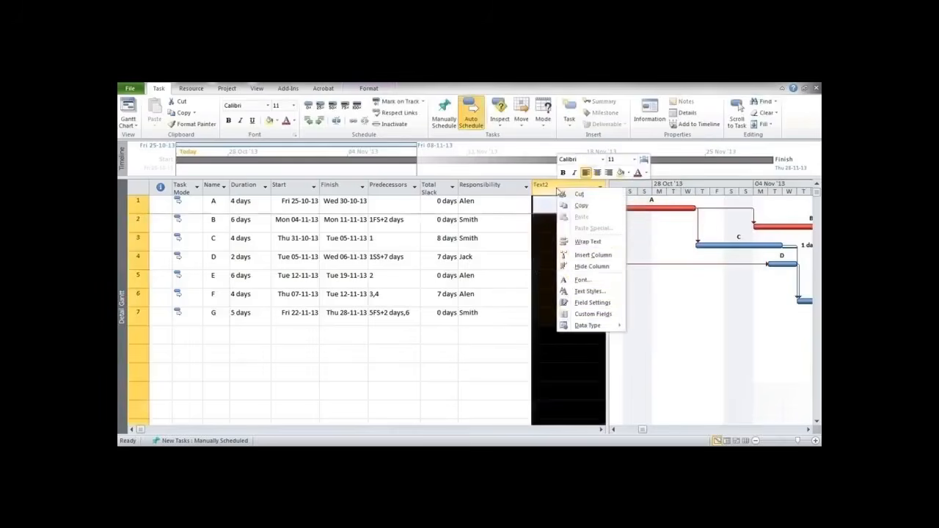
left_click(580, 314)
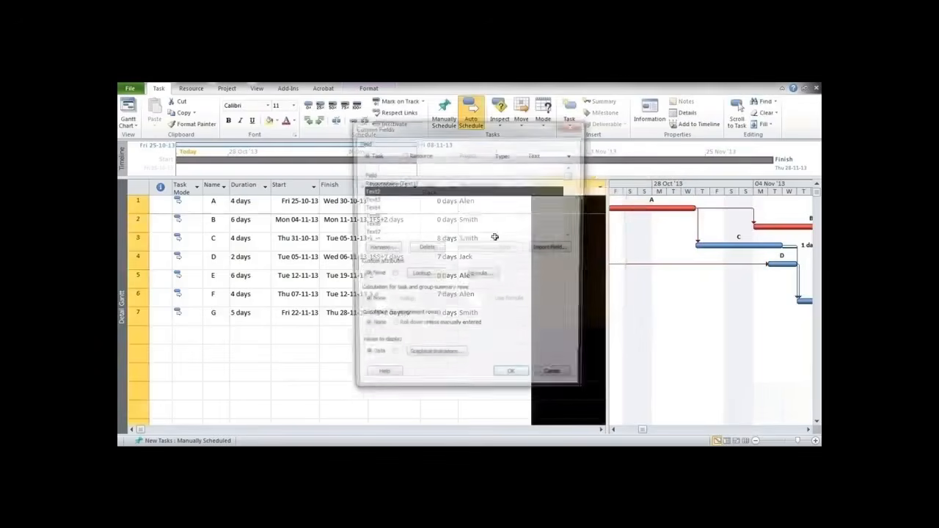
type("Ty")
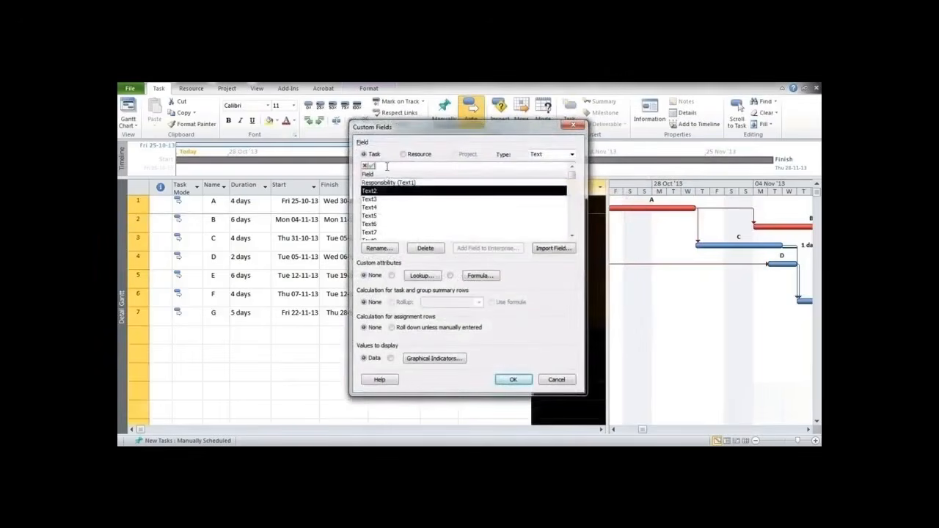
type("pe of")
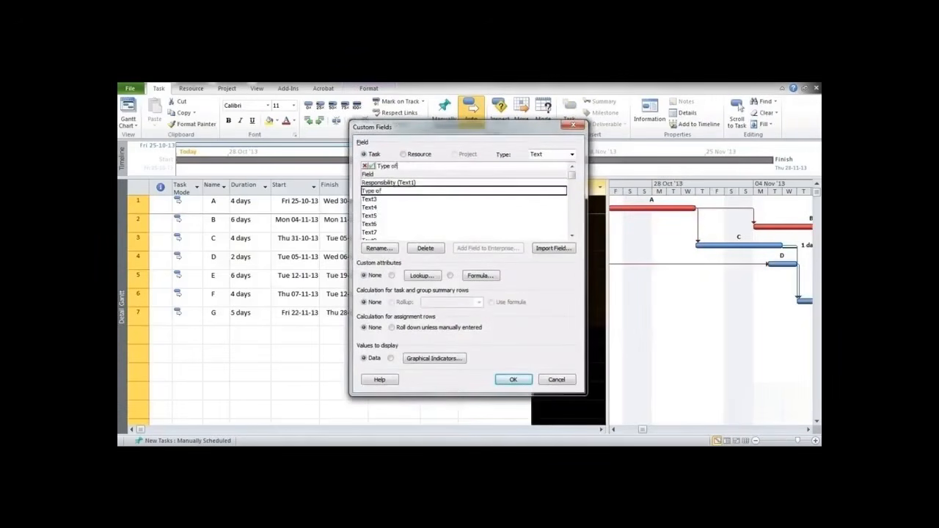
type(" activity?")
Make the "Type of activity?" field formula-based and insert the general IIf function into its formula.
left_click(451, 276)
left_click(471, 289)
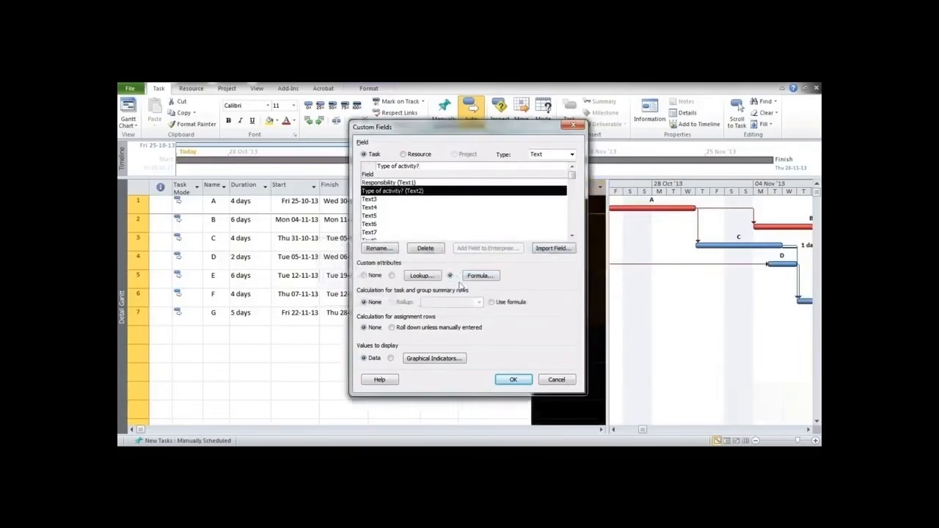
left_click(469, 278)
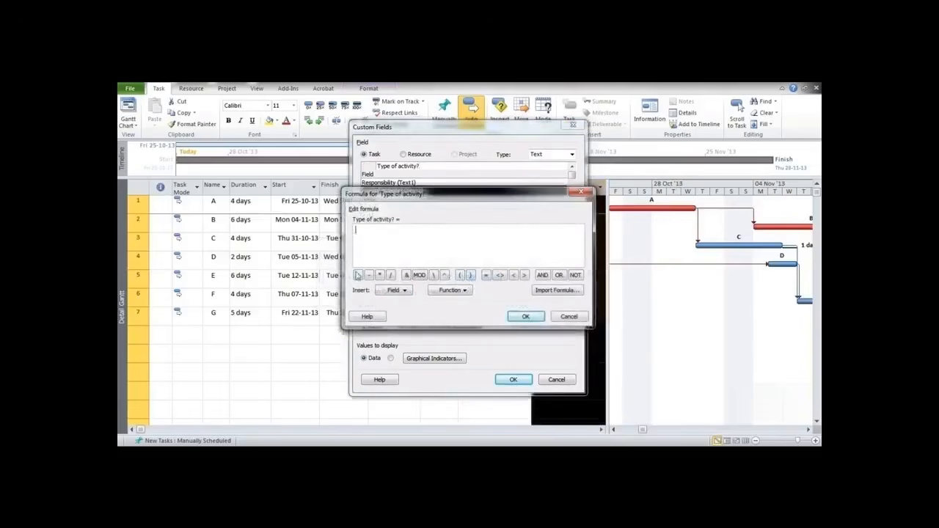
left_click(426, 260)
left_click(463, 294)
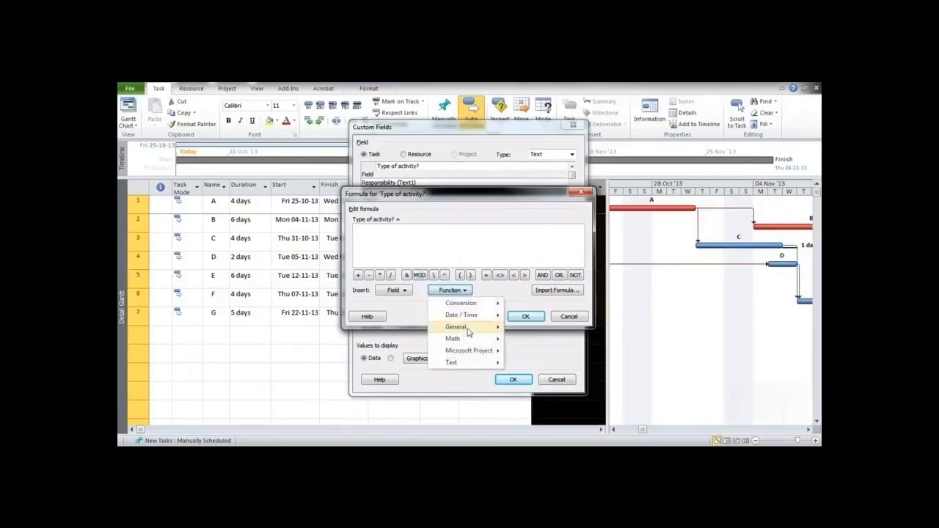
mouse_move(477, 329)
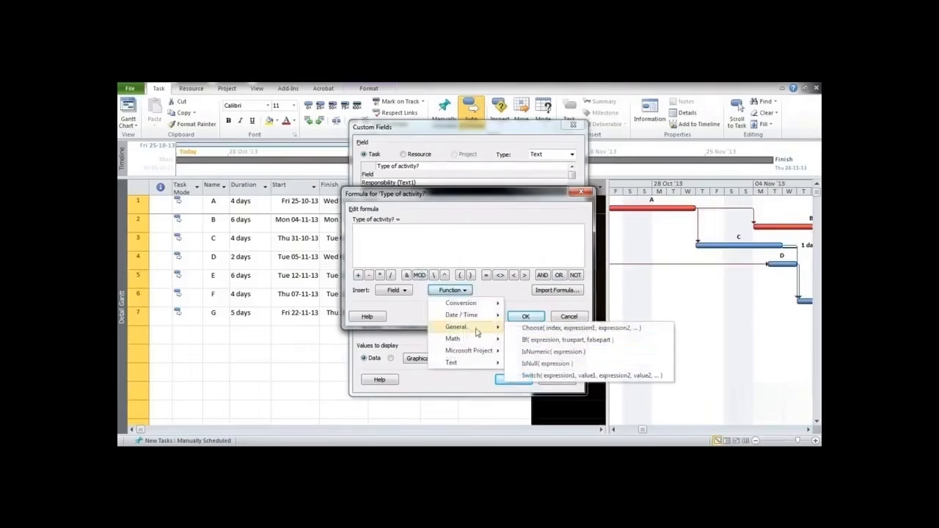
left_click(532, 341)
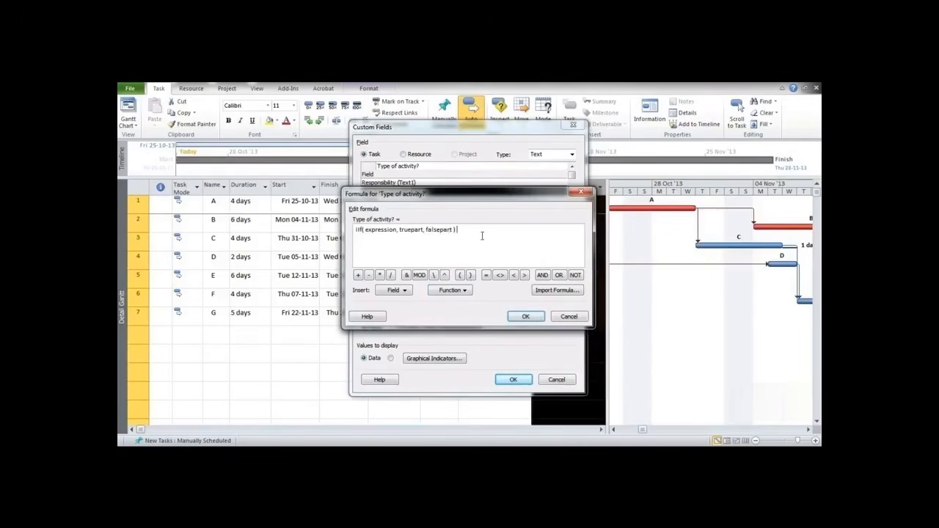
Replace the IIf function's expression placeholder with the condition [Total Slack] = "0".
double_click(360, 231)
left_click(397, 231)
left_click_drag(397, 232, 365, 234)
left_click(394, 291)
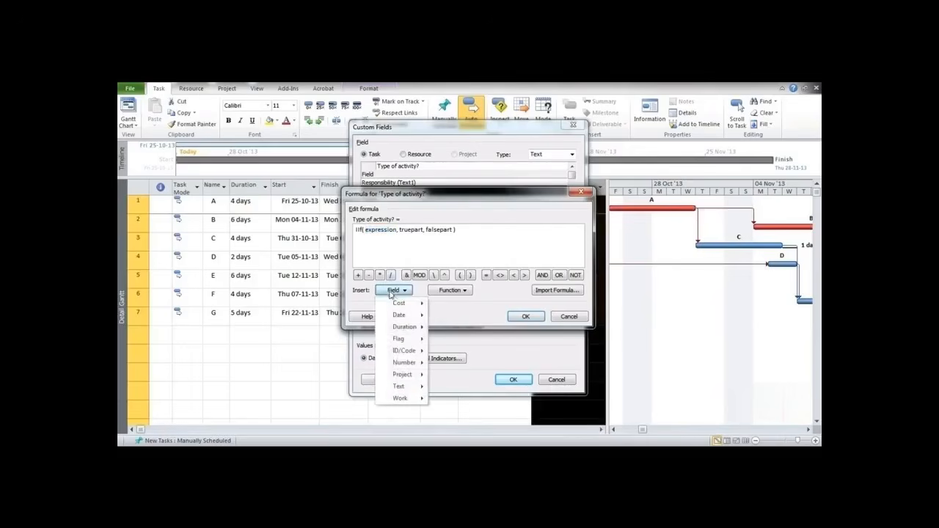
mouse_move(397, 329)
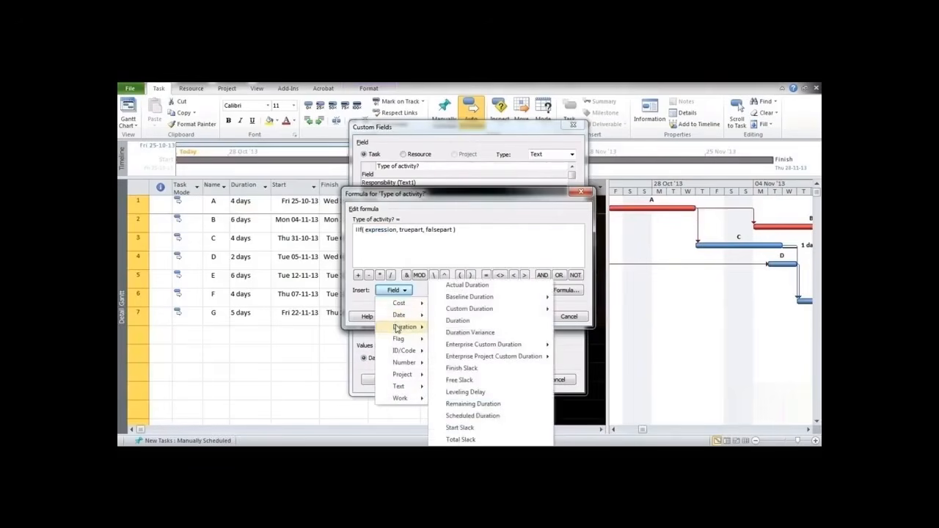
left_click(461, 440)
left_click(486, 275)
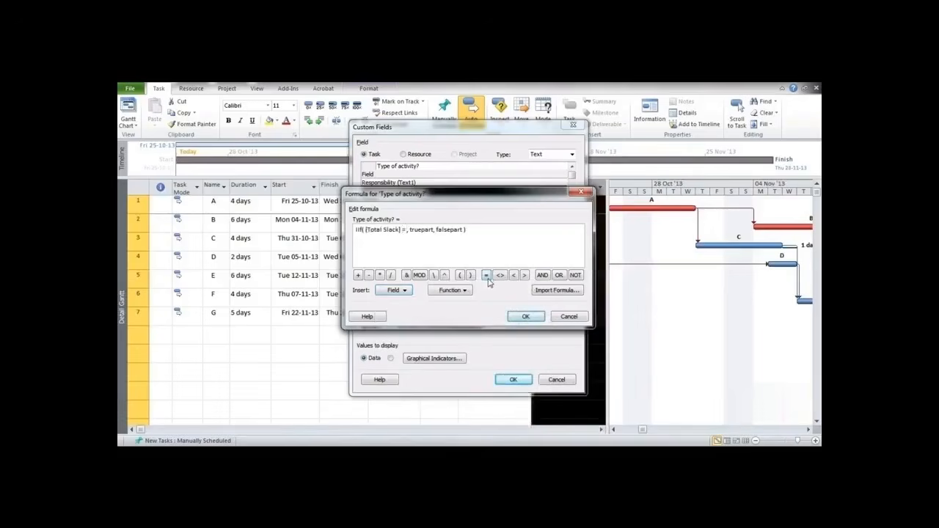
type("0")
type("\"0")
type("\"")
Set the formula's true part to "Critical activity" and false part to "Non-critical activity", and apply it to the column.
double_click(430, 230)
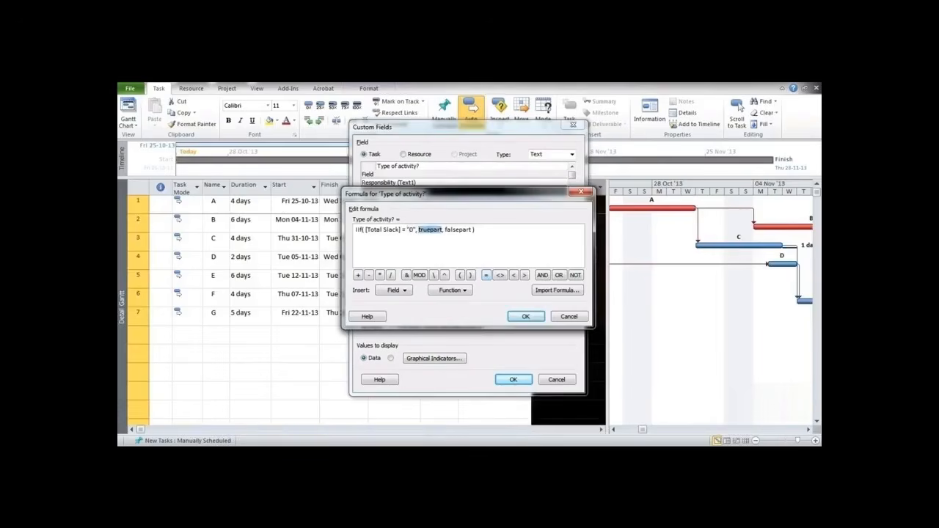
type("\"Critical activity\"")
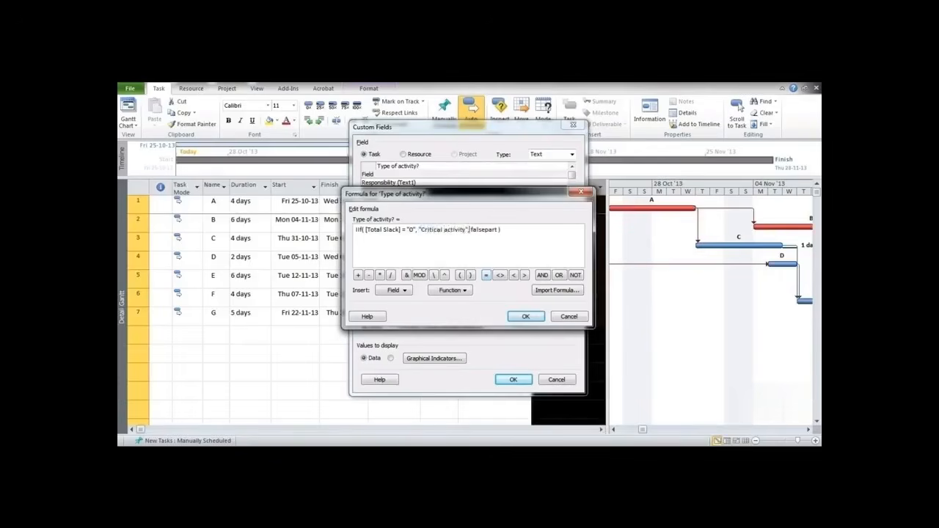
key("ctrl+shift+Right")
type("\"Non-critical activity\"")
left_click(526, 316)
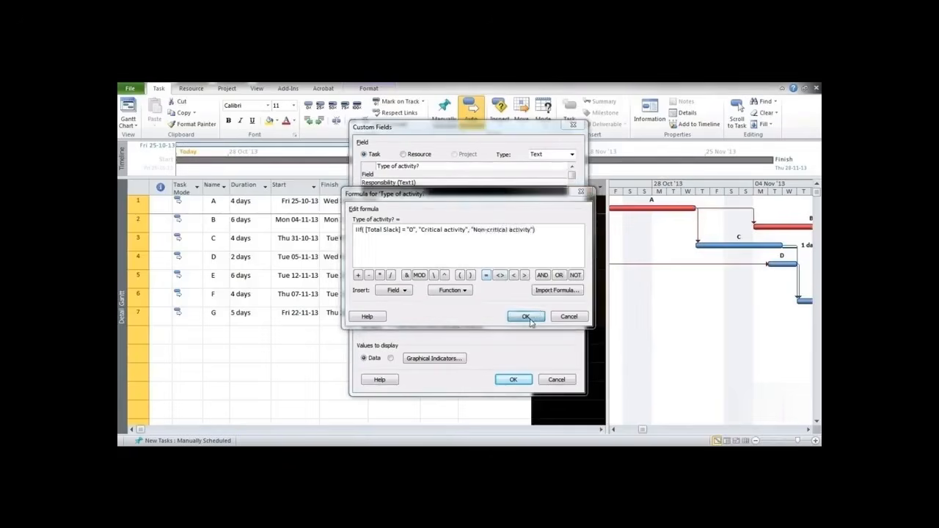
left_click(450, 298)
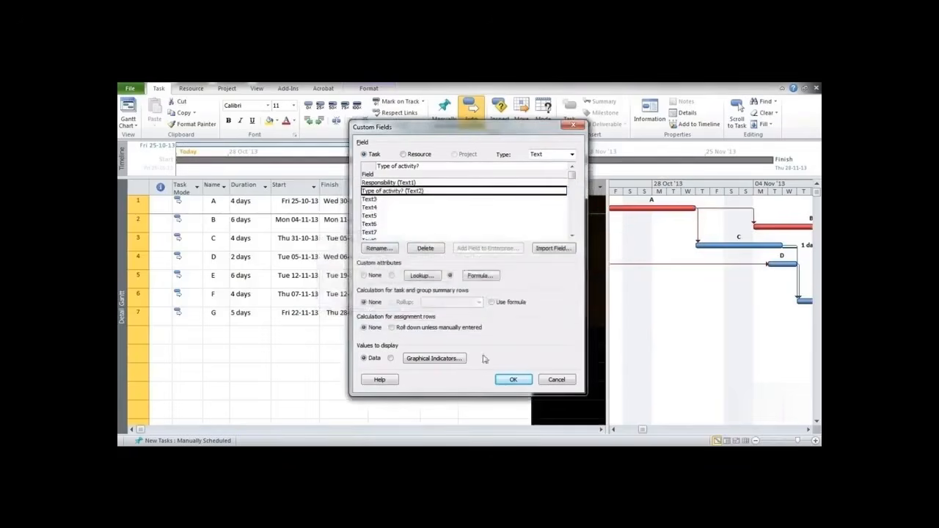
left_click(513, 379)
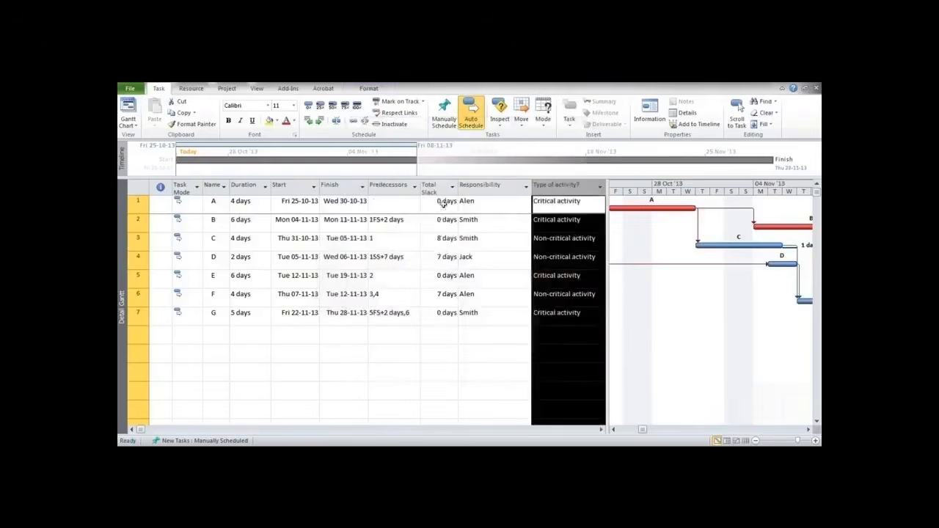
Compare the total slack of tasks A to D with their entries in the "Type of activity?" column.
left_click_drag(444, 202, 444, 220)
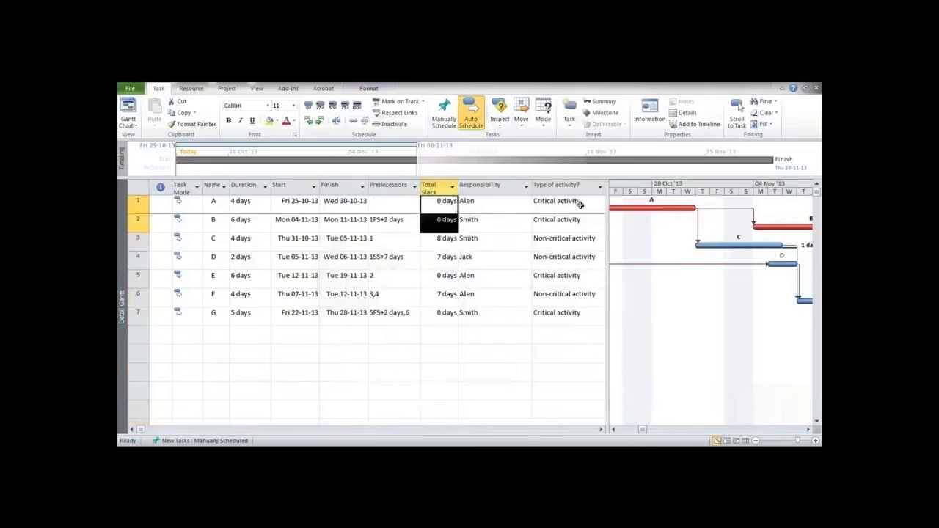
left_click_drag(579, 203, 579, 221)
left_click_drag(443, 245, 444, 259)
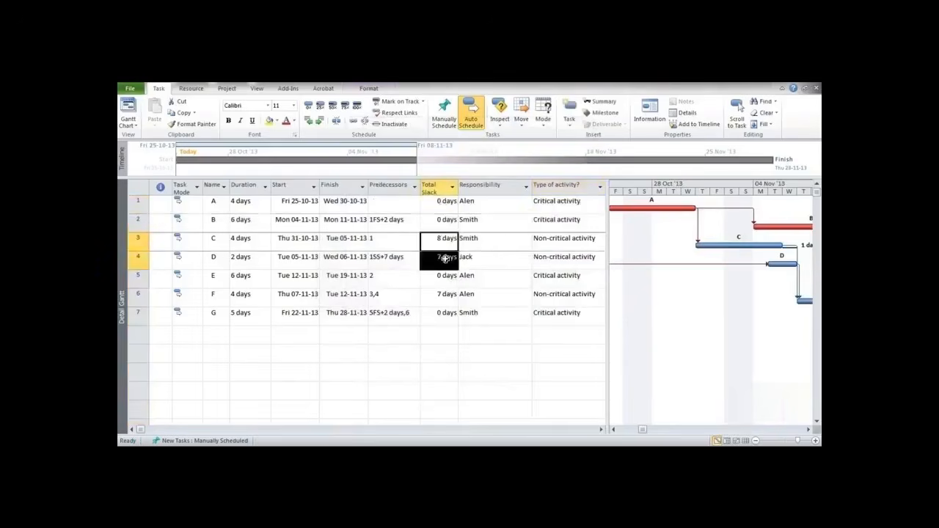
left_click_drag(552, 245, 555, 262)
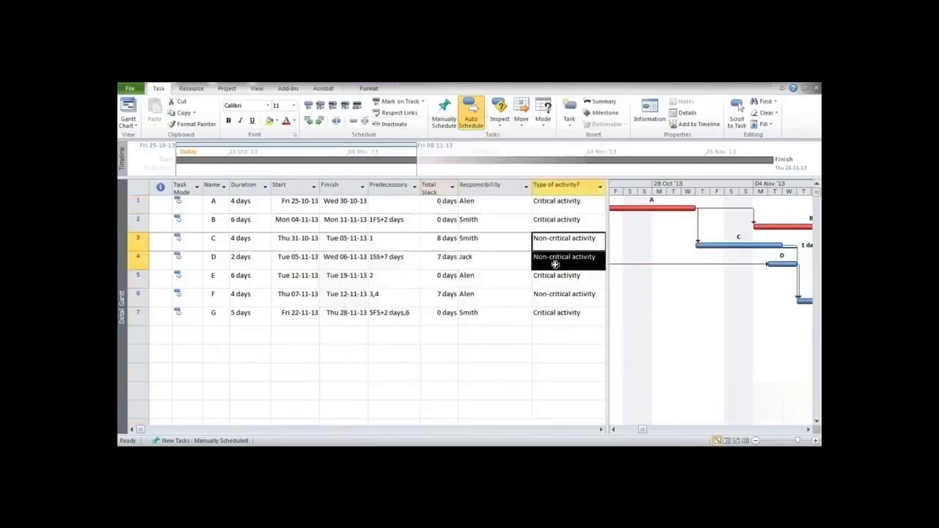
left_click(444, 220)
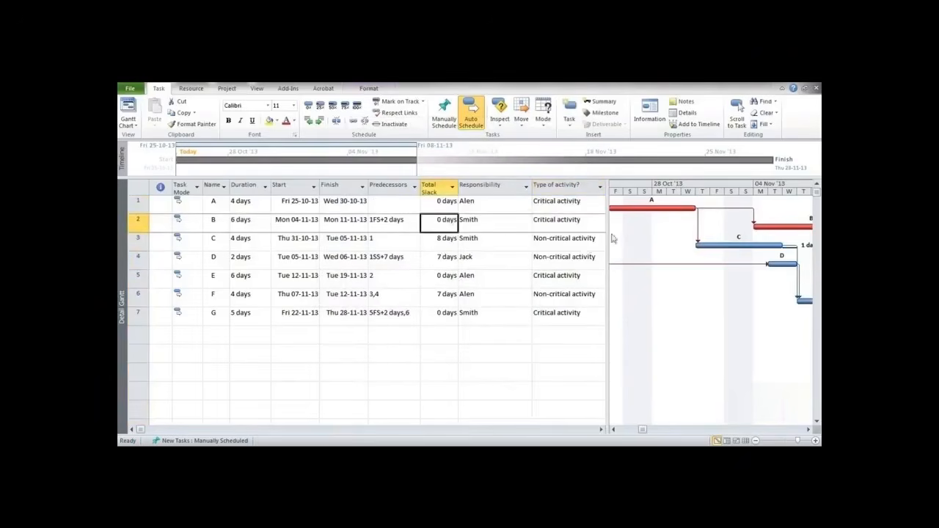
Reopen the "Type of activity?" custom field settings, review its formula and return to the field settings.
right_click(562, 188)
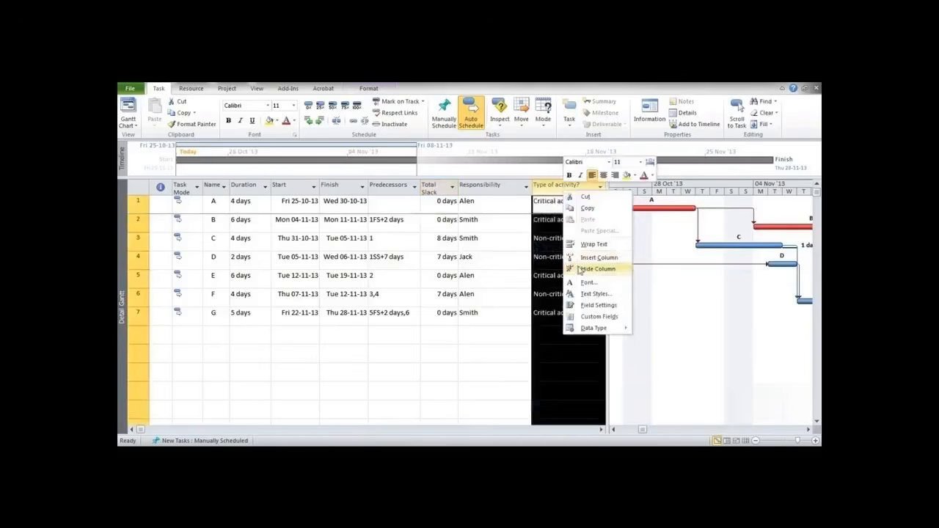
mouse_move(582, 330)
left_click(599, 317)
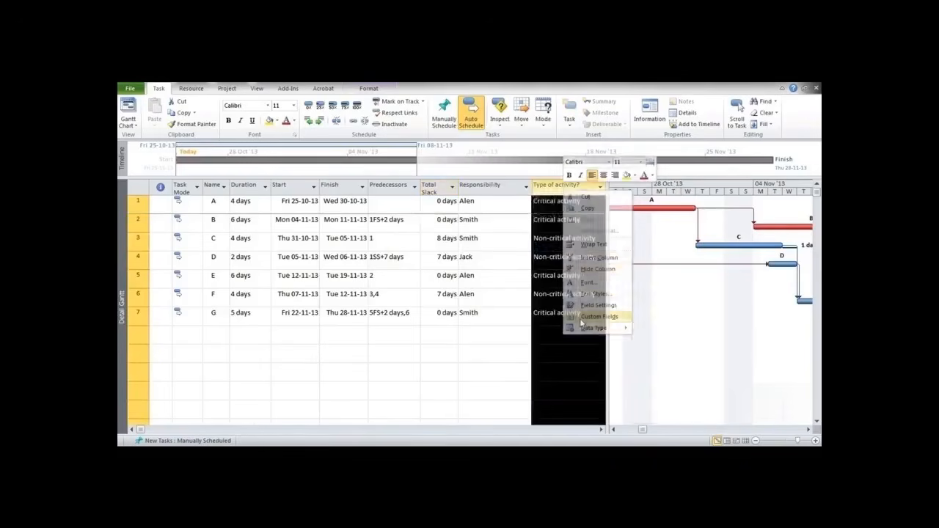
left_click(479, 276)
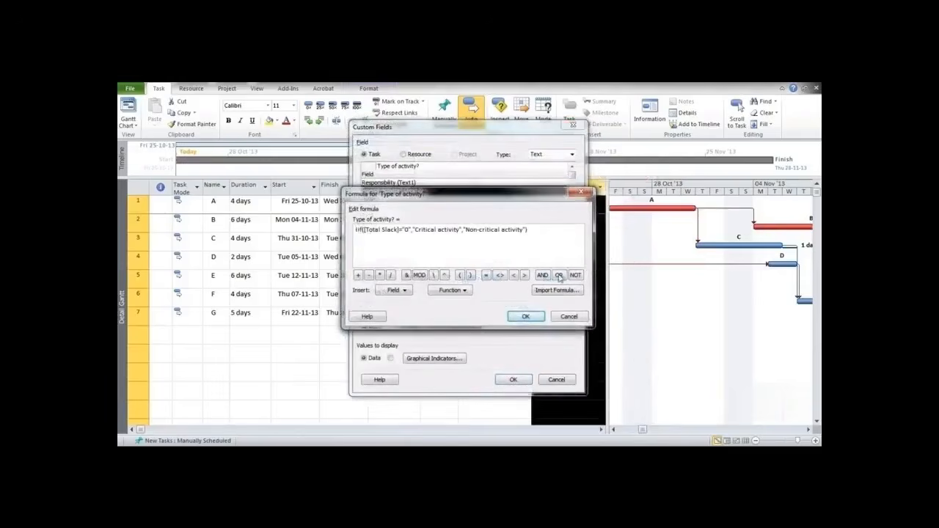
left_click(525, 317)
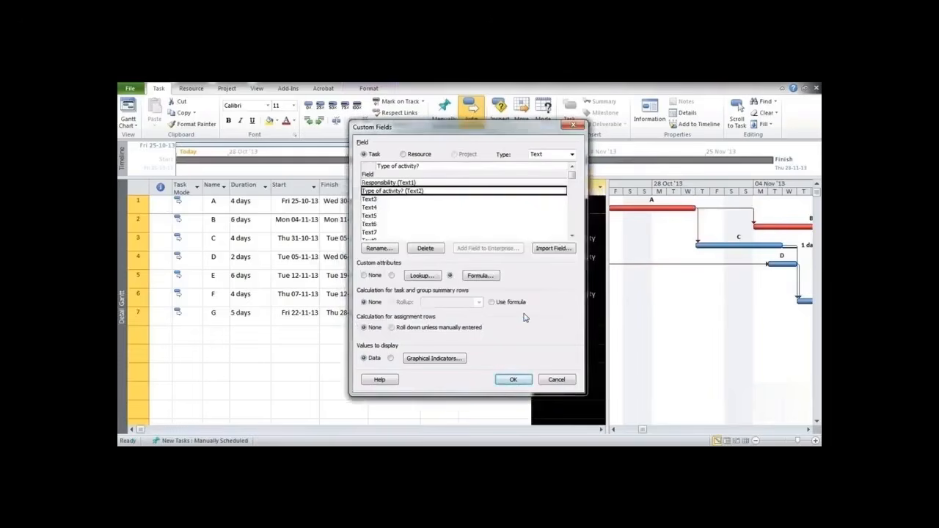
Close the field settings, review the SWITCH function name mapping in Notepad and return to the Microsoft Project schedule.
left_click(516, 380)
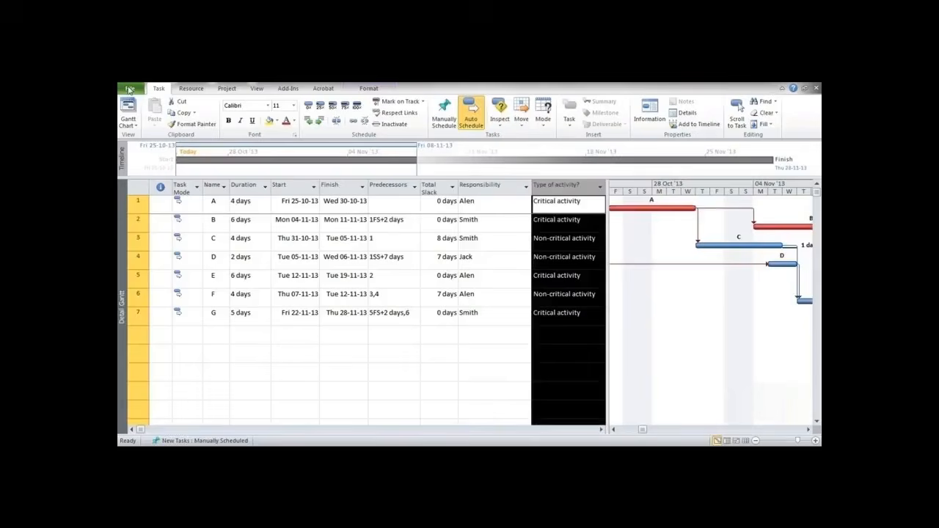
left_click(470, 339)
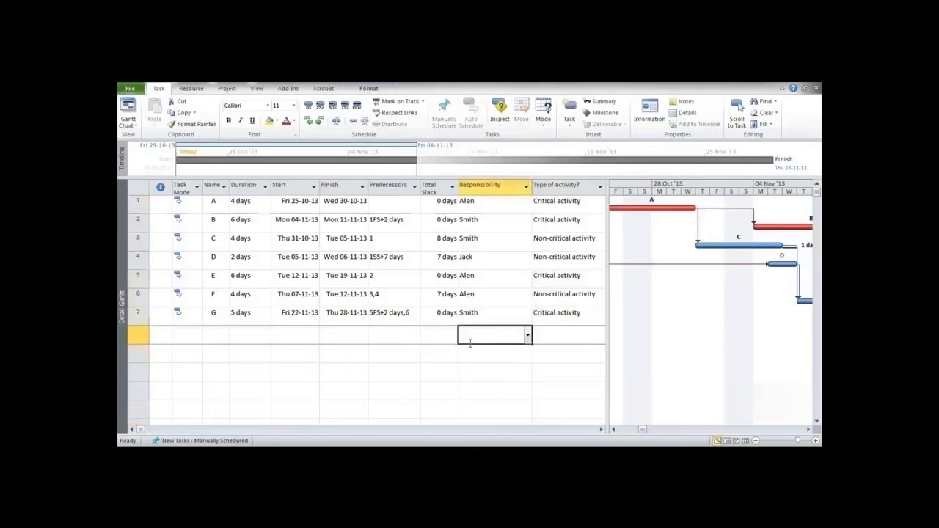
key("alt+Tab")
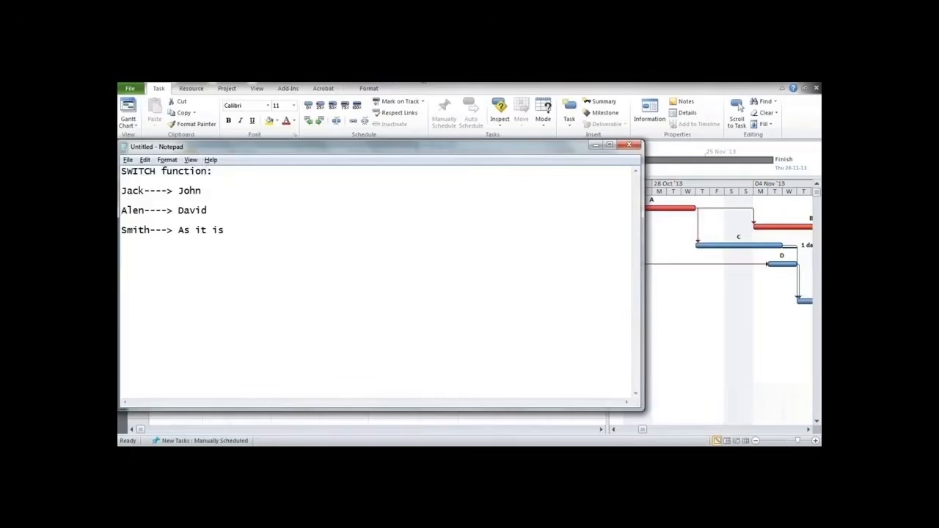
left_click(489, 84)
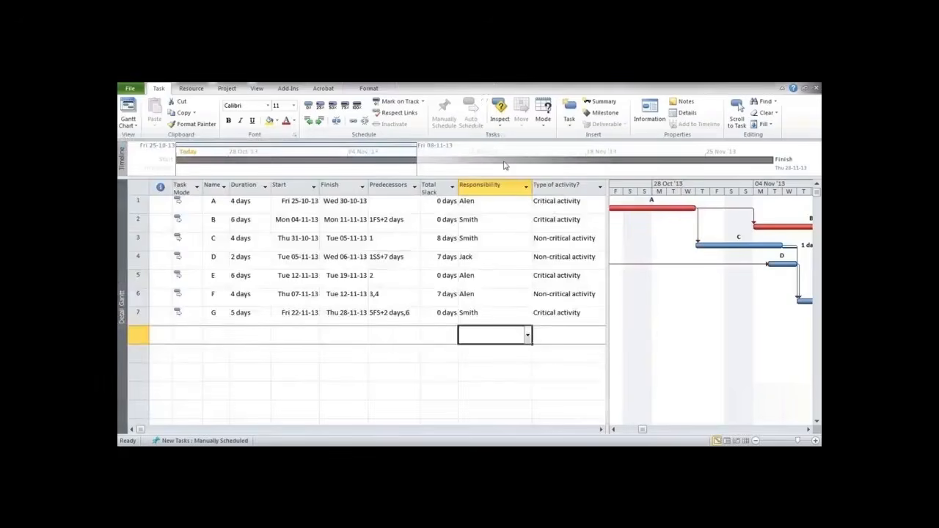
Widen the table area and hide the "Type of activity?" column.
left_click_drag(600, 244, 729, 245)
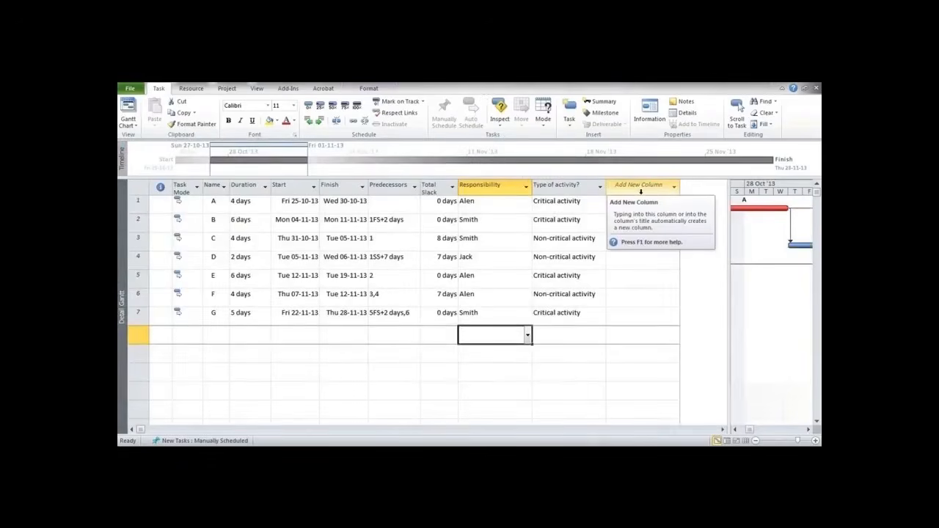
right_click(567, 184)
left_click(590, 264)
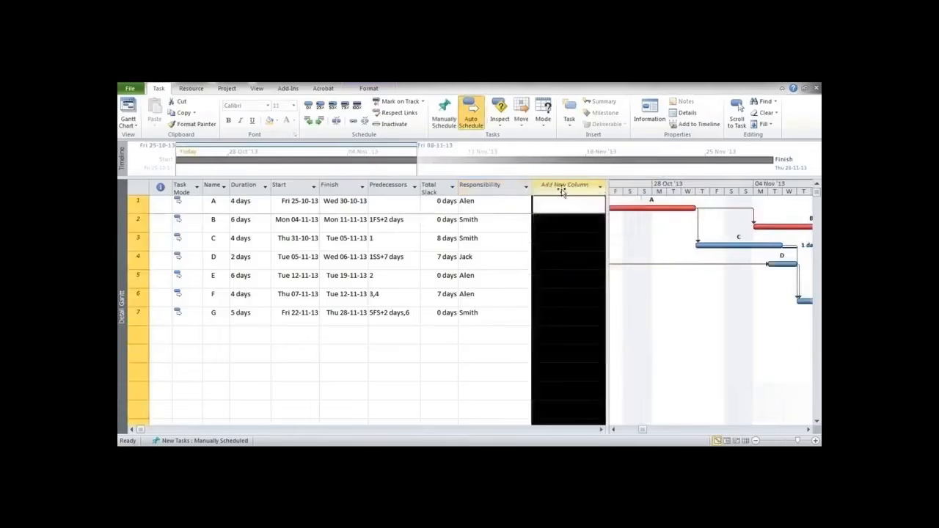
Add a Text3 column after Responsibility and name its custom field "New responsibility".
left_click(600, 188)
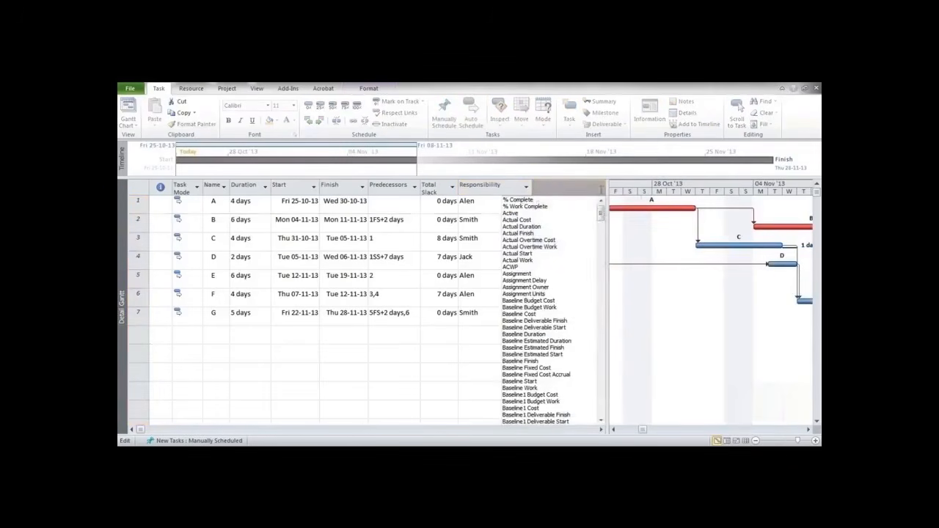
type("Task Calendar")
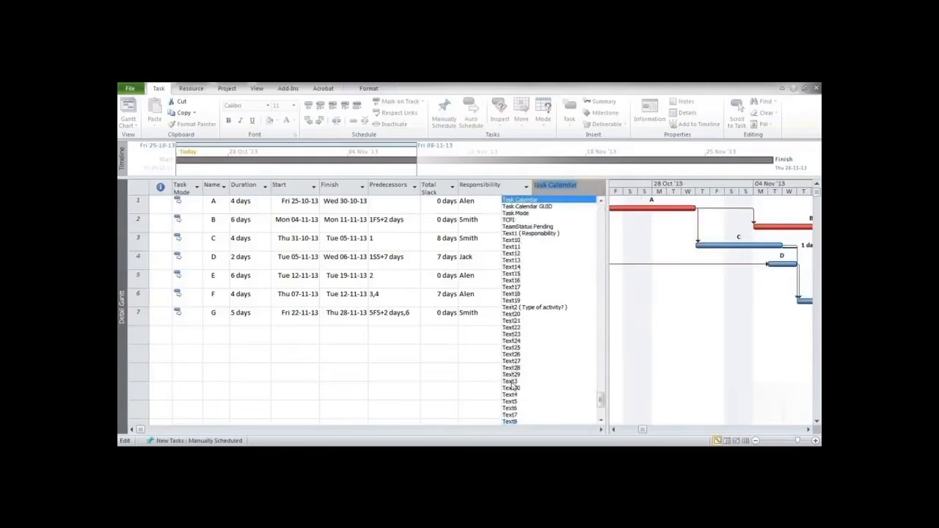
left_click(515, 384)
right_click(543, 186)
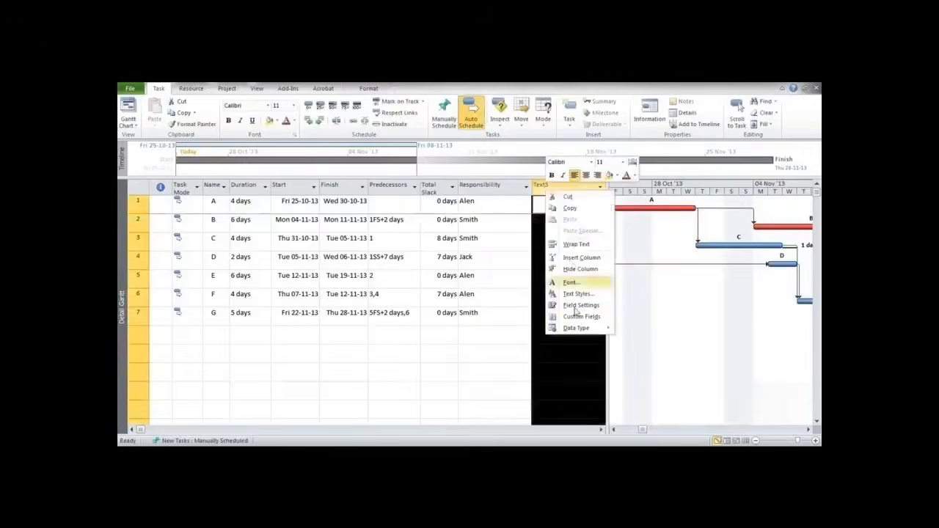
left_click(576, 321)
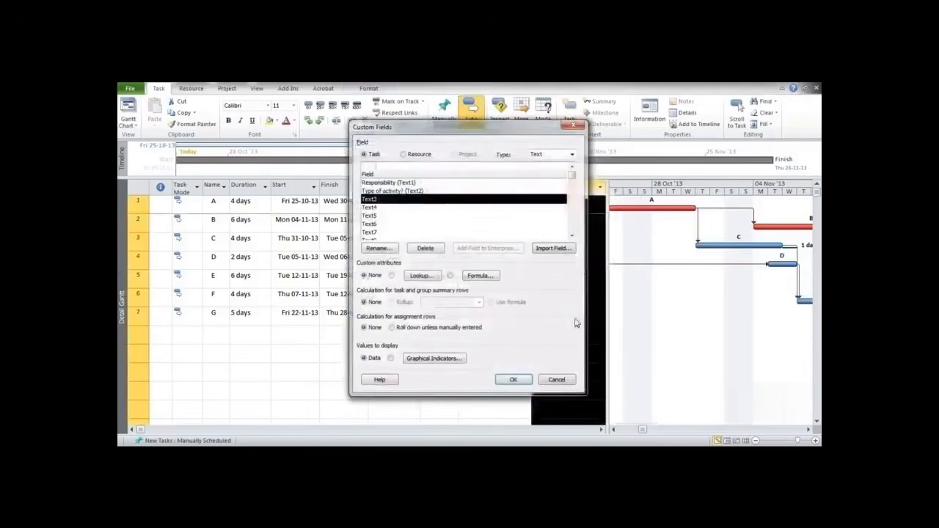
left_click(419, 166)
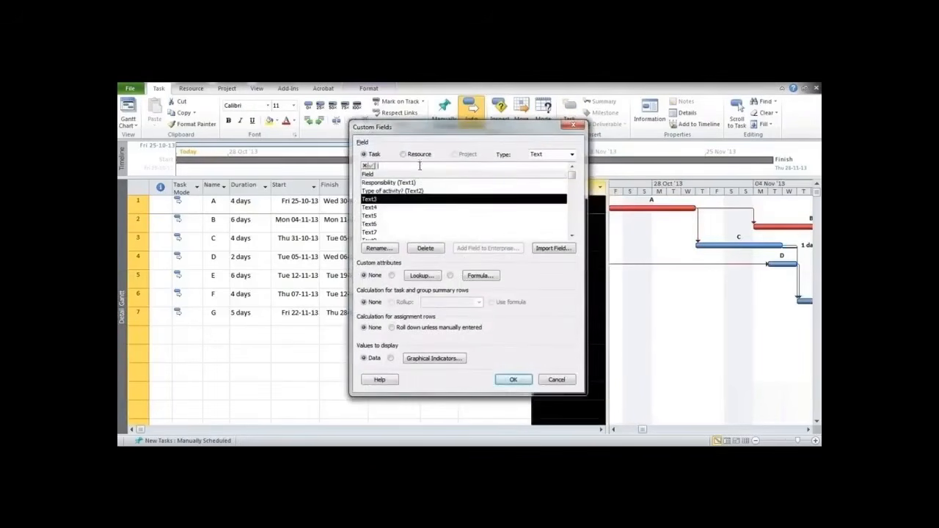
type("New responsibility")
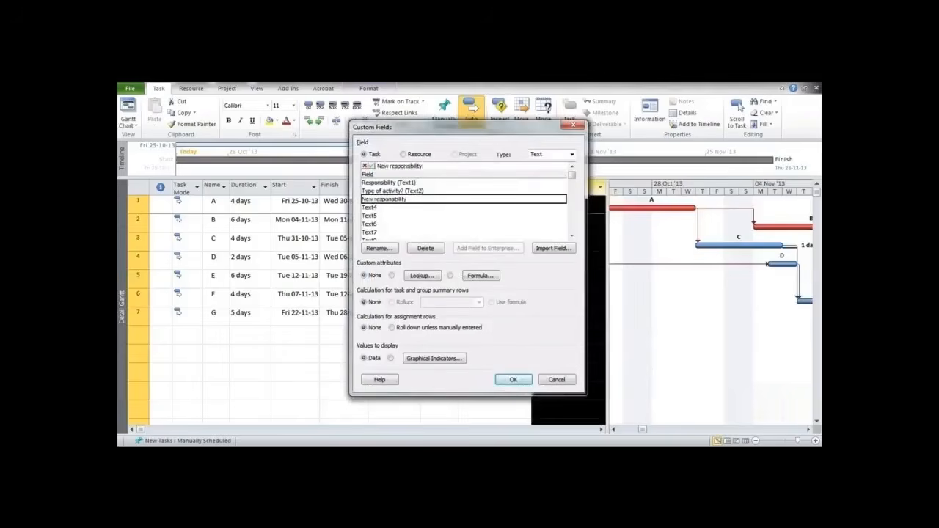
Make the "New responsibility" field formula-driven and insert the general Switch function into its formula.
left_click(451, 276)
left_click(452, 292)
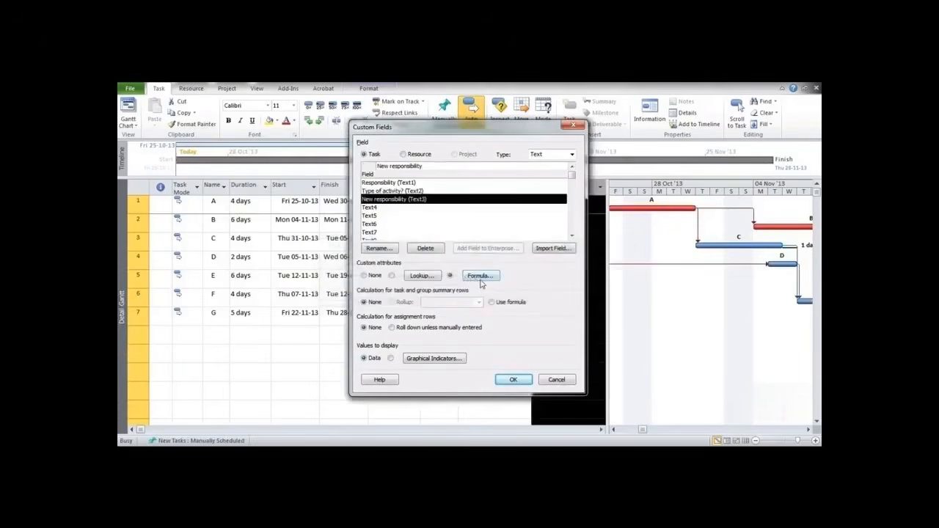
left_click(479, 275)
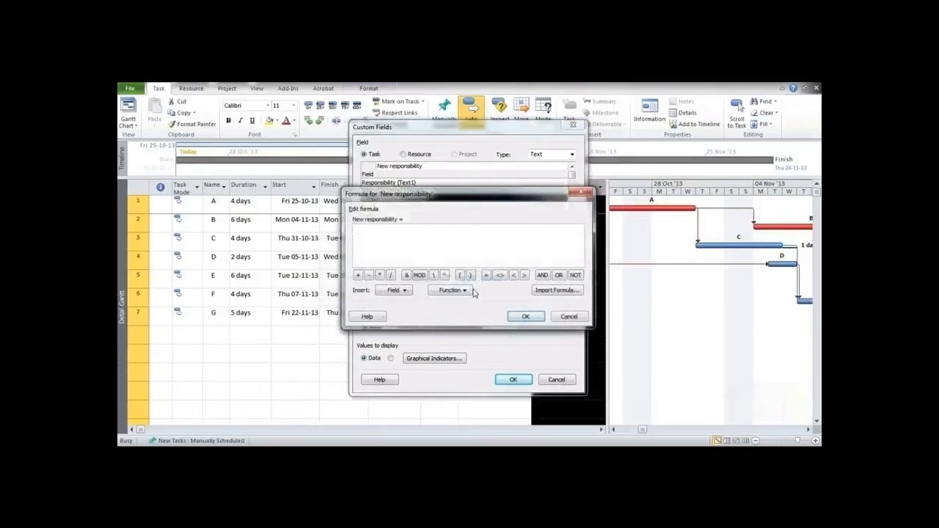
left_click(468, 291)
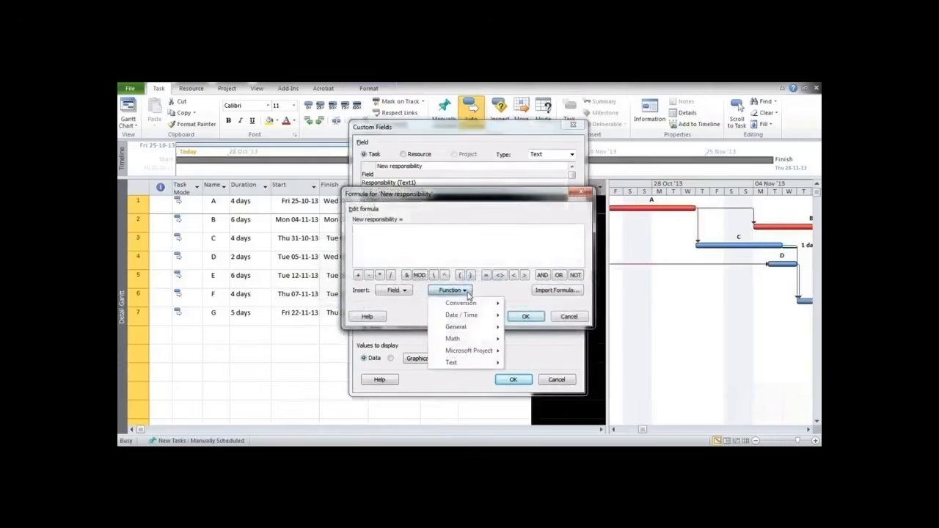
mouse_move(463, 327)
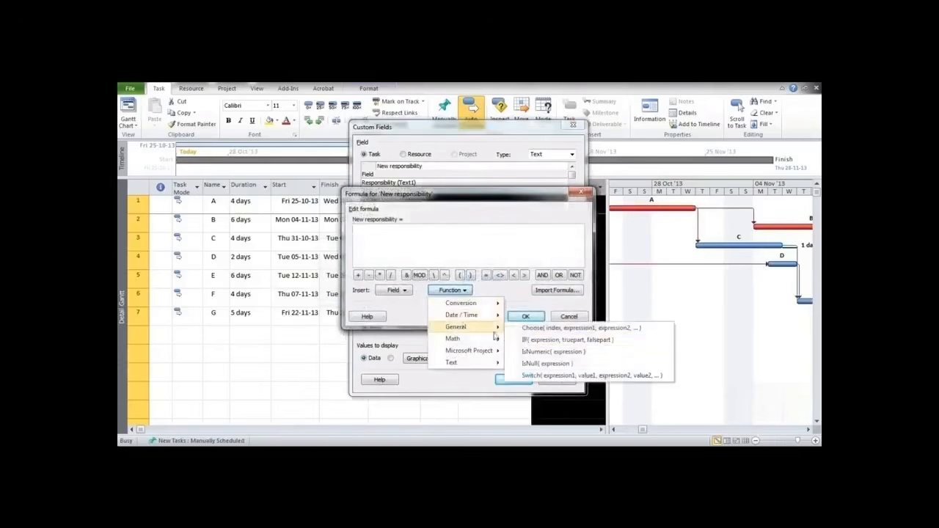
left_click(534, 379)
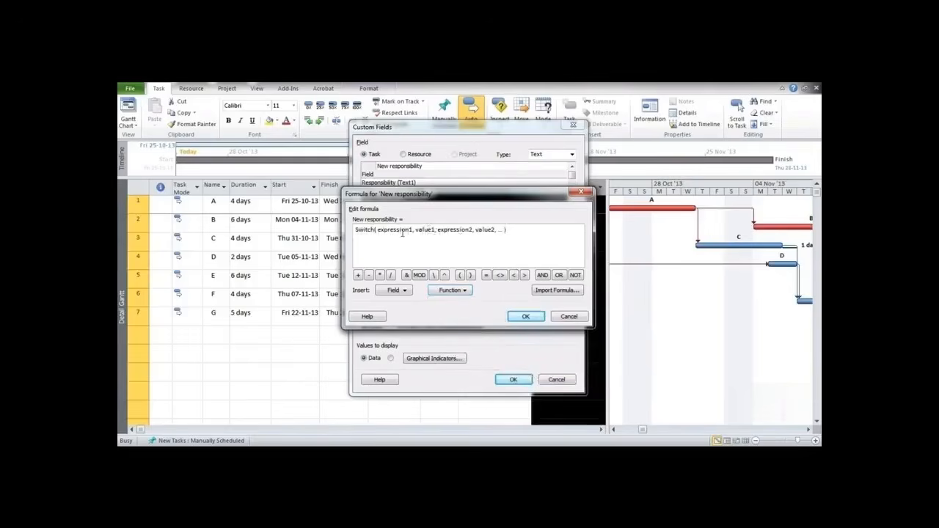
Replace the Switch function's expression1 placeholder with a condition that [Responsibility] equals the first original name in the Notepad mapping.
left_click_drag(376, 230, 412, 232)
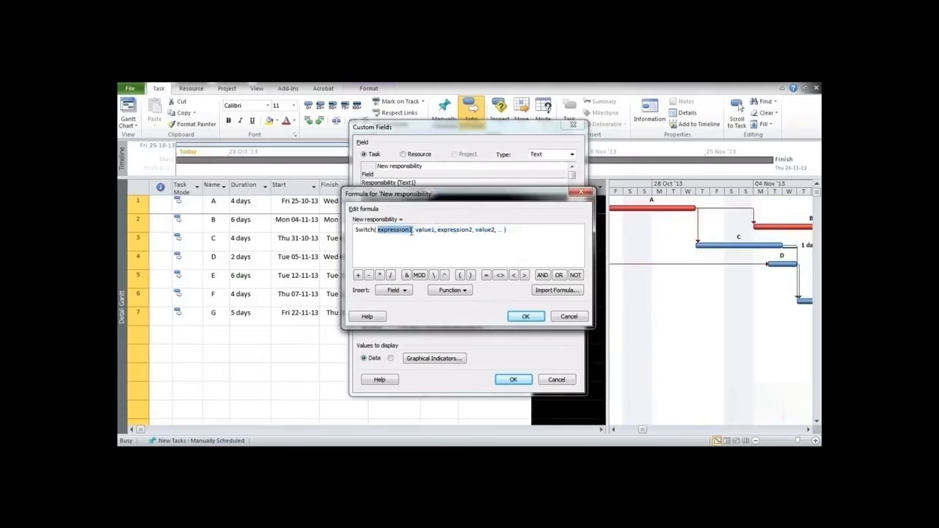
left_click(407, 293)
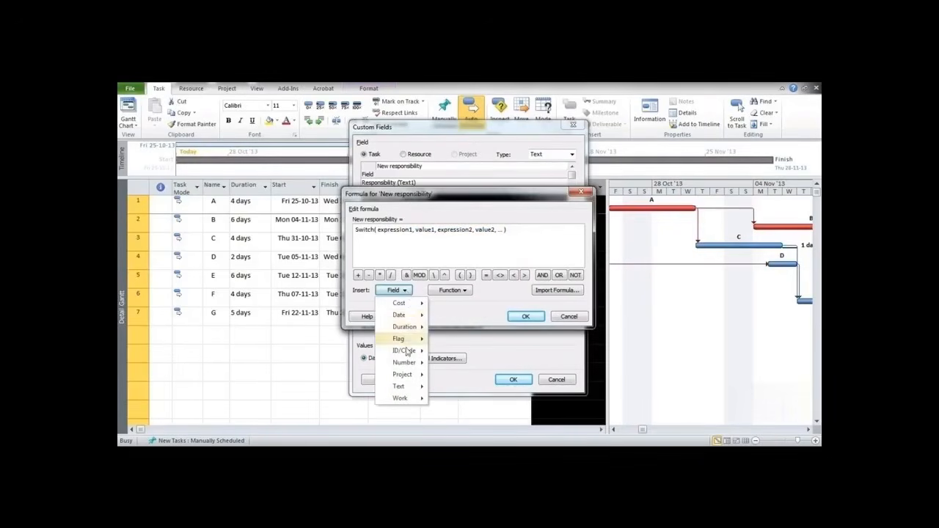
mouse_move(407, 387)
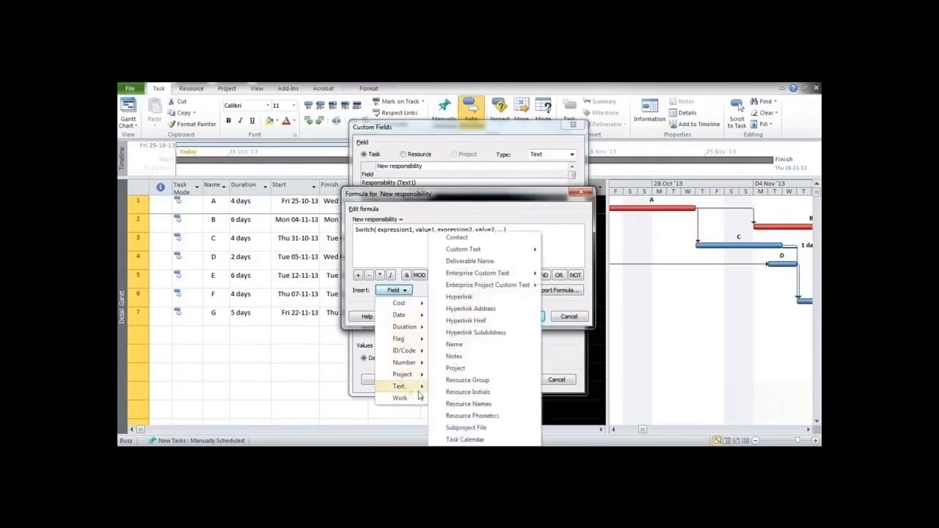
mouse_move(507, 255)
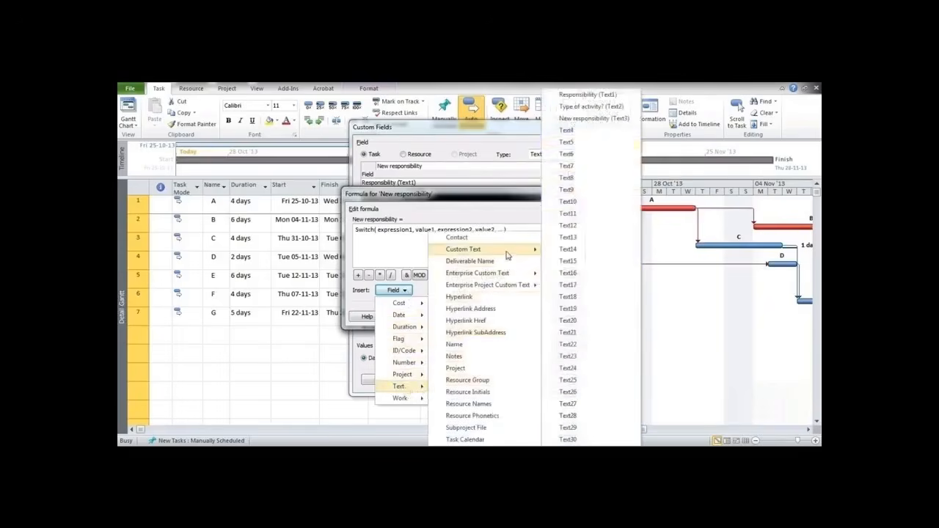
left_click(579, 98)
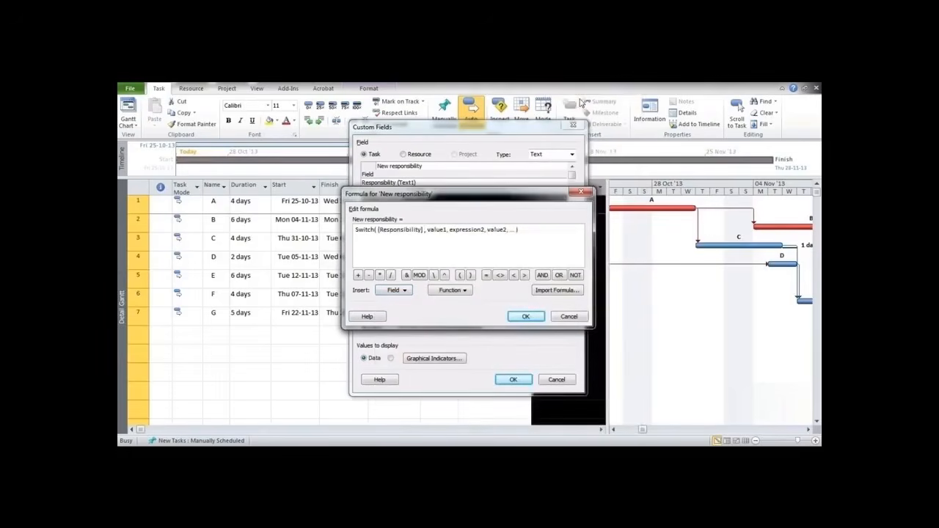
type("=")
type("\"")
type("Jas")
type("k\"")
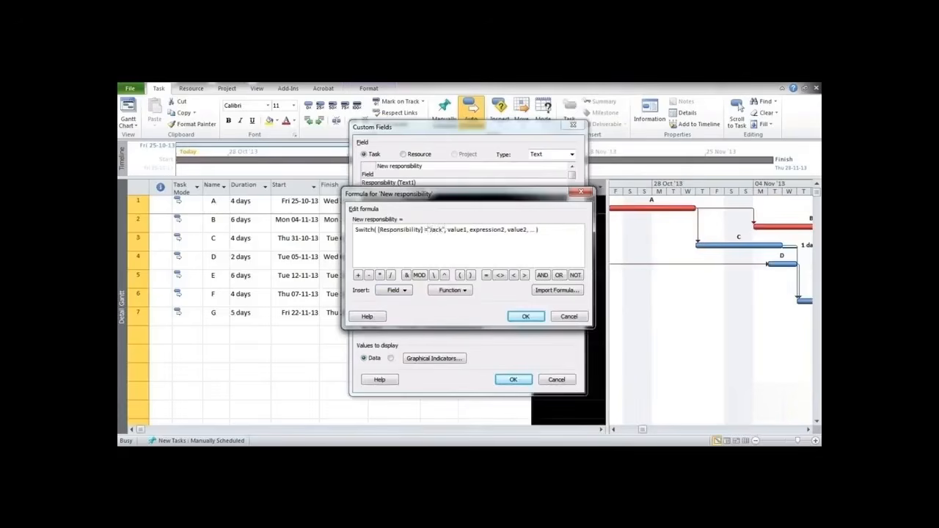
Enter the first replacement name as the condition's value and delete the remaining placeholders, keeping the closing parenthesis.
type(",\"John\"")
key("ctrl+shift+Right")
key("ctrl+shift+Right")
key("ctrl+shift+Right")
key("ctrl+shift+Right")
key("ctrl+shift+Right")
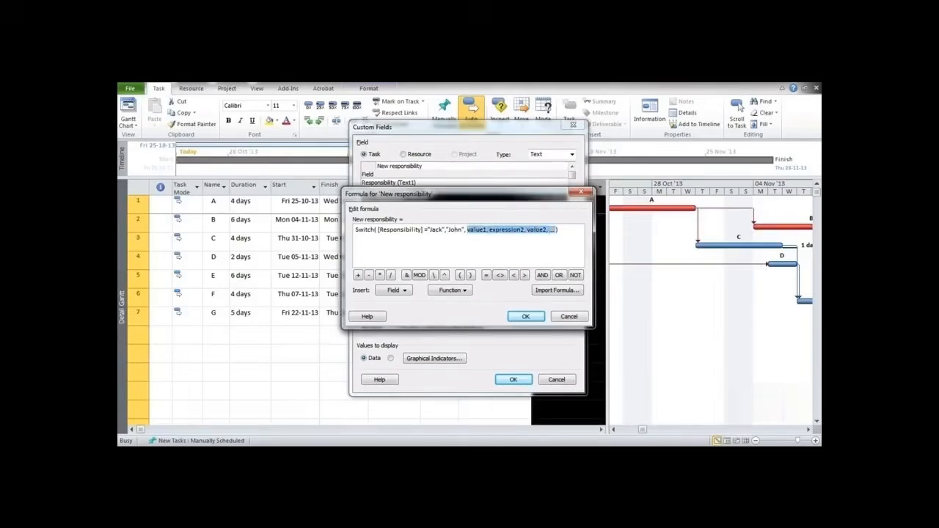
key("Delete")
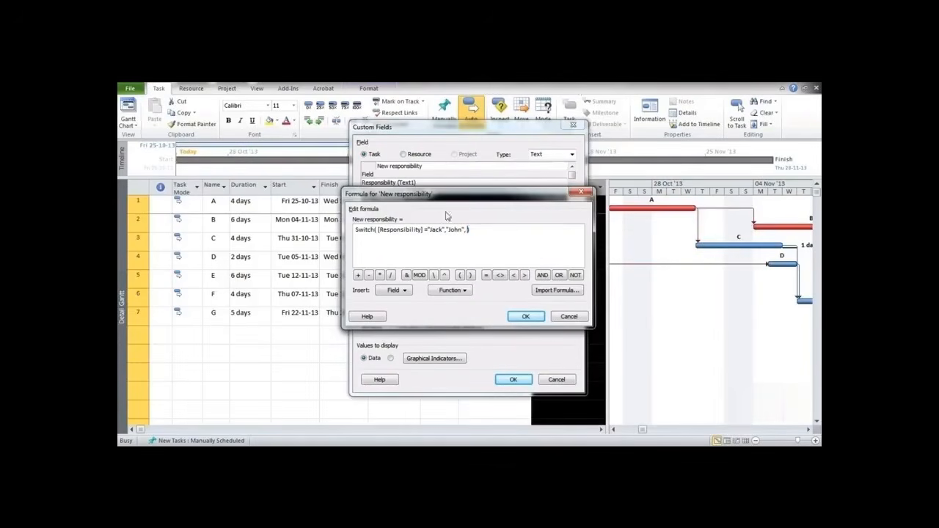
Add a second Switch pair testing [Responsibility] against the mapping's second original name, with its replacement name as the value.
left_click(403, 291)
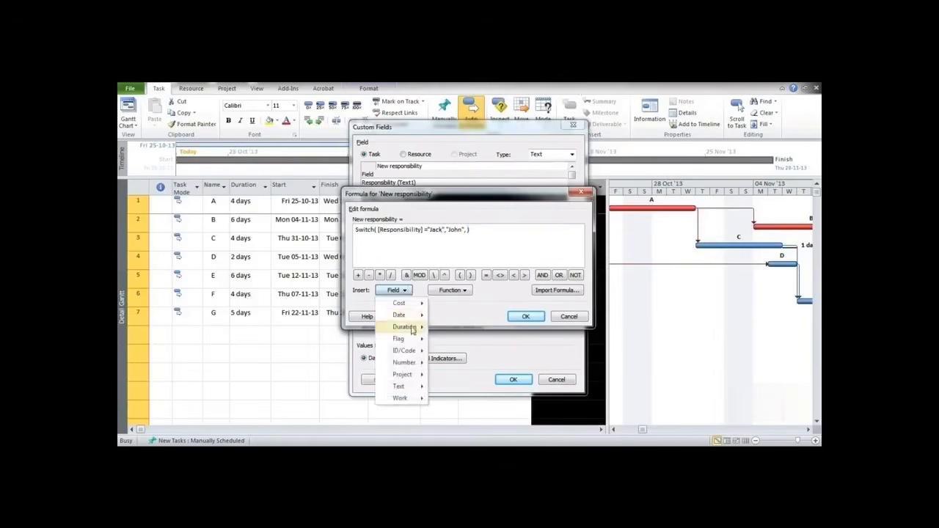
mouse_move(415, 386)
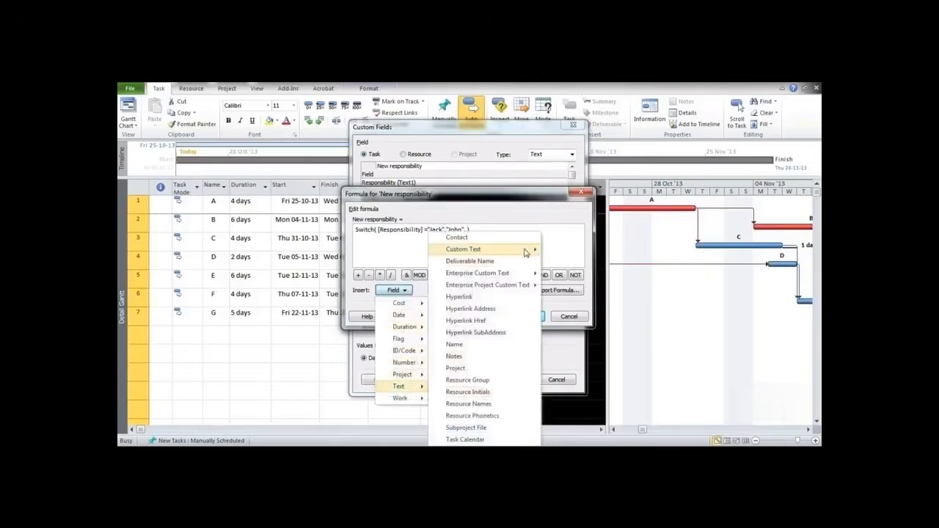
mouse_move(524, 254)
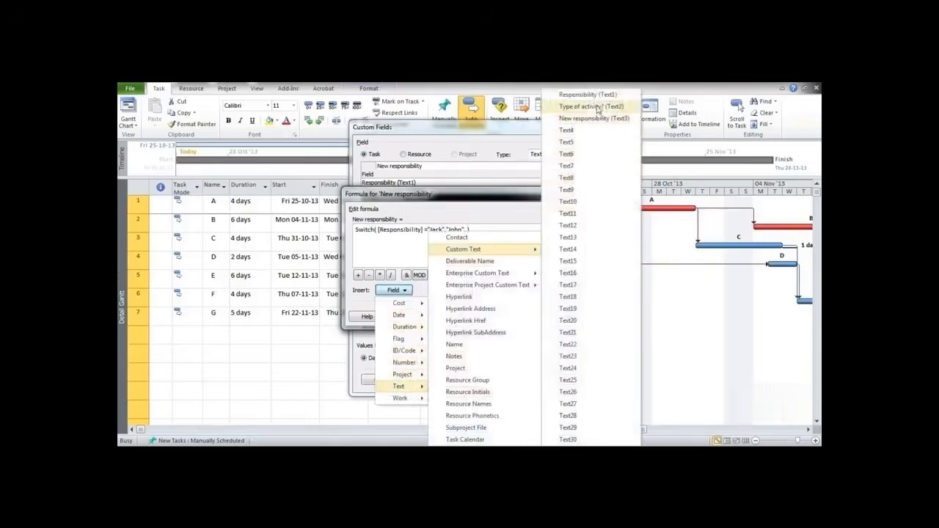
left_click(594, 97)
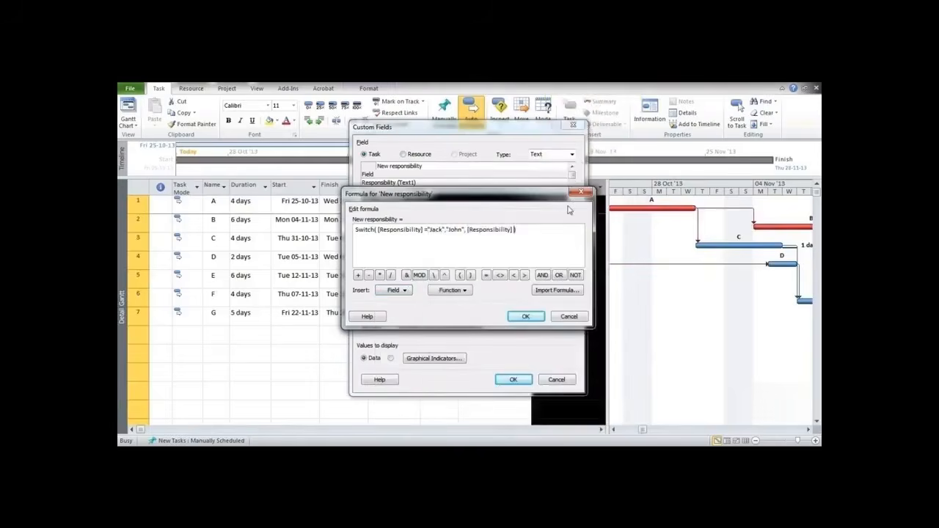
type("=\"Aline\"")
key("BackSpace")
key("BackSpace")
key("BackSpace")
key("BackSpace")
type("len\",\"David\"")
Consult the Notepad mapping and add a third Switch condition testing whether [Responsibility] equals the mapping's third original name.
key("alt+Tab")
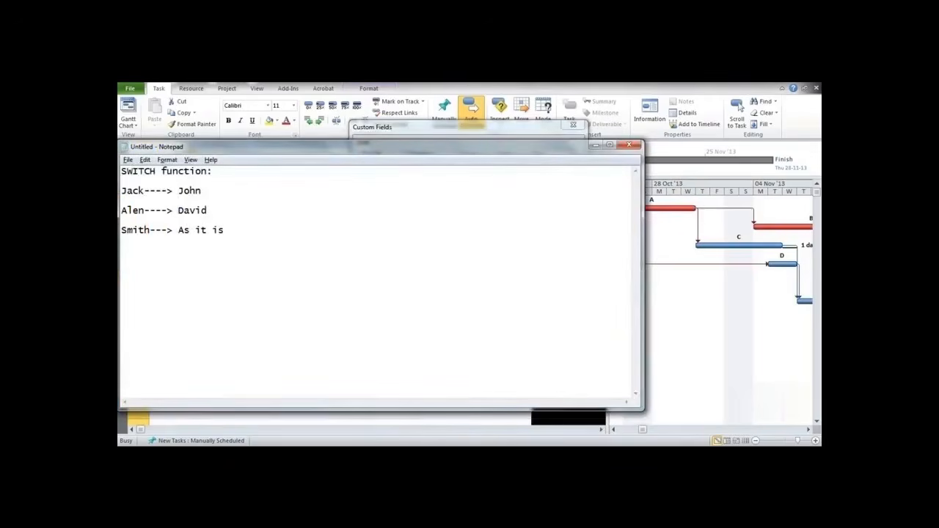
key("alt+Tab")
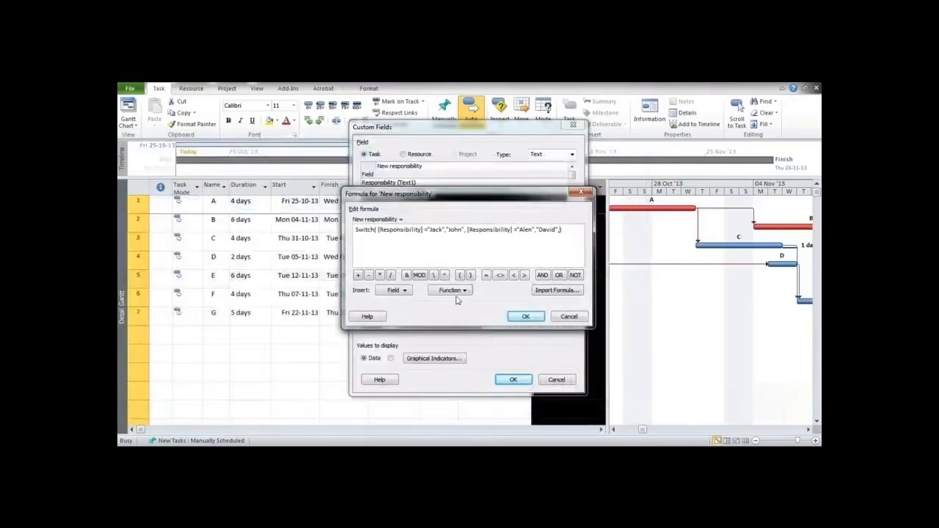
left_click(388, 292)
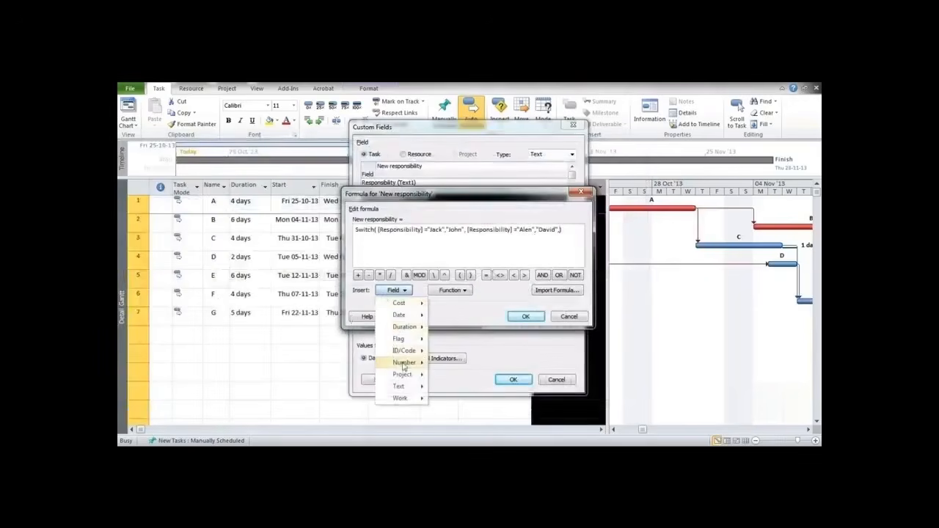
mouse_move(402, 388)
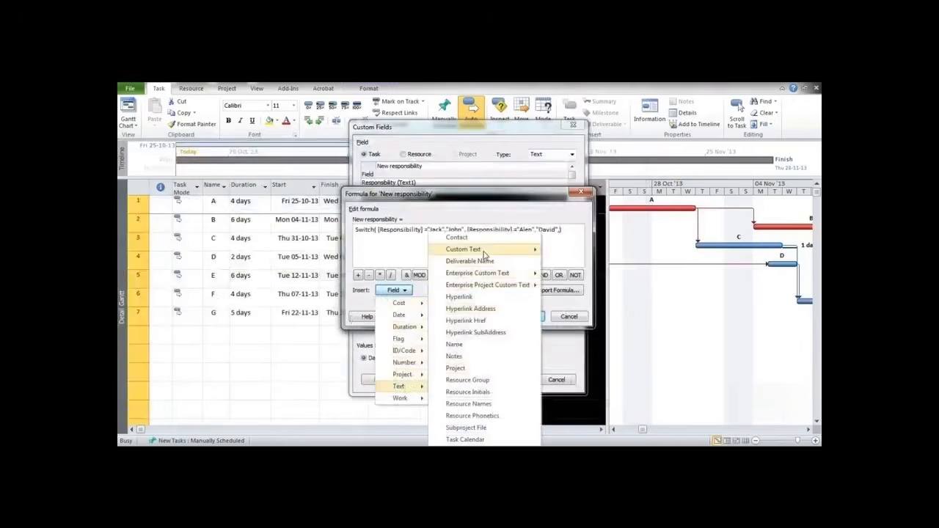
mouse_move(534, 249)
left_click(581, 108)
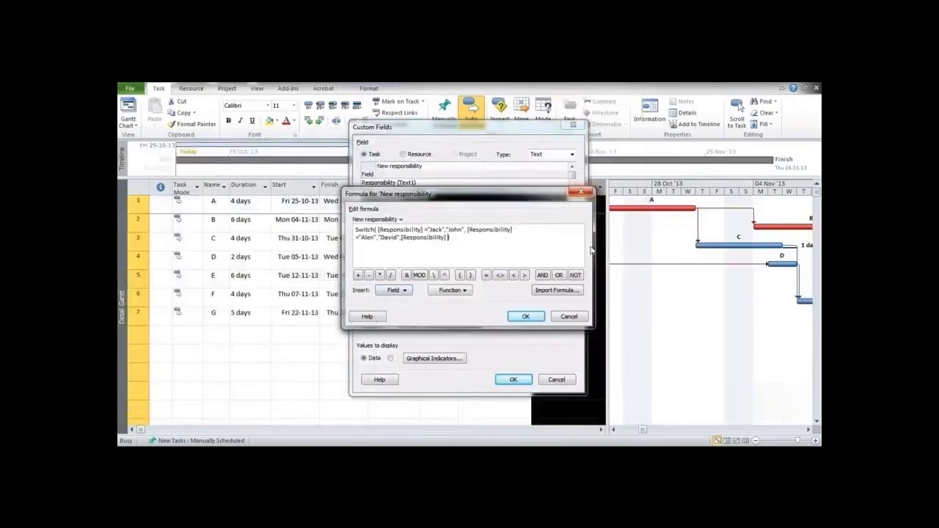
type("=")
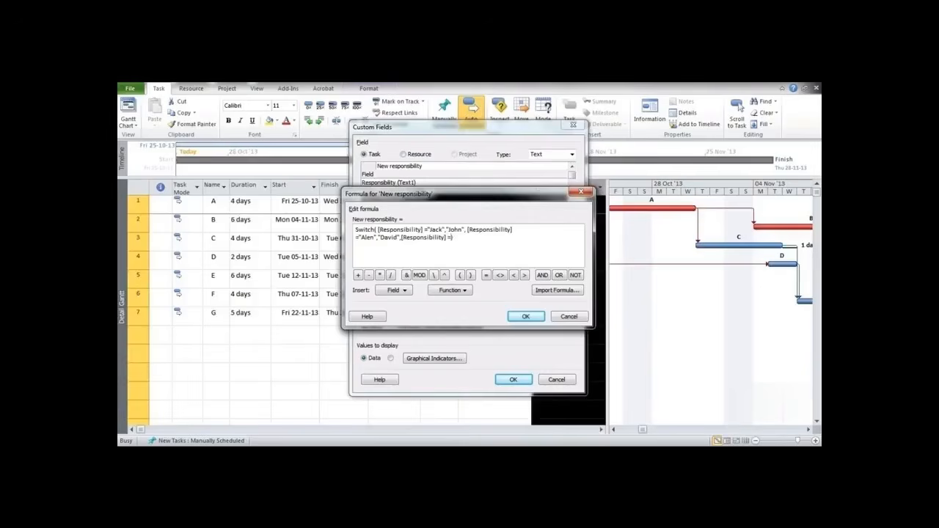
type("\"Smith")
type(")")
Insert the [Responsibility] field as the third condition's value and apply the formula, accepting replacement of the "New responsibility" field's existing data.
left_click(404, 292)
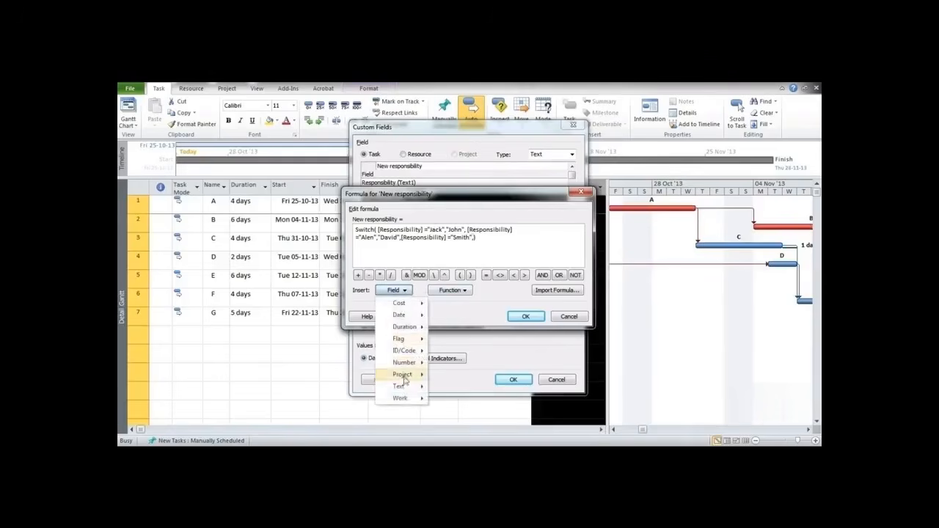
mouse_move(405, 389)
mouse_move(523, 254)
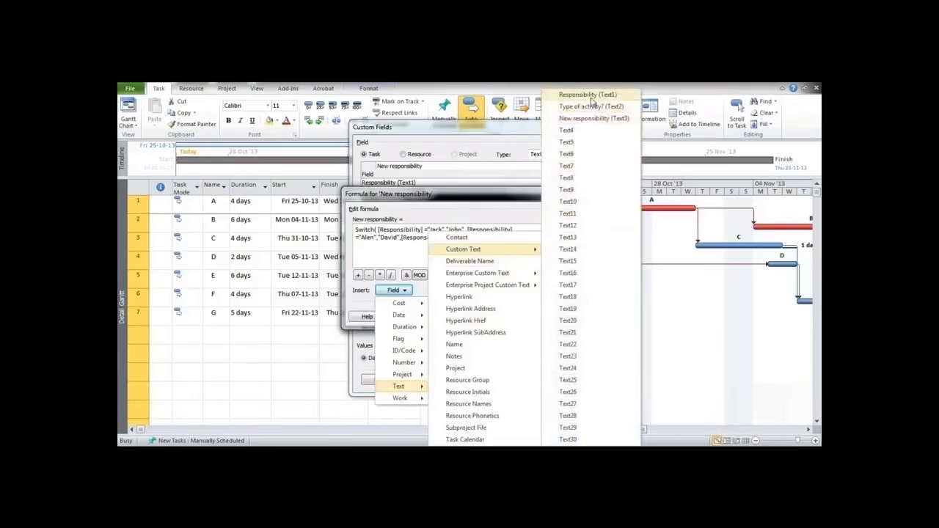
left_click(589, 98)
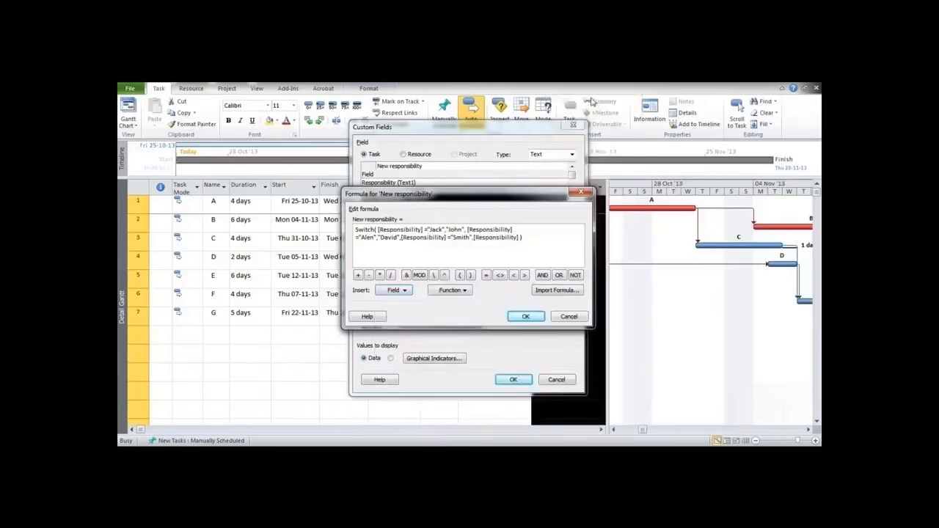
left_click(526, 317)
left_click(460, 299)
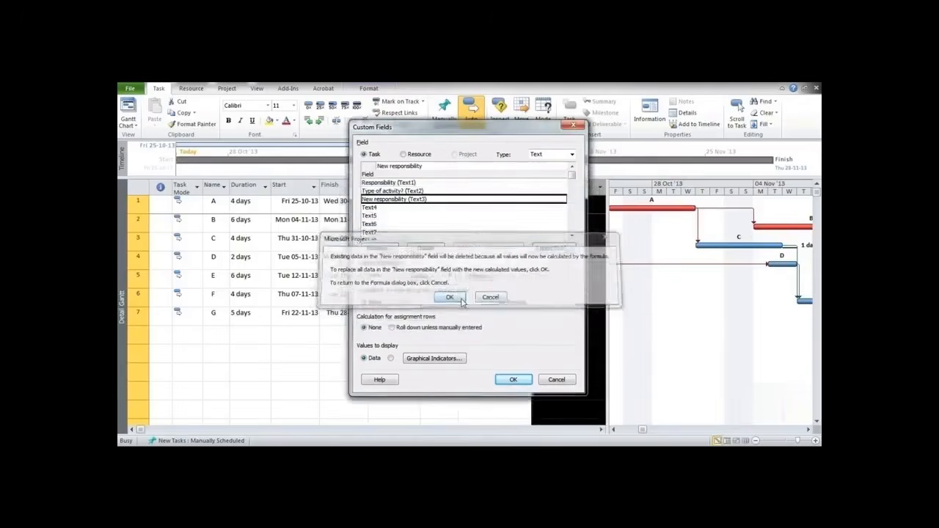
left_click(513, 379)
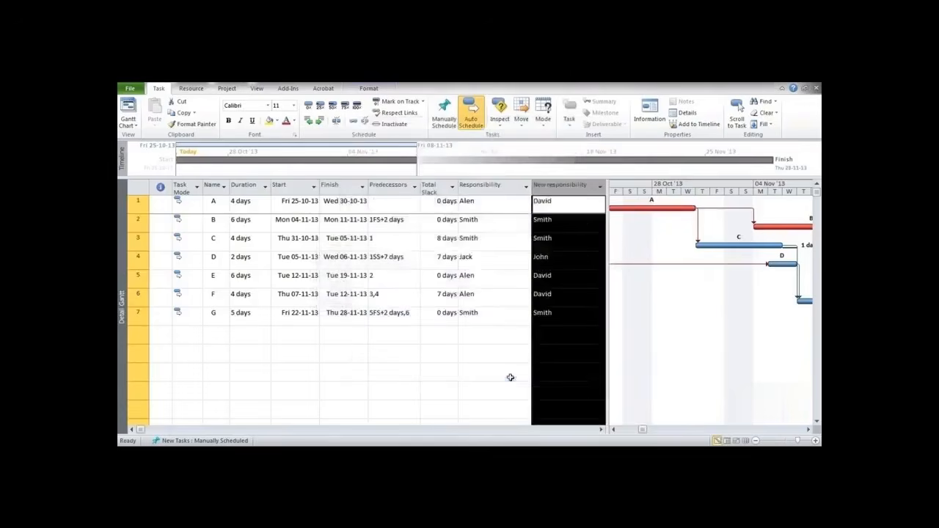
Compare the Responsibility and New responsibility entries row by row for tasks A to E.
left_click(512, 201)
left_click(554, 206)
left_click_drag(502, 224, 560, 245)
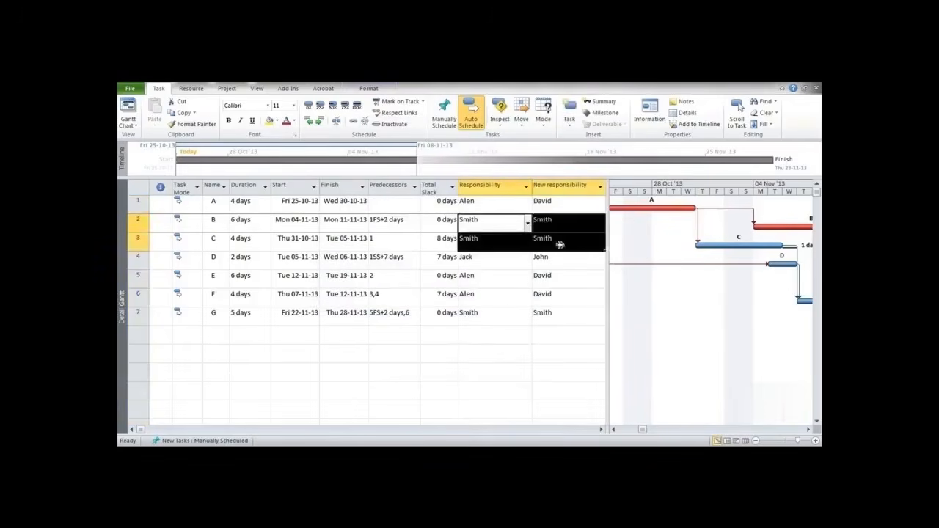
left_click(491, 262)
left_click(542, 264)
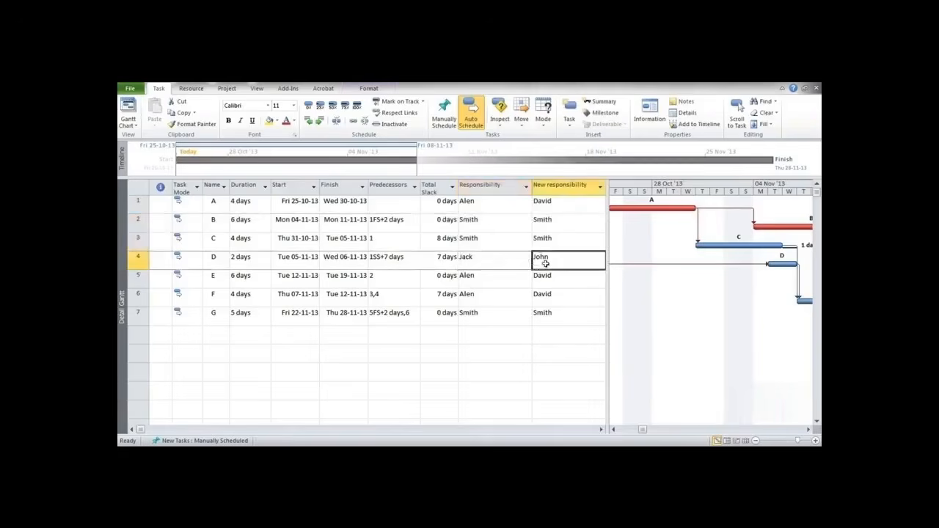
left_click(499, 282)
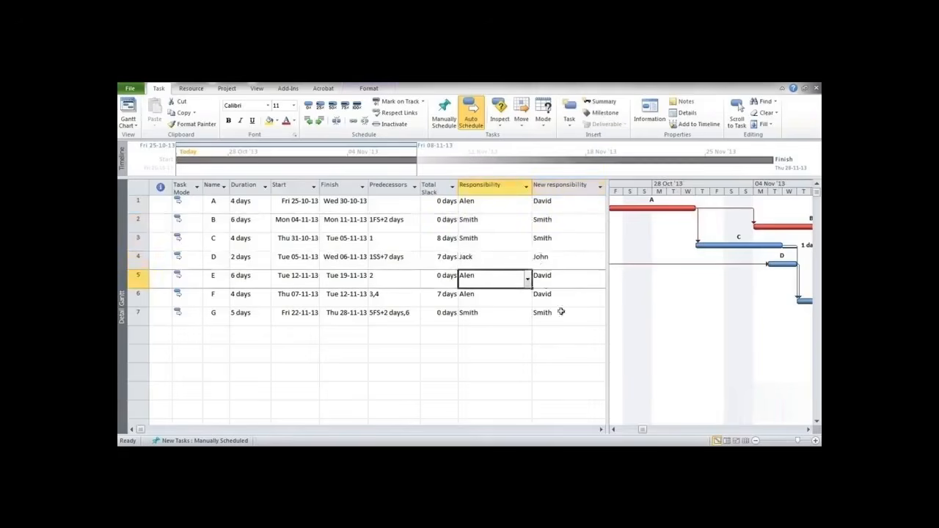
Replace the second replacement name in the "New responsibility" formula with an empty string, apply it, and check tasks A, E and F.
right_click(561, 187)
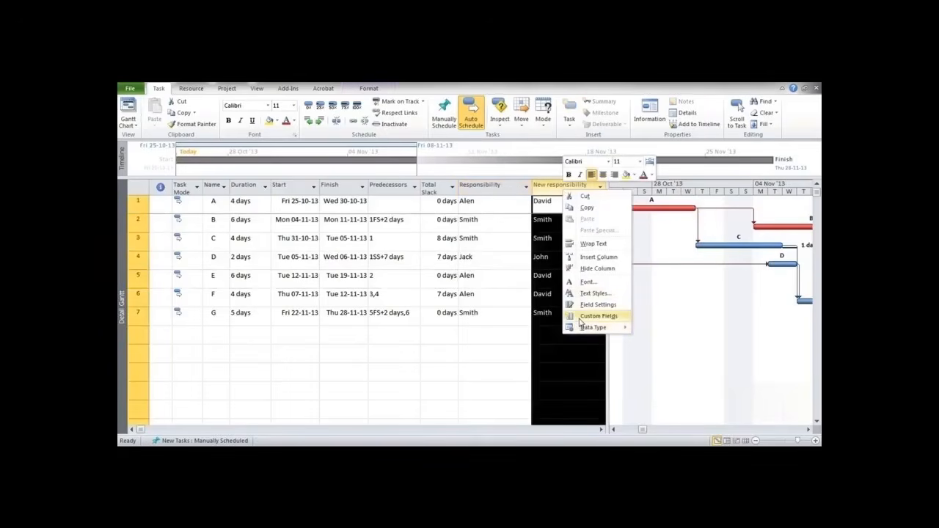
left_click(580, 318)
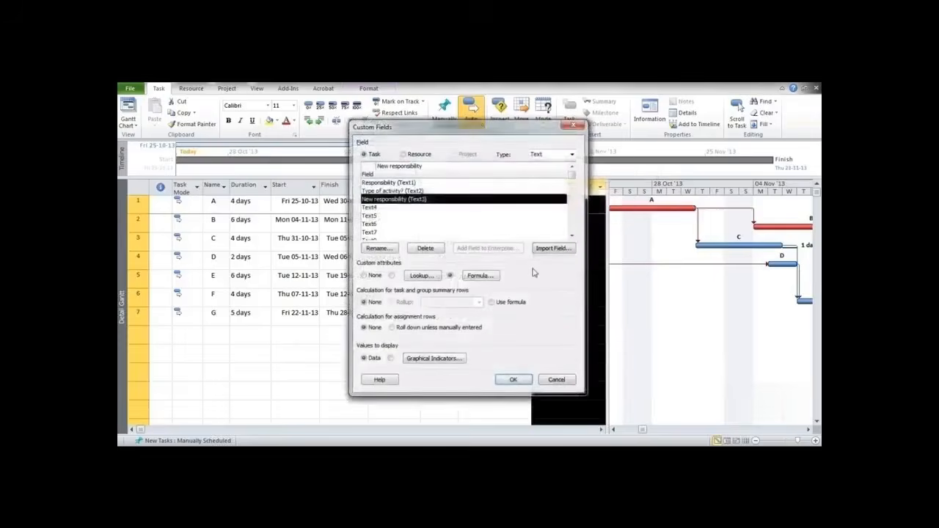
left_click(478, 277)
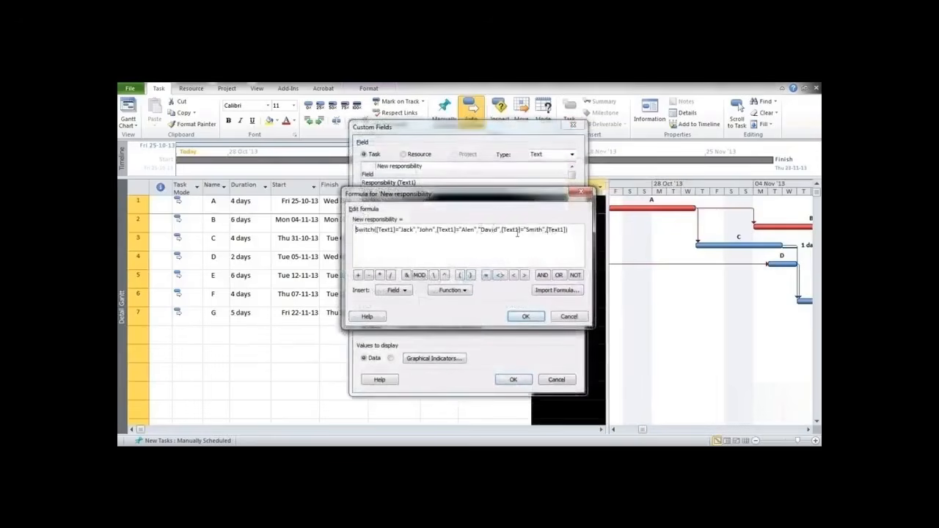
left_click_drag(482, 230, 499, 233)
key("BackSpace")
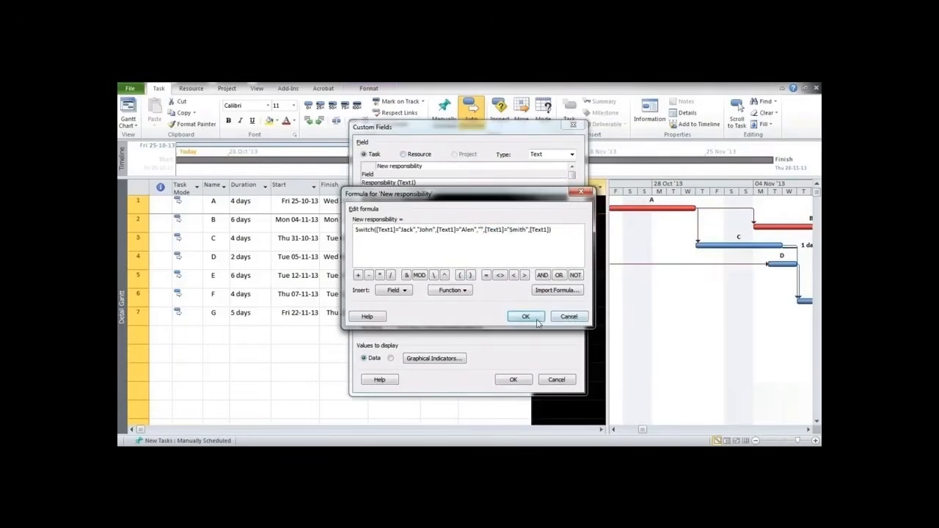
left_click(537, 323)
left_click(527, 381)
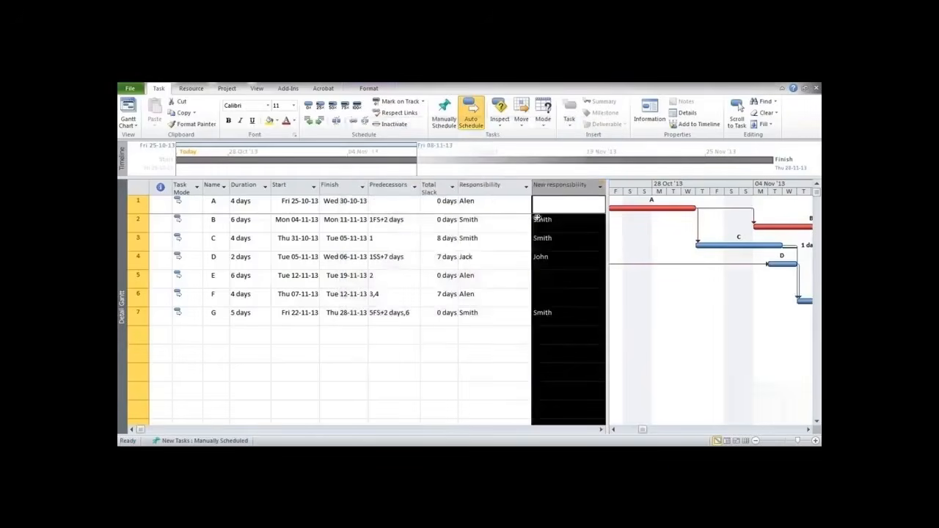
left_click(569, 201)
left_click(570, 275)
left_click(570, 295)
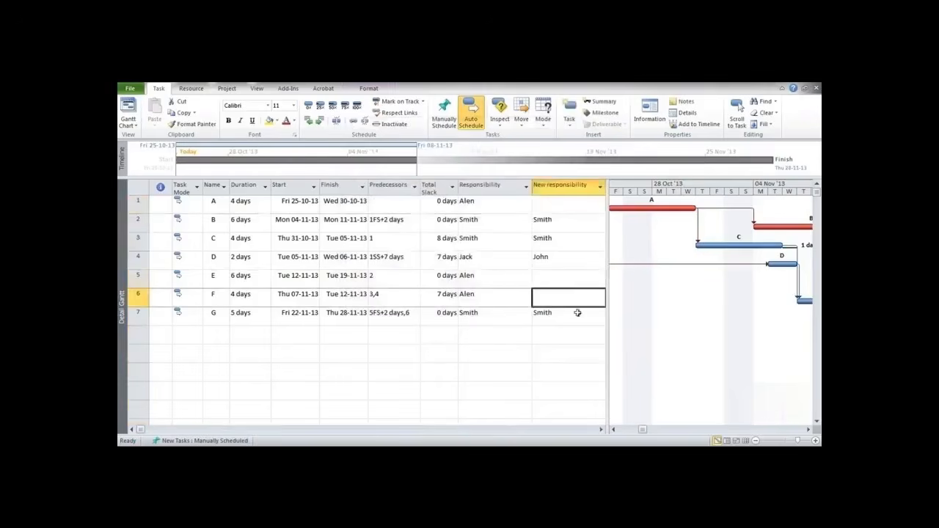
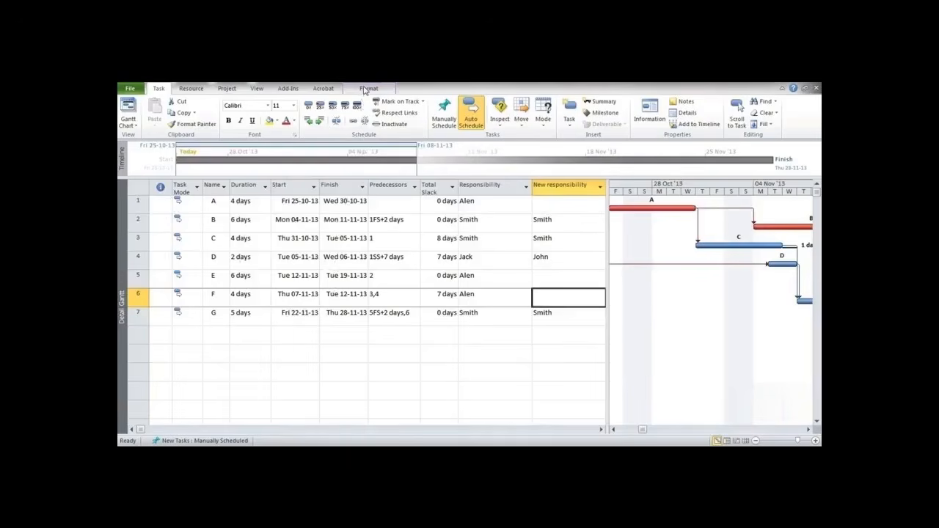
Display the project summary task row above task A and select its duration.
left_click(367, 88)
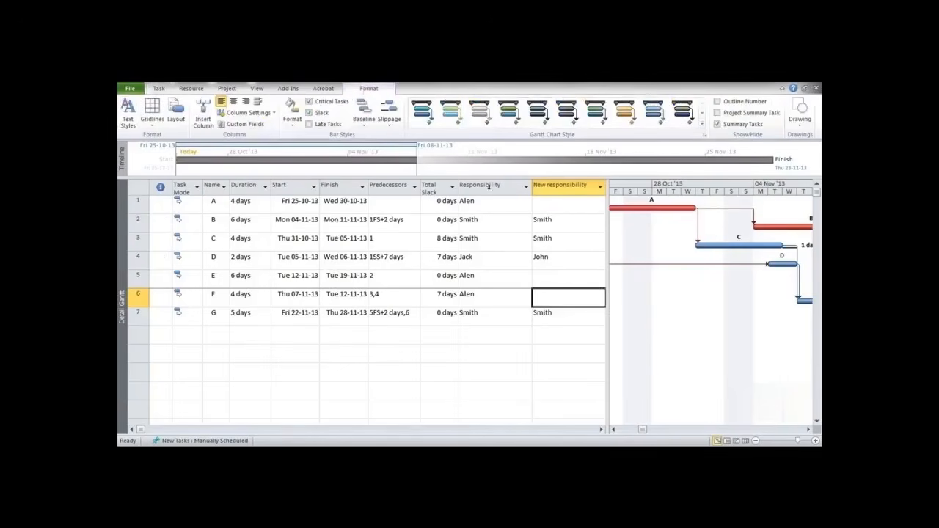
left_click(718, 113)
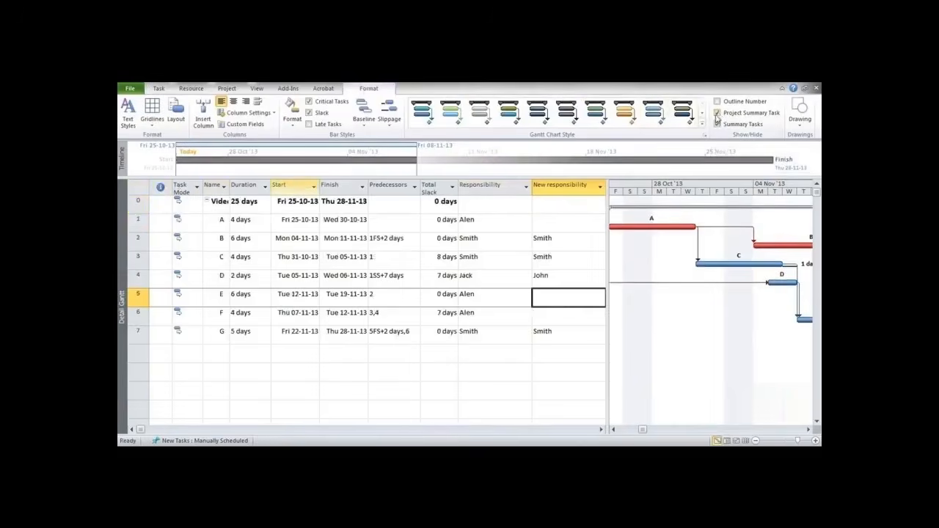
left_click(718, 114)
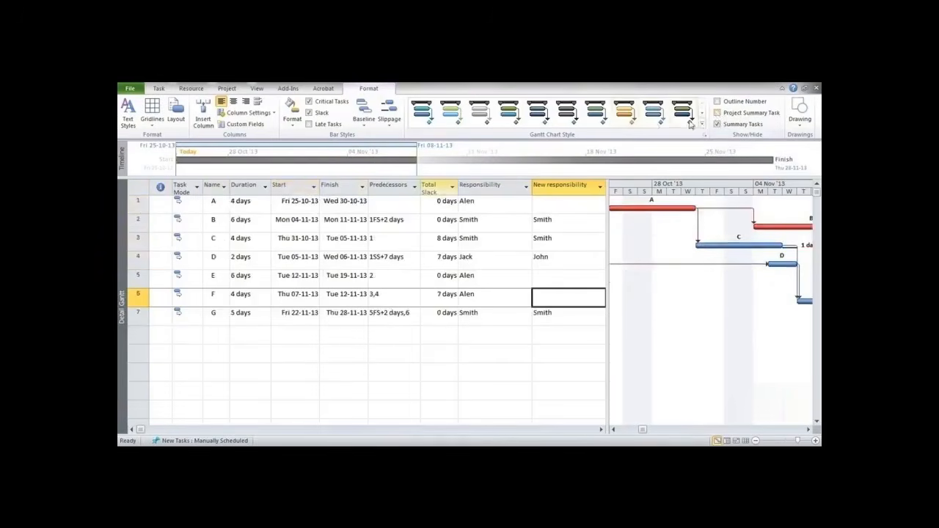
left_click(717, 113)
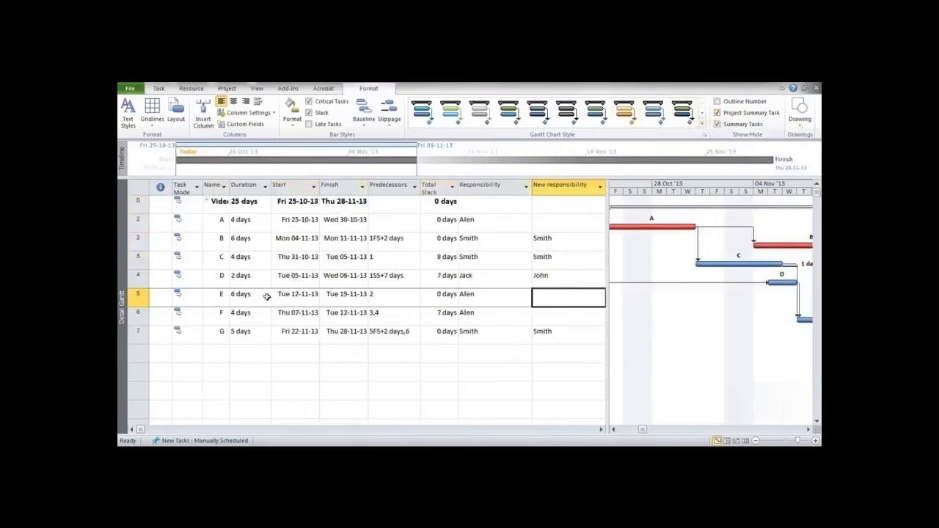
left_click(419, 353)
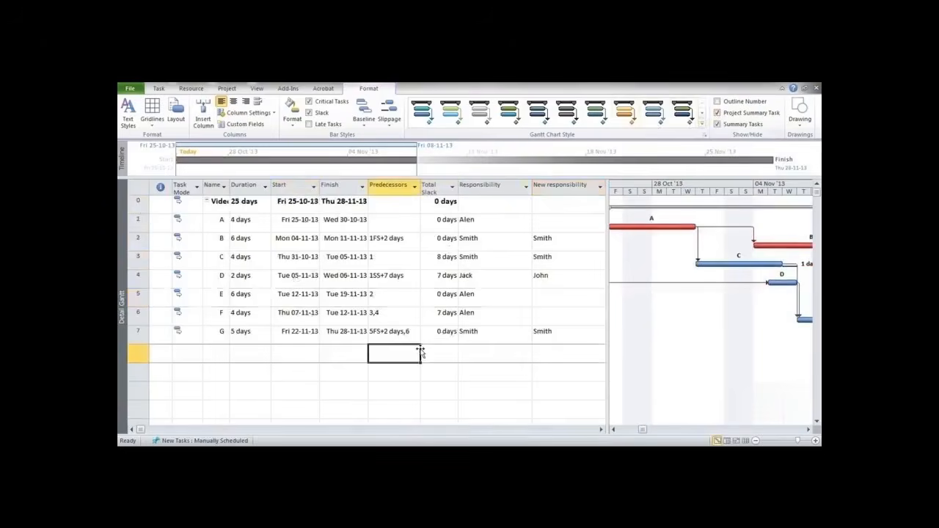
left_click(238, 208)
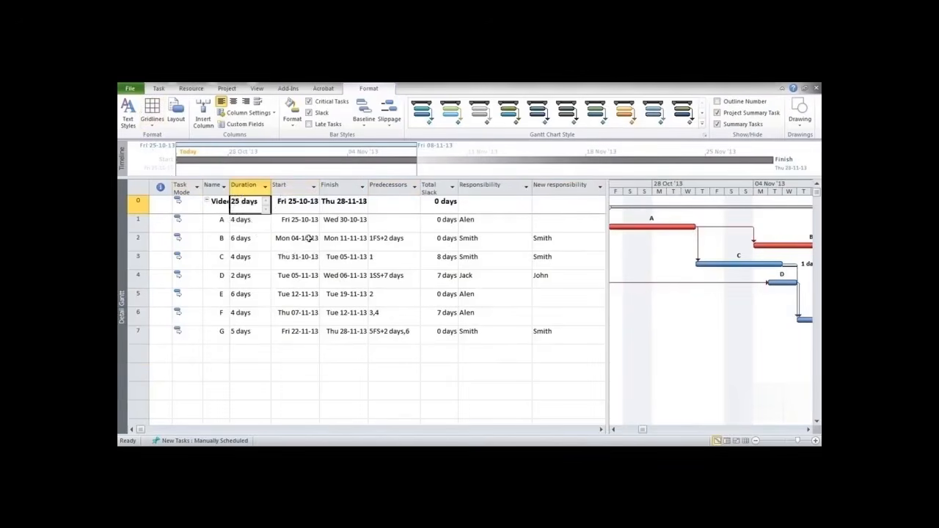
In the Standard calendar's default work week, select Monday to Sunday and assign specific working times to those days.
left_click(228, 89)
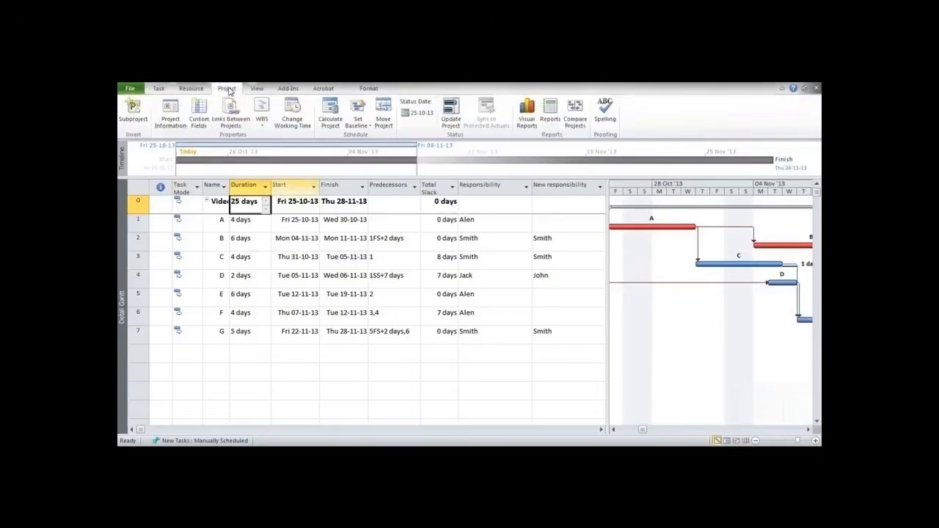
left_click(292, 117)
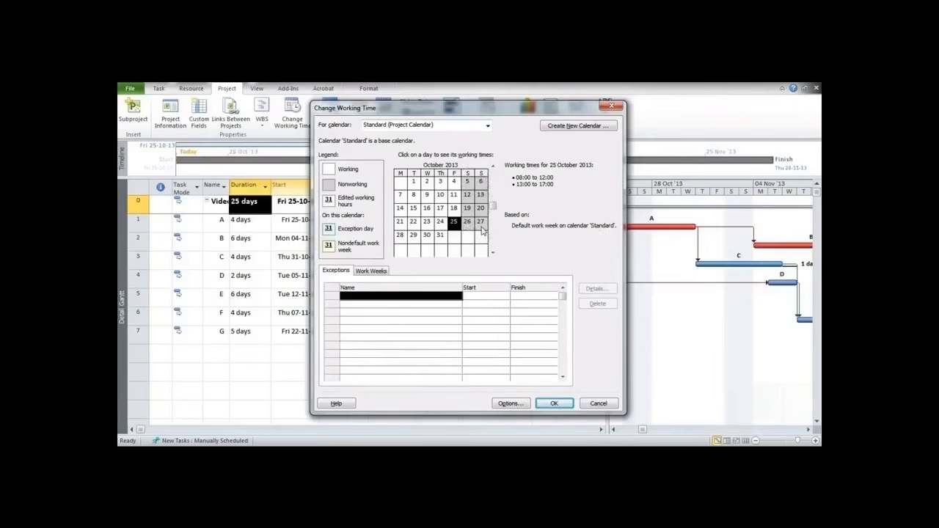
left_click(370, 276)
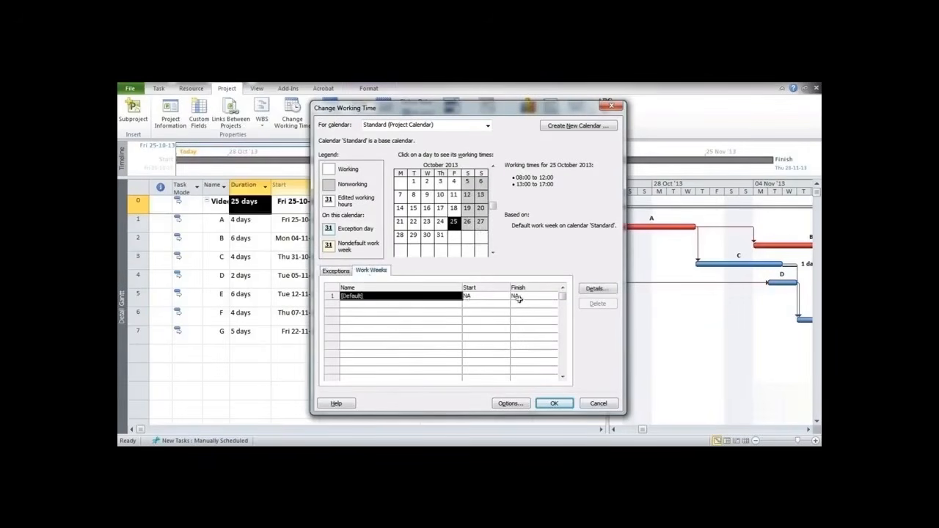
left_click(590, 290)
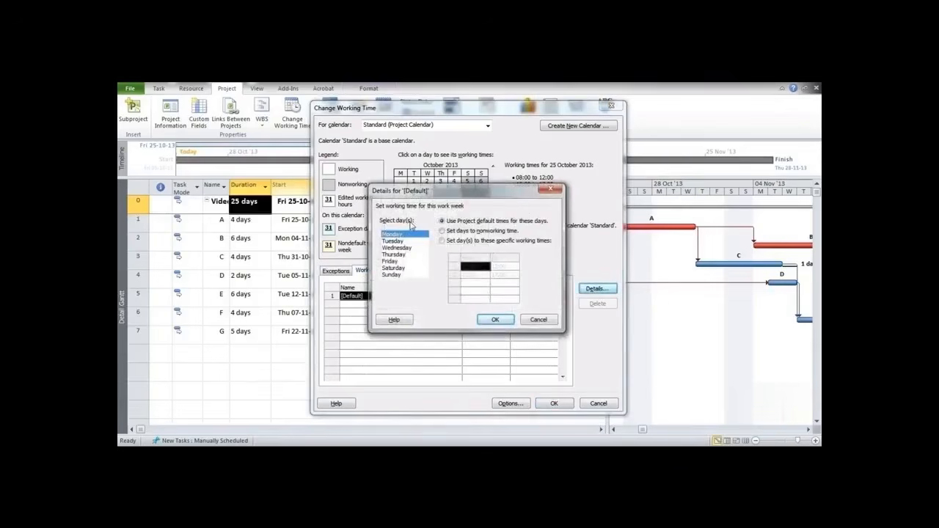
left_click(420, 276)
left_click_drag(419, 279, 416, 235)
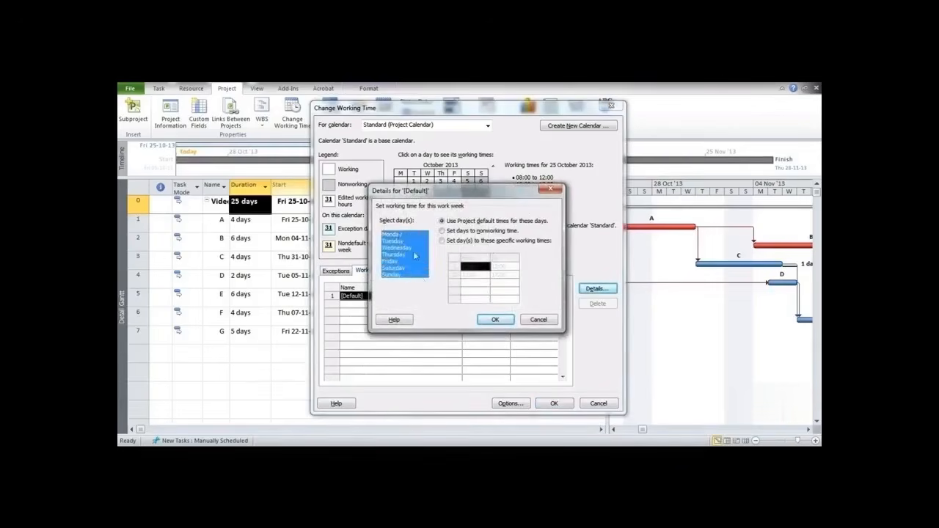
left_click_drag(417, 268, 403, 236)
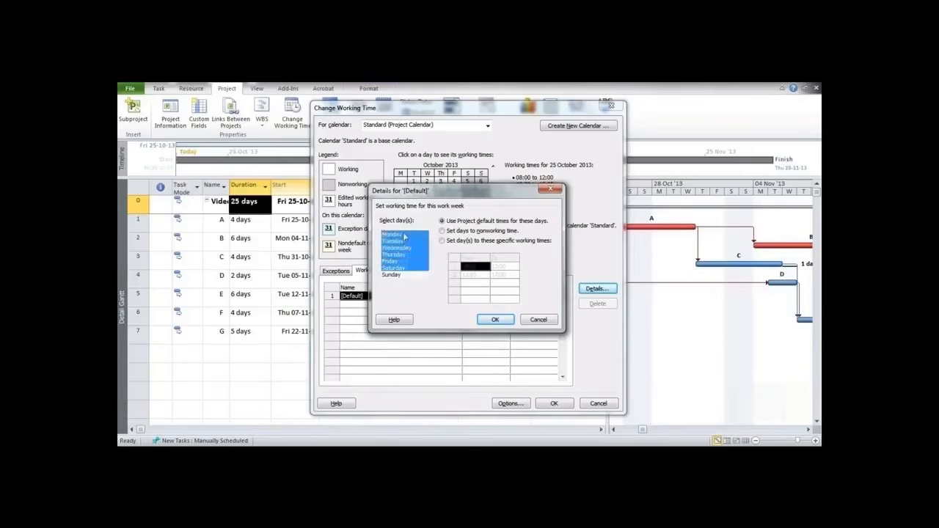
left_click_drag(422, 278, 393, 231)
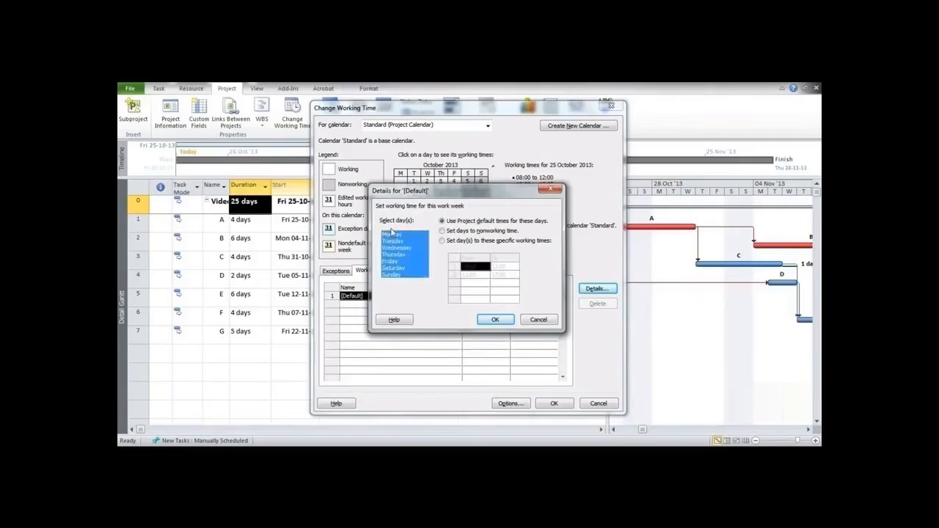
left_click(447, 244)
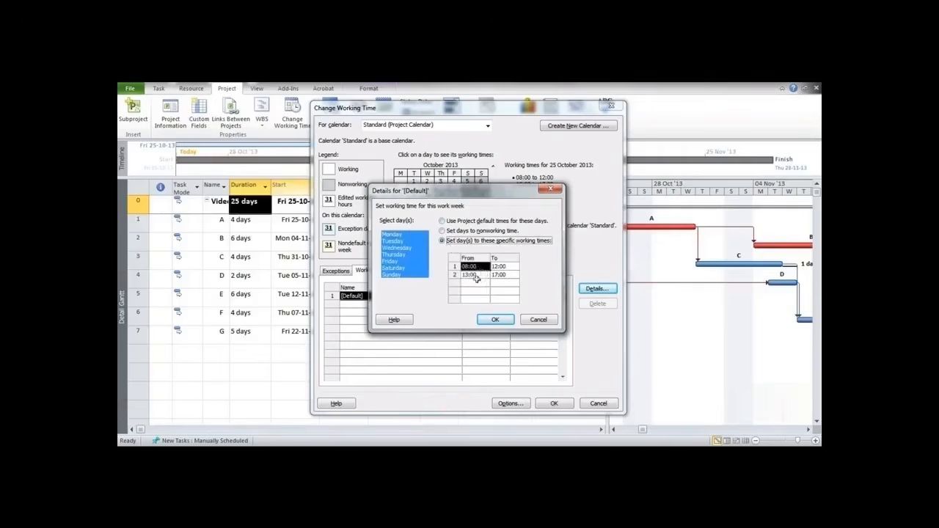
Set the first shift's start to 09:00 and the second shift's end to 17:00, and accept the work week details.
left_click(468, 267)
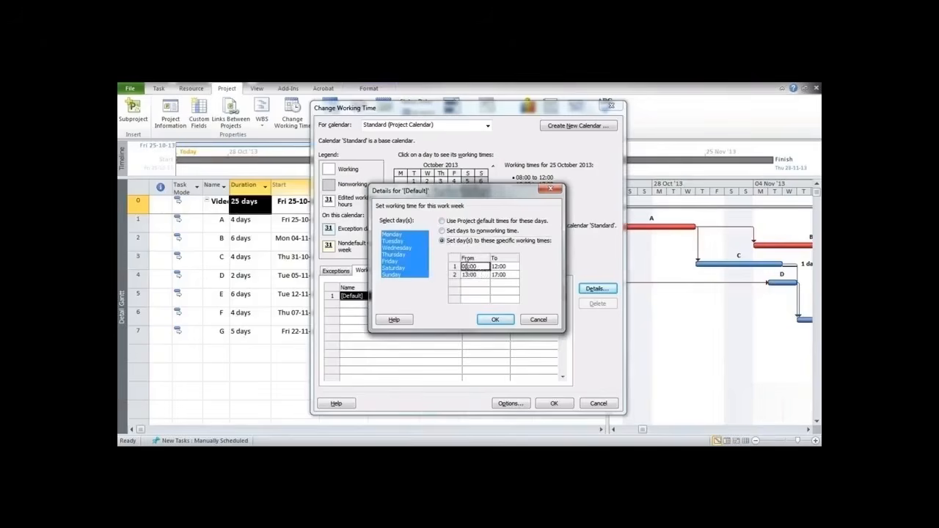
key("Return")
type("09:00")
left_click(499, 275)
type("17:00")
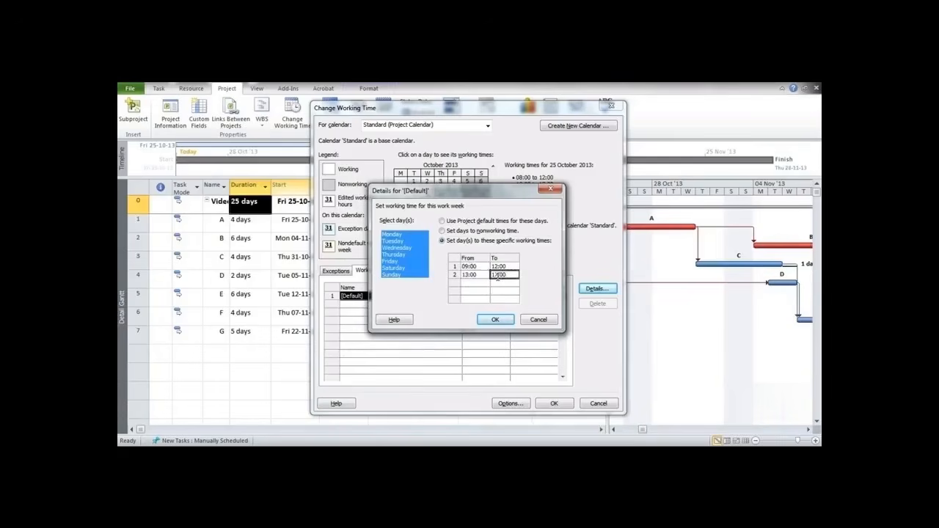
left_click(497, 320)
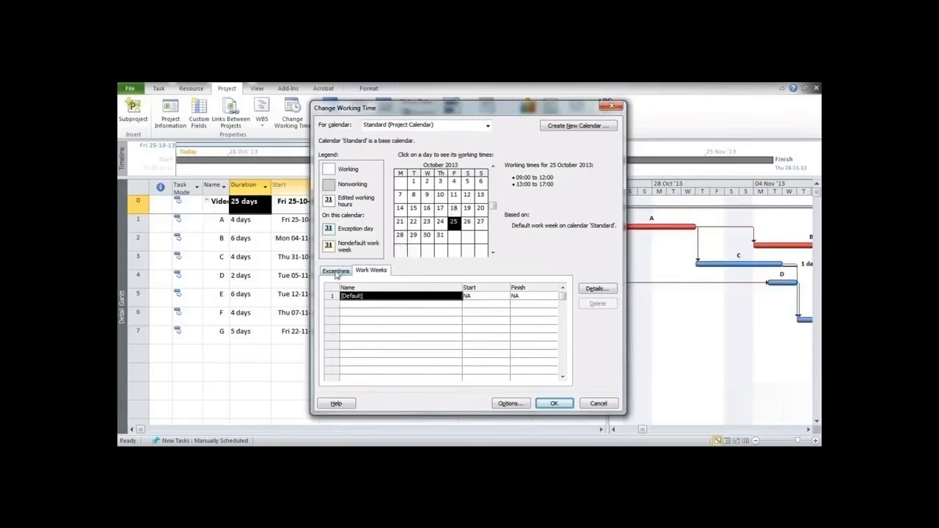
Add a calendar exception named "Casual Holiday".
left_click(336, 271)
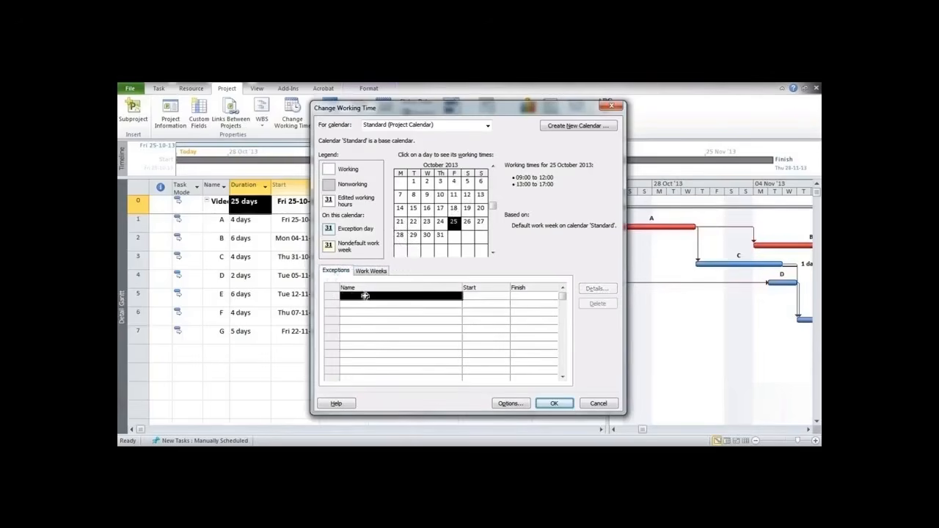
left_click(365, 295)
type("C")
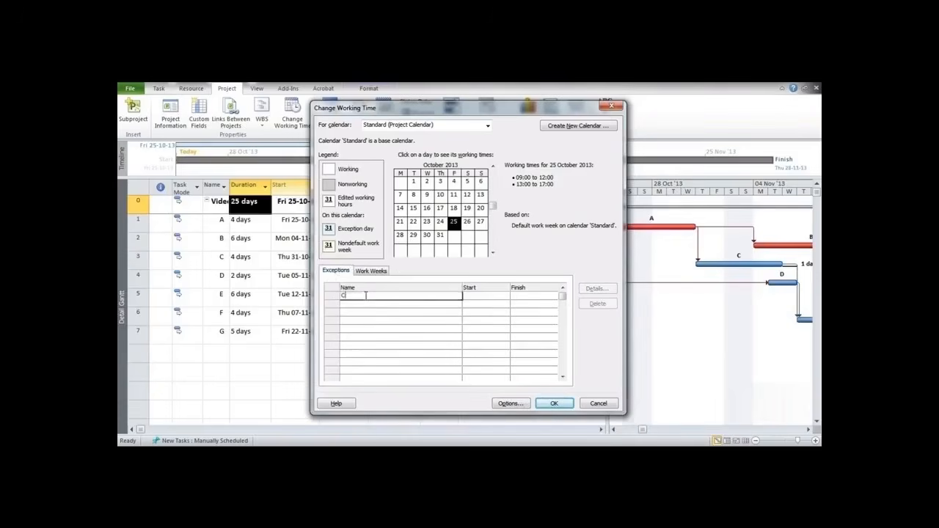
type("asual Holiday")
left_click(477, 292)
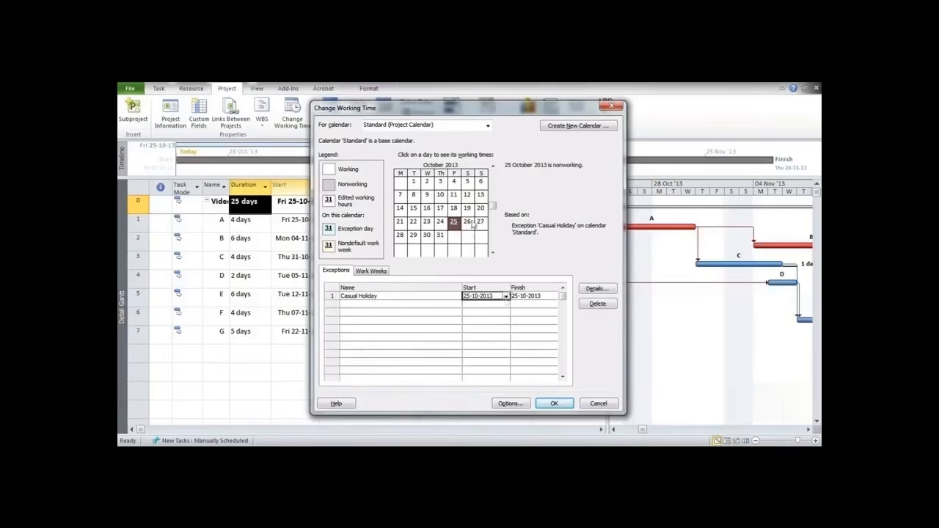
Set the Casual Holiday's start and finish to 28-10-2013 and apply the working time changes to the project.
left_click(506, 296)
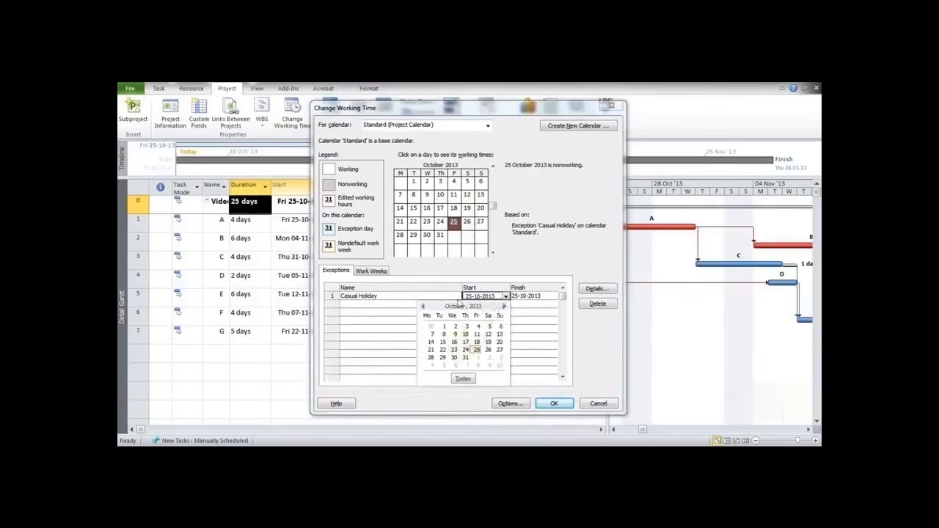
left_click(432, 359)
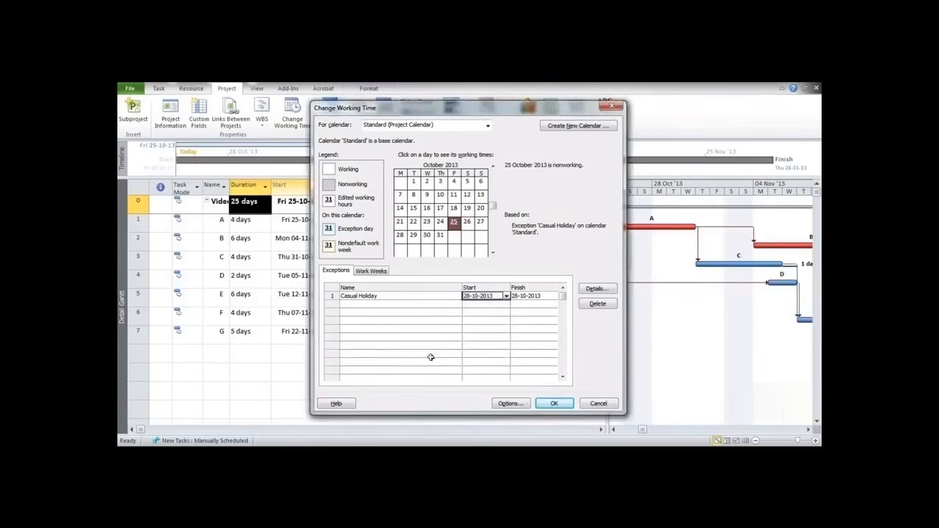
left_click(549, 298)
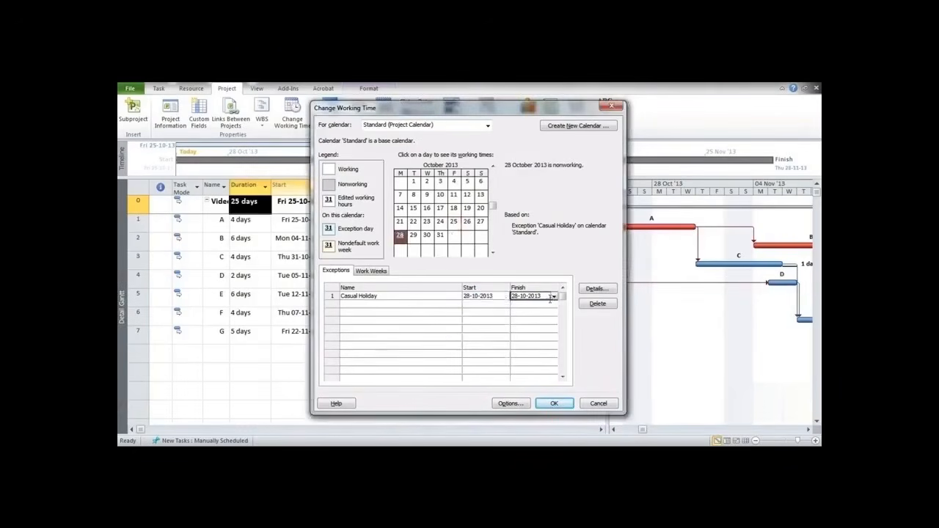
left_click(554, 296)
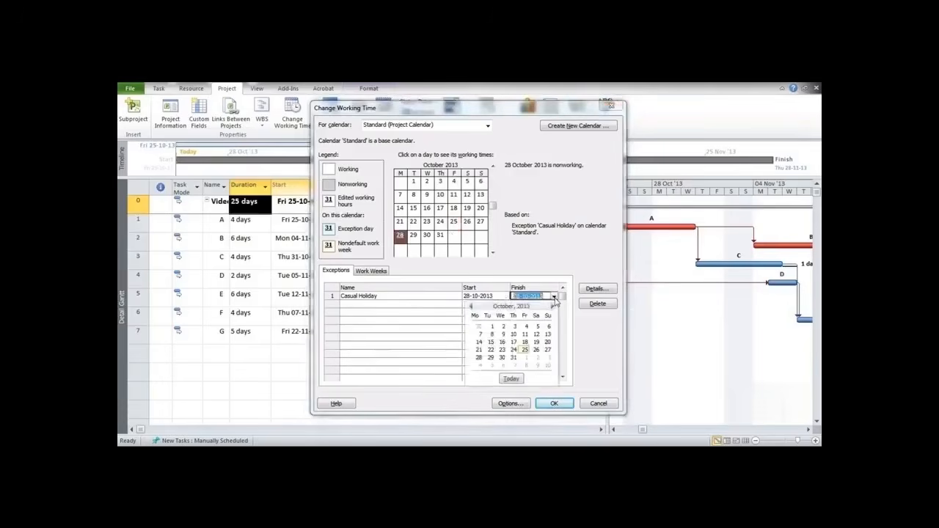
left_click(480, 367)
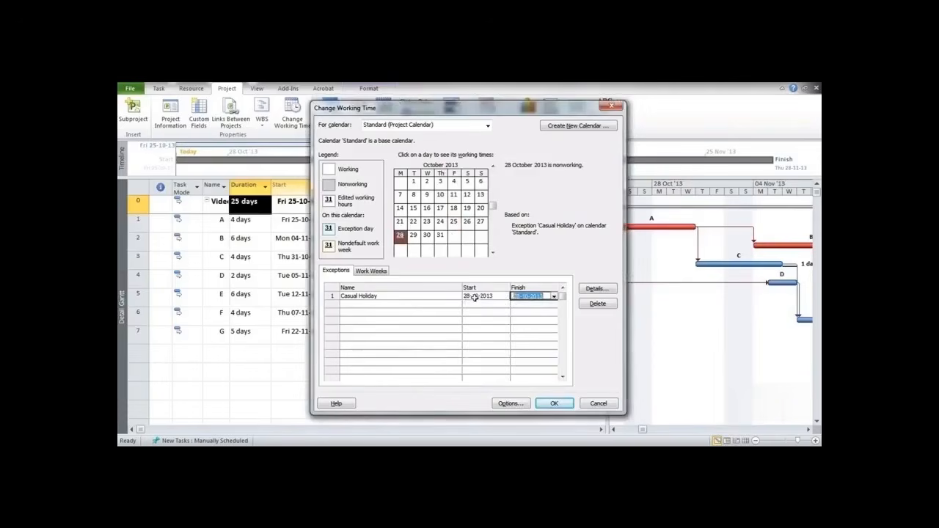
left_click(474, 297)
left_click(516, 295)
left_click(551, 403)
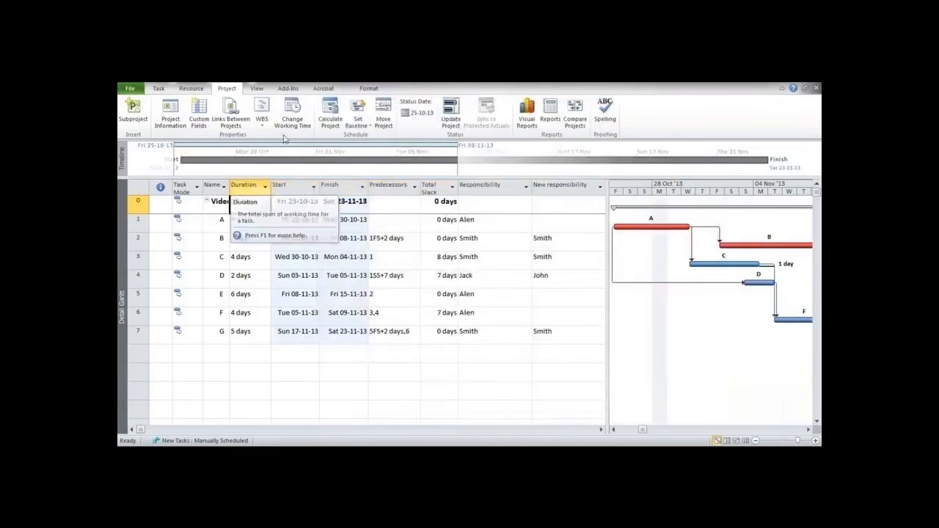
Reopen the Standard calendar's working times and add a second exception named "Last Saturday Holiday".
left_click(292, 114)
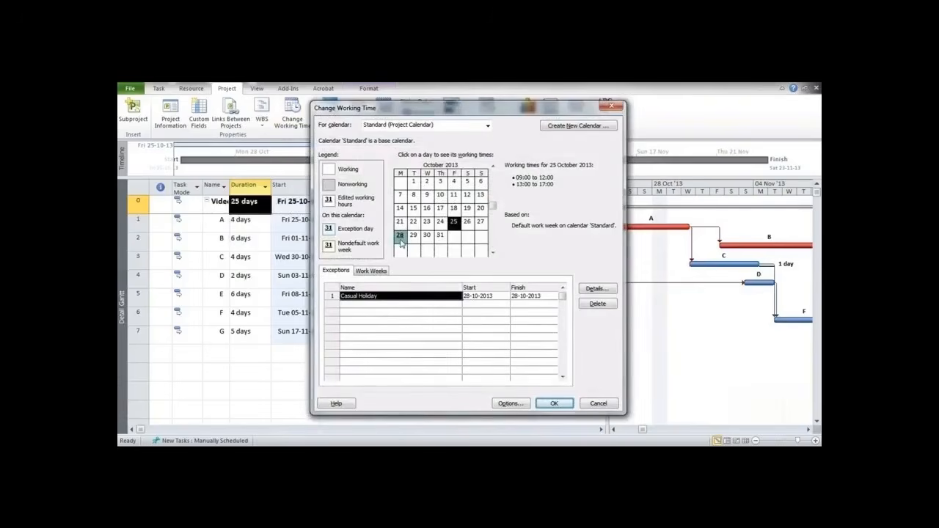
left_click(367, 303)
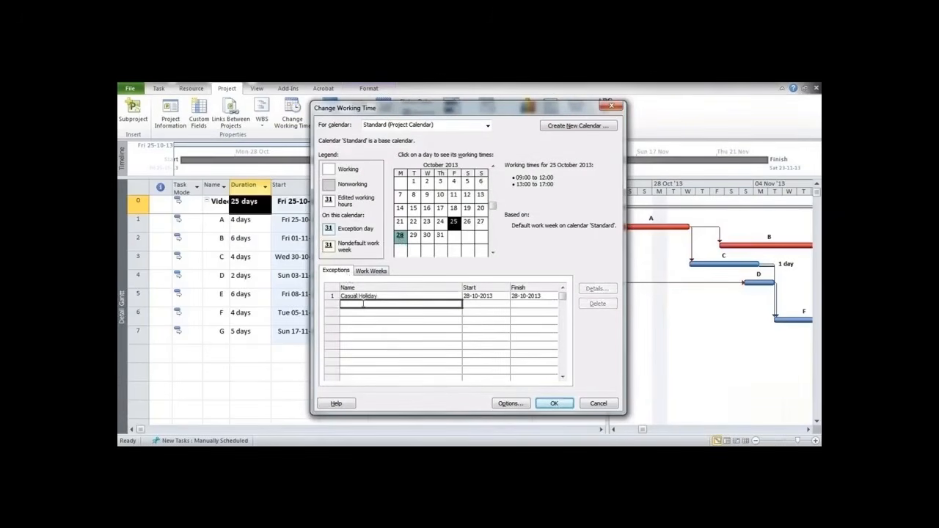
type("Last Saturday")
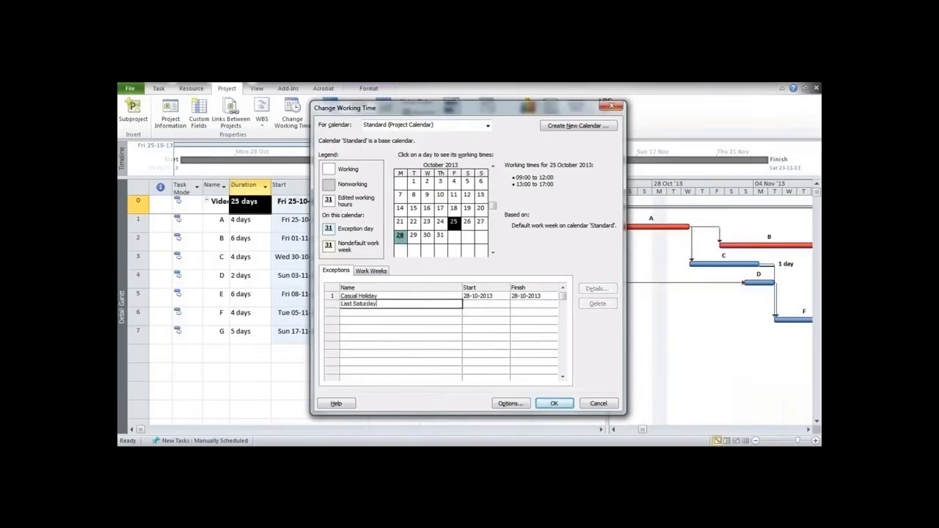
type(" Holiday")
key("Return")
left_click(425, 302)
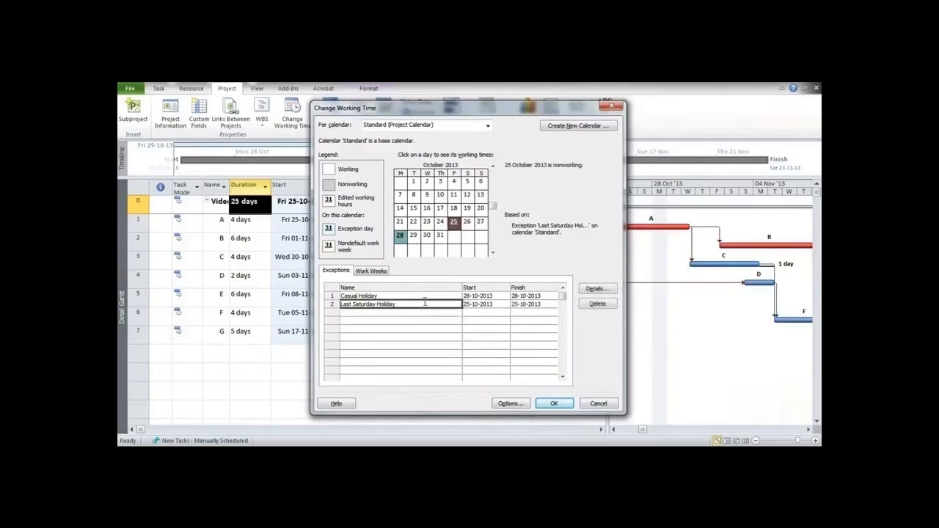
Make the Last Saturday Holiday recur monthly on the fourth Saturday of every month.
left_click(594, 289)
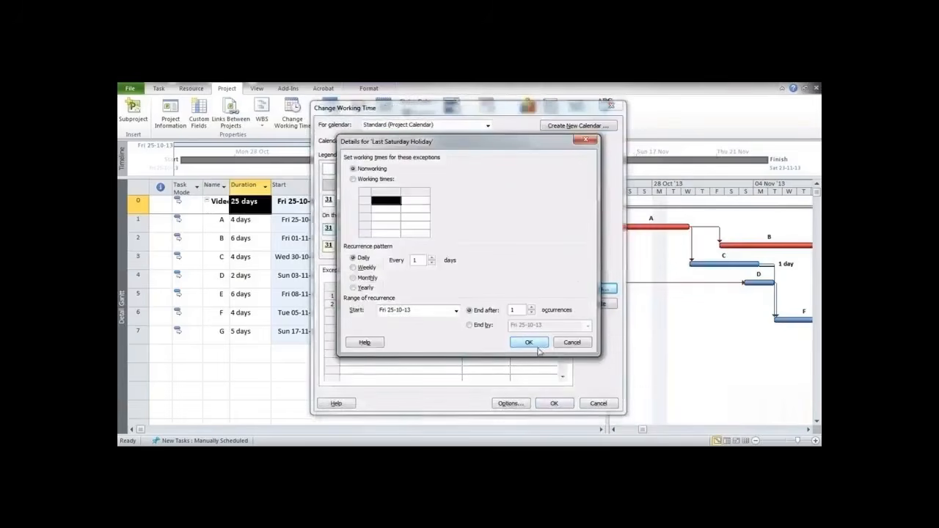
left_click(543, 349)
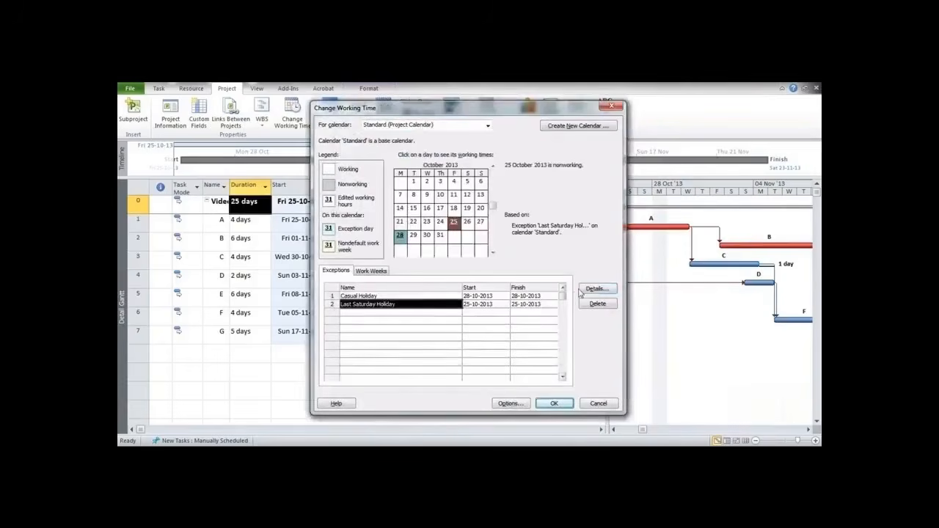
left_click(580, 293)
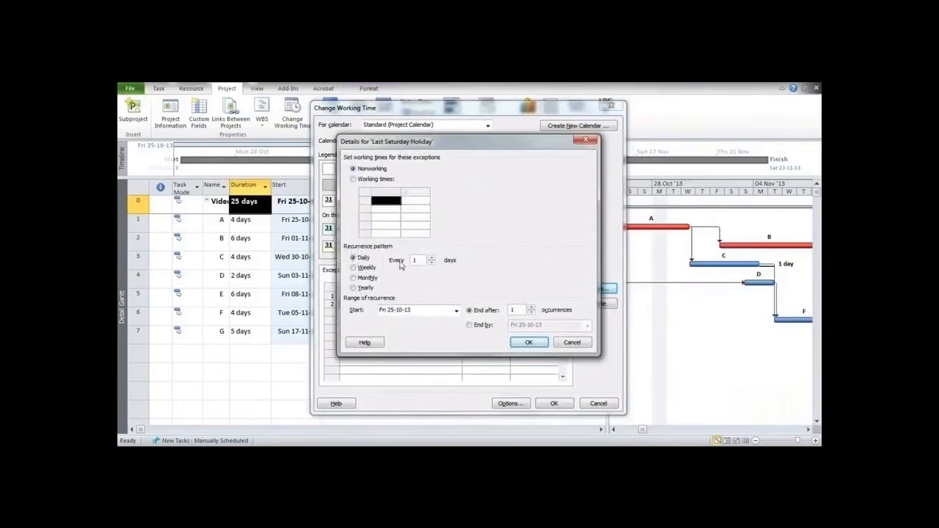
left_click(356, 283)
left_click(400, 282)
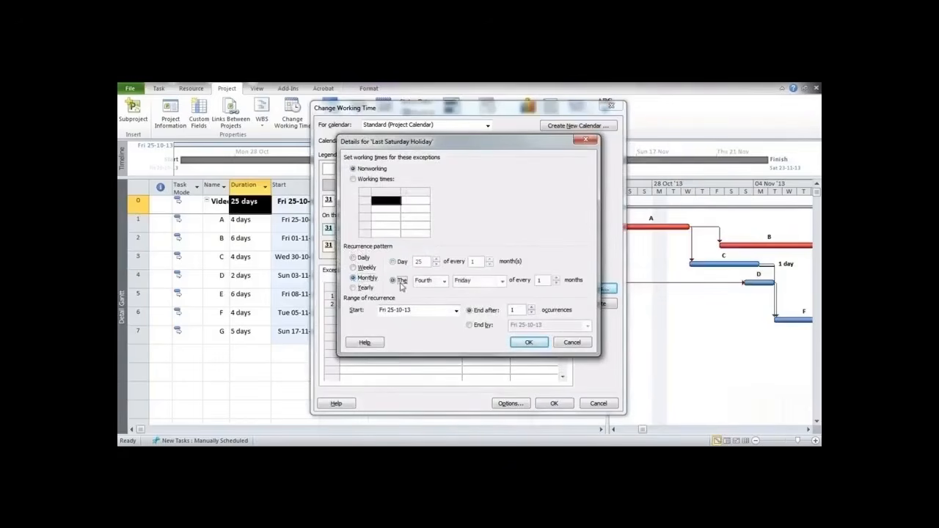
left_click(464, 282)
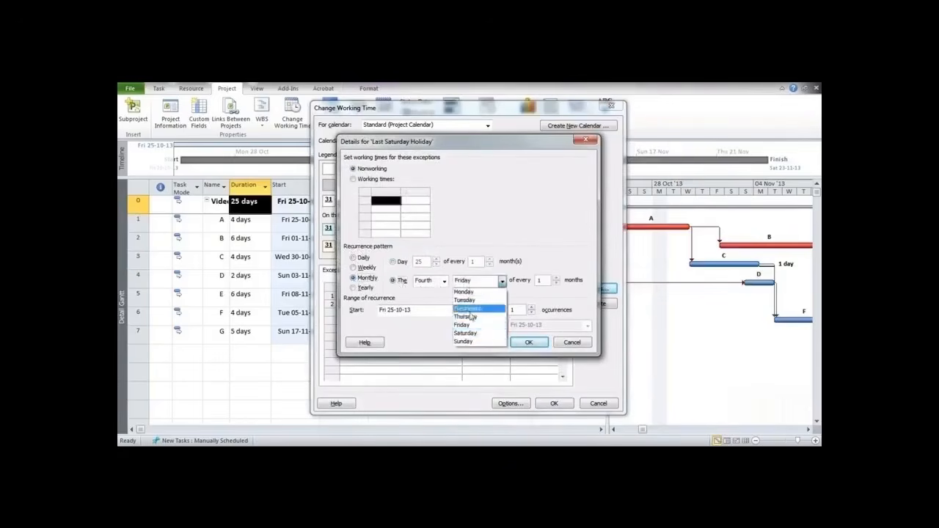
left_click(470, 335)
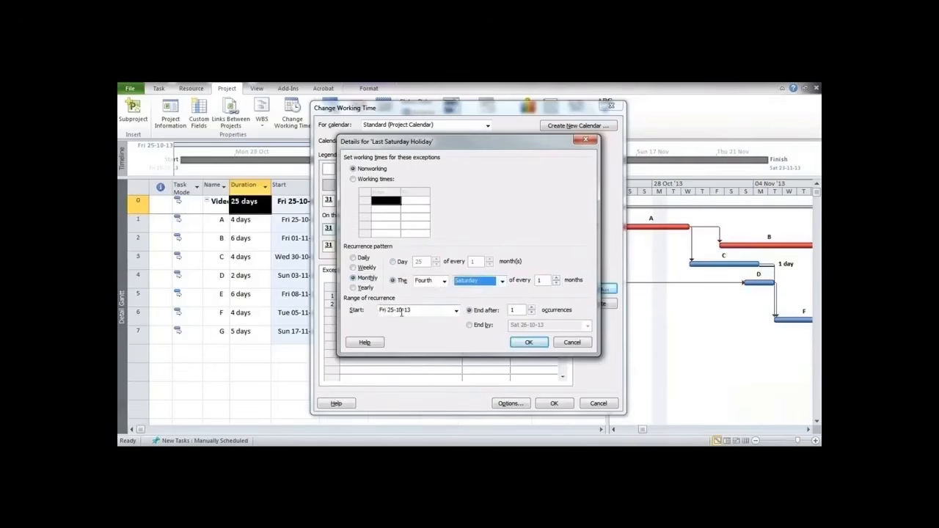
End the Last Saturday Holiday's recurrence by Sat 25-10-14, accept the details, and check 26 October 2013 in the calendar.
left_click(469, 325)
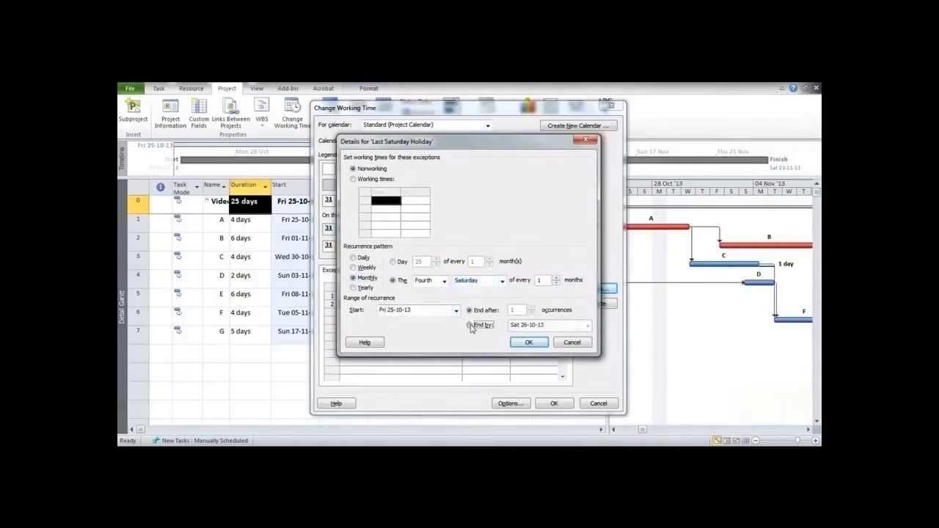
left_click(588, 327)
left_click(586, 339)
left_click(586, 339)
left_click(587, 339)
left_click(586, 339)
left_click(586, 339)
left_click(586, 339)
left_click(586, 339)
left_click(586, 339)
left_click(586, 339)
left_click(586, 339)
left_click(586, 339)
left_click(587, 339)
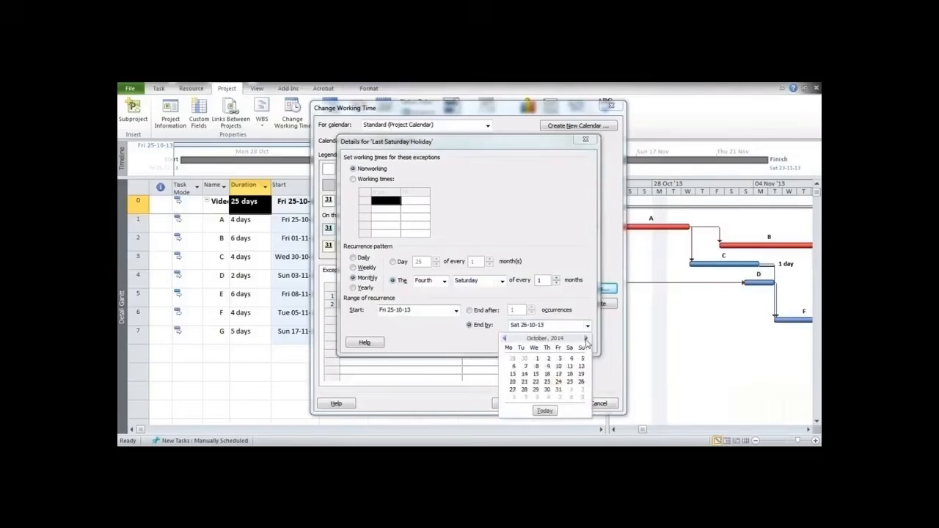
left_click(570, 382)
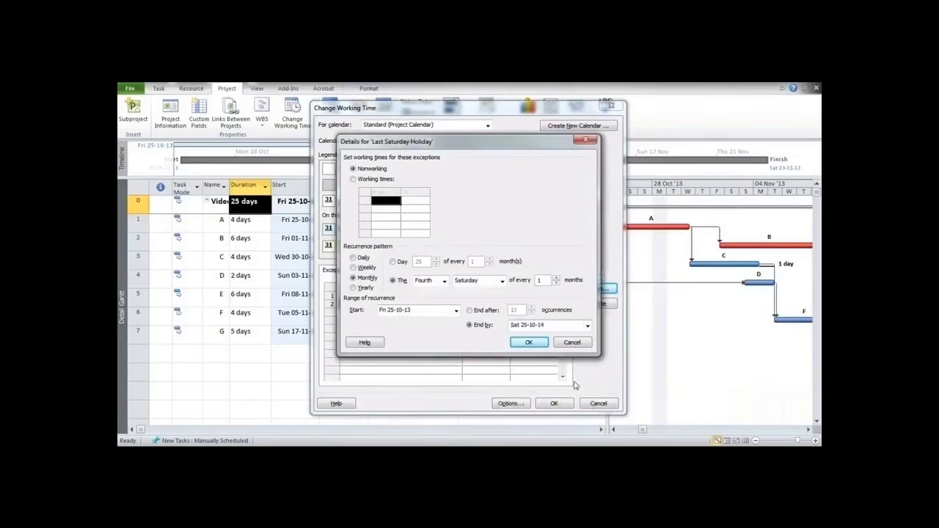
left_click(529, 343)
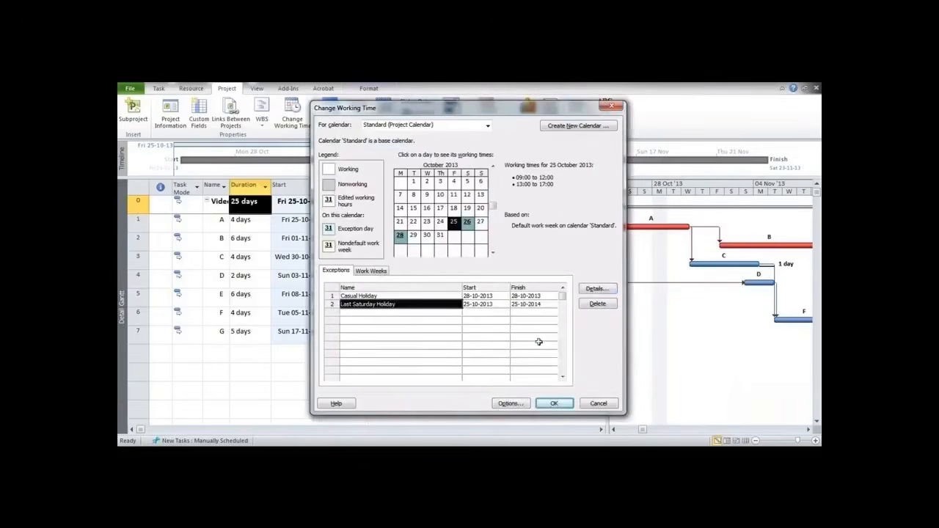
left_click(468, 222)
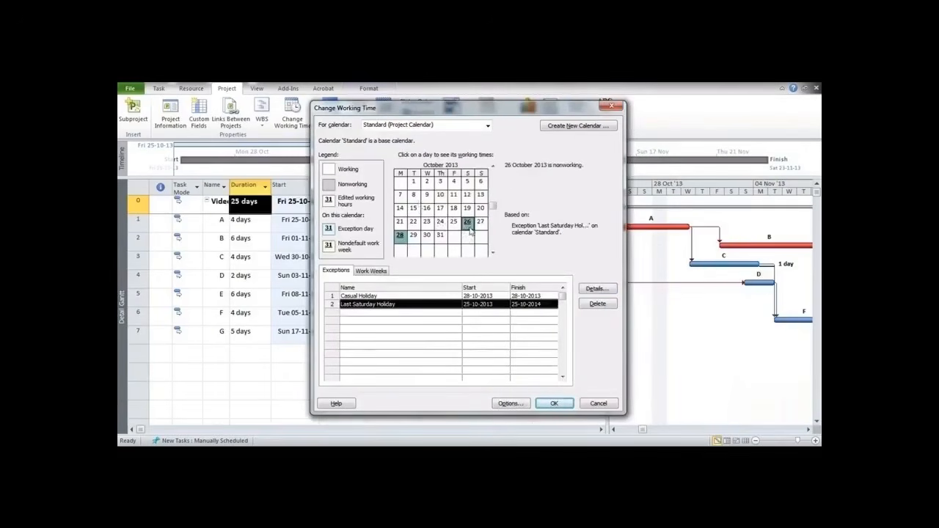
Check the Last Saturday Holiday's occurrences in the Standard calendar from November 2013 to January 2014, and return to October 2013.
left_click(492, 252)
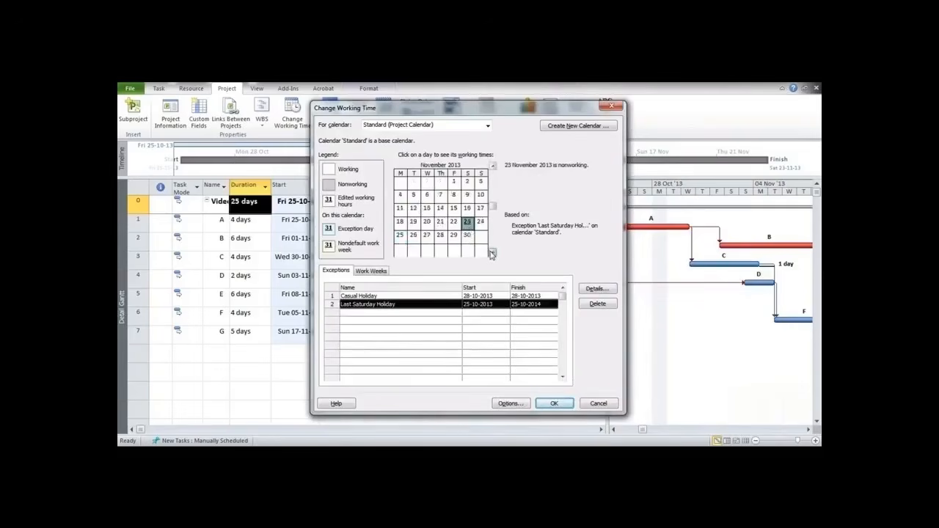
left_click(492, 253)
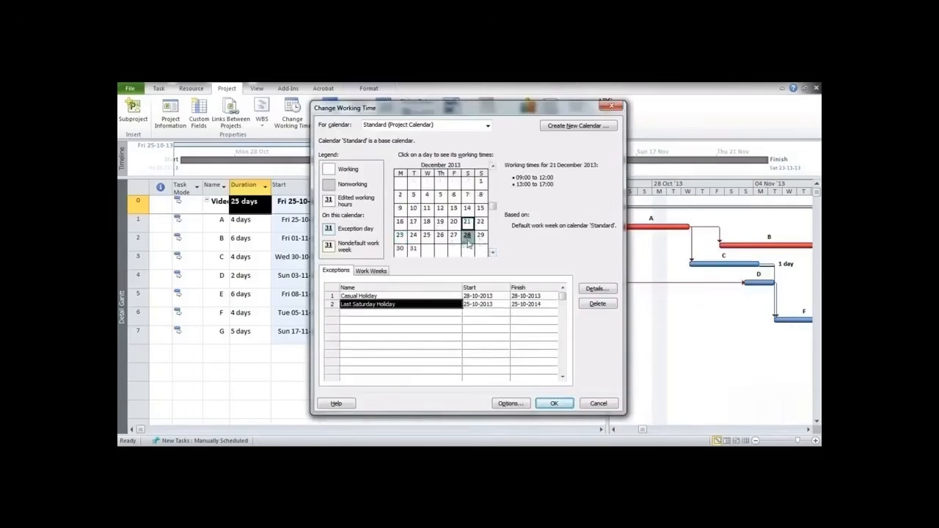
left_click(491, 253)
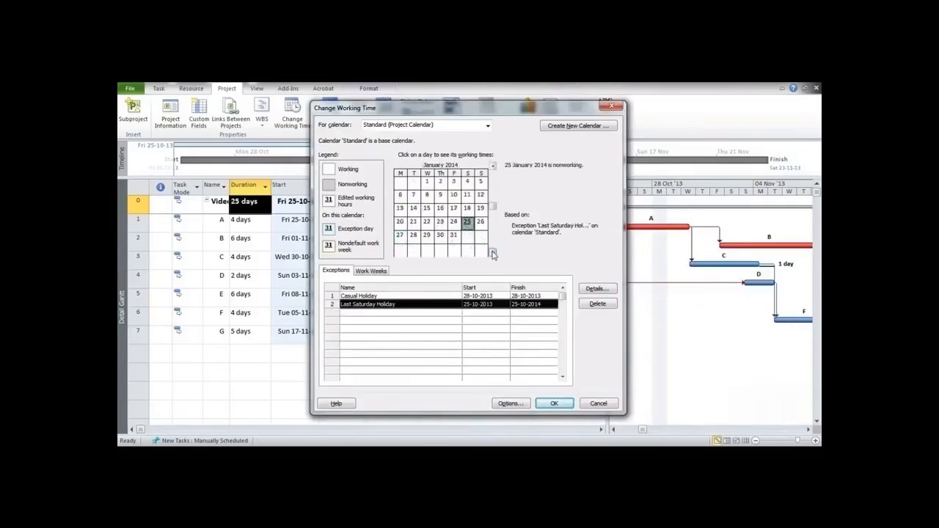
left_click(493, 166)
left_click(493, 167)
left_click(494, 167)
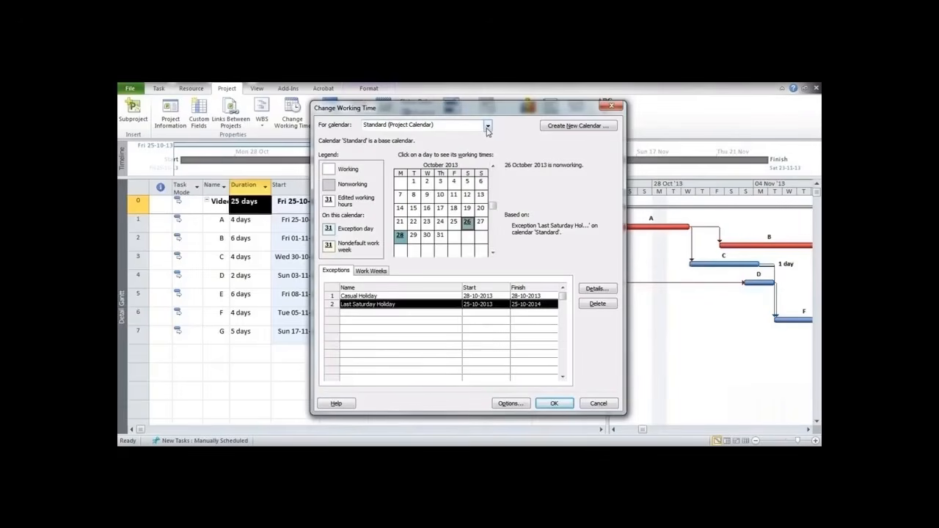
Start creating a new base calendar and name it "new Calender".
left_click(552, 126)
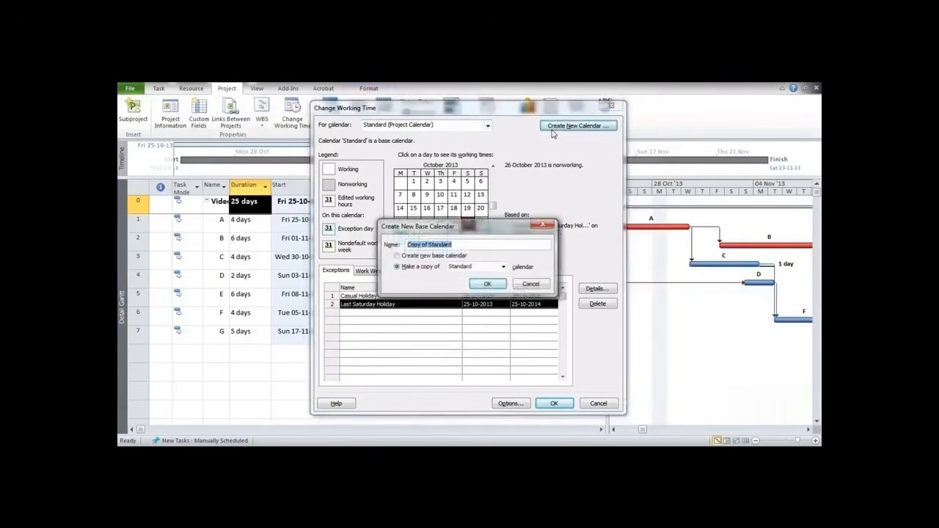
type("new Calender")
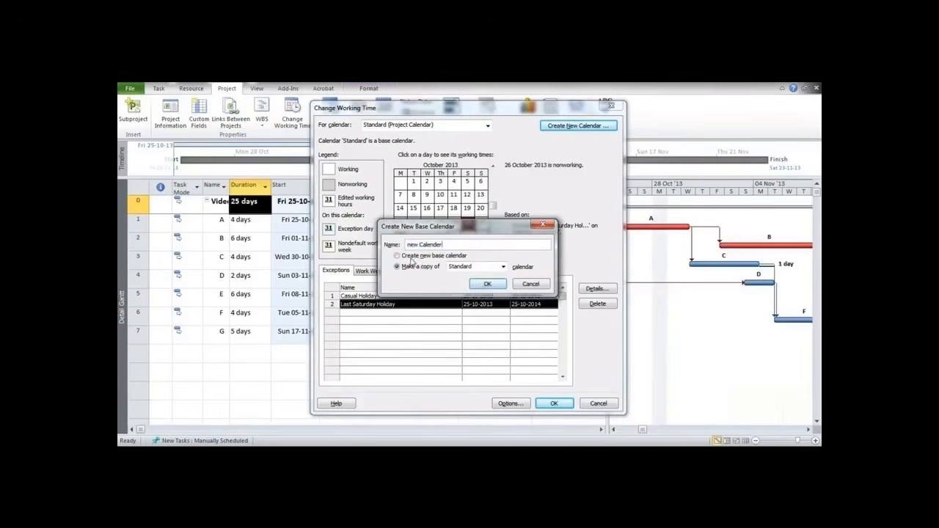
Create a base calendar named "new Calender" as a copy of Standard, saving the changes made to the Standard calendar.
left_click(488, 286)
left_click(488, 286)
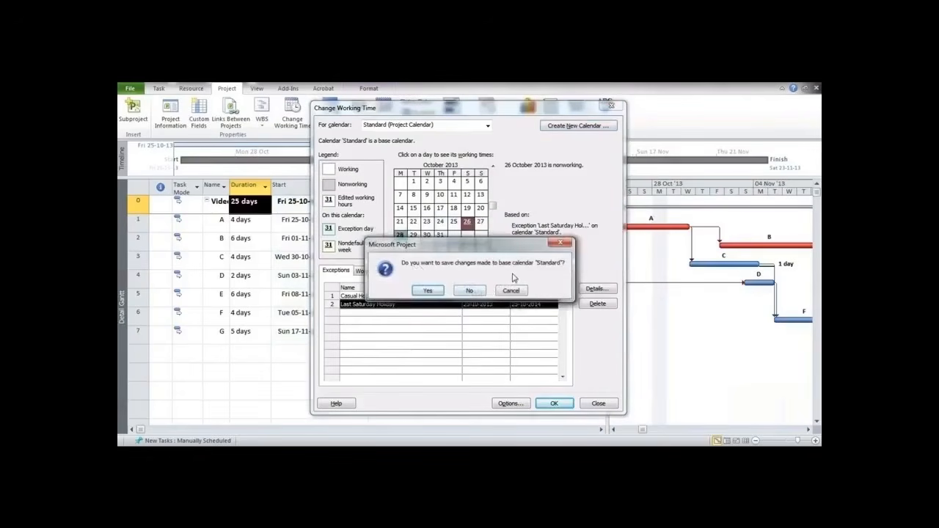
left_click(441, 291)
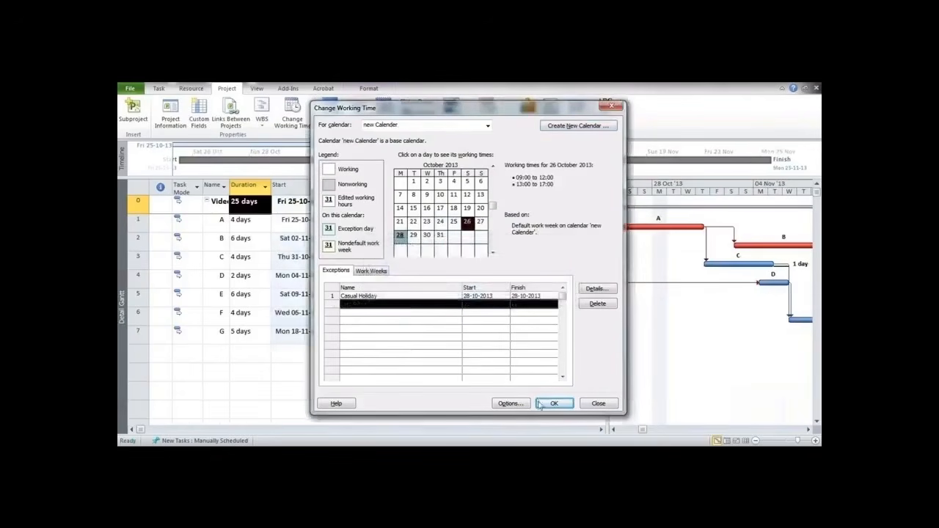
Switch the working-time settings back to the Standard (Project Calendar) and accept them.
left_click(463, 126)
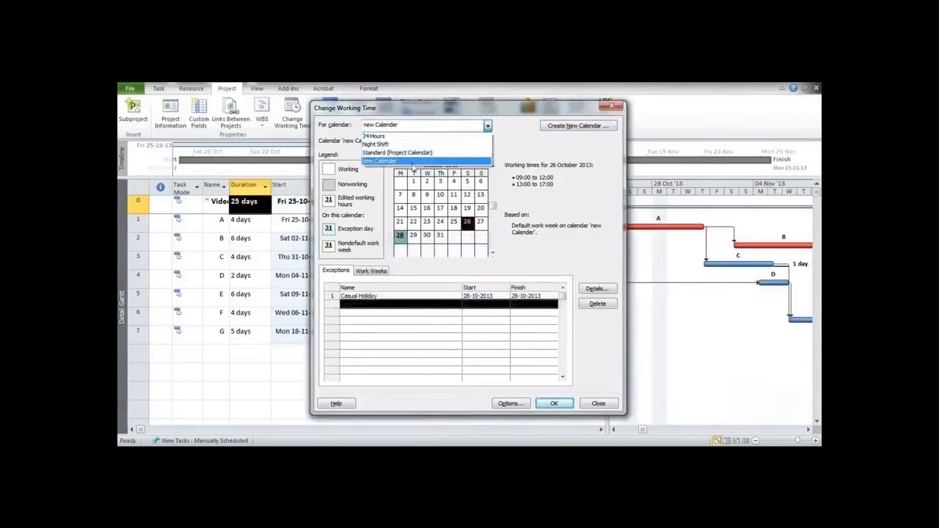
left_click(411, 153)
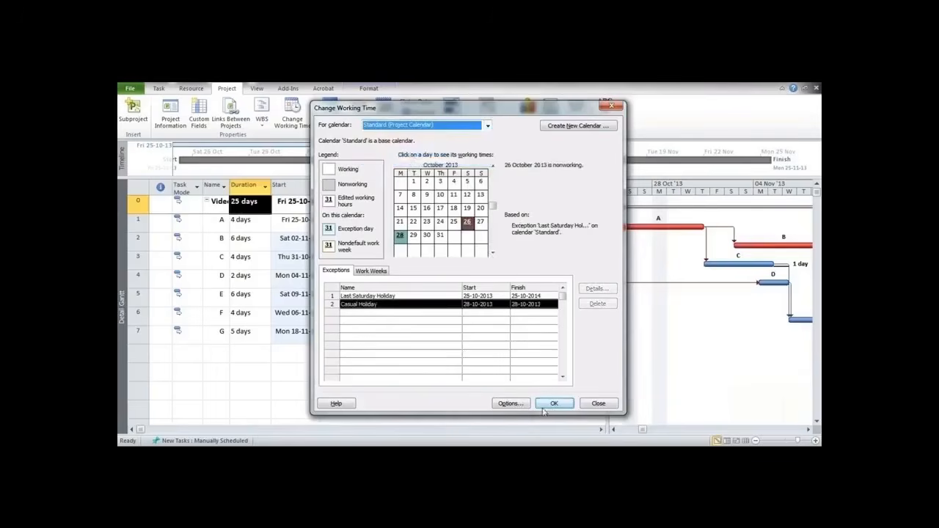
left_click(544, 406)
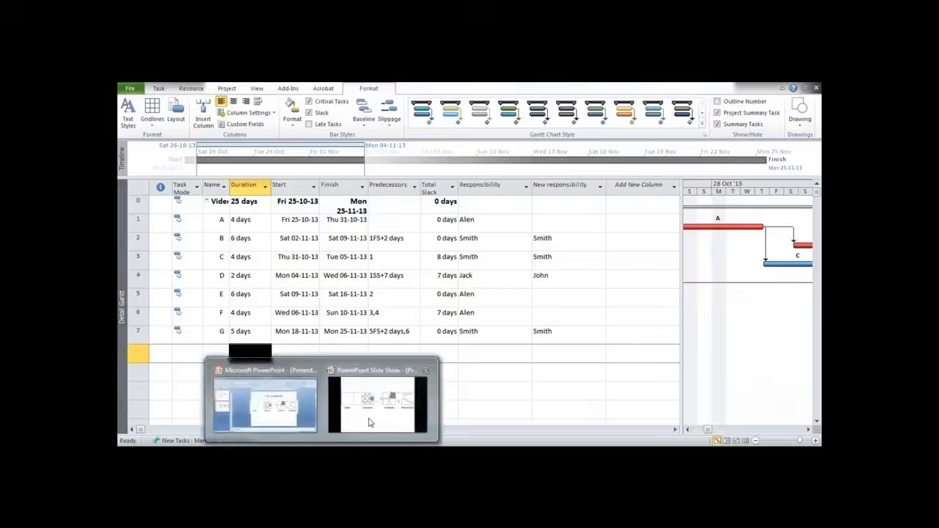
Switch to the PowerPoint slide show to view the presentation slide.
left_click(371, 421)
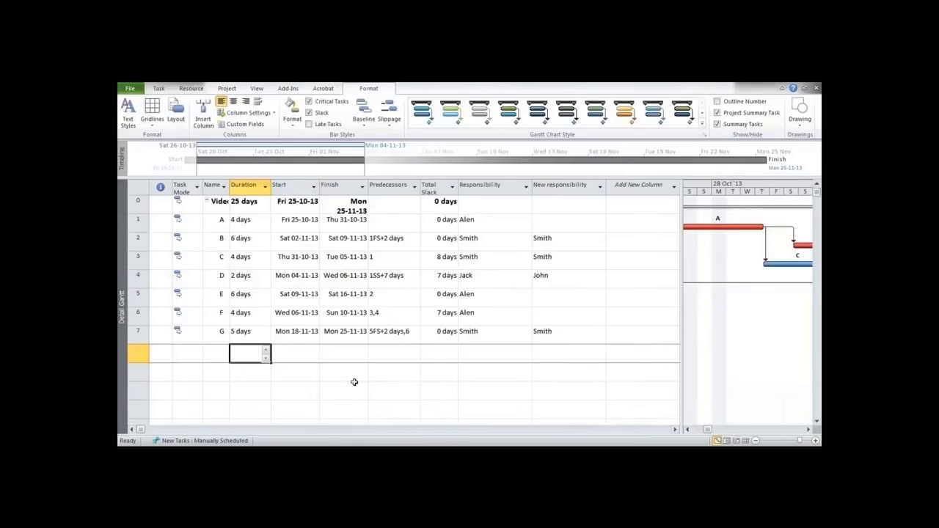
Add a WBS column to the task table after the New responsibility column.
left_click(639, 184)
right_click(638, 186)
key("Escape")
right_click(637, 189)
key("Escape")
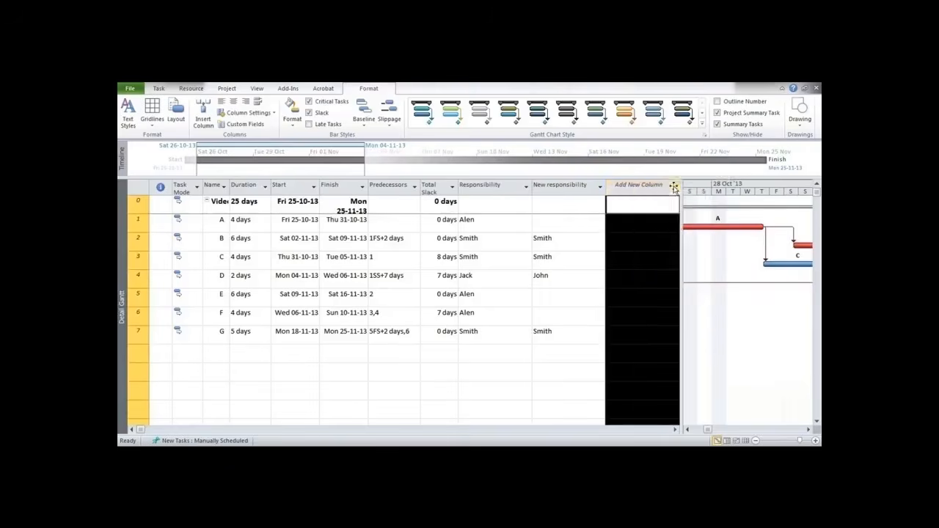
left_click(673, 187)
type("warning")
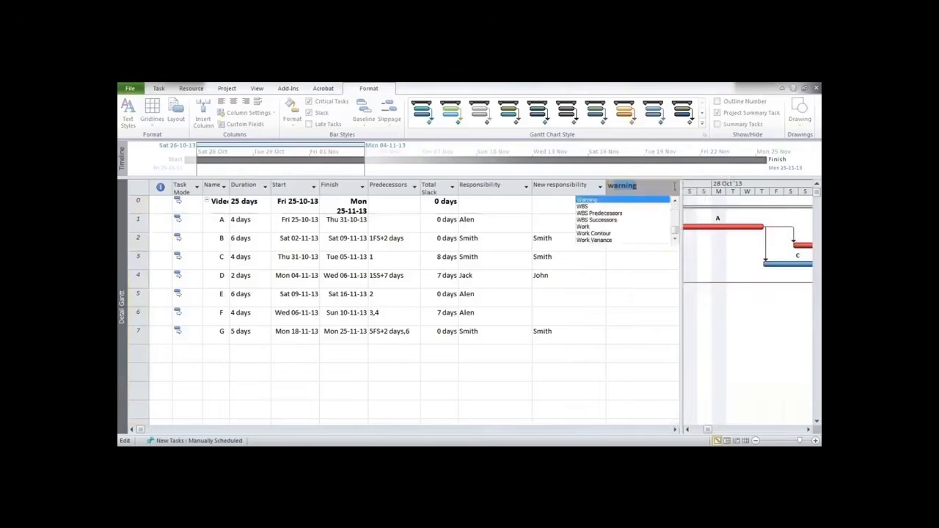
left_click(582, 207)
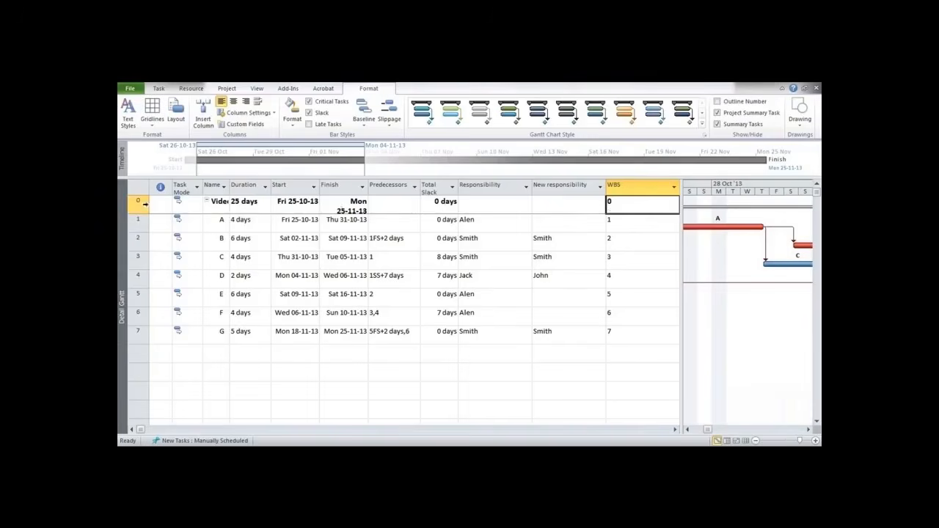
Hide the project summary task and indent tasks B, C and D under task A.
left_click(722, 115)
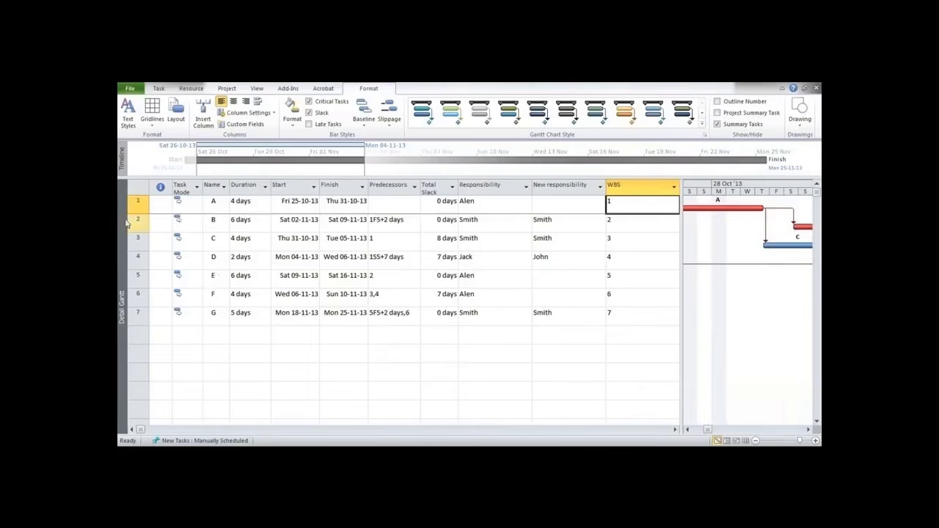
left_click_drag(135, 220, 136, 257)
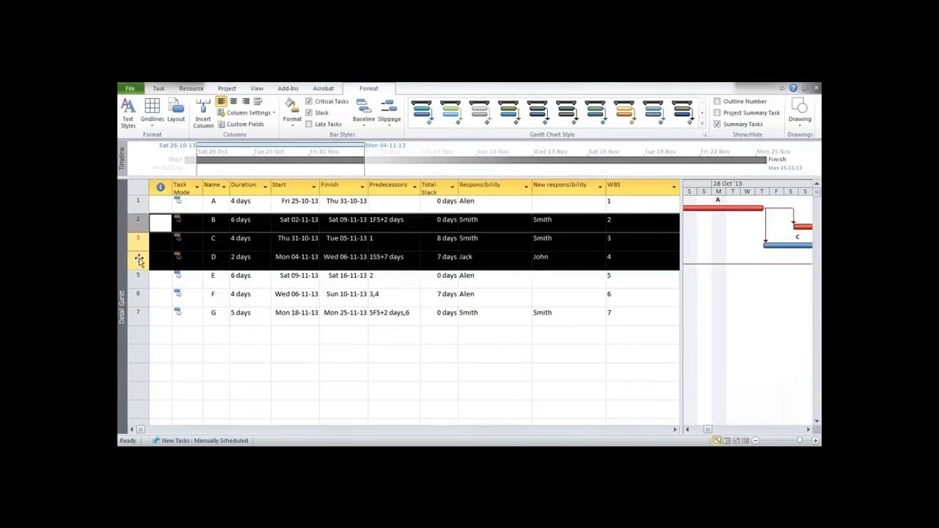
left_click(163, 90)
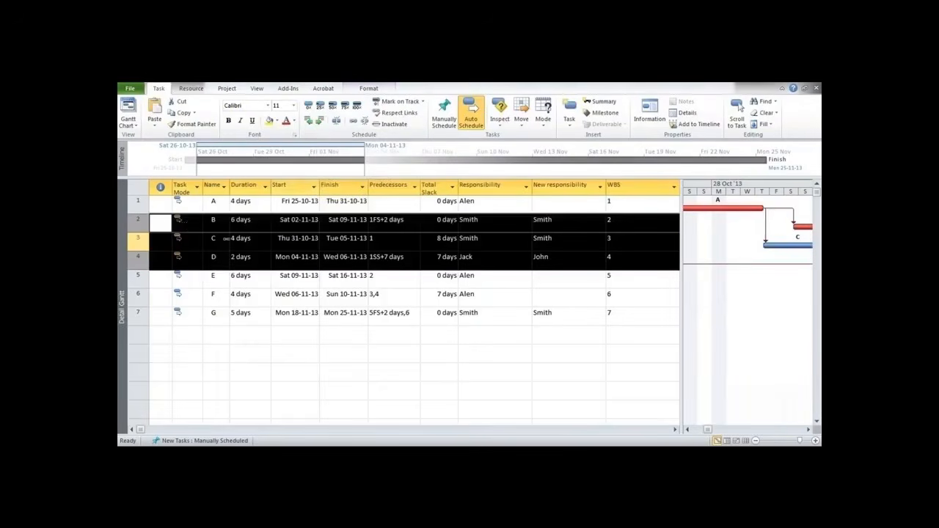
left_click(319, 122)
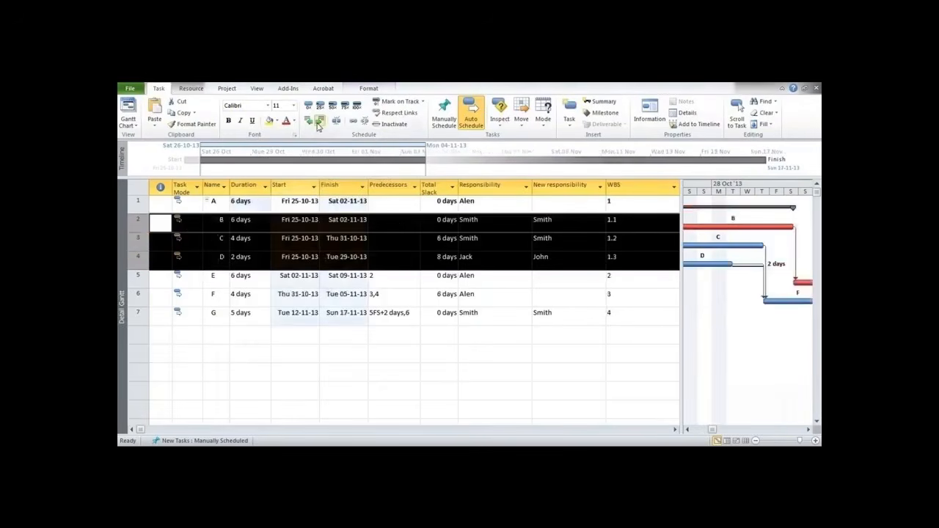
Collapse and re-expand the subtasks of summary task A.
left_click(208, 200)
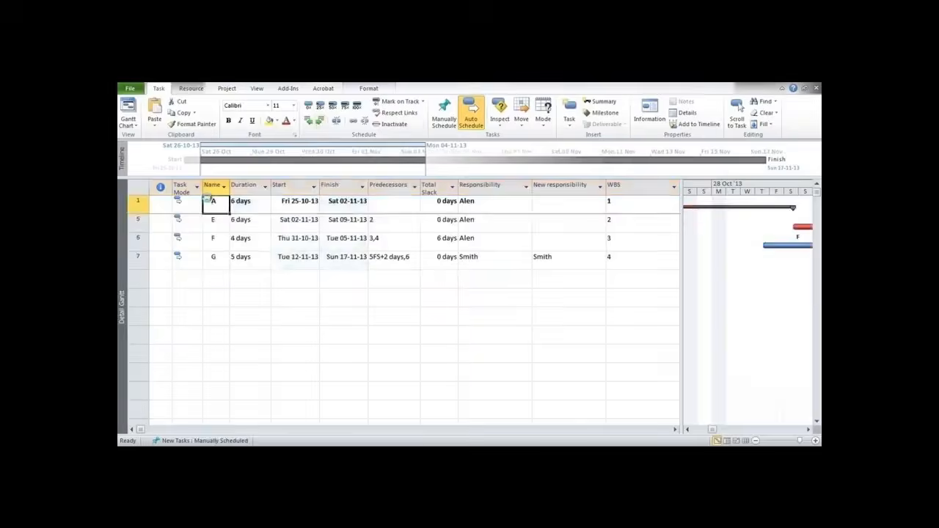
left_click(208, 200)
left_click(208, 201)
left_click(209, 201)
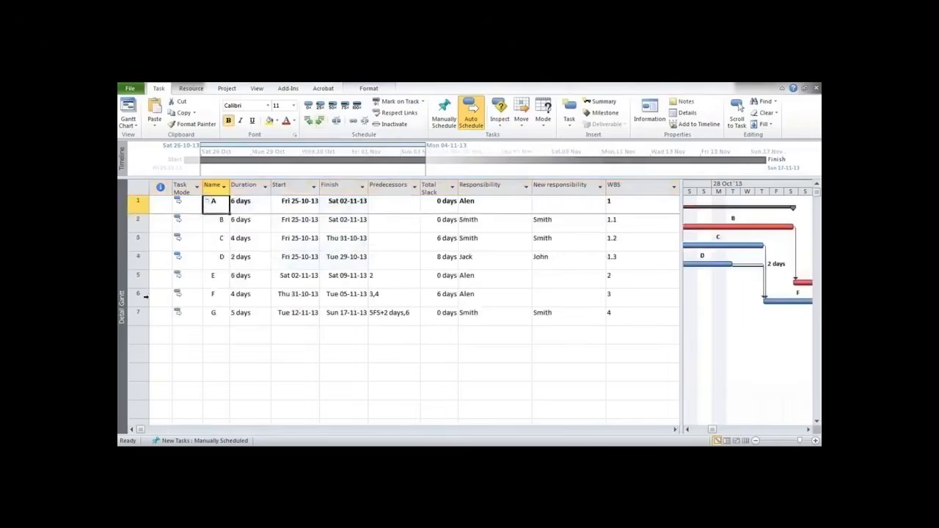
Indent tasks F and G so they become subtasks of task E.
left_click_drag(137, 293, 136, 315)
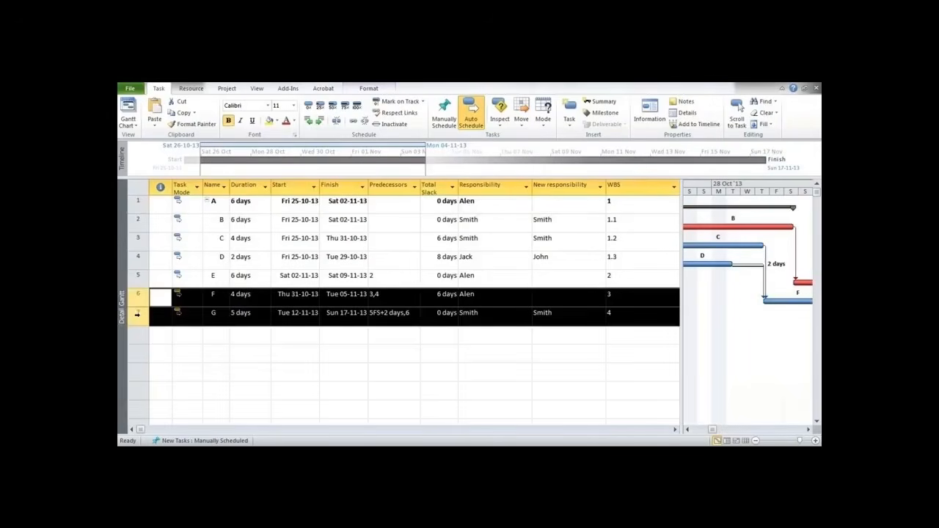
left_click(318, 124)
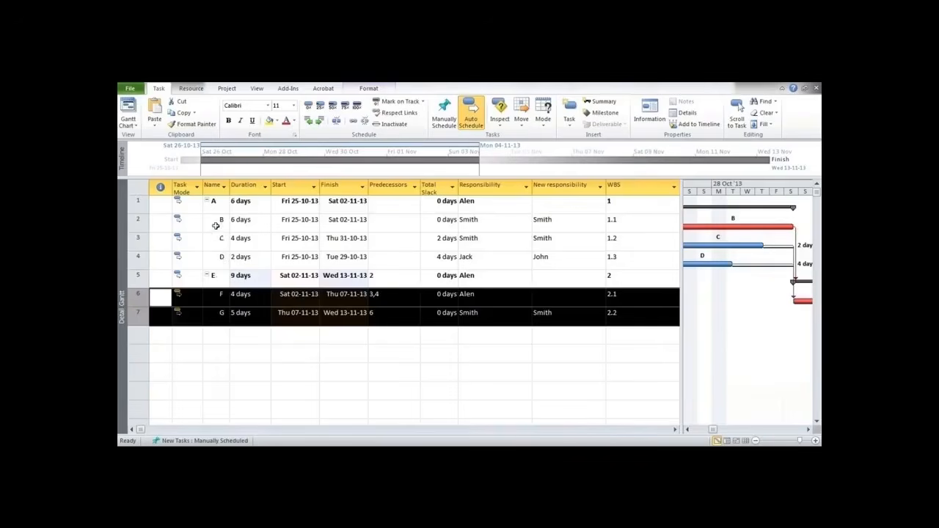
Indent tasks C and D one more level so they become subtasks of task B.
left_click_drag(138, 236, 137, 256)
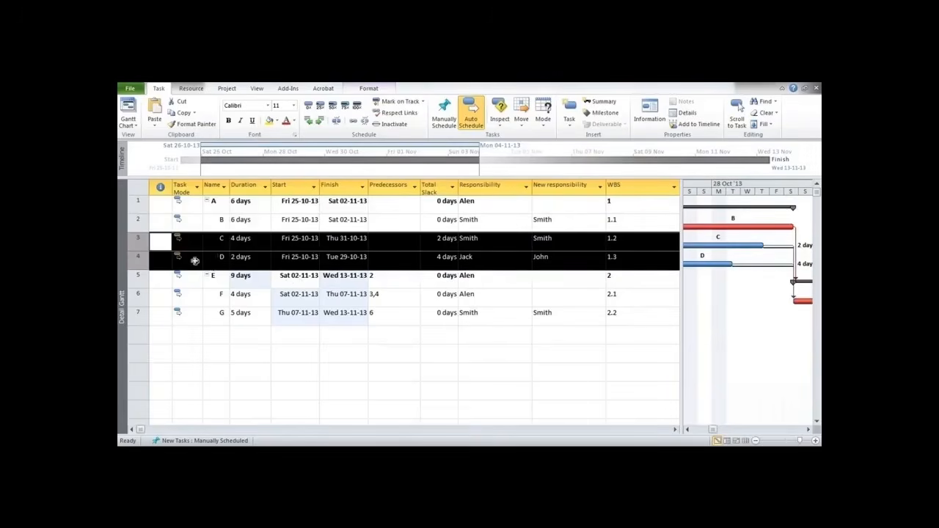
left_click(320, 120)
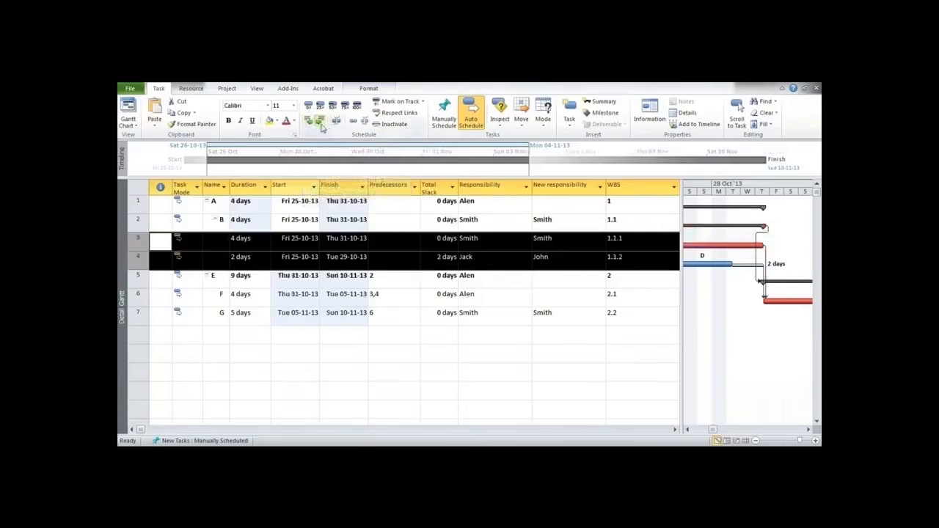
left_click(572, 334)
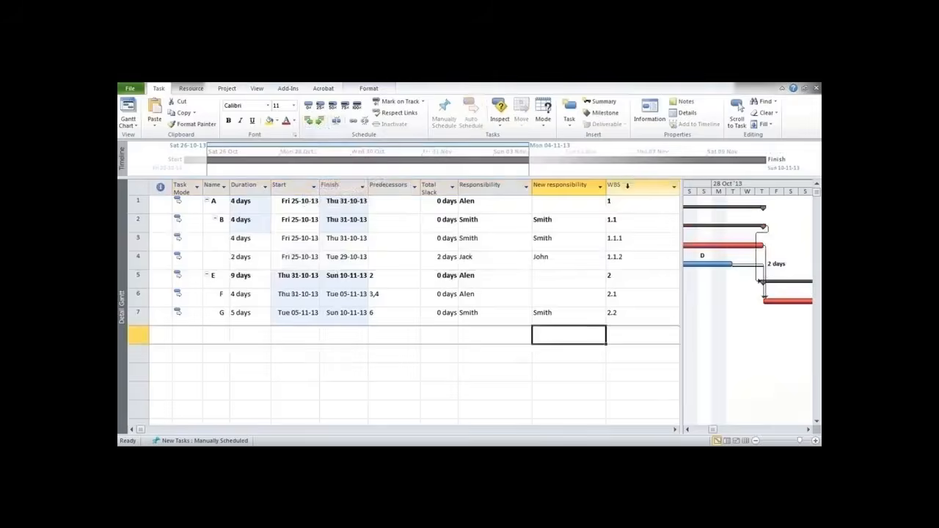
Move the WBS column in front of the Name column and narrow it to fit its codes.
left_click(628, 186)
left_click_drag(627, 190, 203, 187)
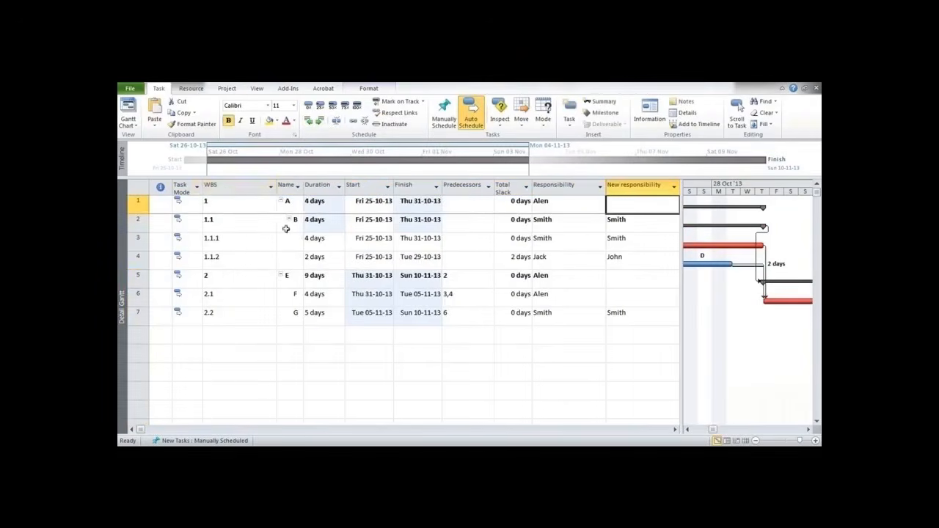
left_click_drag(279, 185, 230, 190)
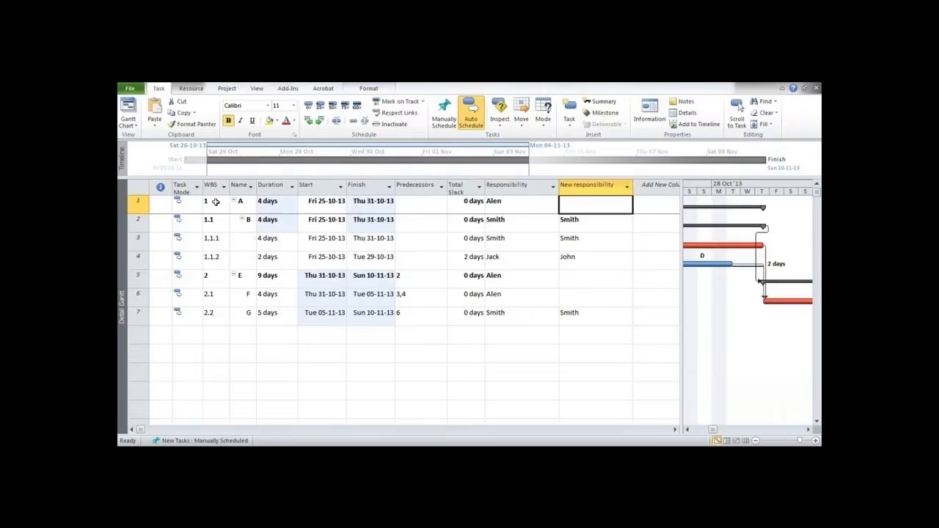
left_click(240, 202)
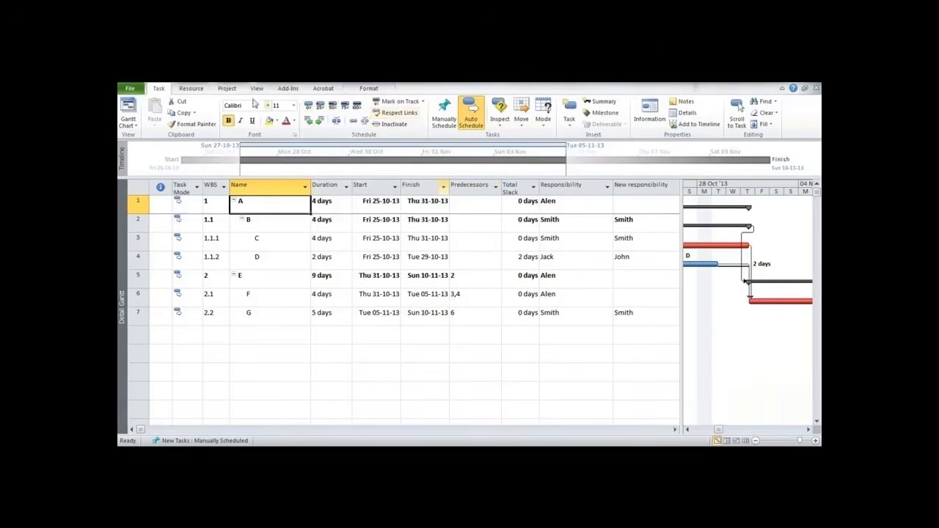
Review the Standard project calendar's working days and exceptions for October and November 2013.
left_click(224, 89)
left_click(292, 114)
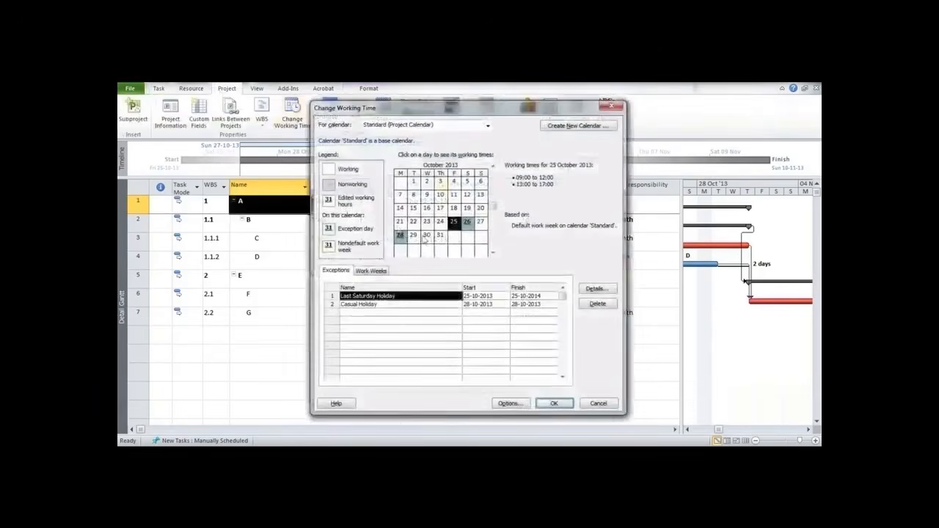
left_click(493, 253)
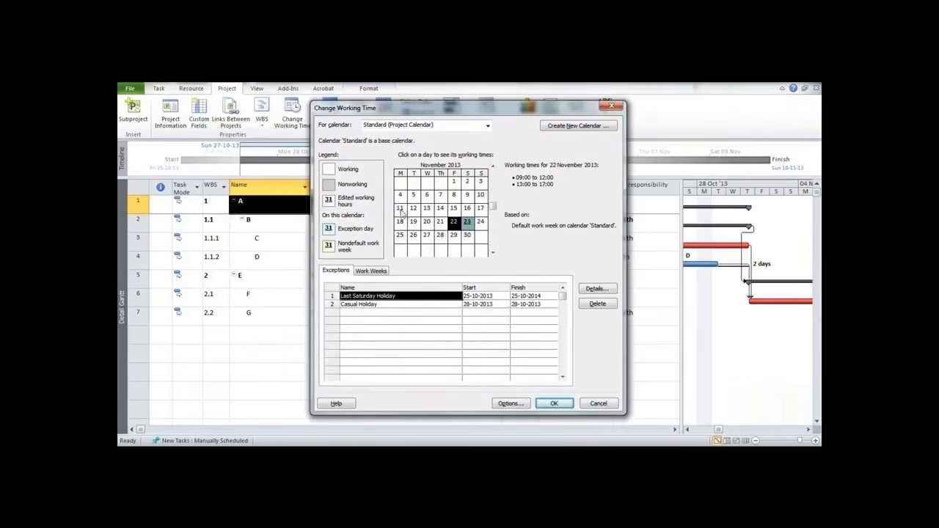
left_click(492, 166)
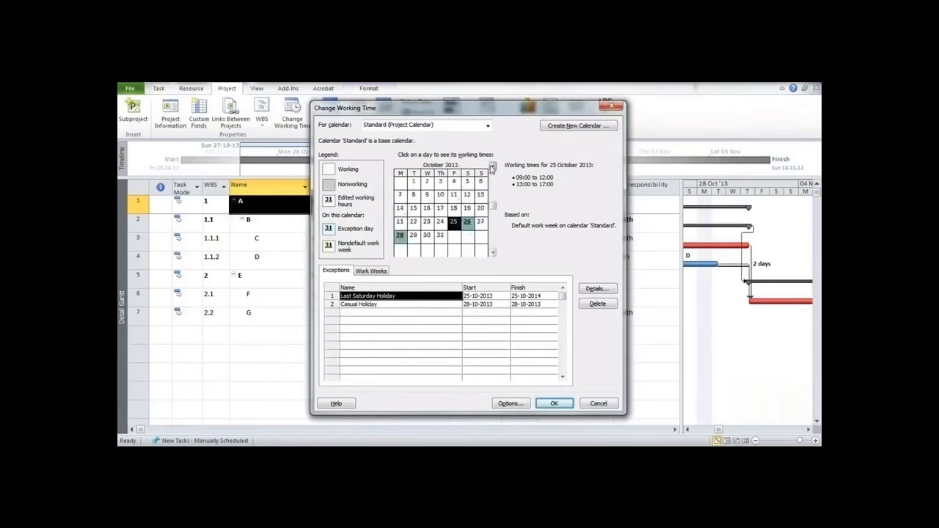
left_click(554, 404)
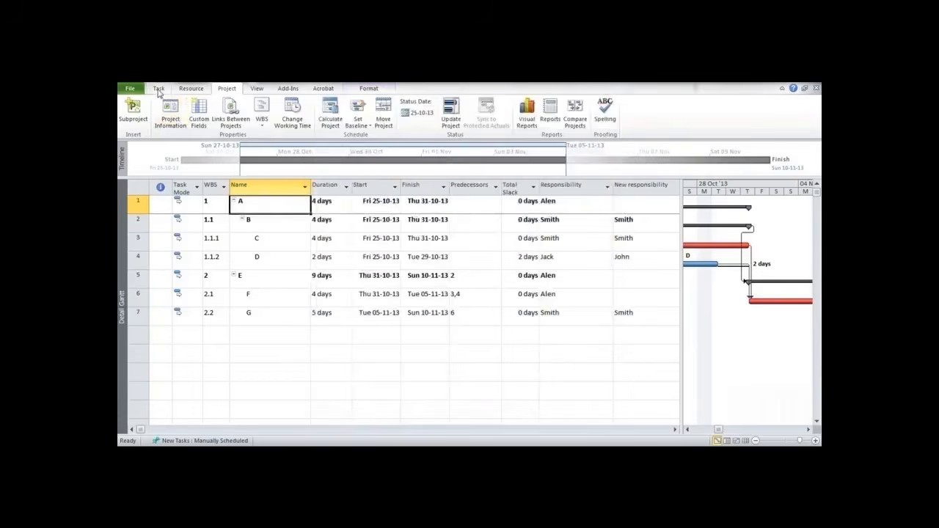
Start a new recurring task named Inspection above task A with a duration of 1d.
left_click(159, 89)
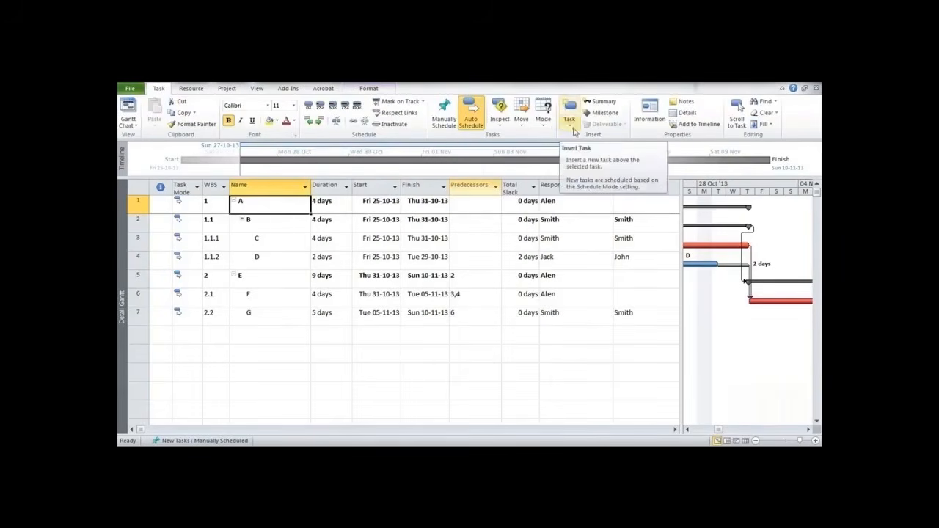
left_click(574, 128)
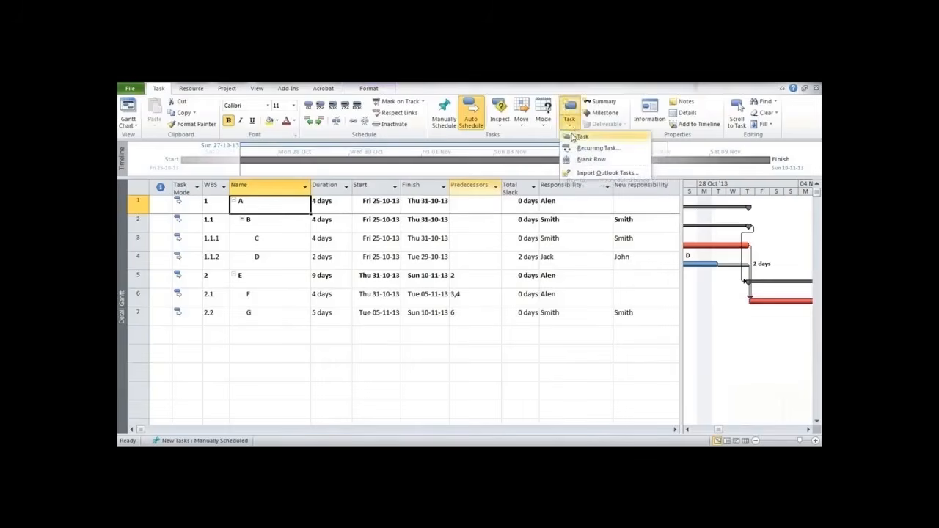
left_click(580, 148)
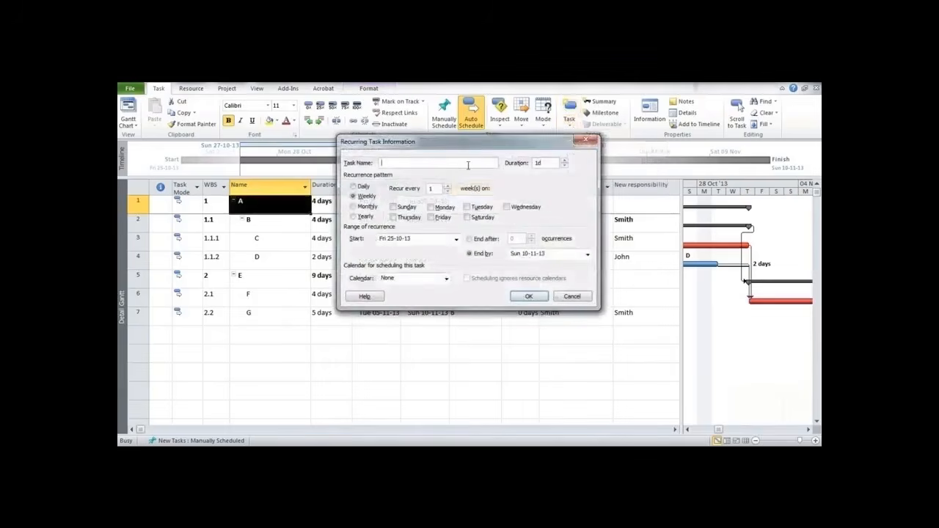
type("Inspection")
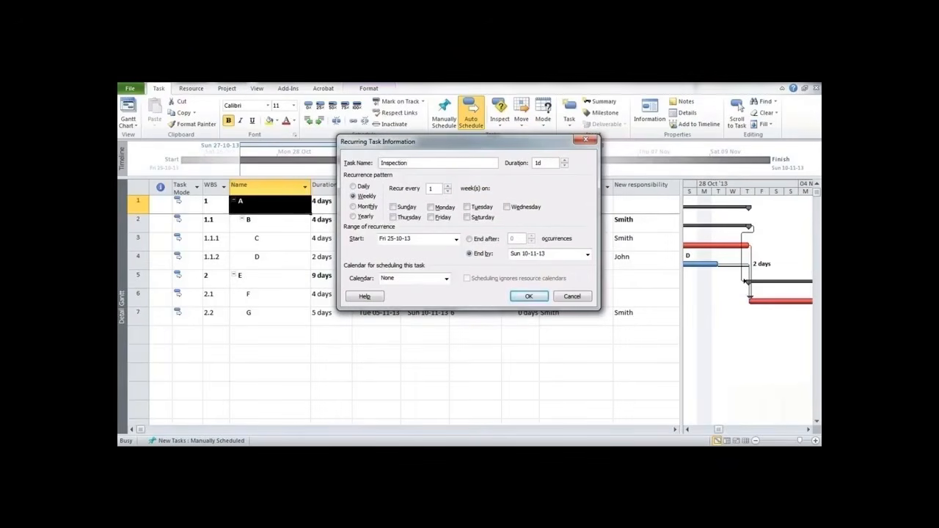
double_click(543, 163)
Set the Inspection task to recur weekly on Tuesday with an end-by date of Sun 10-11-13 and no task calendar, and create it.
left_click(360, 206)
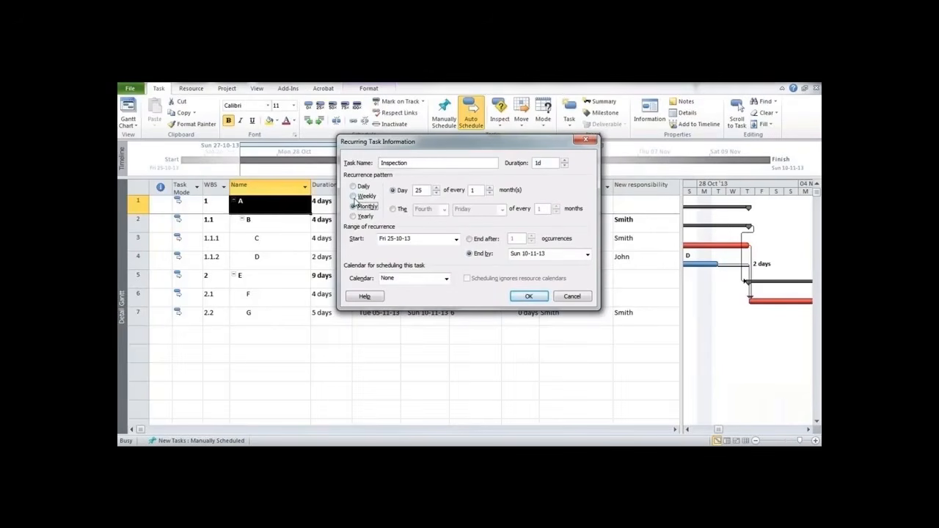
left_click(355, 197)
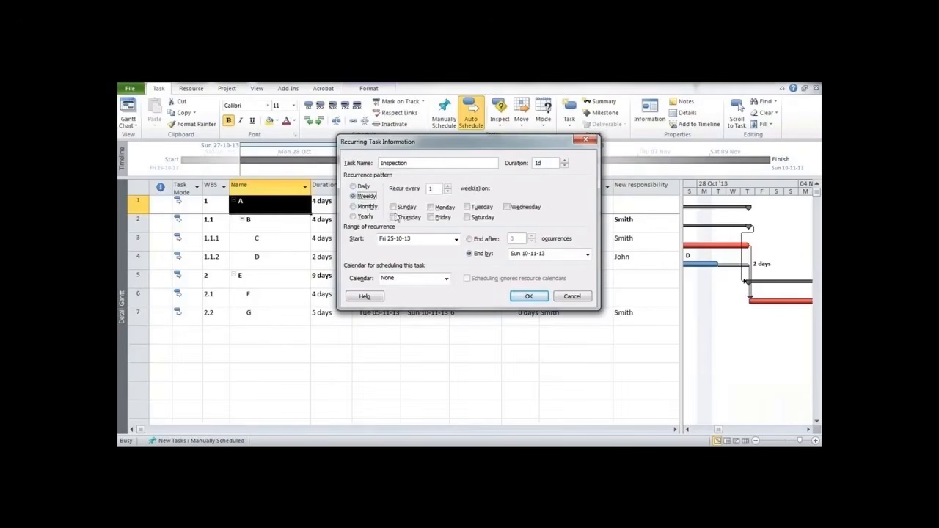
left_click(433, 189)
left_click(469, 209)
left_click(502, 257)
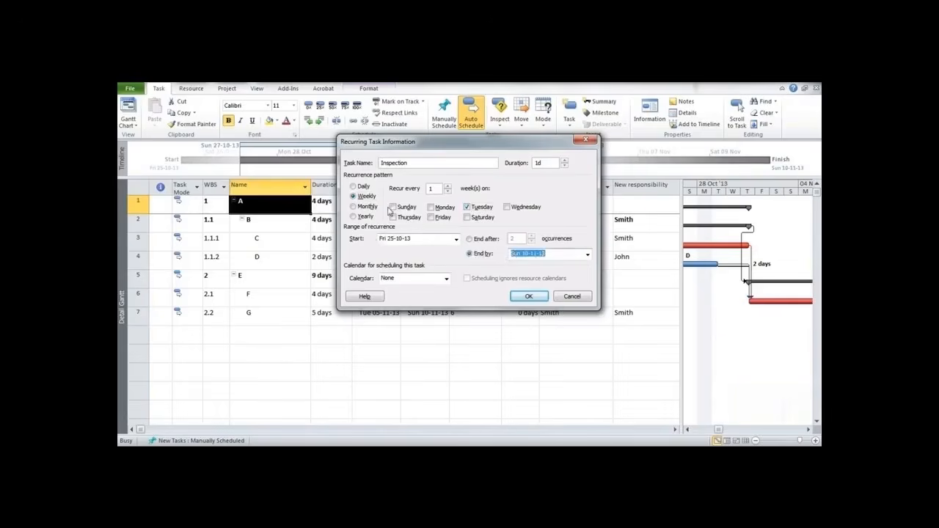
left_click(445, 280)
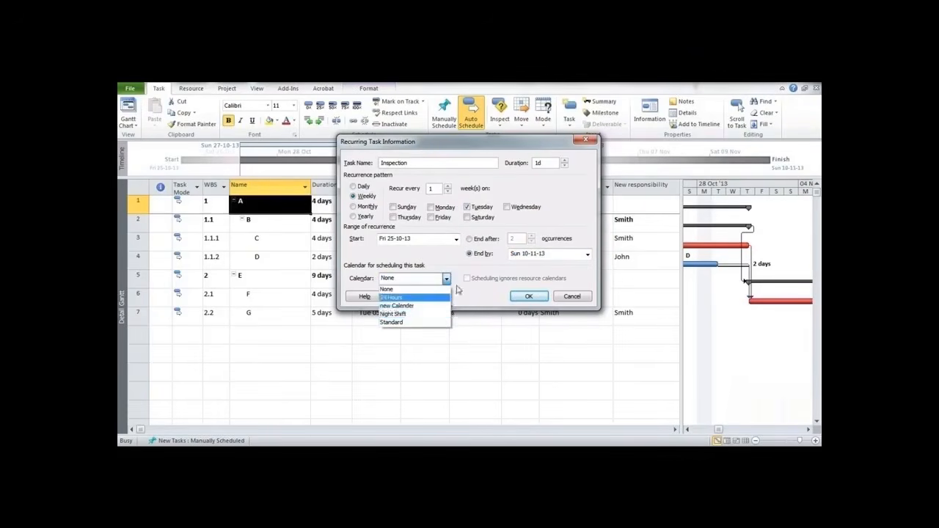
left_click(484, 296)
left_click(529, 297)
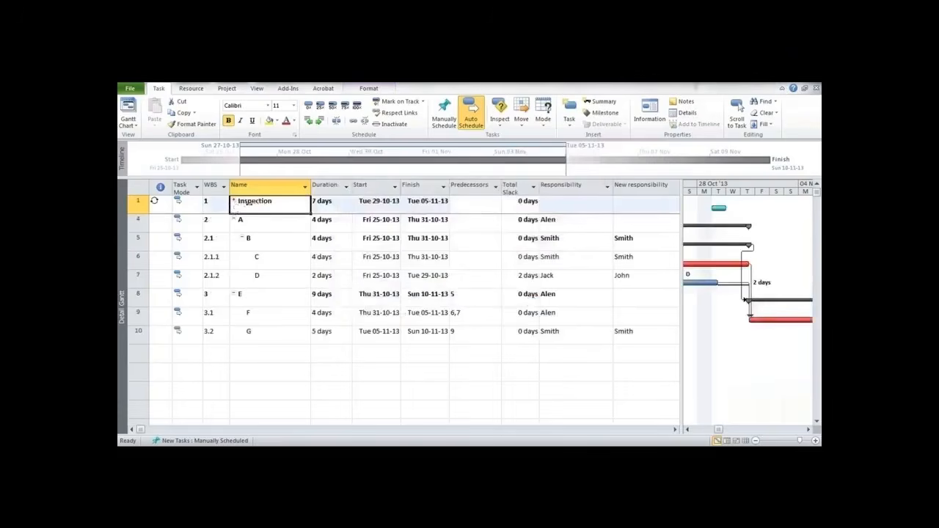
Expand the recurring Inspection task and review the durations, start dates and finish dates of its individual occurrences.
mouse_move(154, 204)
left_click(233, 201)
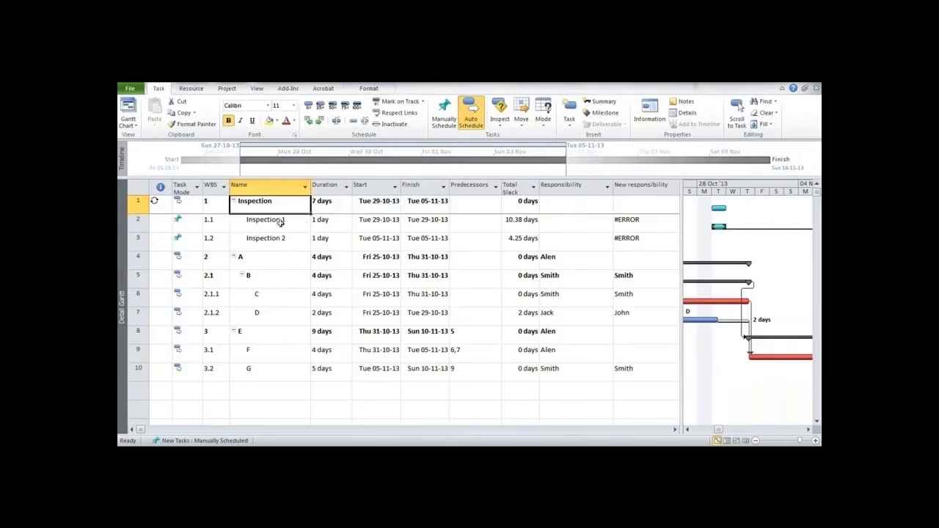
left_click_drag(272, 220, 417, 224)
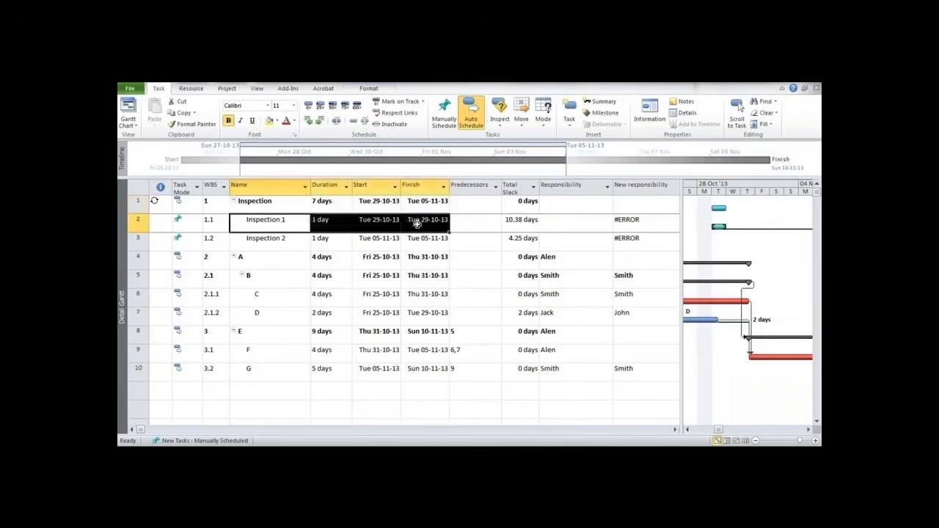
left_click_drag(288, 240, 413, 239)
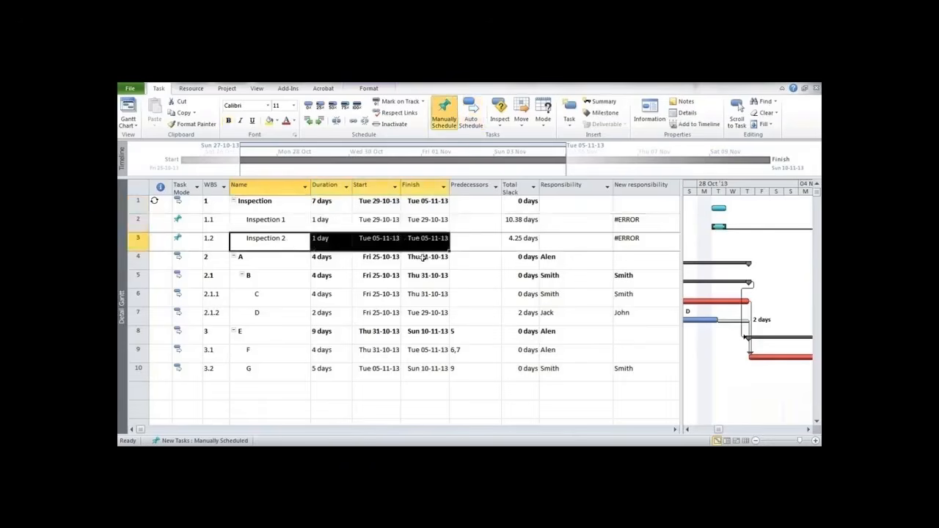
left_click(423, 257)
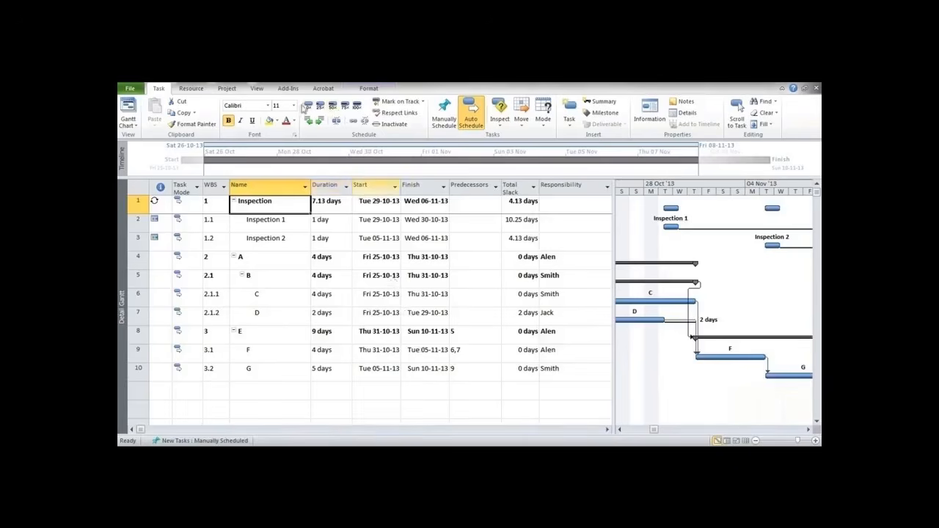
Group the task list by Critical, check the New responsibility column, and switch the grouping to Responsibility.
left_click(257, 89)
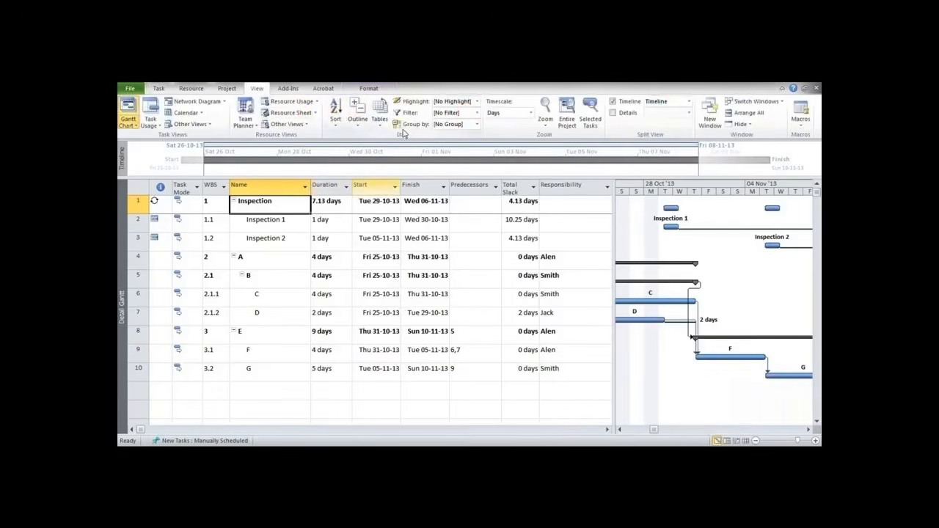
left_click(477, 126)
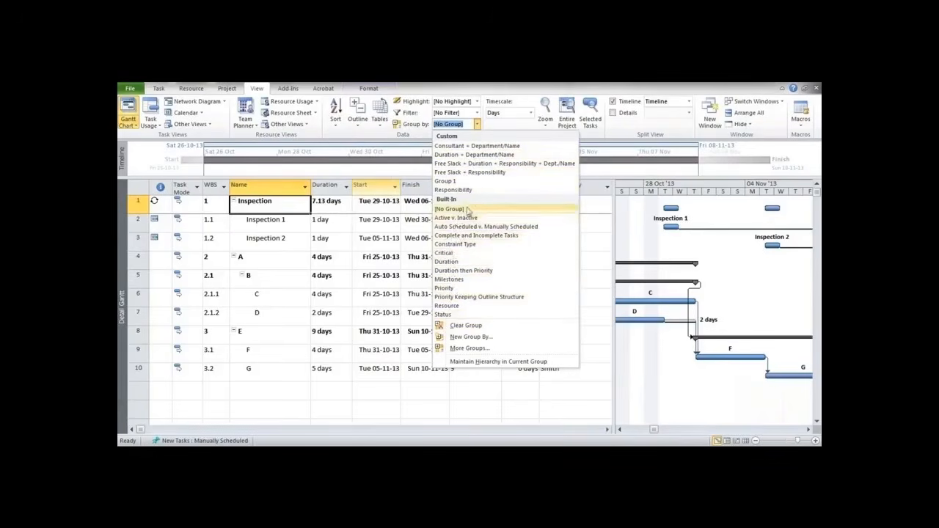
left_click(487, 256)
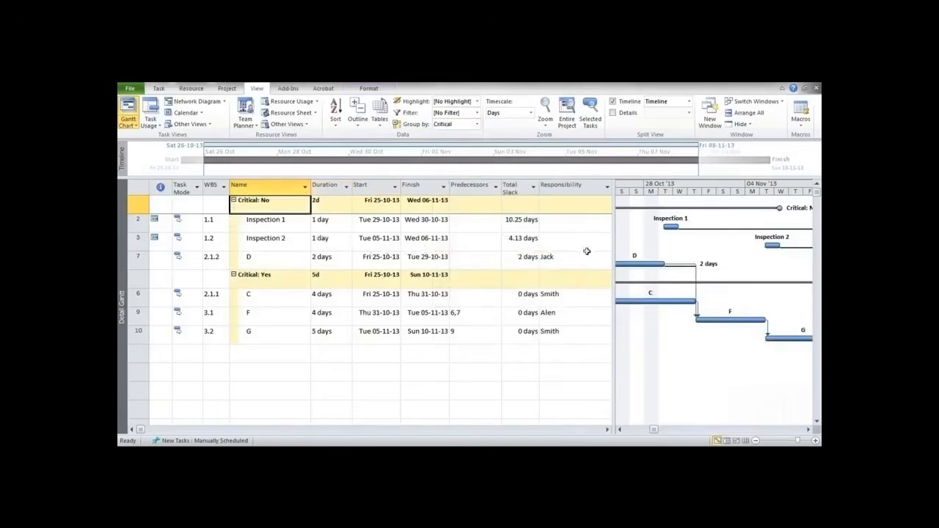
left_click_drag(612, 248, 719, 261)
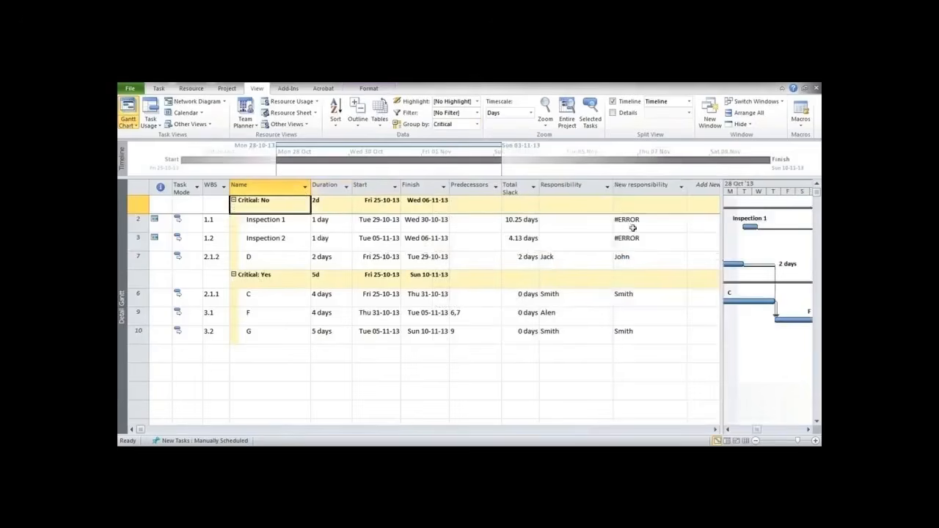
left_click_drag(719, 242, 569, 251)
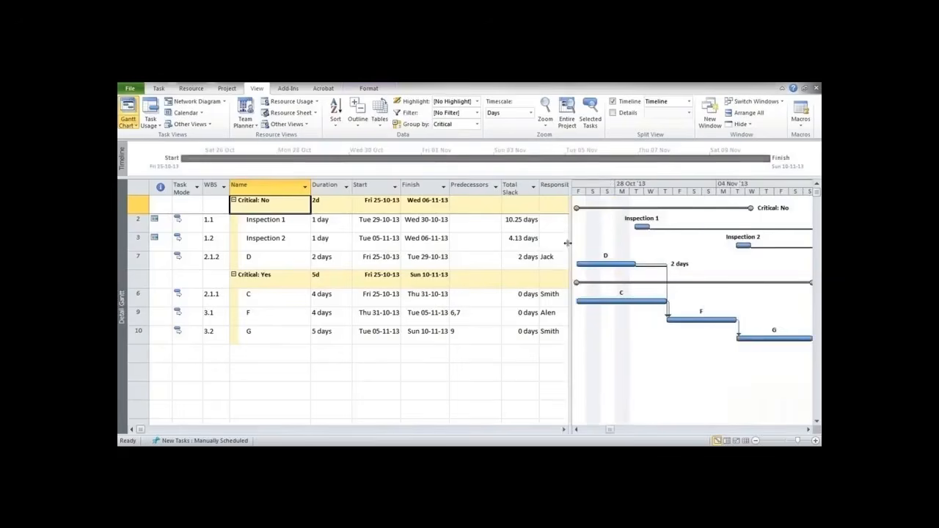
left_click(479, 126)
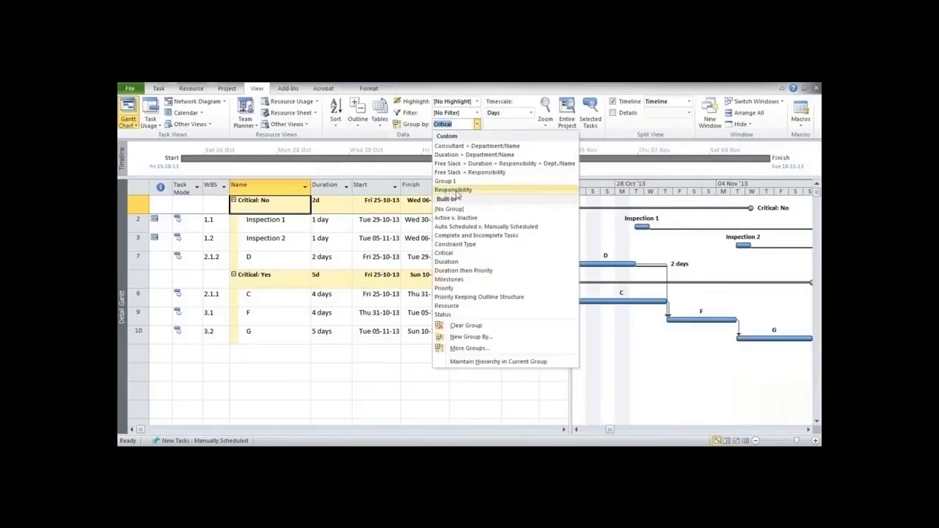
left_click(457, 192)
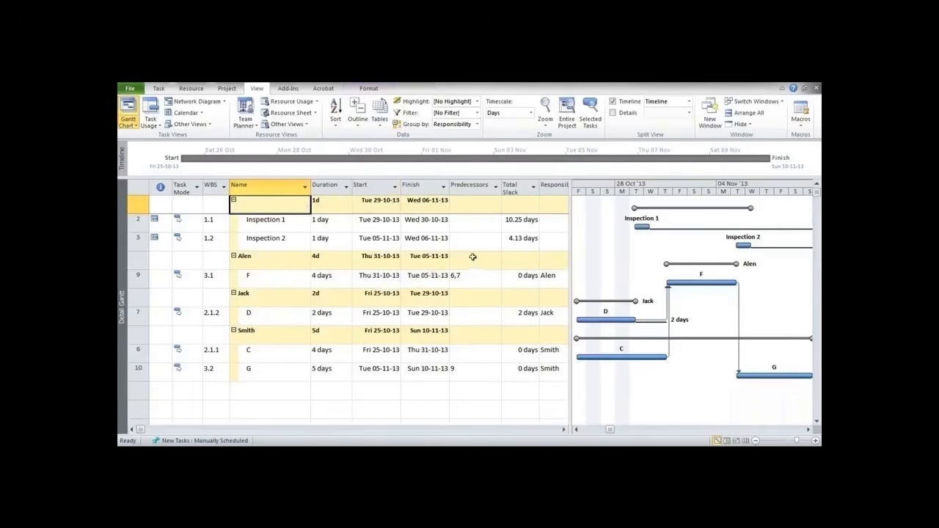
Define a new group named Responsibility+Critical with Responsibility as its first grouping field.
left_click(478, 125)
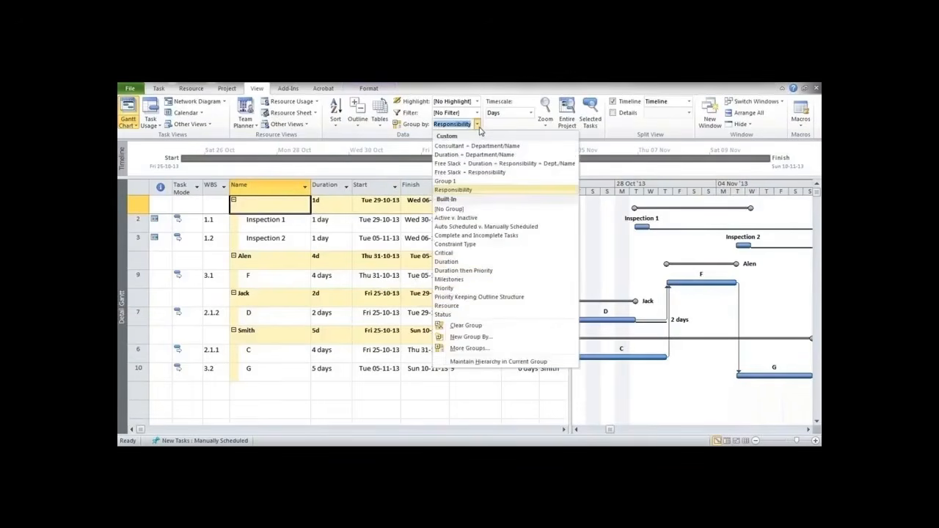
left_click(469, 337)
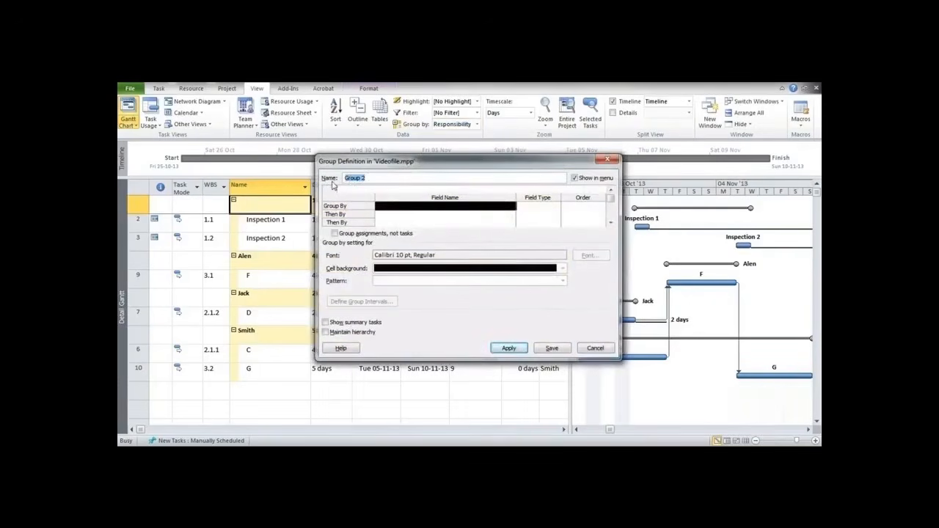
type("Responsibility +Critical")
left_click(501, 208)
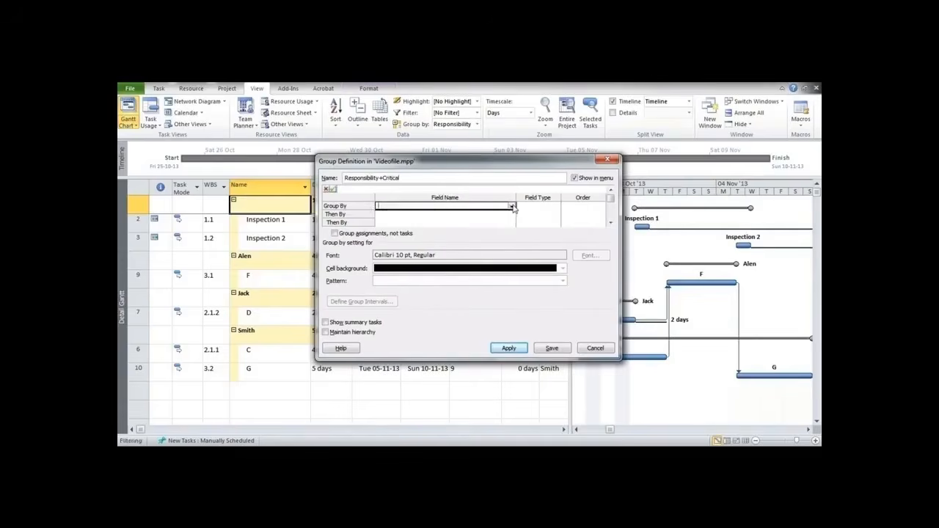
left_click(511, 206)
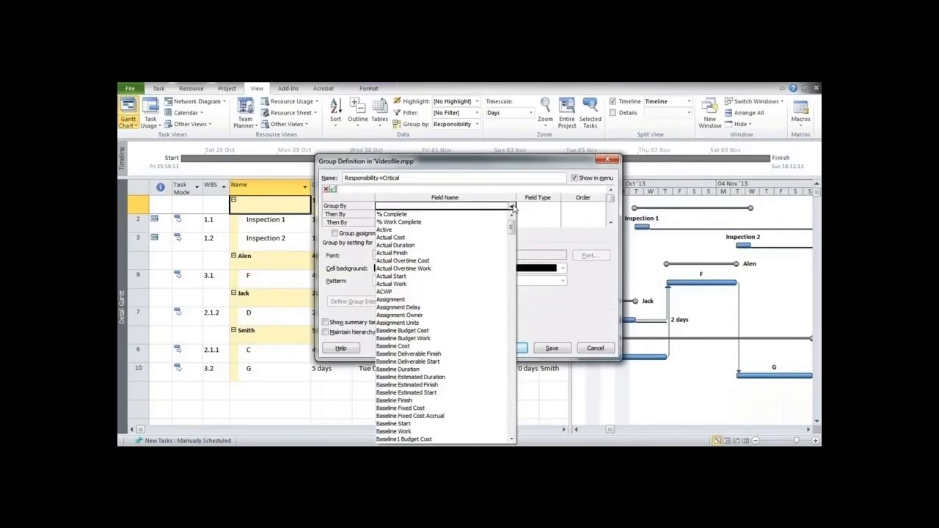
type("Recurring")
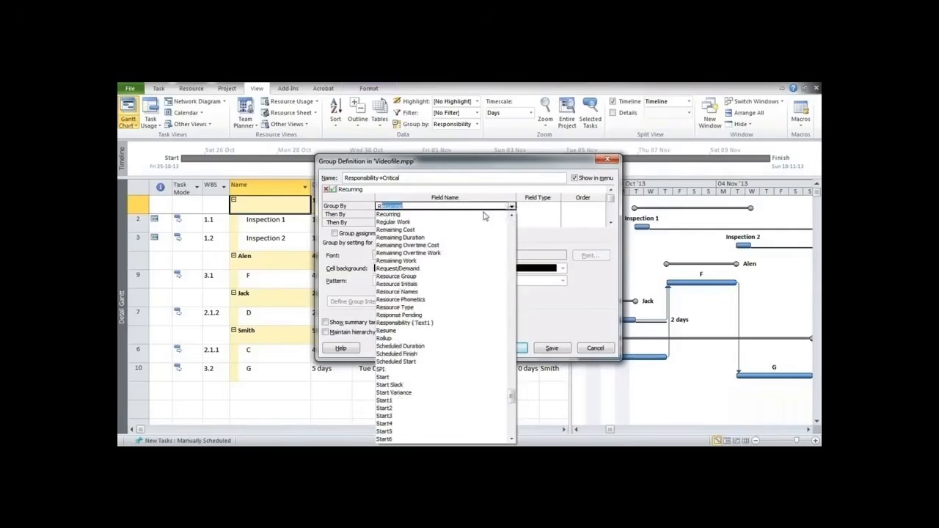
left_click(420, 323)
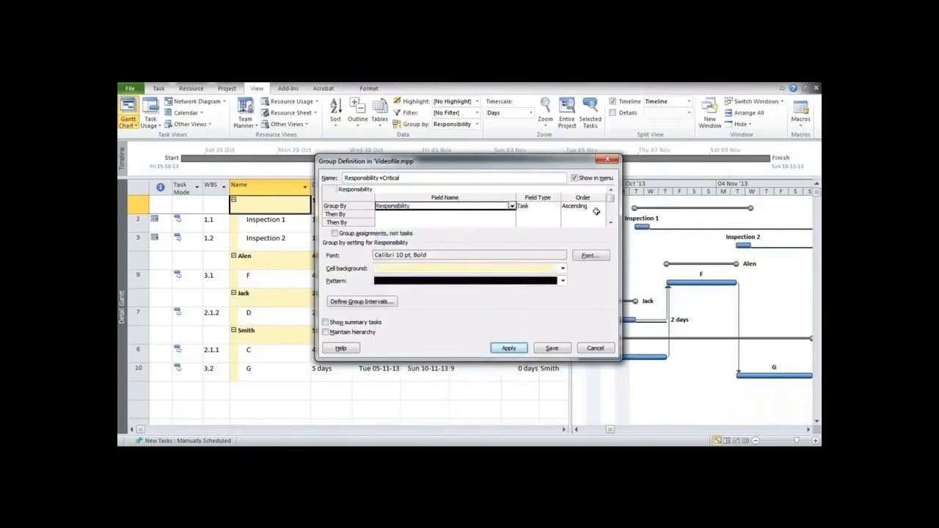
Add Total Slack as the second grouping field of the new group and apply the group to the task list.
left_click(511, 215)
left_click(513, 215)
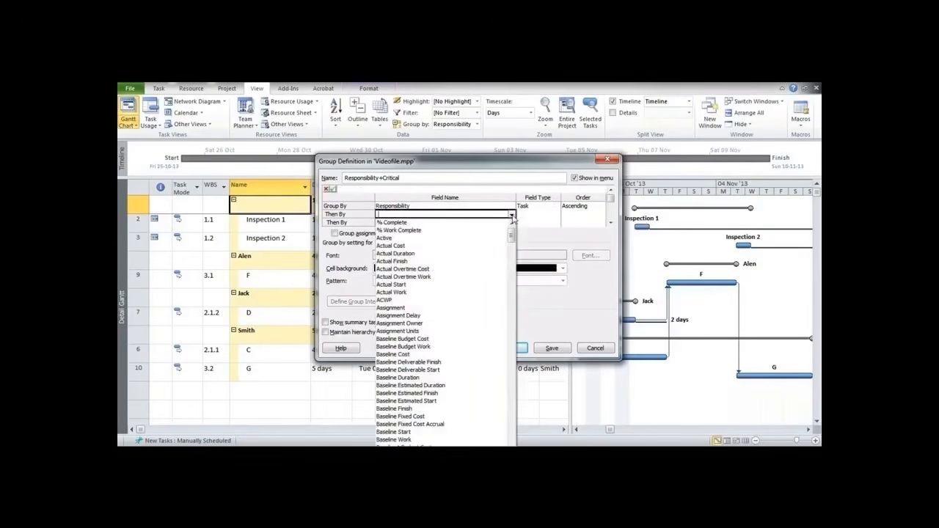
type("t")
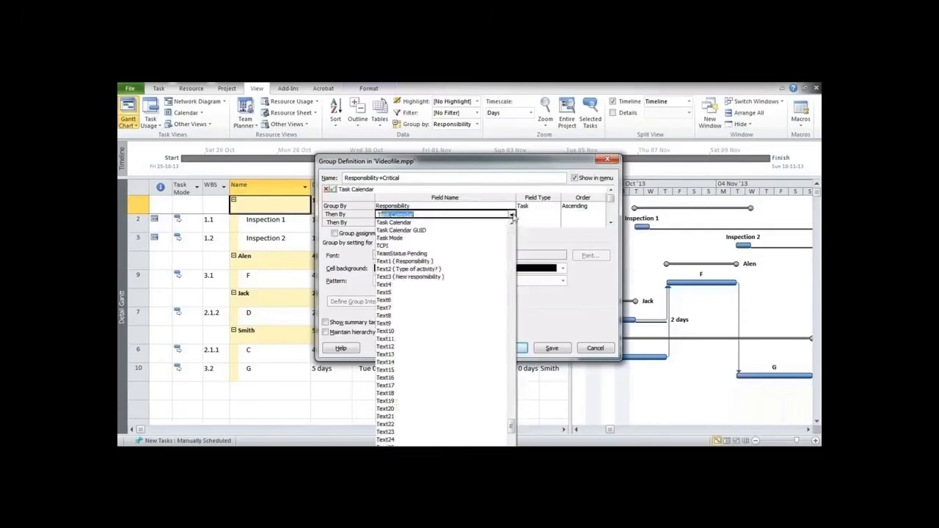
type("otal Slack")
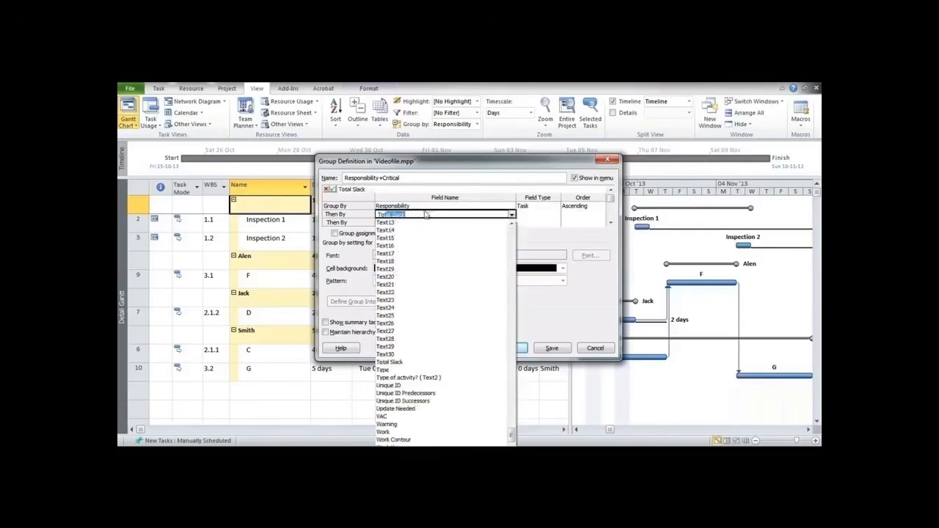
left_click(396, 362)
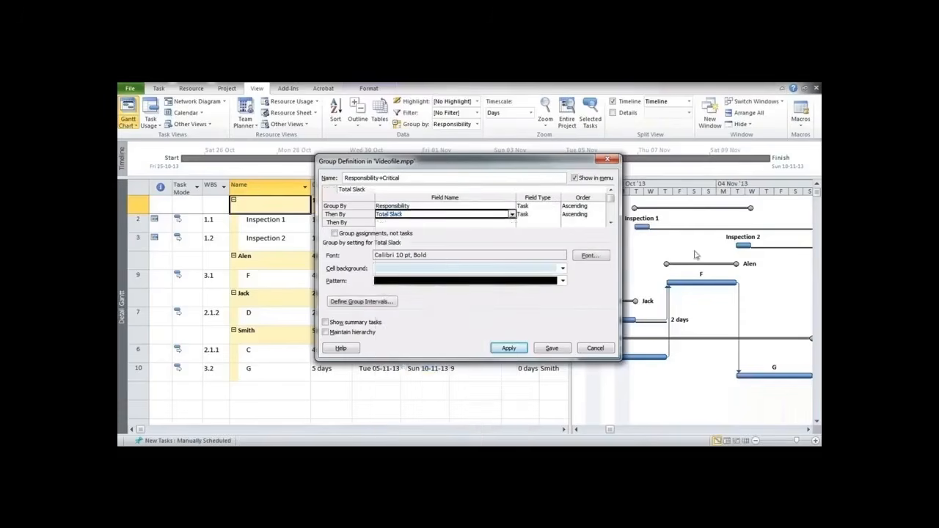
left_click(510, 348)
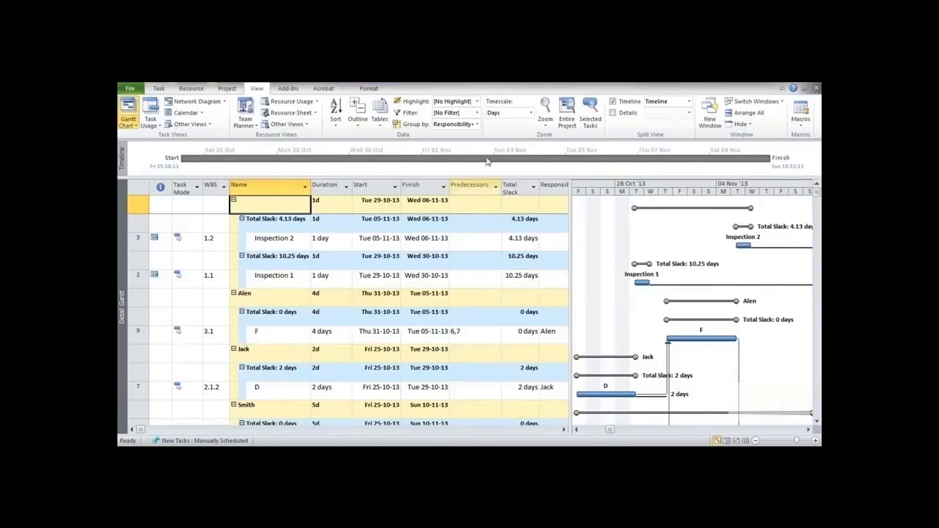
Remove the grouping from the task list and filter it to show only Critical tasks.
left_click(478, 125)
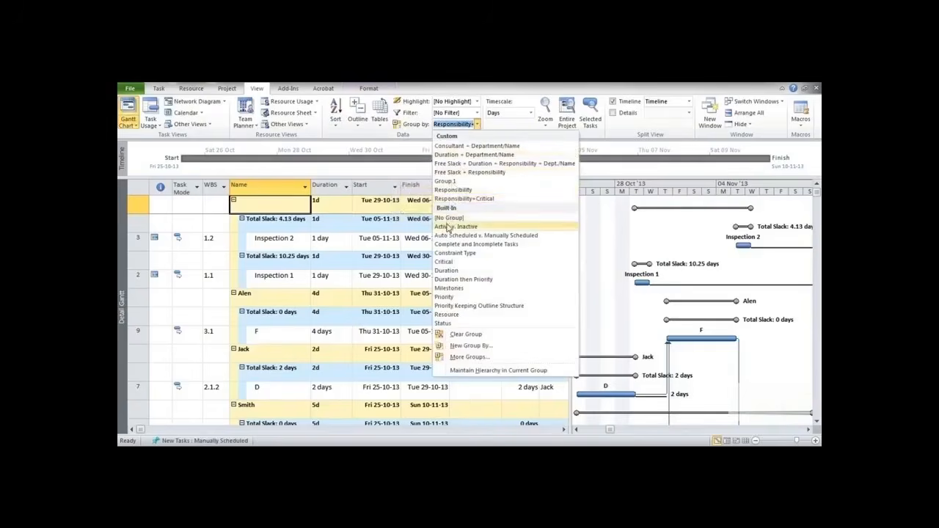
left_click(448, 217)
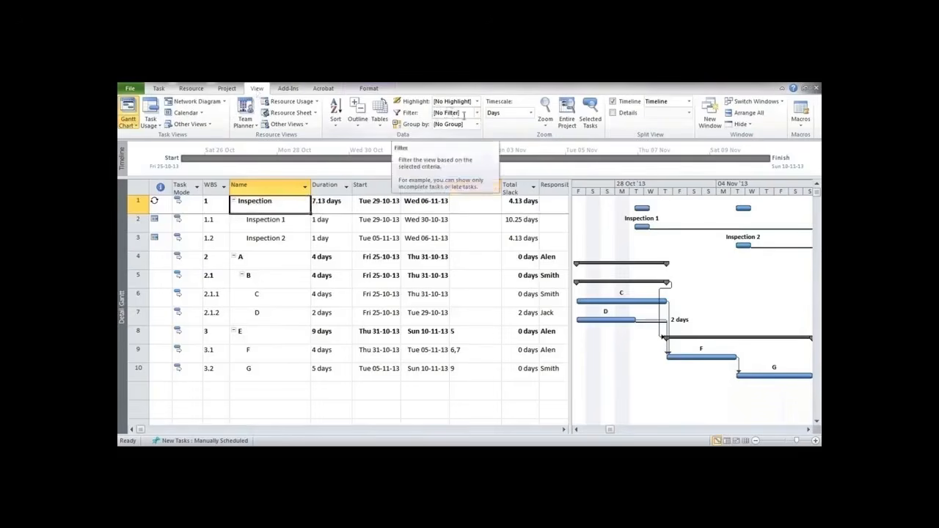
left_click(477, 113)
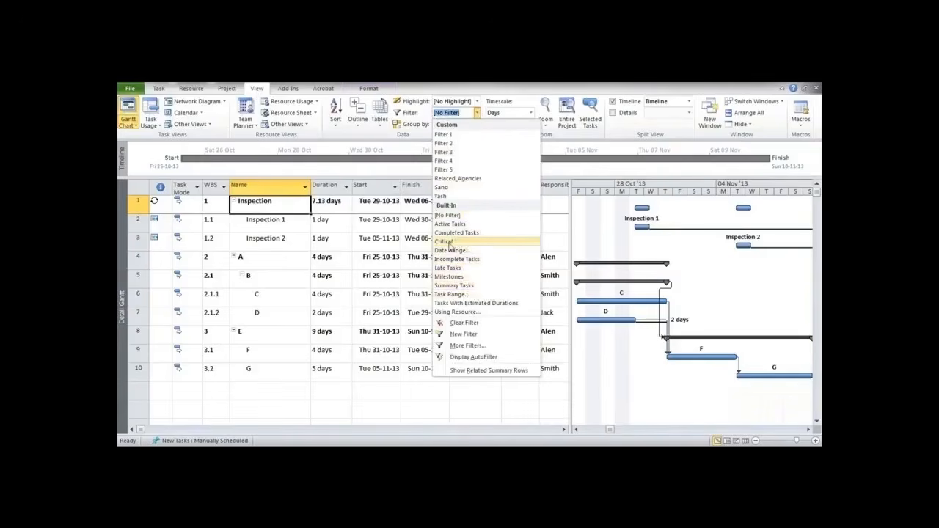
left_click(445, 242)
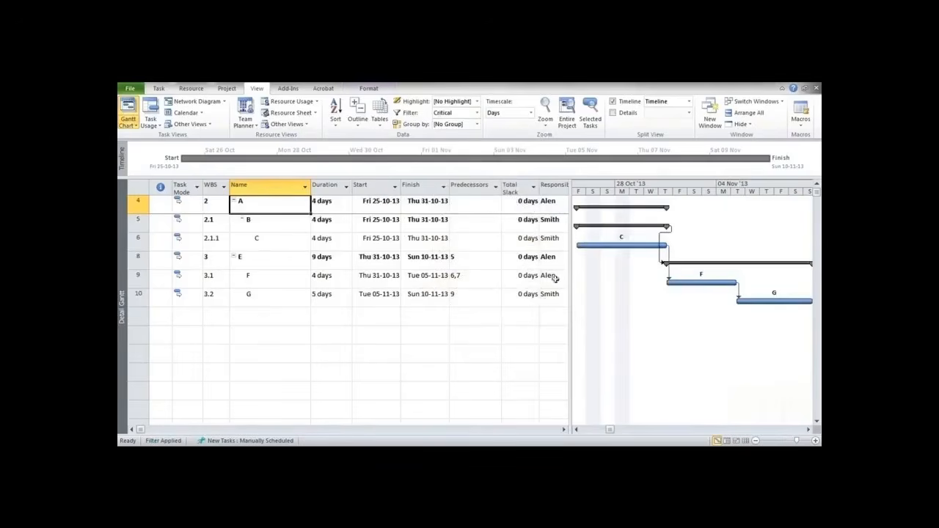
Filter the task list by date range to show tasks falling after 27 October 2013 and before 1 November 2013.
left_click(477, 113)
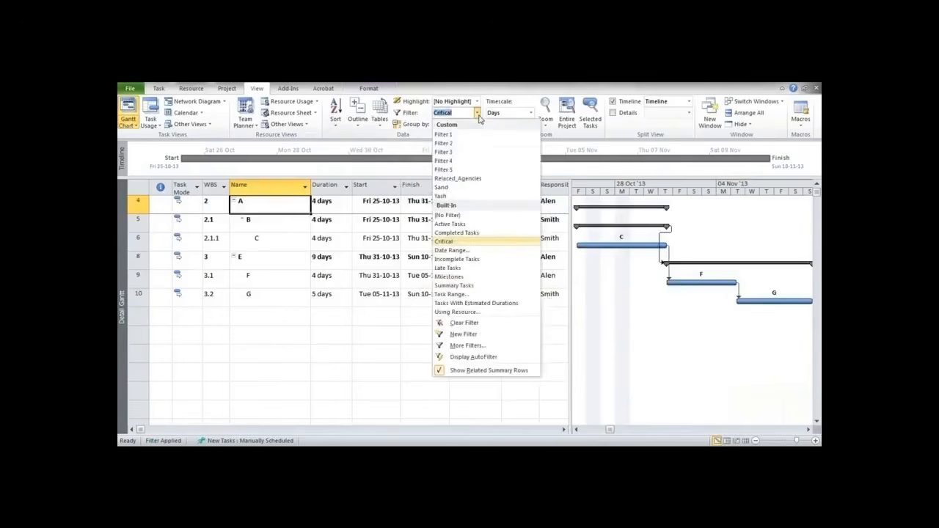
left_click(464, 250)
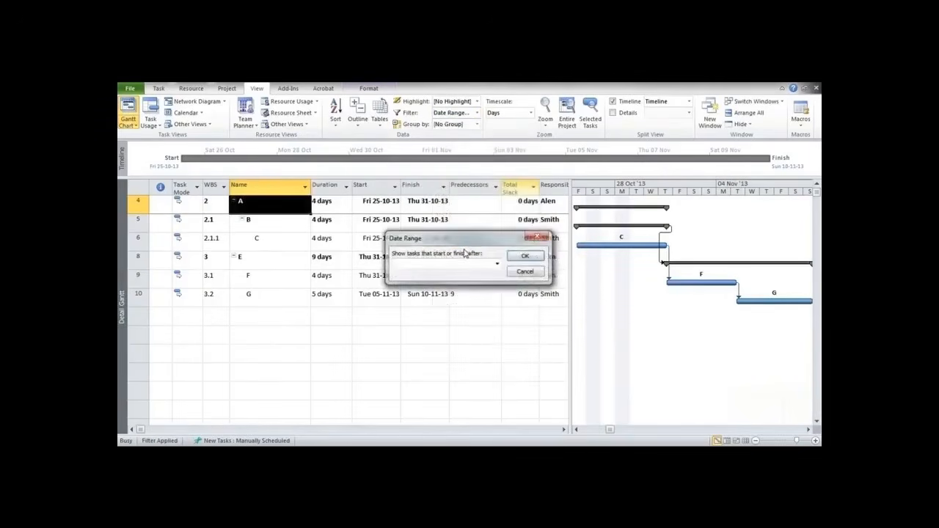
left_click_drag(439, 242, 428, 237)
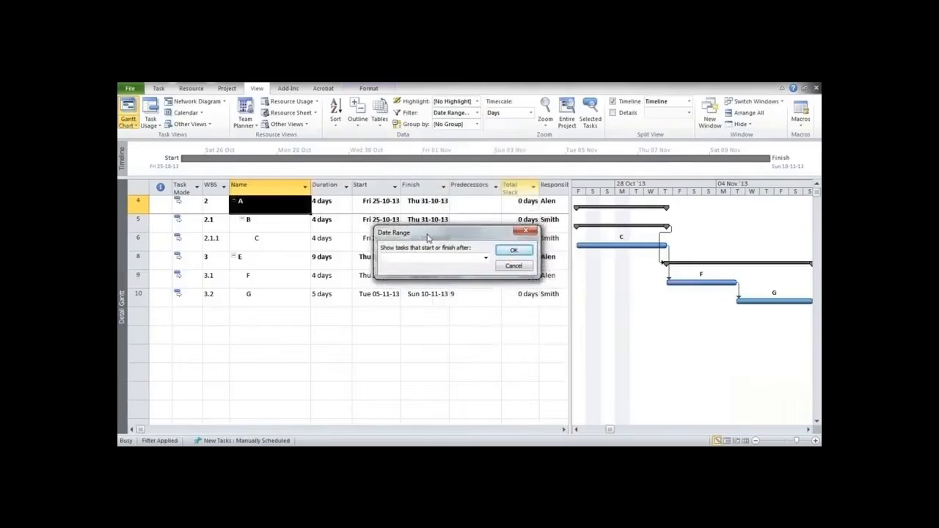
left_click(485, 259)
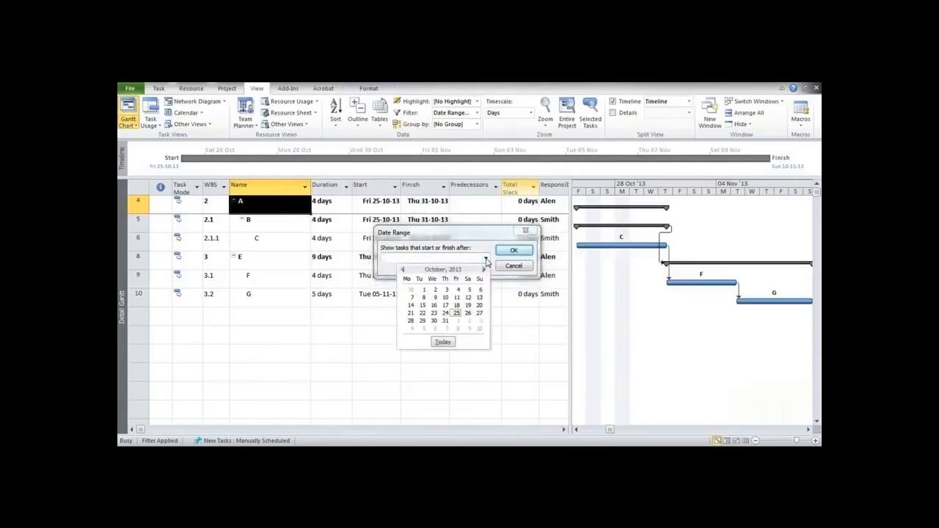
left_click(479, 314)
left_click(514, 253)
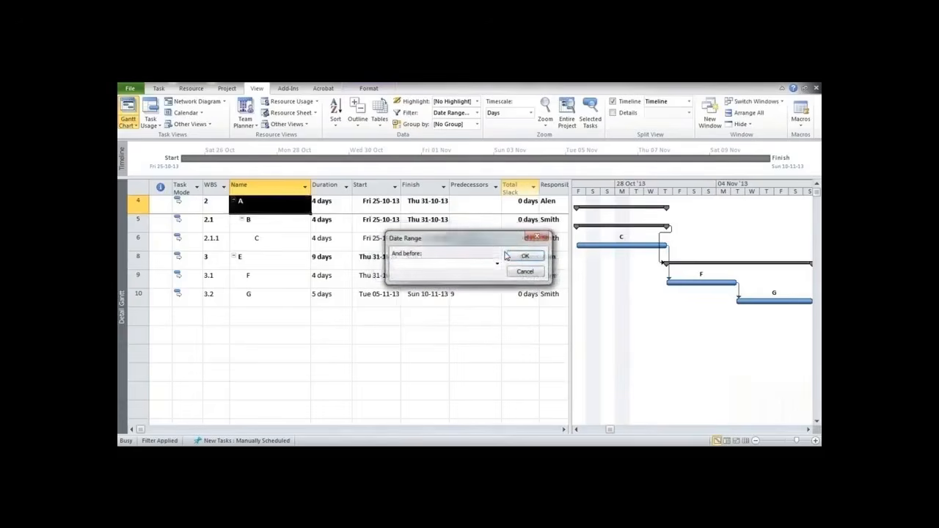
left_click(496, 264)
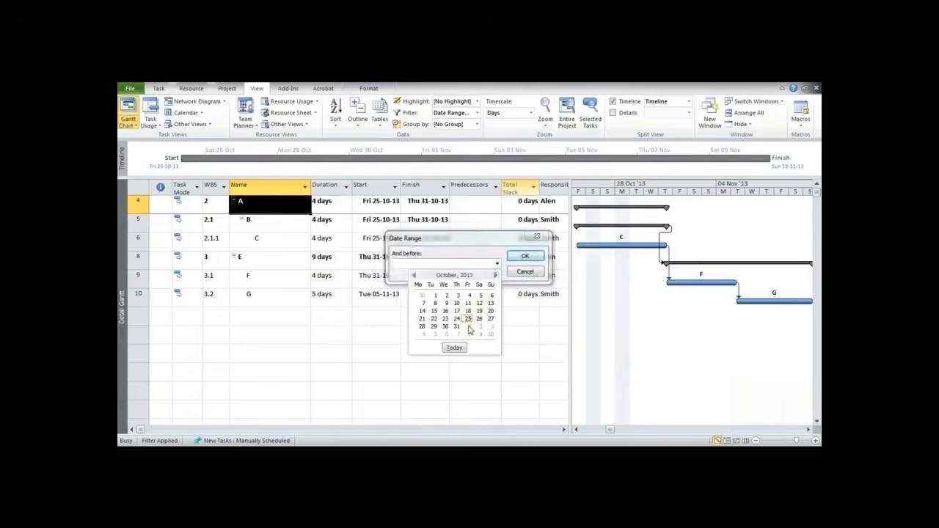
left_click(496, 275)
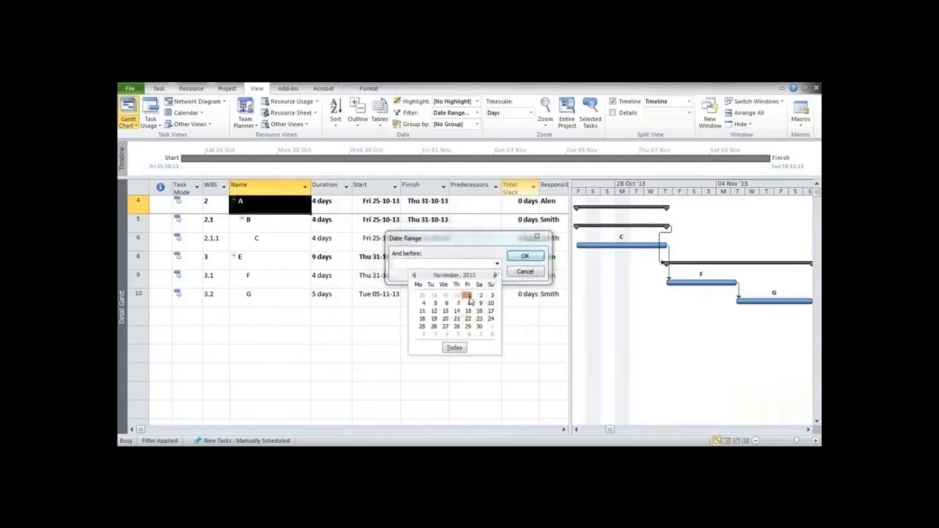
left_click(468, 296)
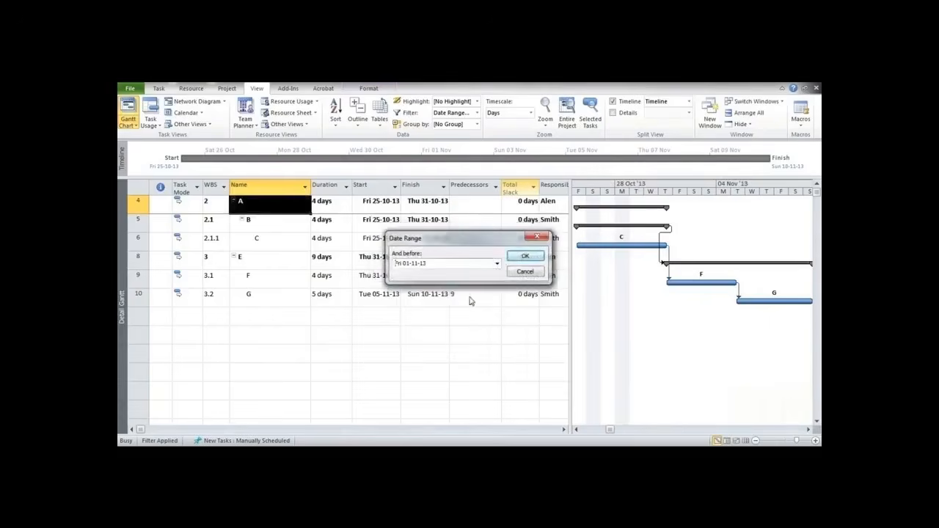
left_click(523, 257)
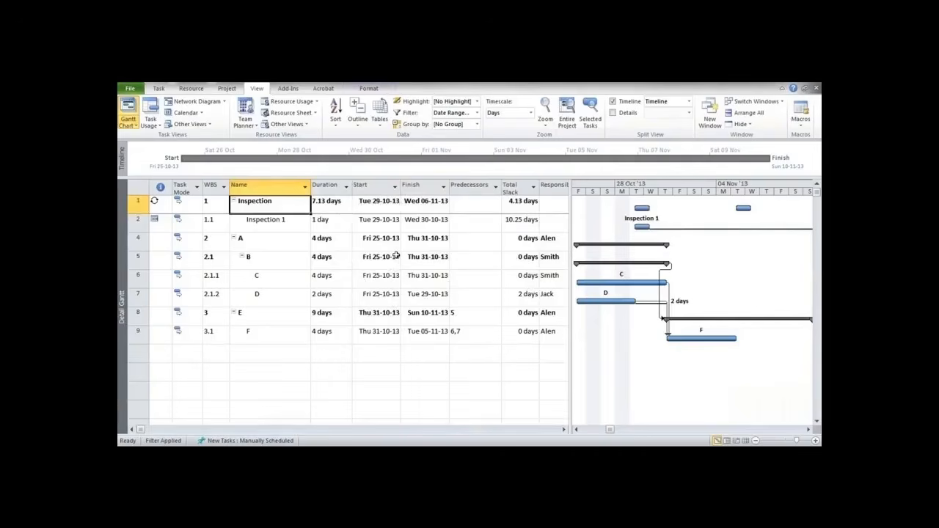
Define a new filter named New Interactive filter with Responsibility as the field of its first condition.
left_click(477, 114)
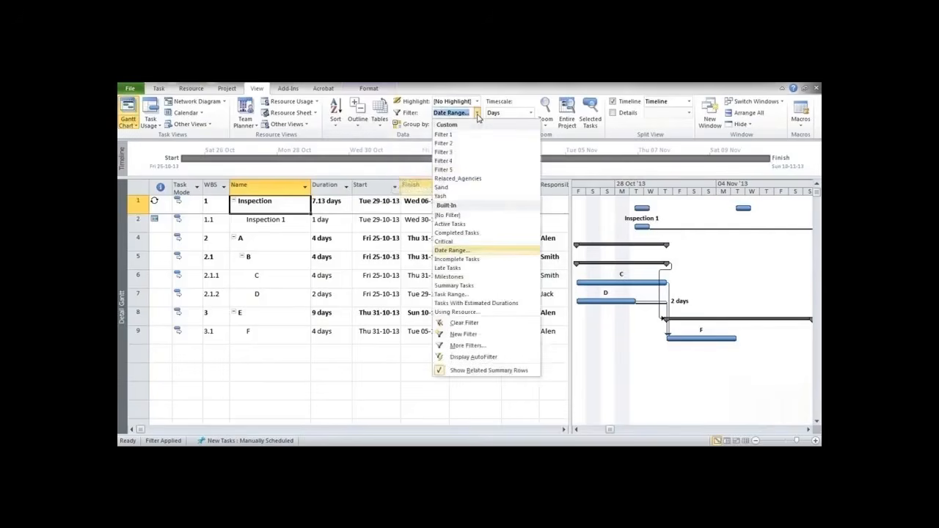
left_click(471, 336)
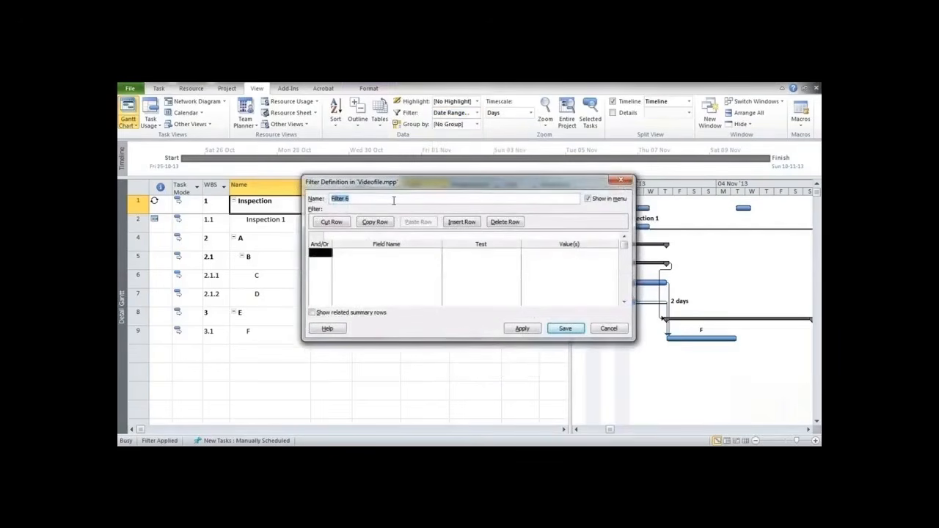
type("New Interactive filter")
left_click(387, 252)
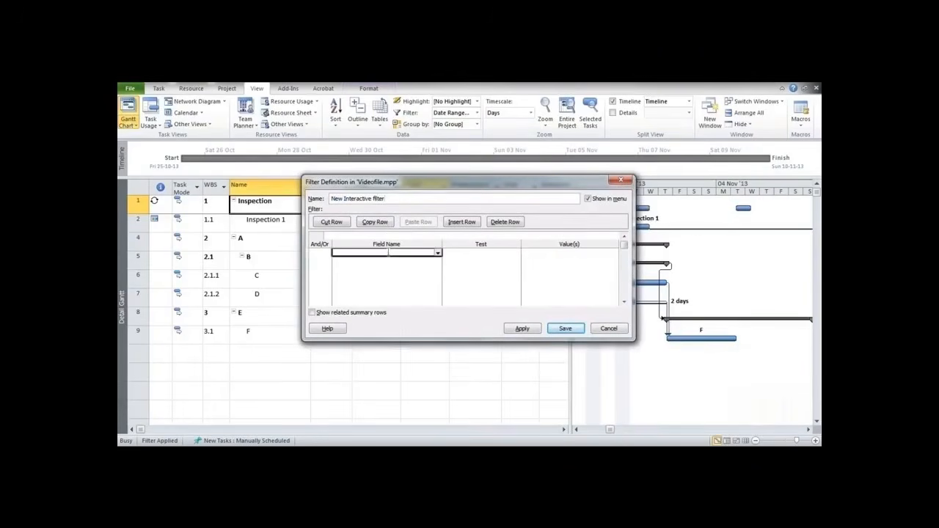
left_click(439, 257)
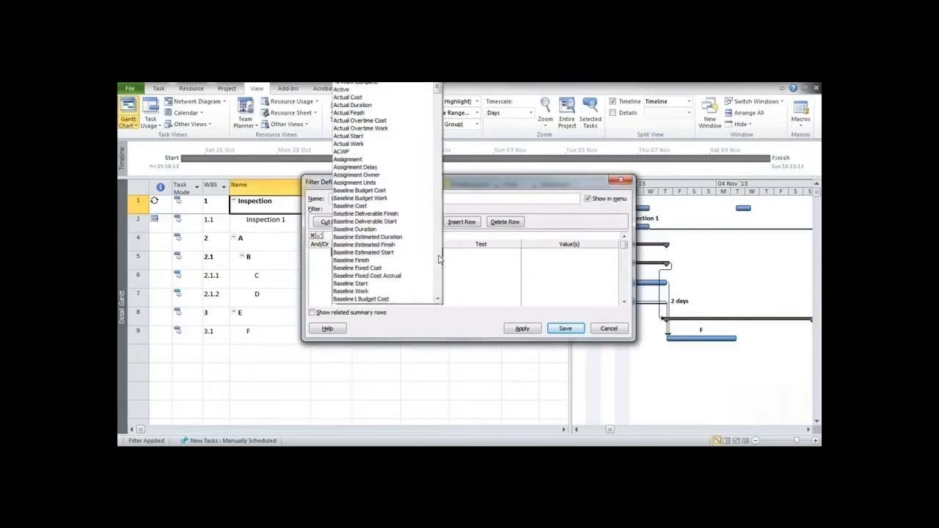
scroll(438, 259, "down", 10)
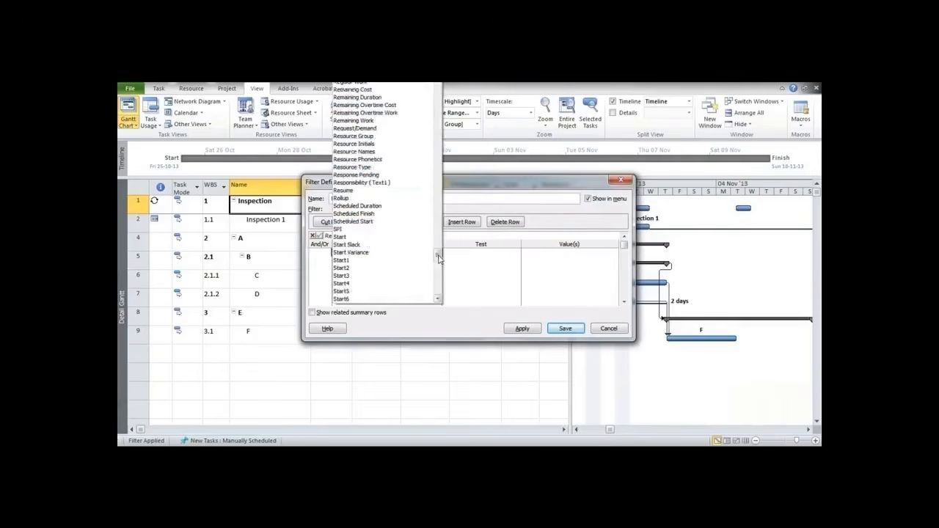
left_click(369, 182)
Make the Responsibility condition test for equals against the interactive prompt "Who is responsible:"?
left_click(461, 252)
left_click(517, 253)
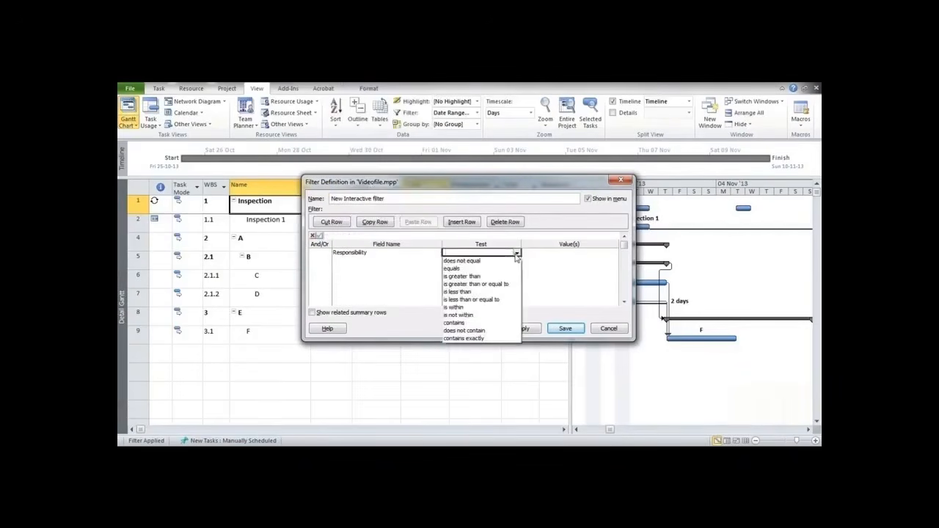
left_click(453, 268)
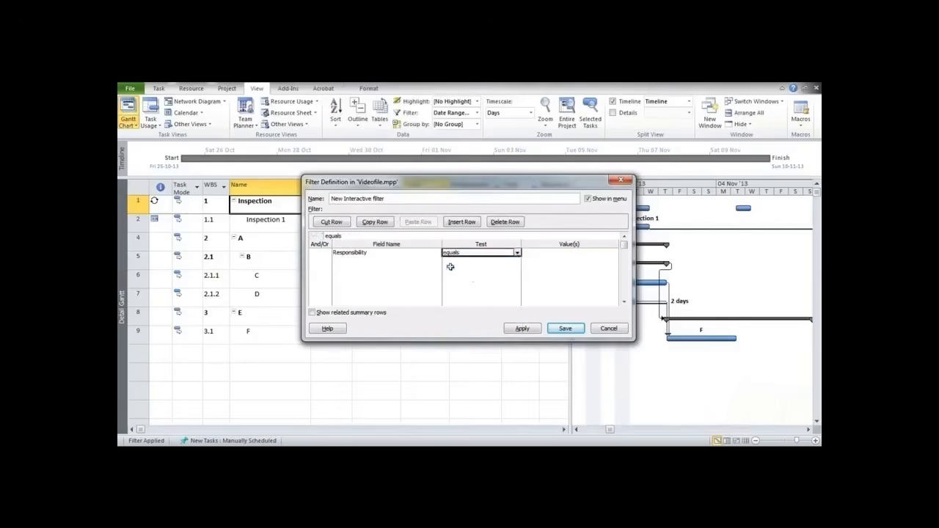
left_click(534, 255)
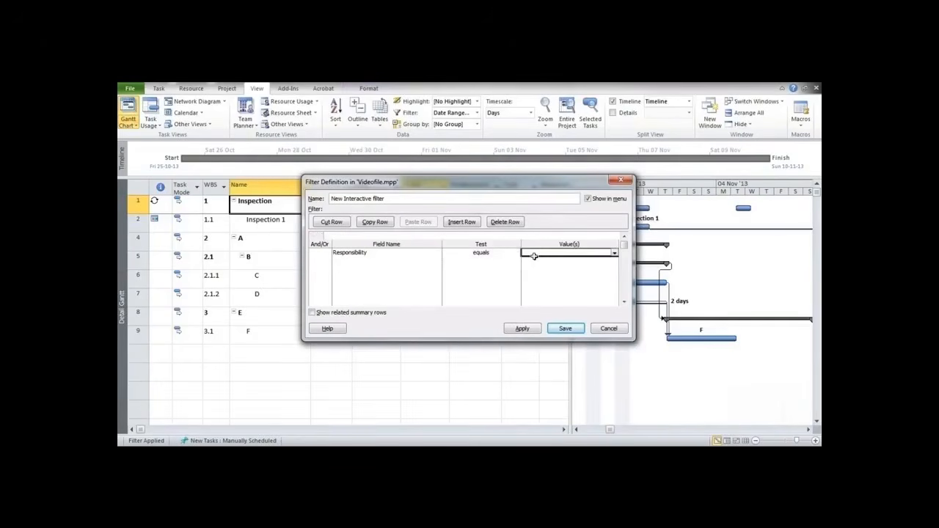
type("\"")
type("WH")
type("ho is res")
type("ponsible:\"?")
Add a second condition to the filter, joined with And, using the Total Slack field.
left_click(323, 261)
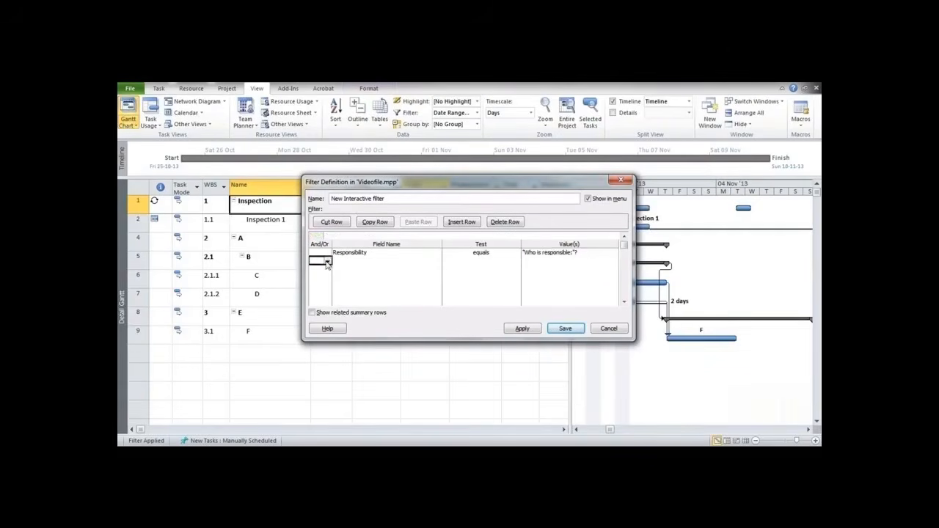
left_click(328, 262)
left_click(322, 269)
left_click(347, 264)
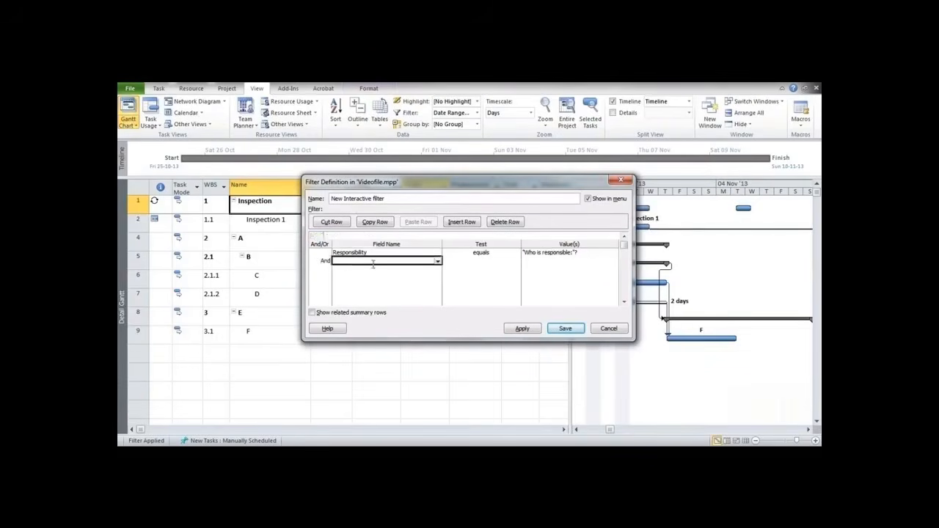
left_click(438, 264)
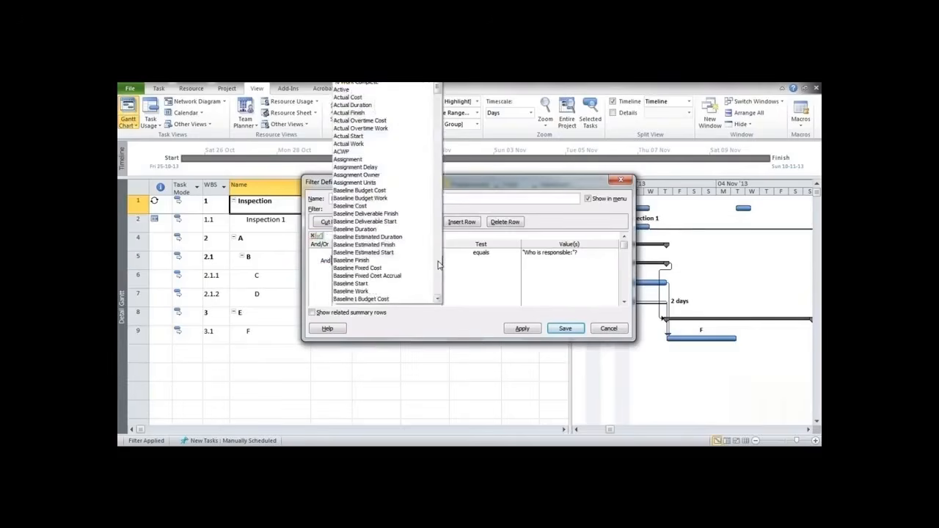
left_click(438, 264)
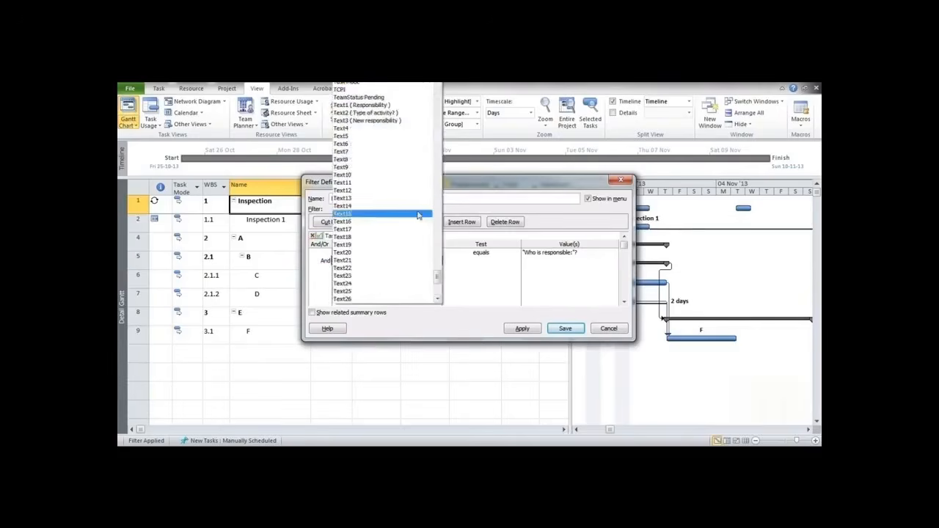
scroll(452, 277, "up", 5)
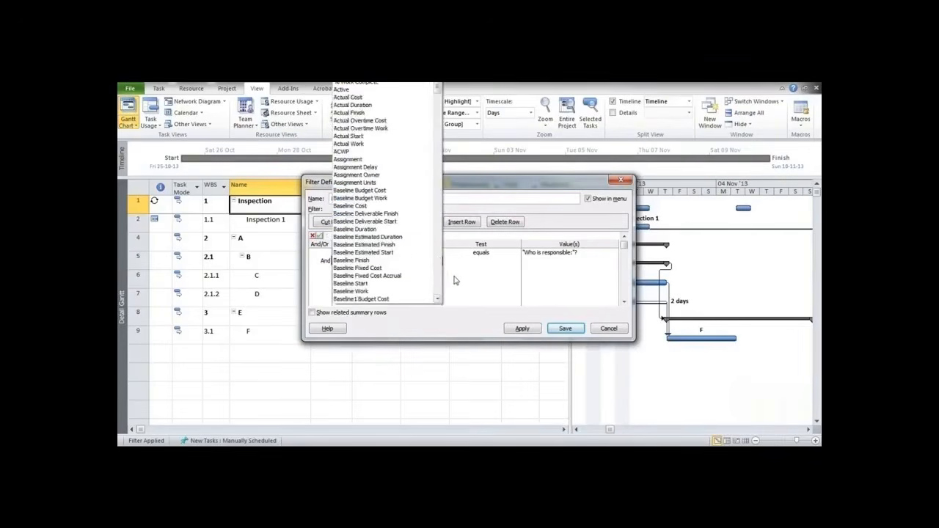
left_click(490, 289)
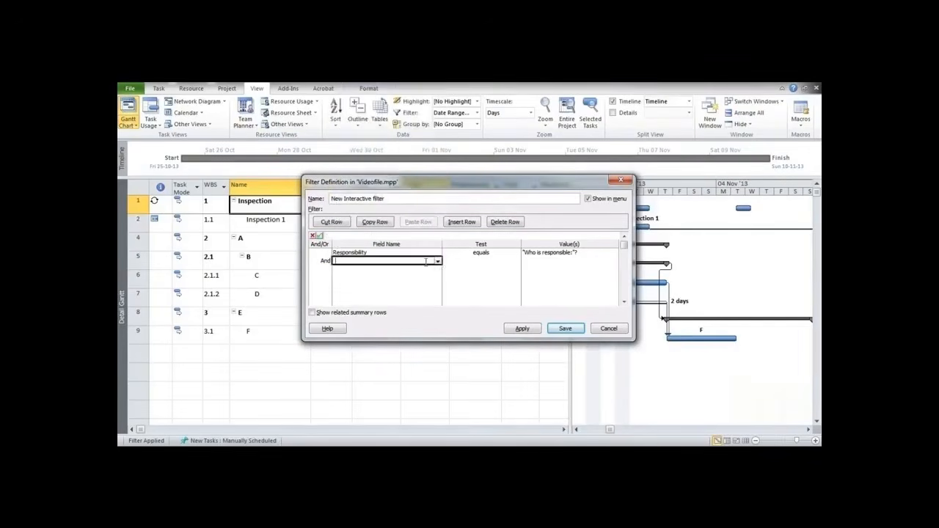
type("Total Slack")
Make the Total Slack condition test for equals against the interactive prompt "Enter the value of Slack:".
left_click(480, 261)
left_click(517, 262)
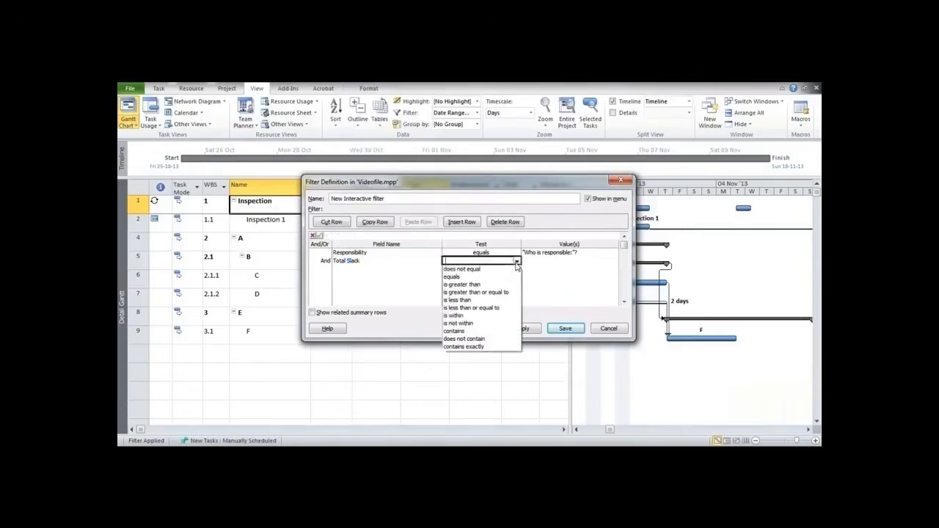
left_click(462, 276)
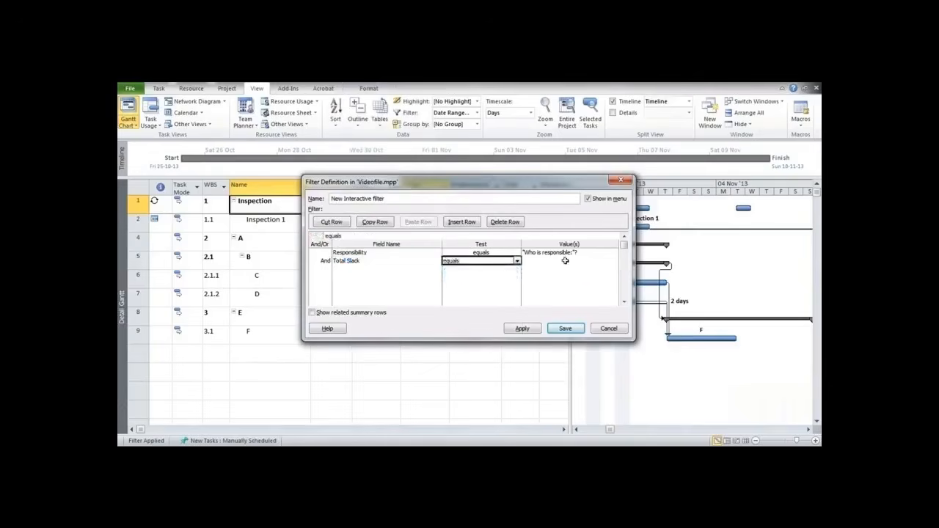
left_click(565, 260)
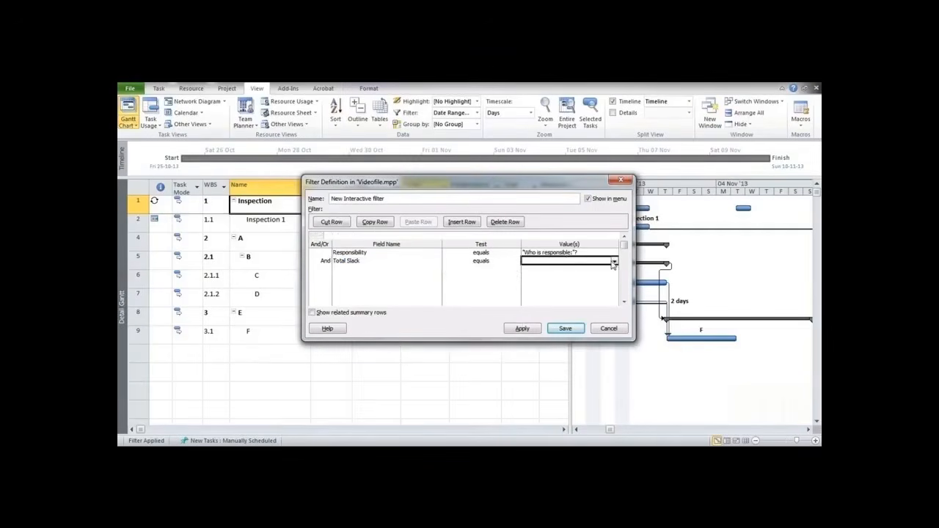
type("\"Enter the value of Slack!")
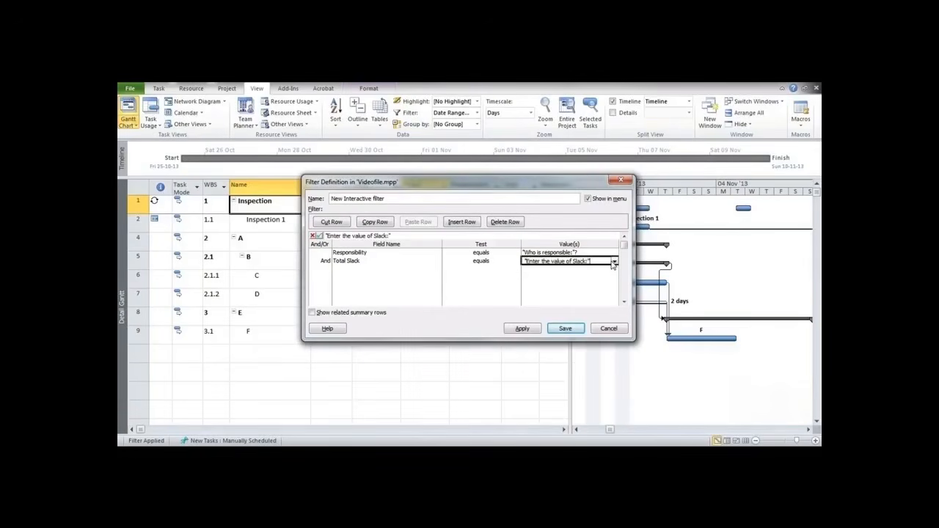
Apply the interactive filter, choosing the second listed person as responsible and entering 0 as the slack value.
left_click(539, 331)
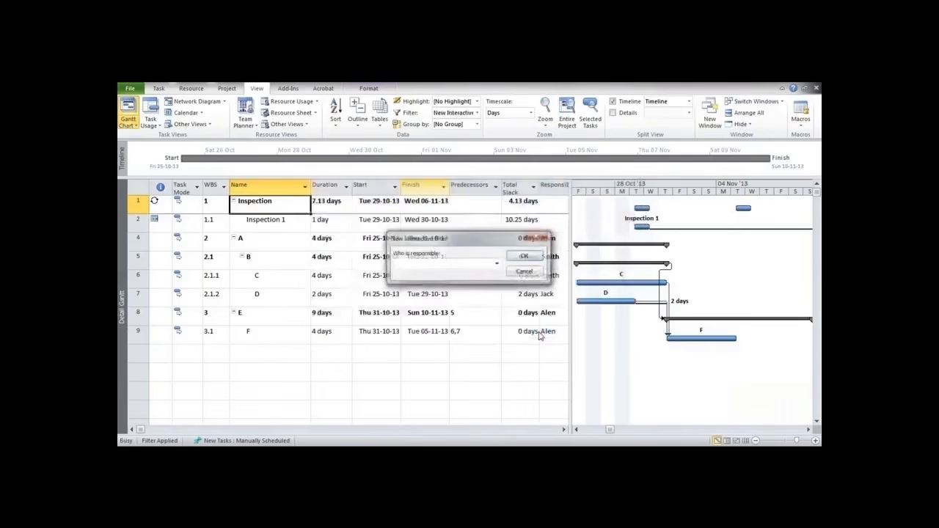
left_click(497, 264)
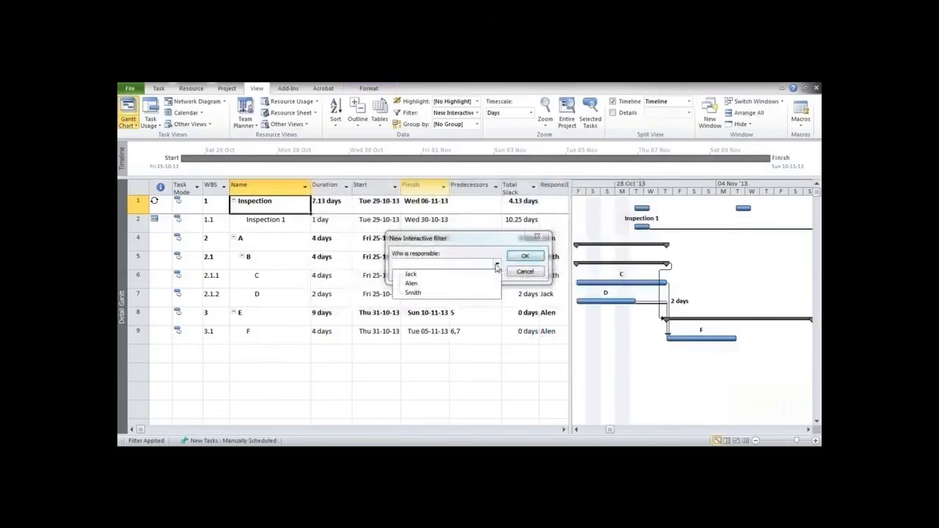
left_click(413, 284)
left_click(516, 262)
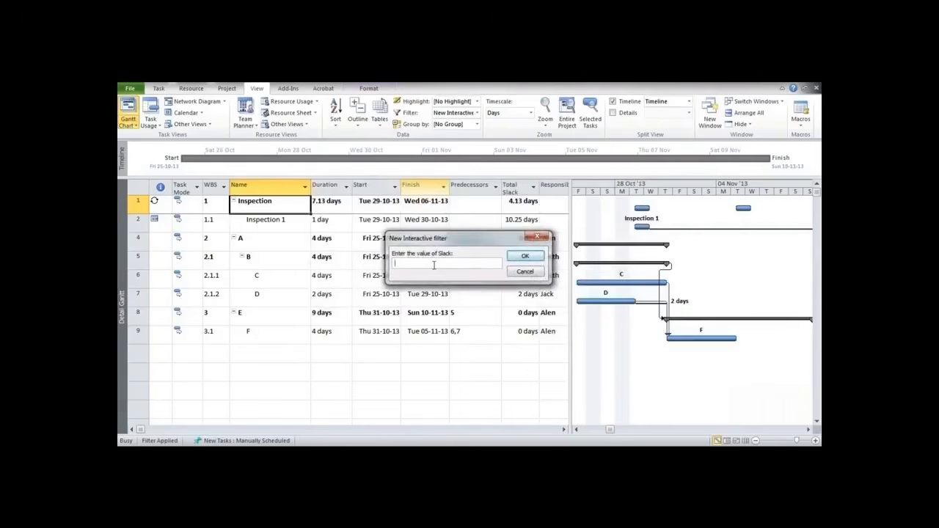
type("0")
left_click(524, 259)
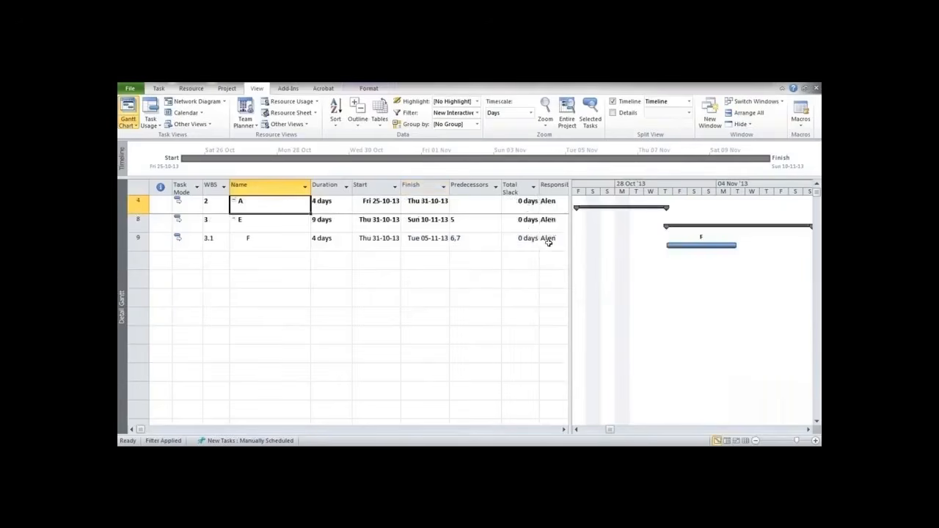
Remove the interactive filter from the task list by setting it to No Filter.
left_click(477, 113)
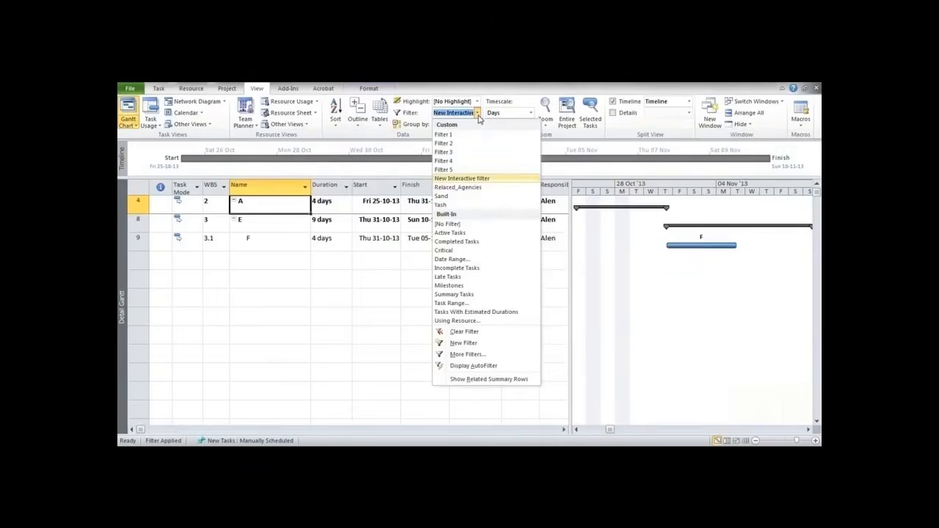
left_click(457, 225)
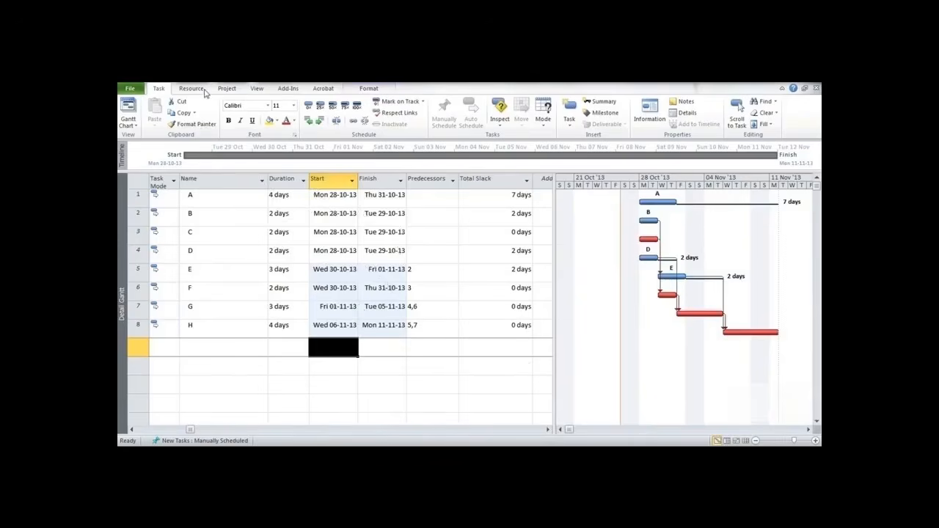
Switch the project with tasks A to H from the Gantt chart to the Resource Sheet view.
left_click(257, 89)
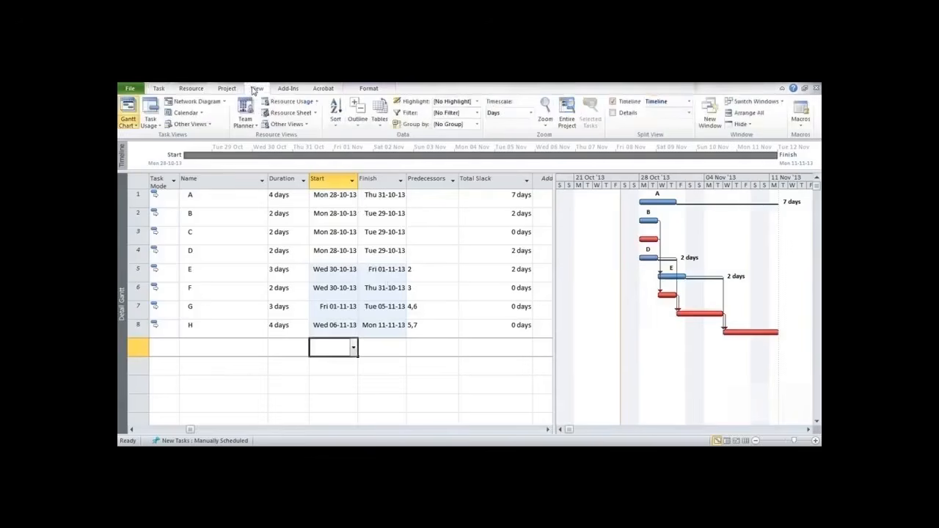
left_click(294, 113)
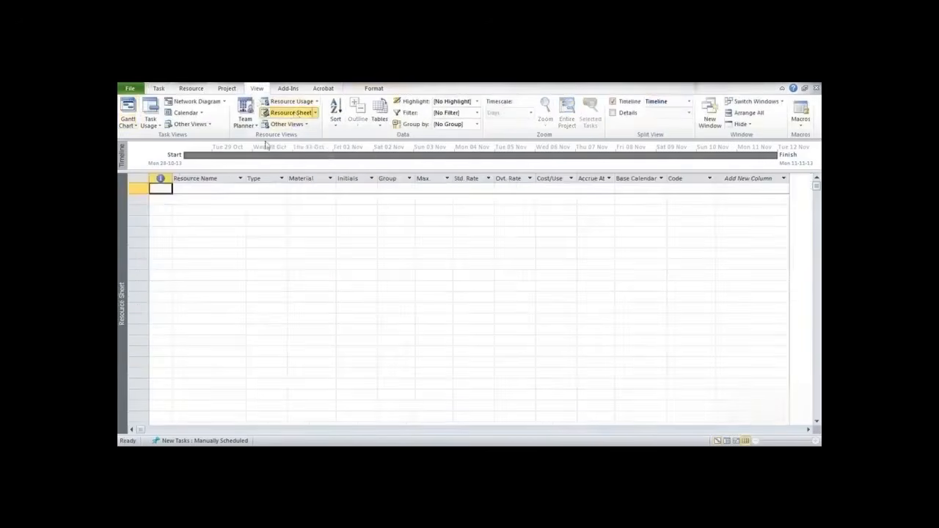
Add a resource named R in the first row of the resource table and choose Work as its type.
left_click(218, 187)
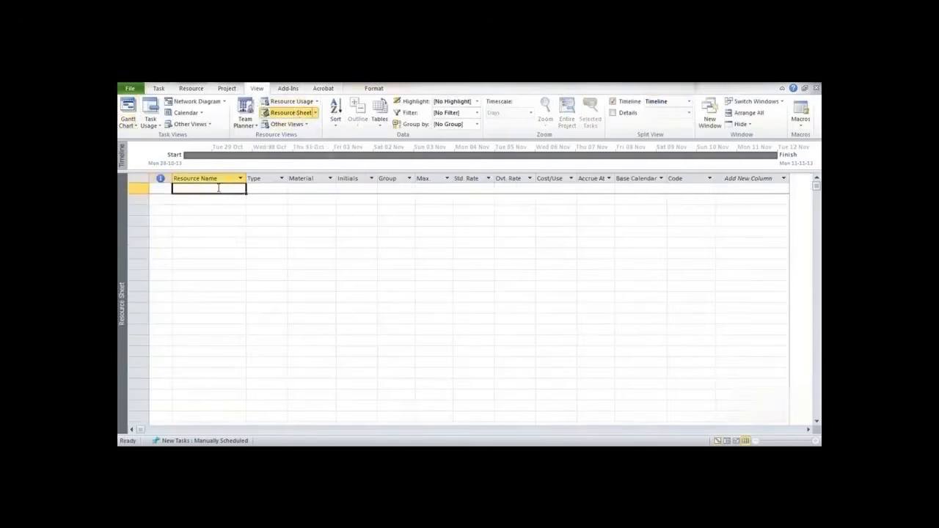
type("R")
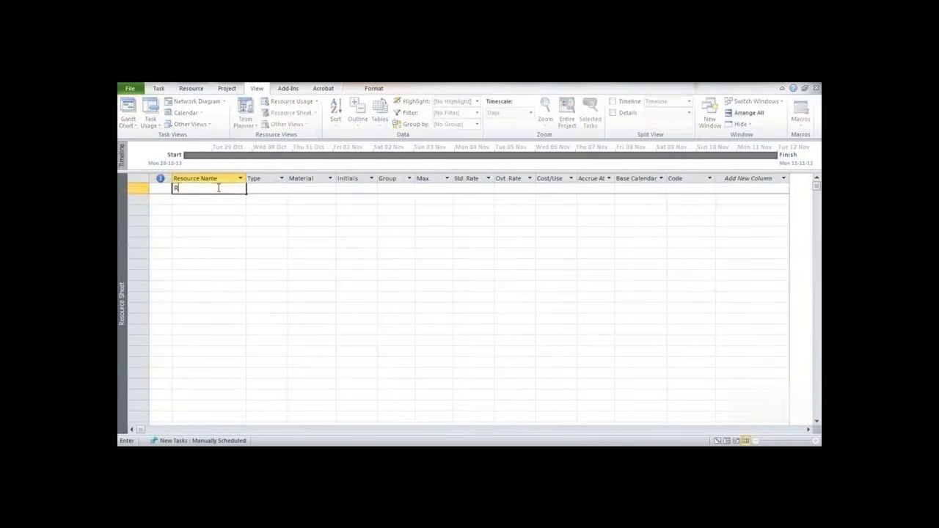
key("Tab")
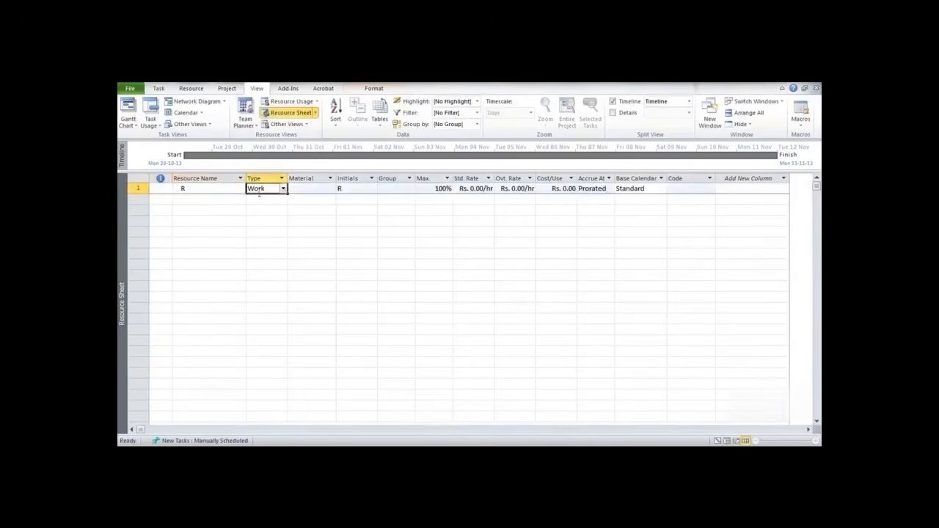
left_click(283, 188)
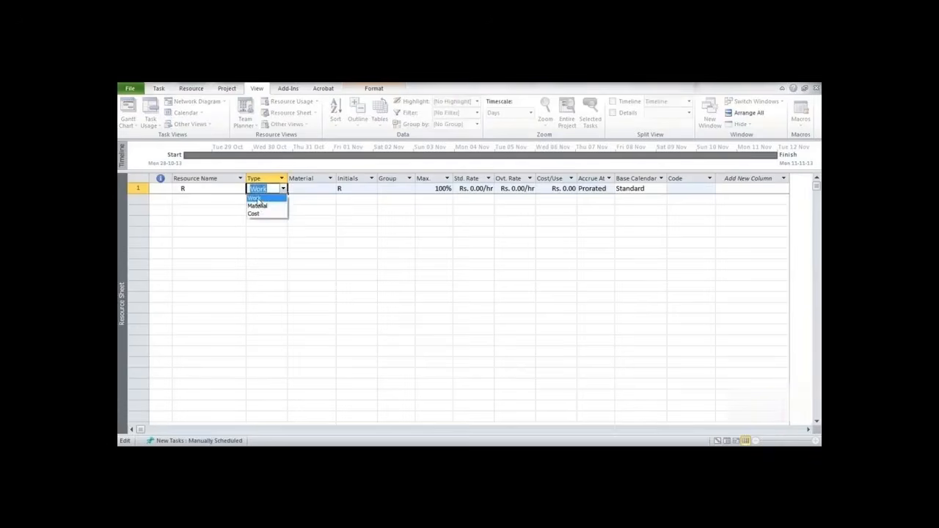
left_click(256, 199)
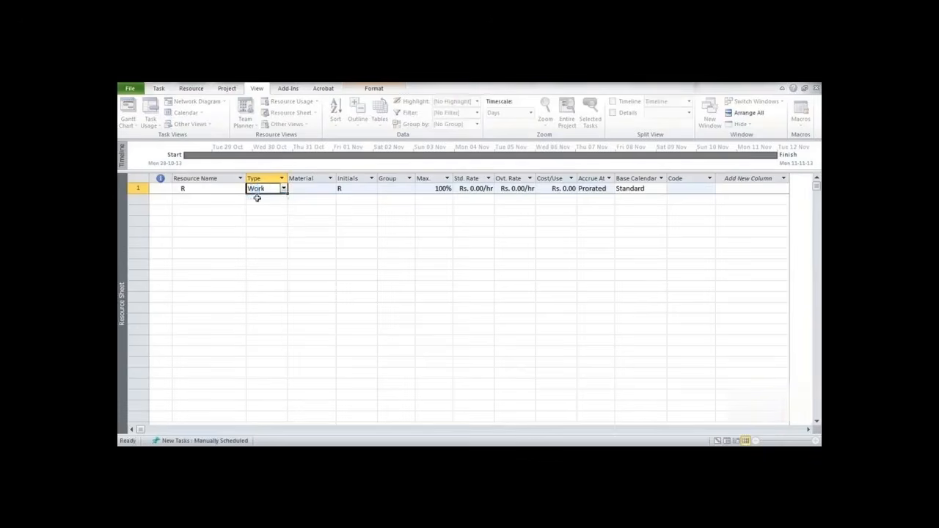
left_click(324, 188)
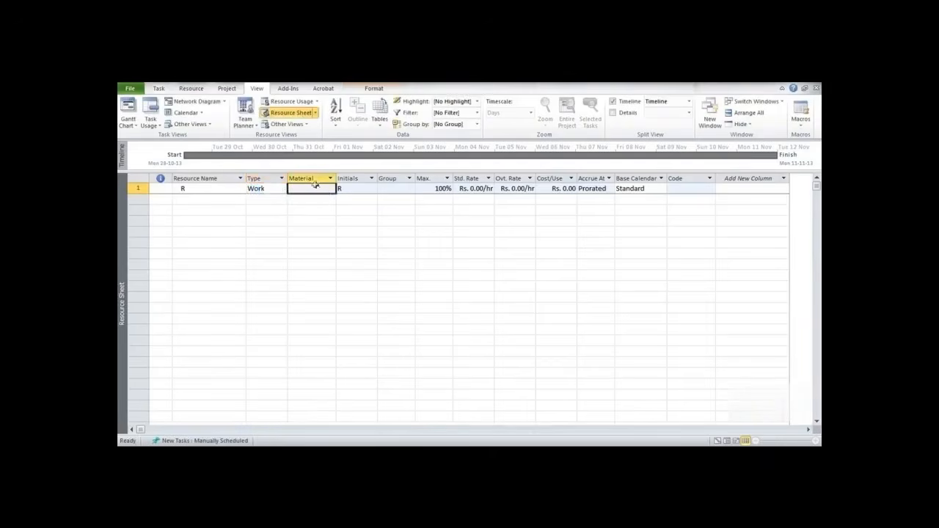
left_click(352, 189)
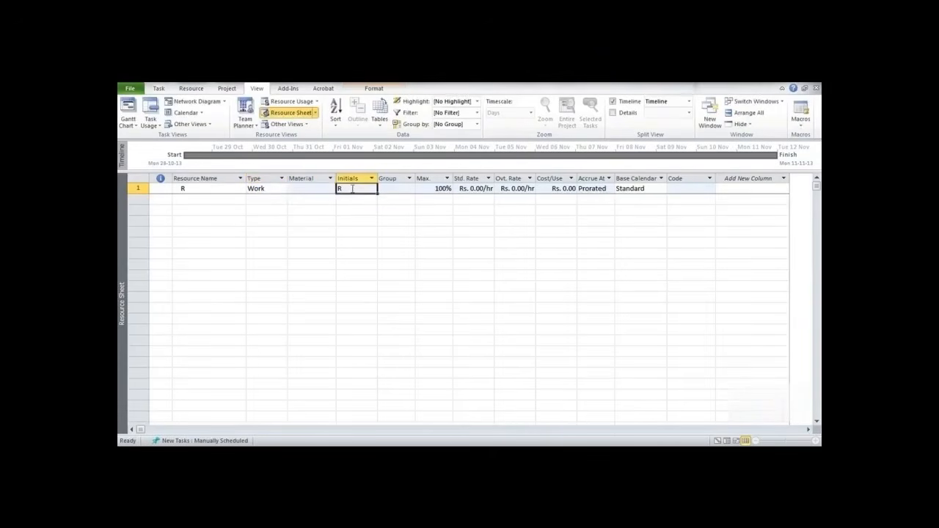
type("r1")
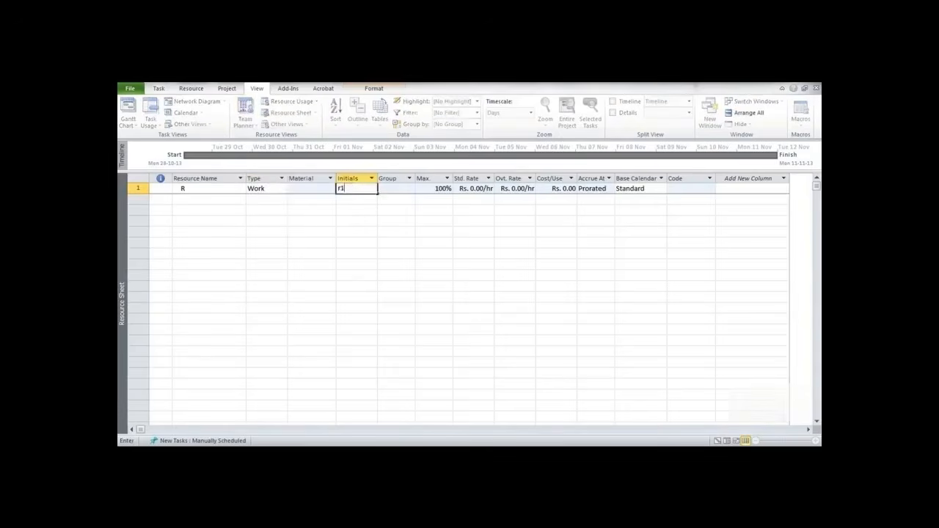
type("R2")
Change the project's schedule options to show assignment units as a Decimal instead of a percentage.
left_click(433, 189)
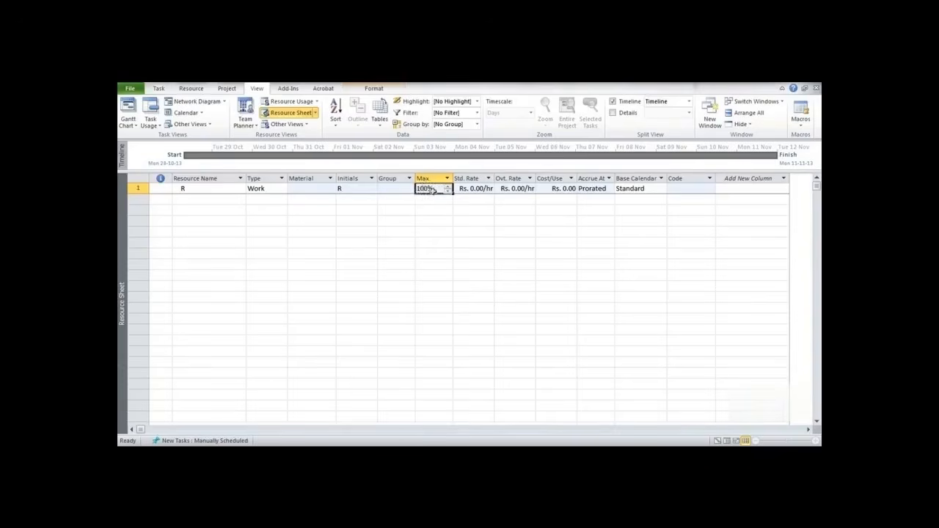
left_click(130, 88)
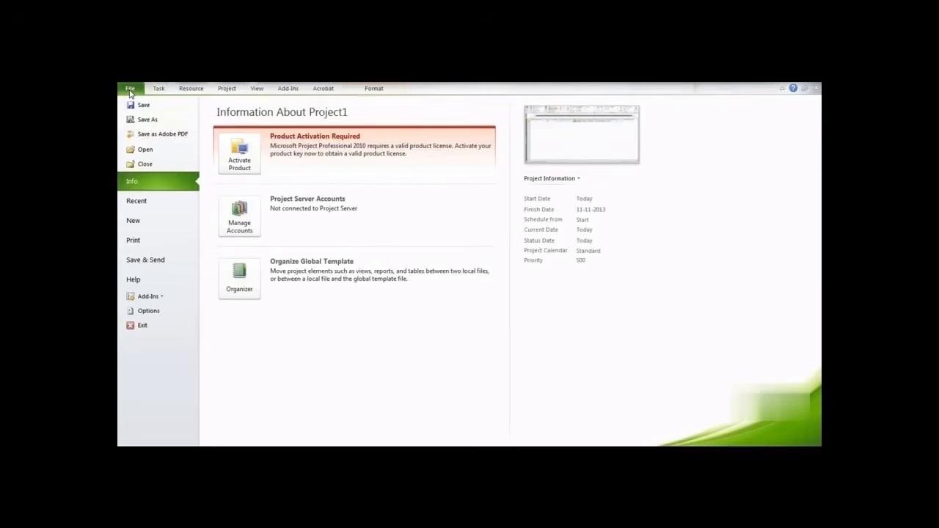
left_click(149, 311)
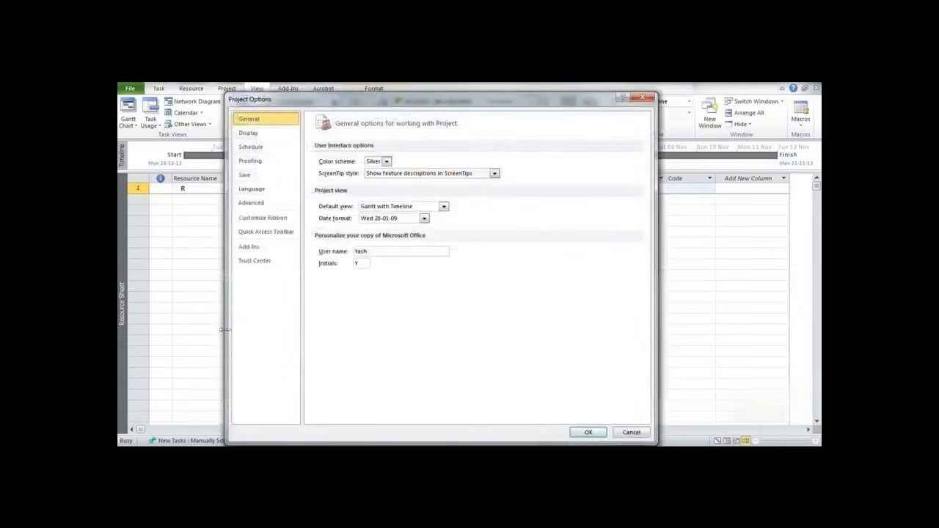
left_click(252, 147)
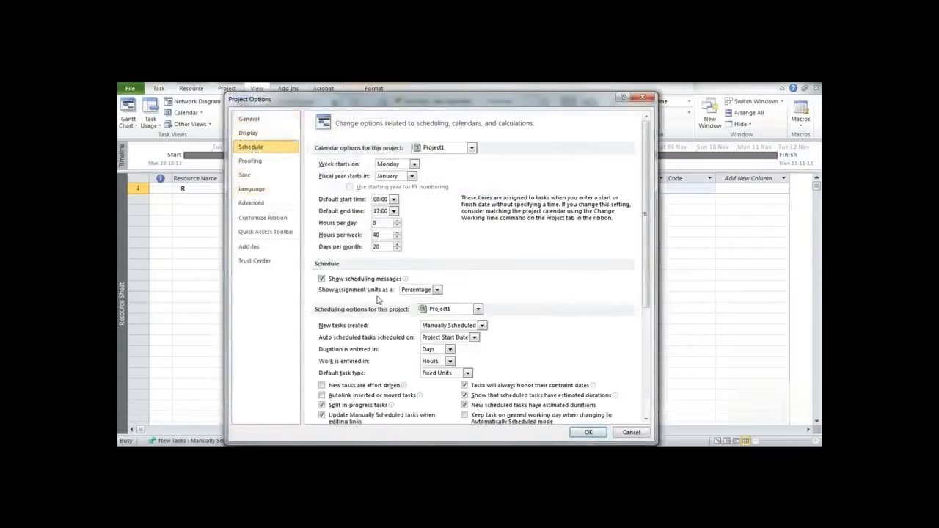
left_click(405, 291)
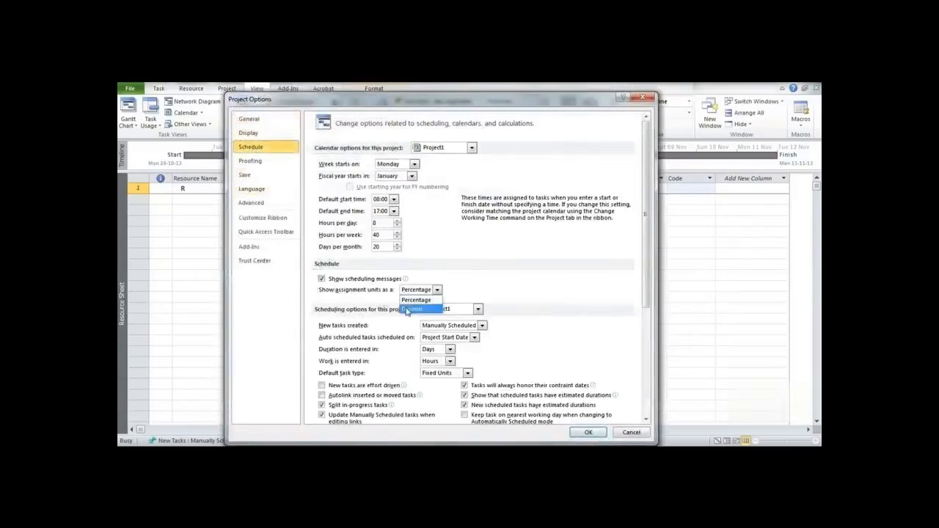
left_click(407, 309)
left_click(580, 432)
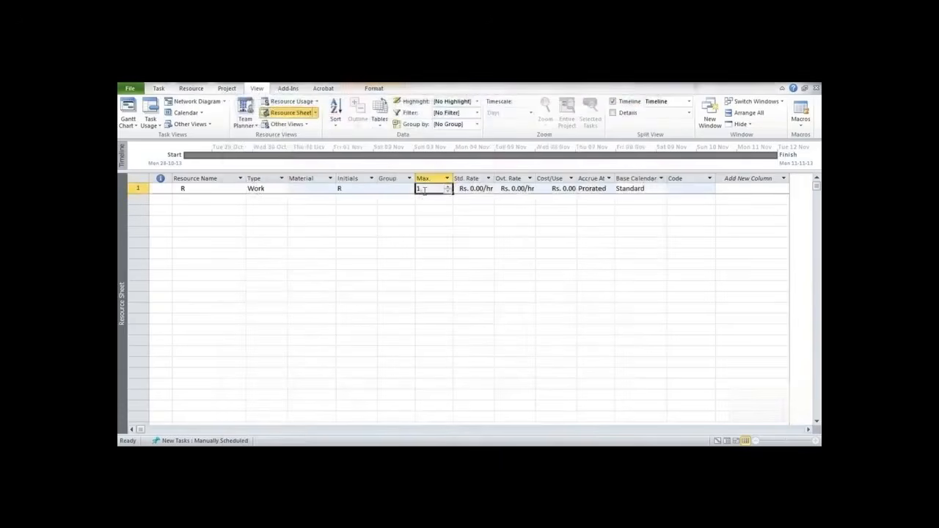
Set resource R's maximum units to 10 and its standard rate to 100 per day.
type("10")
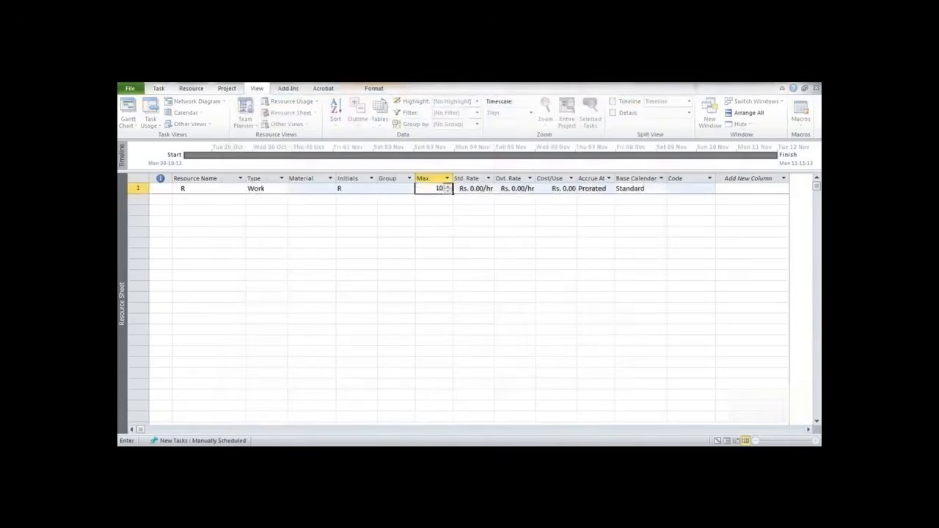
key("Tab")
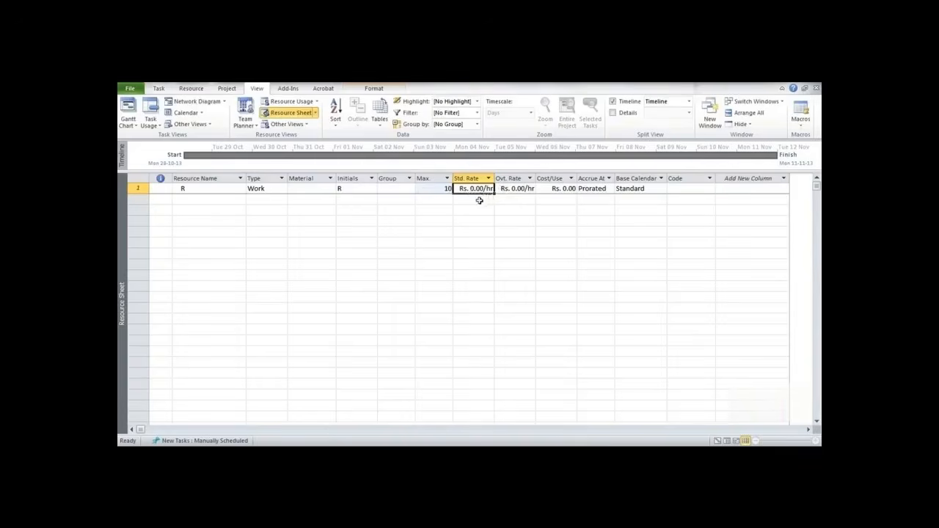
type("1")
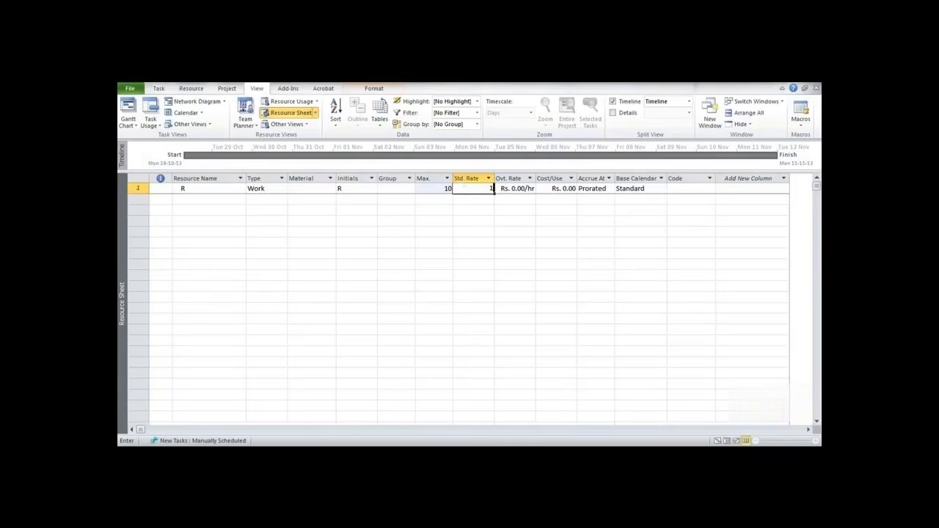
type("00/")
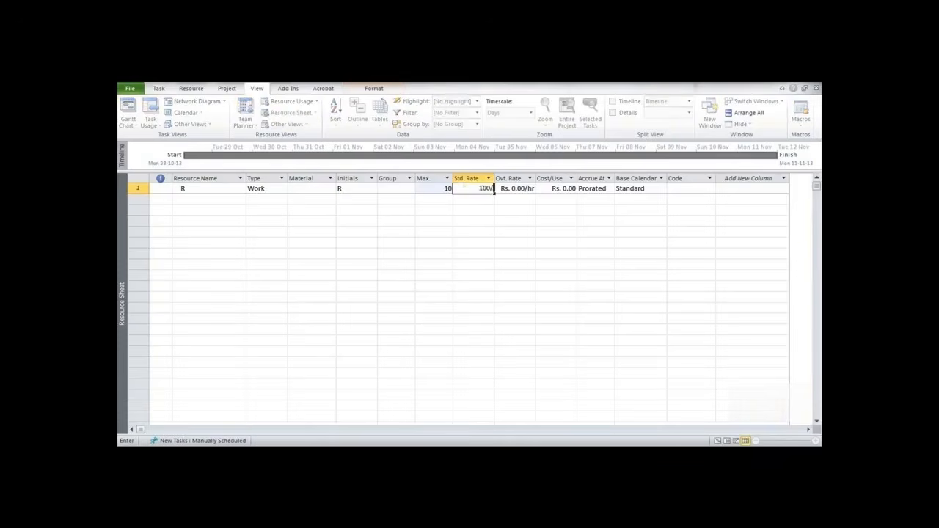
type("D")
key("Return")
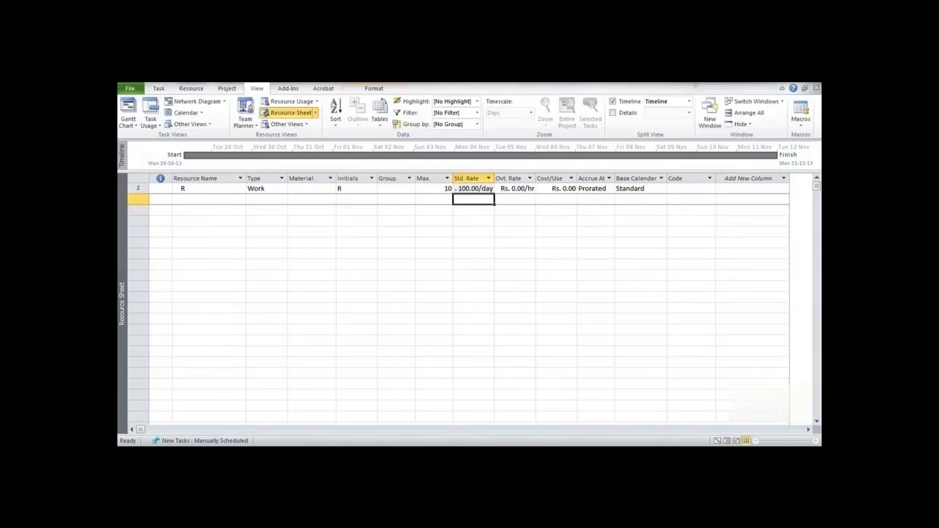
Enter SSDS as a second resource name below resource R and clear the entry.
left_click(209, 197)
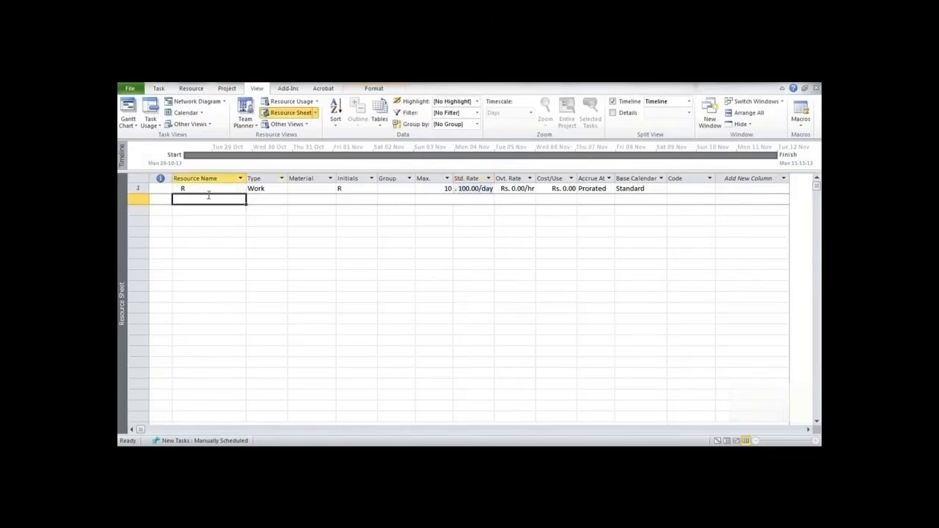
type("SSDS")
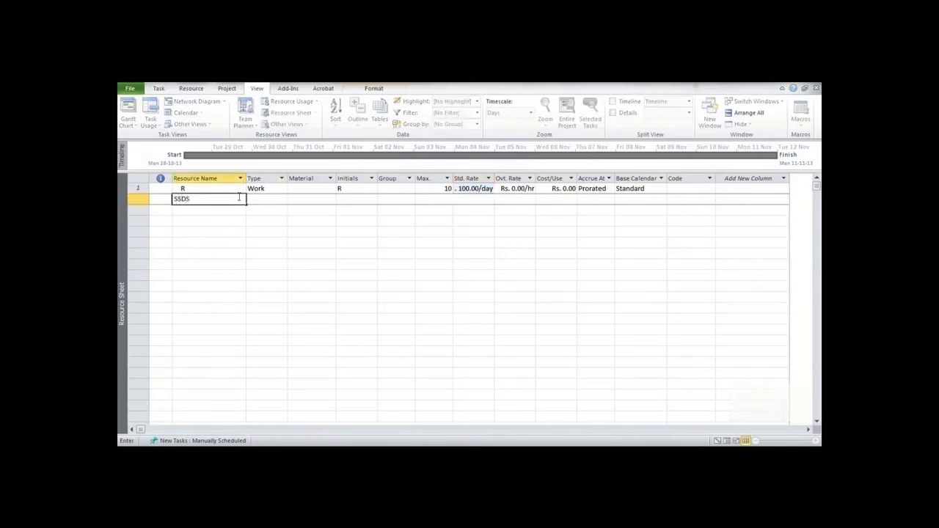
key("BackSpace")
key("BackSpace")
Switch to the Detail Gantt view and widen the task table beyond the Total Slack column.
left_click(160, 90)
left_click(135, 129)
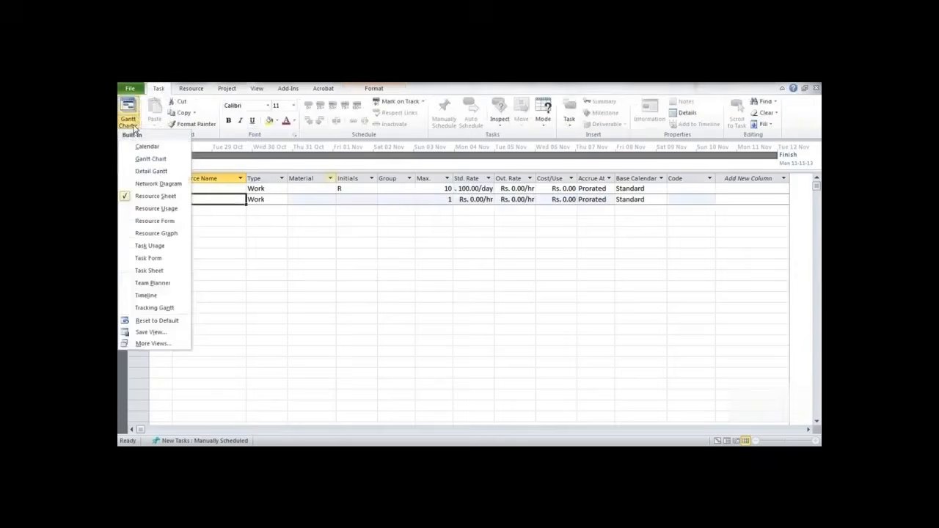
left_click(163, 171)
left_click_drag(555, 317, 646, 320)
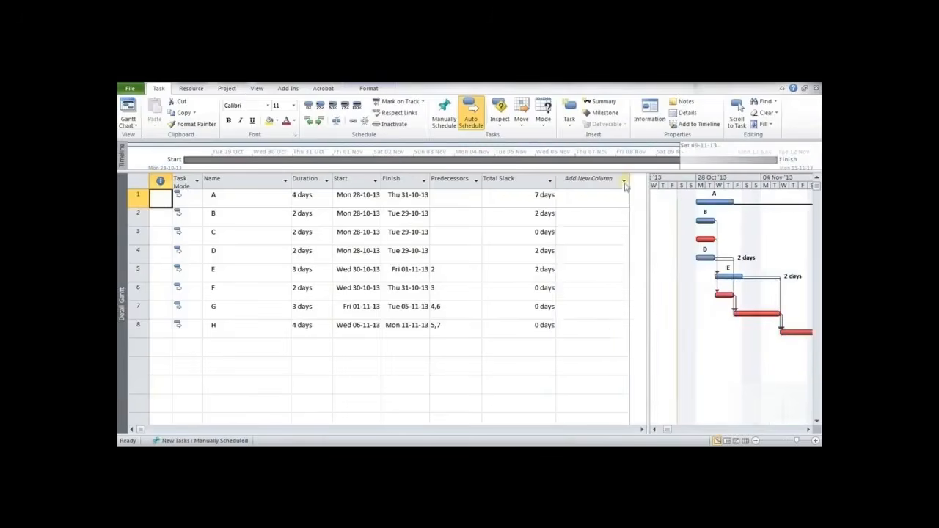
Add a Resource Names column after Total Slack and look at the resource choices for task A.
left_click(587, 178)
type("r")
type("Es")
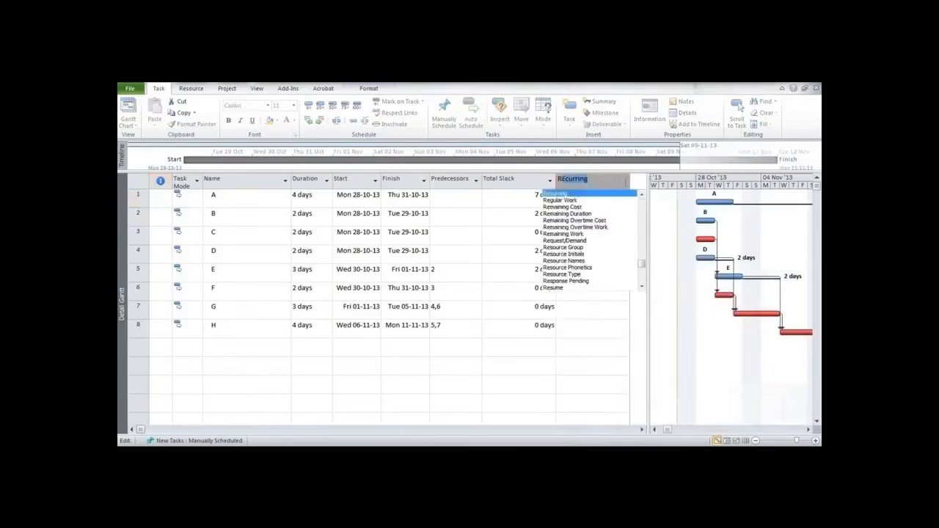
left_click(579, 208)
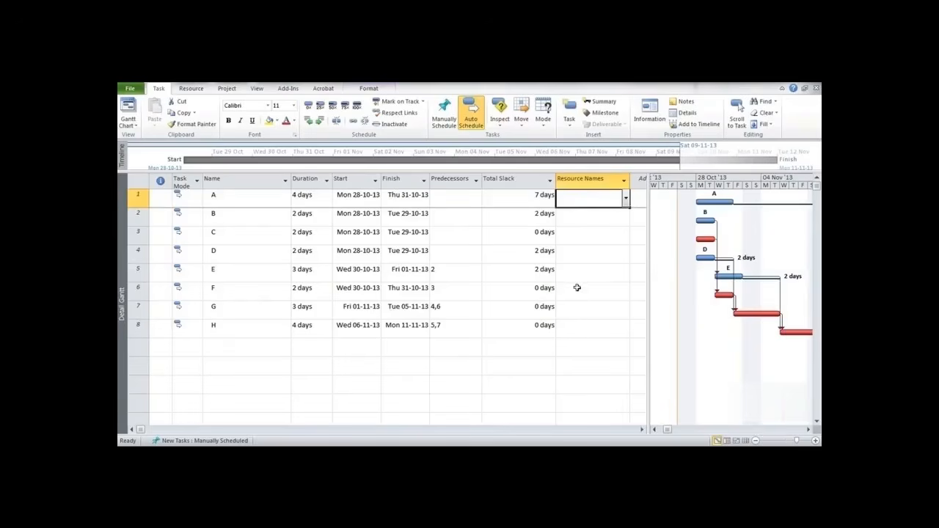
left_click(625, 198)
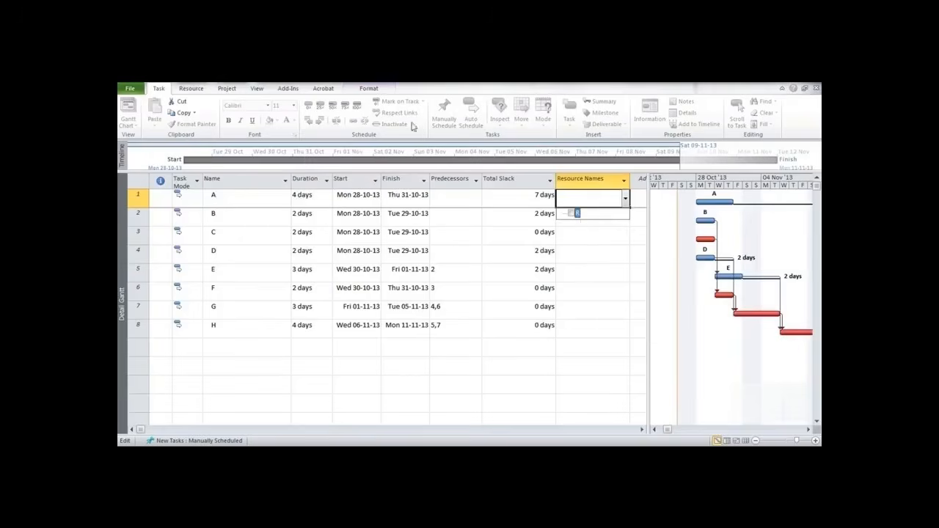
key("Escape")
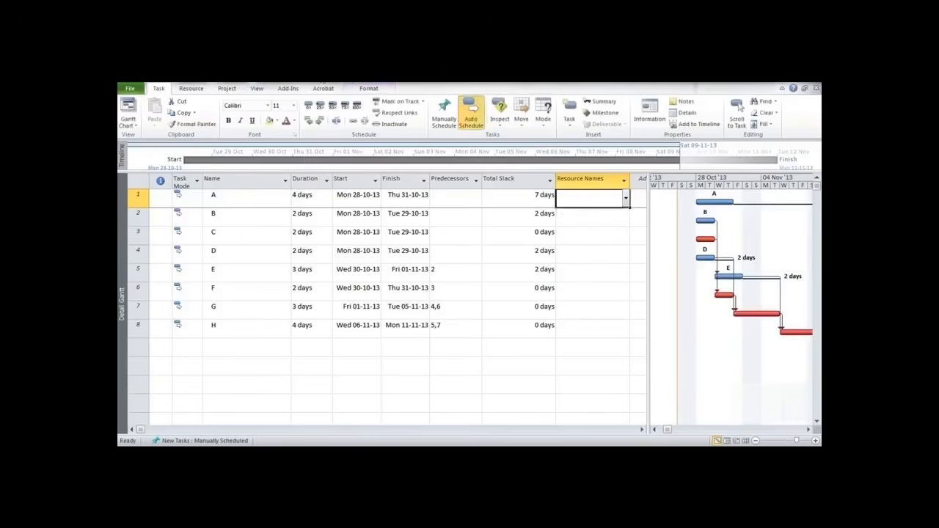
Switch from the Detail Gantt to the Task Details Form view for task A.
left_click(135, 129)
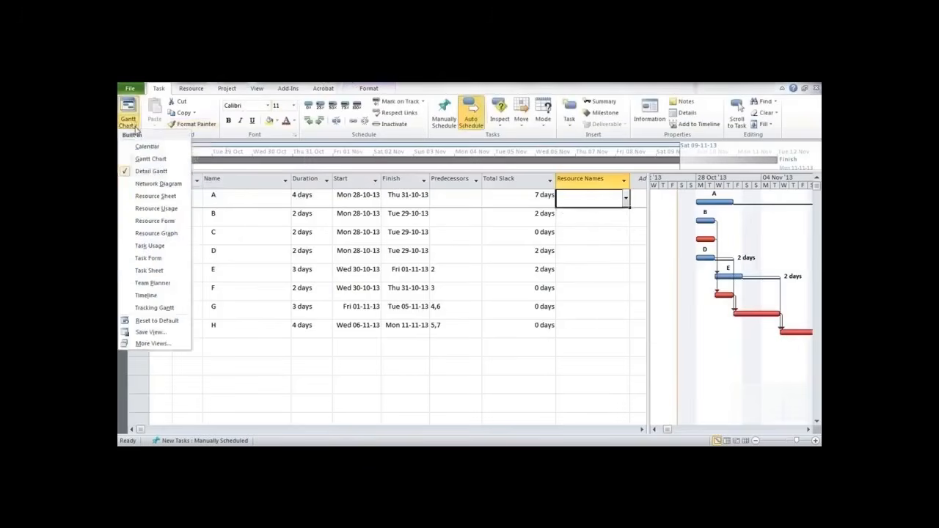
left_click(151, 343)
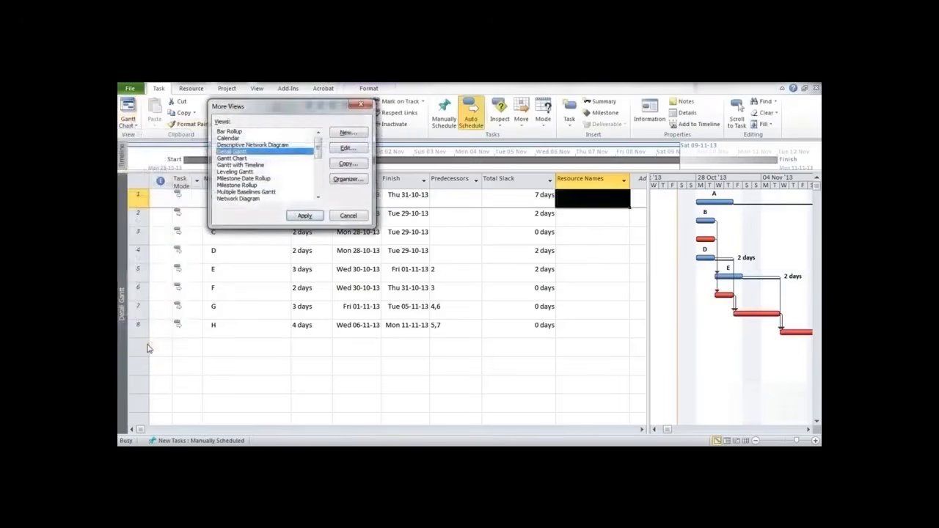
key("t")
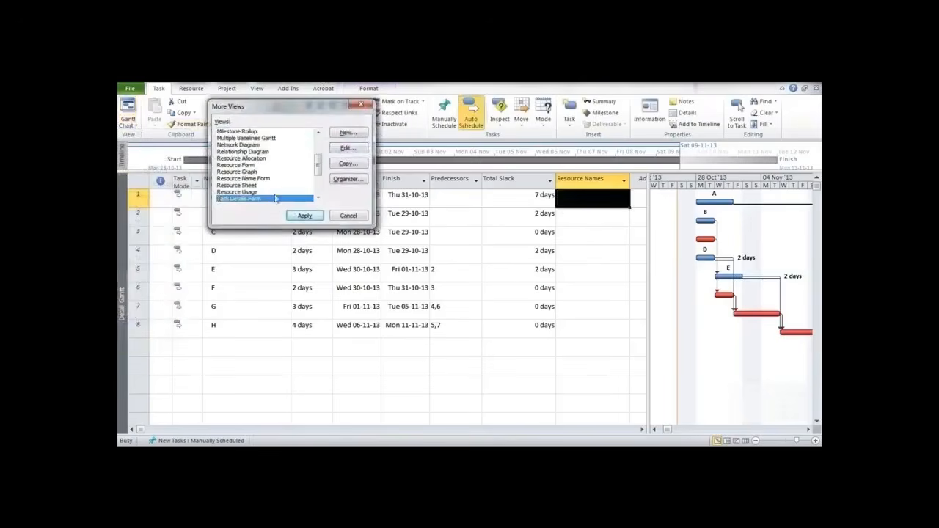
left_click(303, 215)
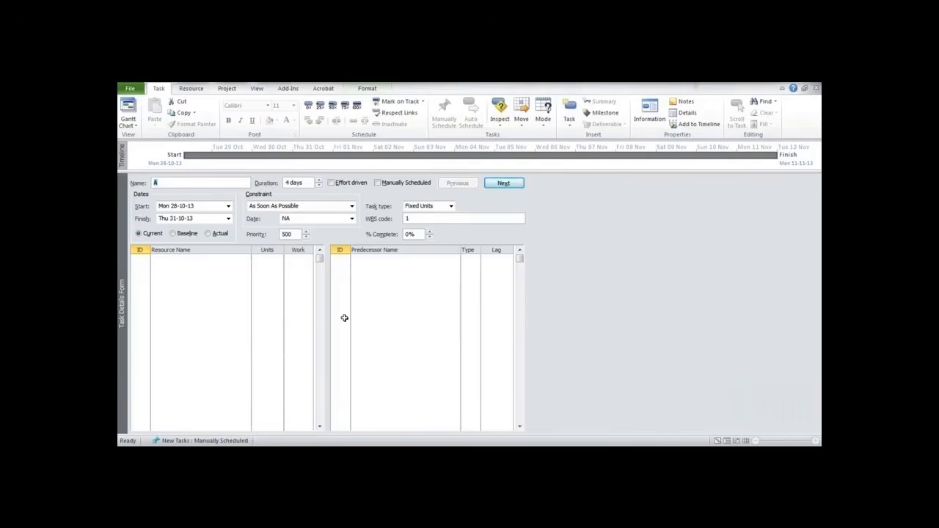
Set task A's task type to Fixed Duration.
left_click(331, 183)
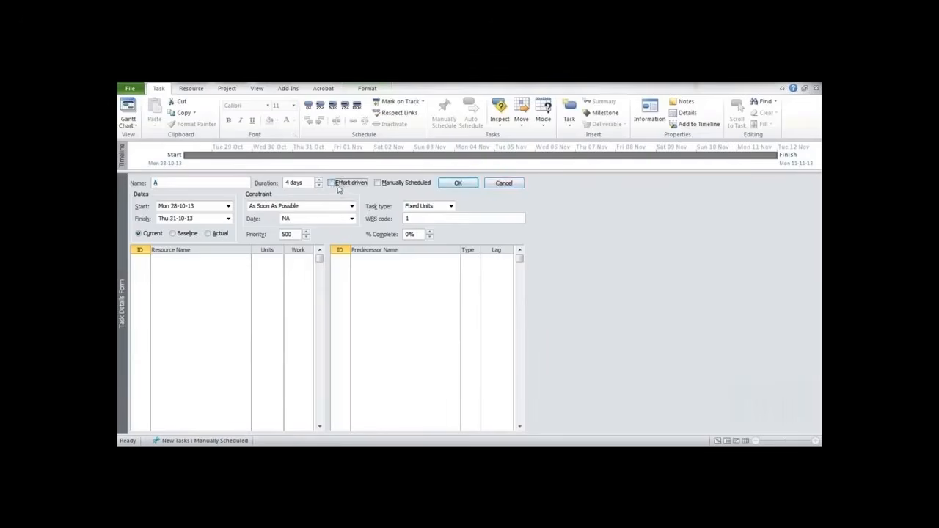
left_click(425, 208)
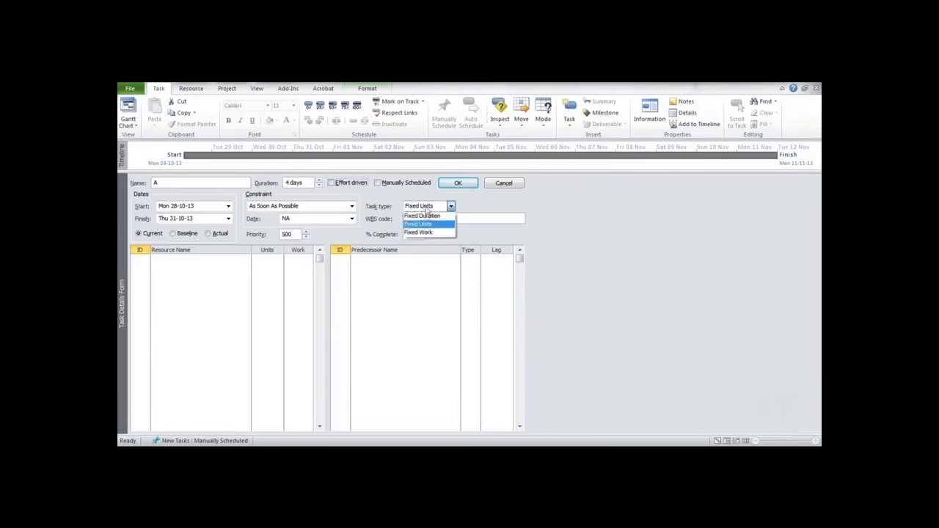
left_click(428, 217)
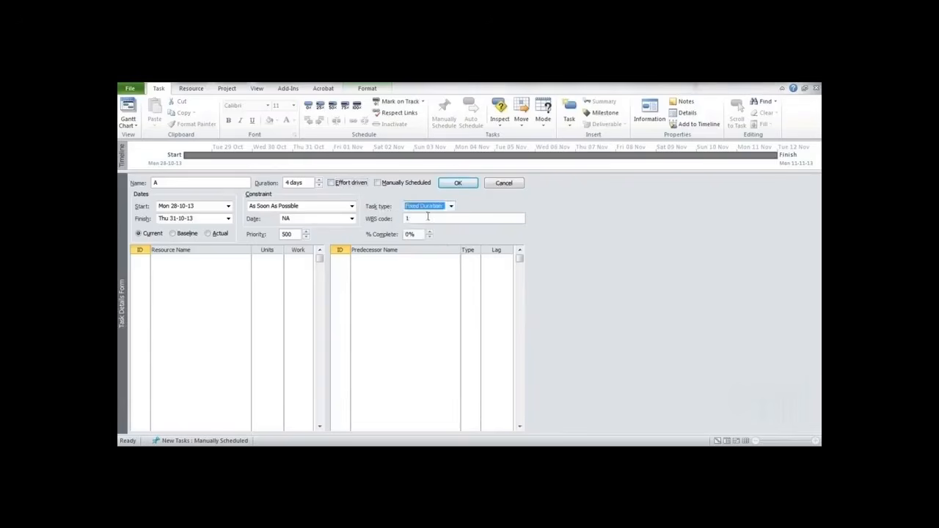
left_click(479, 216)
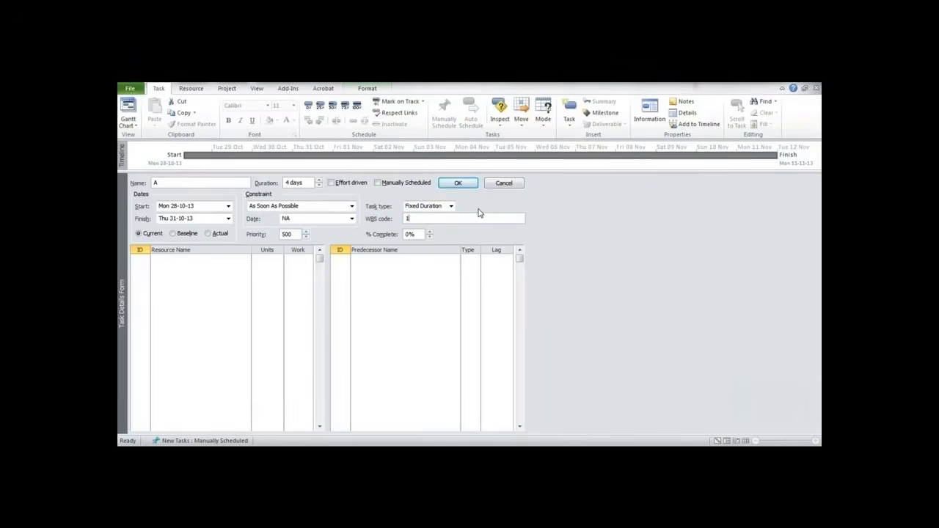
left_click(440, 207)
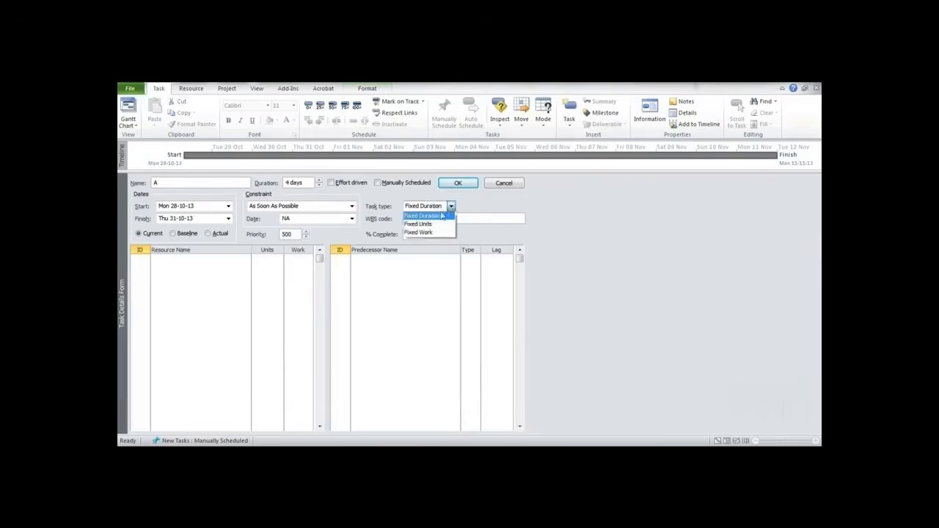
left_click(441, 219)
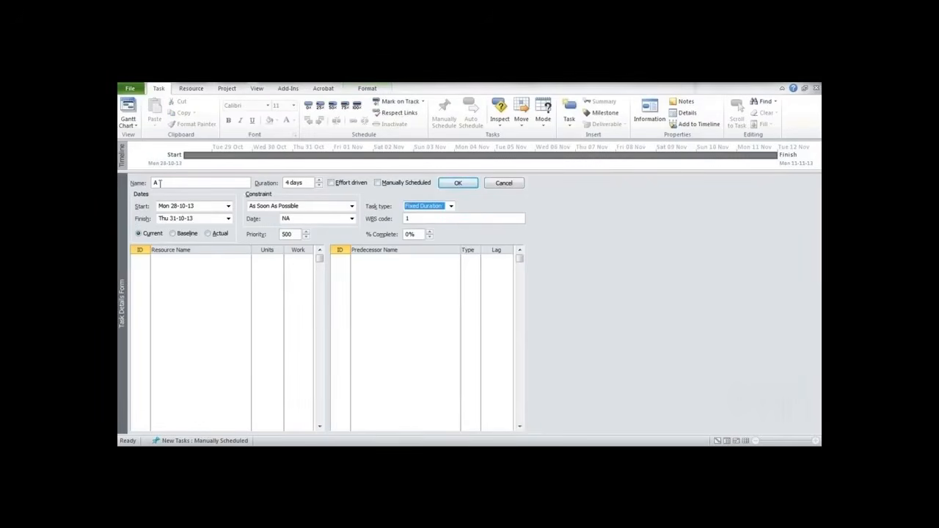
Assign resource R to task A with 9 units and apply the assignment.
left_click(201, 258)
left_click(246, 258)
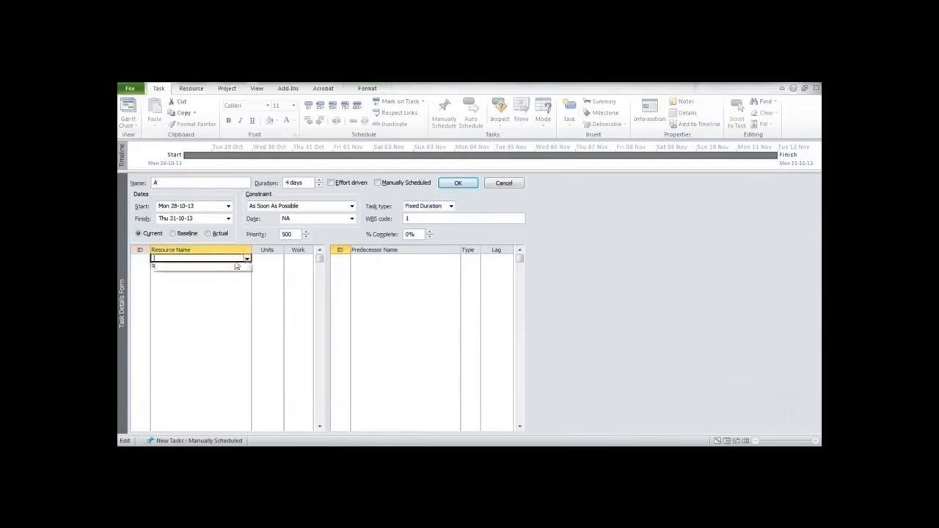
left_click(237, 268)
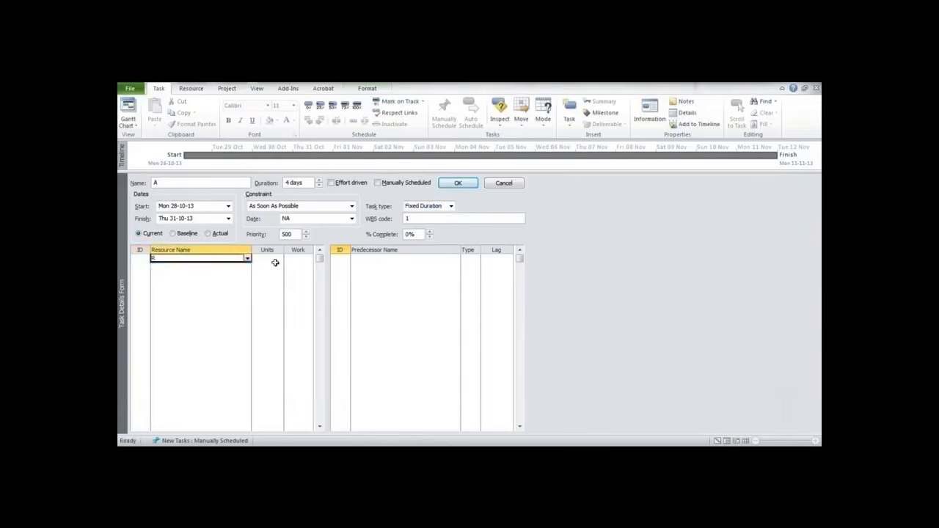
left_click(271, 257)
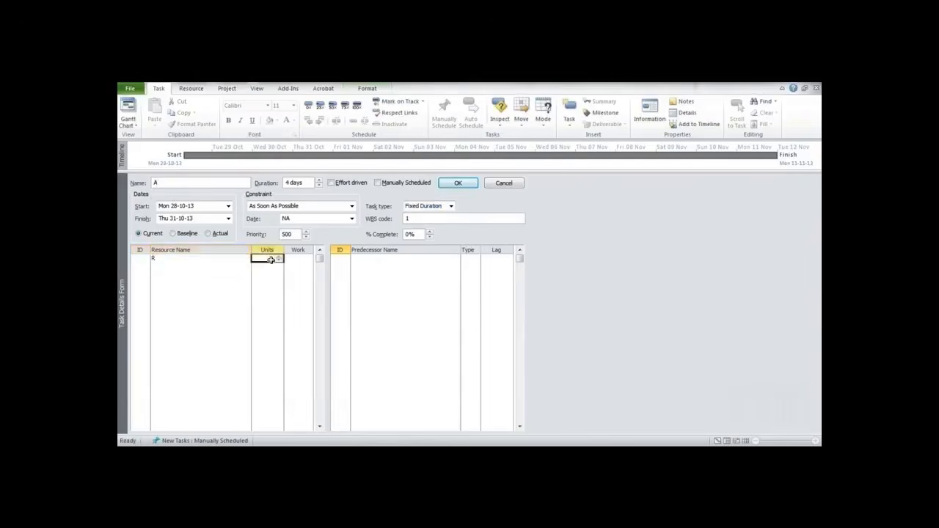
type("9")
key("Return")
left_click(459, 184)
Assign resource R to task B with 3 units and set its task type to Fixed Duration.
left_click(498, 184)
left_click(210, 257)
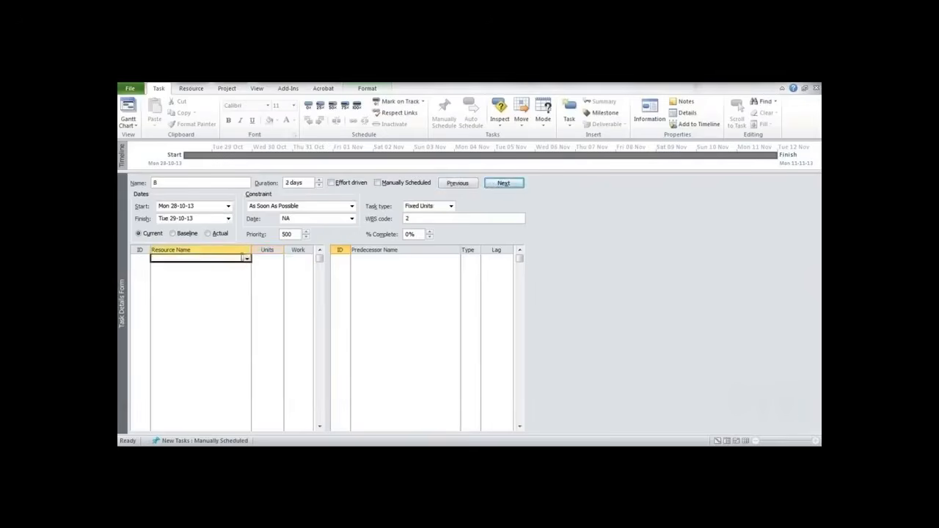
left_click(247, 261)
left_click(166, 268)
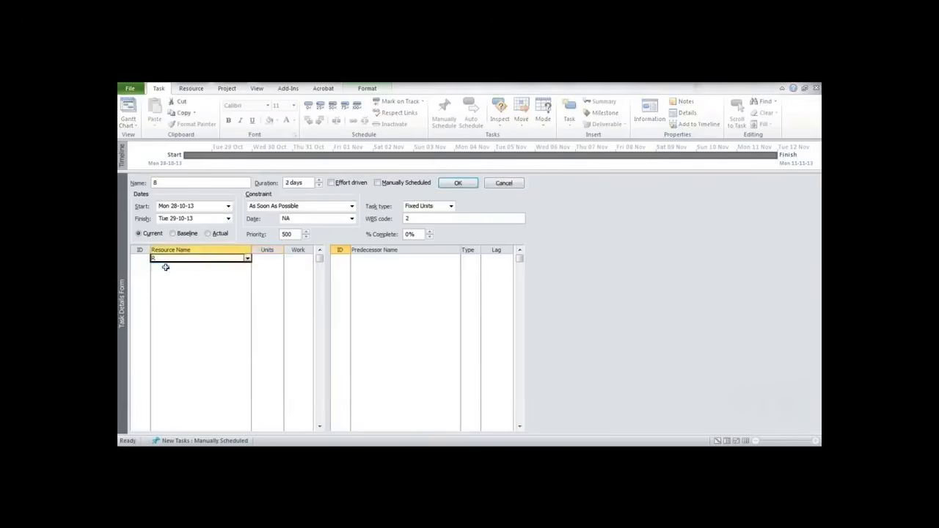
left_click(263, 259)
type("3")
left_click(420, 208)
left_click(420, 216)
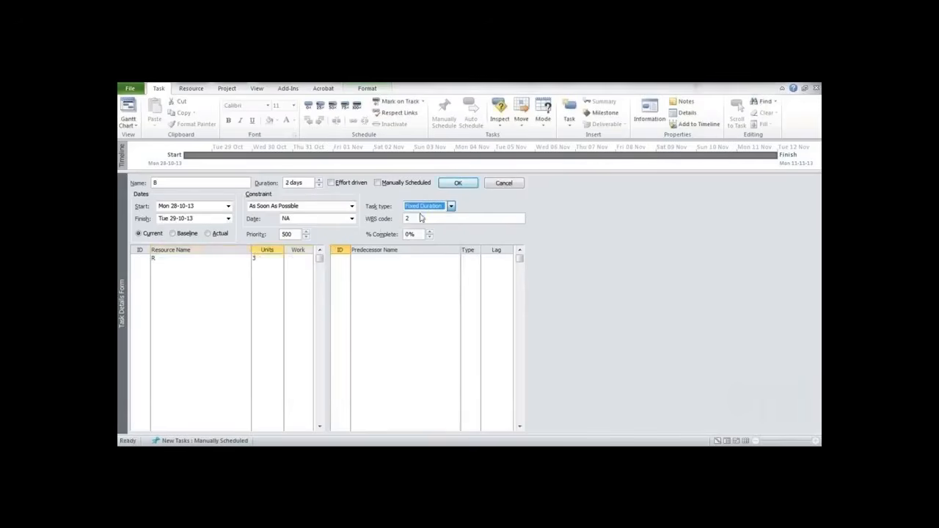
left_click(458, 182)
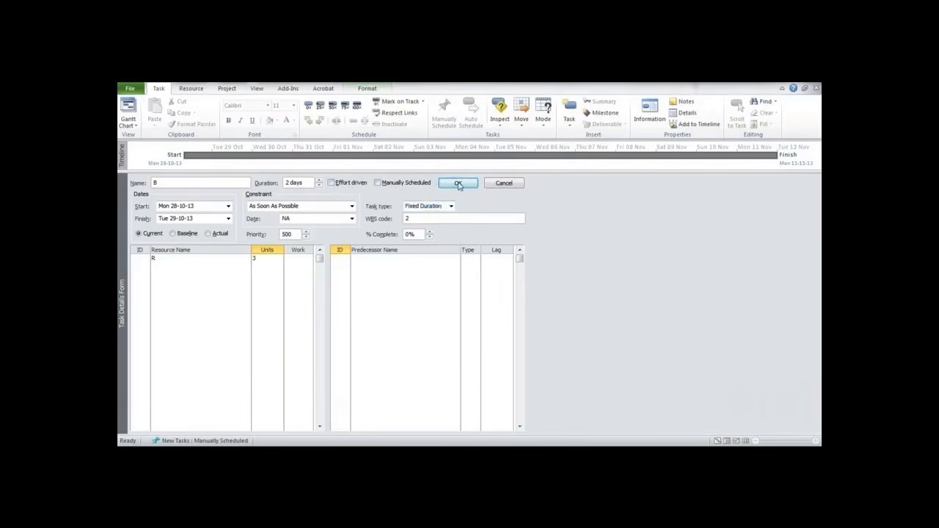
Assign resource R to task C with 6 units and set its task type to Fixed Duration.
left_click(504, 185)
left_click(218, 258)
type("R")
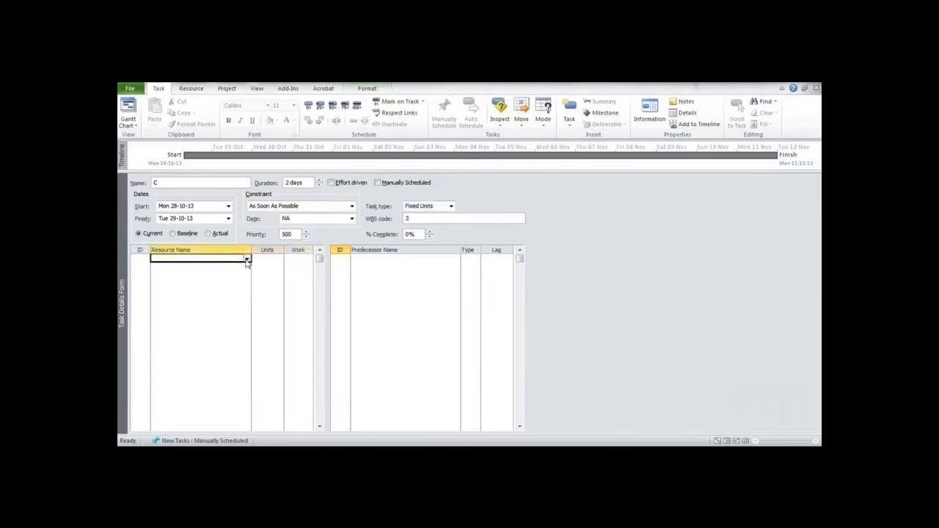
left_click(279, 264)
type("6")
left_click(422, 206)
left_click(421, 213)
left_click(421, 211)
left_click(422, 220)
left_click(459, 184)
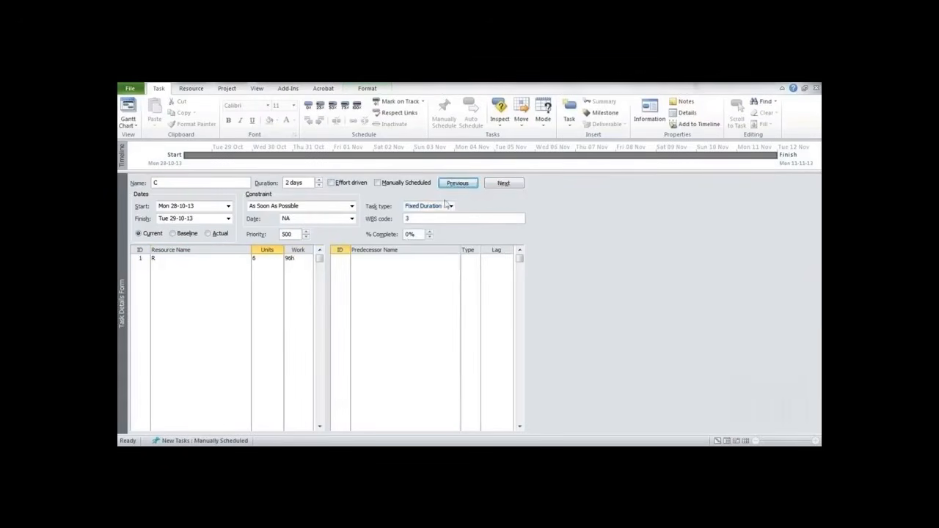
Assign resource R to task D with 4 units and set its task type to Fixed Duration.
left_click(504, 183)
left_click(230, 258)
left_click(248, 259)
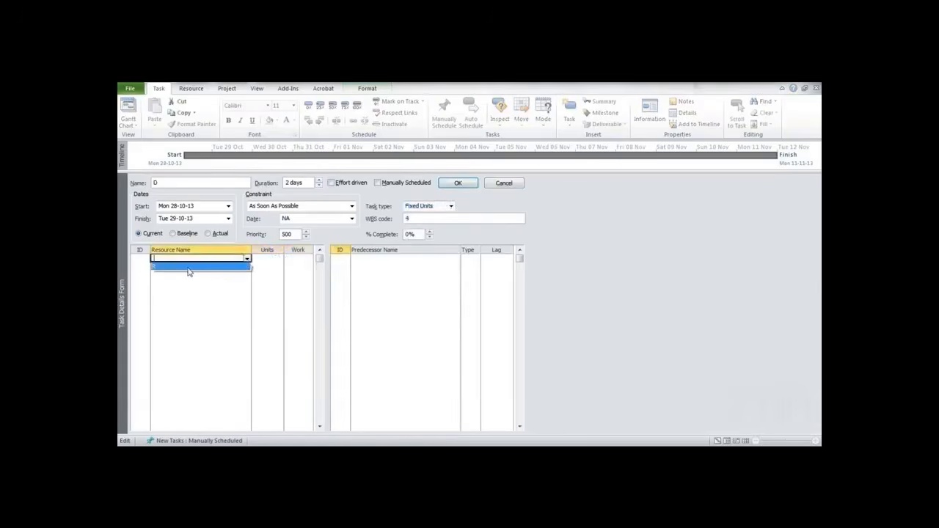
left_click(188, 268)
left_click(273, 257)
type("4")
left_click(450, 206)
left_click(431, 220)
left_click(472, 185)
Assign resource R to task E with 8 units and set its task type to Fixed Duration.
left_click(504, 183)
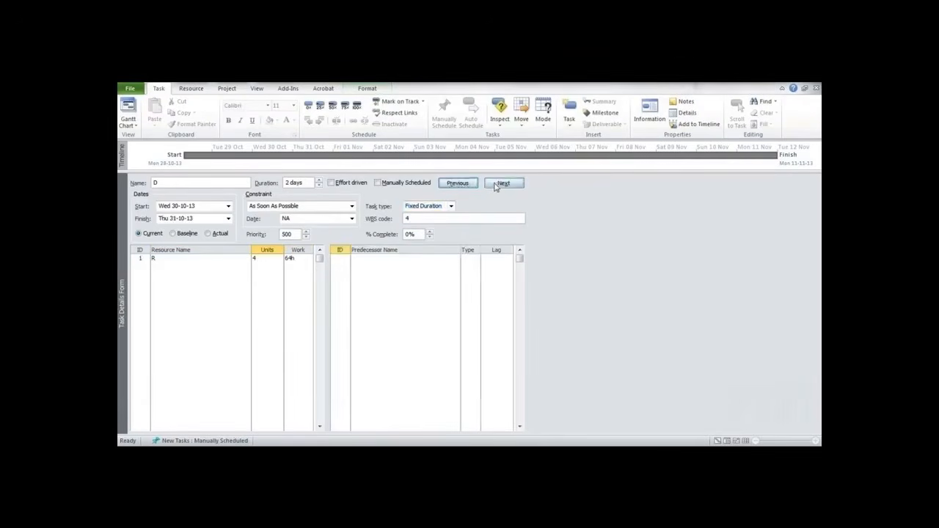
left_click(184, 257)
left_click(247, 258)
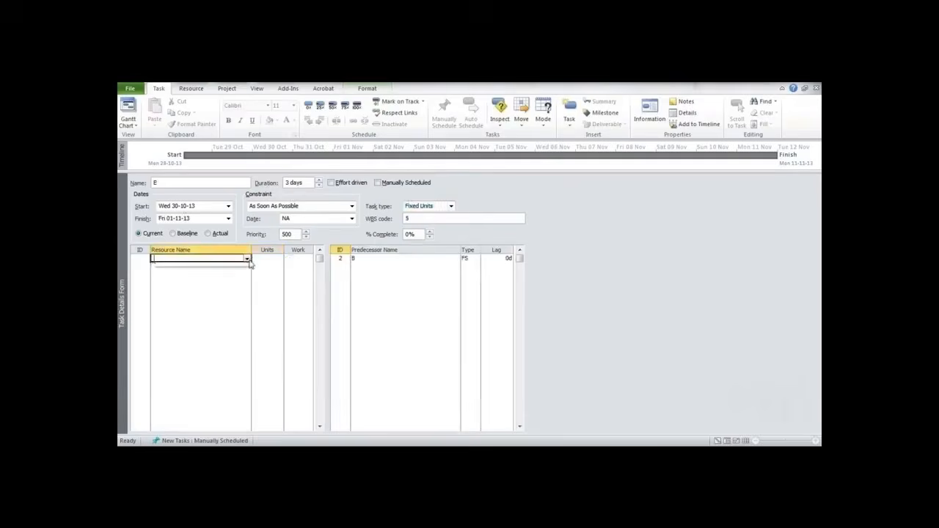
left_click(189, 268)
key("Tab")
type("8")
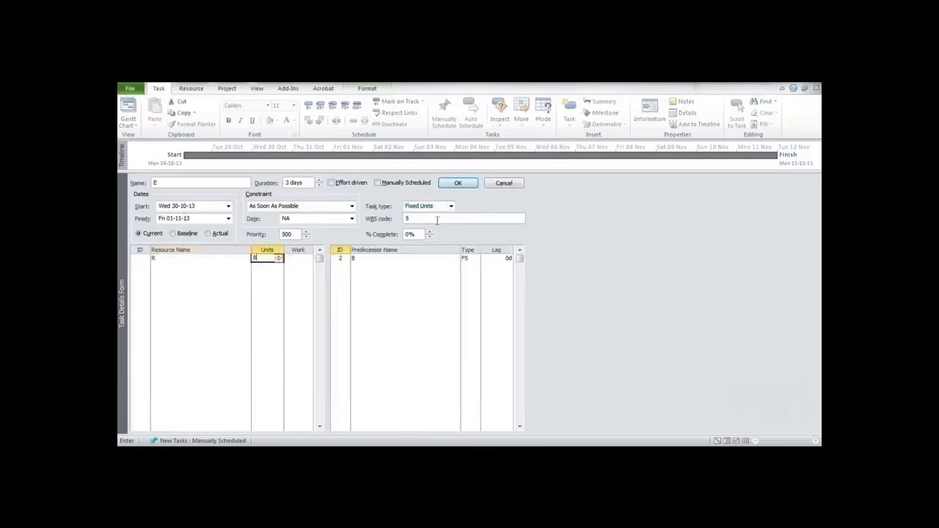
left_click(450, 206)
left_click(423, 219)
left_click(451, 183)
Assign resource R to task F with 7 units as a Fixed Duration task and dismiss the overallocation warning.
left_click(506, 184)
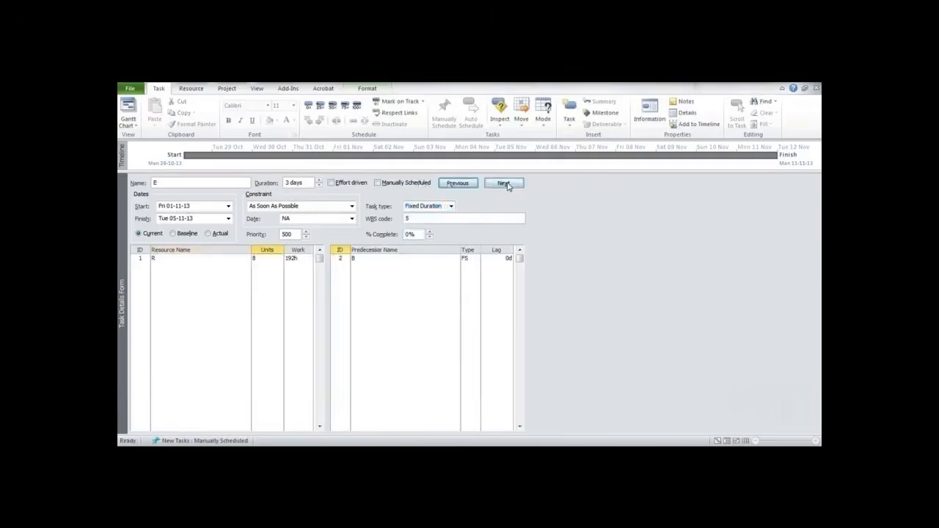
left_click(225, 258)
left_click(240, 262)
left_click(222, 267)
left_click(280, 258)
type("7")
left_click(451, 206)
left_click(424, 221)
left_click(458, 182)
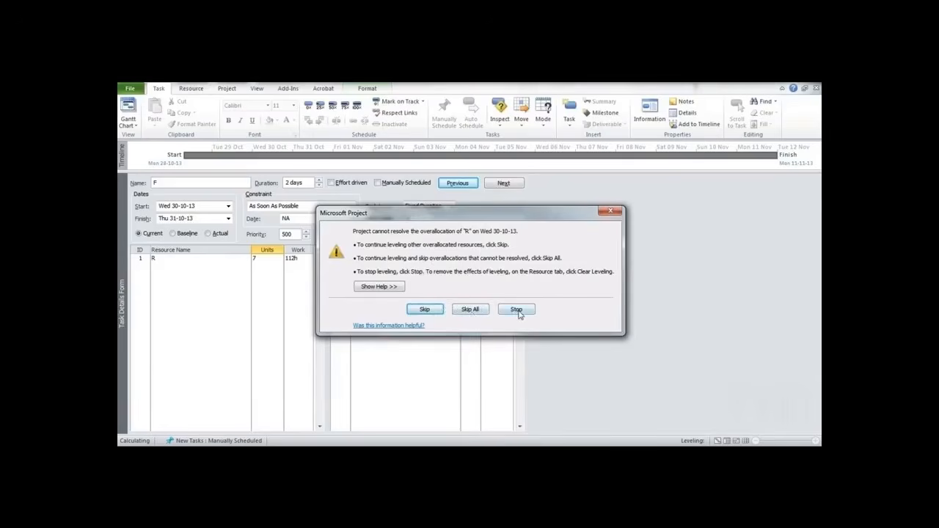
left_click(606, 212)
Assign resource R to task G with 2 units as a Fixed Duration task and dismiss the overallocation warning.
left_click(502, 185)
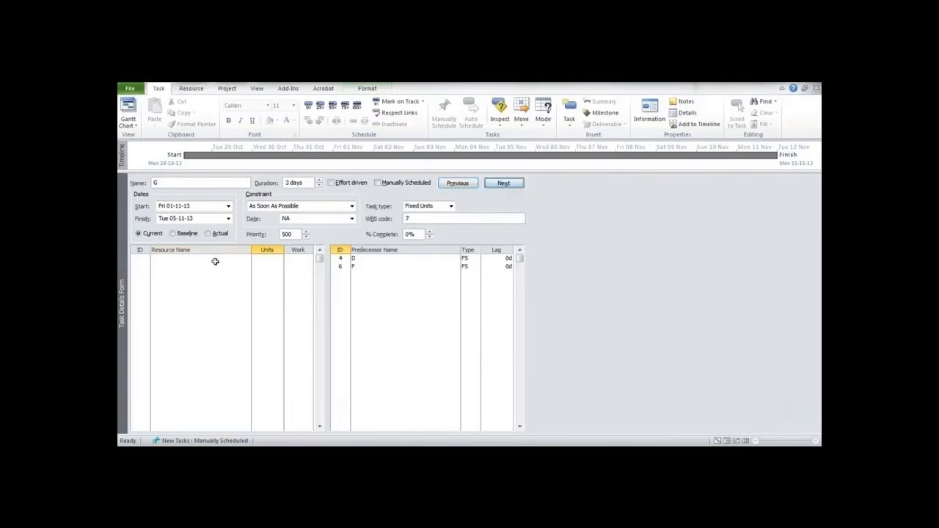
left_click(452, 184)
left_click(502, 184)
left_click(216, 262)
left_click(248, 258)
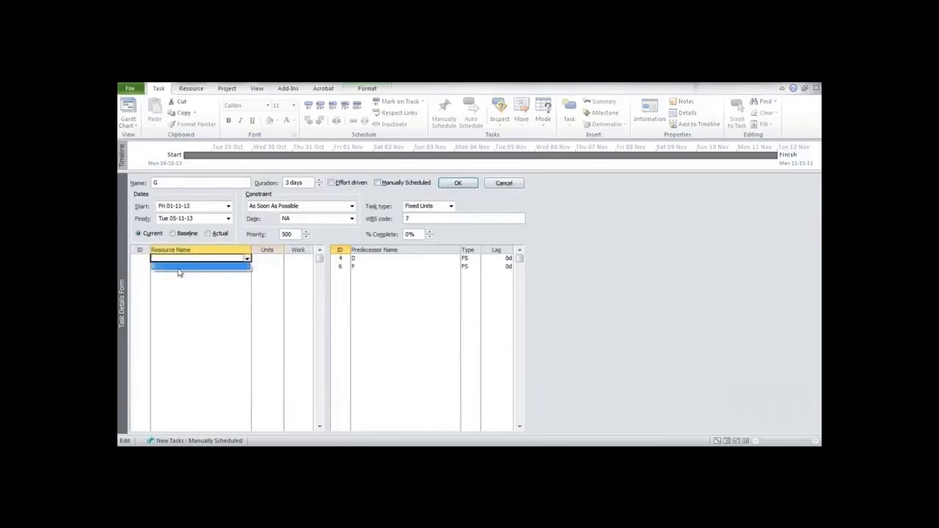
left_click(178, 271)
left_click(265, 261)
type("2")
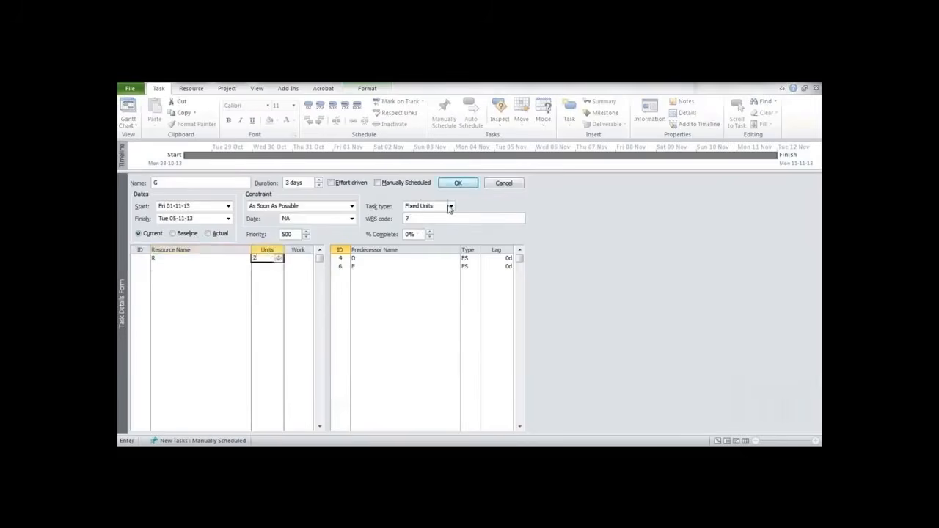
left_click(450, 206)
left_click(424, 220)
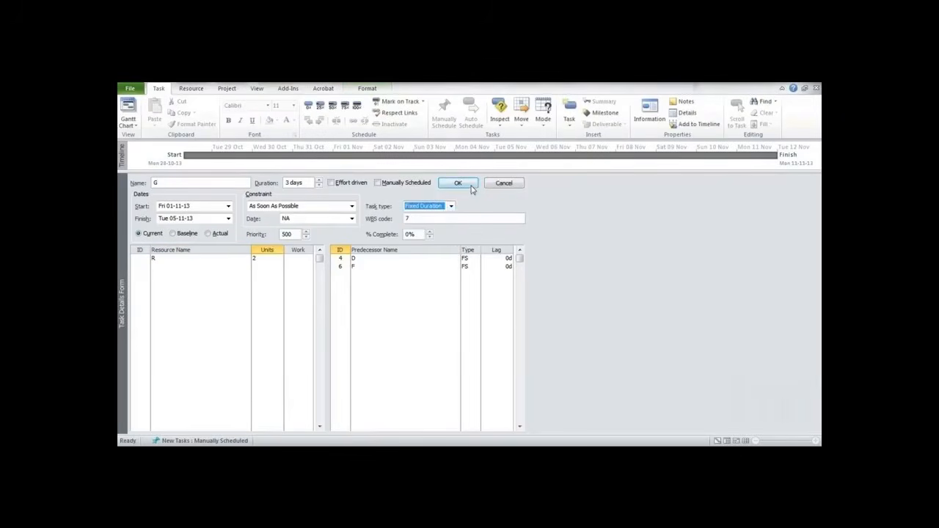
left_click(458, 183)
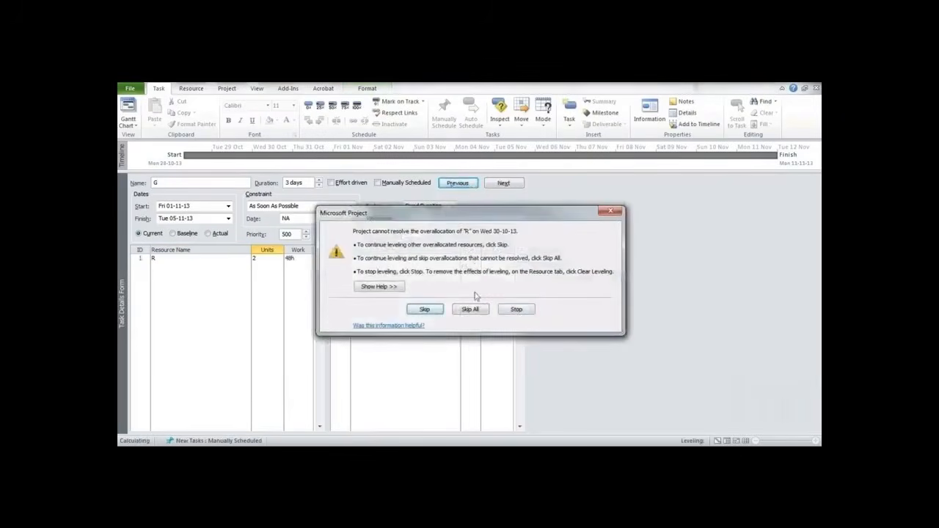
left_click(615, 211)
Assign resource R to task H with 1 unit as a Fixed Duration task and dismiss the overallocation warning.
left_click(503, 183)
left_click(203, 260)
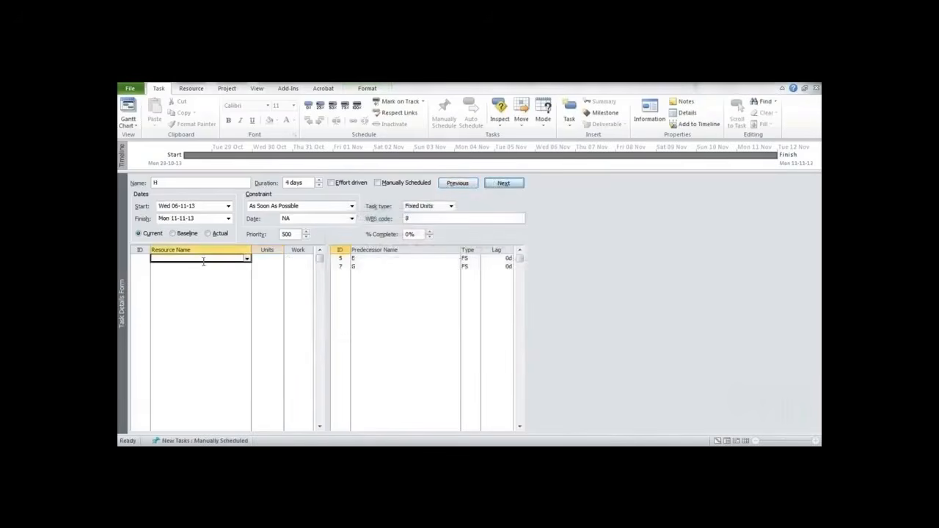
left_click(247, 259)
left_click(243, 265)
key("Tab")
type("1")
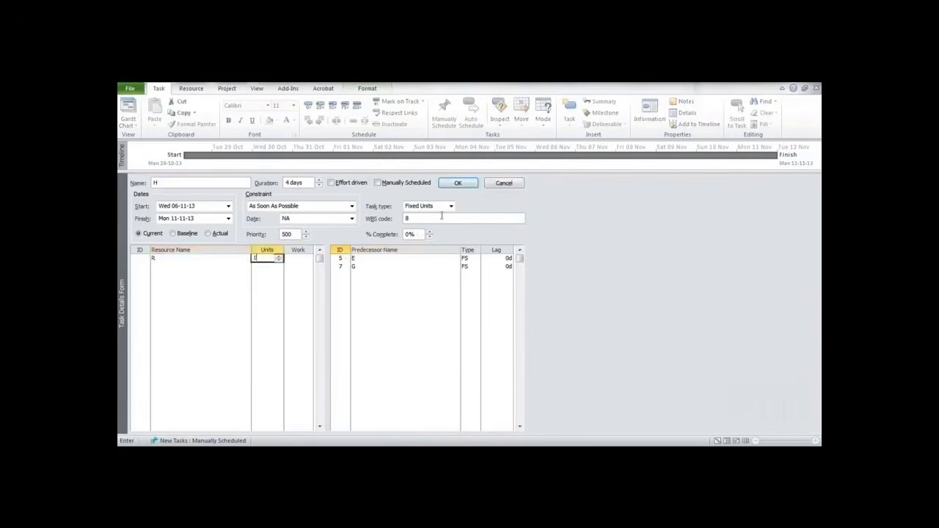
left_click(451, 206)
left_click(439, 222)
left_click(460, 185)
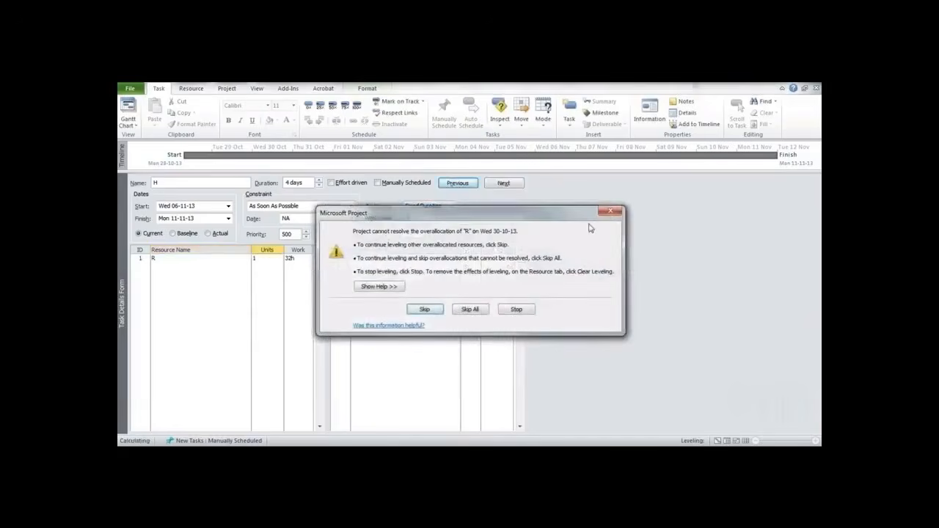
left_click(626, 206)
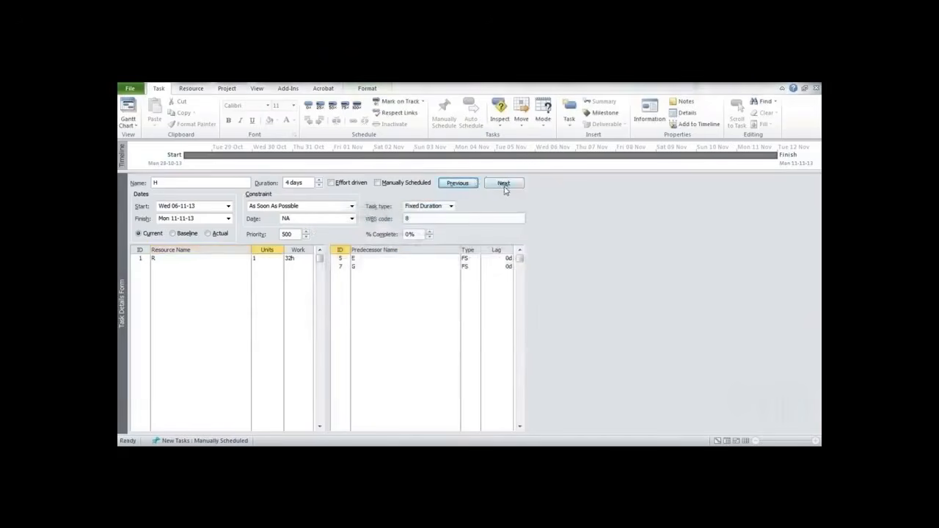
Return to the Detail Gantt view and copy the Resource Names entries of tasks A through H.
left_click(504, 184)
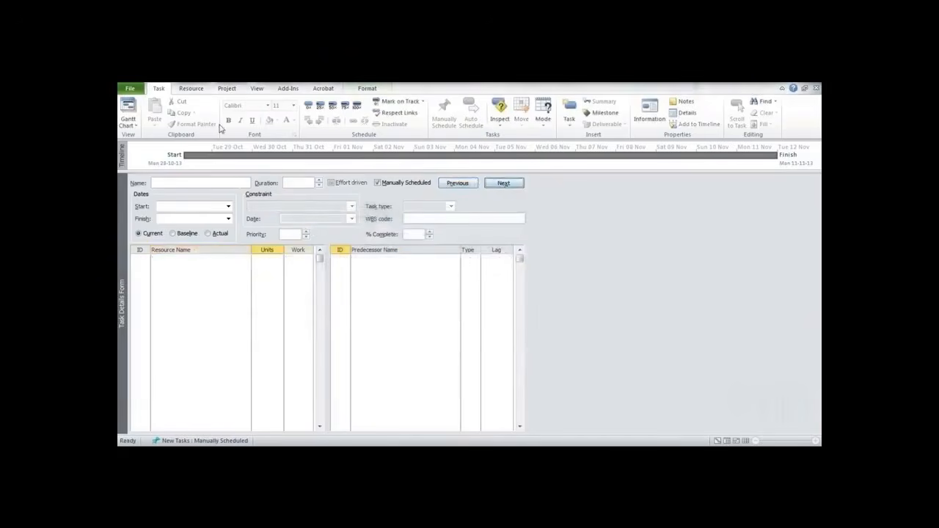
left_click(126, 126)
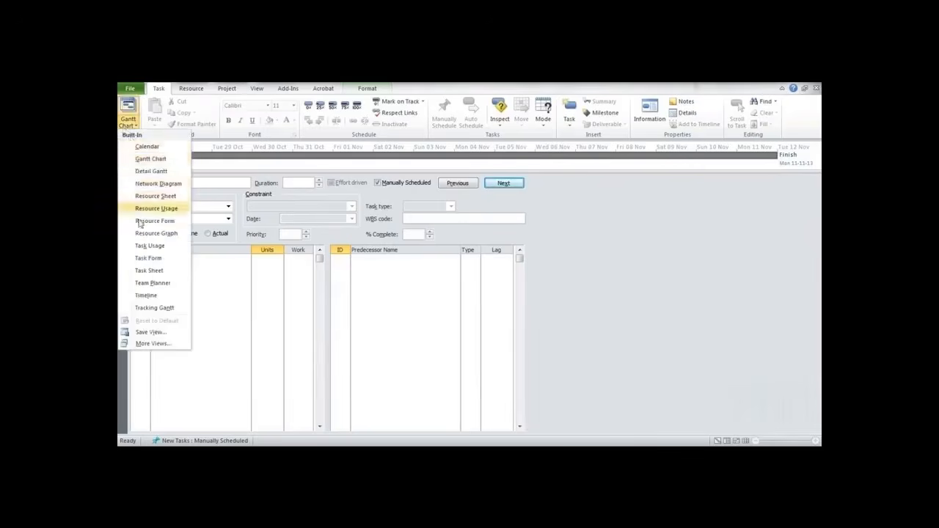
left_click(170, 172)
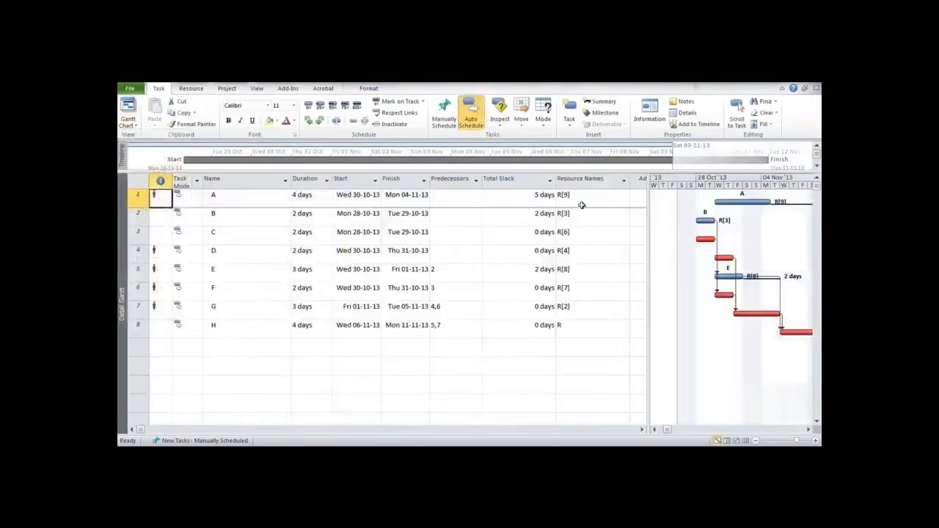
left_click_drag(581, 198, 580, 331)
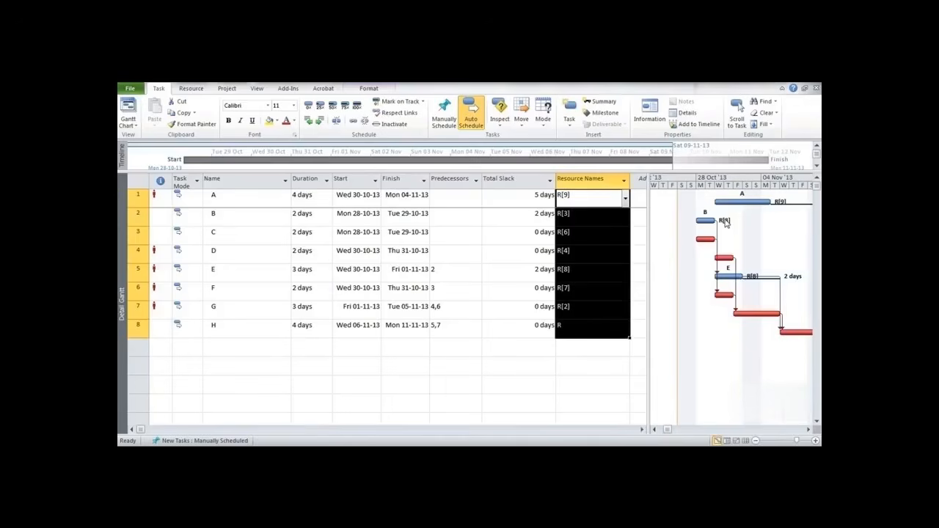
key("ctrl+c")
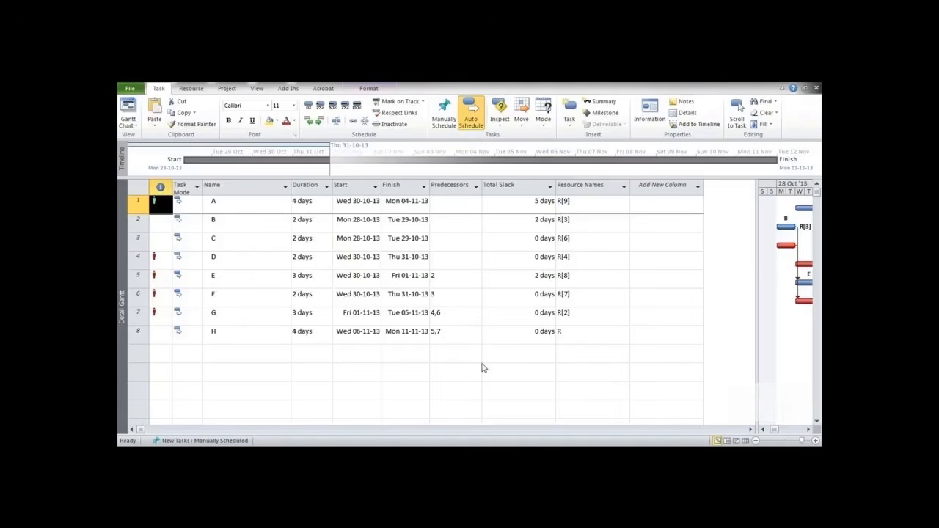
Examine the overallocation indicators of tasks A, D, E, F and G in the Detail Gantt table.
left_click(155, 226)
left_click(154, 201)
left_click(154, 256)
left_click(158, 276)
left_click(158, 294)
left_click(157, 312)
left_click(155, 295)
left_click(157, 276)
left_click(157, 259)
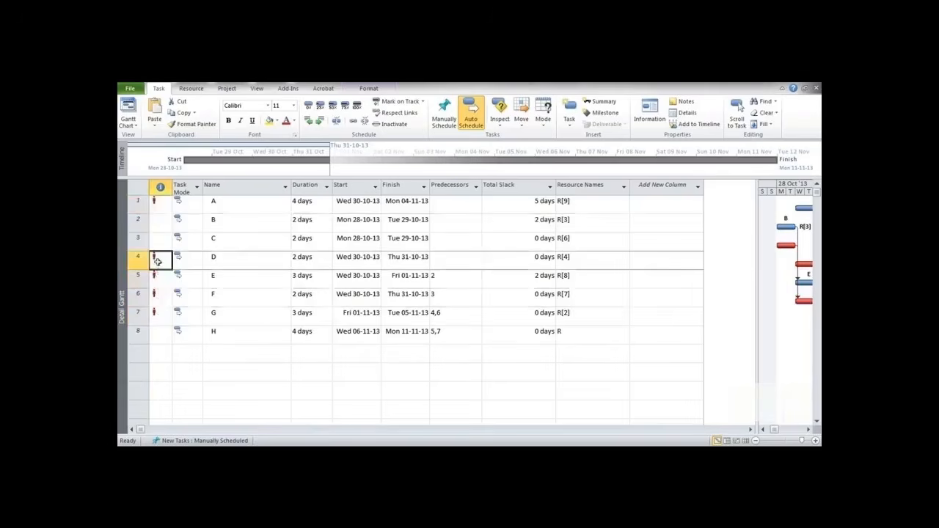
left_click(165, 203)
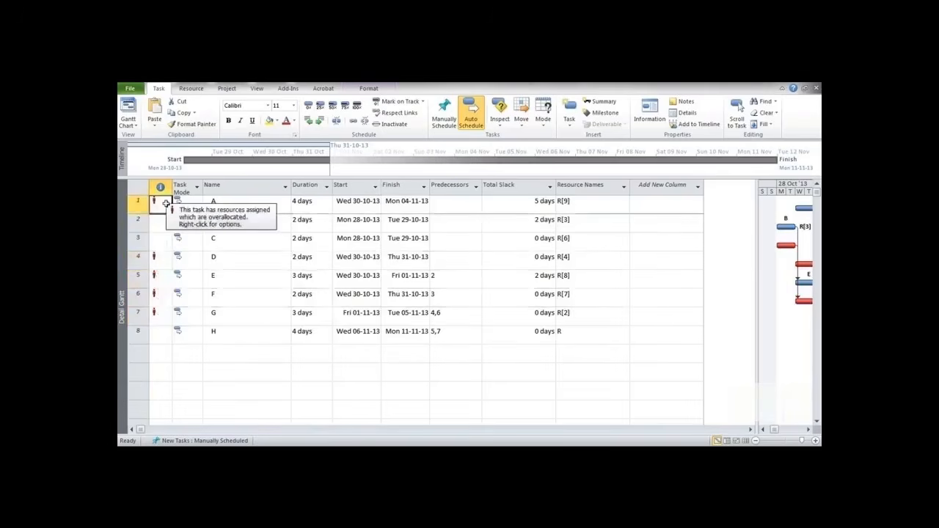
mouse_move(158, 256)
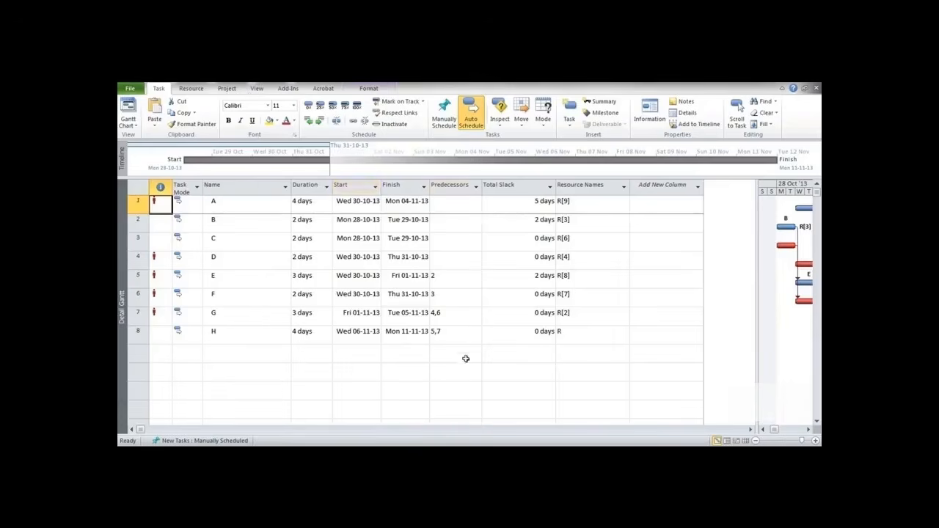
Open the Resource Graph and examine the daily peak units of resource R across the whole project period.
left_click(257, 89)
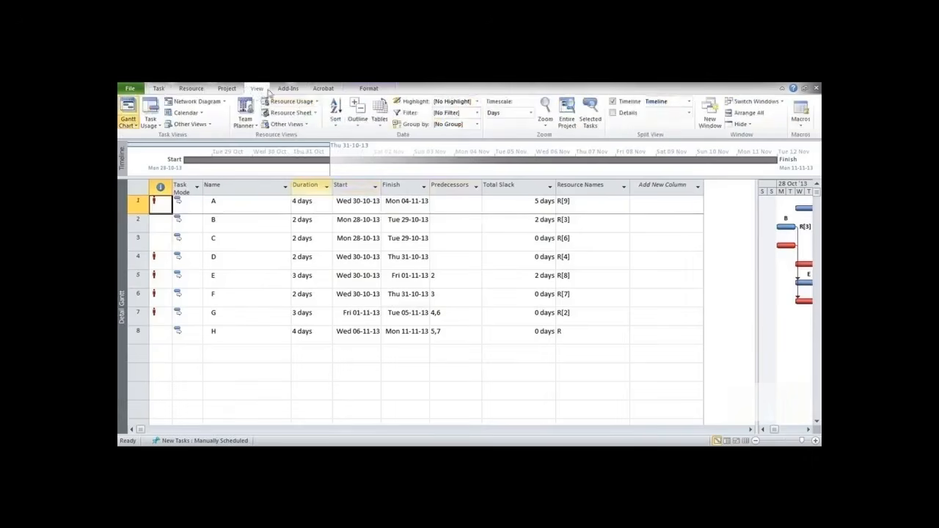
left_click(307, 125)
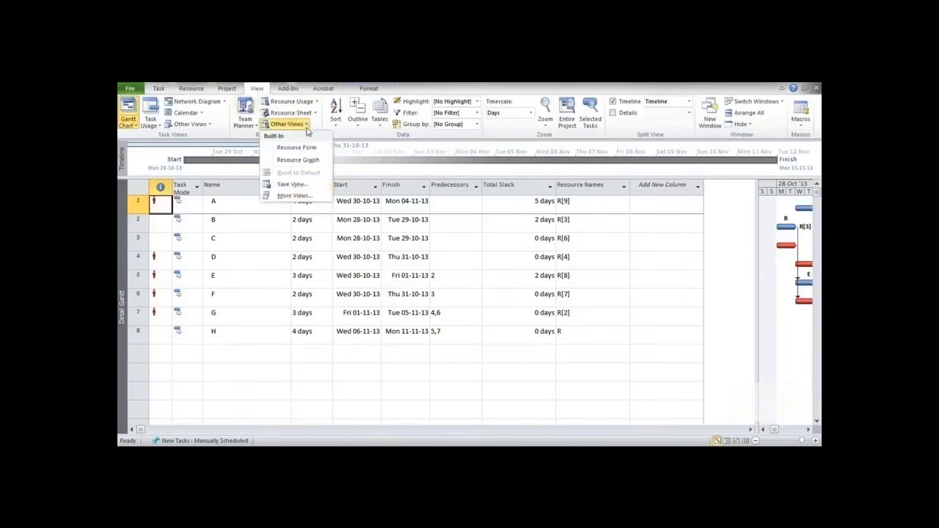
left_click(300, 161)
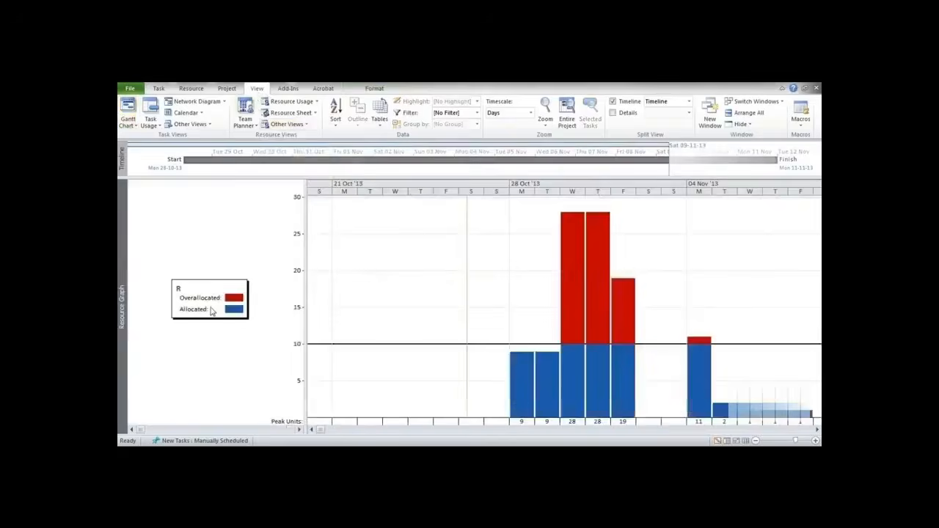
left_click(299, 430)
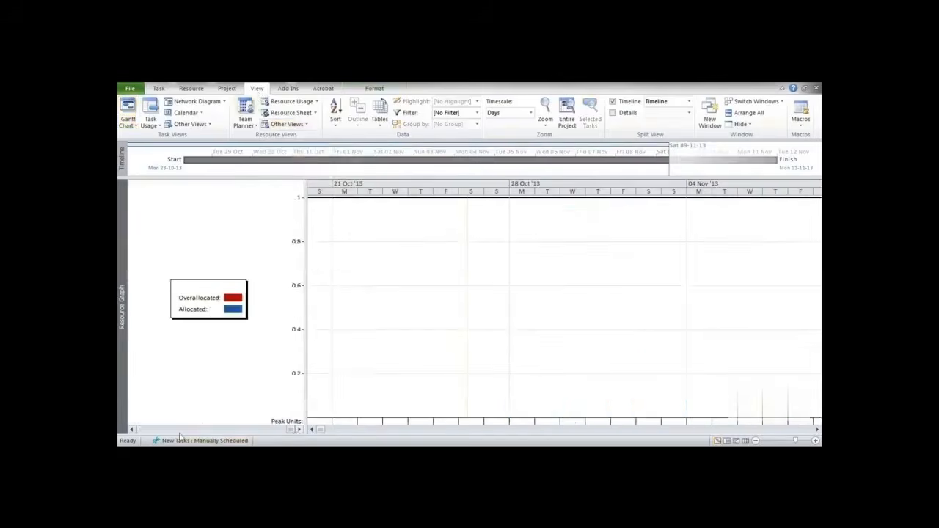
left_click(132, 430)
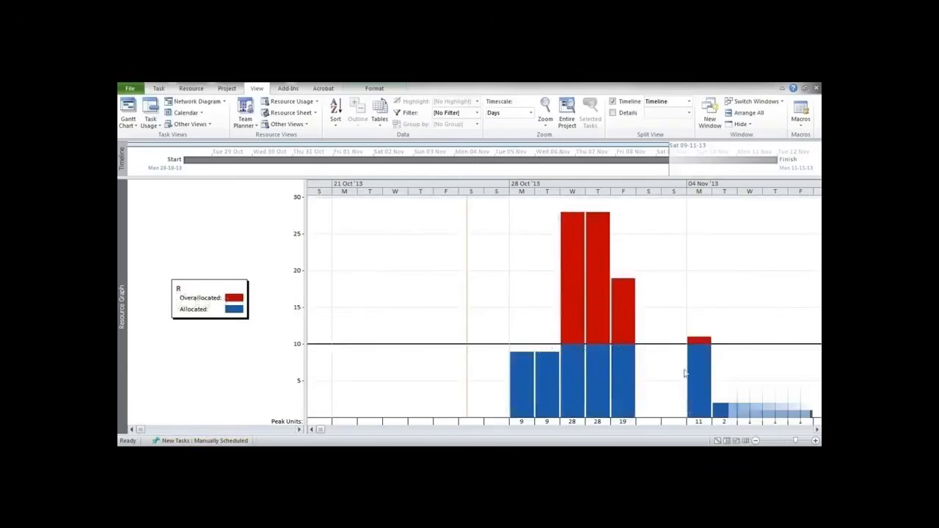
left_click(817, 432)
left_click(816, 433)
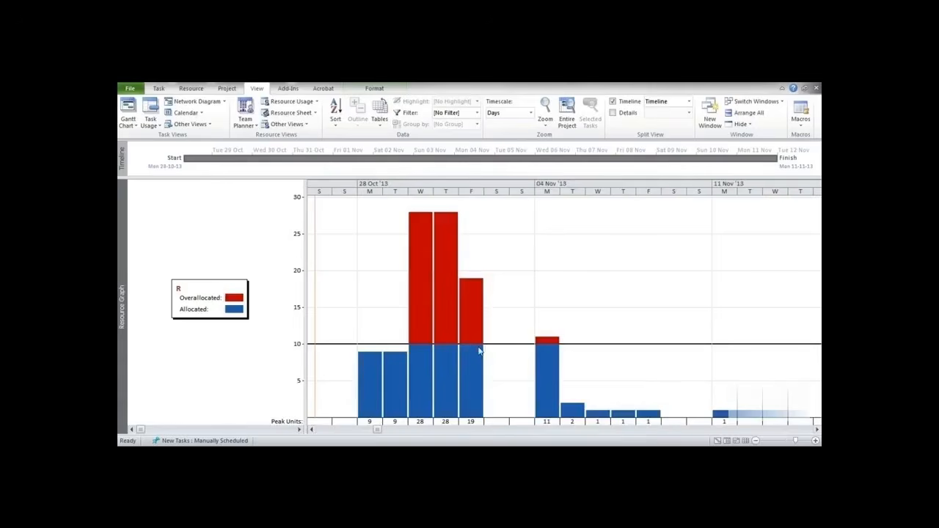
Return to the Detail Gantt view and widen the chart area beside the task table.
left_click(133, 125)
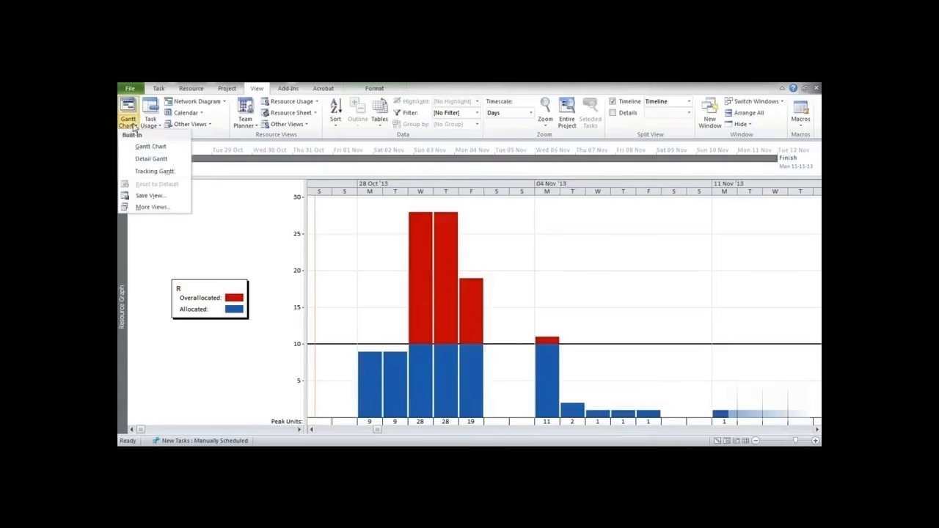
left_click(140, 158)
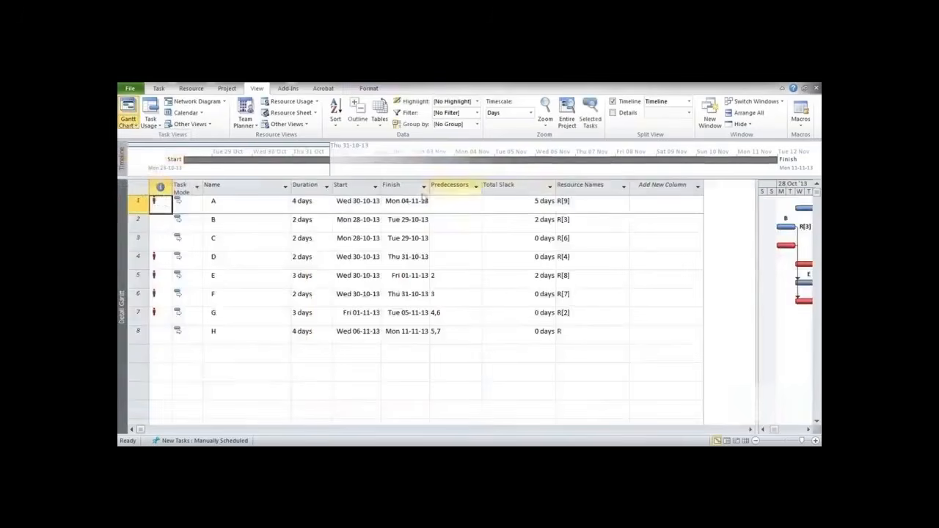
left_click_drag(754, 302, 660, 318)
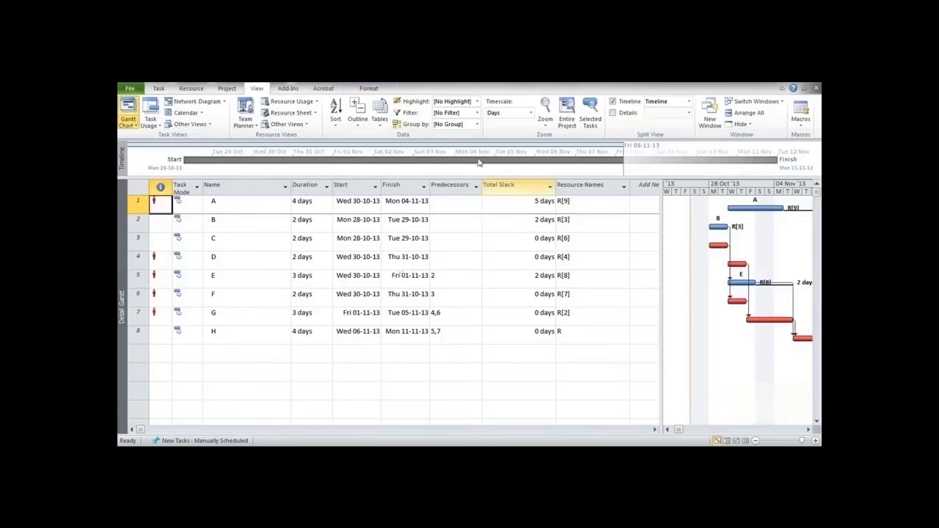
Level the entire project with automatic leveling calculations, skipping all overallocations that cannot be resolved.
left_click(191, 88)
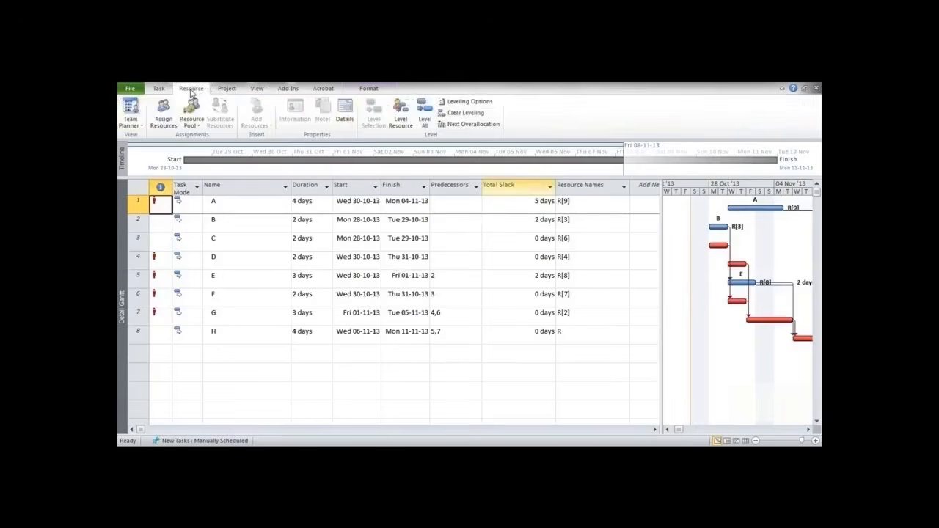
left_click(467, 105)
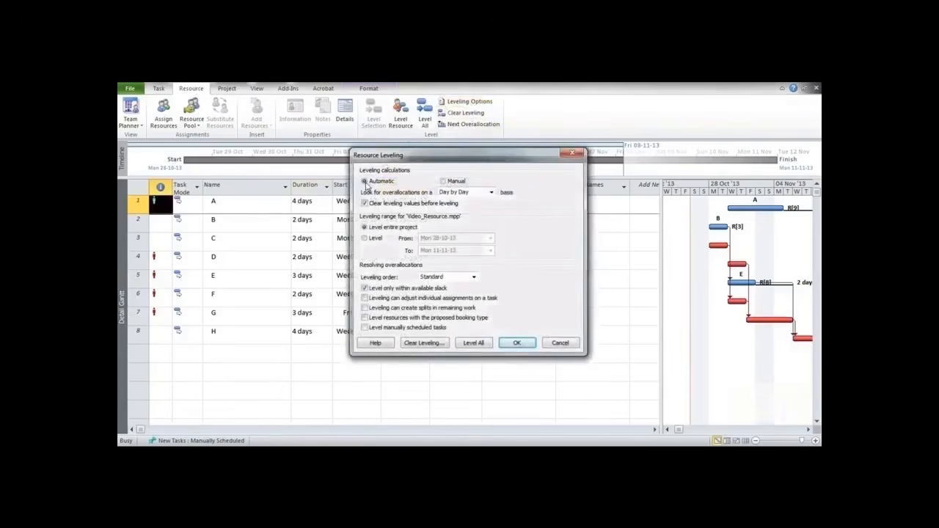
left_click(364, 182)
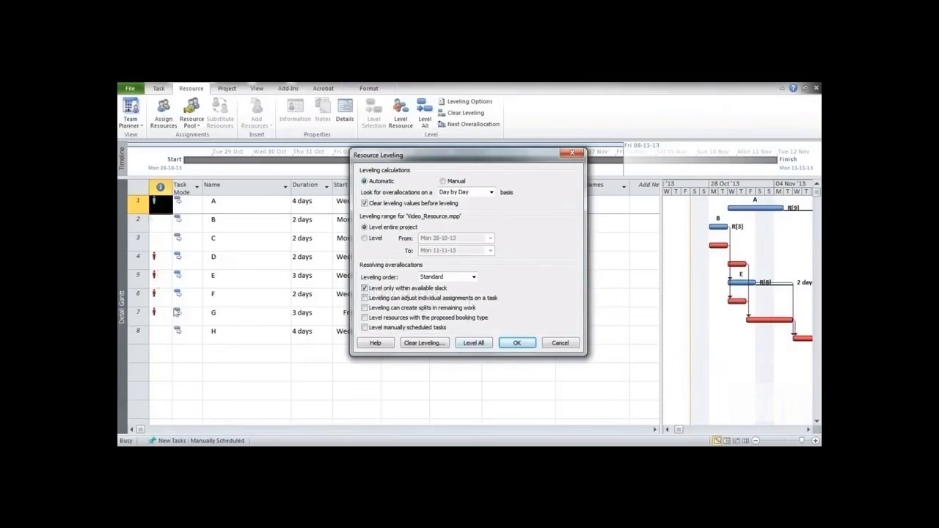
left_click(482, 344)
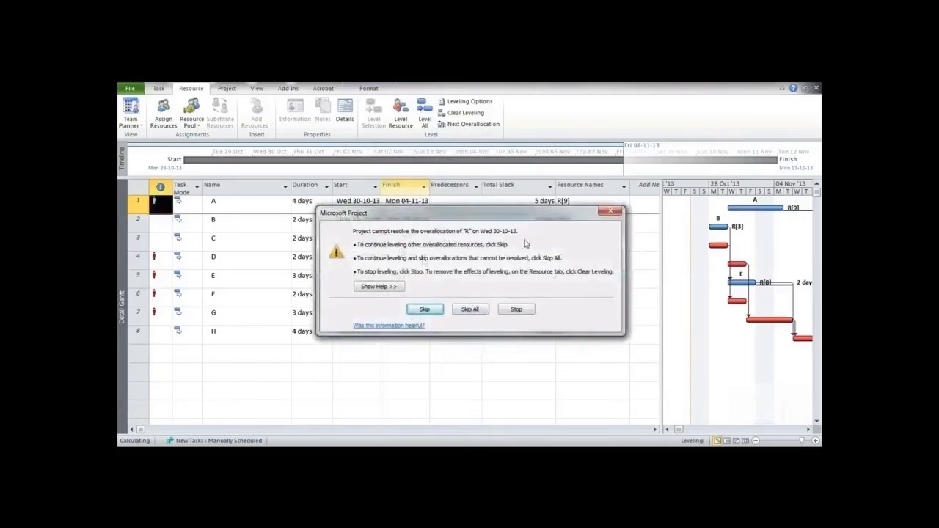
left_click(468, 311)
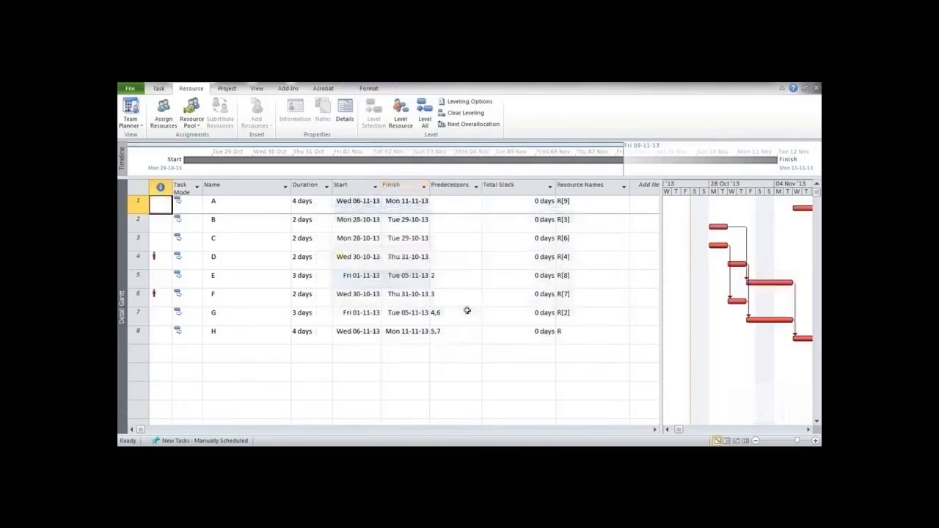
Check the indicator column of the leveled tasks for remaining overallocations, particularly tasks D and F.
left_click_drag(161, 205, 162, 245)
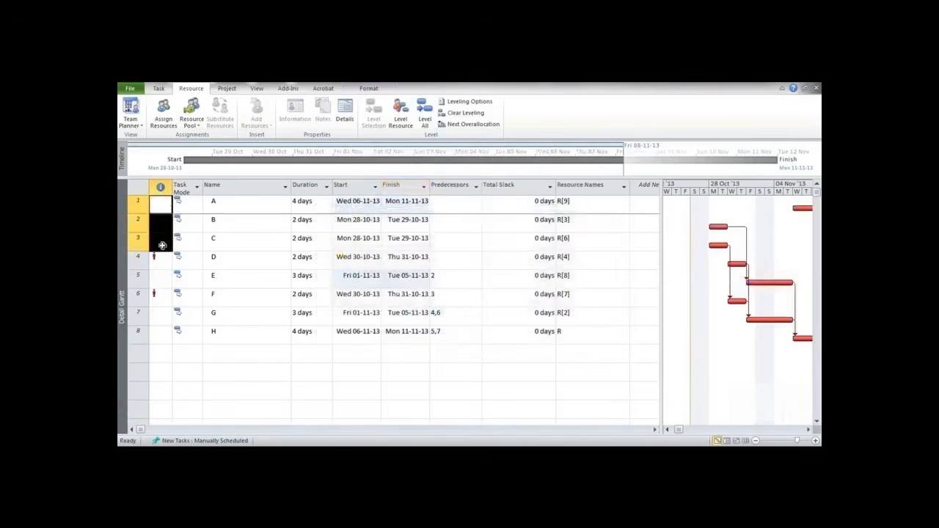
left_click(156, 256)
left_click(154, 295)
left_click(154, 259)
left_click(155, 295)
left_click(164, 262)
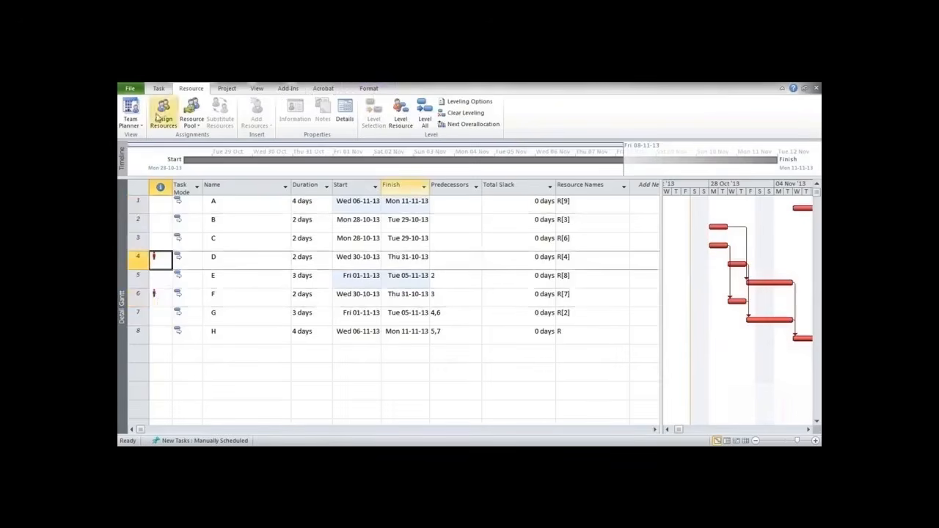
Open the Resource Graph again to examine resource R's peak units after leveling.
left_click(256, 88)
left_click(285, 124)
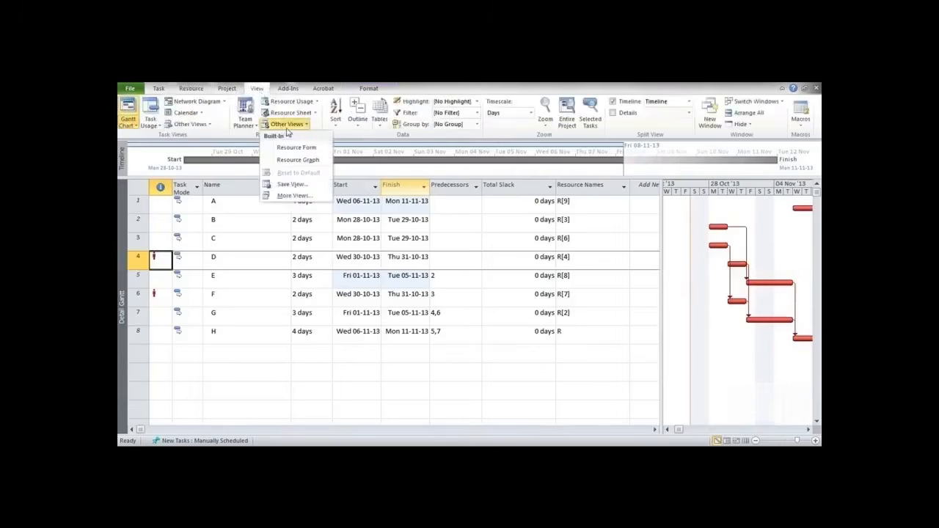
left_click(296, 160)
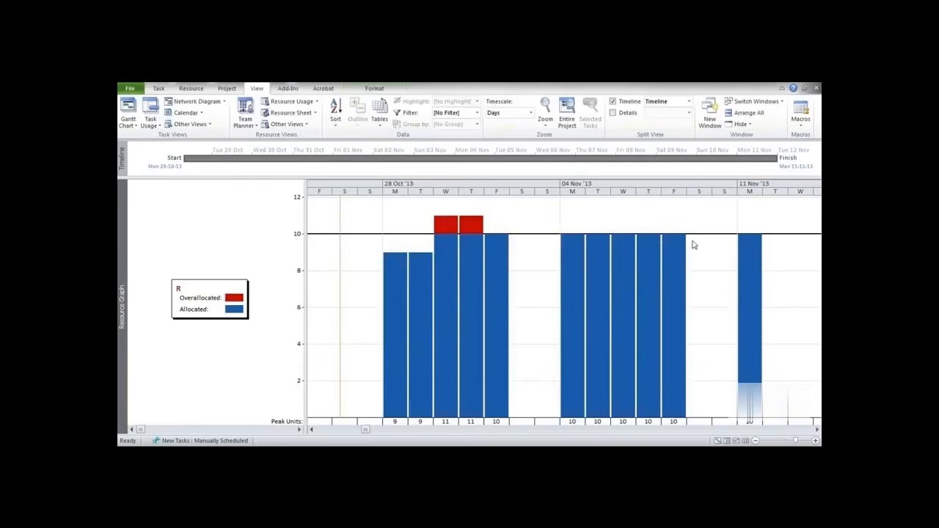
Return to the Detail Gantt view and review the Total Slack of tasks A to H and the indicators of D and F.
left_click(135, 126)
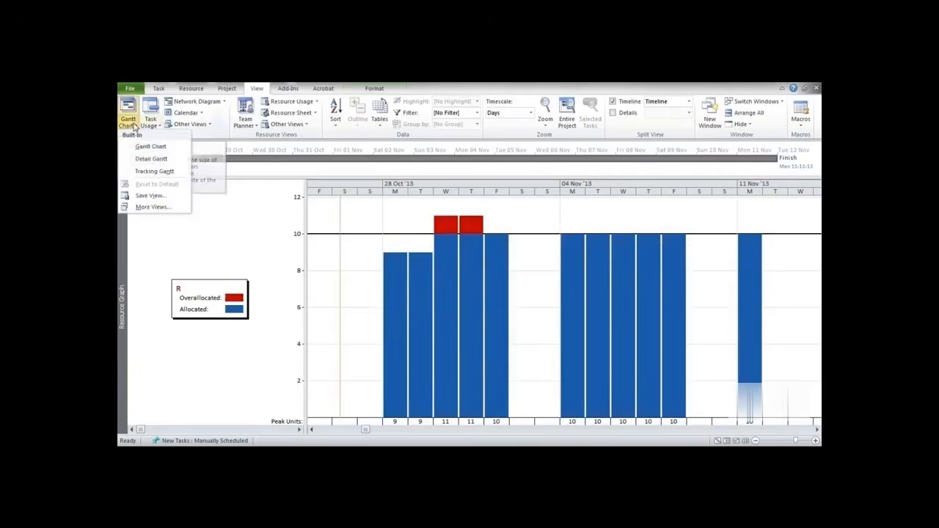
left_click(142, 164)
left_click_drag(521, 205, 525, 330)
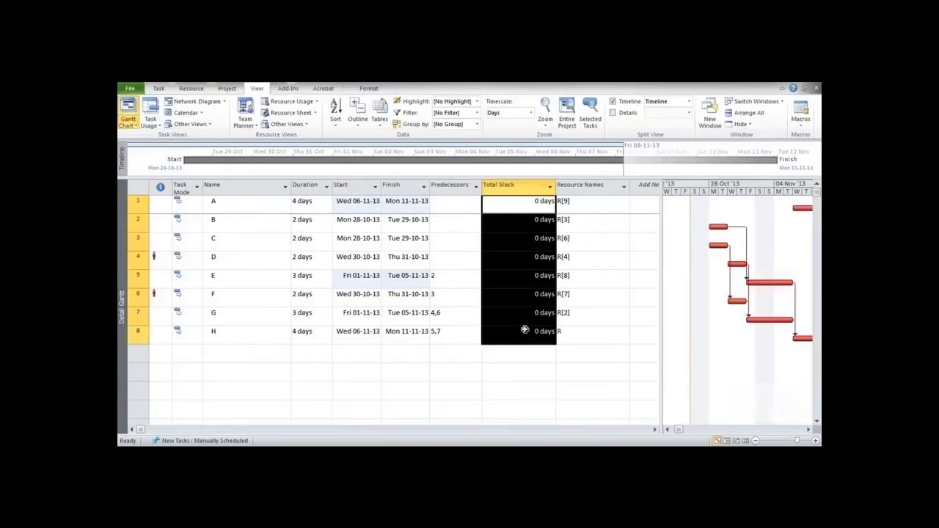
left_click_drag(516, 207, 508, 332)
left_click(154, 257)
left_click(158, 293)
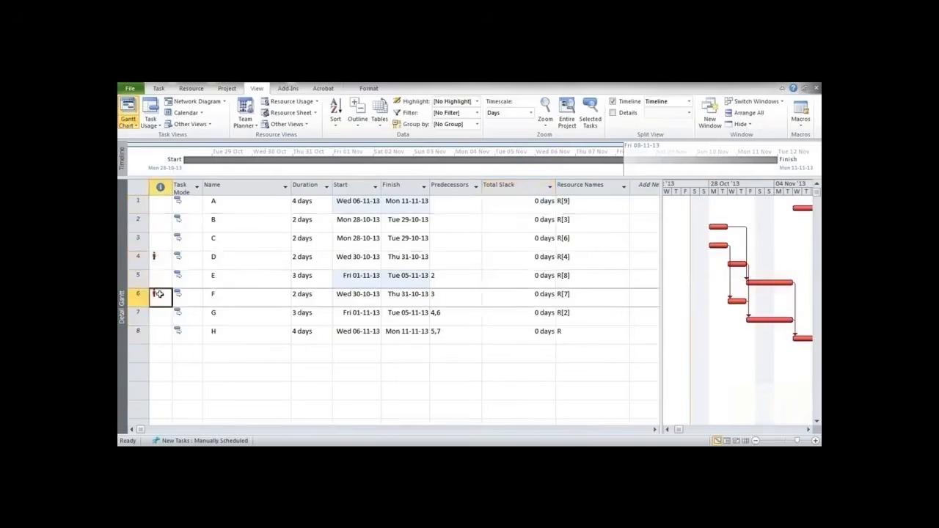
mouse_move(159, 293)
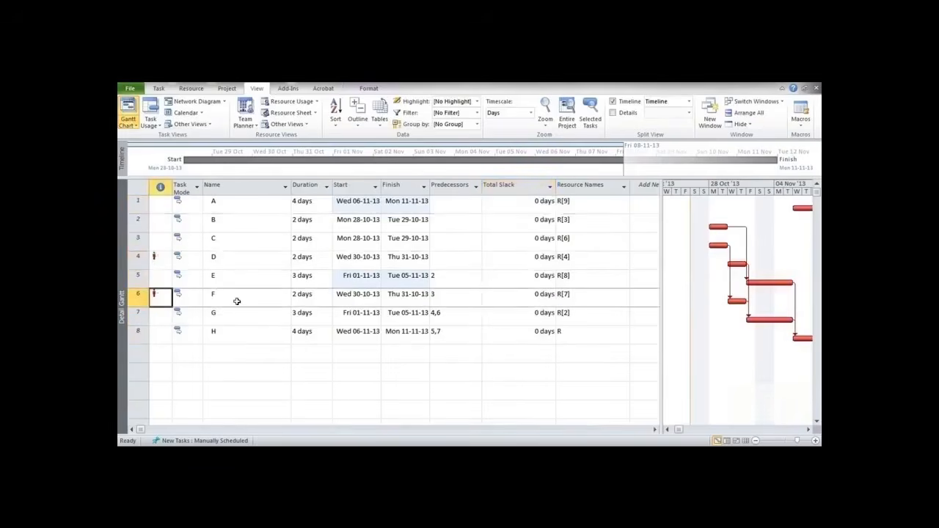
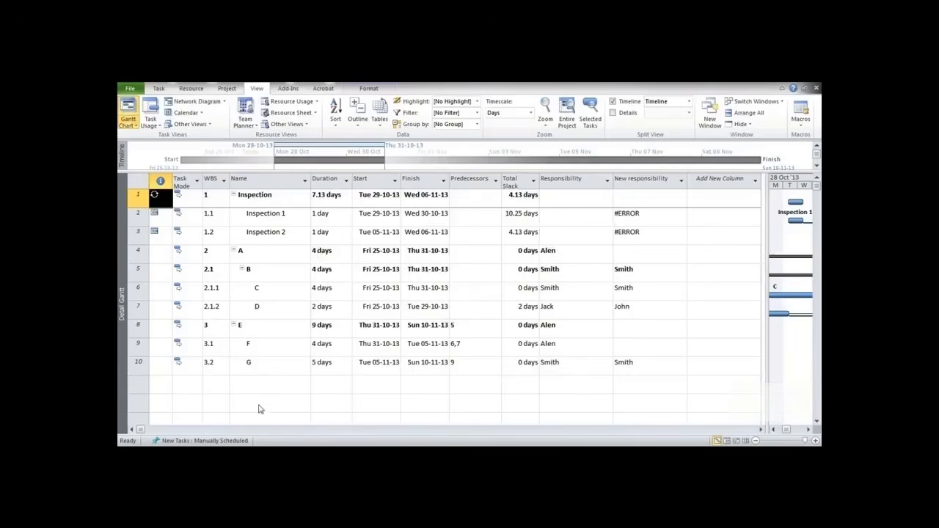
In the Inspection project, select the blank Name cell below task G and widen the Gantt chart area.
left_click(286, 389)
left_click_drag(761, 298, 628, 305)
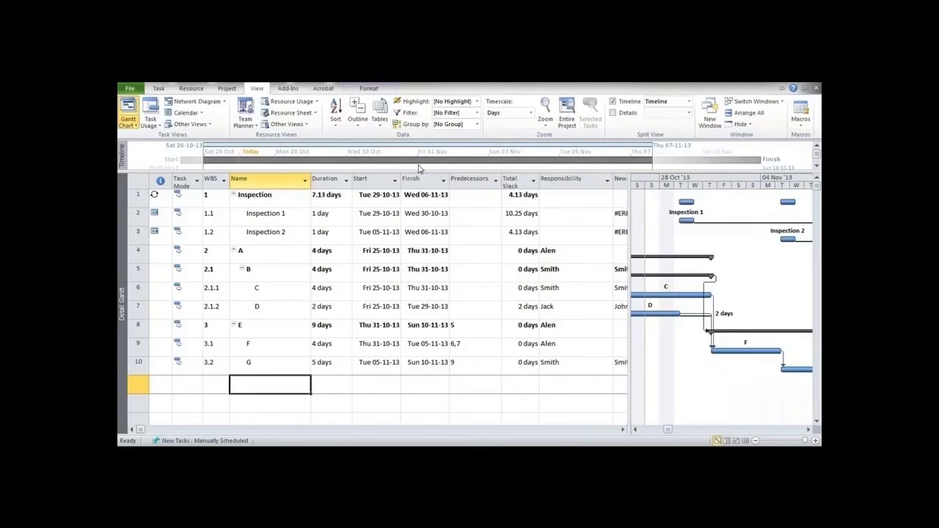
double_click(255, 89)
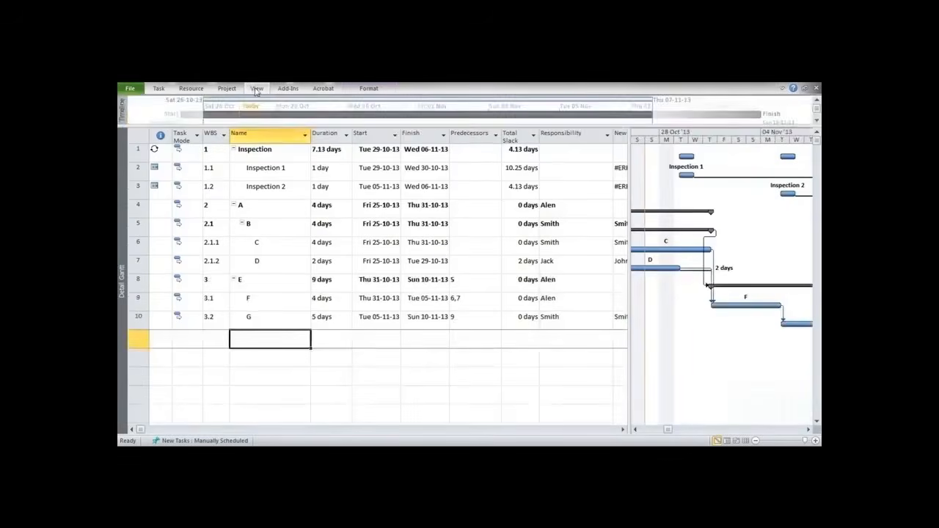
left_click(255, 89)
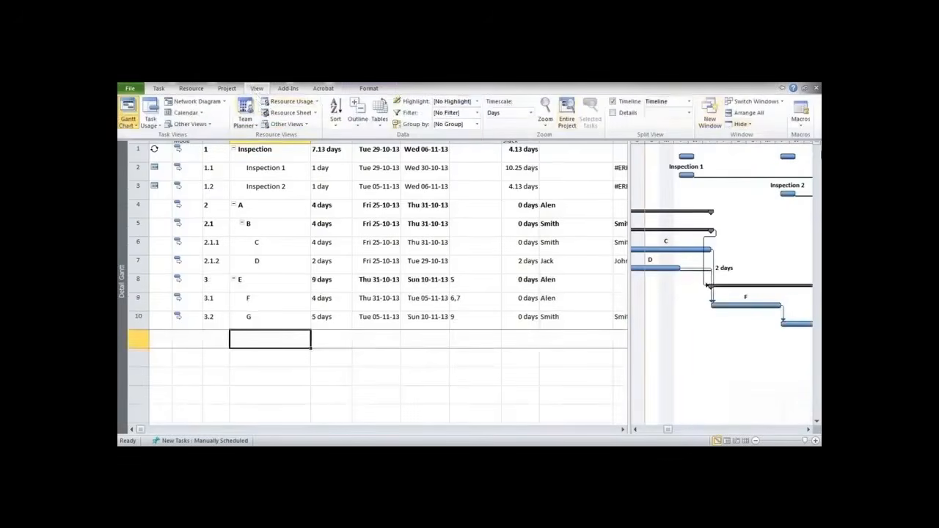
key("ctrl+F1")
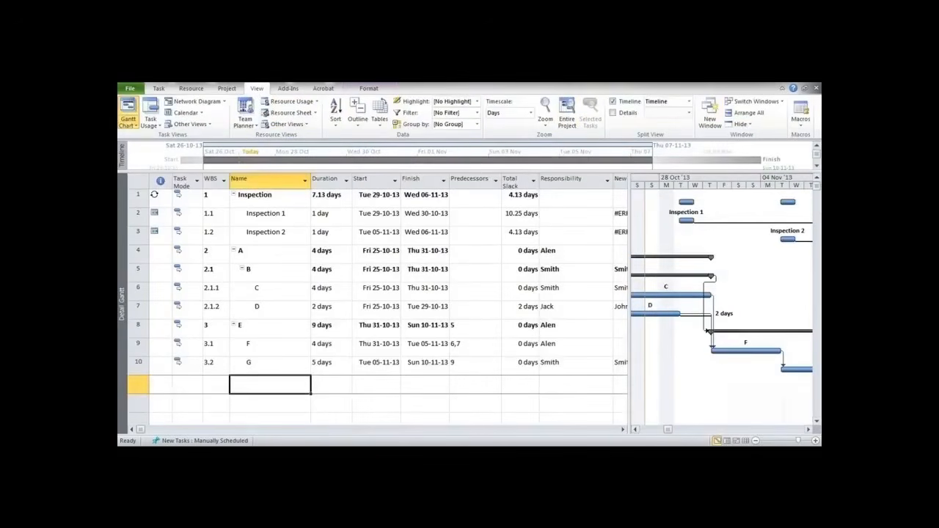
Set up a new macro recording named Autoschedule with the shortcut key Ctrl+J.
left_click(800, 120)
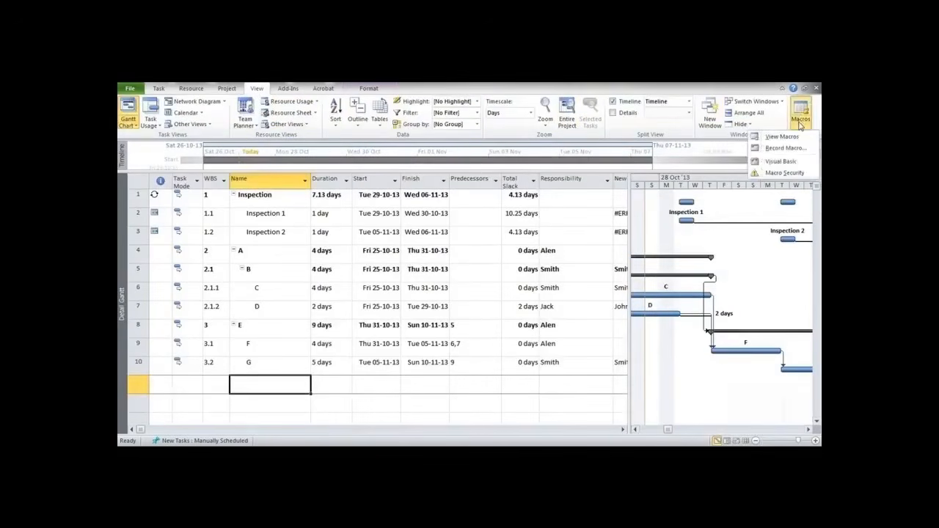
left_click(778, 148)
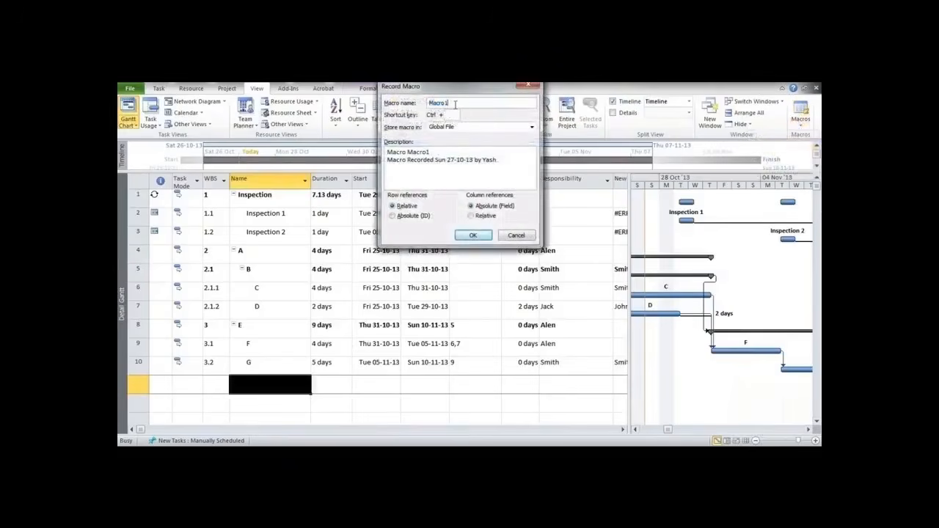
type("aUTOSCHEDULE")
key("BackSpace")
key("BackSpace")
key("BackSpace")
key("BackSpace")
key("BackSpace")
key("BackSpace")
key("BackSpace")
key("BackSpace")
key("BackSpace")
key("BackSpace")
key("BackSpace")
type("Autoschedu")
key("Tab")
type("j")
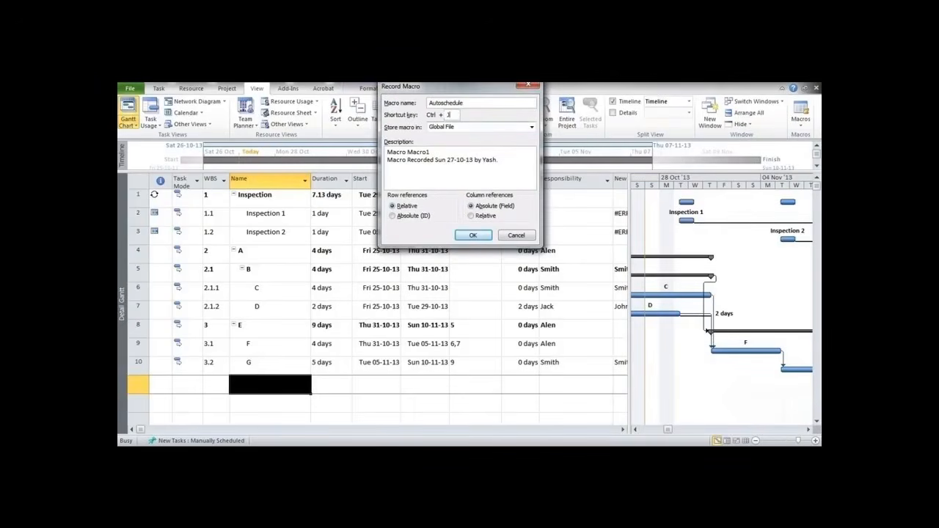
Store the Autoschedule macro in the Global File, describe it as "Autoschedule to ease yhe work." and start the recording.
left_click(531, 127)
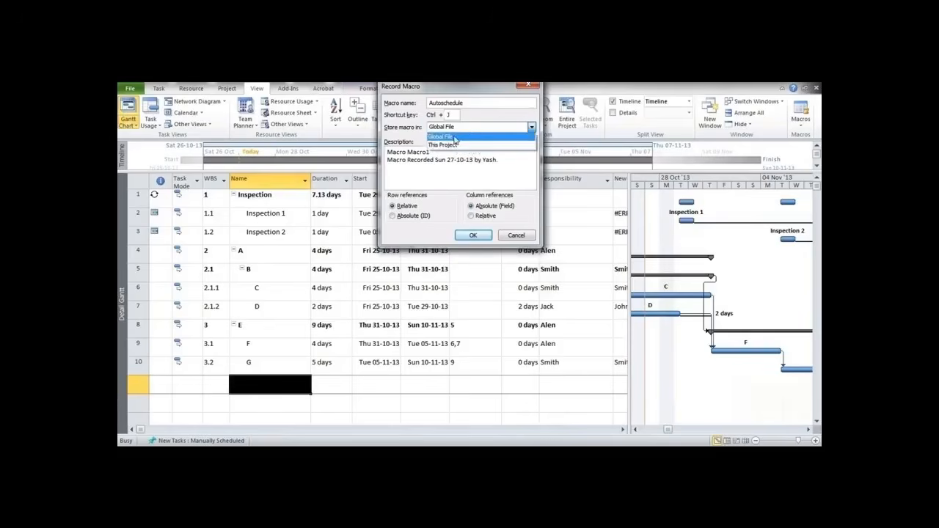
left_click(457, 137)
left_click(452, 151)
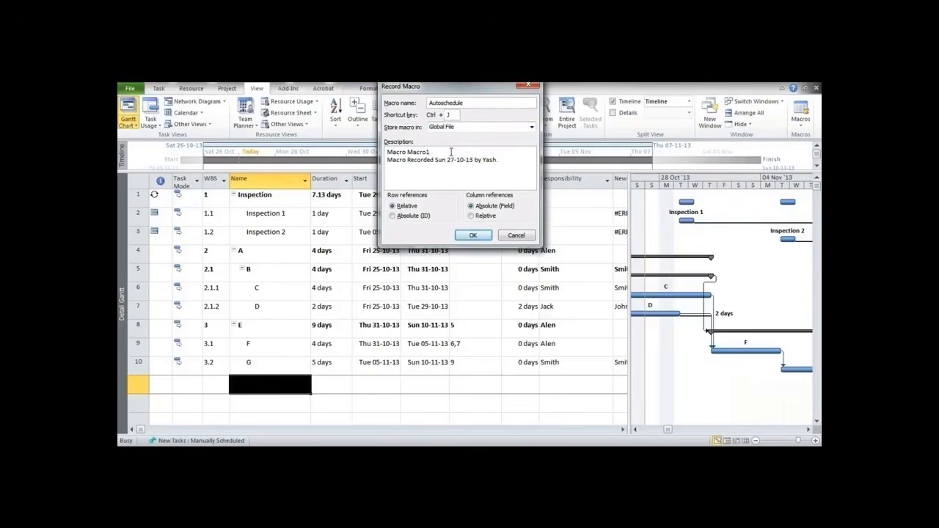
key("shift+Home")
type("Autoschedule to ease yhe work.")
left_click(463, 235)
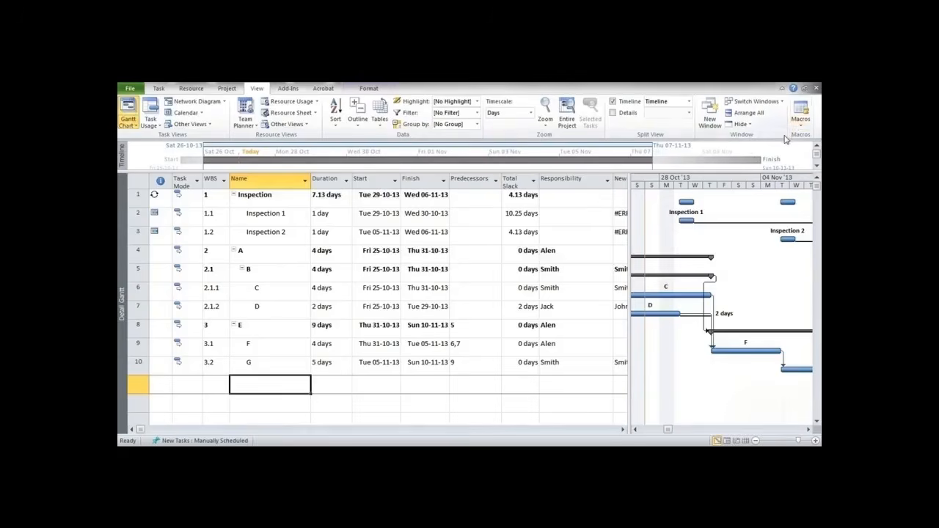
Record switching every task in the sheet to Auto Schedule, then stop the macro recording.
left_click(159, 89)
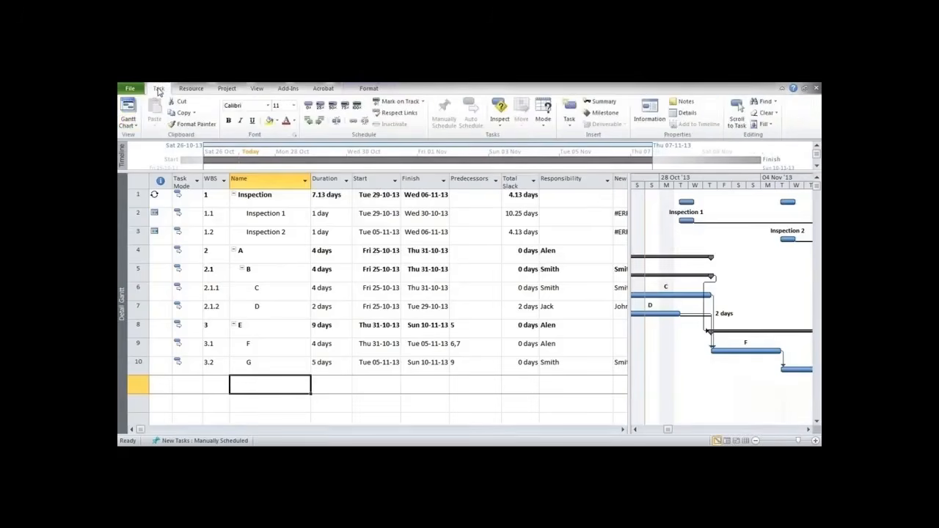
left_click(135, 180)
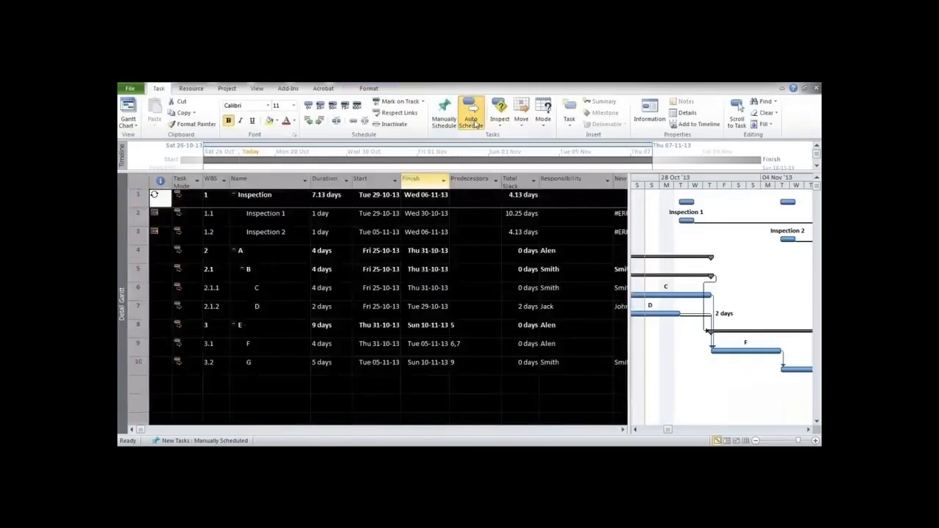
left_click(474, 122)
left_click(257, 88)
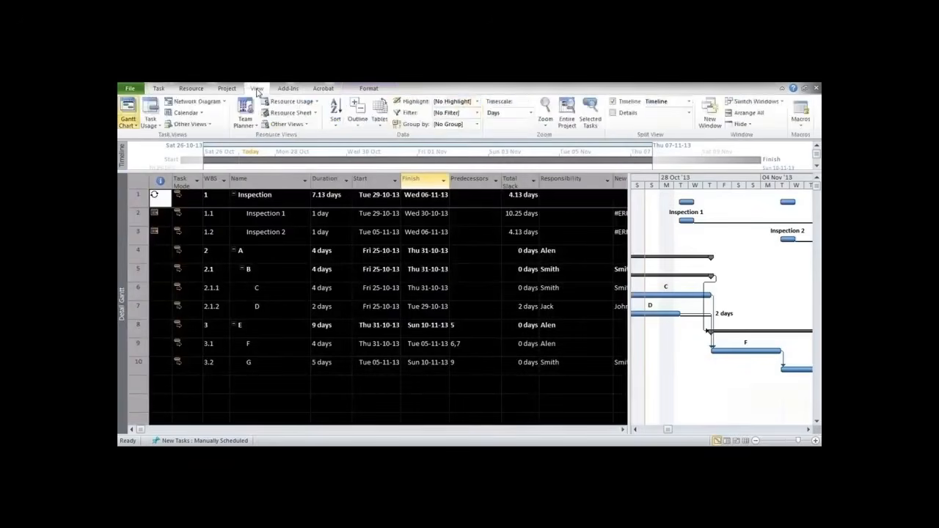
left_click(801, 116)
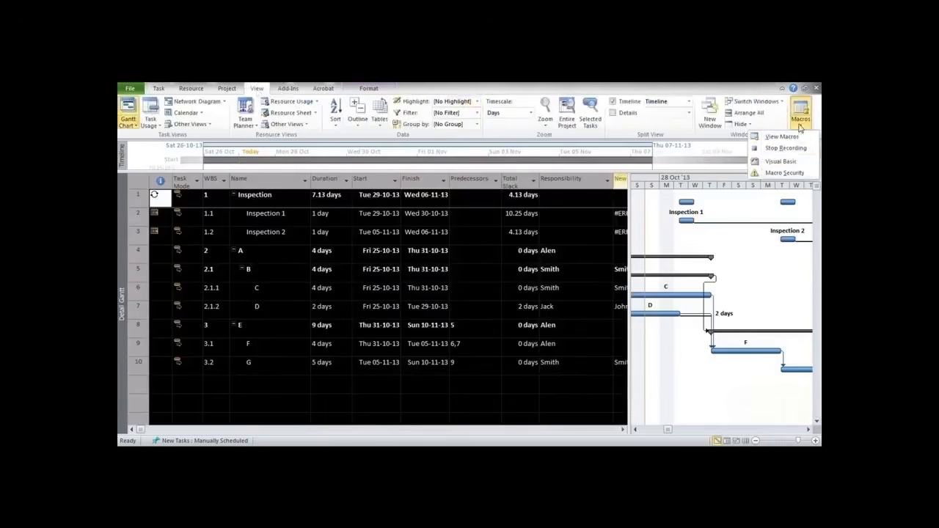
left_click(784, 148)
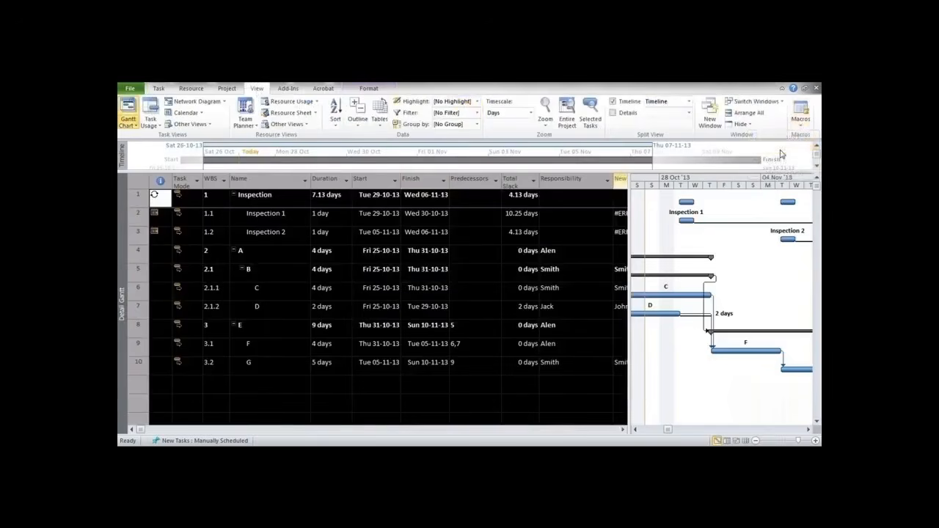
Open the Autoschedule macro's code for editing, review it and close the code editor.
left_click(802, 126)
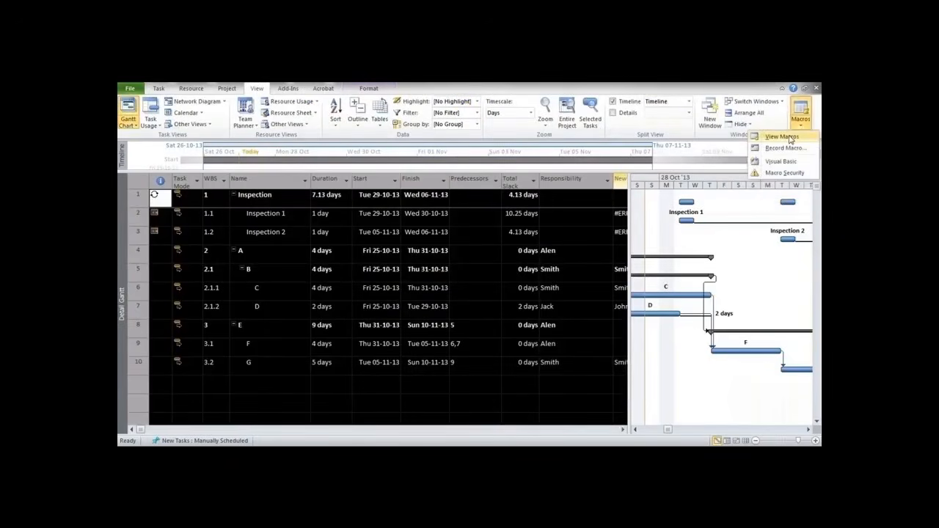
left_click(794, 138)
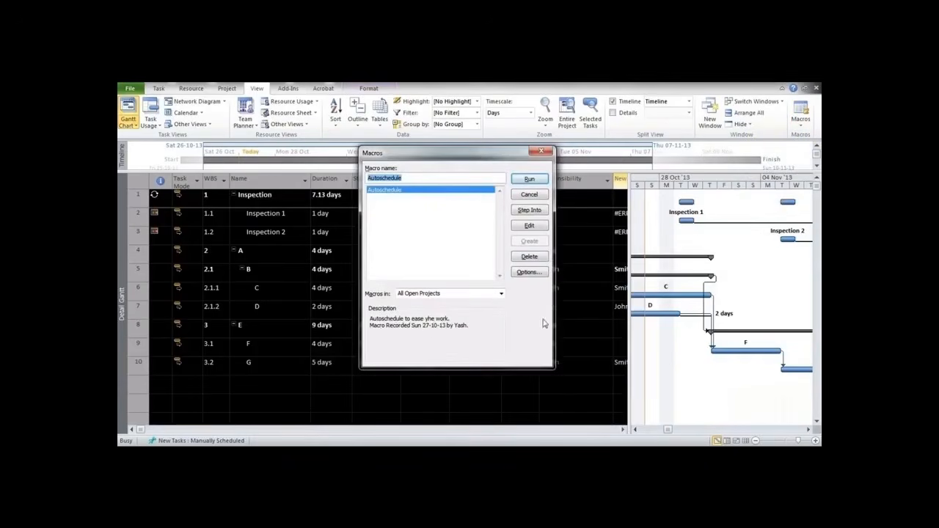
left_click(528, 226)
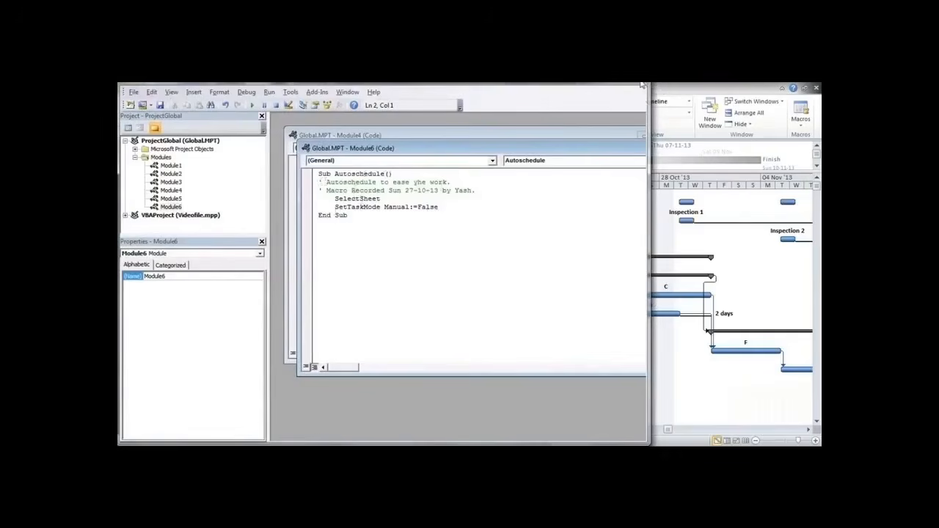
left_click(642, 85)
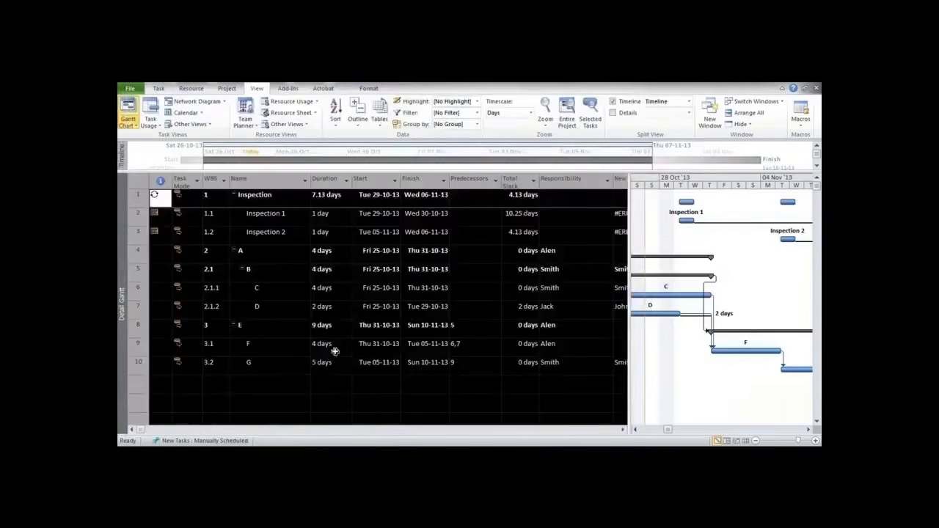
Add three new tasks named X, Y and Z below task G.
left_click(296, 380)
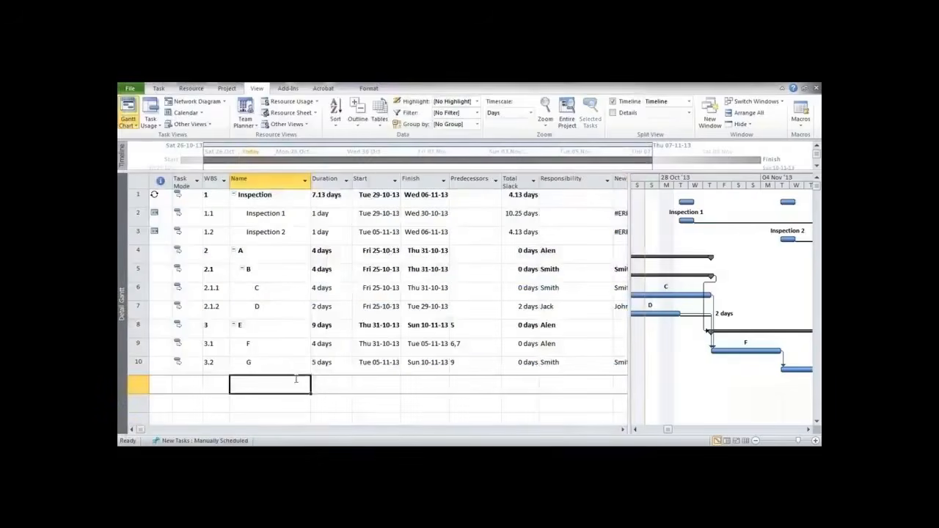
type("X")
key("Return")
type("Y")
key("Return")
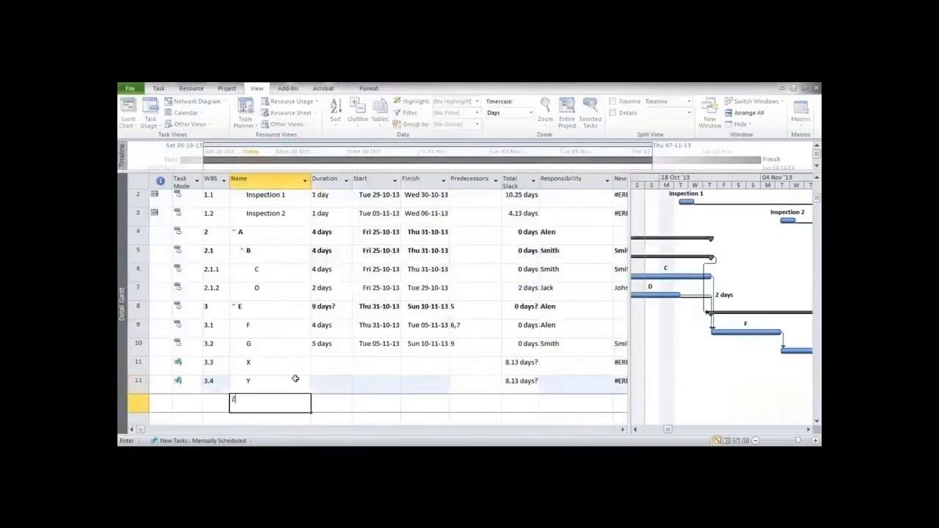
type("Z")
Set the durations of tasks G, X and Y to 4, 3 and 2 days.
key("Tab")
key("Up")
key("Up")
key("Up")
type("4")
key("Return")
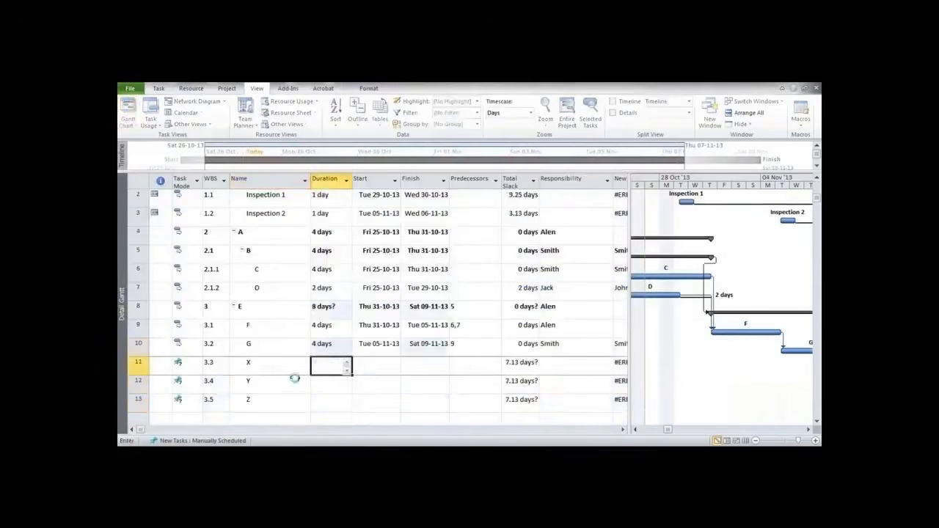
type("3")
key("Return")
type("2")
key("Return")
Set the predecessors of tasks X, Y and Z to 10, 11 and 12 respectively.
key("Tab")
key("Tab")
key("Tab")
key("Tab")
key("Up")
key("Up")
key("Left")
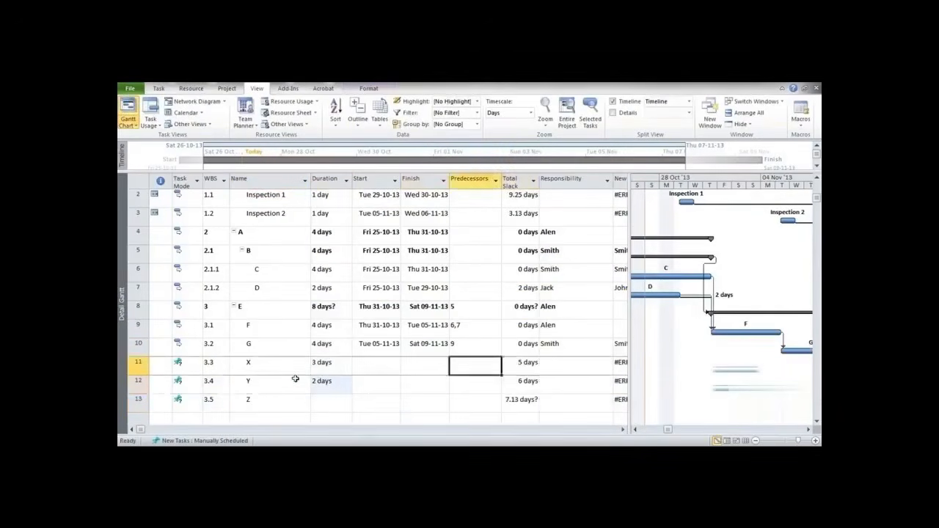
type("10")
key("Return")
type("11")
key("Return")
type("12")
key("Return")
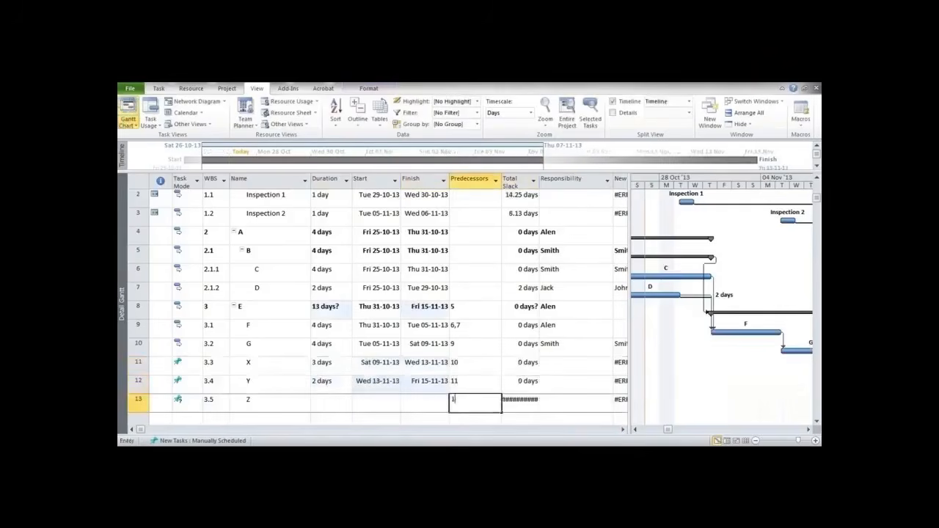
Examine the new tasks' Gantt bars and compare the Task Mode of X, Y and Z with that of tasks D to G.
left_click(807, 430)
left_click(807, 430)
left_click(808, 430)
left_click(807, 430)
left_click(807, 430)
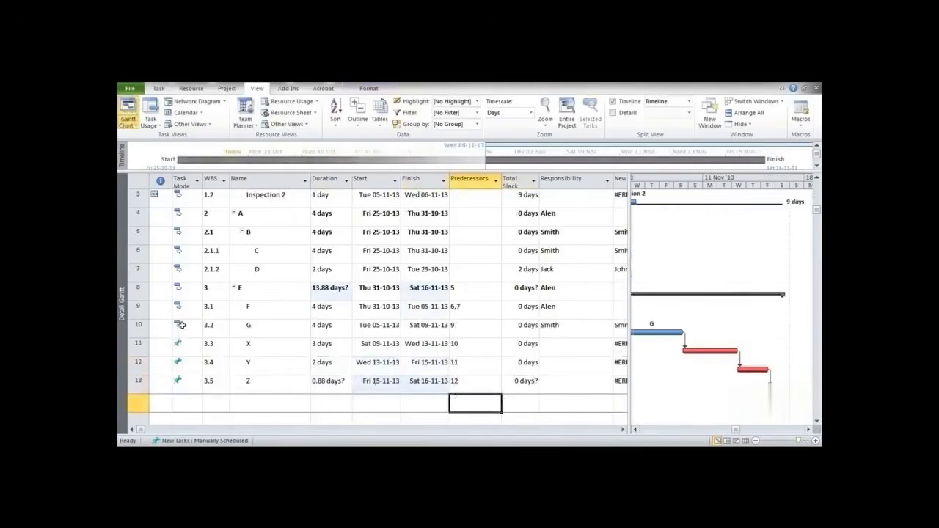
left_click_drag(180, 344, 186, 387)
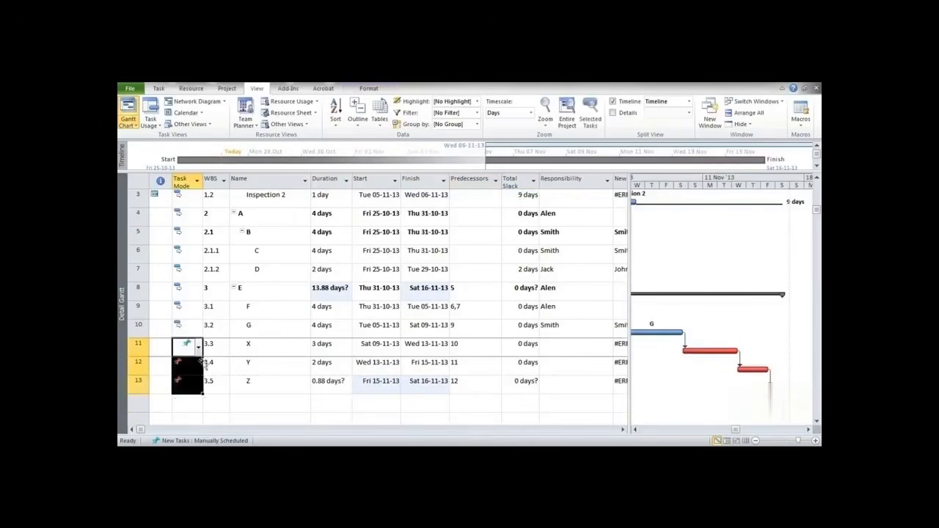
left_click(183, 406)
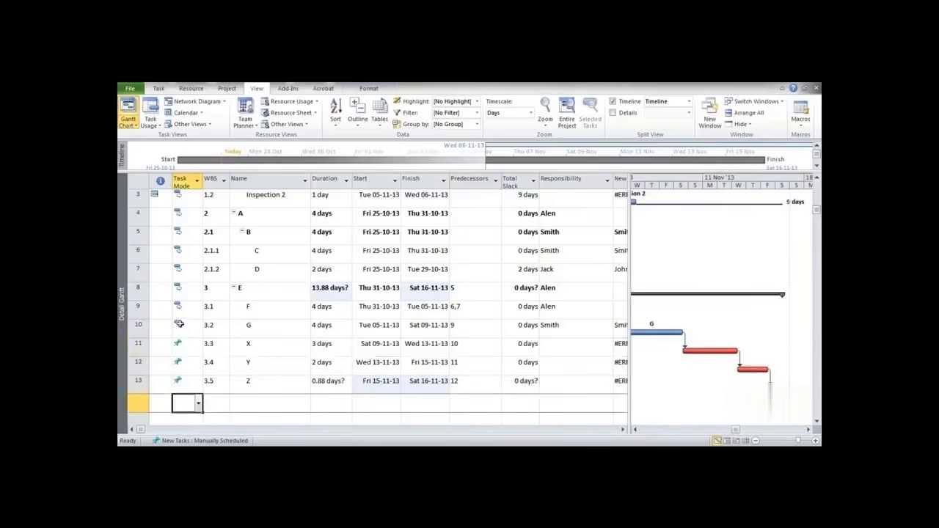
left_click_drag(186, 269, 187, 327)
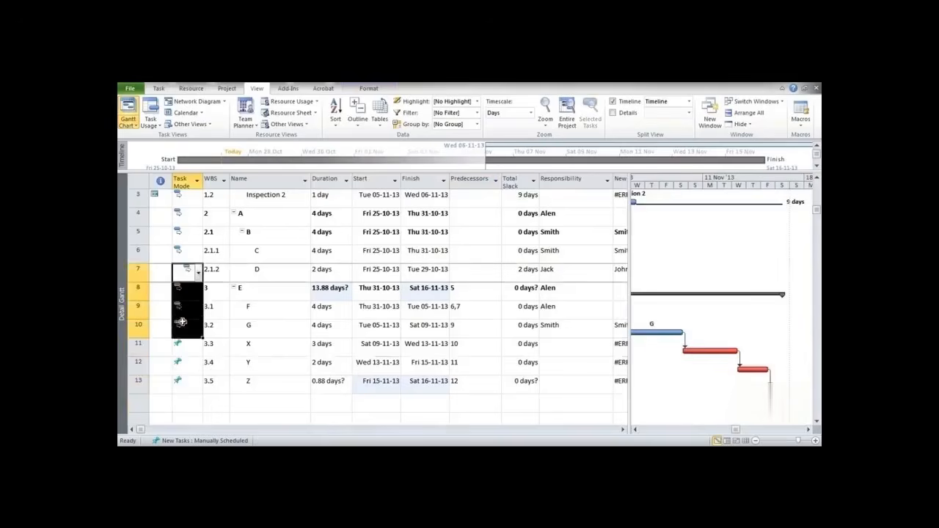
left_click(247, 406)
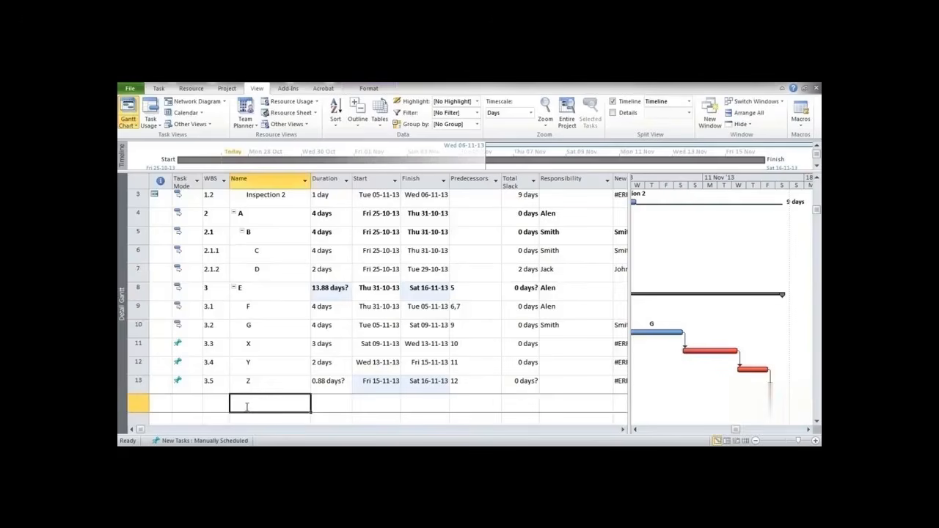
Run the Autoschedule macro on the project and check the Task Mode of tasks X, Y and Z.
key("ctrl+a")
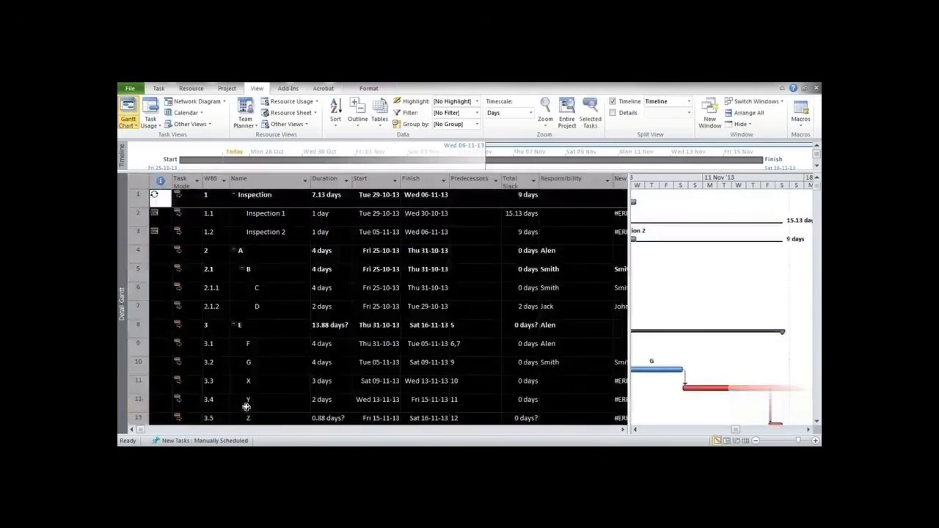
scroll(247, 406, "down", 2)
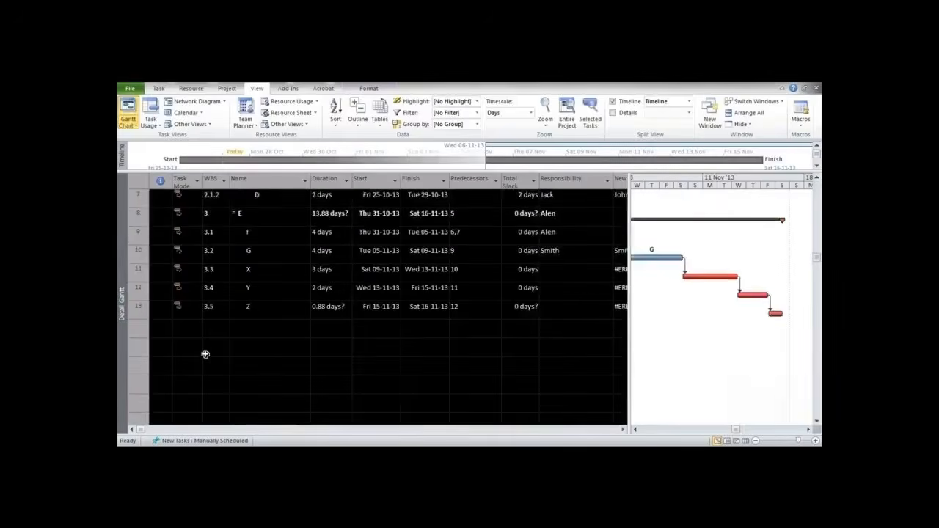
left_click(205, 350)
left_click_drag(185, 269, 189, 305)
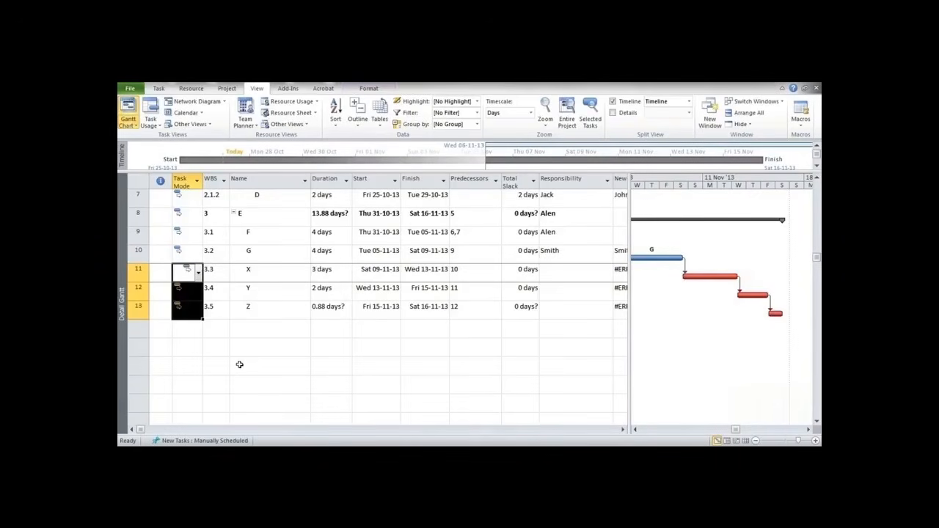
left_click(239, 365)
scroll(239, 365, "up", 2)
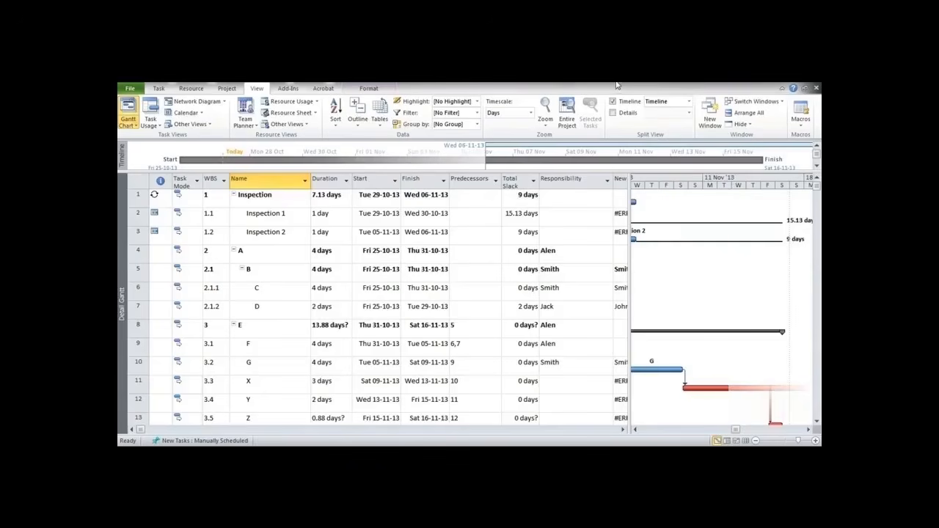
Set up another macro recording and name it Filter.
left_click(800, 125)
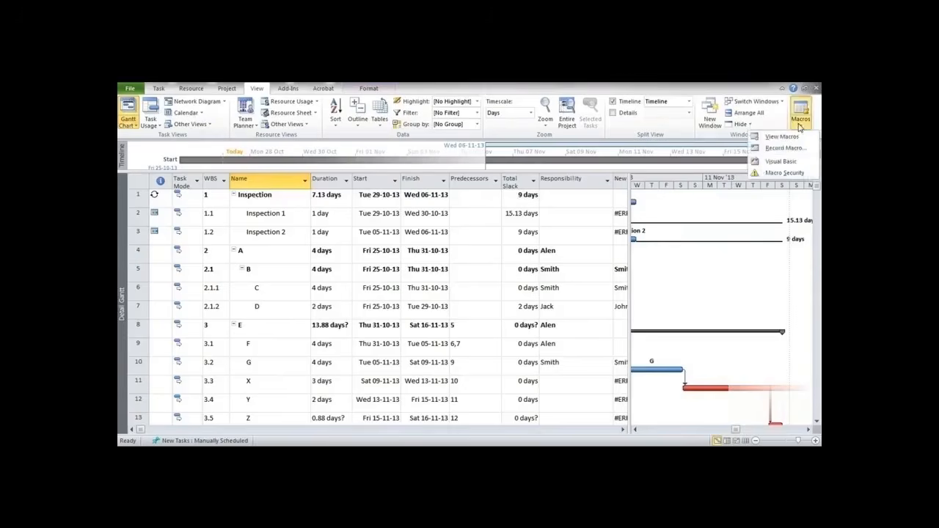
left_click(783, 147)
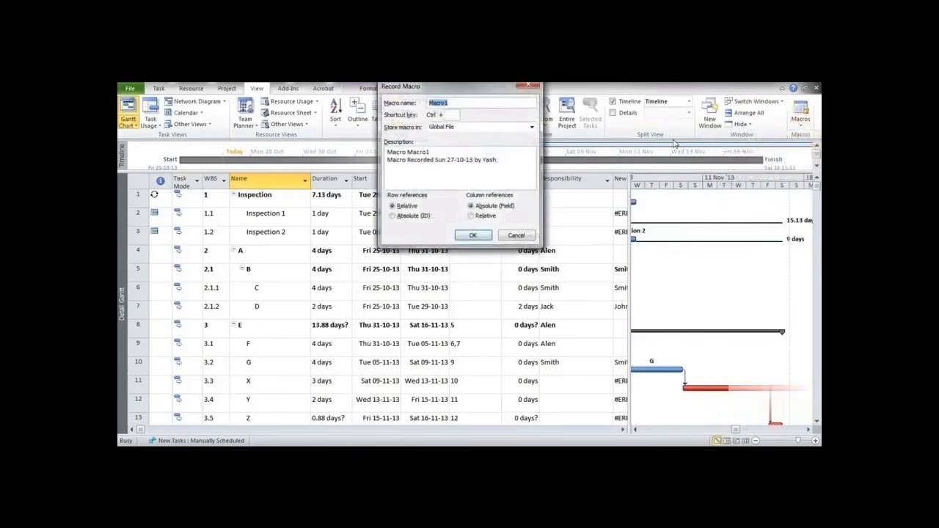
type("fILTER")
key("BackSpace")
key("BackSpace")
key("BackSpace")
key("BackSpace")
type("lter")
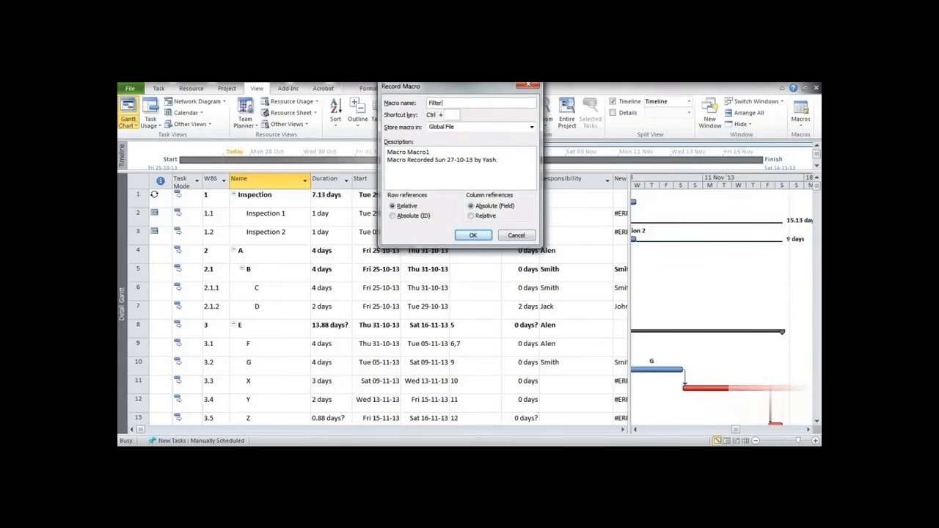
Assign the shortcut Ctrl+L to the Filter macro, store it in This Project and start recording.
left_click(455, 114)
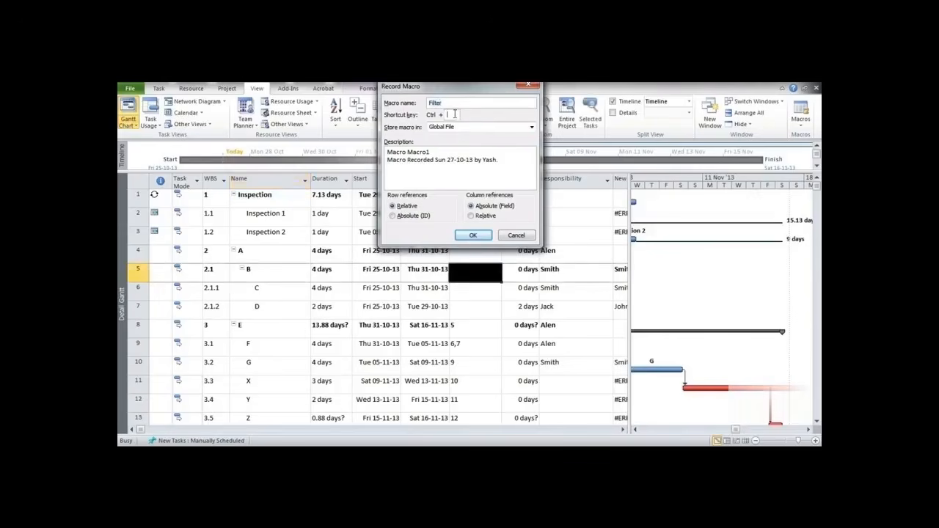
type("K")
left_click(527, 128)
left_click(451, 146)
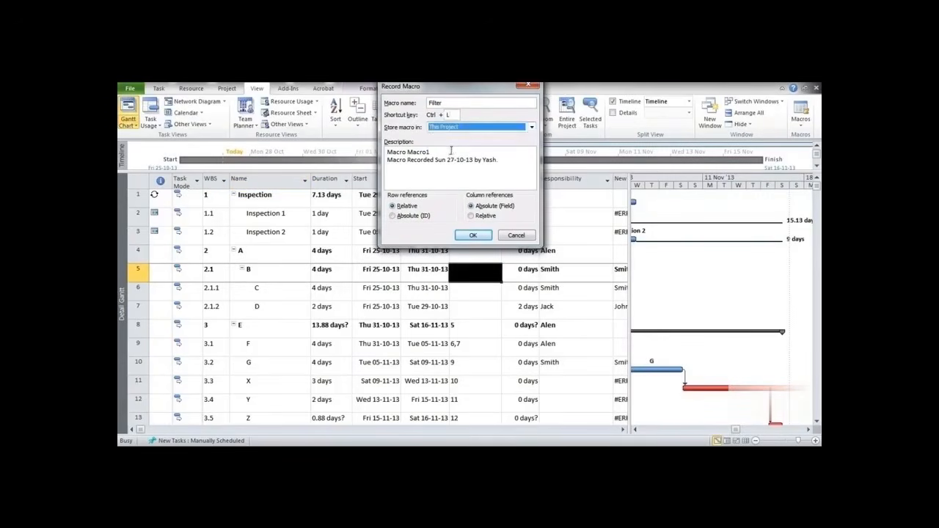
left_click(472, 235)
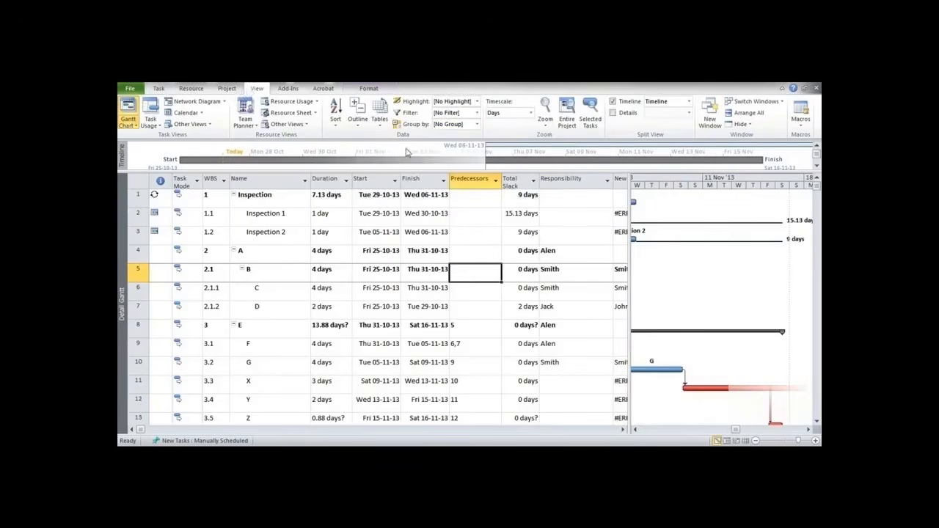
Apply the Date Range filter for tasks after Tue 29-10-13 and before Tue 05-11-13, and stop the macro recording.
left_click(477, 114)
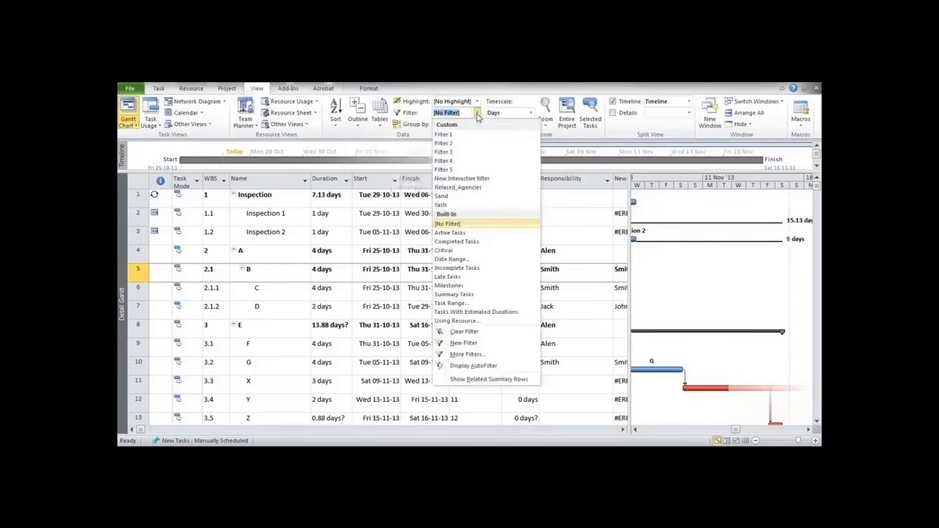
left_click(461, 260)
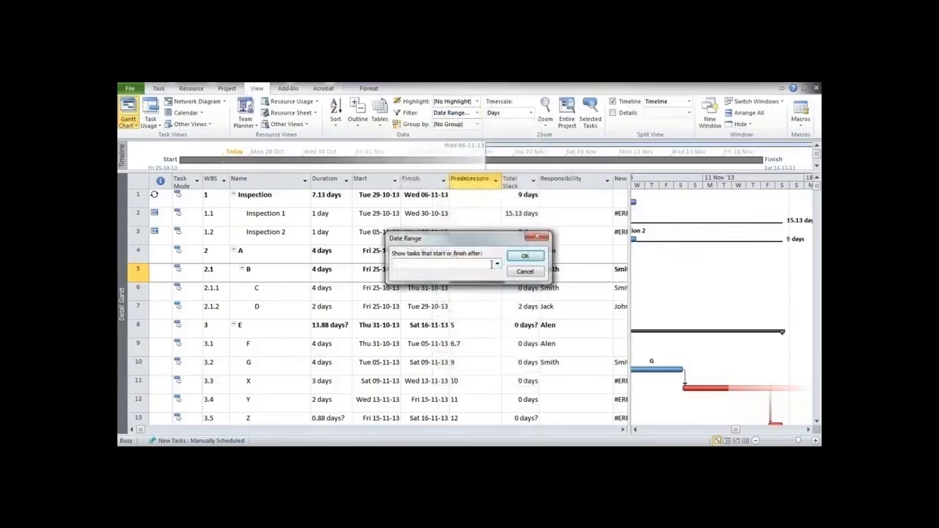
left_click(497, 266)
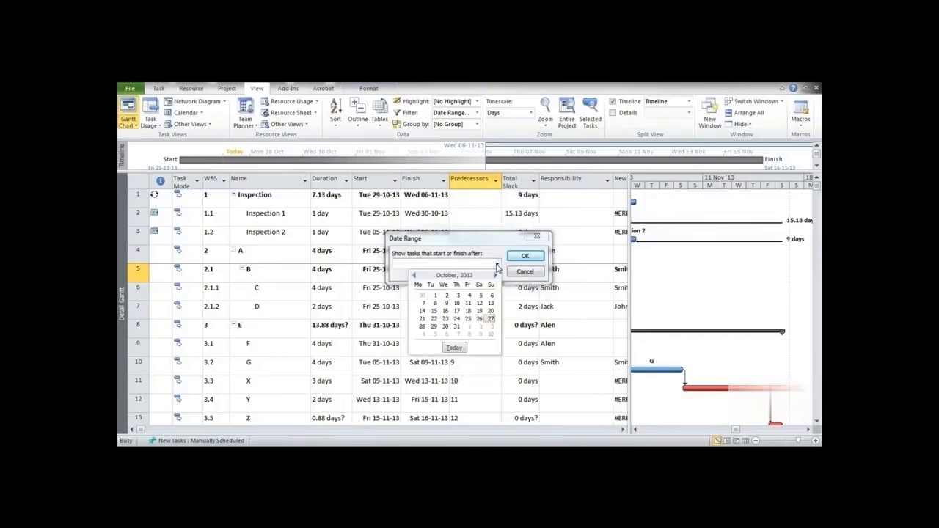
left_click(434, 328)
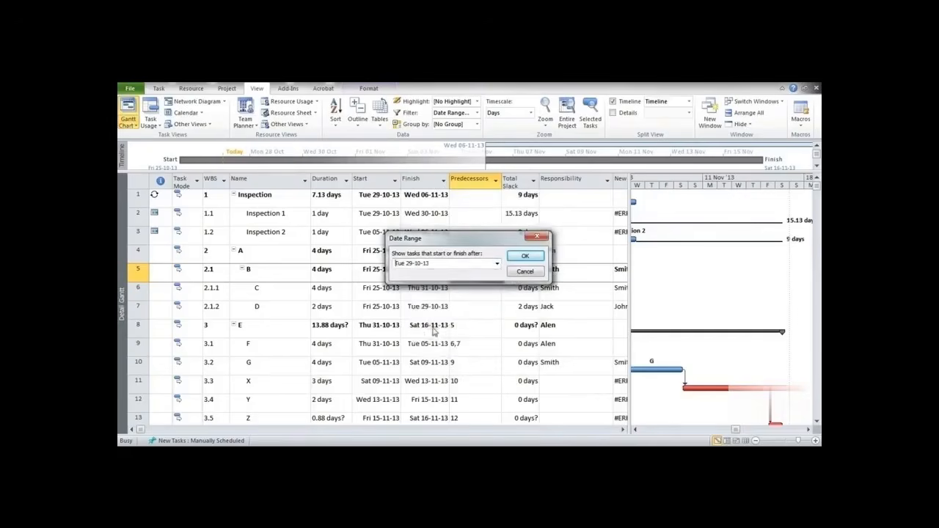
left_click(526, 256)
left_click(497, 265)
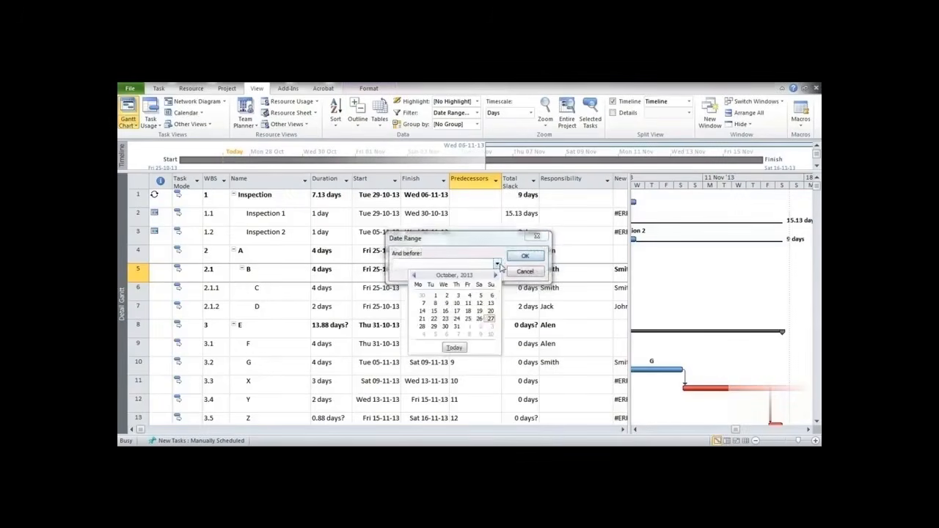
left_click(435, 334)
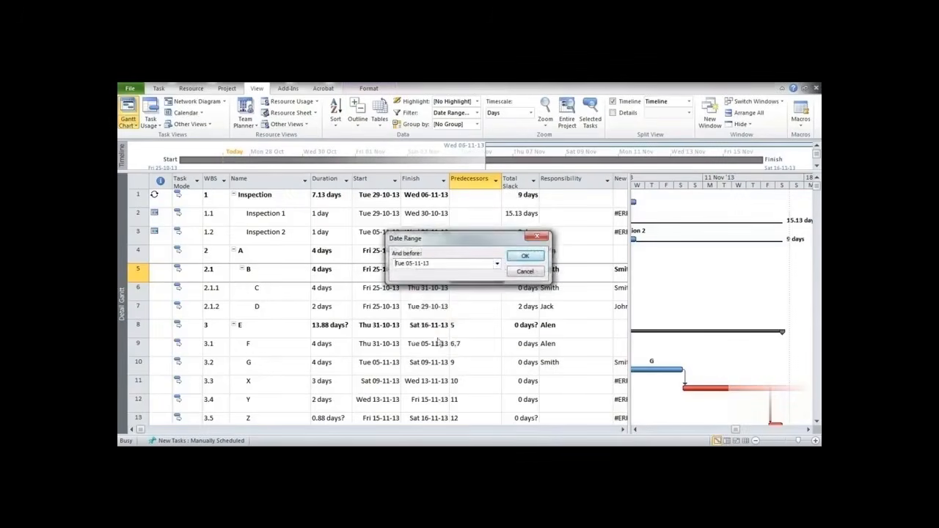
left_click(525, 256)
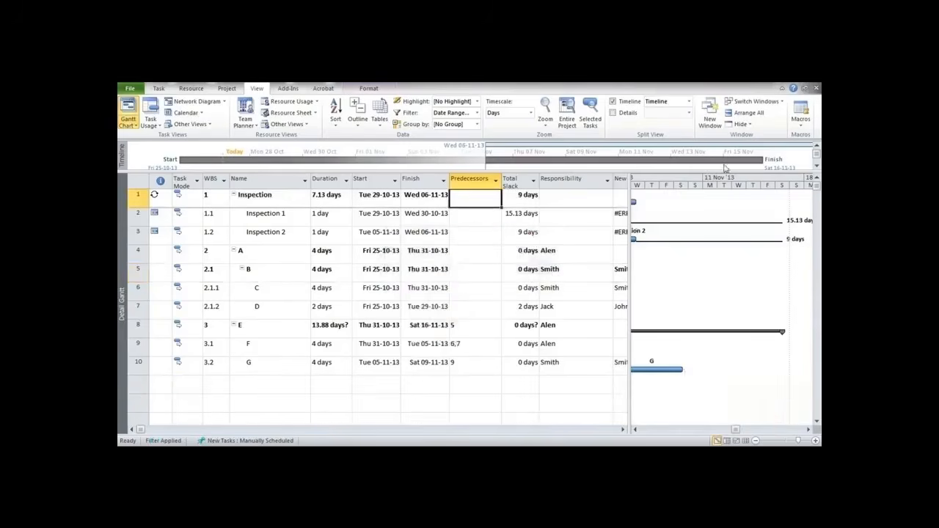
left_click(800, 121)
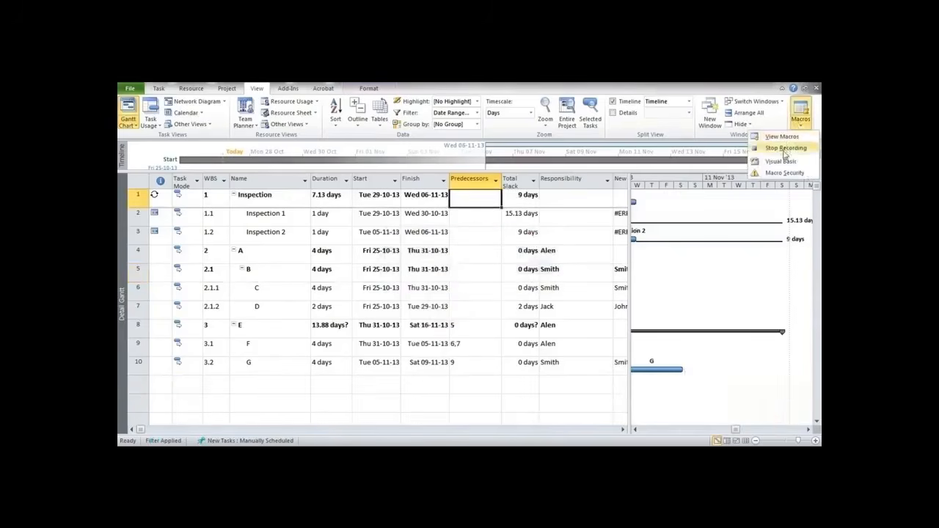
left_click(785, 149)
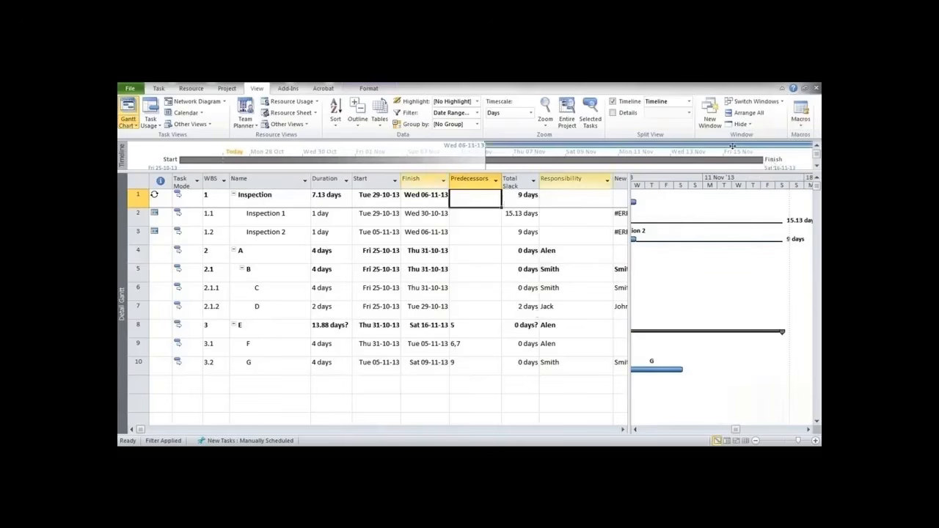
Open the code of the Filter macro in Videofile.mpp for editing and copy the lines between Sub and End Sub.
left_click(802, 128)
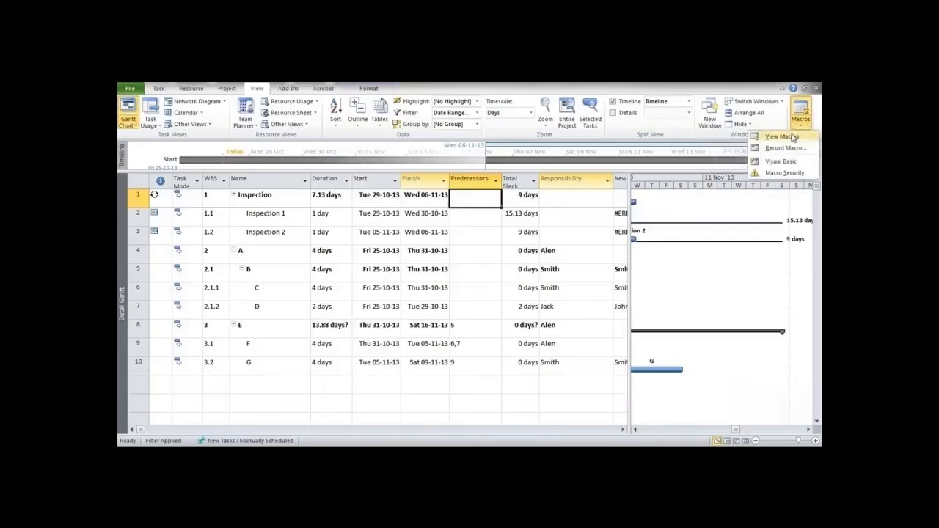
left_click(793, 137)
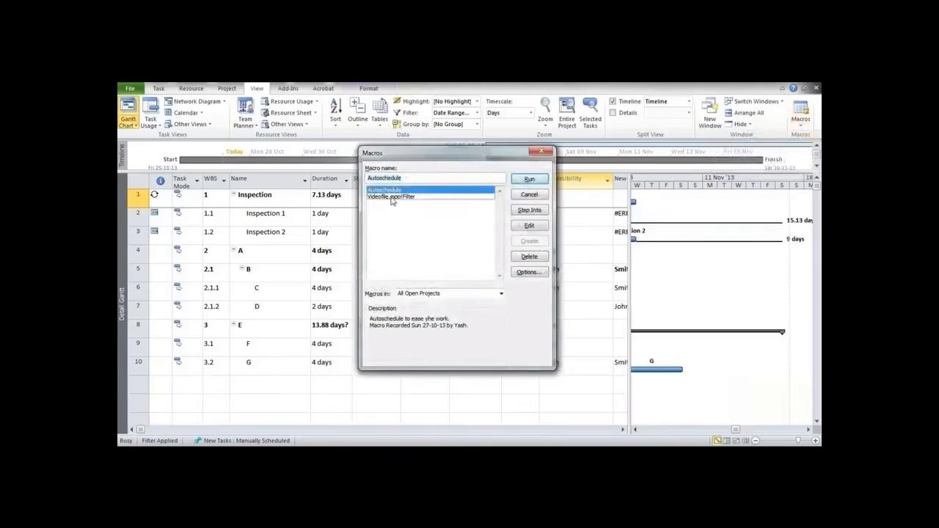
left_click(391, 198)
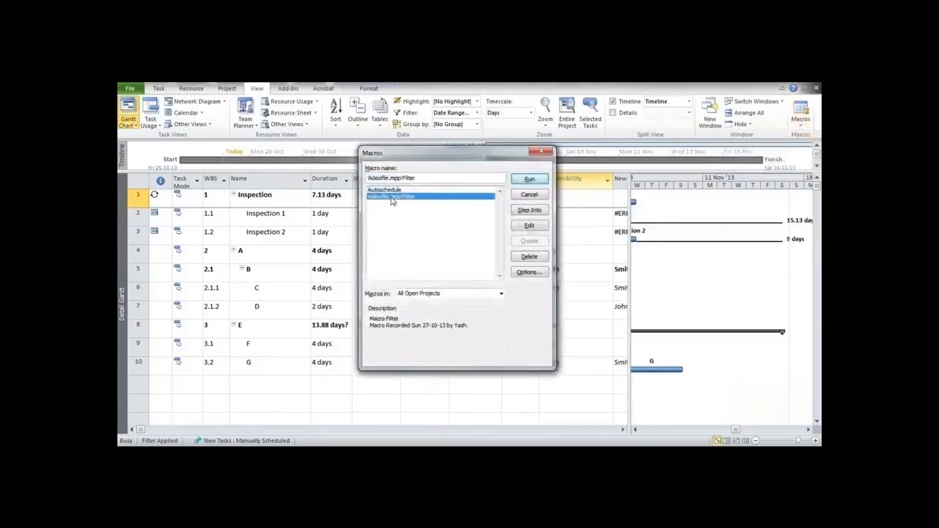
left_click(528, 226)
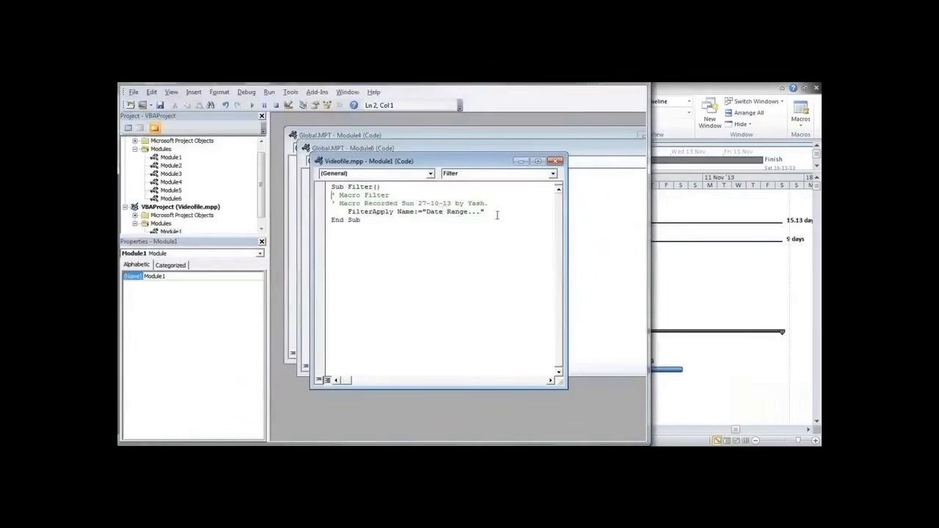
left_click_drag(496, 213, 328, 198)
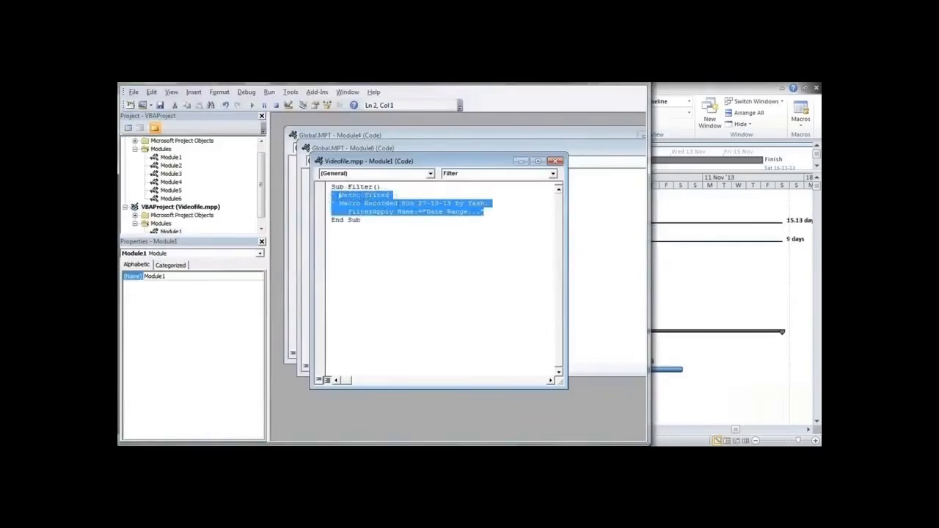
right_click(401, 205)
left_click(419, 223)
Insert a UserForm into the Videofile.mpp project and place a command button near the form's upper-left corner.
left_click(193, 92)
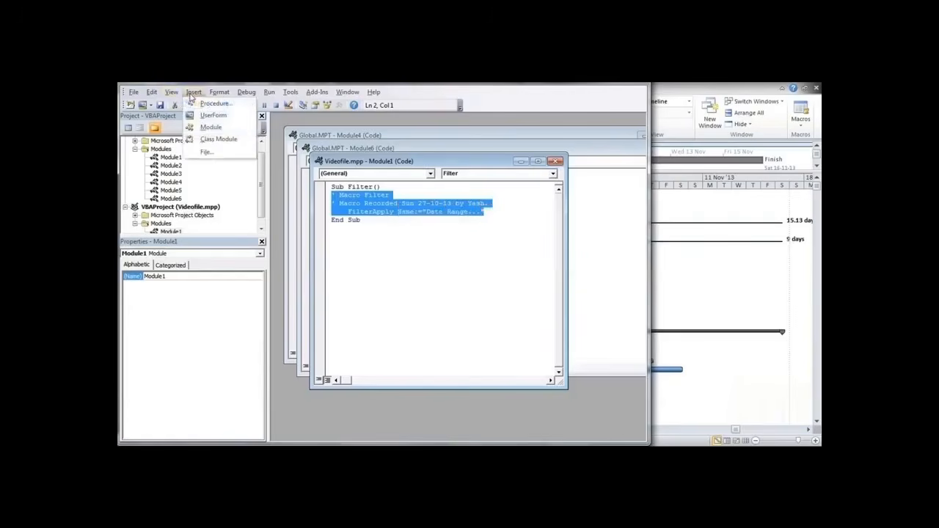
left_click(212, 115)
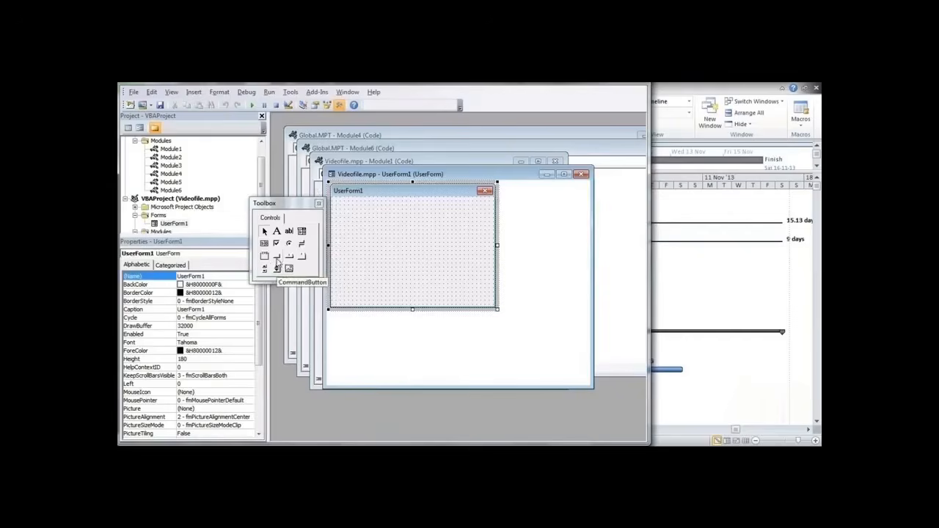
left_click_drag(277, 263, 372, 218)
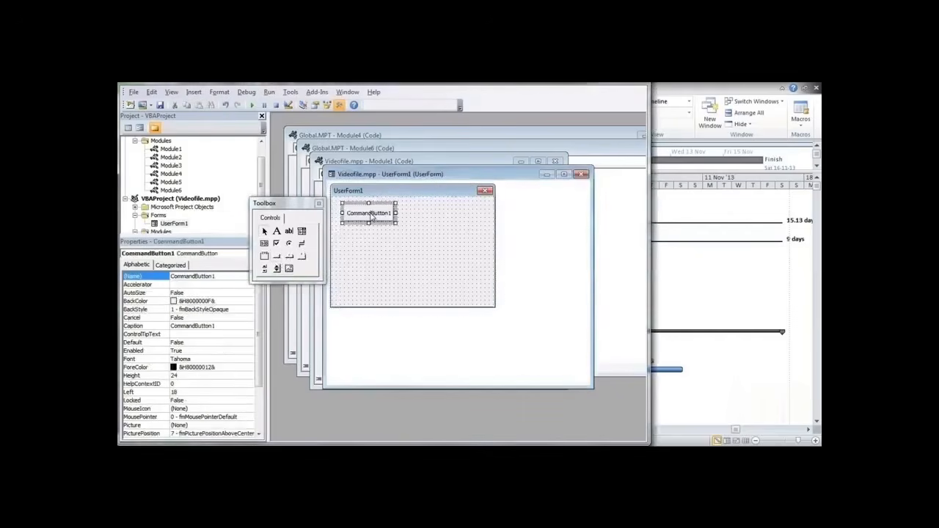
Change the caption of the form's command button to Filter.
left_click(377, 252)
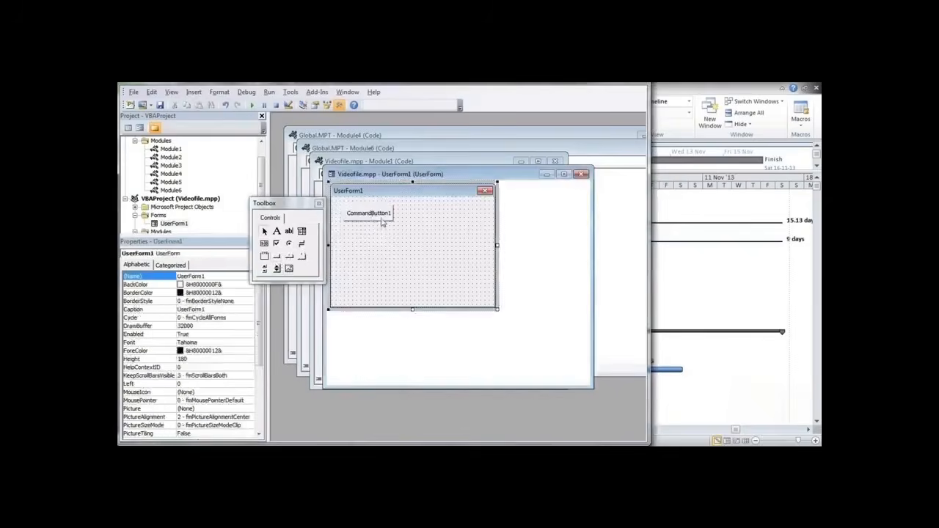
left_click(382, 222)
left_click(382, 213)
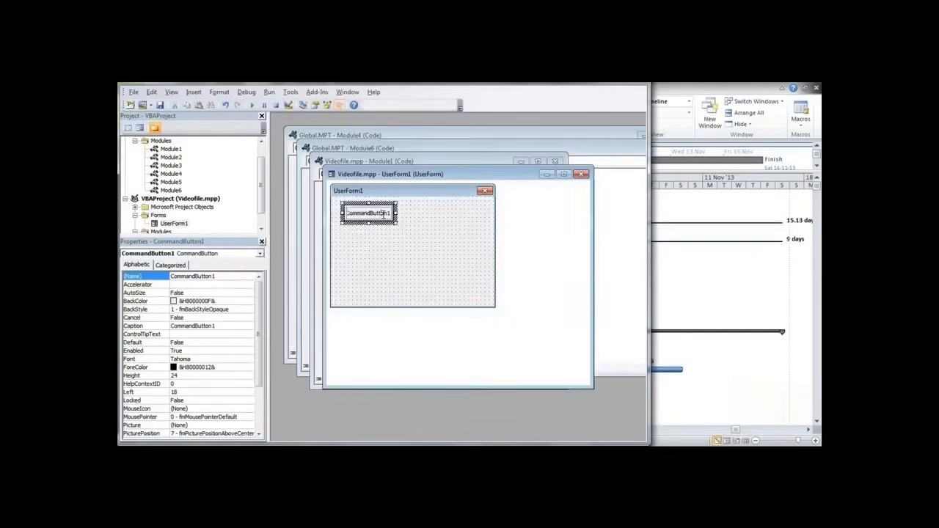
key("BackSpace")
key("BackSpace")
key("BackSpace")
key("BackSpace")
key("BackSpace")
key("BackSpace")
key("BackSpace")
key("BackSpace")
key("BackSpace")
key("BackSpace")
key("BackSpace")
key("BackSpace")
key("BackSpace")
type("Filter")
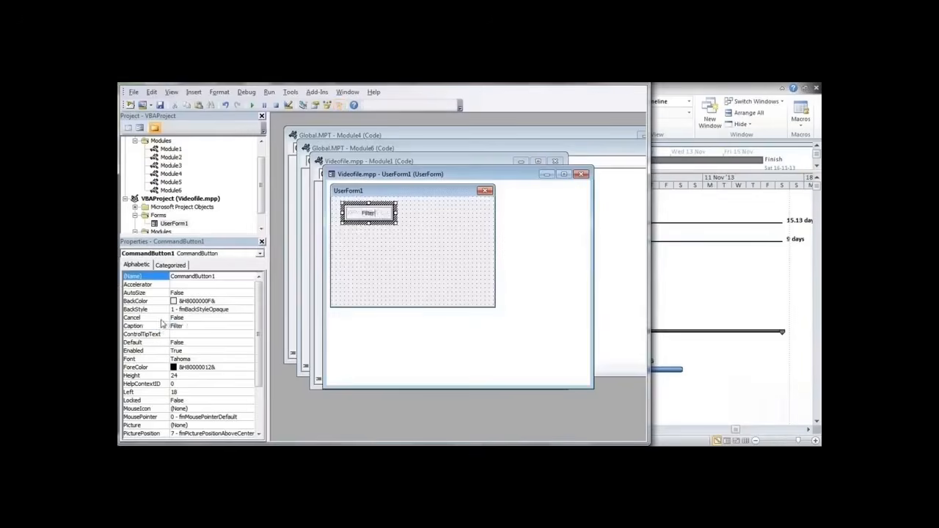
left_click(163, 328)
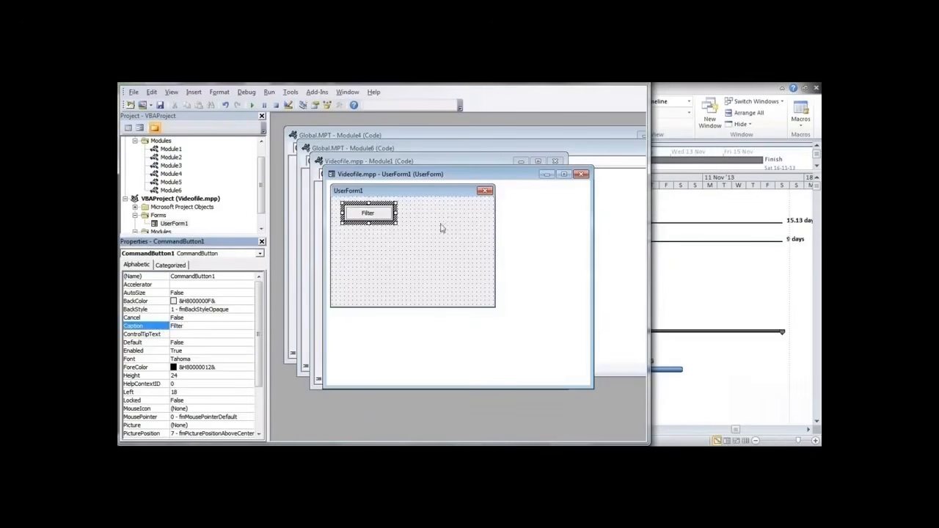
Open the Filter button's Click procedure and paste the copied macro code into it.
left_click(381, 214)
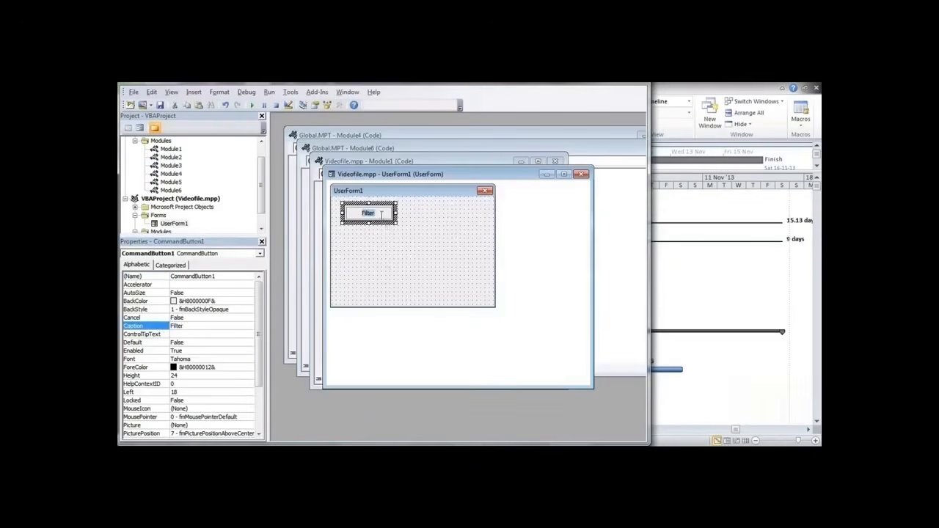
left_click(376, 251)
double_click(378, 215)
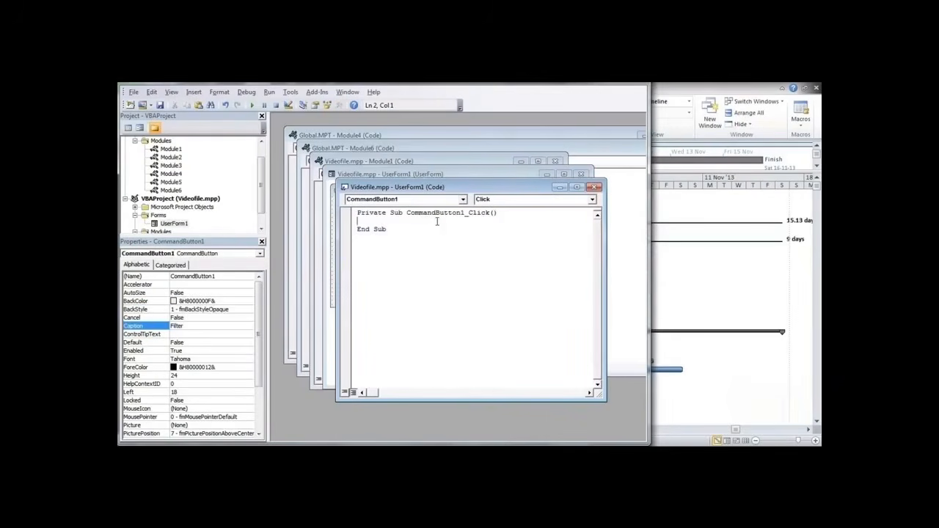
right_click(369, 223)
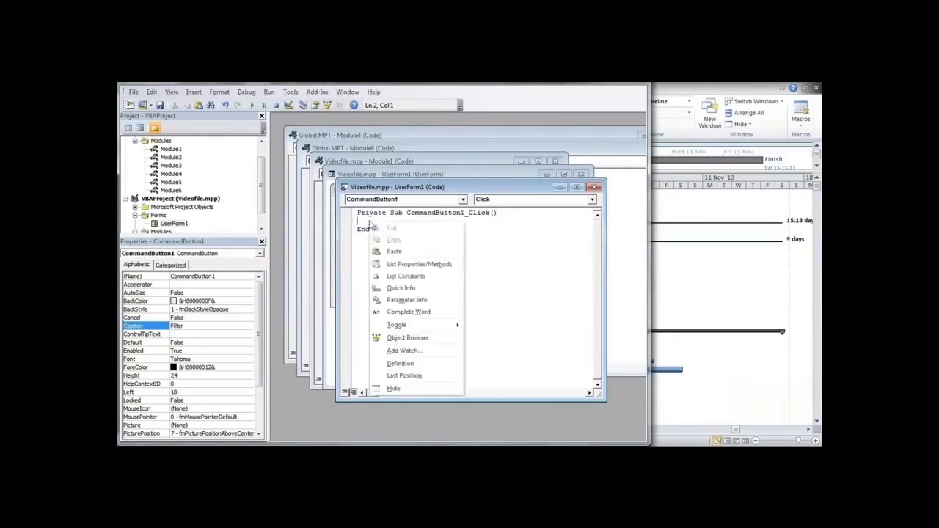
left_click(395, 251)
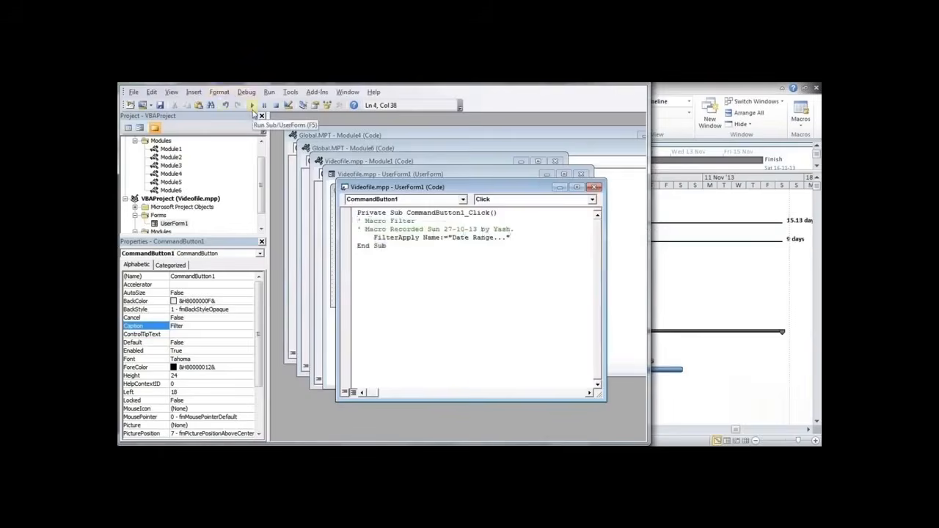
Run the user form and use its Filter button to filter tasks after 26-10-13 and before Wed 30-10-13.
left_click(253, 106)
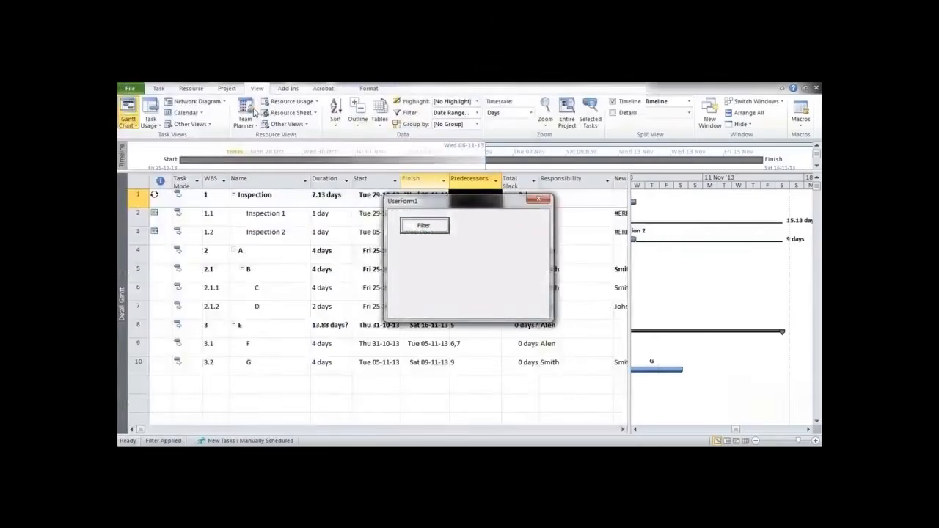
left_click_drag(438, 198, 648, 200)
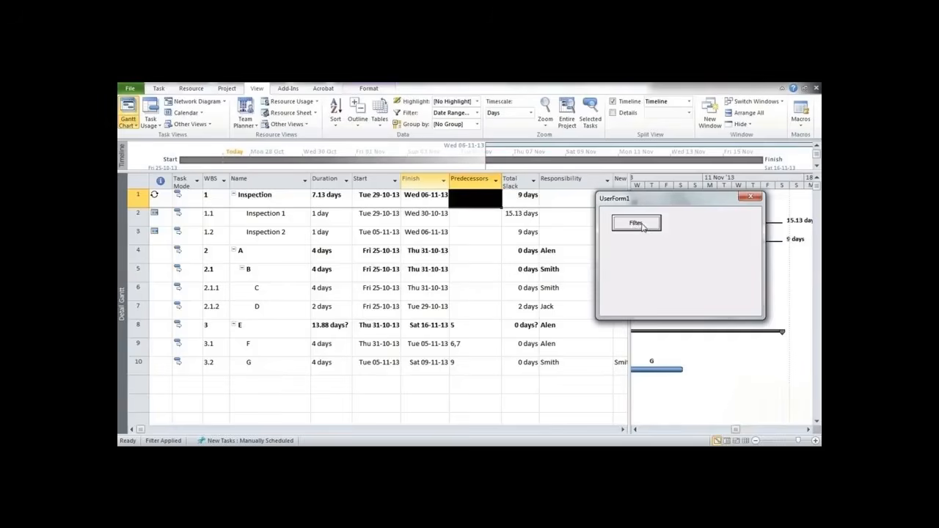
left_click(642, 226)
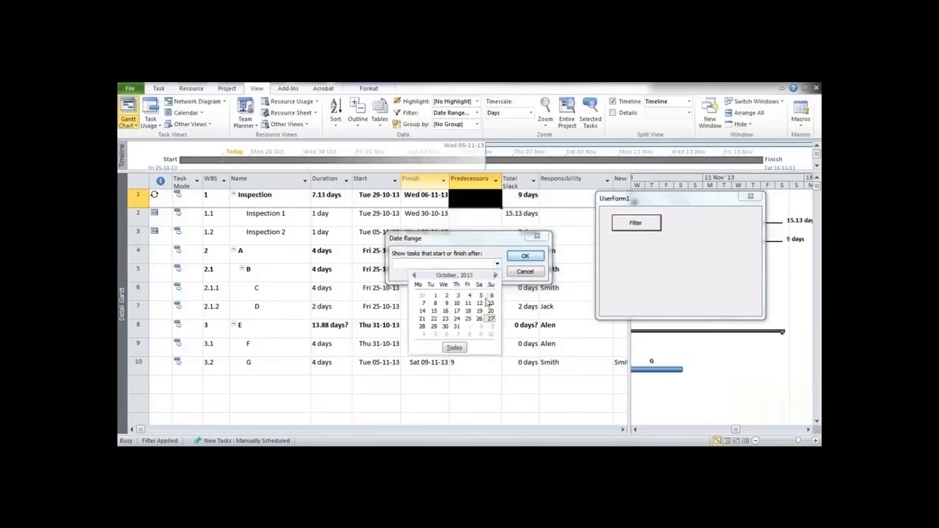
left_click(478, 320)
left_click(520, 258)
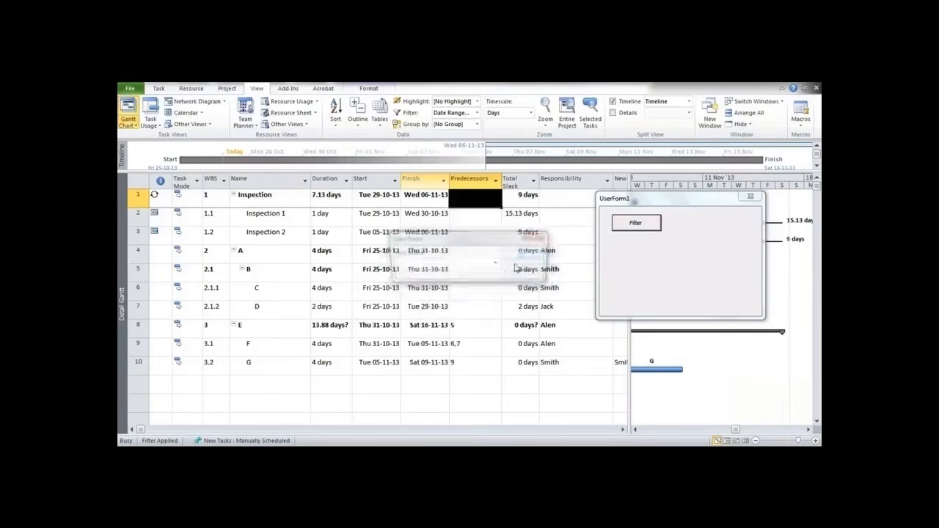
left_click(497, 263)
left_click(445, 326)
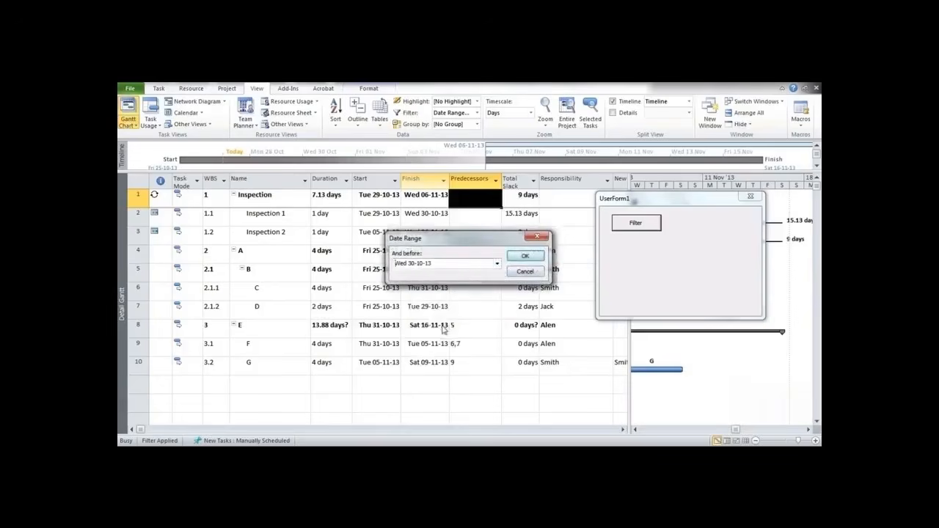
left_click(524, 257)
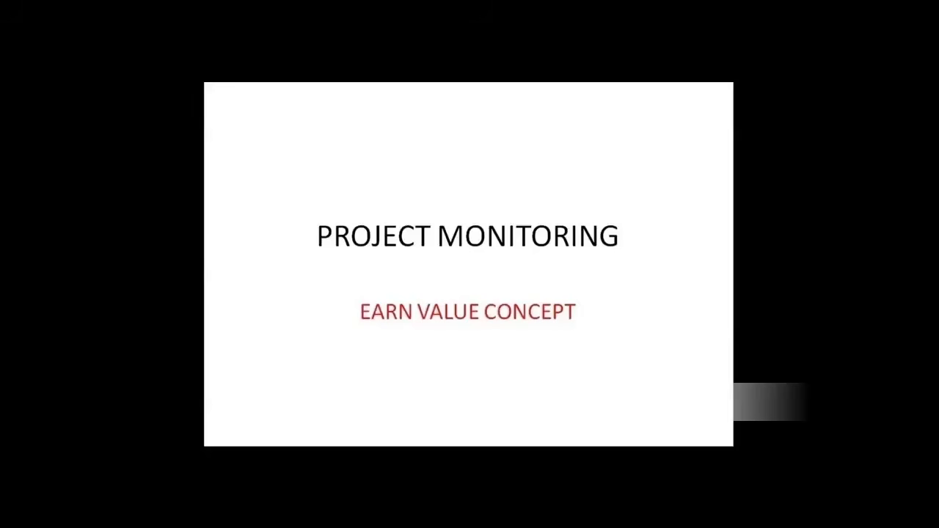
key("Right")
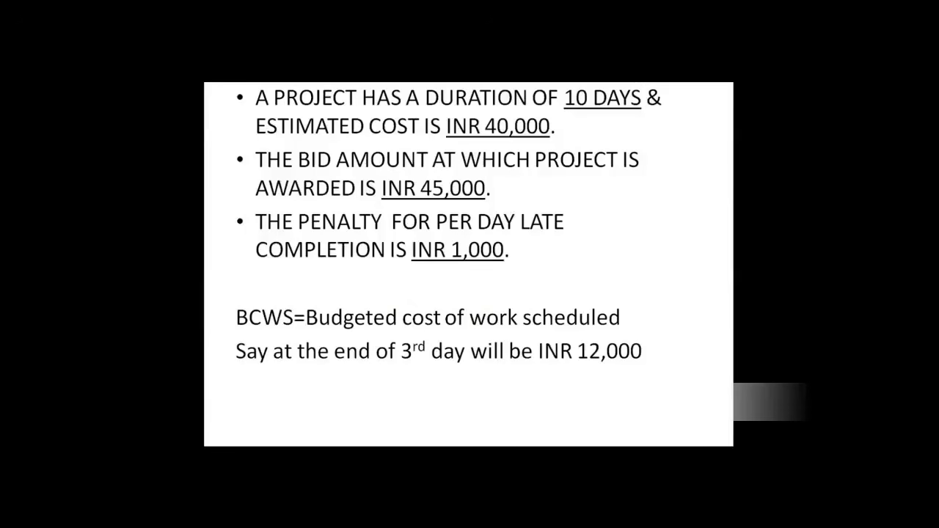
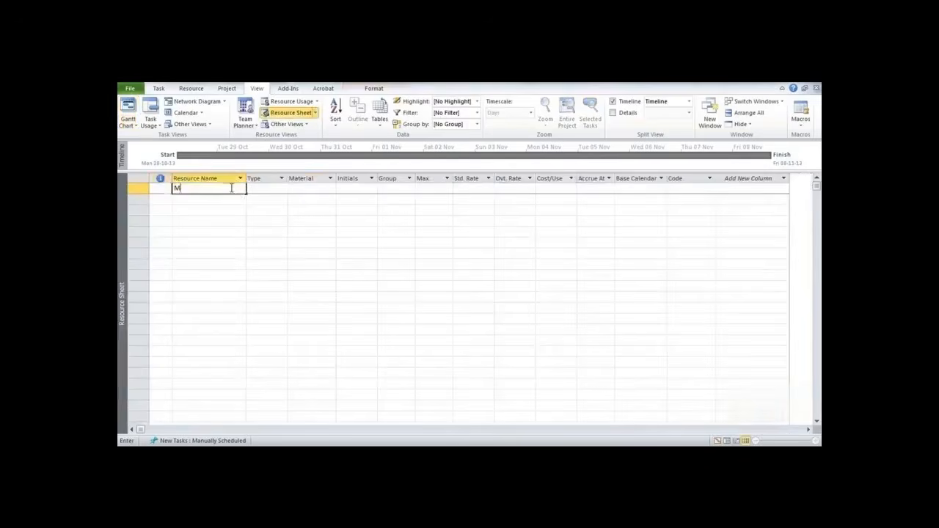
Enter resource M in the Resource Sheet with Max. units of 18 and a standard rate of 400/d.
left_click(356, 220)
left_click(439, 189)
type("18")
left_click(457, 188)
type("400/d")
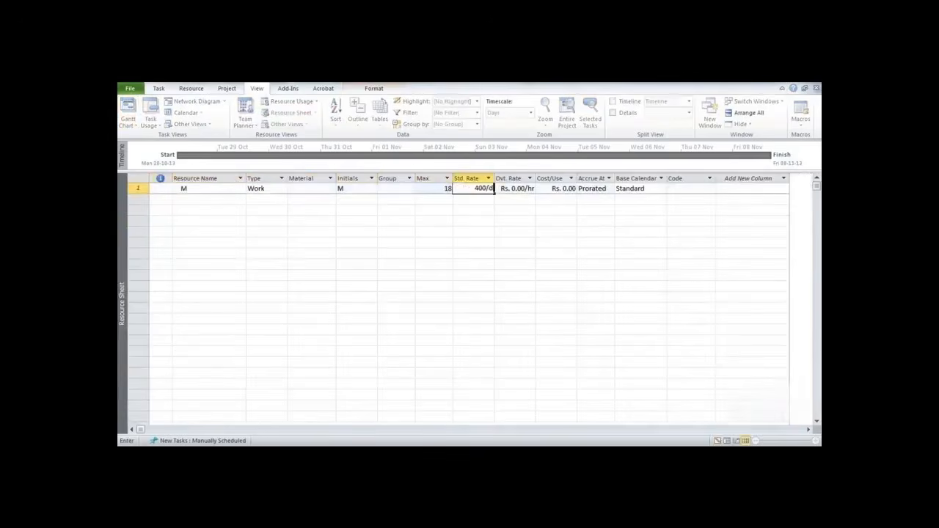
key("Return")
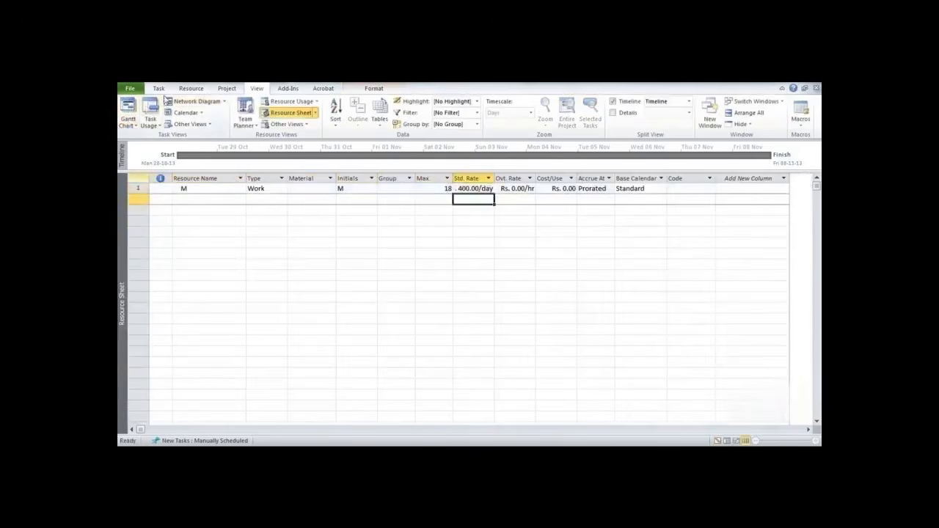
Return to the Gantt Chart and assign resource M to task A with 10 units.
left_click(127, 109)
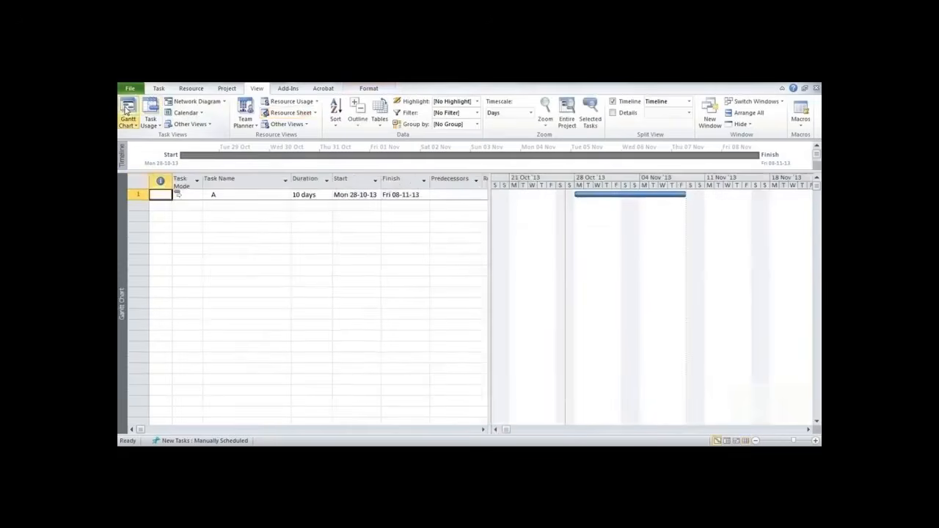
double_click(489, 221)
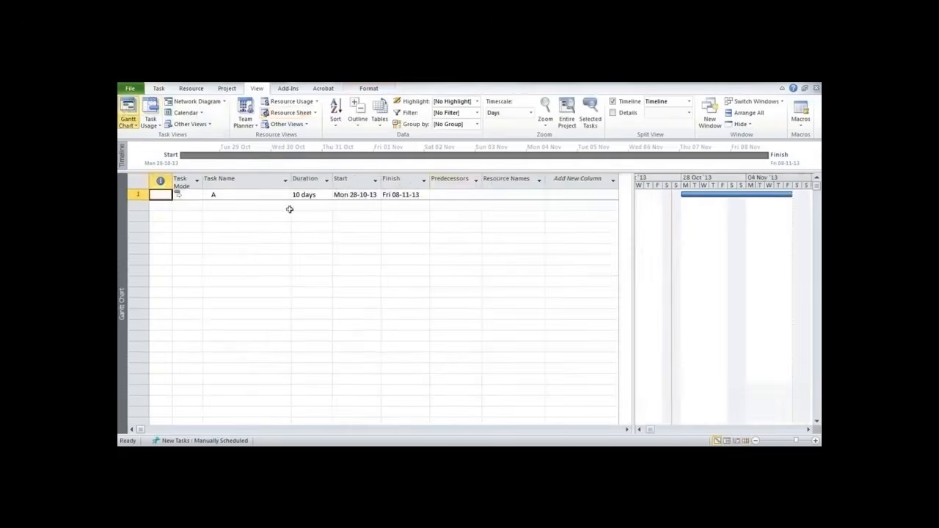
double_click(138, 194)
left_click(378, 231)
type("M")
left_click(389, 246)
left_click(525, 236)
left_click(524, 234)
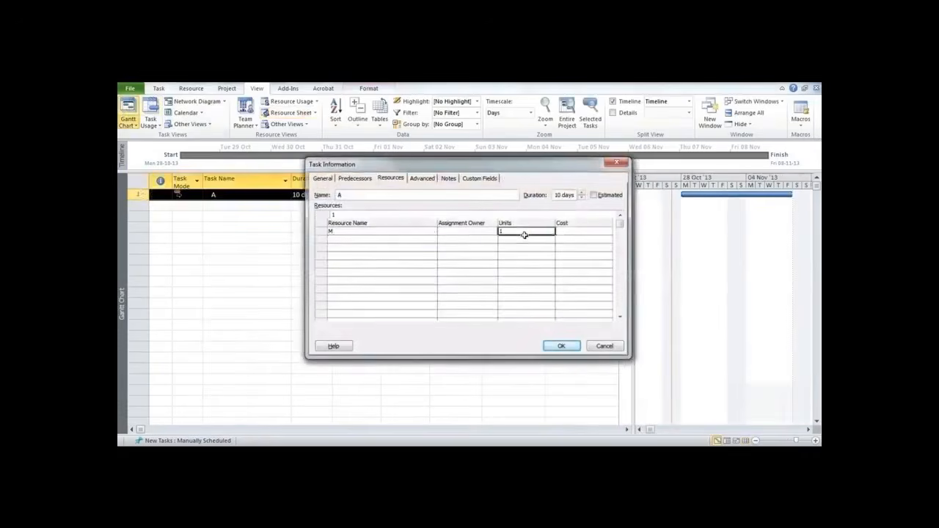
type("10")
left_click(561, 346)
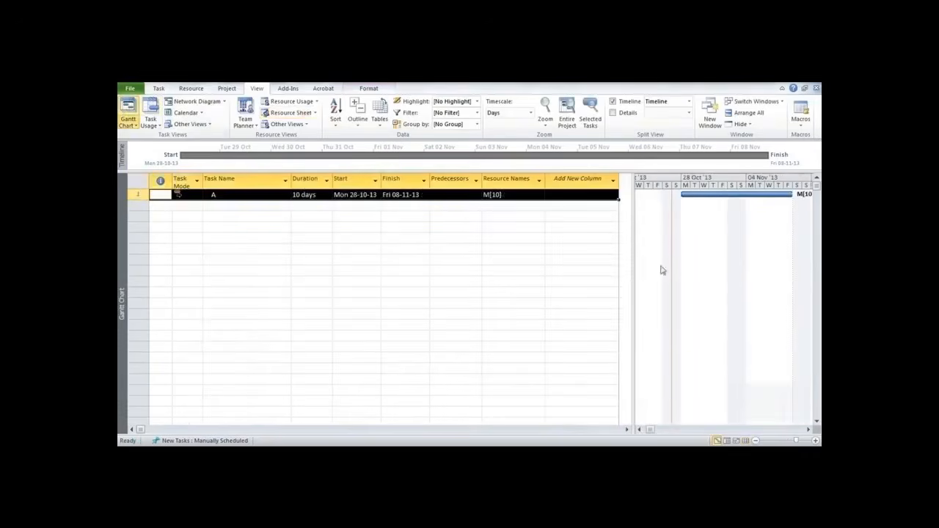
Make Monday through Sunday working days in the Standard calendar's default work week, with hours 08:00–12:00 and 13:00–17:00.
left_click(225, 89)
left_click(292, 118)
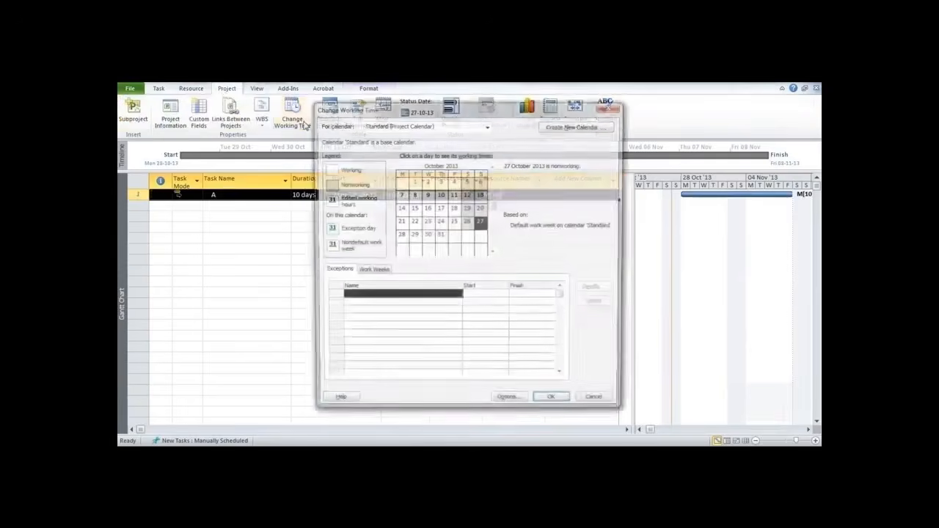
left_click(381, 272)
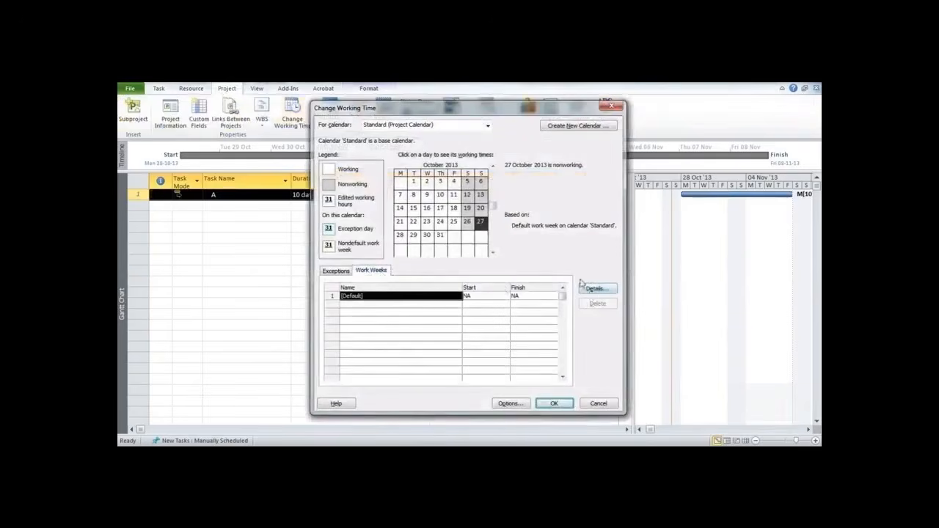
left_click(595, 292)
left_click_drag(393, 275, 392, 234)
left_click(450, 243)
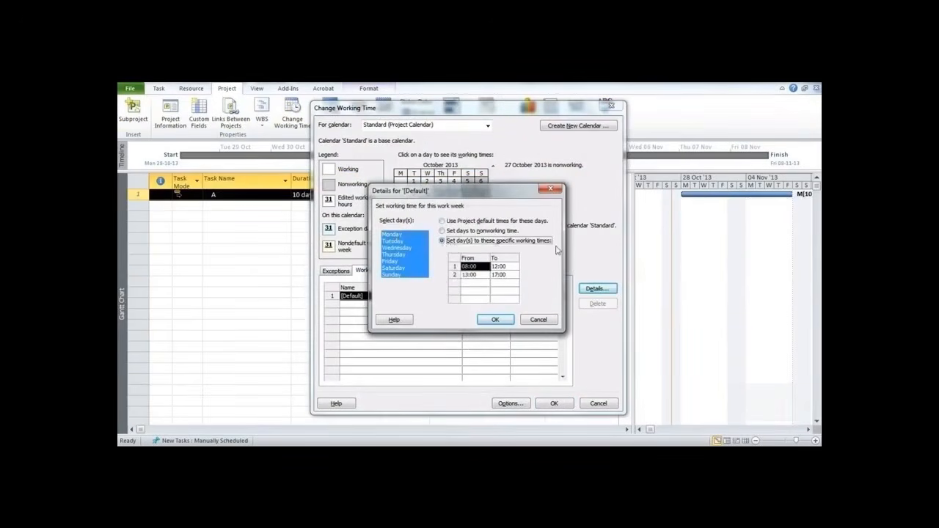
left_click(496, 319)
left_click(546, 407)
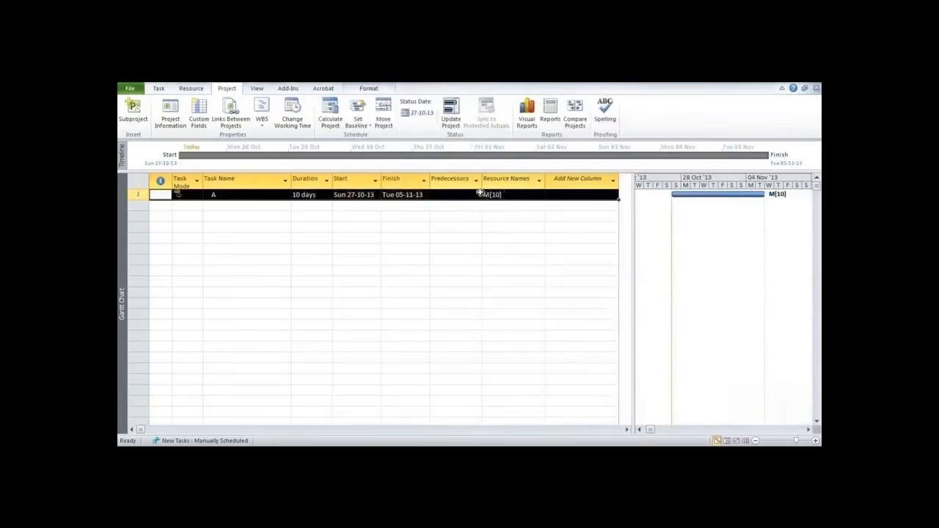
Set the baseline for the entire project.
left_click(367, 127)
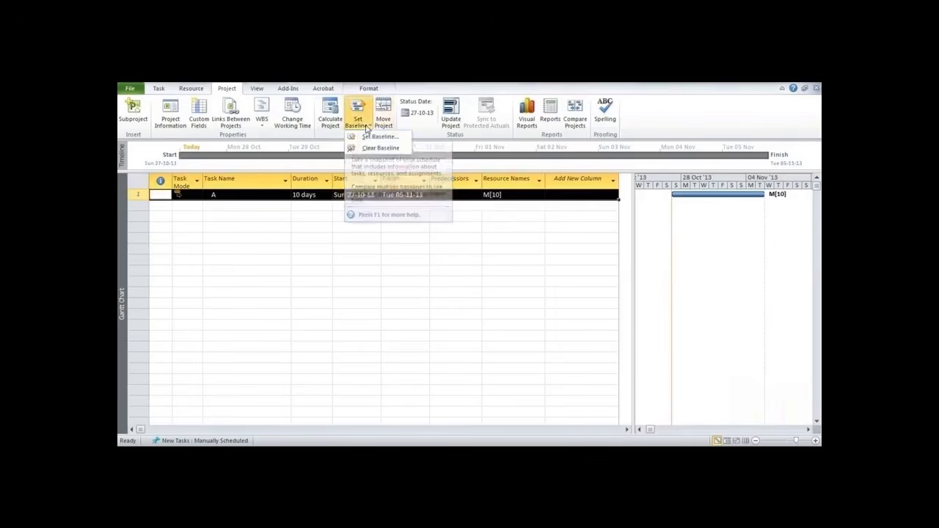
left_click(367, 136)
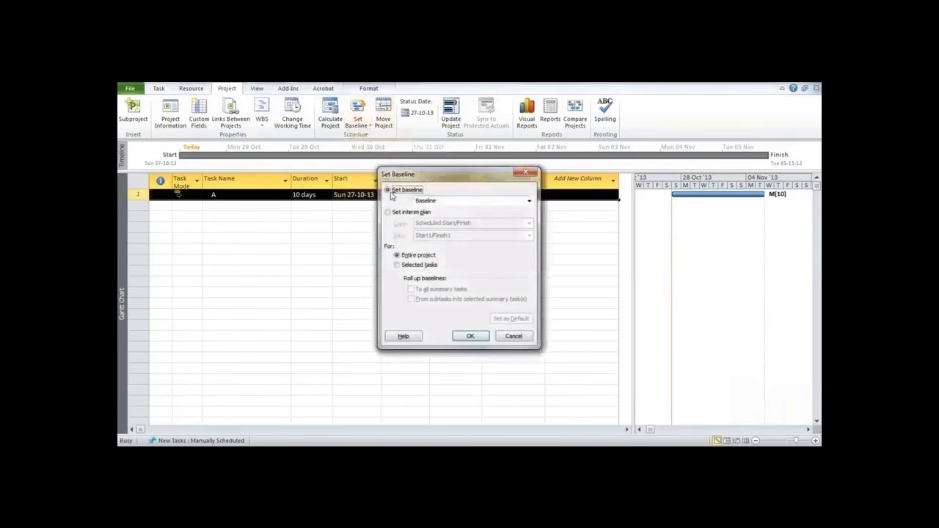
left_click(397, 256)
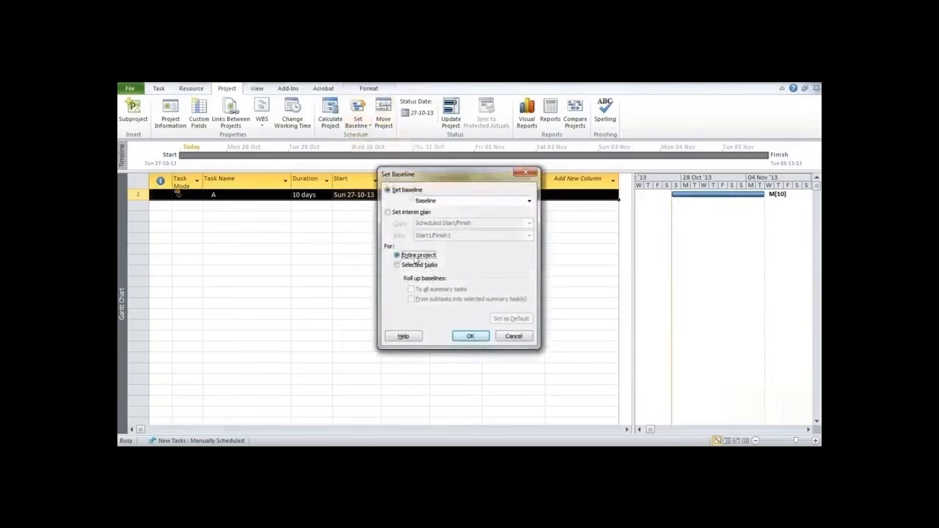
left_click(472, 337)
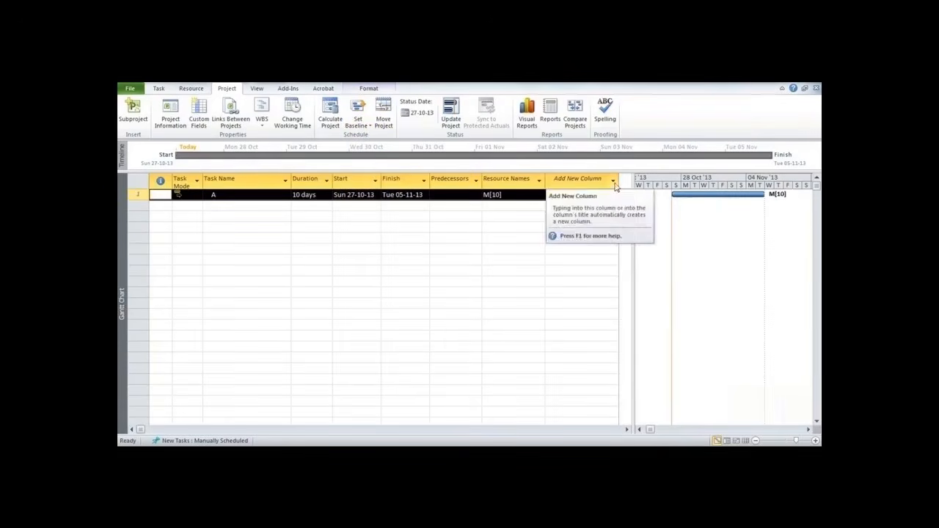
Add a Baseline Cost column to the task table after Resource Names.
left_click(615, 183)
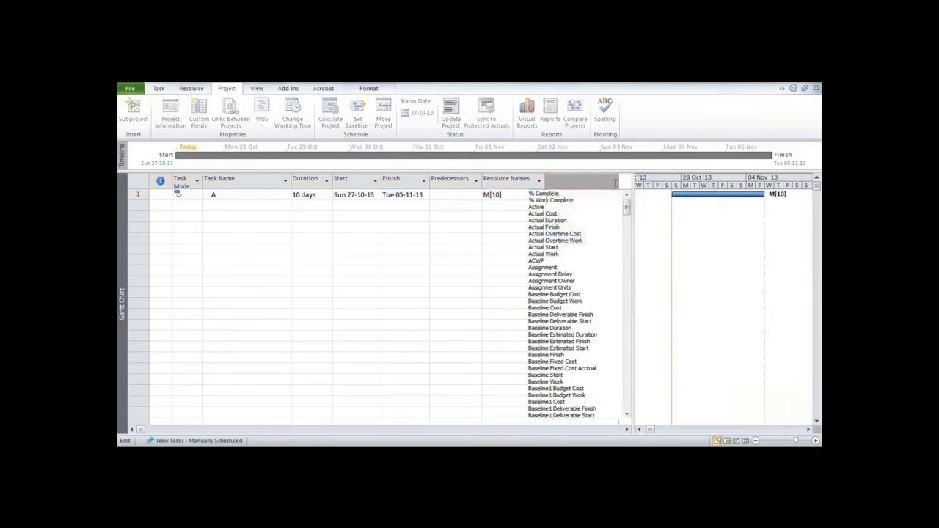
type("baseline Budget Cost")
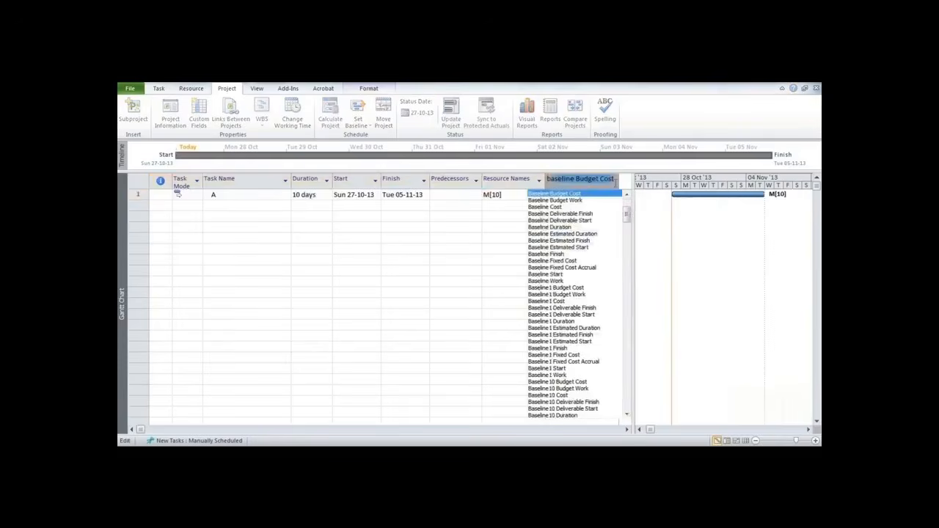
left_click(552, 207)
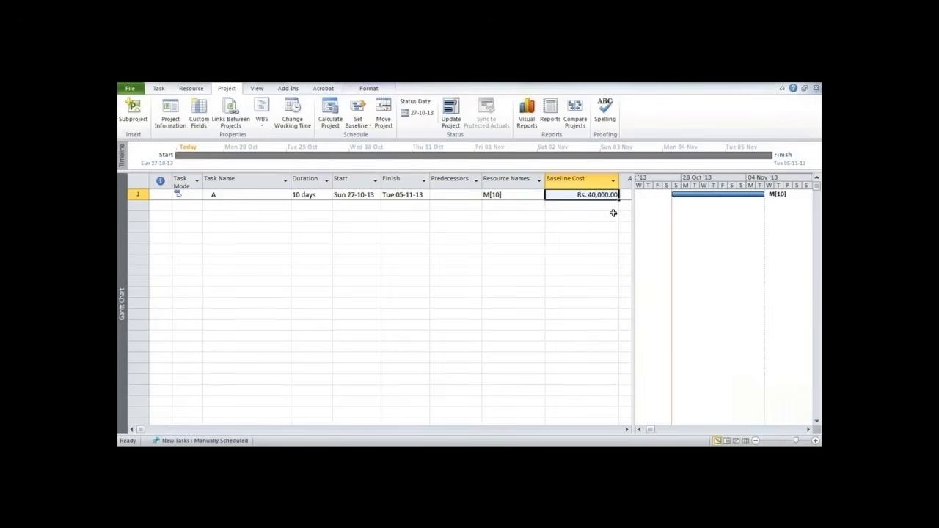
left_click_drag(633, 217, 712, 229)
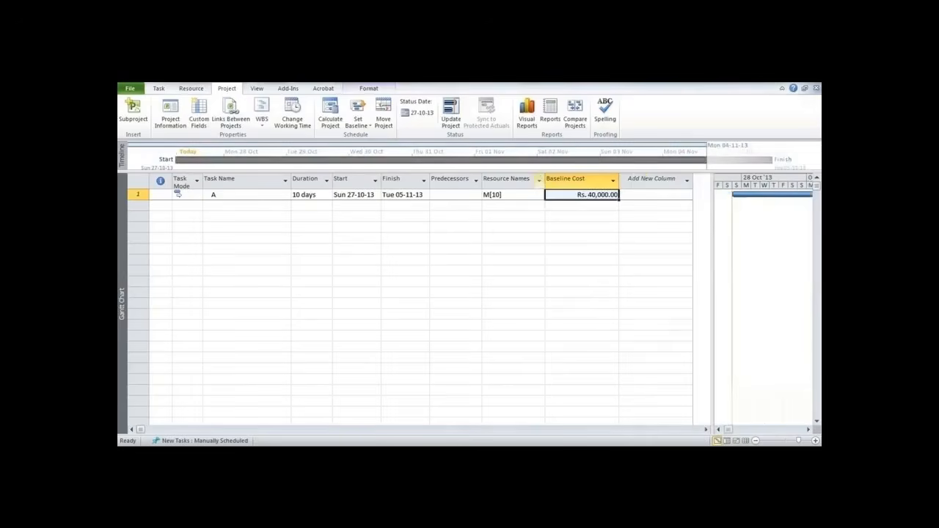
Turn off the schedule option 'Actual costs are always calculated by Project' for this project.
left_click(128, 89)
left_click(157, 311)
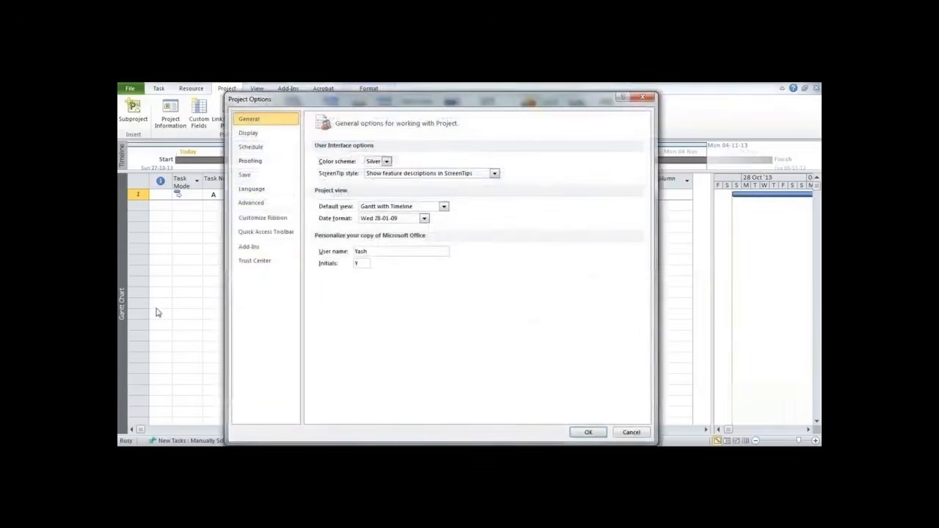
left_click(260, 151)
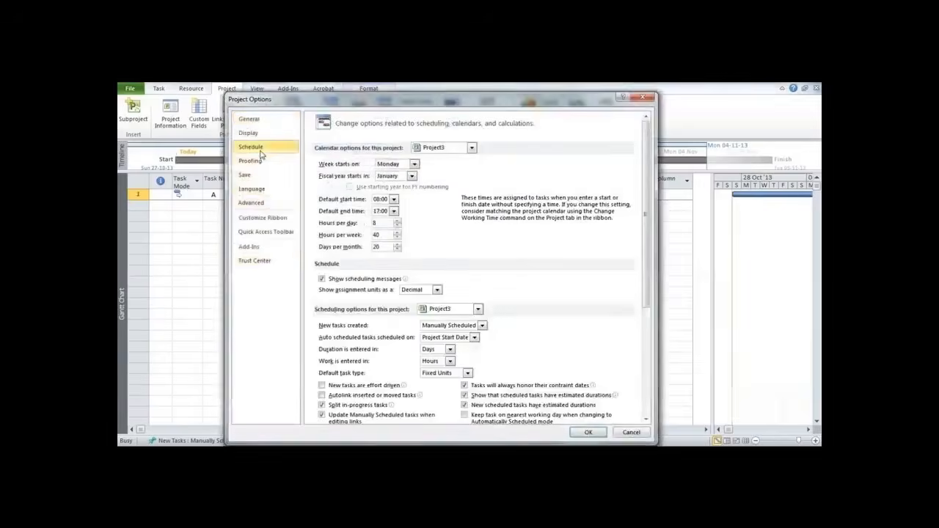
scroll(311, 361, "down", 6)
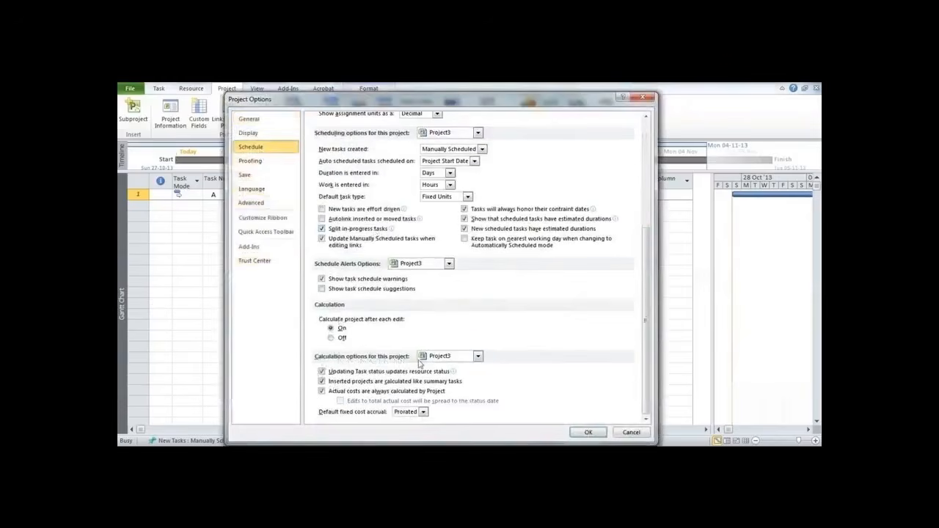
left_click(321, 391)
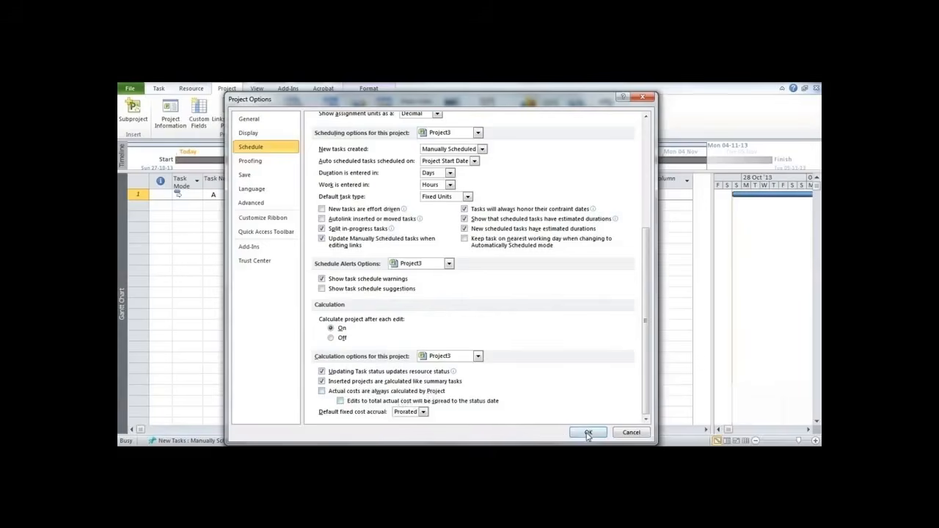
left_click(588, 433)
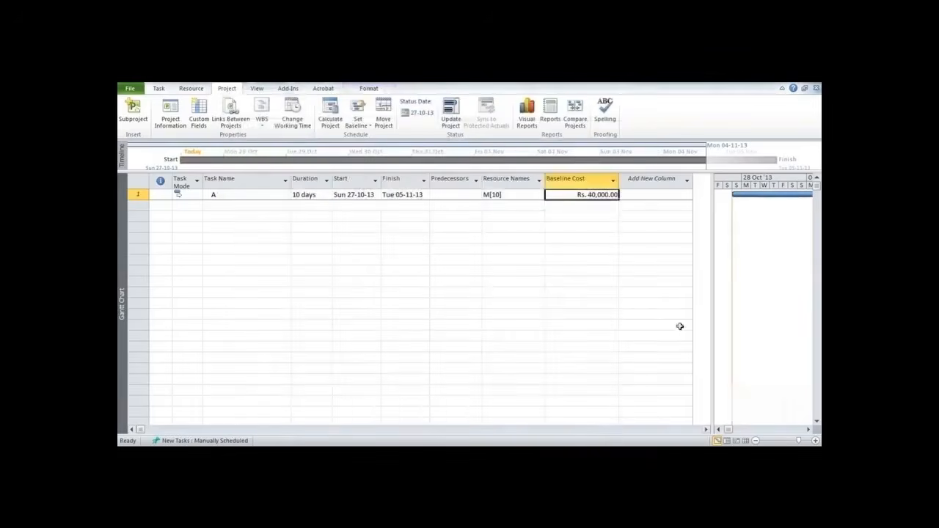
Set the project's status date to 29-10-13 in the Project Information.
left_click_drag(712, 300, 758, 306)
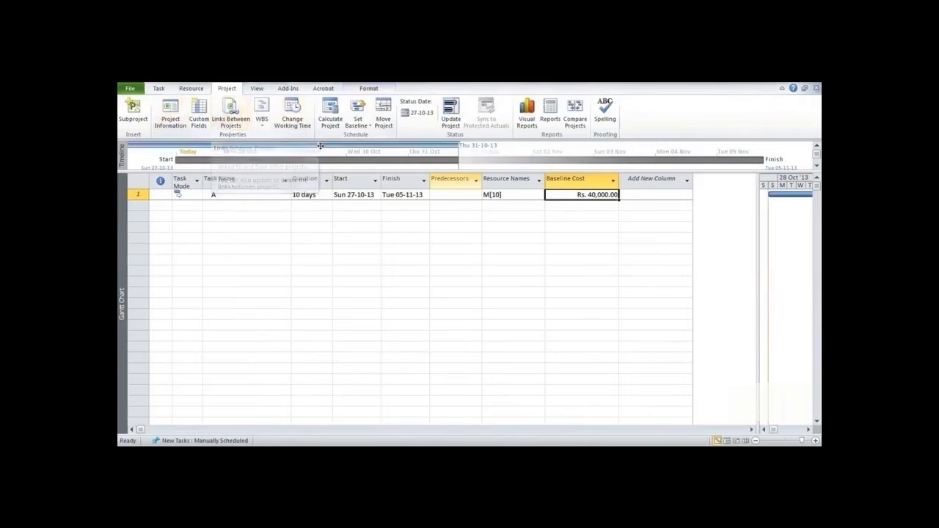
left_click(176, 119)
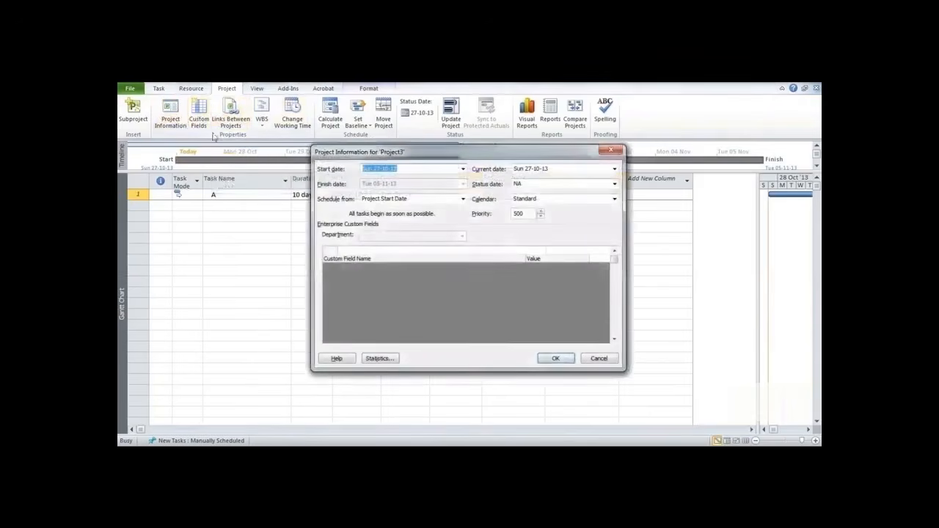
left_click_drag(453, 155, 438, 211)
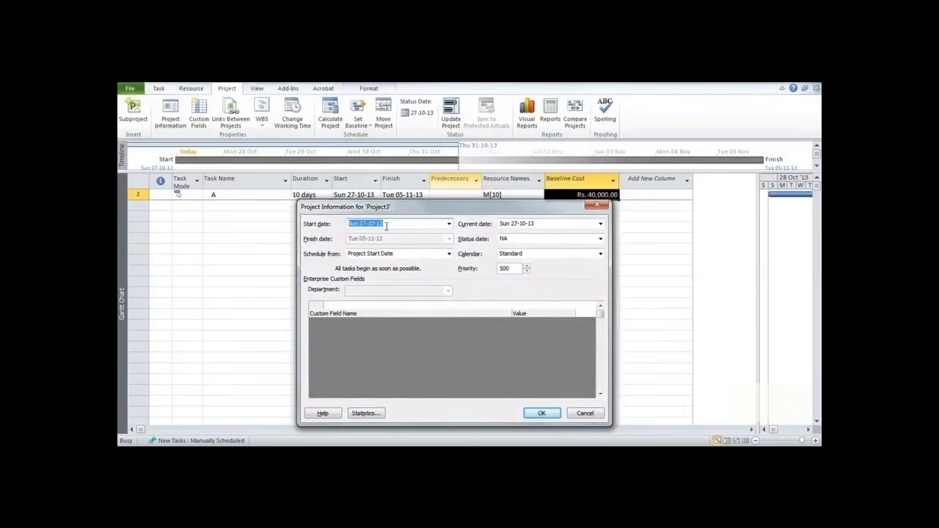
left_click(540, 240)
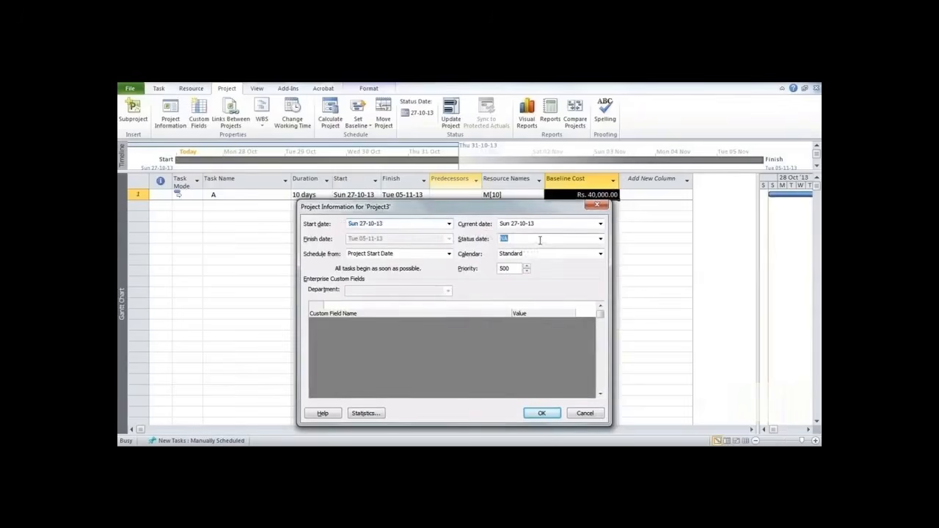
left_click(600, 239)
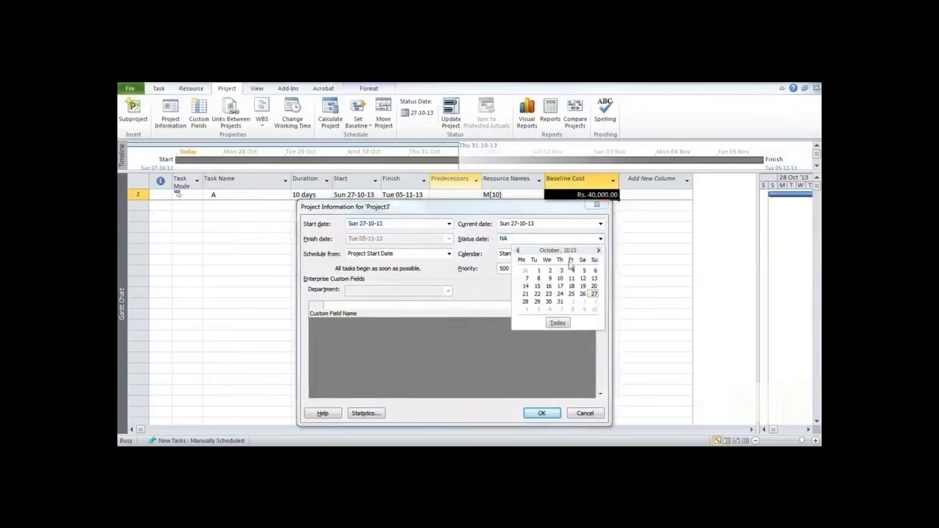
left_click(537, 302)
left_click(542, 413)
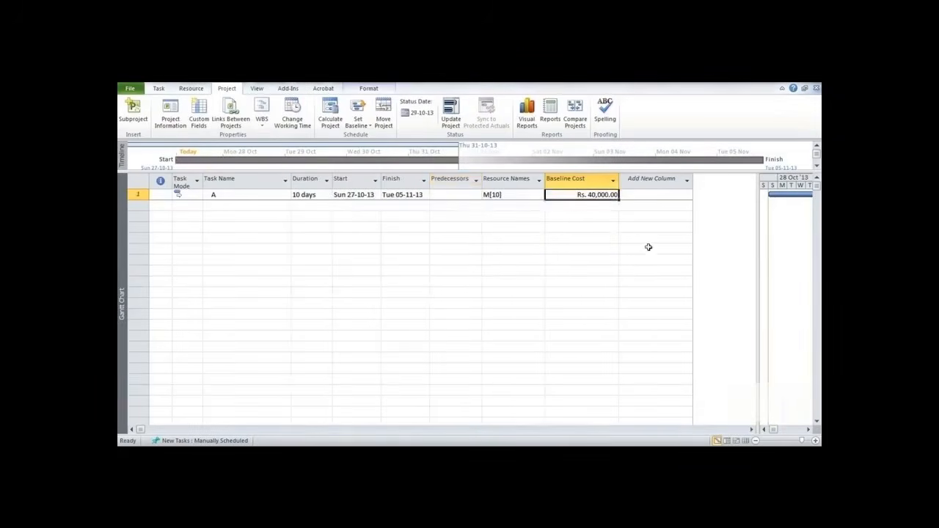
Apply the Earned Value Cost Indicators table to the Gantt Chart.
left_click(255, 89)
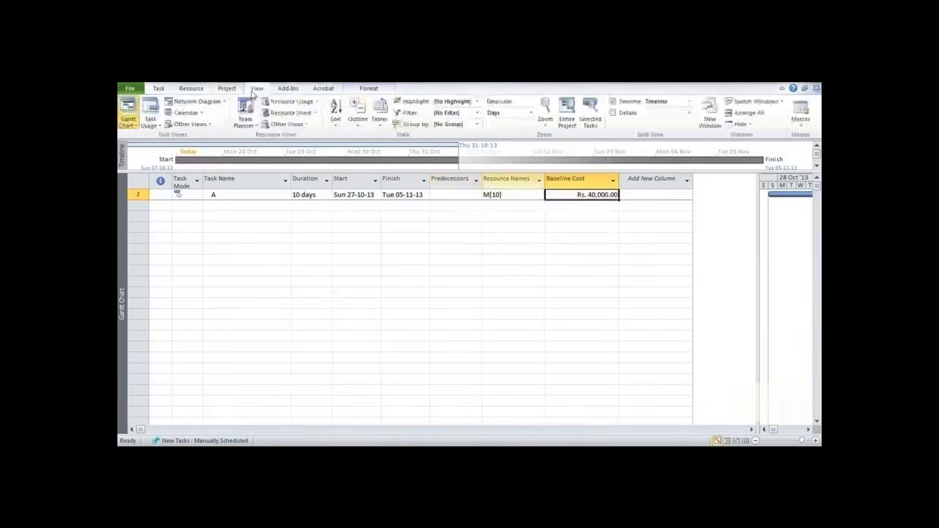
left_click(379, 121)
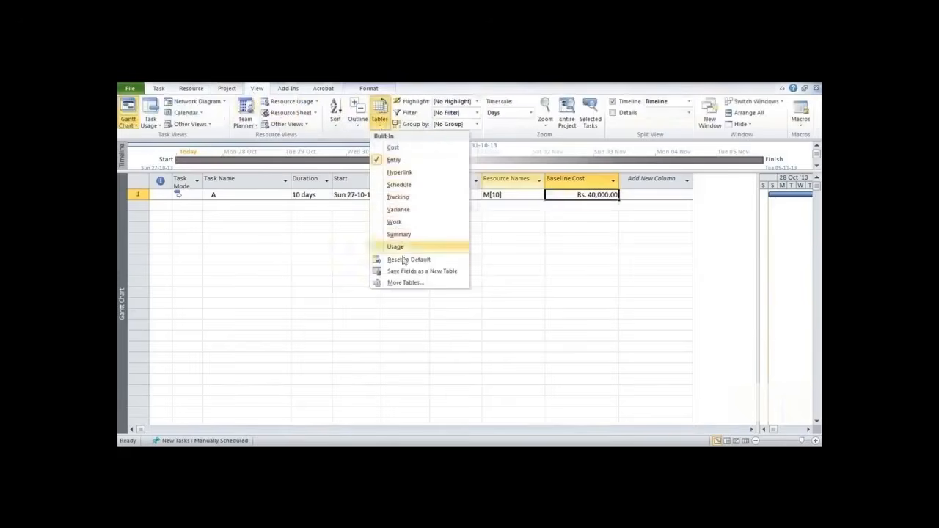
left_click(404, 284)
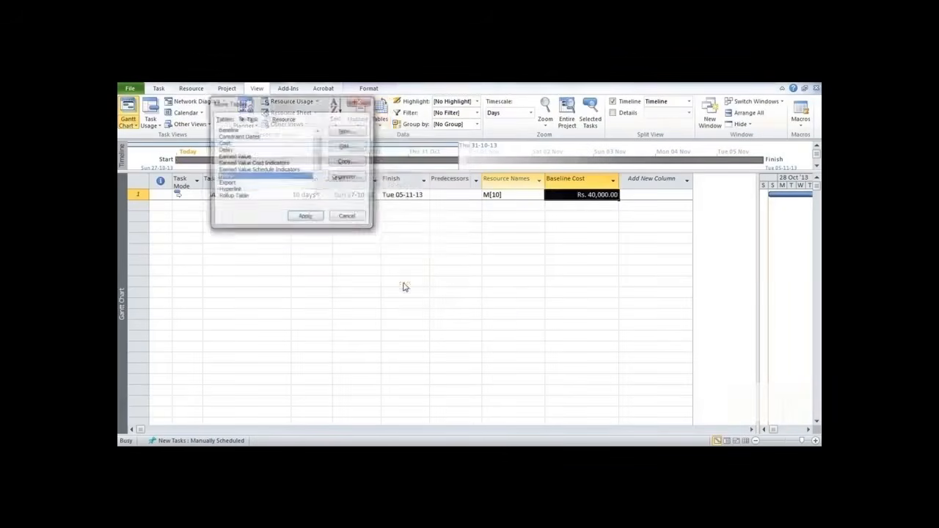
left_click(271, 166)
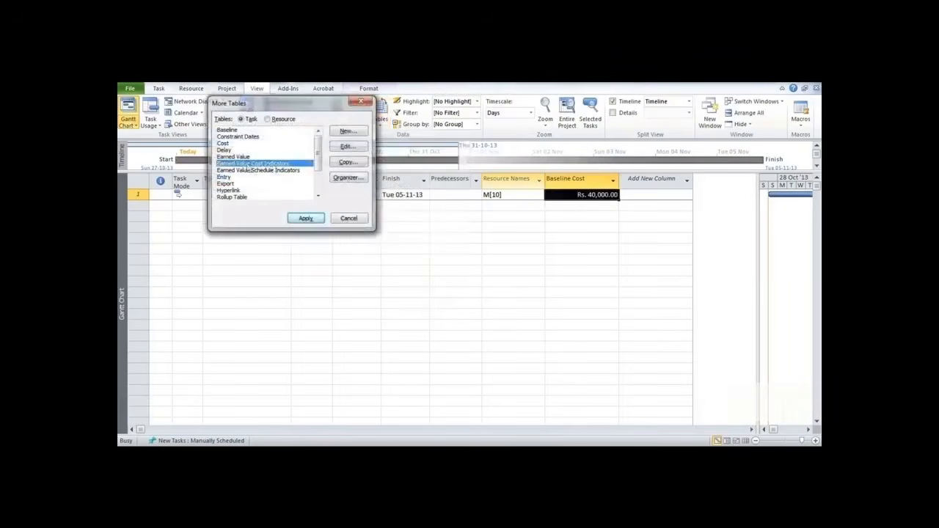
left_click(317, 218)
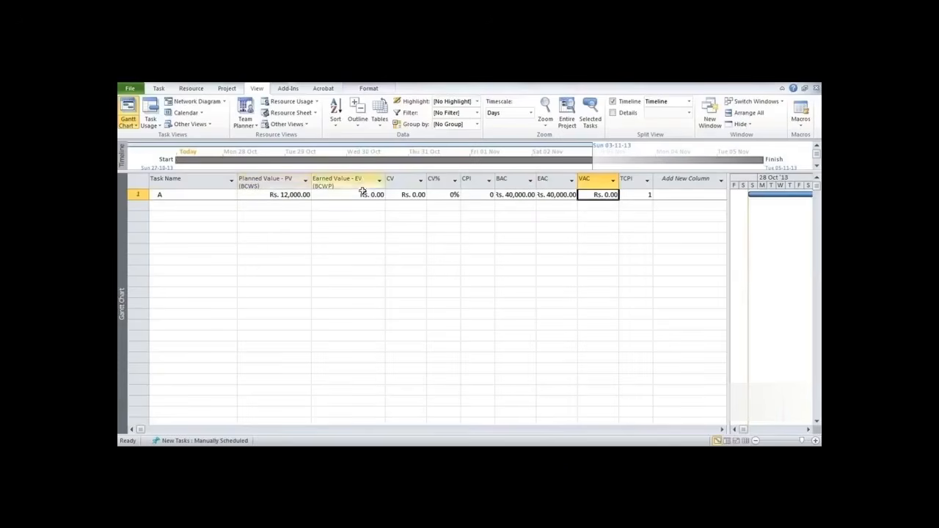
Add an Actual Cost column after TCPI and enter 11,000 as the actual cost of task A.
left_click(724, 184)
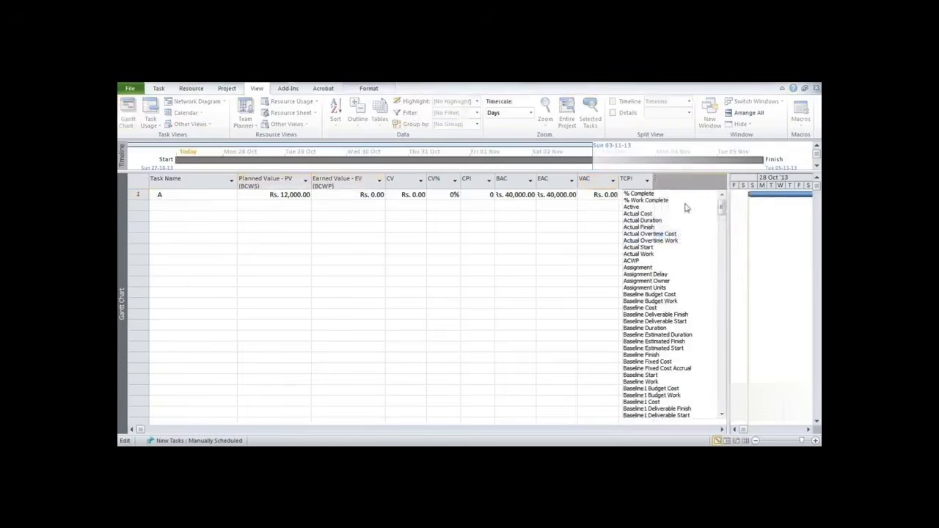
left_click(642, 217)
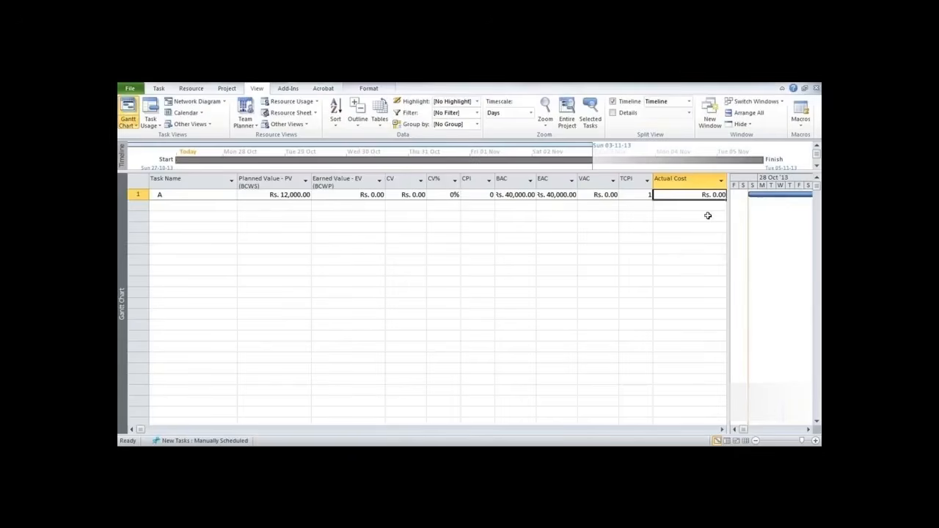
type("110")
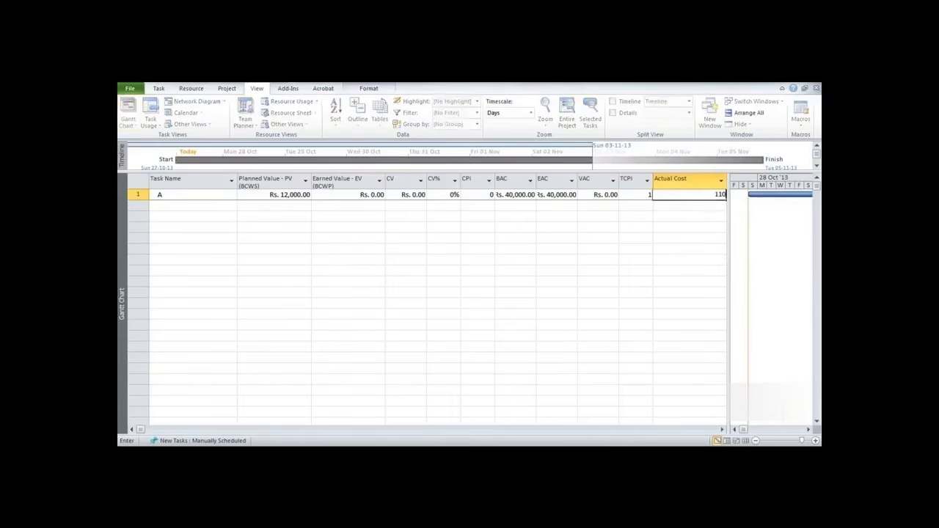
type("1,000")
key("Return")
Insert a new column directly after the Actual Cost column.
left_click_drag(734, 228, 794, 229)
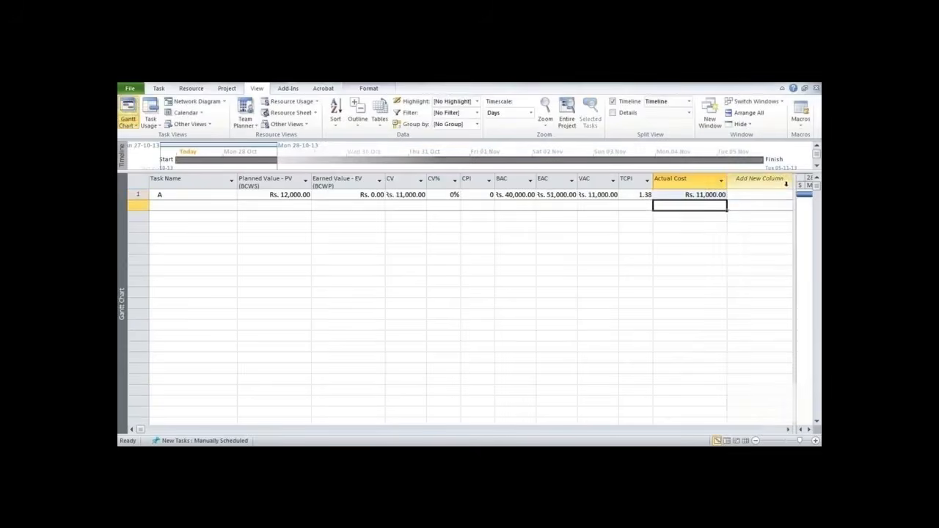
right_click(788, 187)
left_click(753, 254)
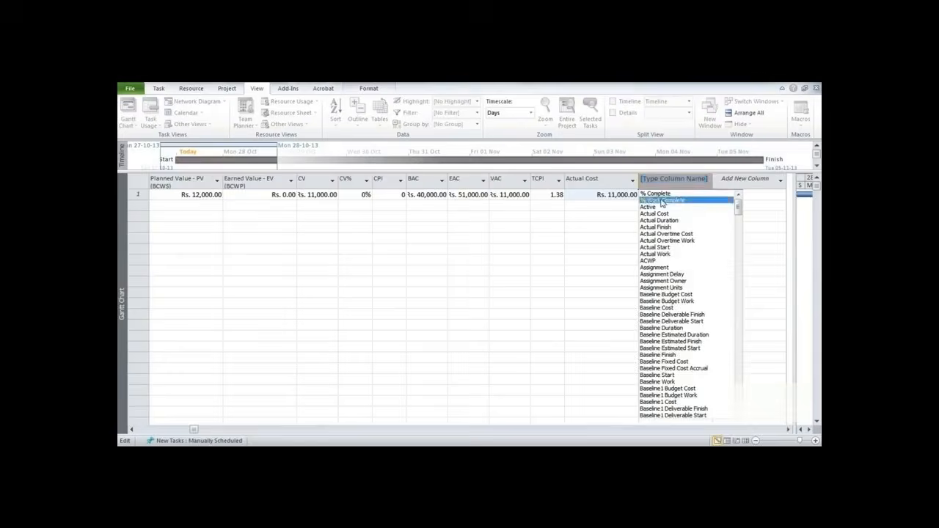
Add a % Work Complete column to the task table and set task 1 to 25%.
left_click(663, 200)
type("25")
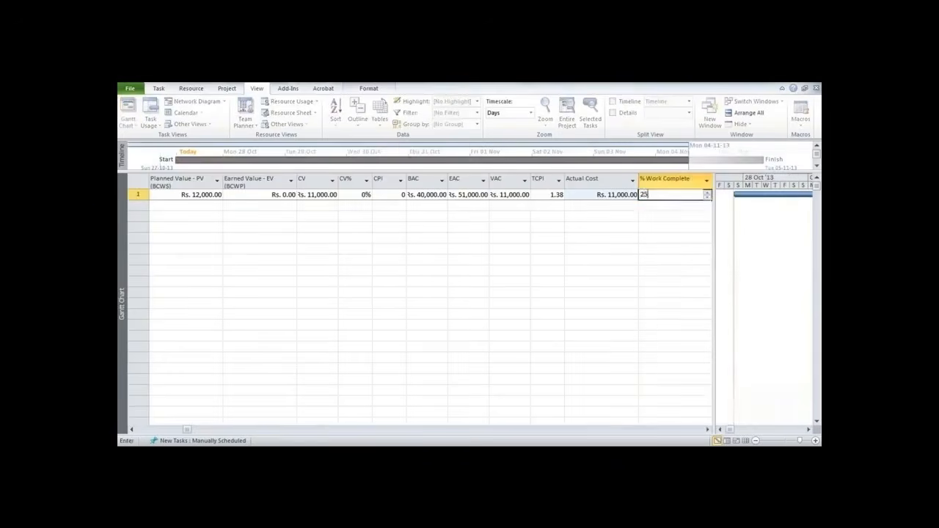
key("Return")
left_click(386, 197)
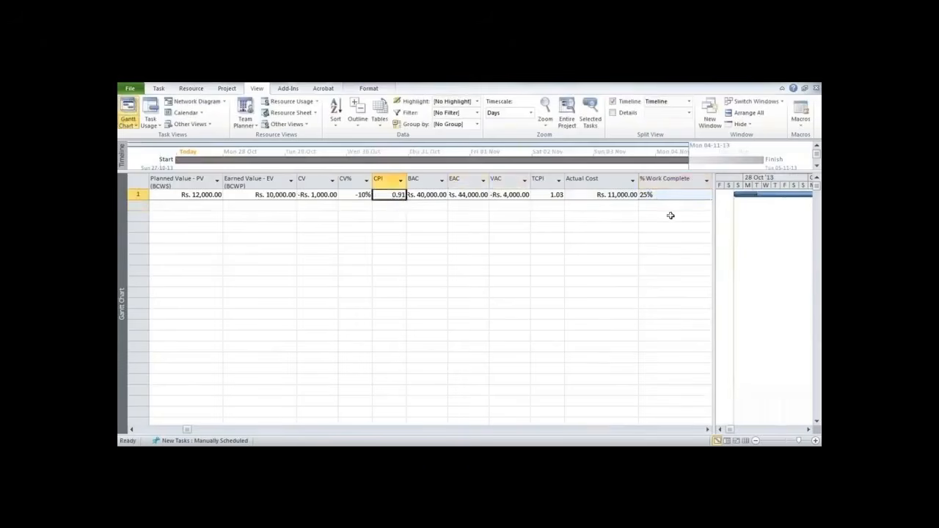
Widen the table area and add an SPI column after % Work Complete.
left_click_drag(711, 252, 784, 257)
left_click(779, 180)
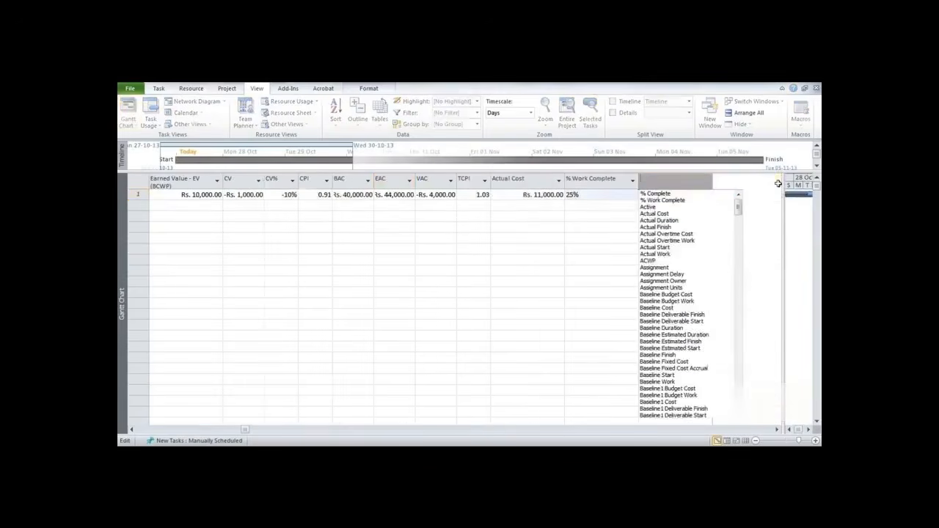
type("s")
left_click(665, 214)
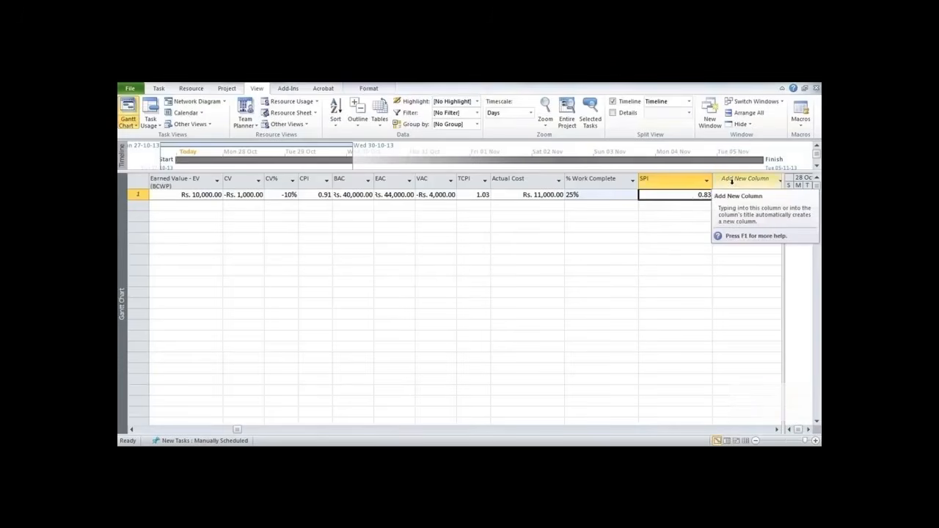
Add a Cost1 column after the SPI column.
left_click(769, 180)
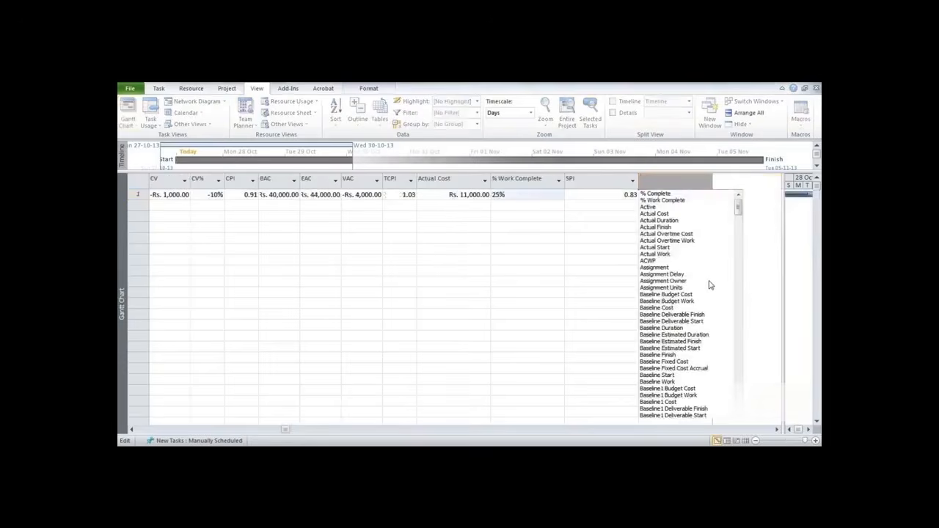
type("confirmed")
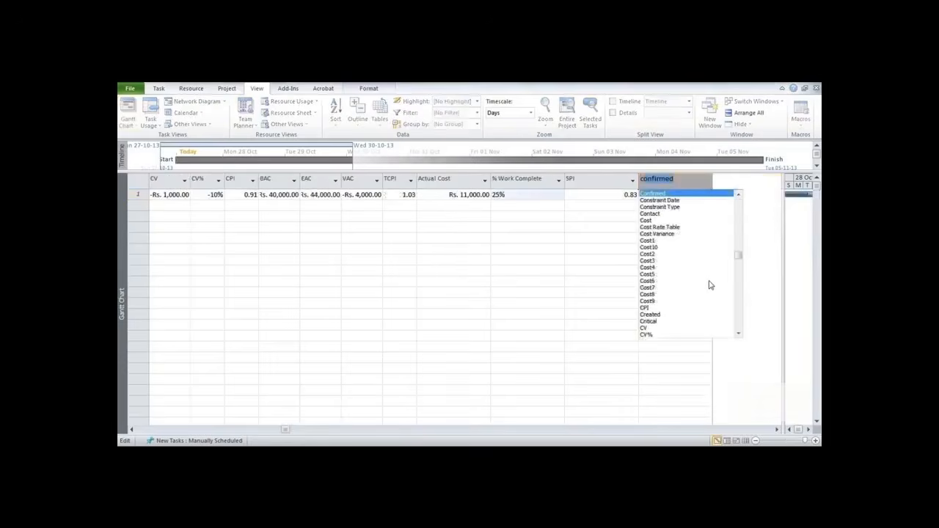
left_click(648, 240)
Define the Cost1 custom field with the formula [Duration] / [SPI], replacing its existing data with the calculated values.
right_click(687, 183)
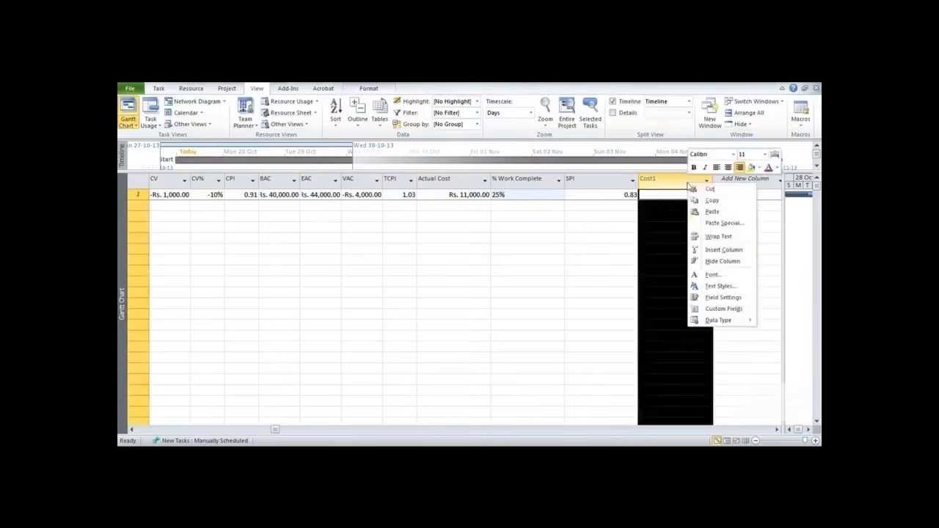
left_click(723, 309)
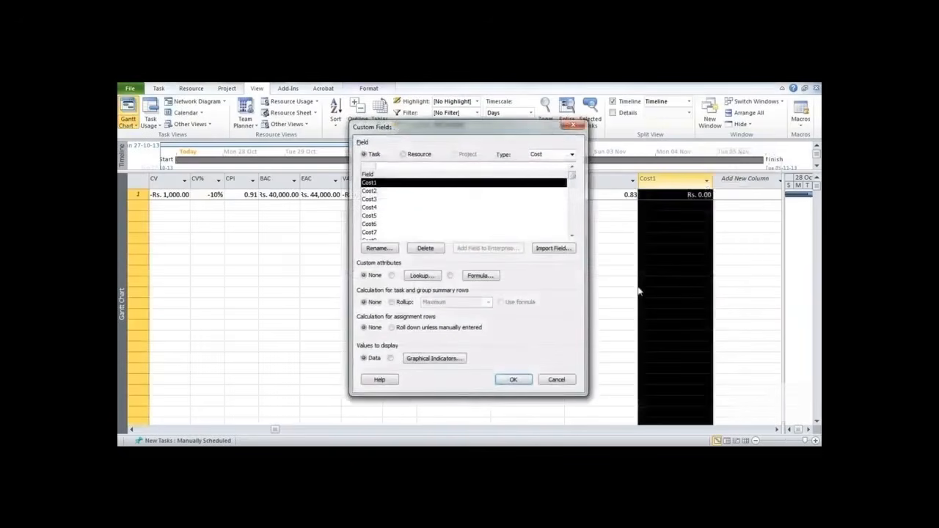
left_click(470, 276)
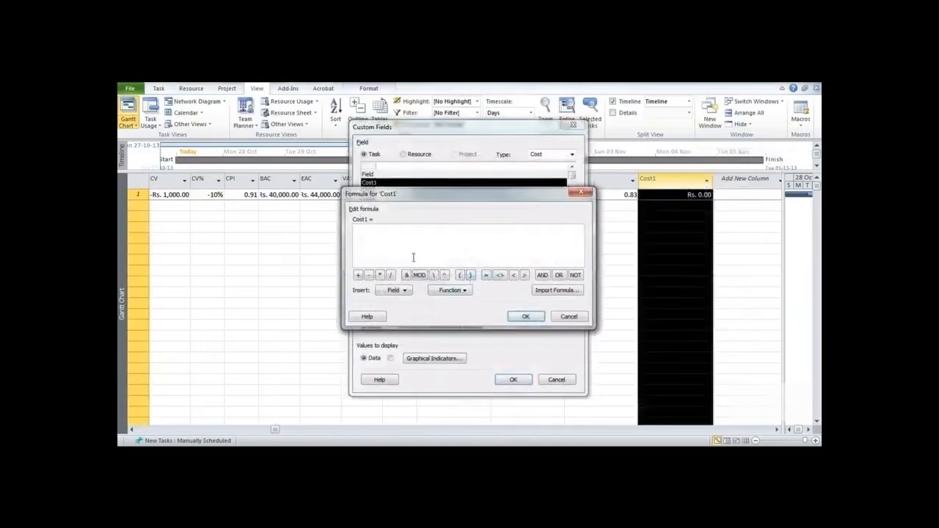
left_click(400, 291)
mouse_move(407, 328)
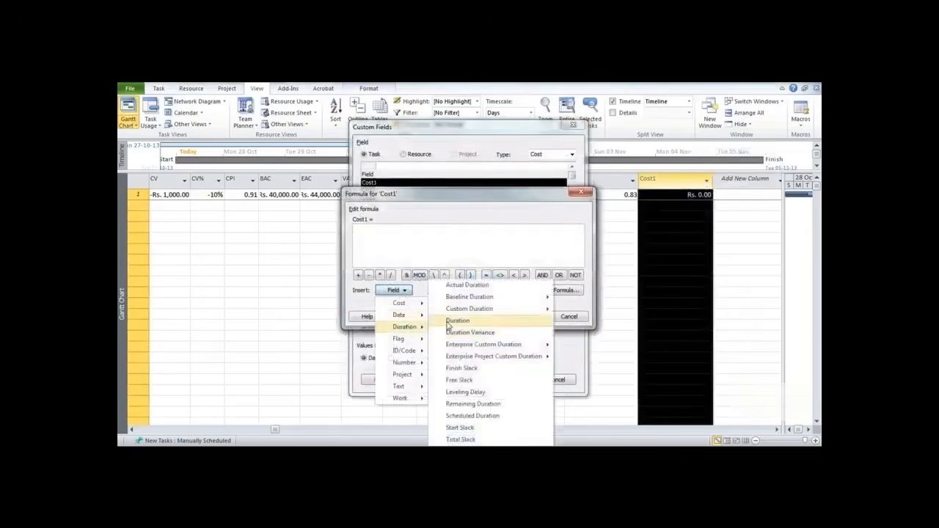
left_click(455, 327)
left_click(391, 275)
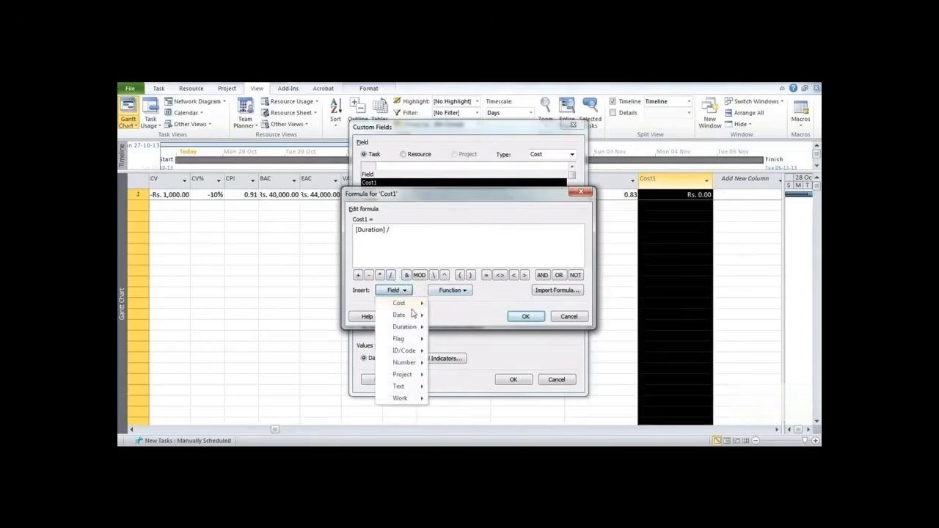
mouse_move(402, 303)
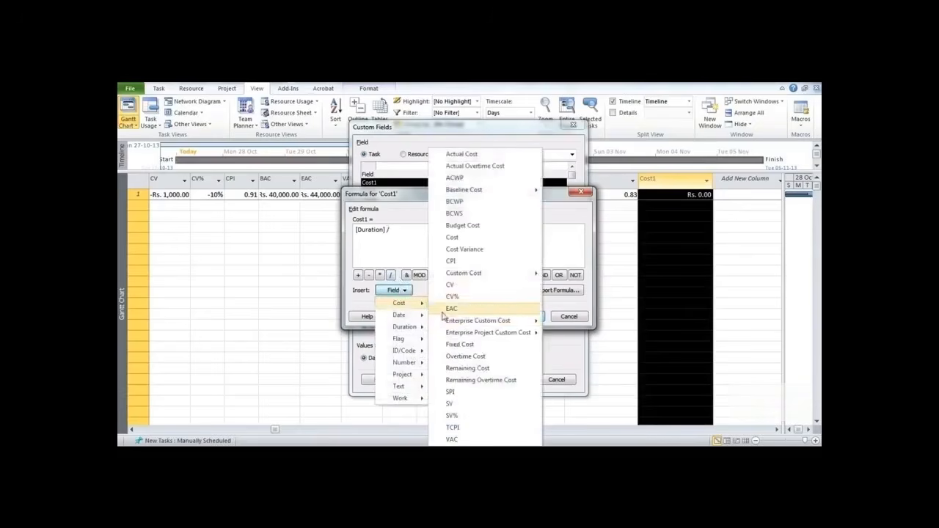
left_click(451, 392)
left_click(526, 316)
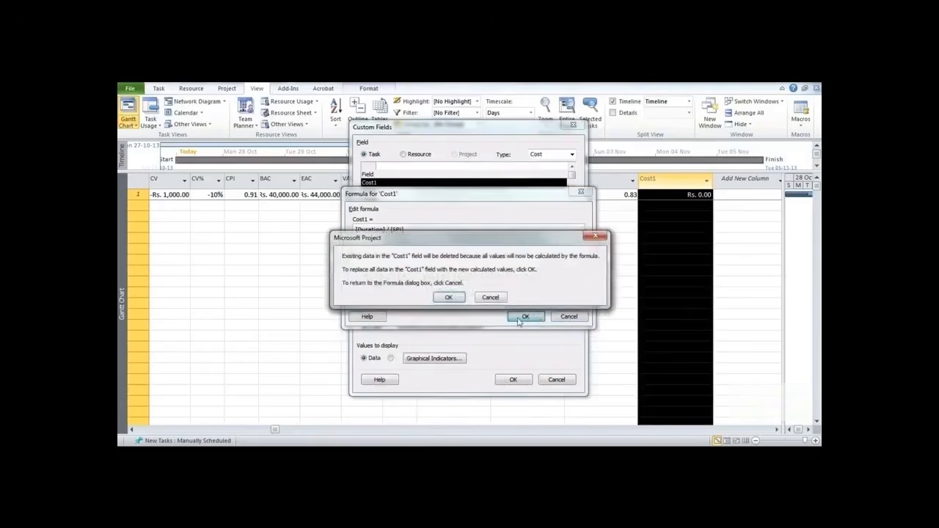
left_click(449, 297)
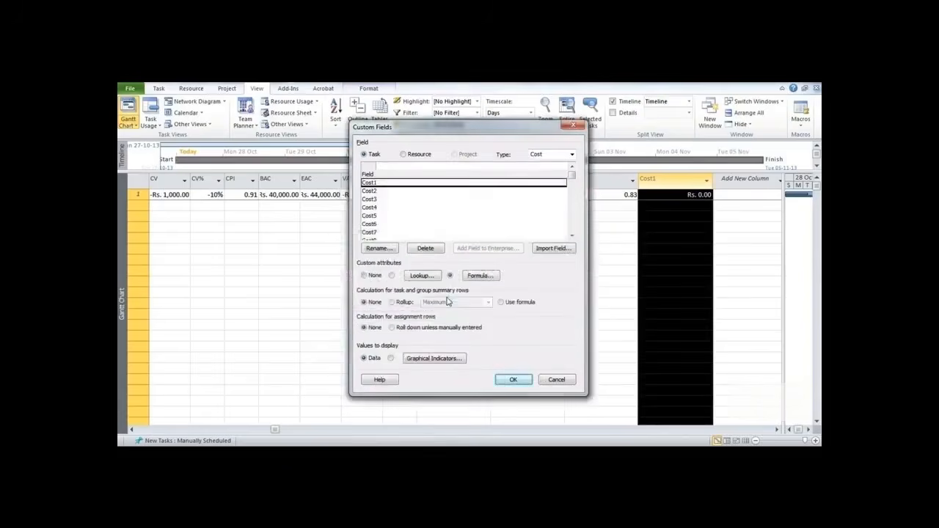
left_click(512, 378)
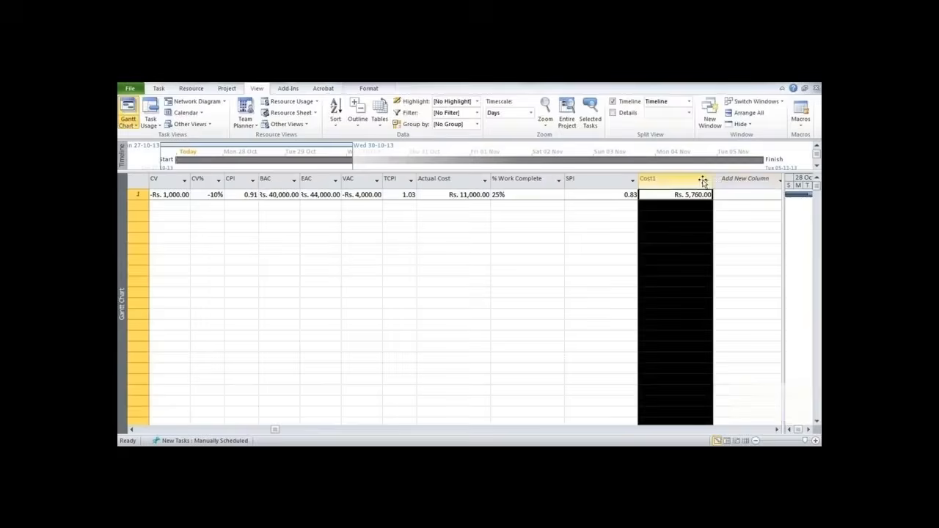
Add a Duration2 column after the Cost1 column.
left_click(778, 184)
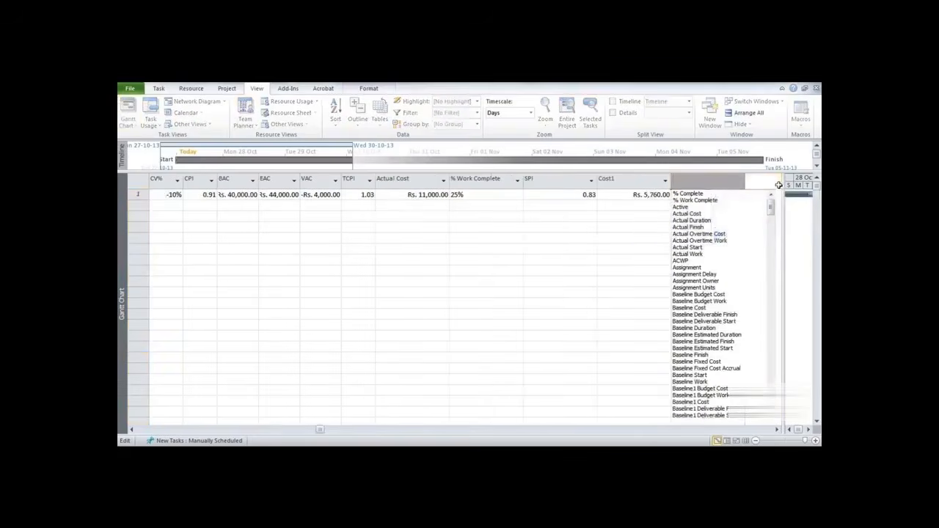
type("date1")
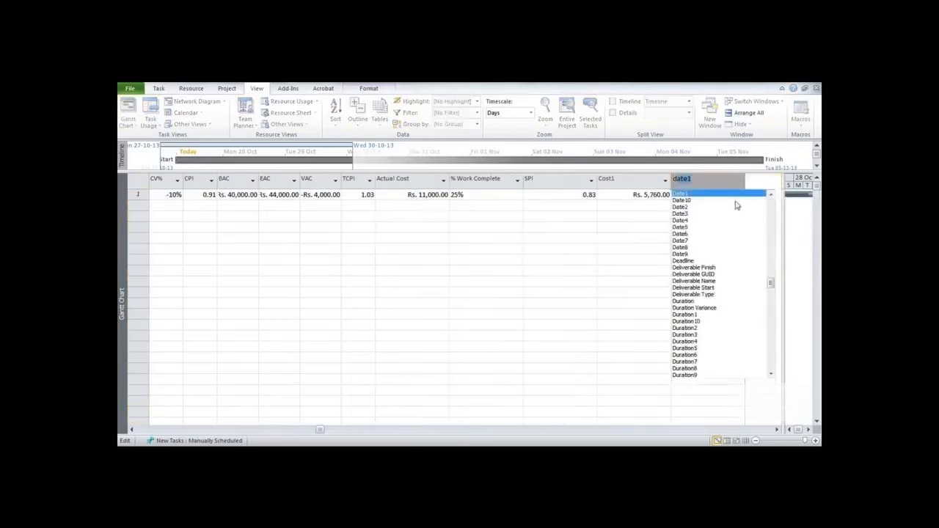
left_click(684, 331)
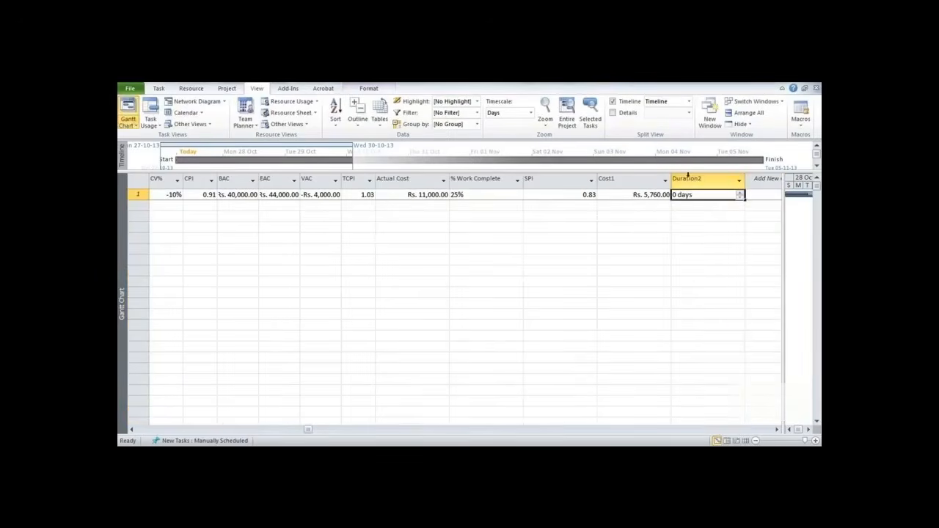
Rename the Duration2 custom field as Forecast Duration.
right_click(691, 181)
left_click(705, 304)
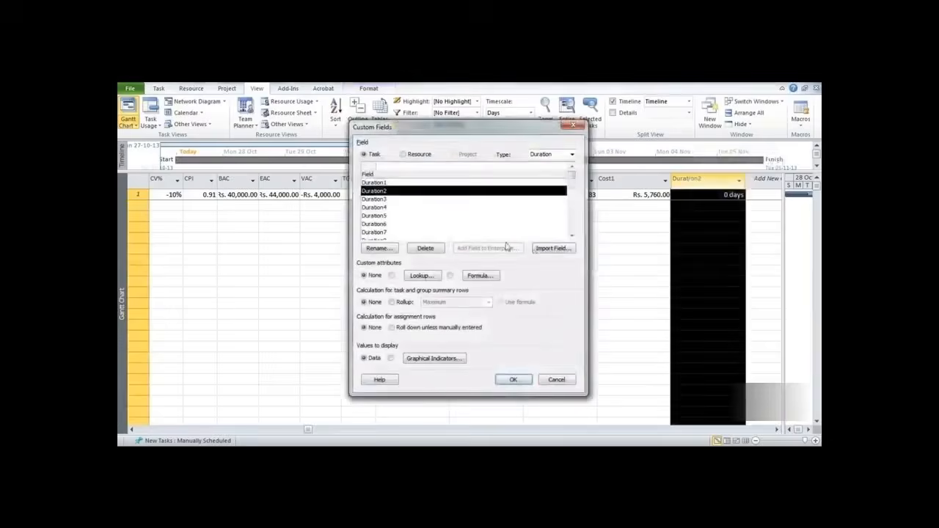
left_click(391, 170)
type("F")
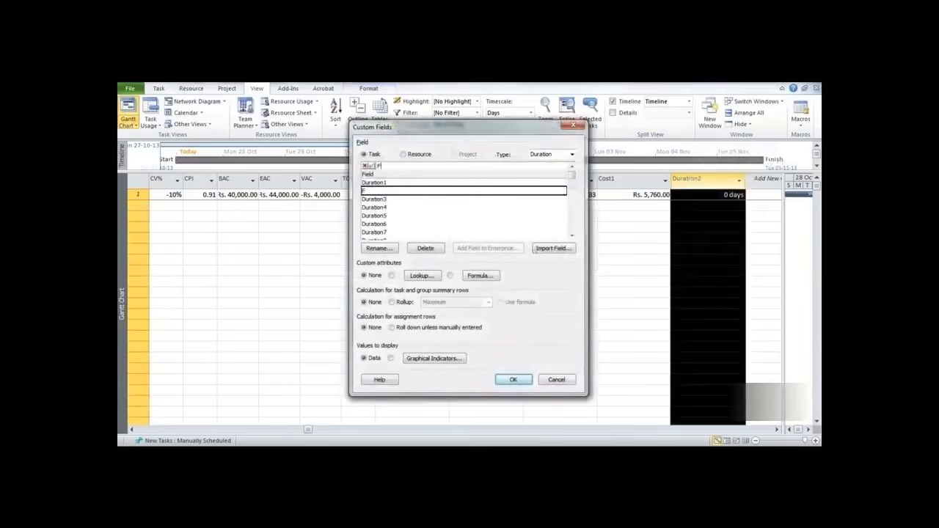
type("orecast Duration")
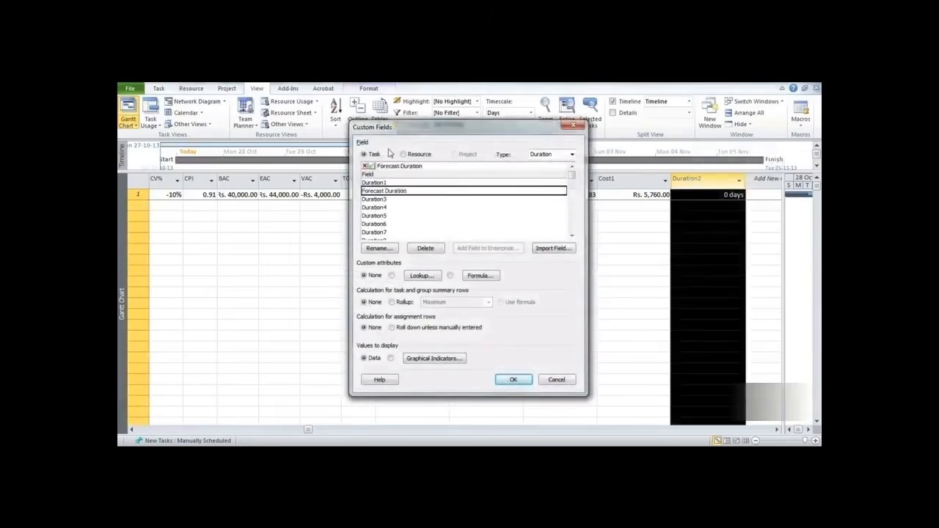
Give the Forecast Duration field the formula [Duration] / [SPI], replace its existing data and apply the custom field settings.
left_click(480, 276)
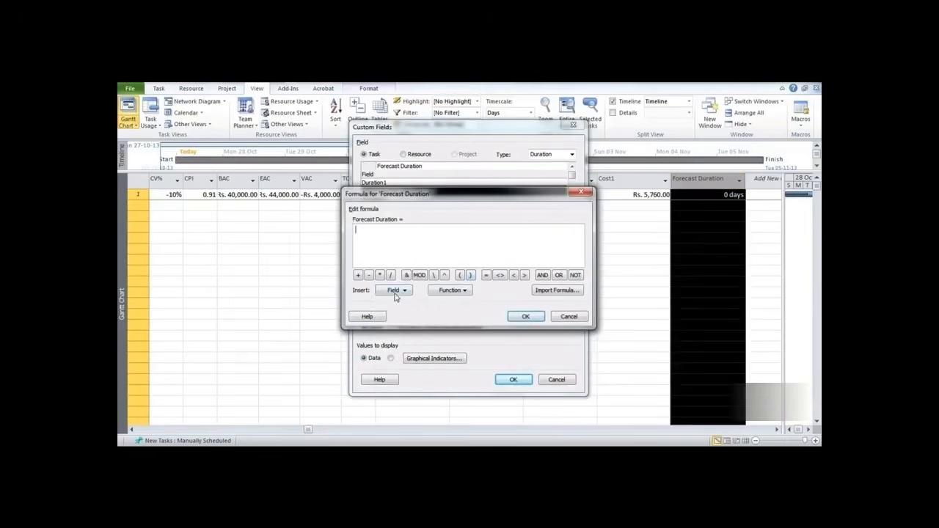
left_click(395, 292)
mouse_move(404, 327)
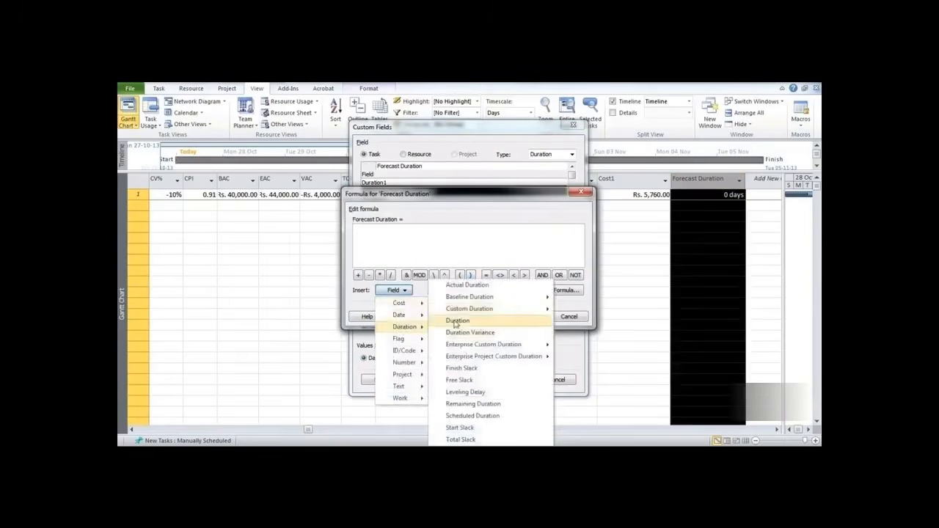
left_click(457, 321)
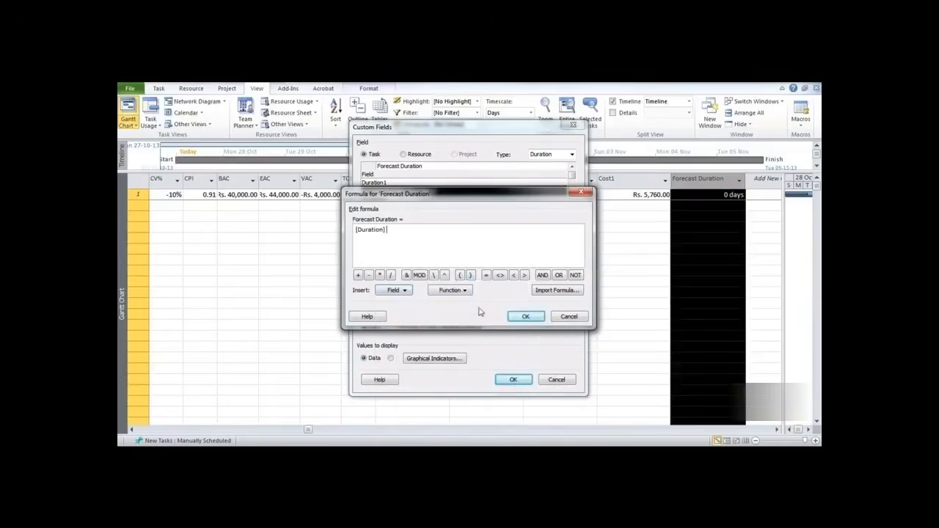
left_click(395, 291)
mouse_move(402, 307)
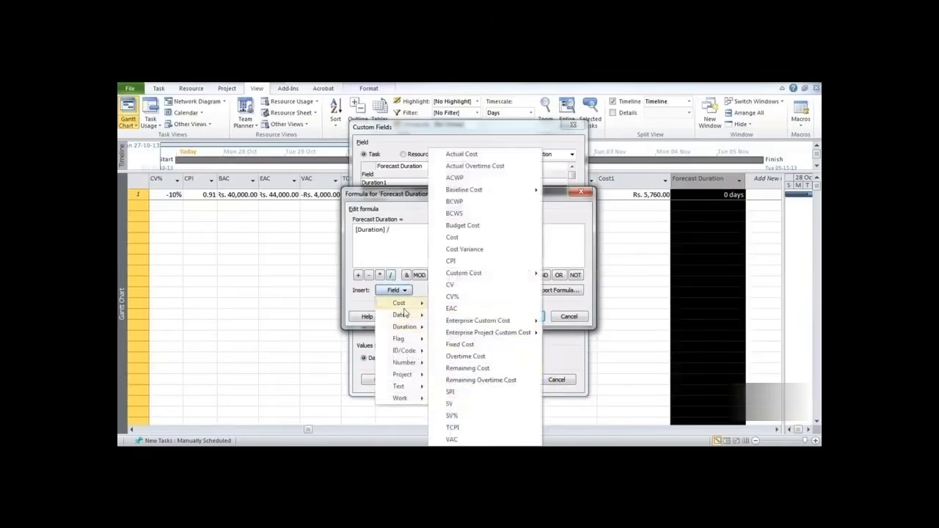
left_click(467, 394)
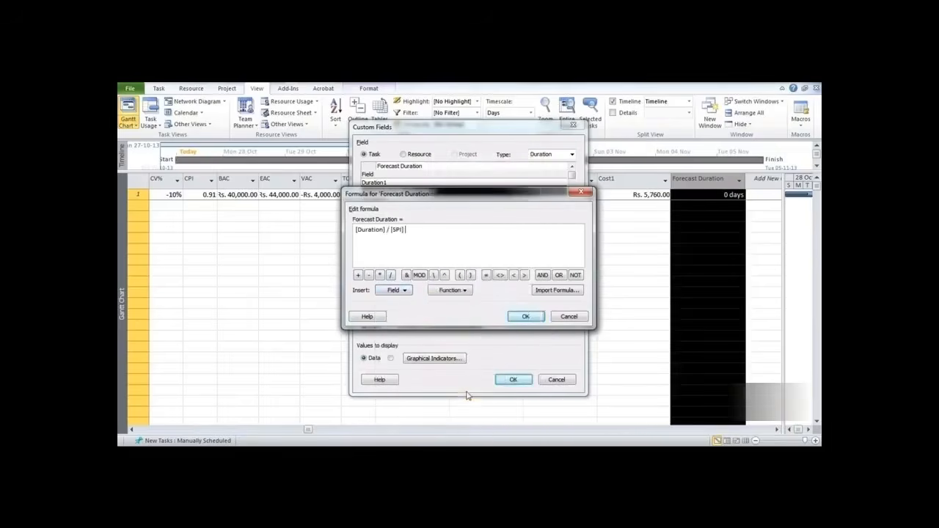
left_click(523, 316)
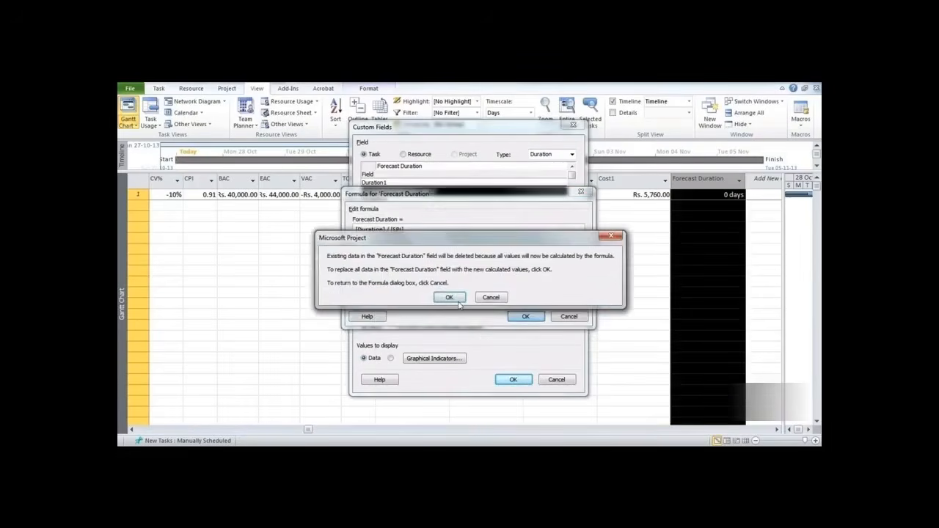
left_click(449, 297)
left_click(513, 380)
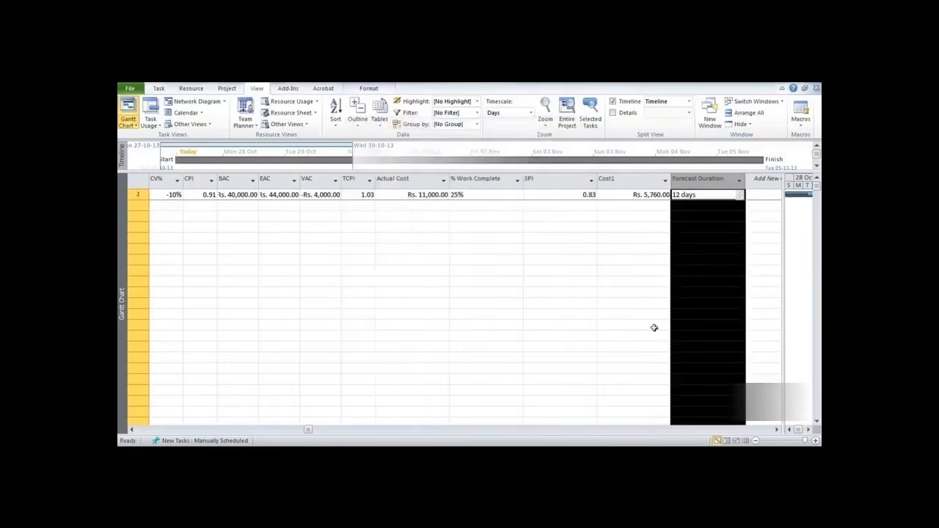
left_click(688, 197)
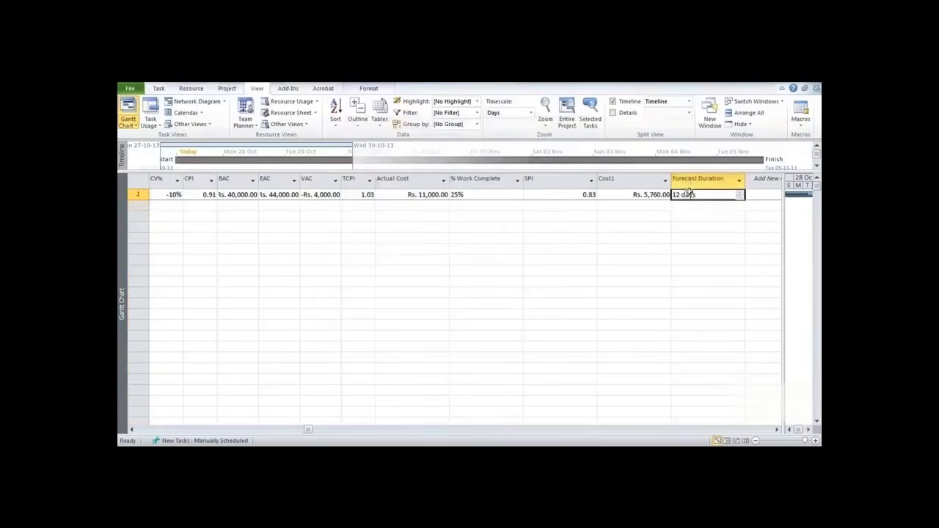
left_click(689, 181)
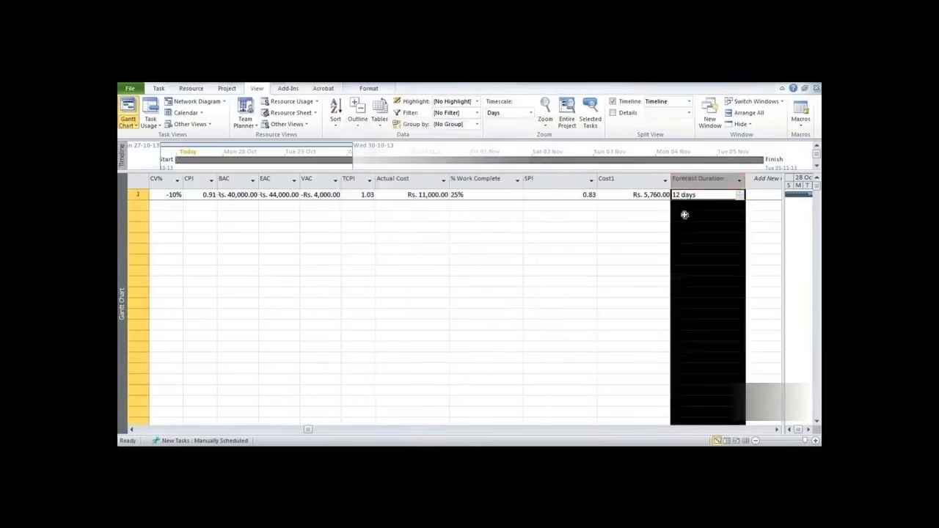
left_click(683, 214)
left_click(685, 197)
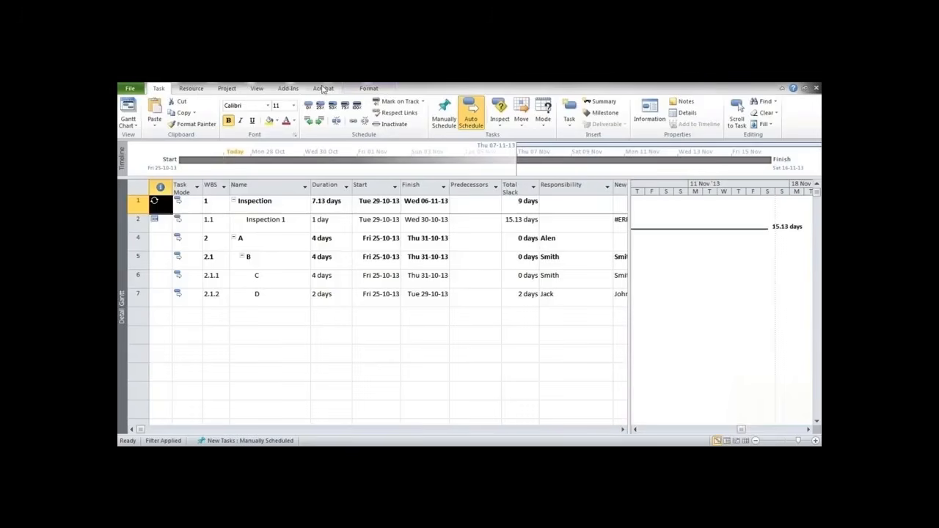
left_click(227, 89)
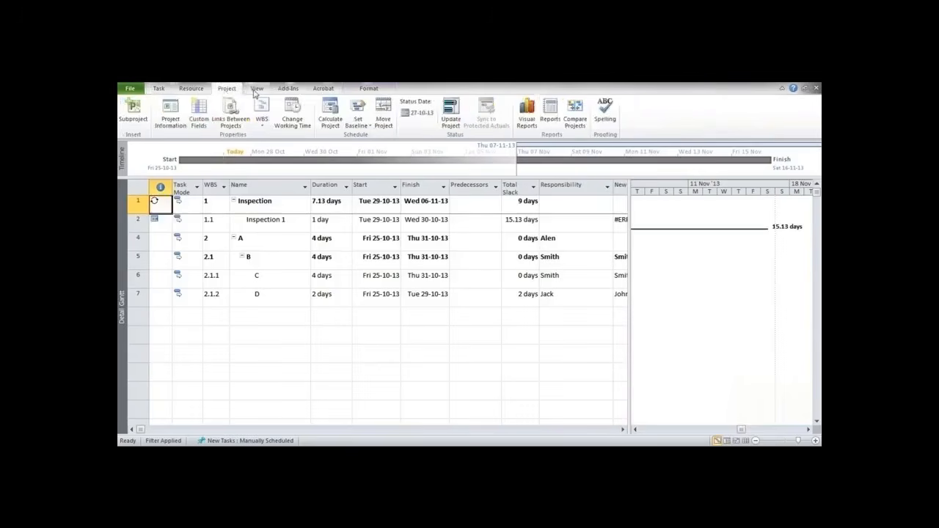
left_click(256, 89)
left_click(293, 89)
scroll(292, 99, "up", 2)
Open the ribbon customization options and add a new custom tab directly after the Project tab.
left_click(130, 89)
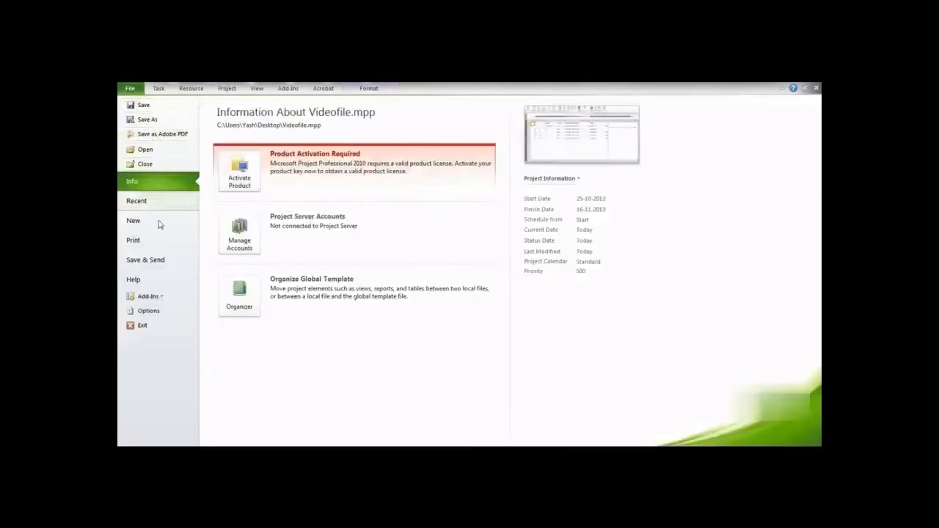
left_click(150, 311)
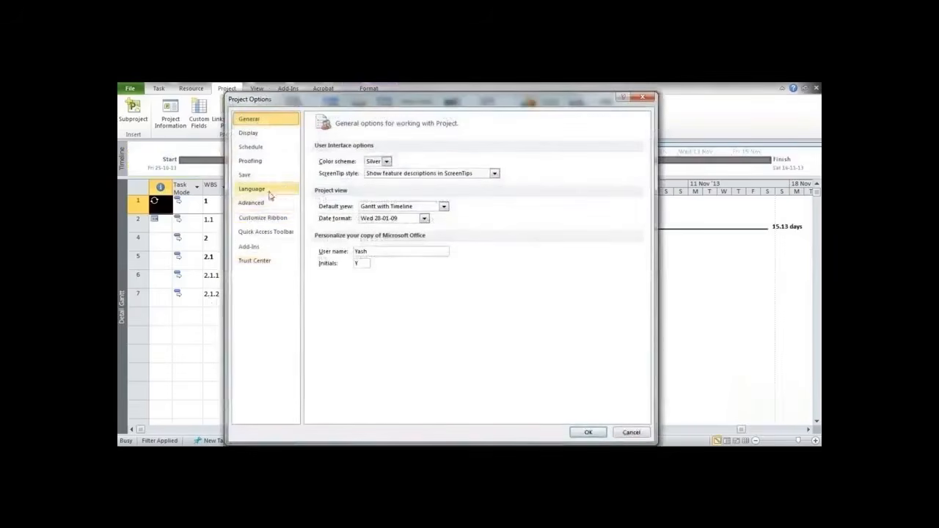
left_click(262, 221)
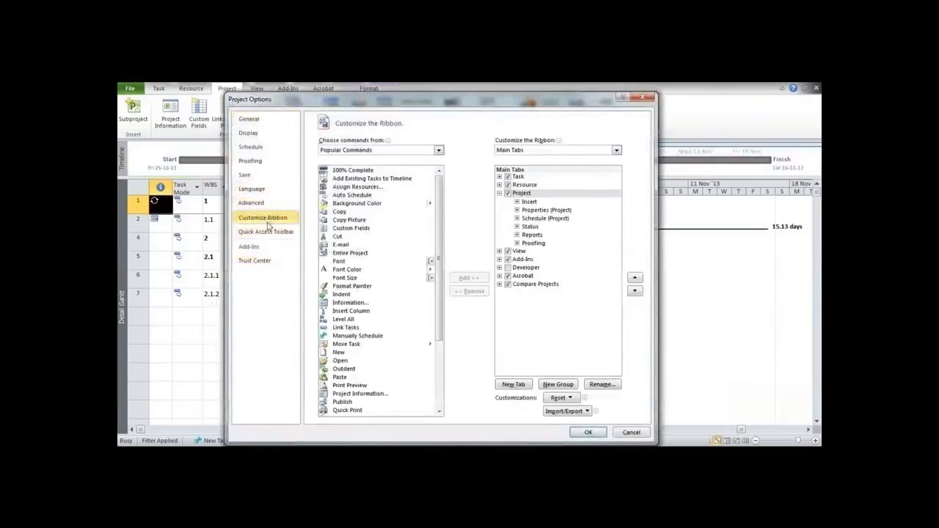
left_click_drag(497, 104, 498, 154)
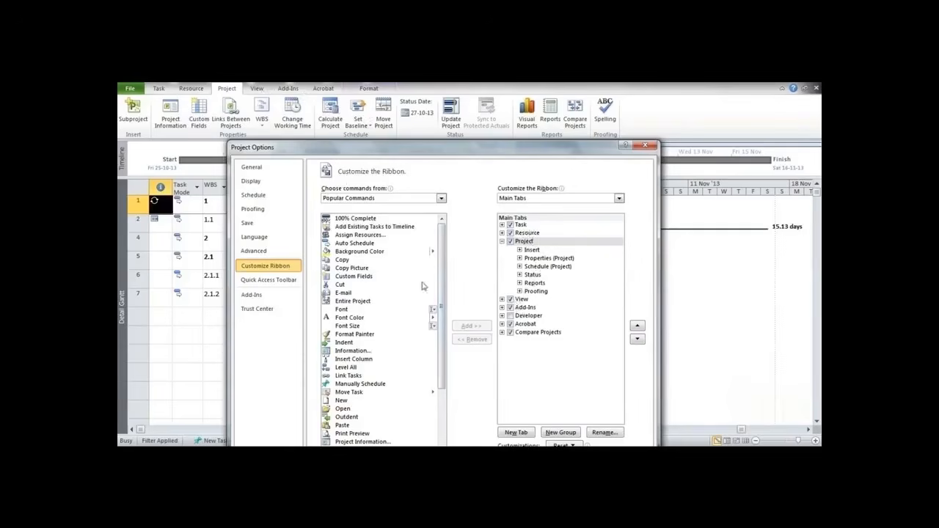
left_click(502, 242)
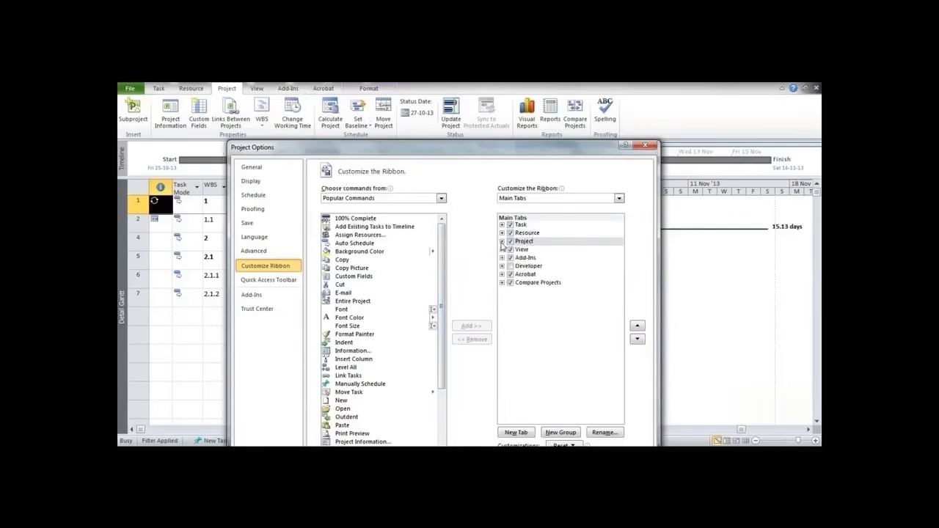
left_click(517, 433)
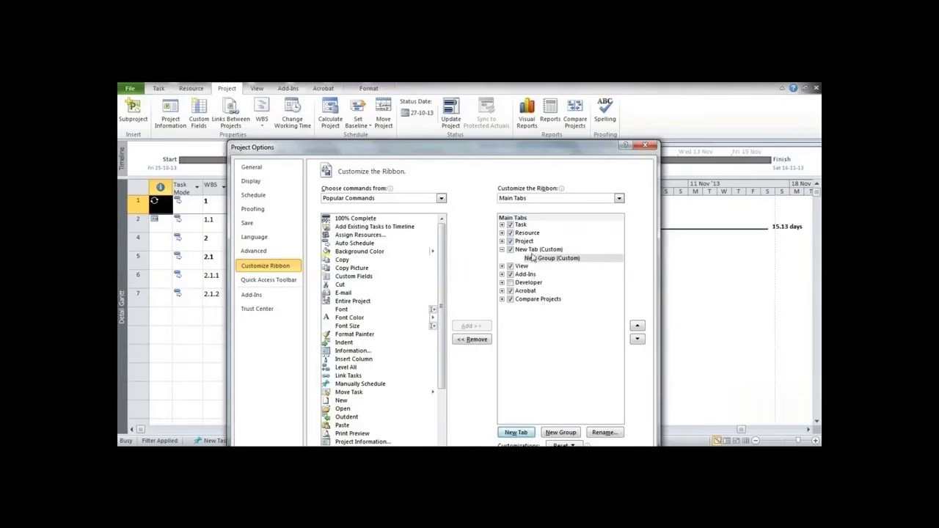
Rename the new custom ribbon tab as My Useful tabs.
left_click(605, 434)
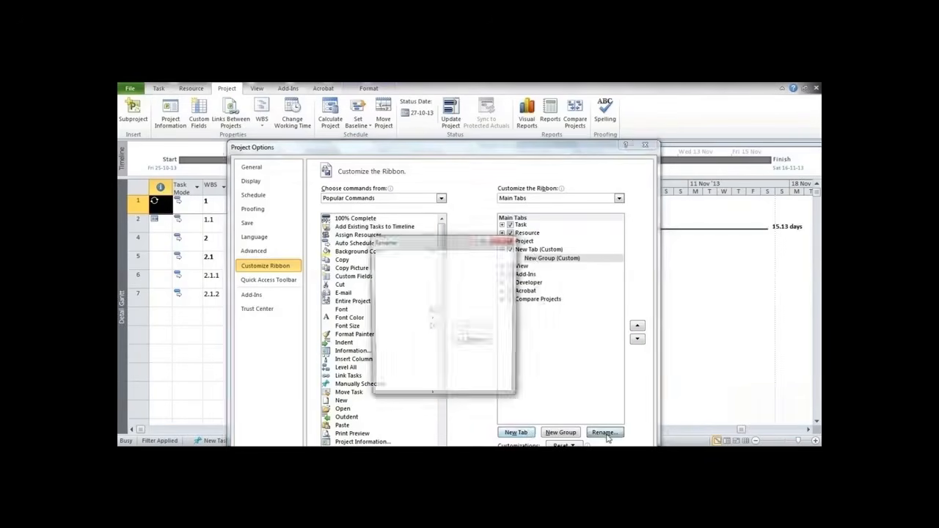
left_click(505, 240)
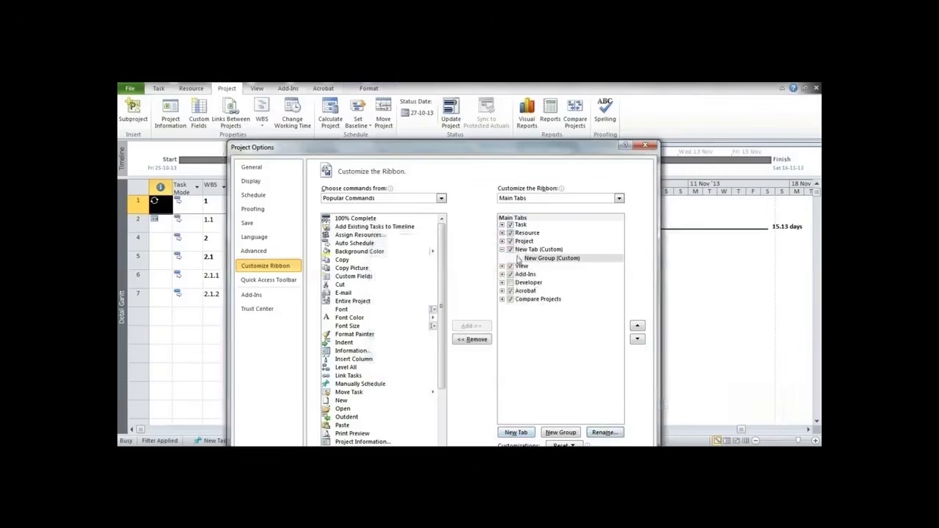
left_click(524, 250)
left_click(602, 432)
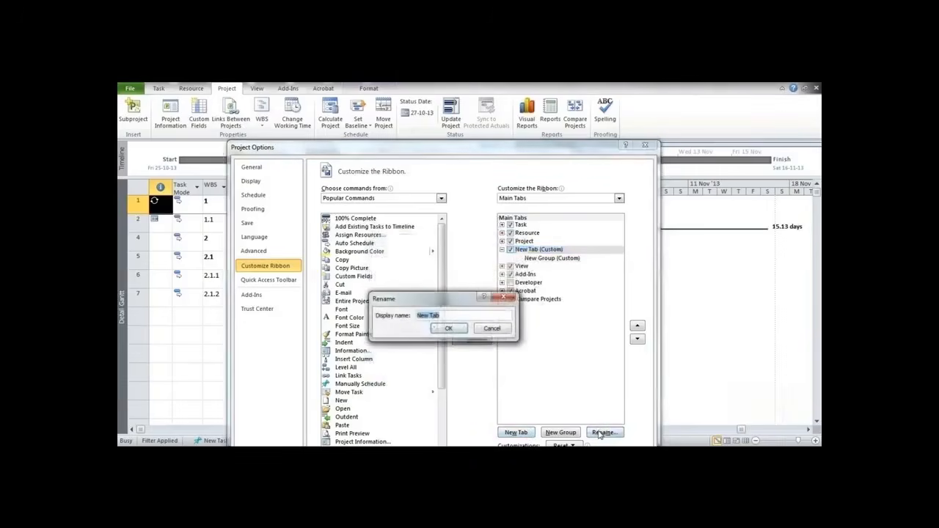
type("My Useful")
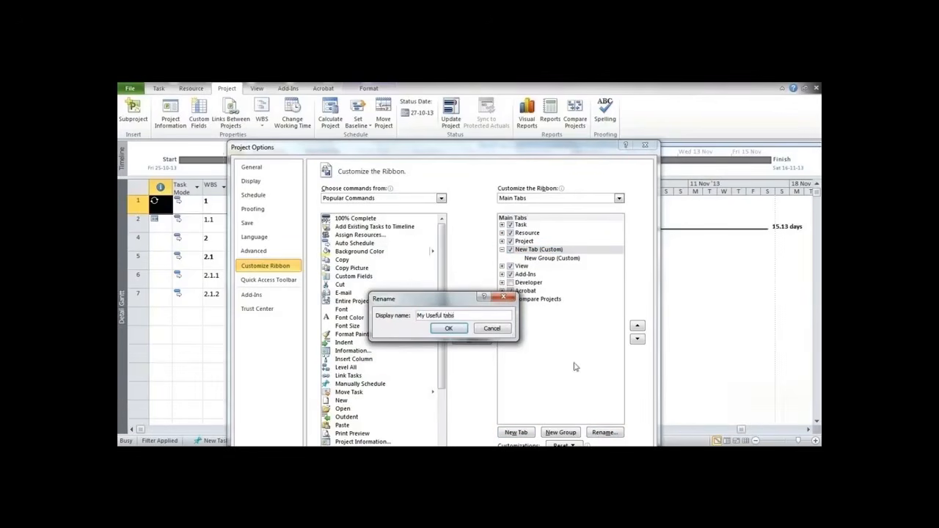
left_click(448, 328)
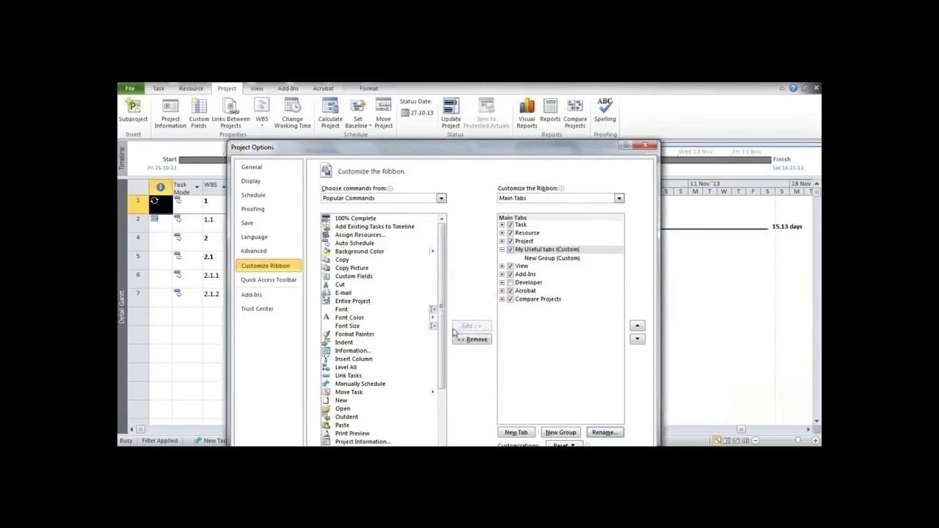
Add the Auto Schedule and Move Task commands to the new group under My Useful tabs.
left_click(539, 259)
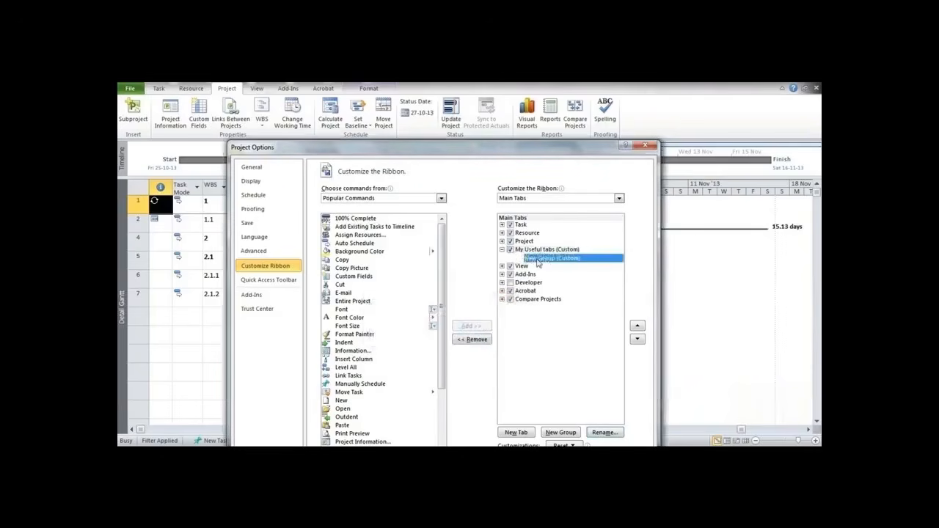
left_click(367, 243)
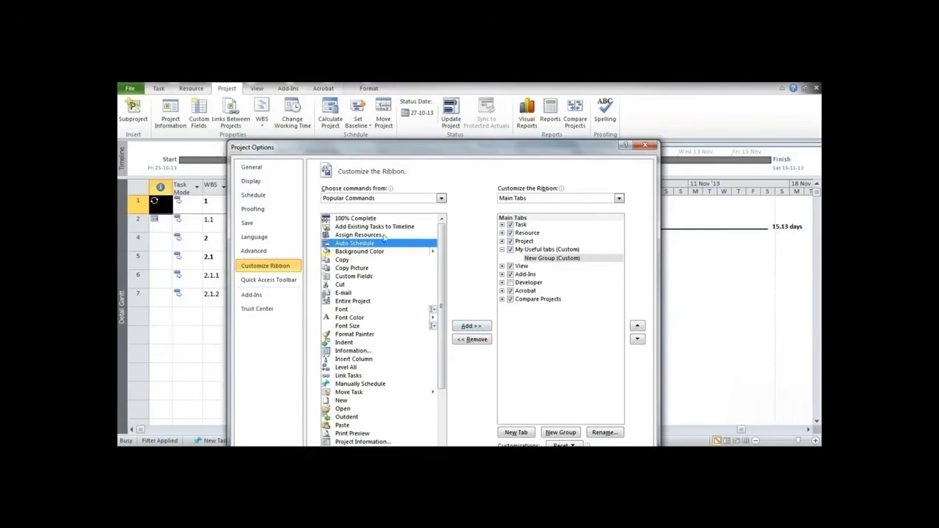
left_click(526, 258)
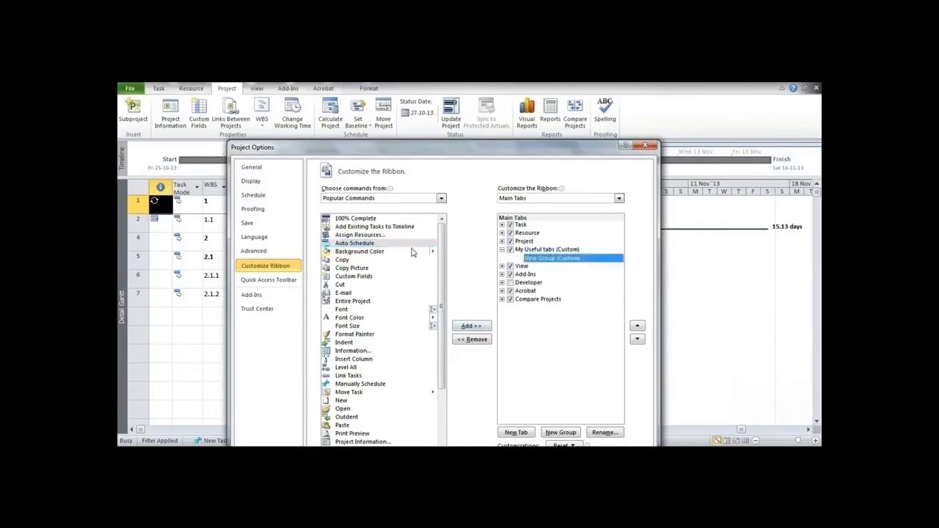
left_click(384, 245)
left_click(471, 326)
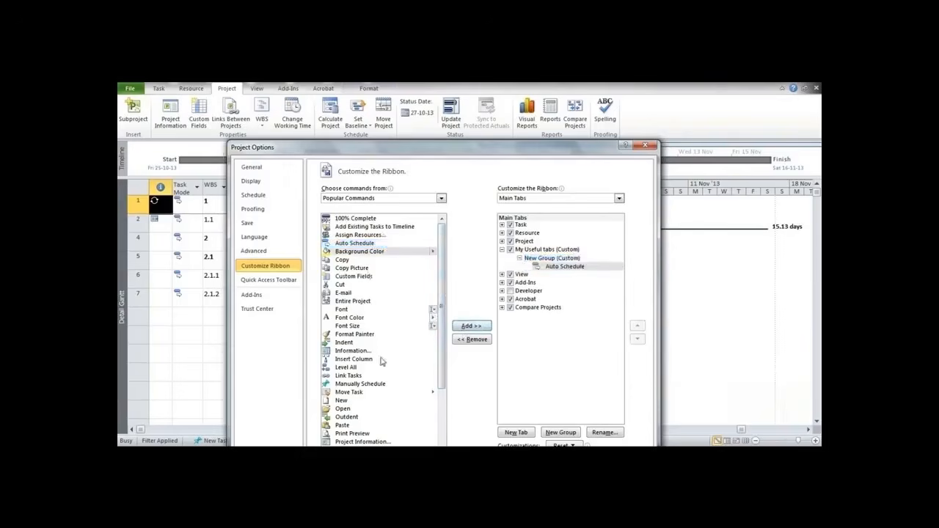
left_click(350, 393)
left_click(471, 329)
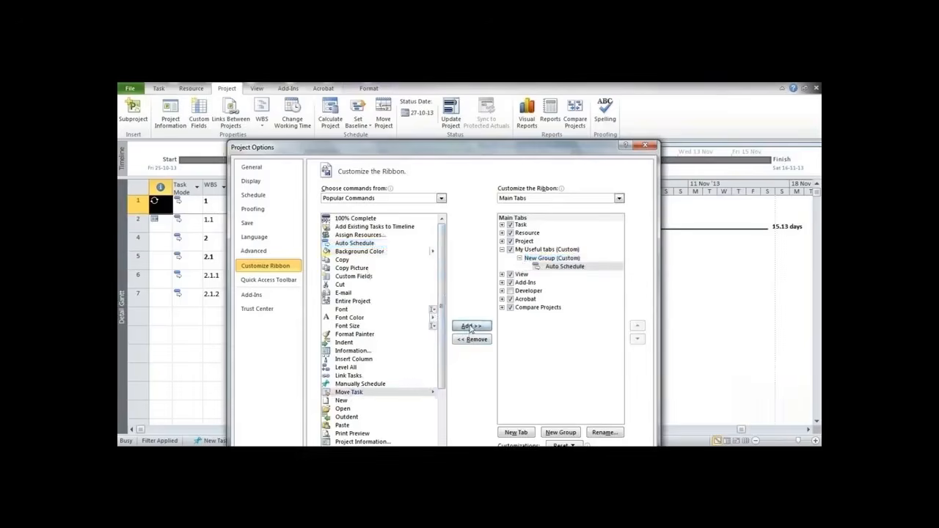
Add the Outdent command to the custom group, apply the ribbon changes and display My Useful tabs.
left_click_drag(442, 366, 438, 443)
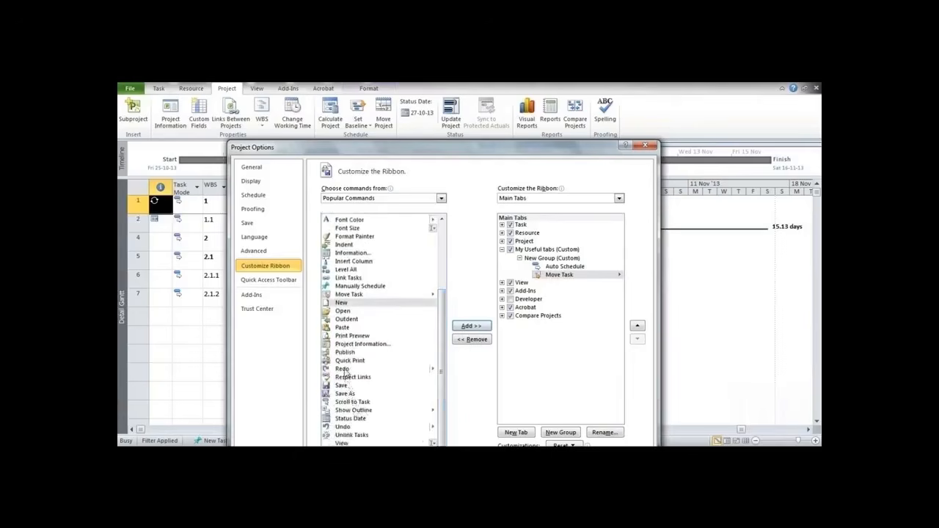
left_click(347, 320)
left_click(481, 328)
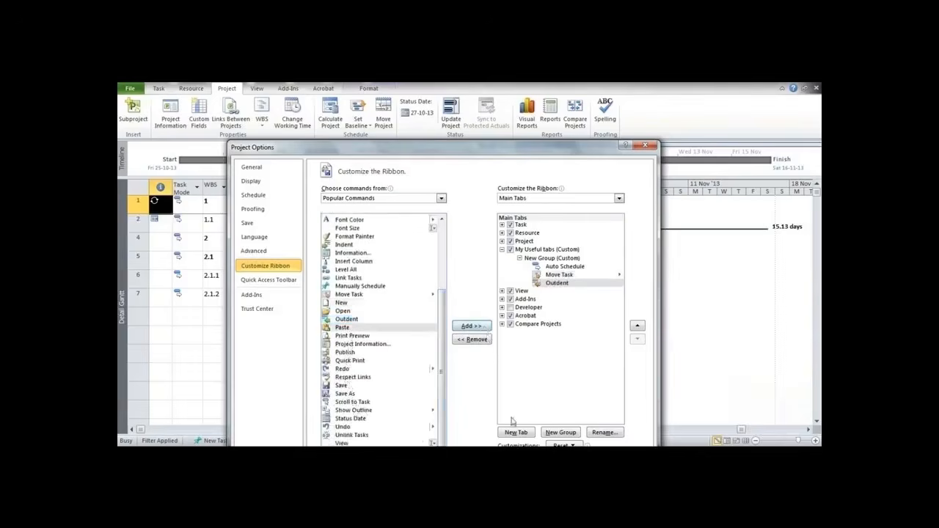
left_click_drag(513, 149, 512, 95)
left_click(584, 424)
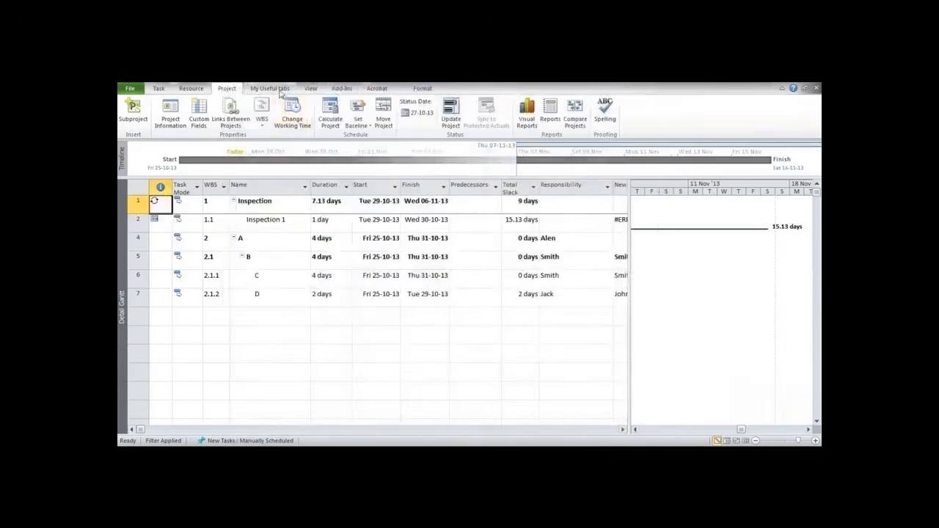
left_click(279, 90)
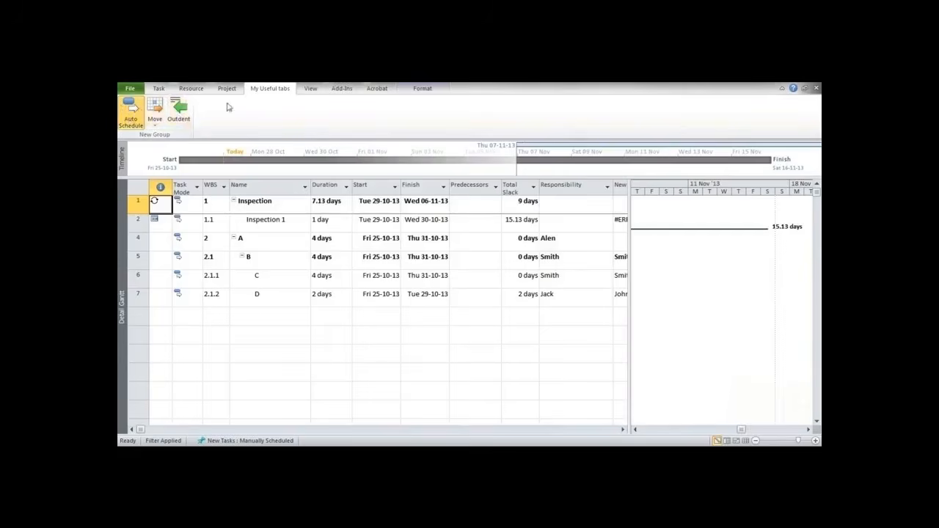
Remove the My Useful tabs custom tab from the ribbon and apply the change.
left_click(137, 91)
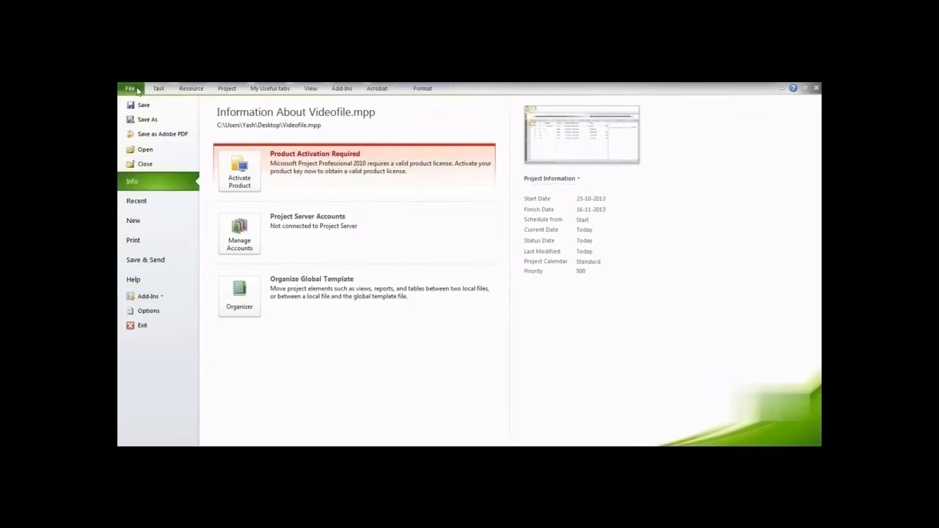
left_click(140, 314)
left_click(262, 211)
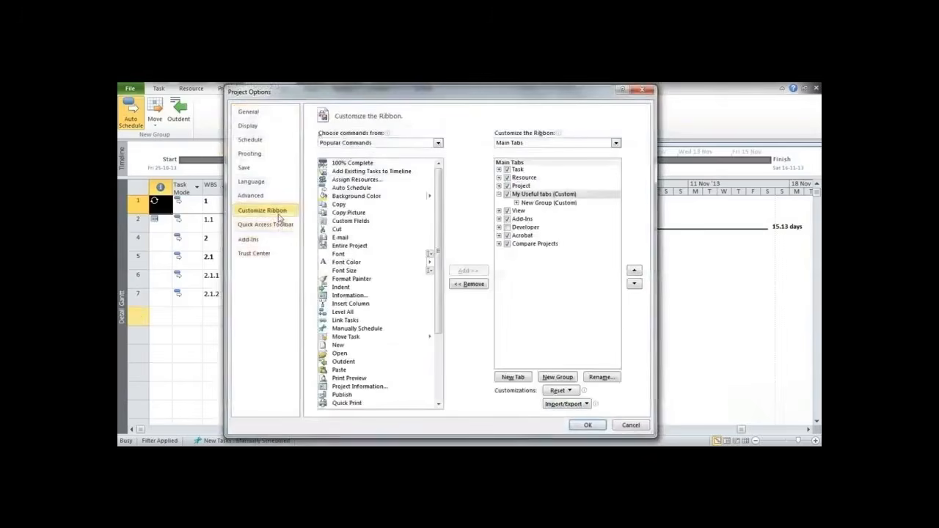
left_click(499, 194)
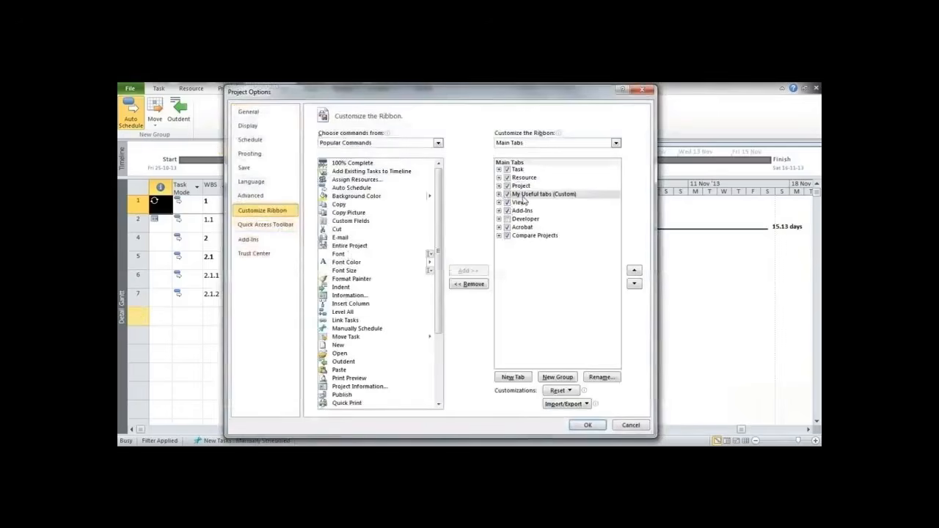
left_click(520, 196)
right_click(522, 197)
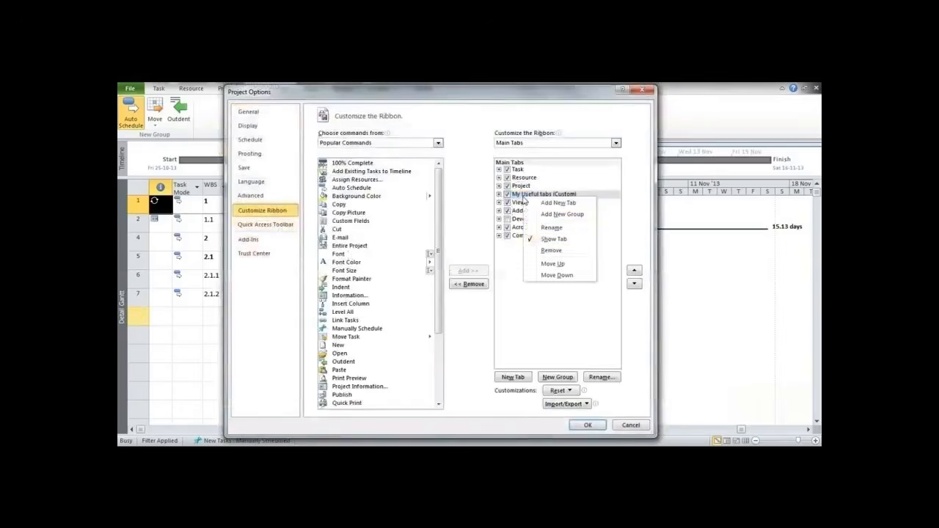
left_click(551, 251)
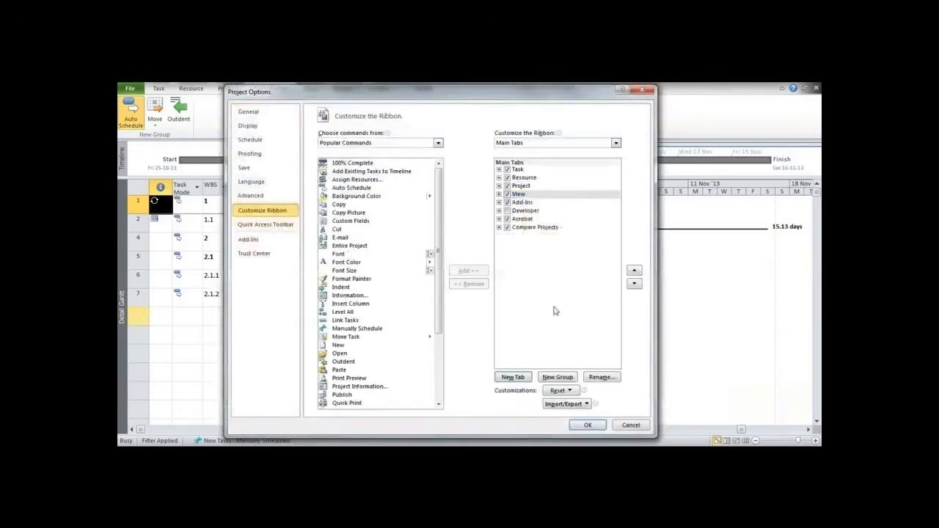
left_click(587, 425)
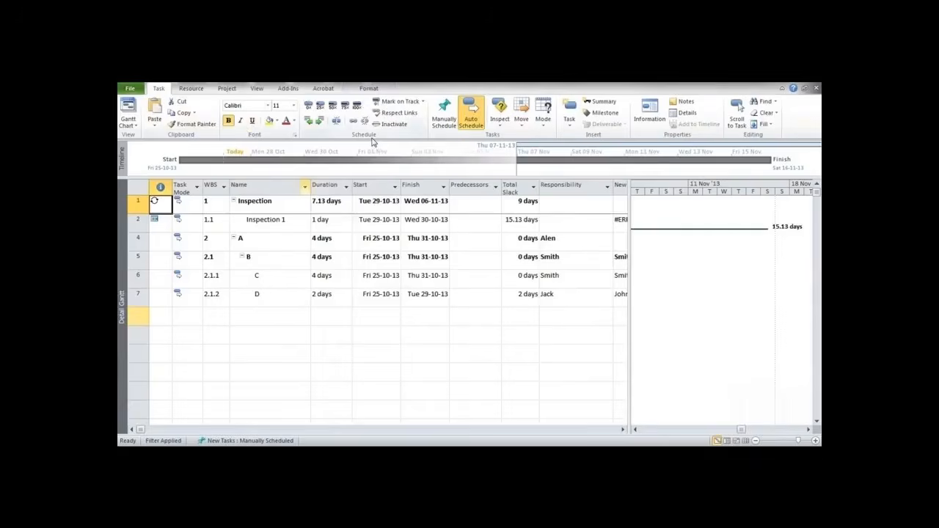
Examine the file formats available for saving the project, and leave the save dialog.
left_click(129, 89)
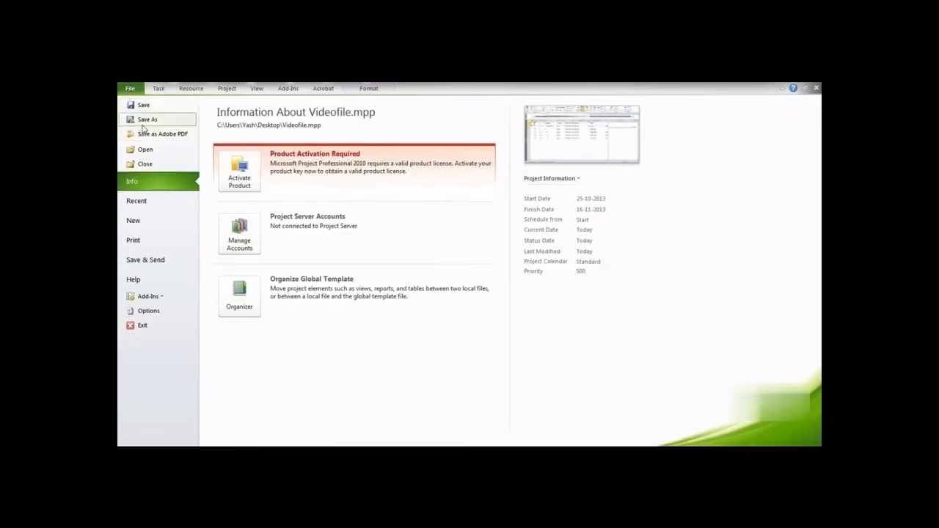
key("Escape")
key("F12")
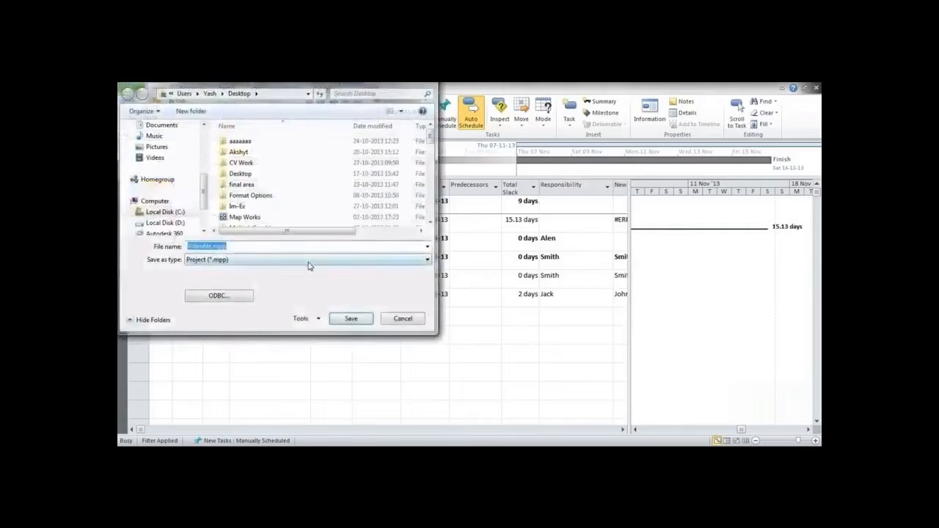
left_click(308, 263)
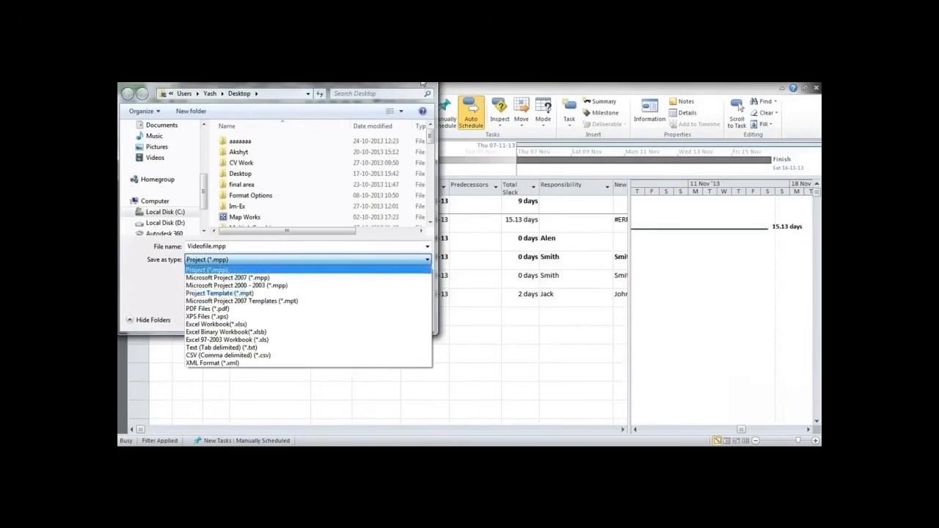
key("Escape")
key("Return")
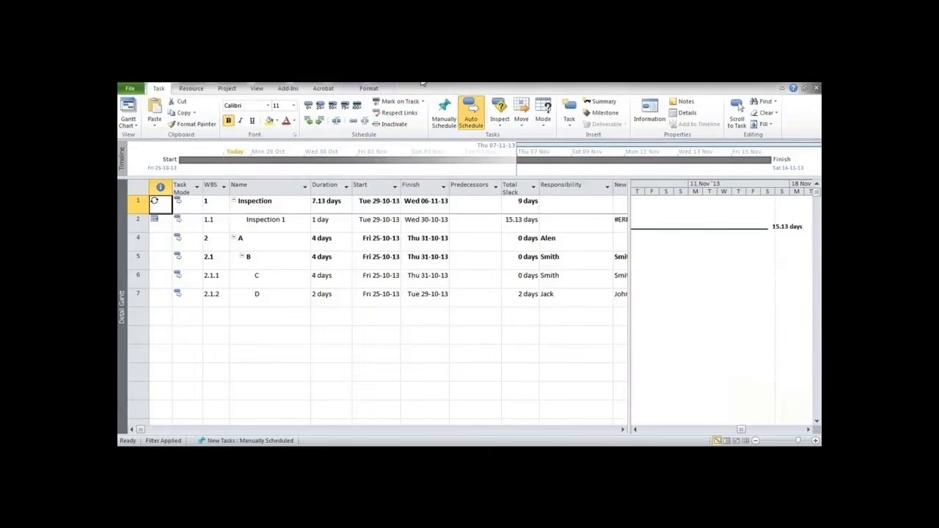
Start exporting Videofile as an Excel Workbook (*.xlsx) into the Im-Ex folder on the desktop.
left_click(130, 89)
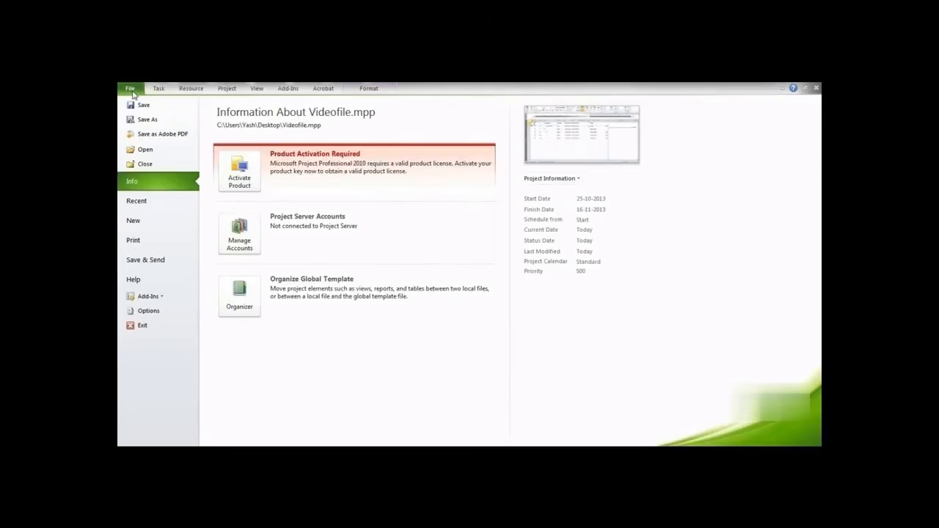
left_click(154, 122)
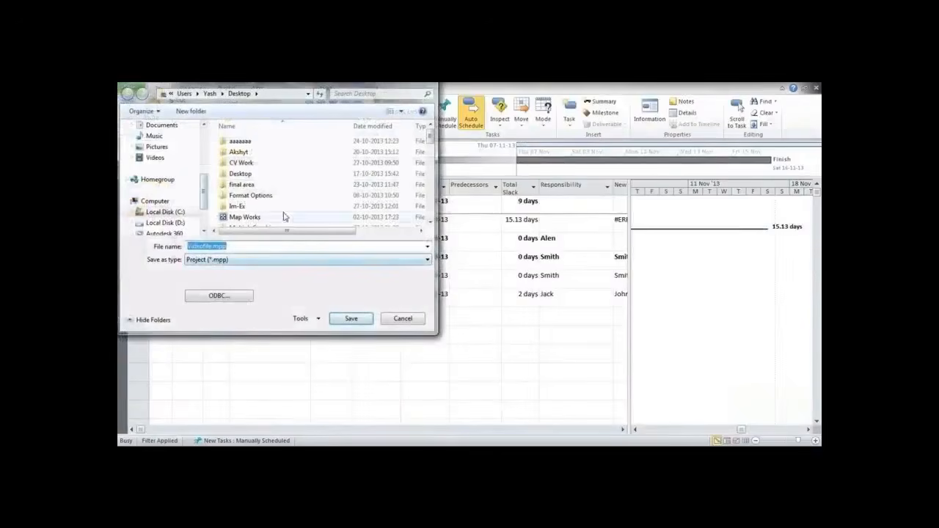
double_click(239, 207)
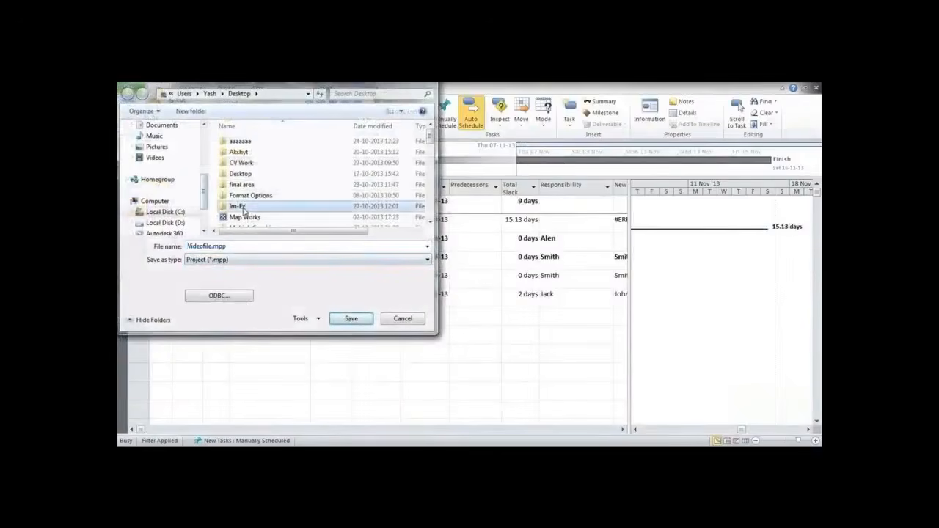
left_click(262, 262)
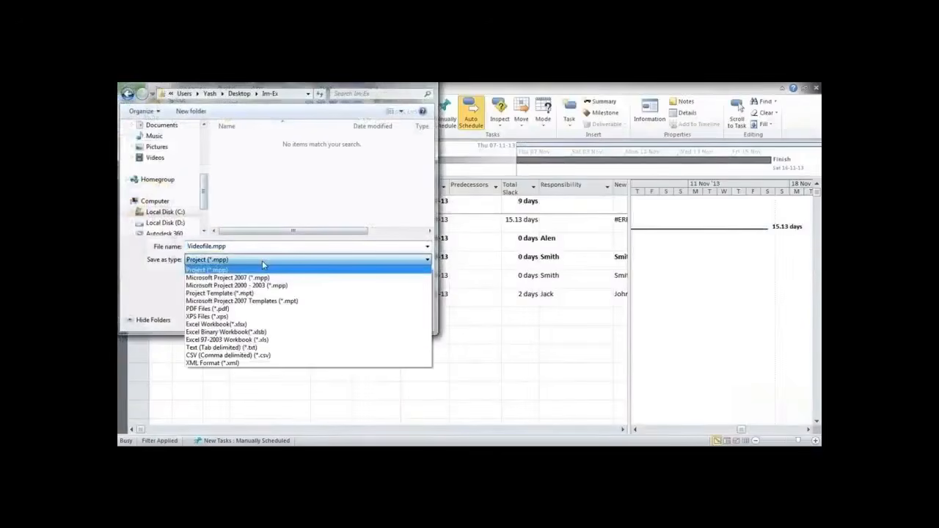
left_click(249, 325)
left_click(347, 321)
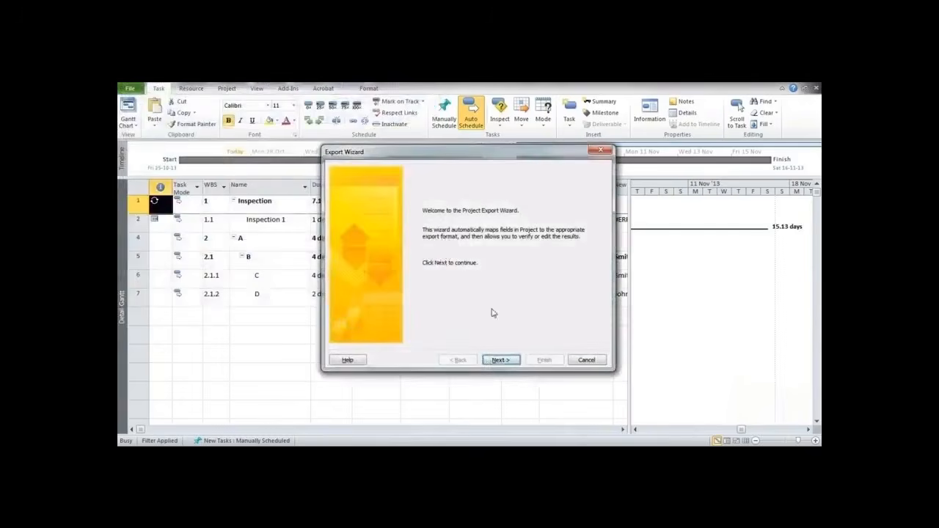
Configure the Excel export as Selected Data with a new map, choosing Tasks as the type of data to export.
left_click(504, 363)
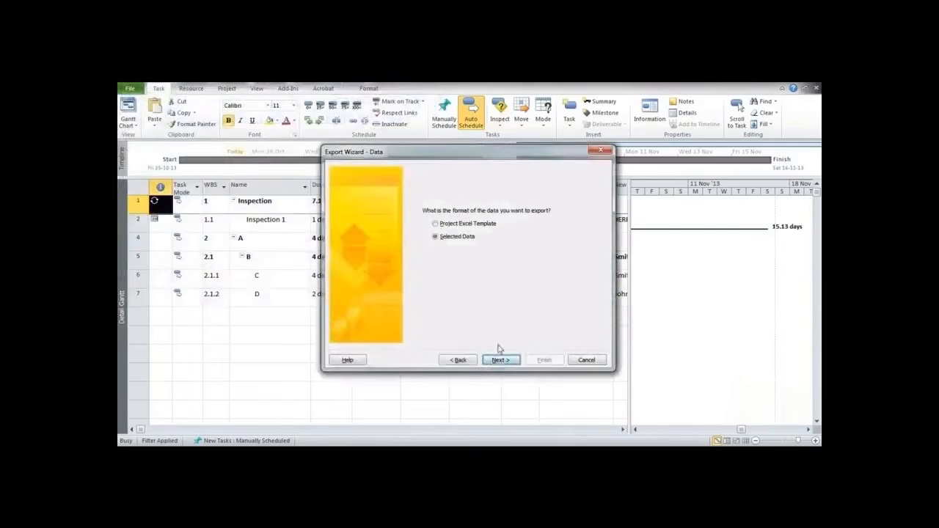
left_click(447, 239)
left_click(498, 360)
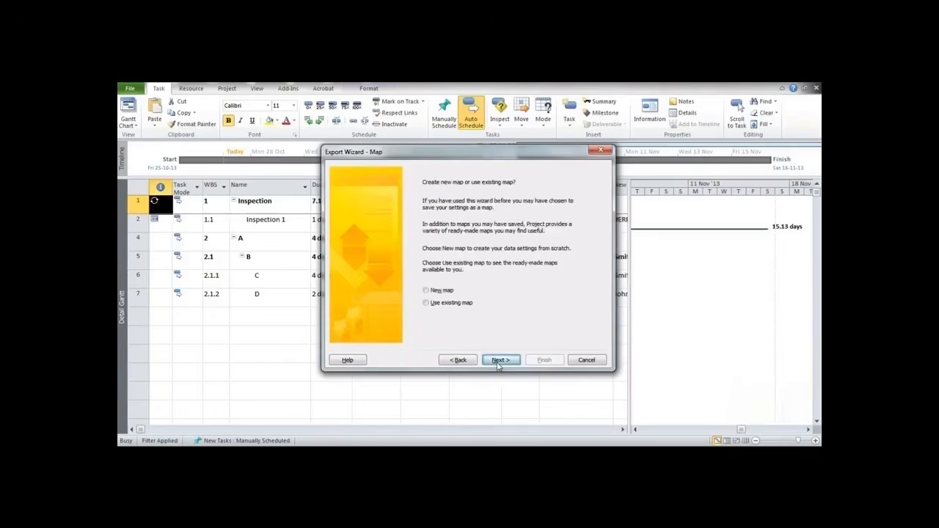
left_click(445, 291)
left_click(498, 360)
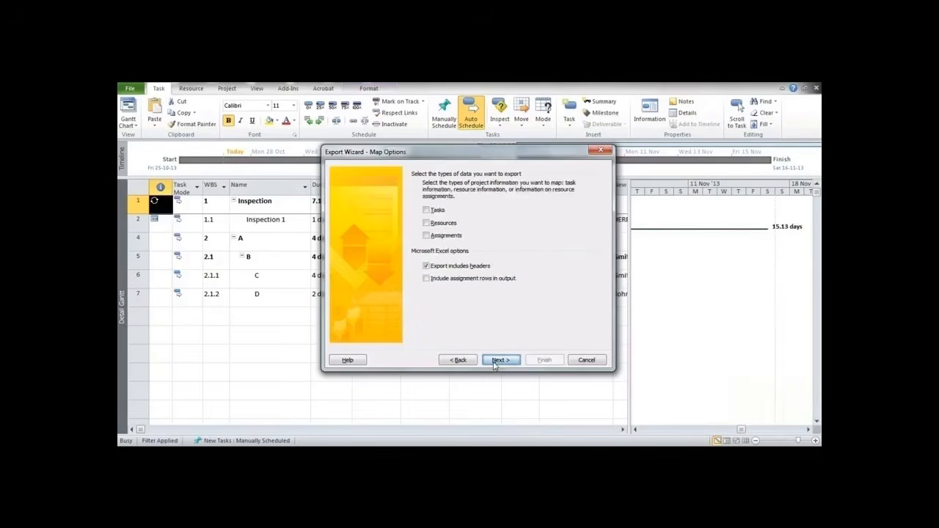
left_click(426, 211)
left_click(426, 223)
left_click(427, 223)
left_click(496, 361)
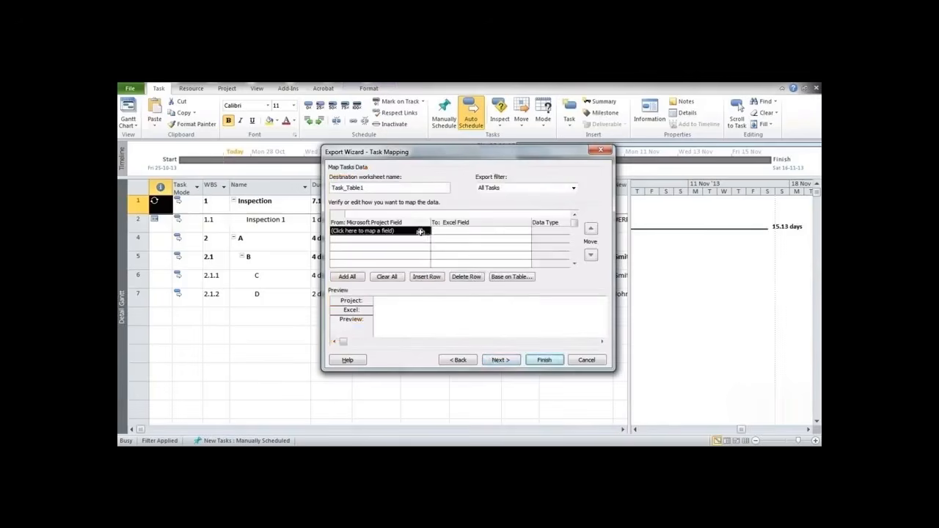
Map the Name, Duration and Predecessors fields to the Task_Table1 worksheet and finish the export.
left_click(419, 231)
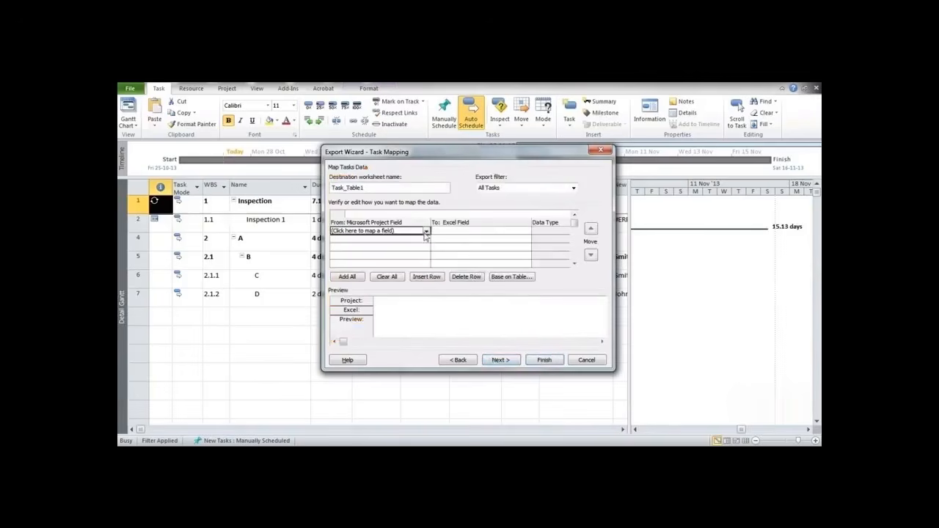
type("Name")
key("Return")
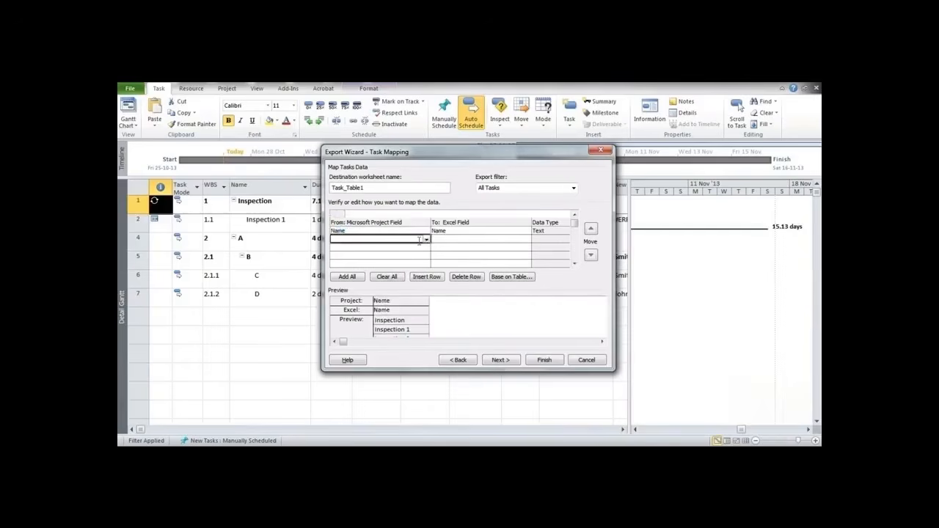
type("Duration")
key("Return")
type("Predecessors")
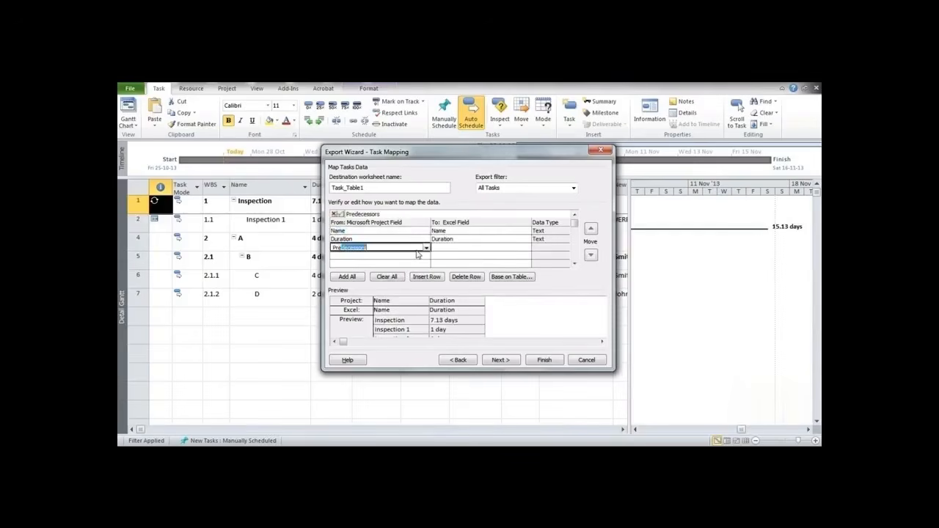
key("Return")
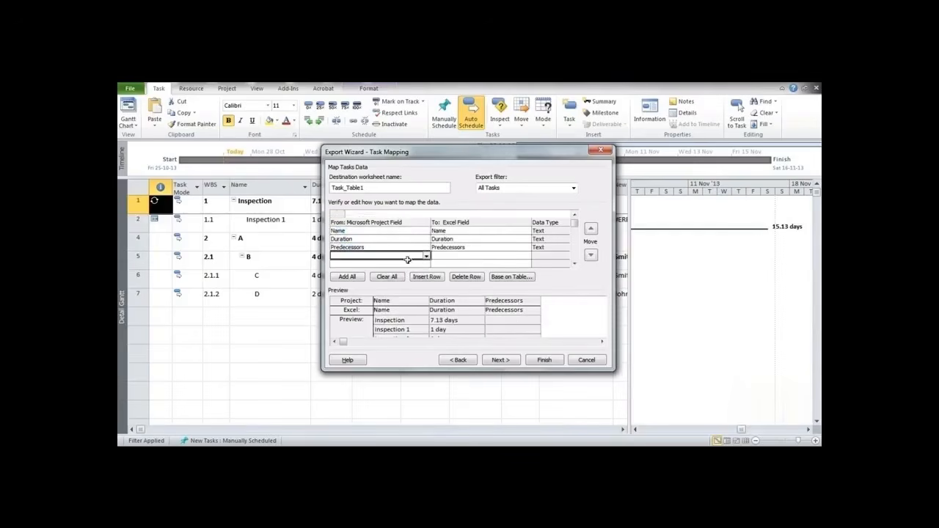
left_click(497, 360)
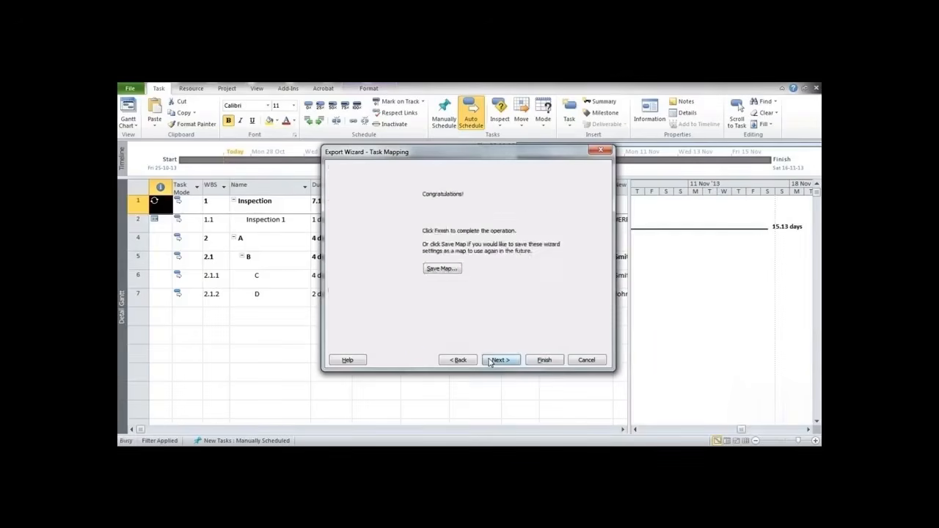
left_click(544, 360)
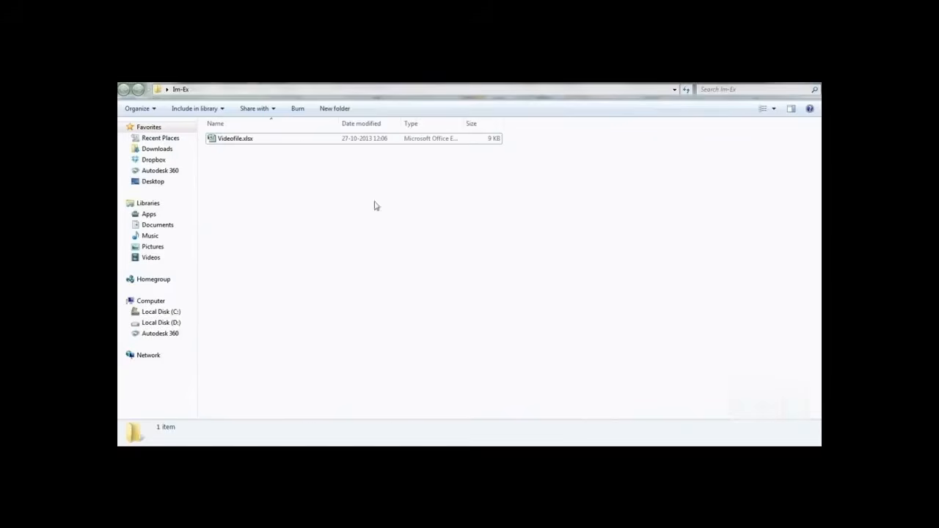
Open the exported Videofile.xlsx in Excel to check its task data, and switch back to Microsoft Project.
left_click(265, 147)
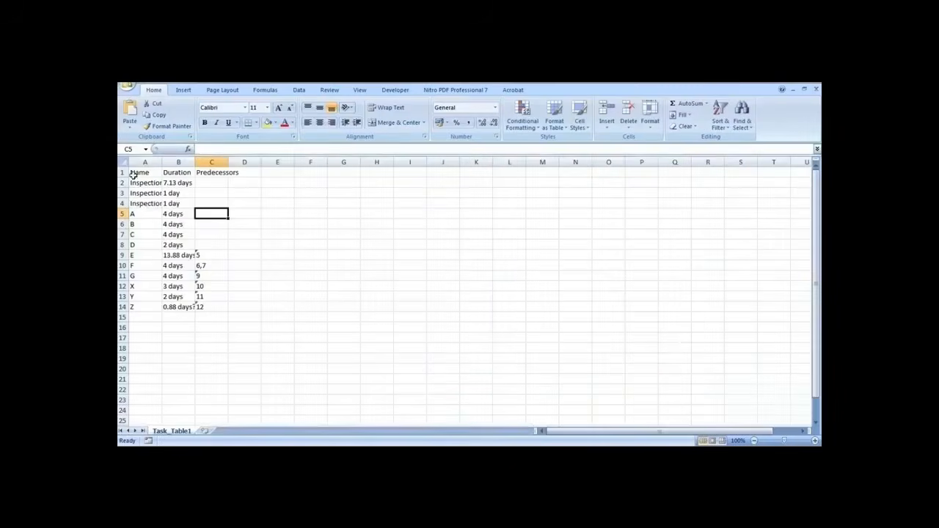
mouse_move(257, 444)
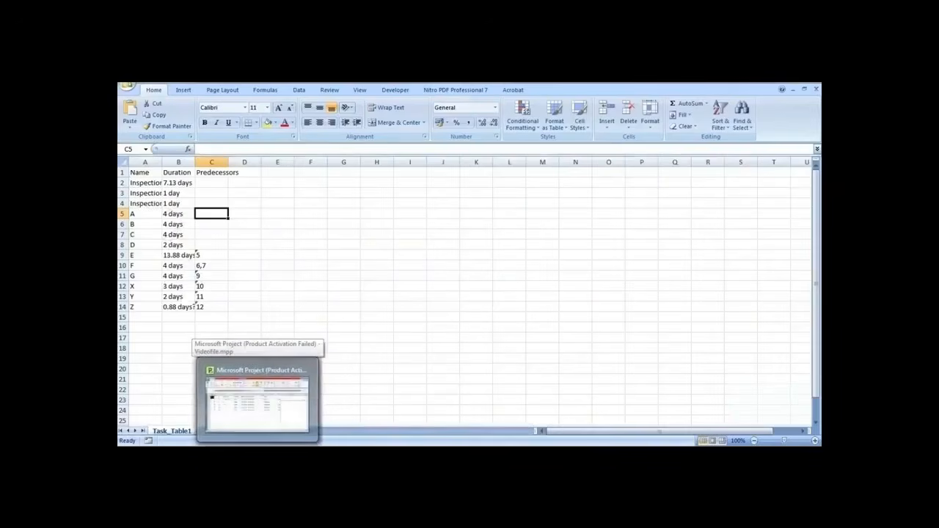
left_click(257, 402)
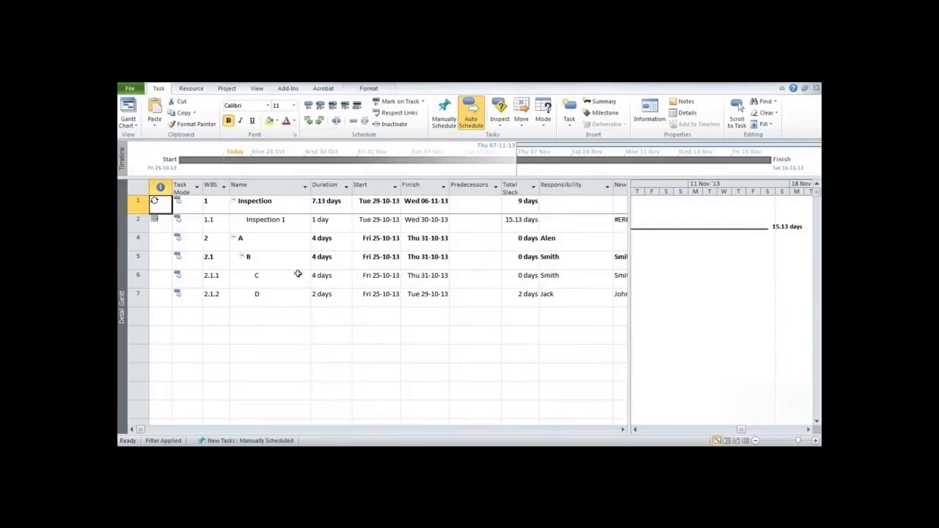
Create a blank project and start importing the Excel workbook Videofile.xlsx from the Im-Ex folder on the desktop.
key("ctrl+n")
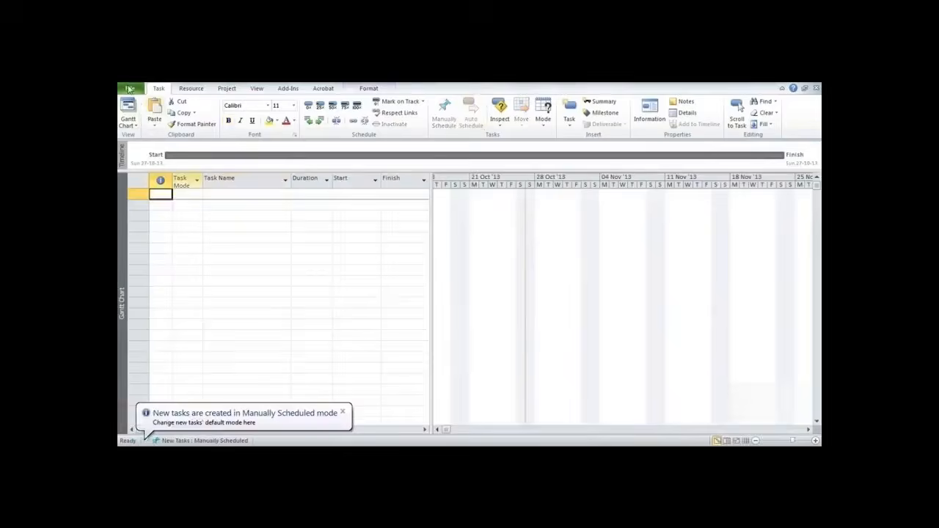
left_click(129, 89)
left_click(138, 150)
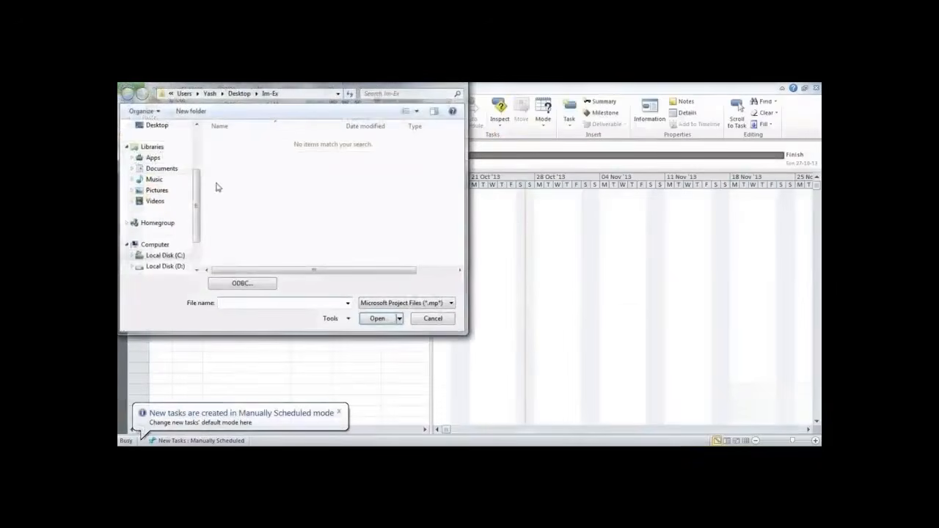
left_click(239, 93)
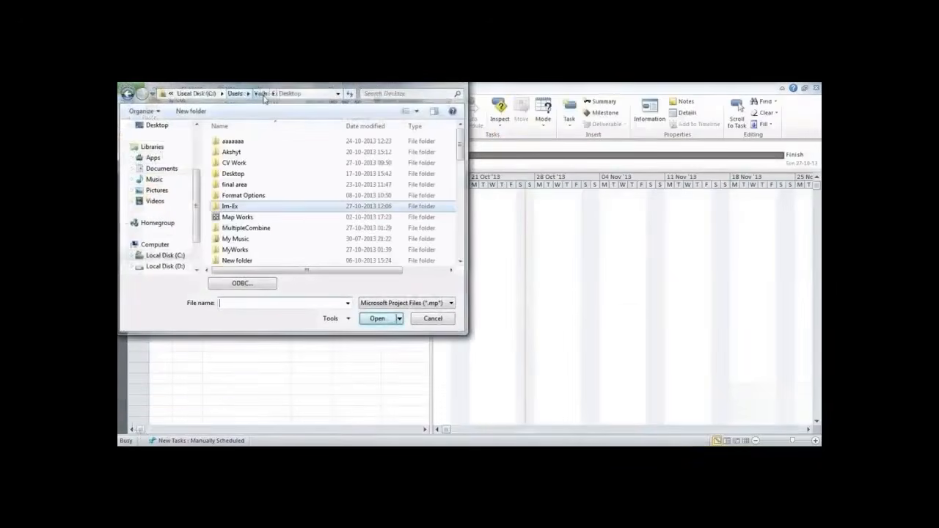
double_click(247, 208)
left_click(431, 304)
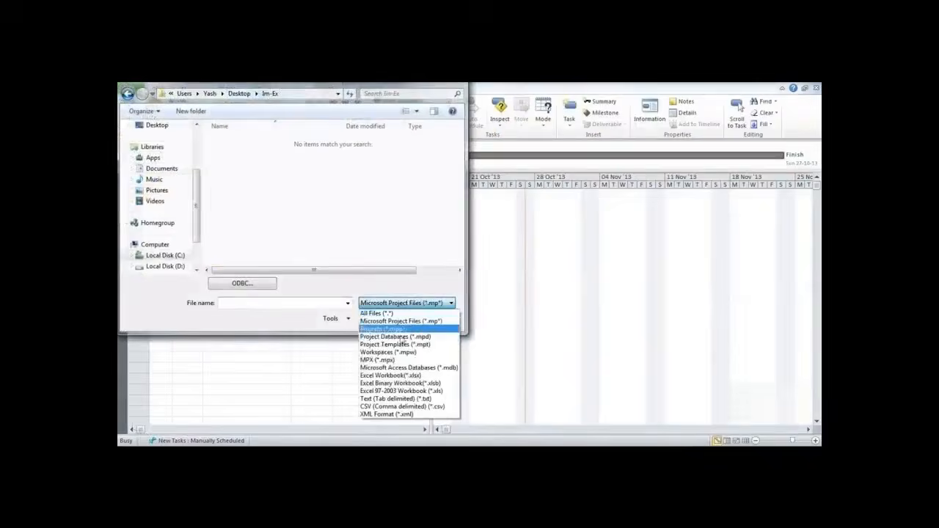
left_click(411, 376)
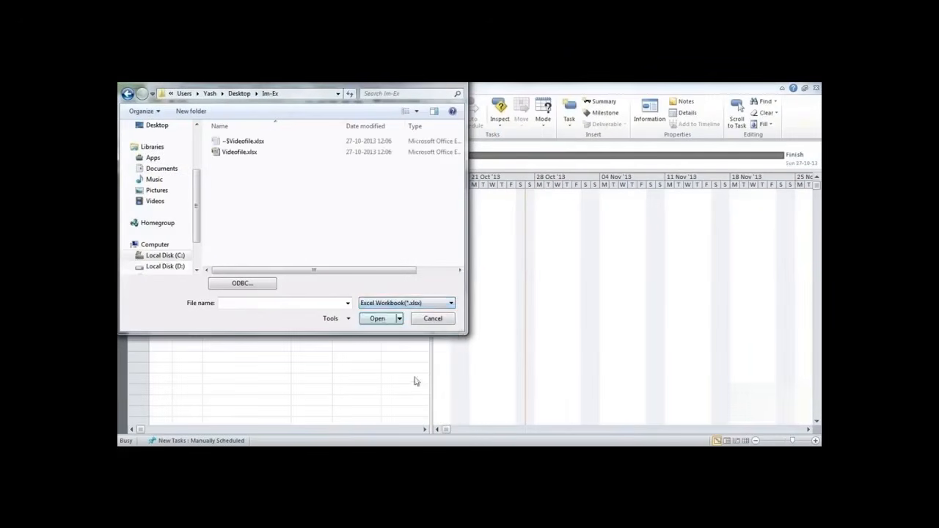
left_click(237, 154)
left_click(378, 324)
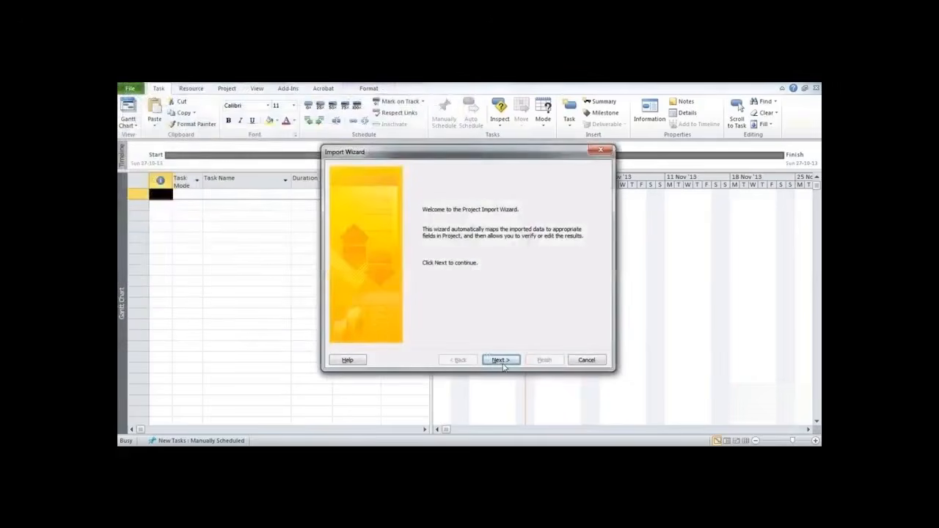
Configure the import with a new map as a new project, choosing Tasks as the type of data to import.
left_click(502, 360)
left_click(502, 360)
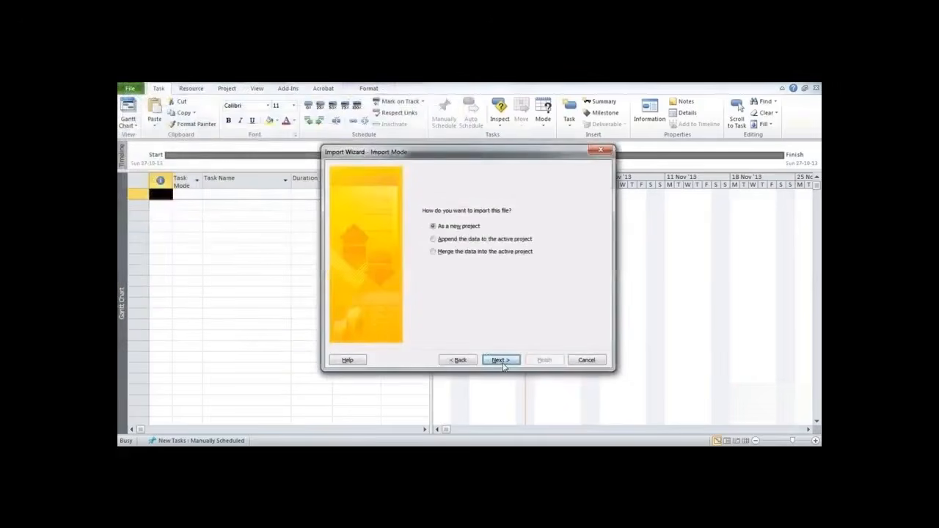
left_click(502, 361)
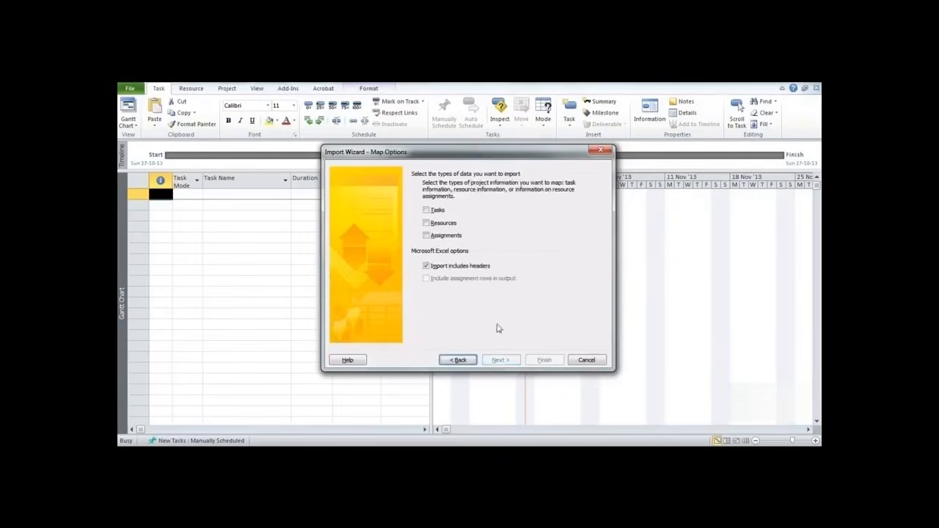
left_click(427, 210)
left_click(499, 360)
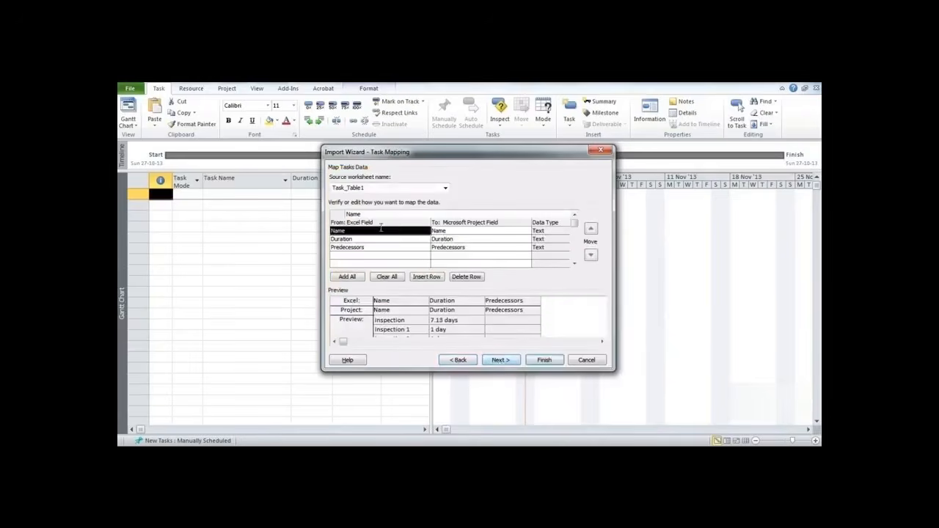
Check the Name, Duration and Predecessors mapping of the Task_Table1 worksheet and finish the import.
left_click(372, 248)
left_click(374, 239)
left_click(375, 231)
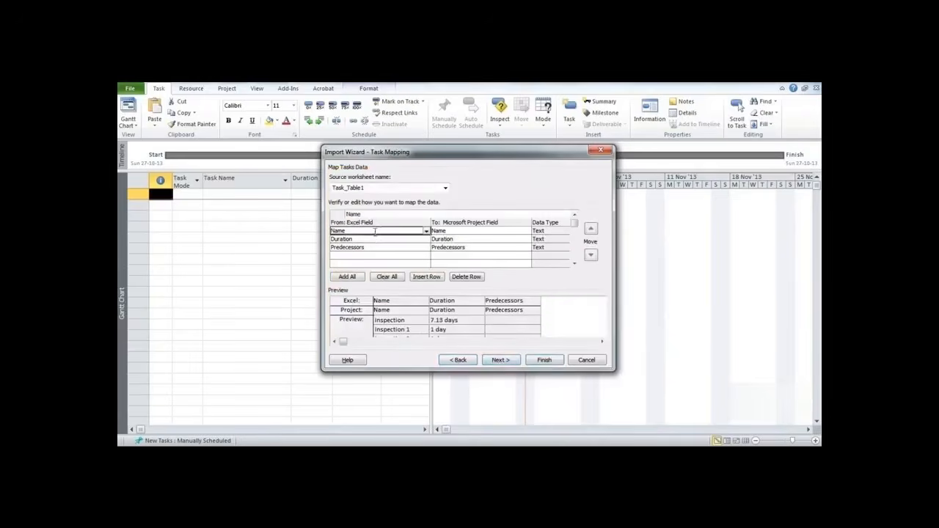
left_click(376, 247)
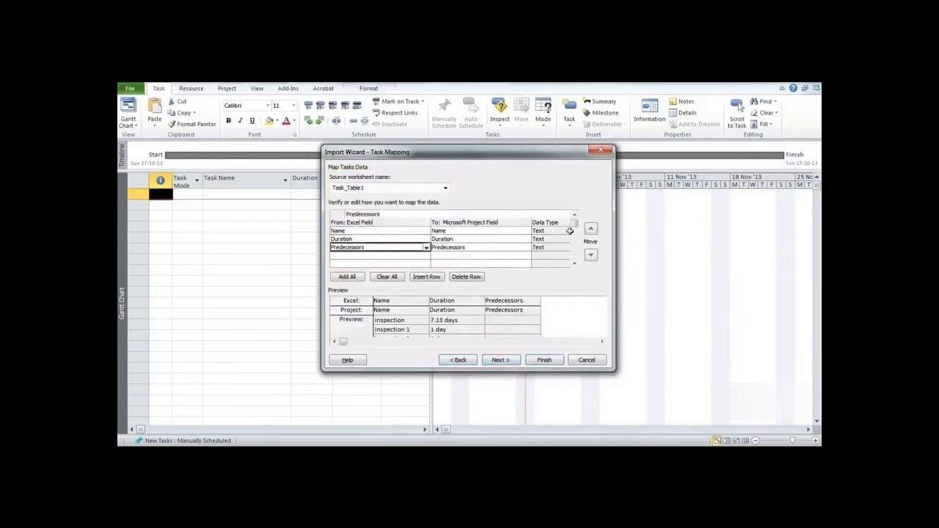
left_click(500, 360)
left_click(561, 365)
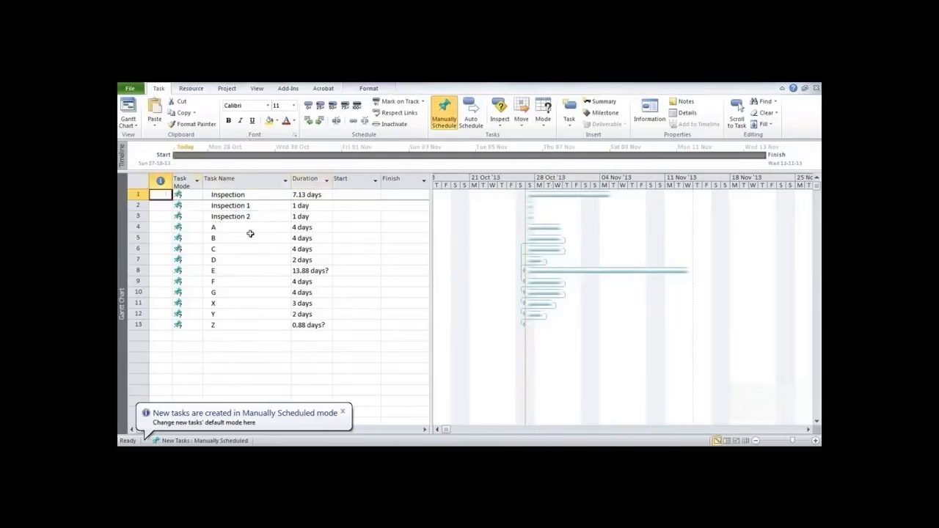
Switch all imported tasks to Auto Schedule.
key("ctrl+a")
key("alt+h")
key("a")
key("u")
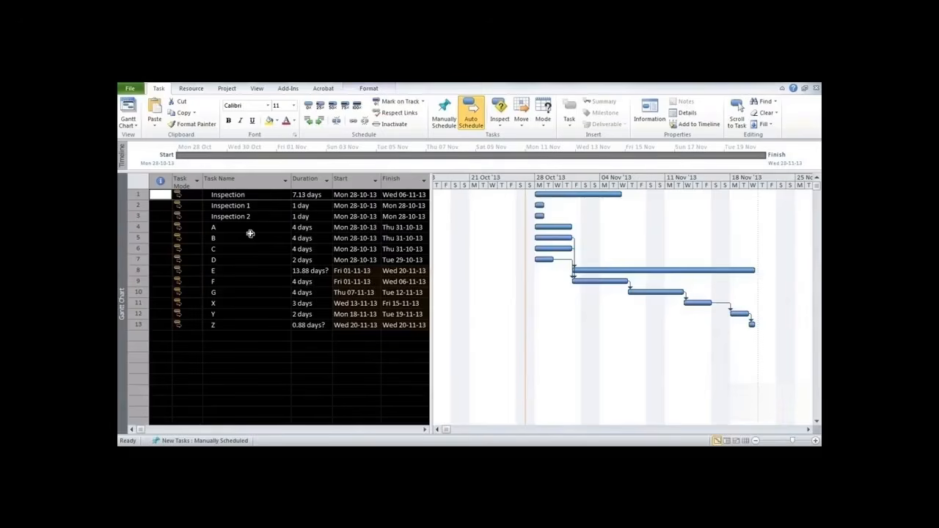
Extend the task table to show the Predecessors and Resource Names columns, and widen the Start column.
left_click_drag(430, 262, 573, 265)
left_click(341, 197)
left_click_drag(381, 179, 399, 179)
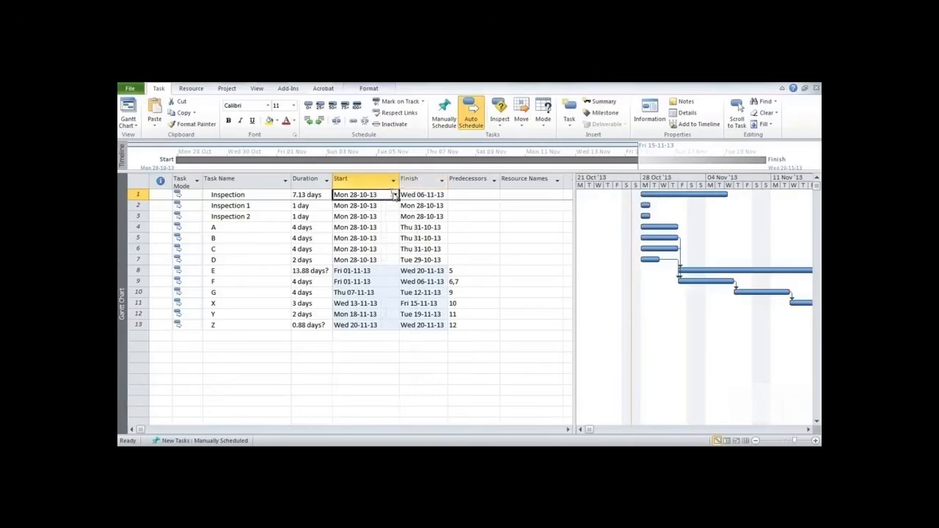
left_click(395, 195)
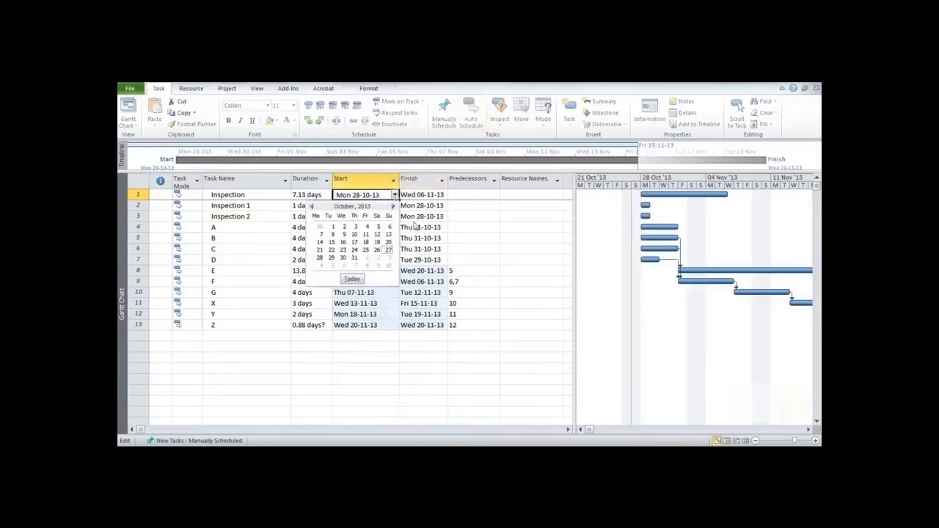
left_click(358, 330)
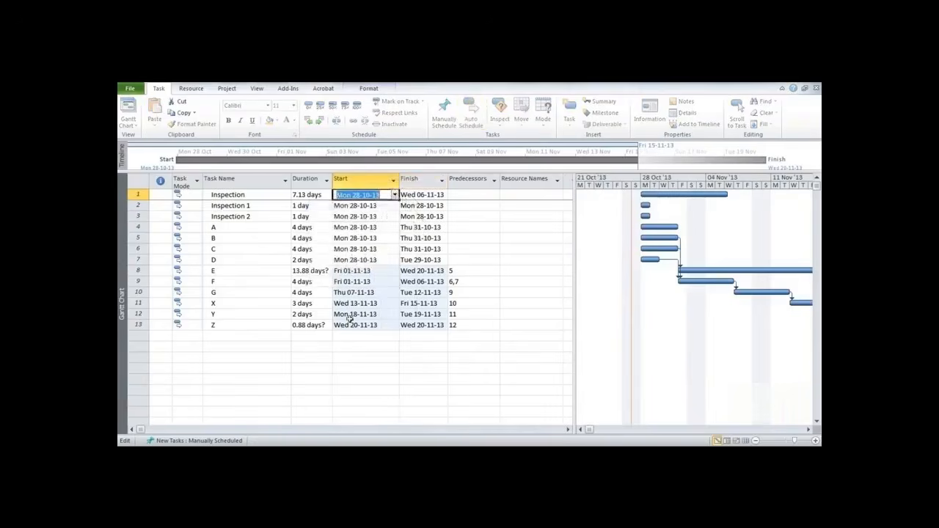
left_click(396, 238)
Move the imported project to a new start date of 27 November 2013, with deadlines moved too.
left_click(226, 89)
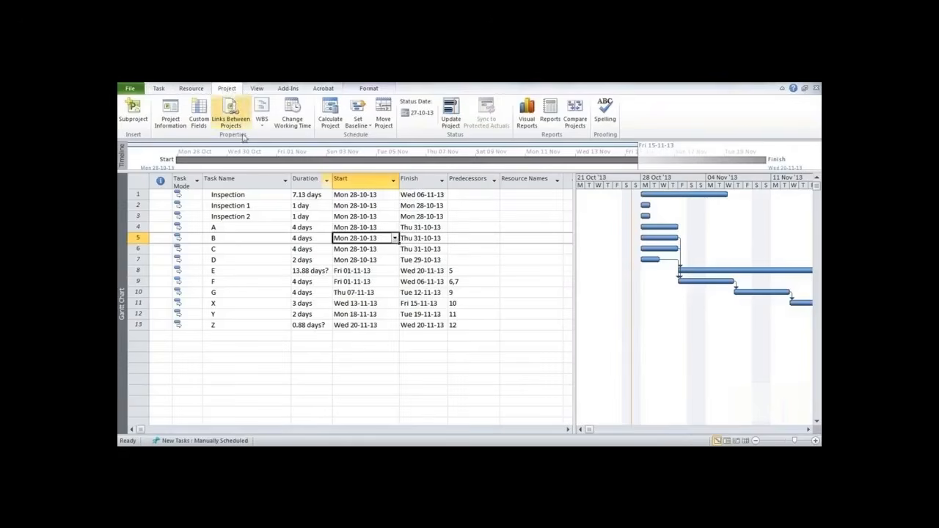
left_click(383, 118)
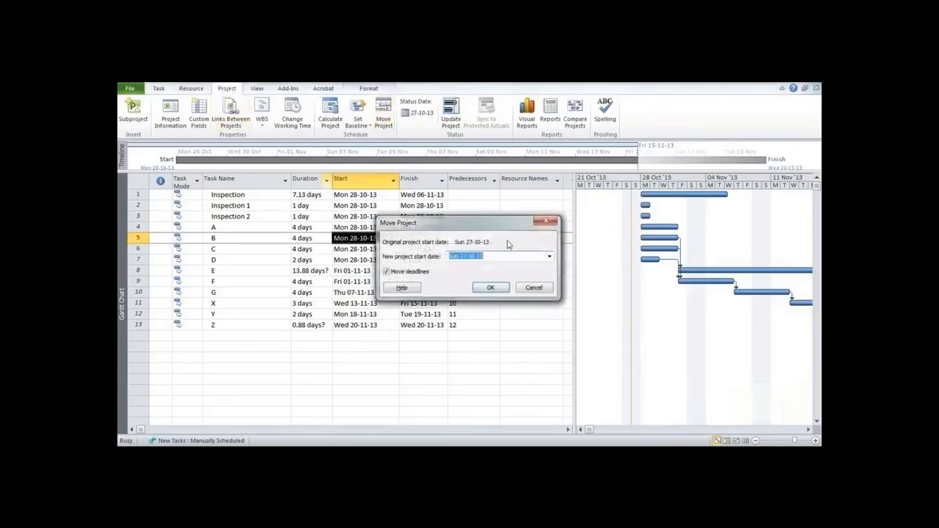
left_click(549, 256)
left_click(547, 268)
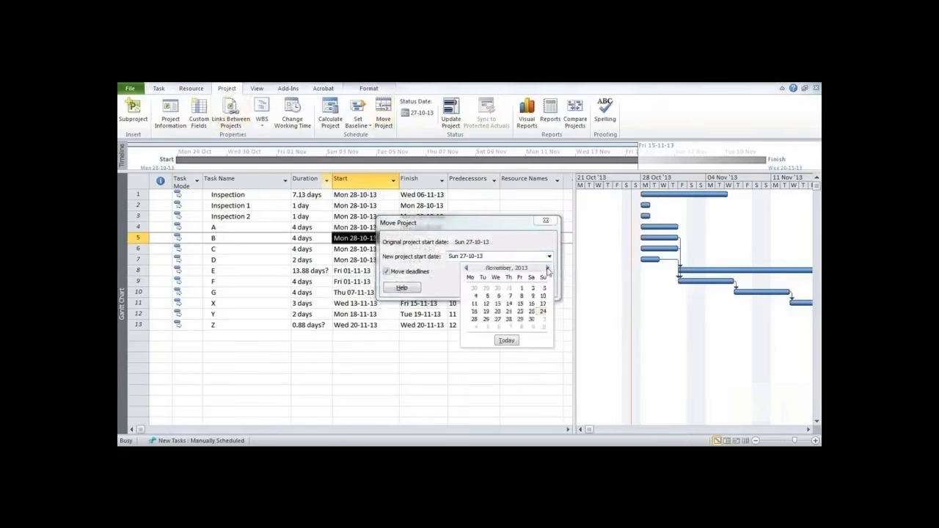
left_click(498, 319)
left_click(490, 289)
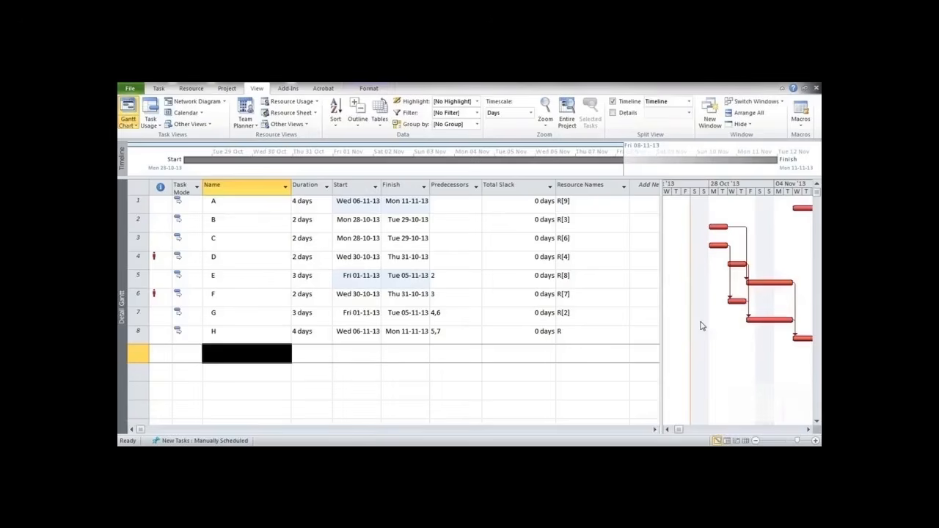
Generate the Critical Tasks overview report and examine its print preview across the full width of the page.
left_click(226, 89)
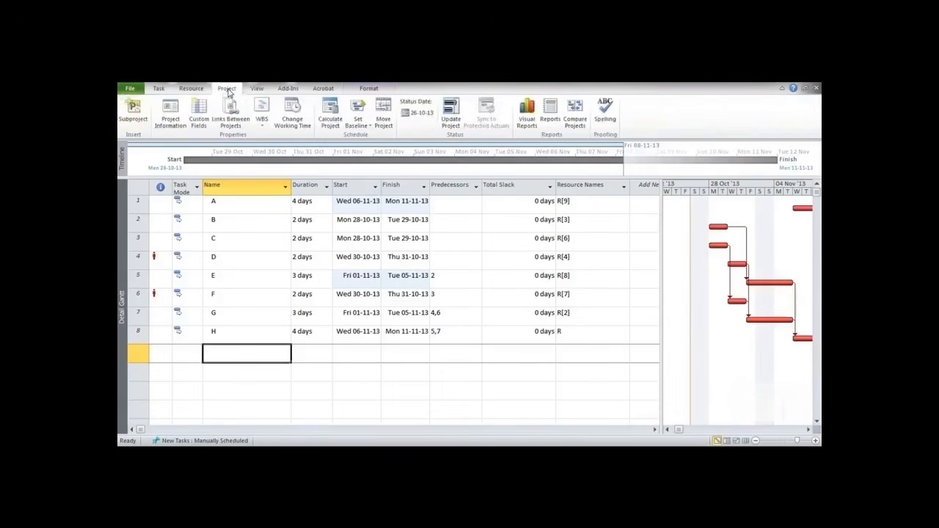
left_click(550, 121)
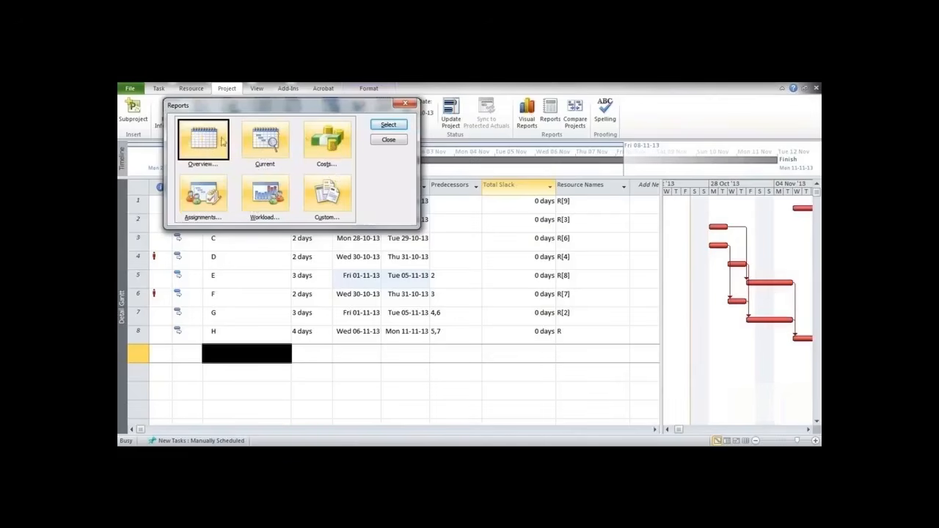
left_click(378, 126)
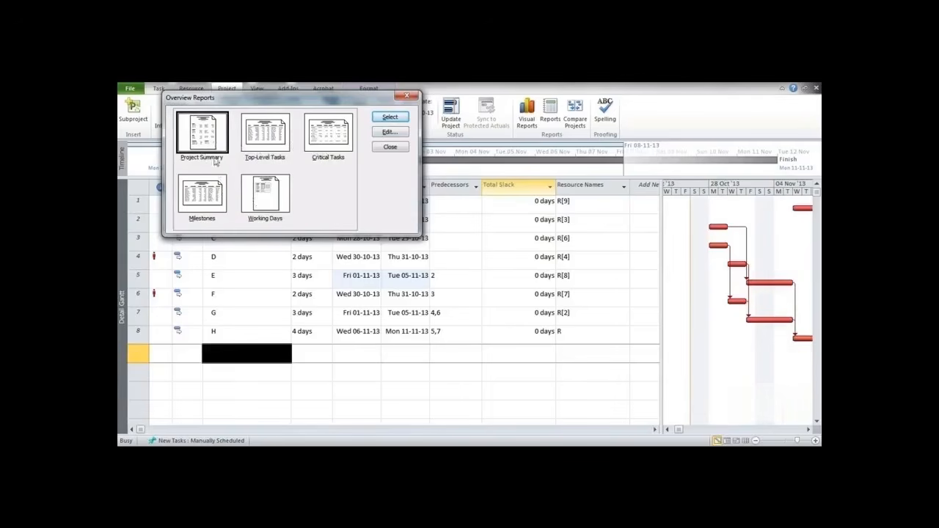
left_click(316, 153)
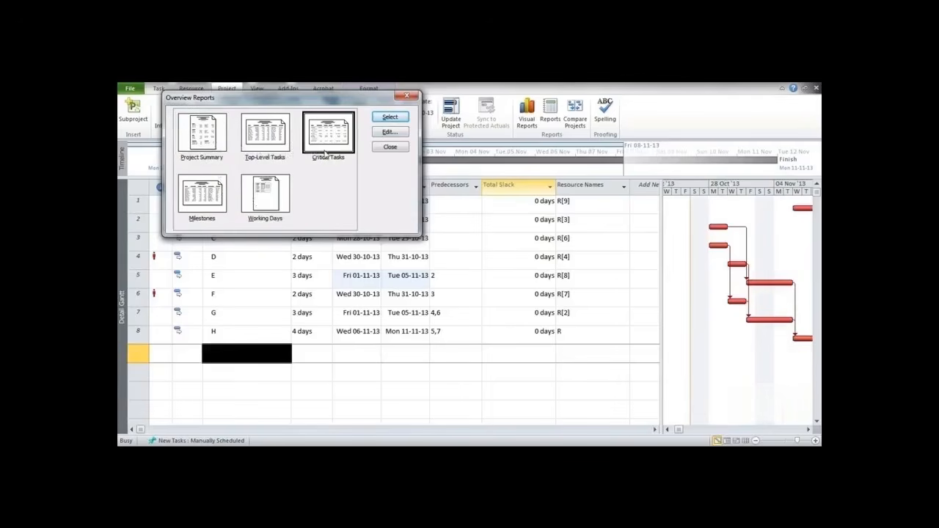
left_click(379, 122)
left_click(557, 245)
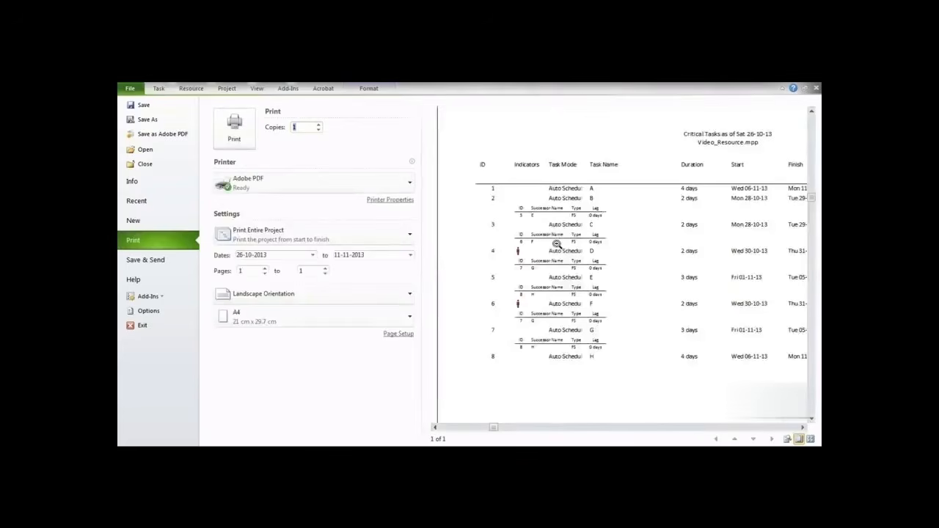
left_click(803, 427)
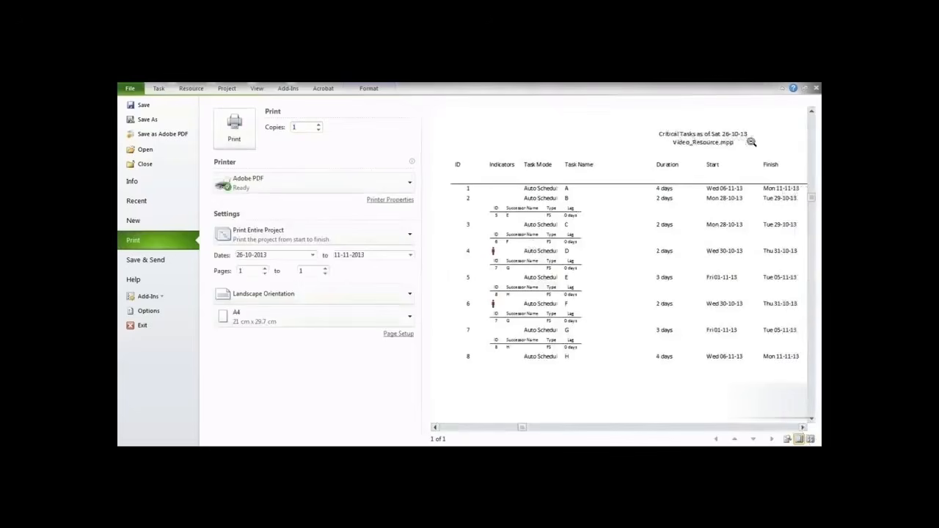
left_click(442, 427)
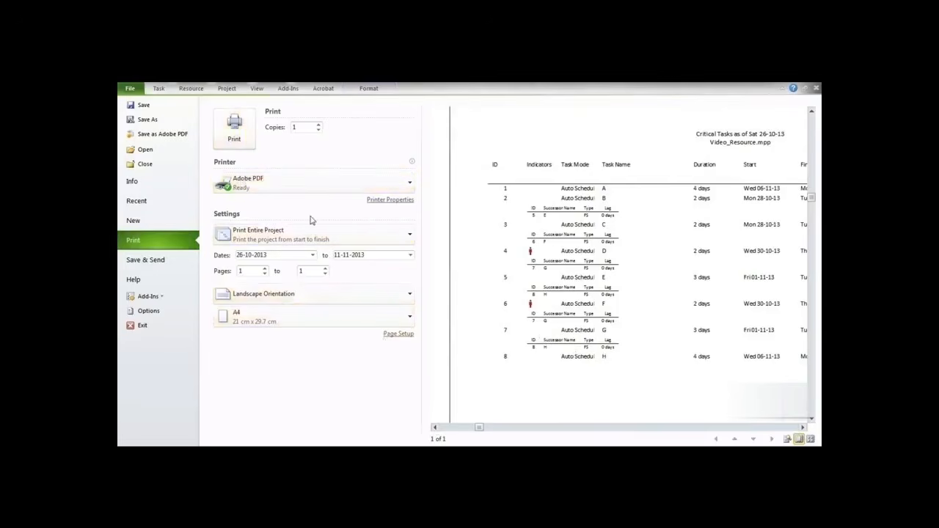
Review the available printers for the critical tasks report, keep Adobe PDF selected and leave the print preview.
left_click(409, 184)
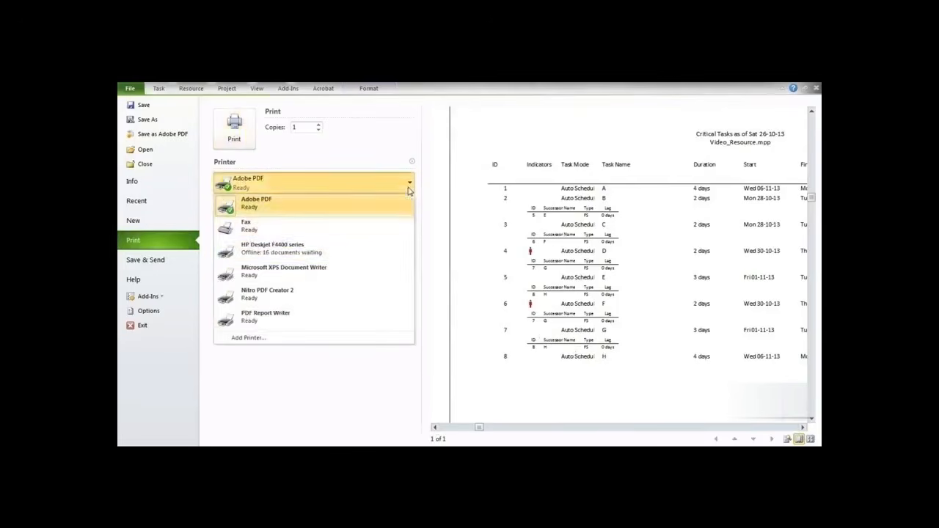
left_click(279, 207)
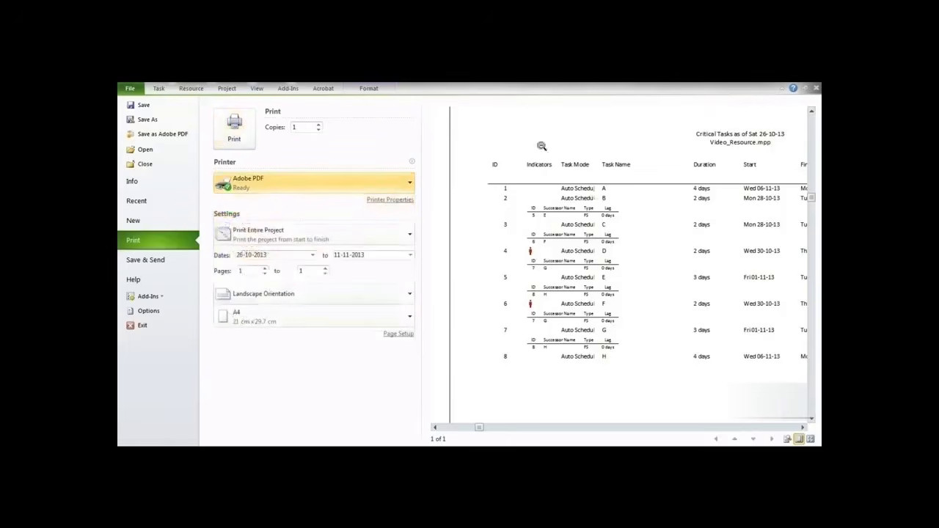
left_click(161, 88)
Generate the Who Does What When assignment report and enlarge its first page in the print preview.
left_click(227, 88)
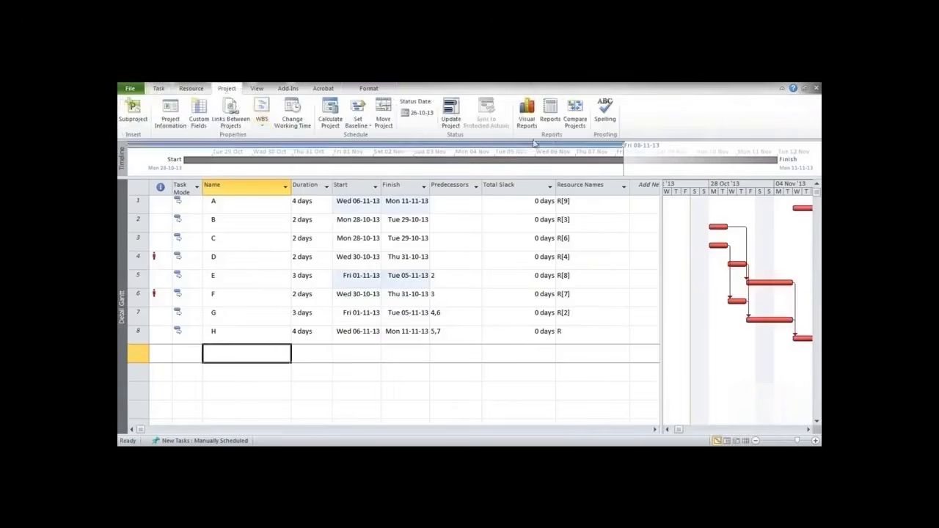
left_click(551, 114)
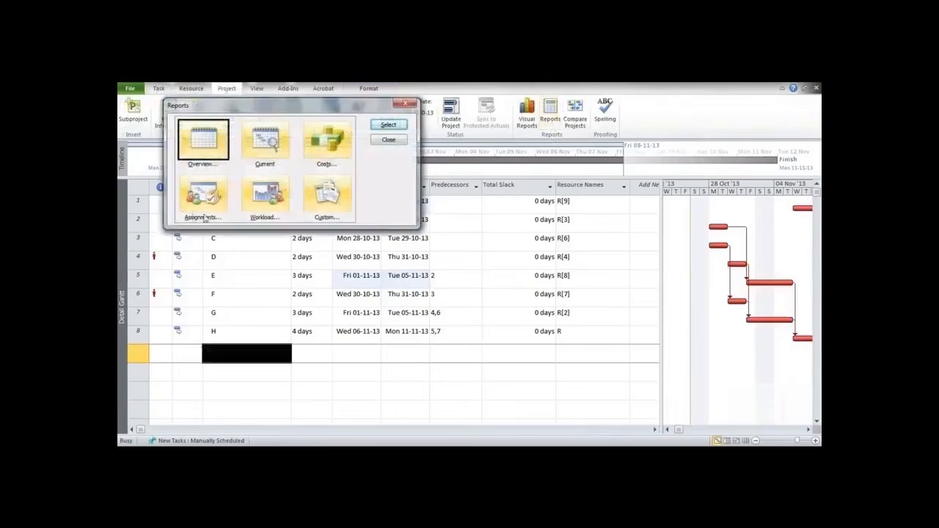
left_click(224, 197)
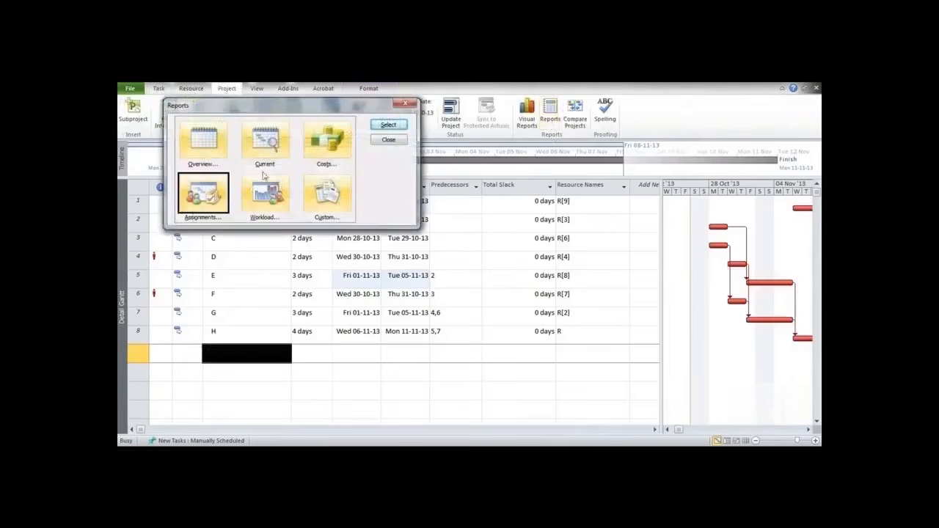
left_click(375, 130)
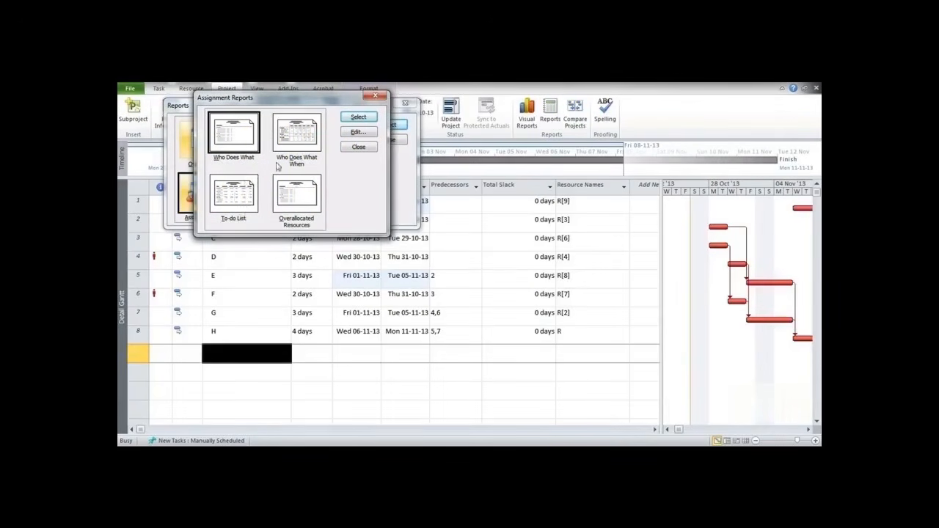
left_click(290, 152)
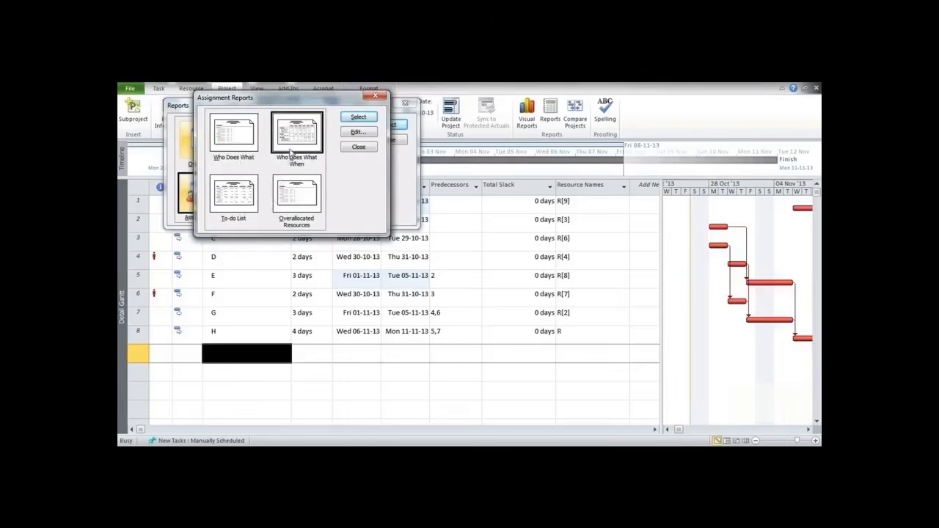
left_click(367, 119)
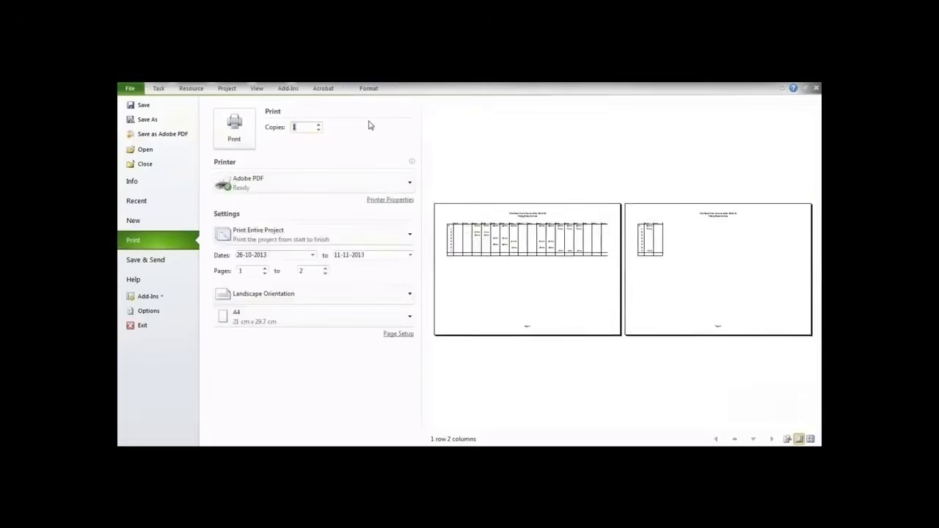
left_click(526, 257)
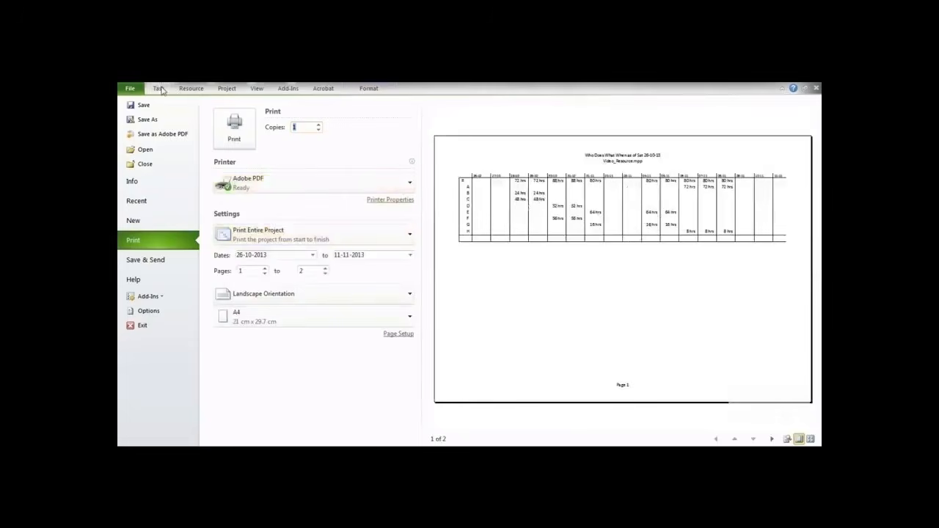
Return to the project and start defining a new custom report of type Task.
left_click(234, 89)
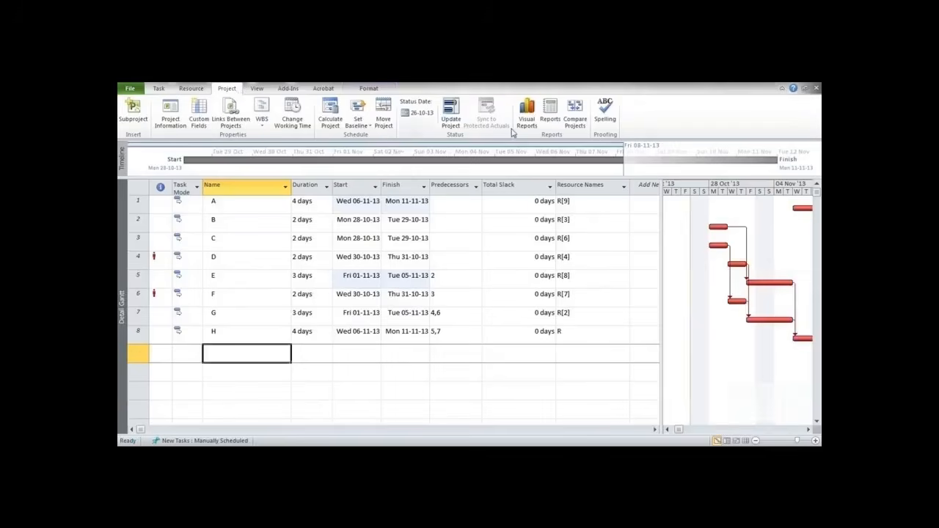
left_click(547, 123)
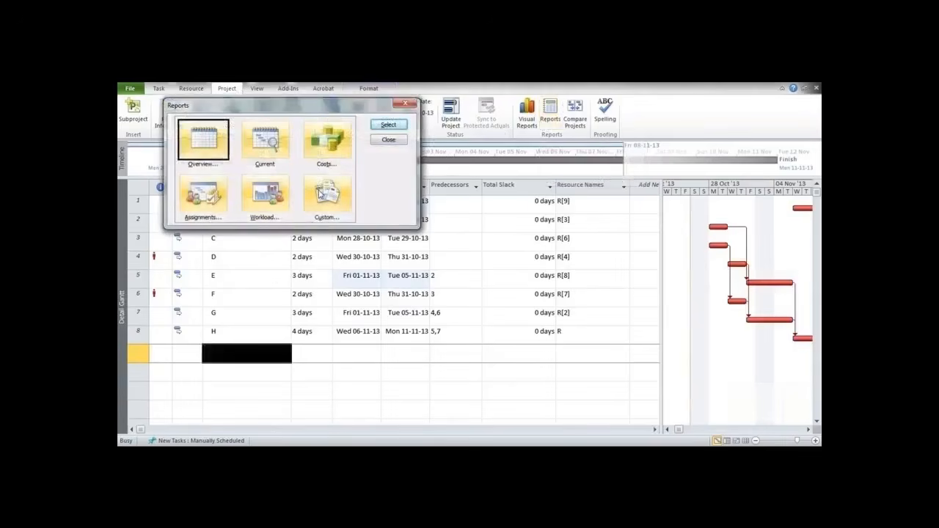
left_click(342, 204)
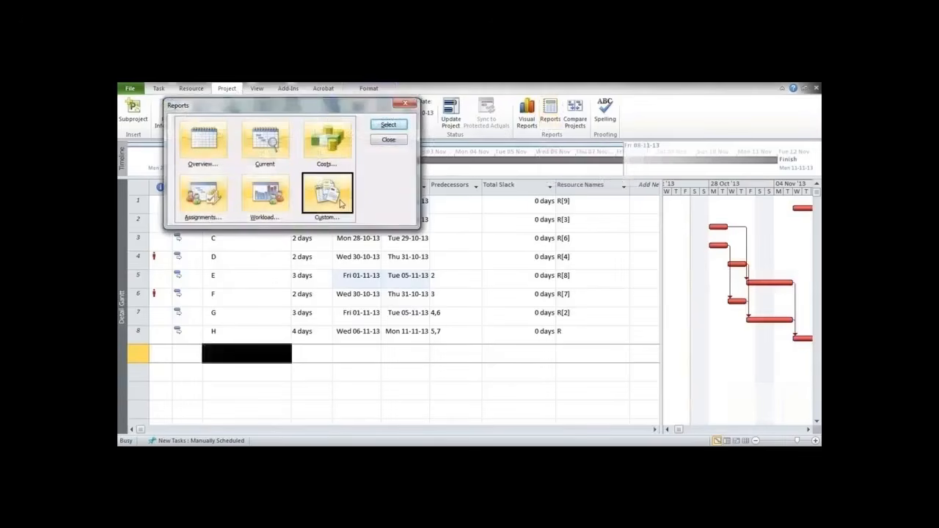
left_click(381, 129)
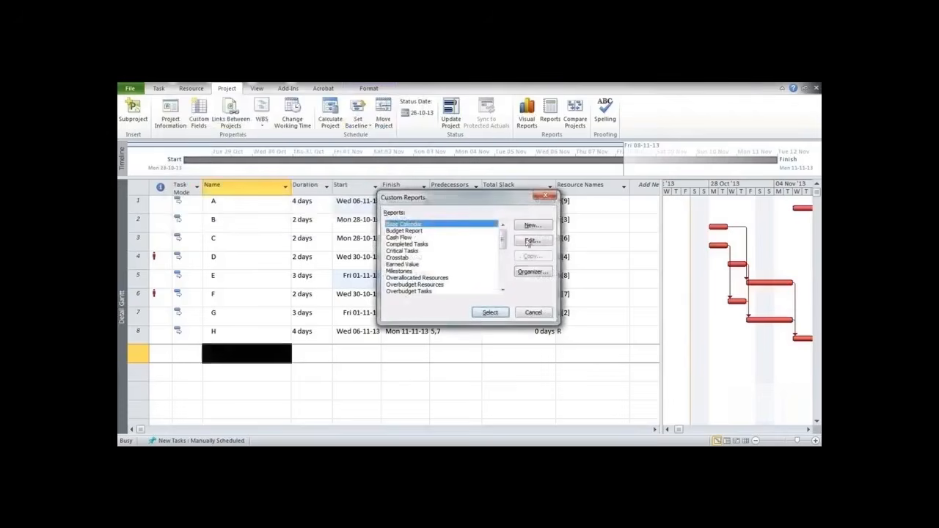
left_click(533, 225)
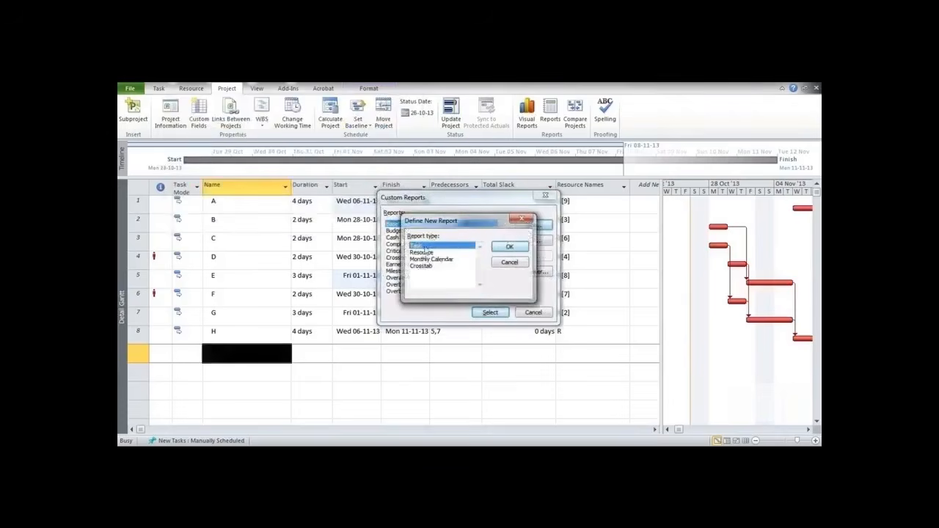
left_click(432, 254)
left_click(426, 246)
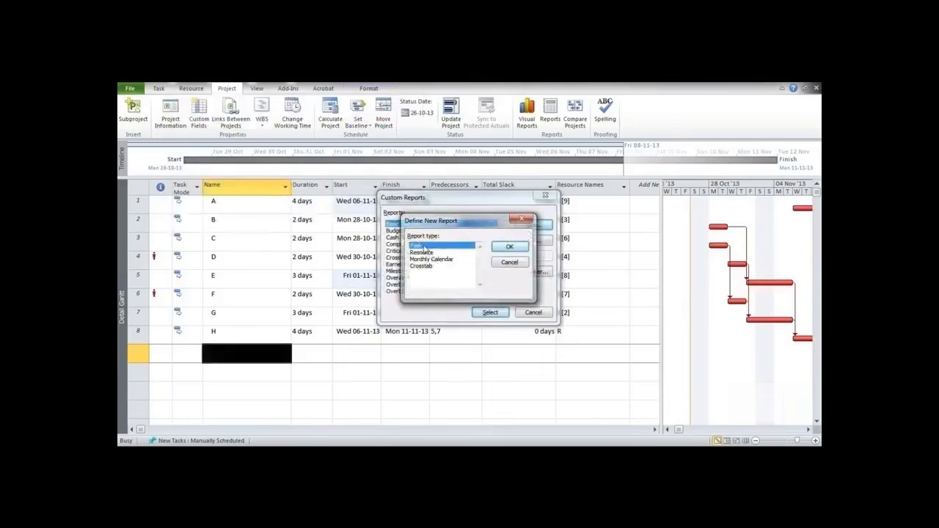
left_click(508, 247)
Name the report Learning Report, keep the Entire Project period, and turn on summary tasks and gray bands.
left_click_drag(409, 217, 387, 224)
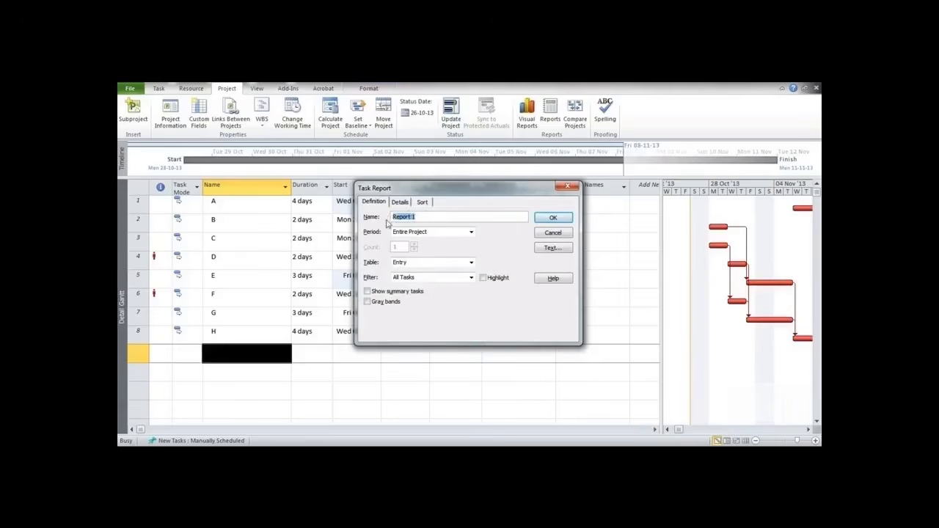
type("Learning")
left_click(470, 232)
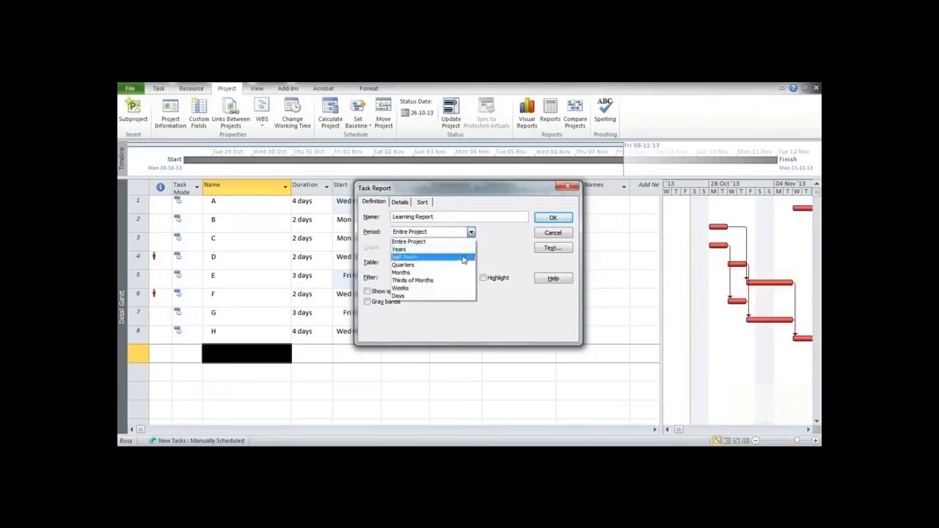
left_click(471, 232)
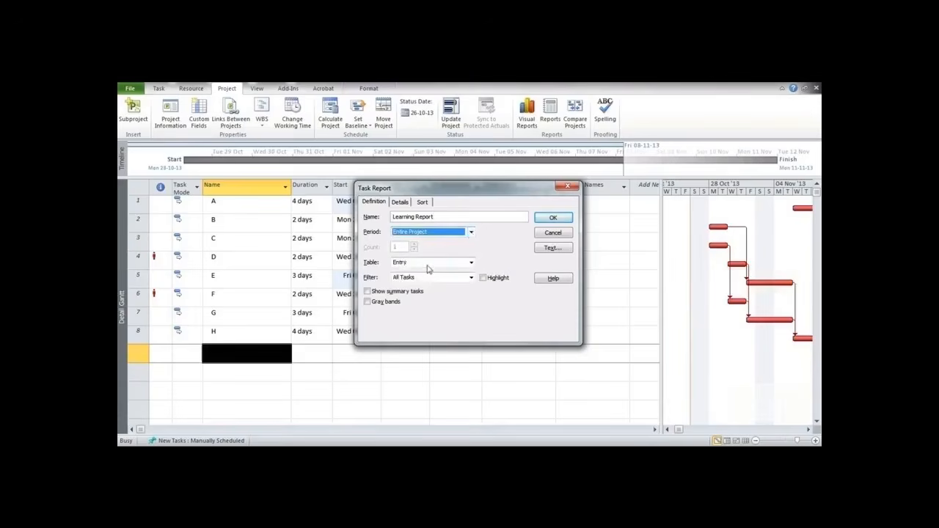
left_click(381, 291)
left_click(367, 292)
left_click(369, 302)
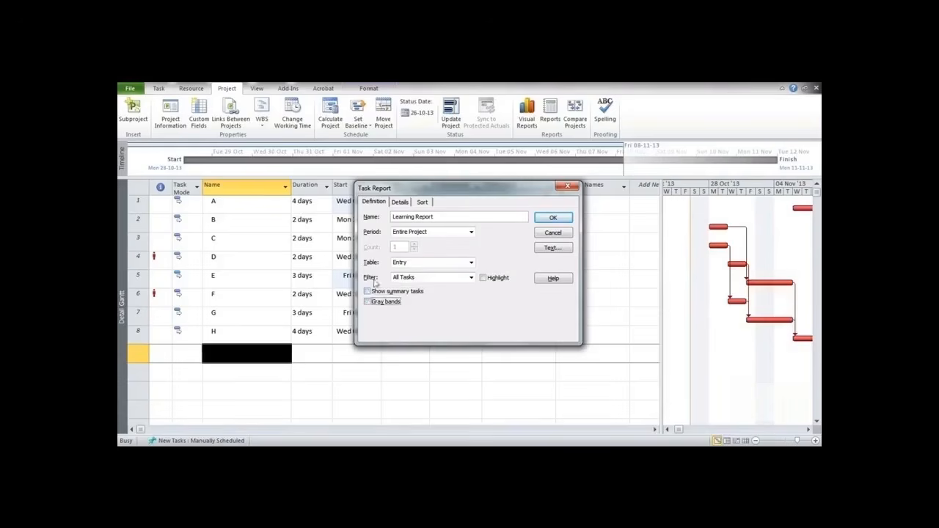
left_click(376, 292)
left_click(374, 301)
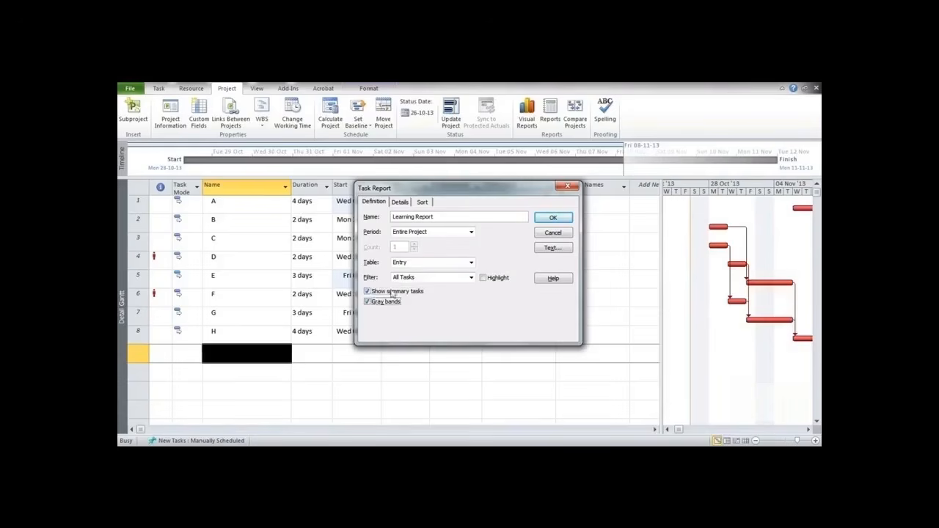
Include task predecessors and assignment cost in the report details, review the sort settings, and save the report definition.
left_click(405, 203)
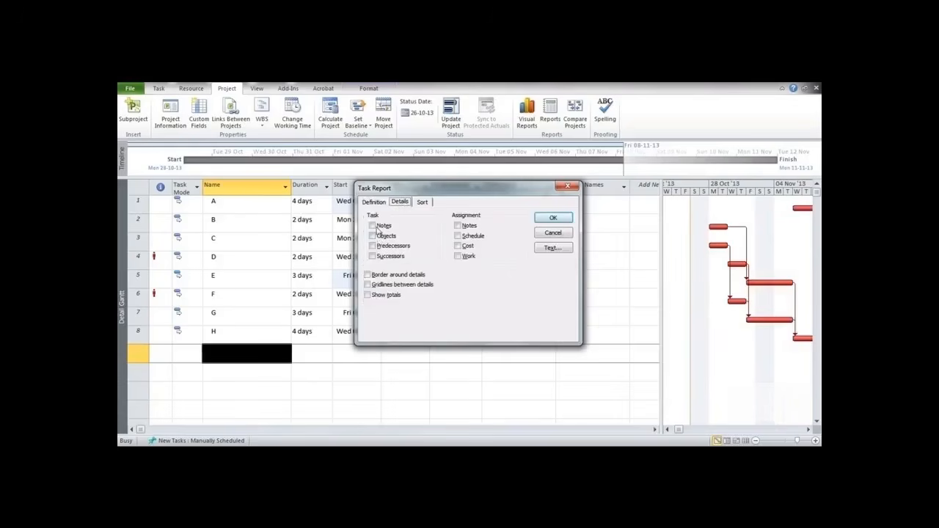
left_click(377, 248)
left_click(459, 246)
left_click(422, 202)
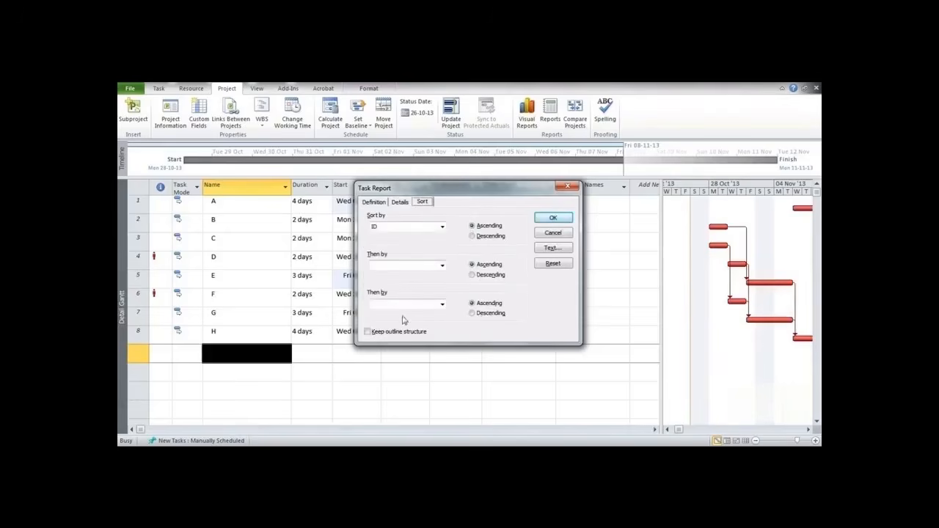
left_click(374, 202)
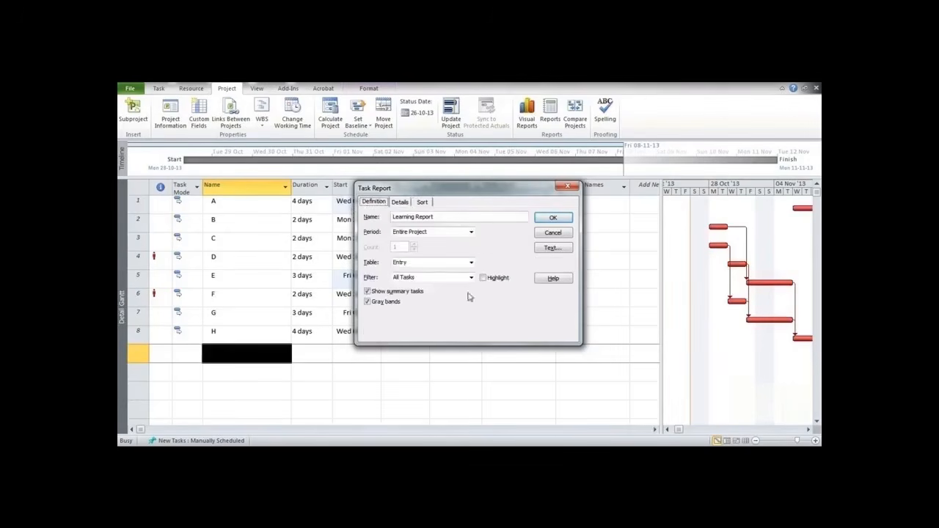
left_click(554, 218)
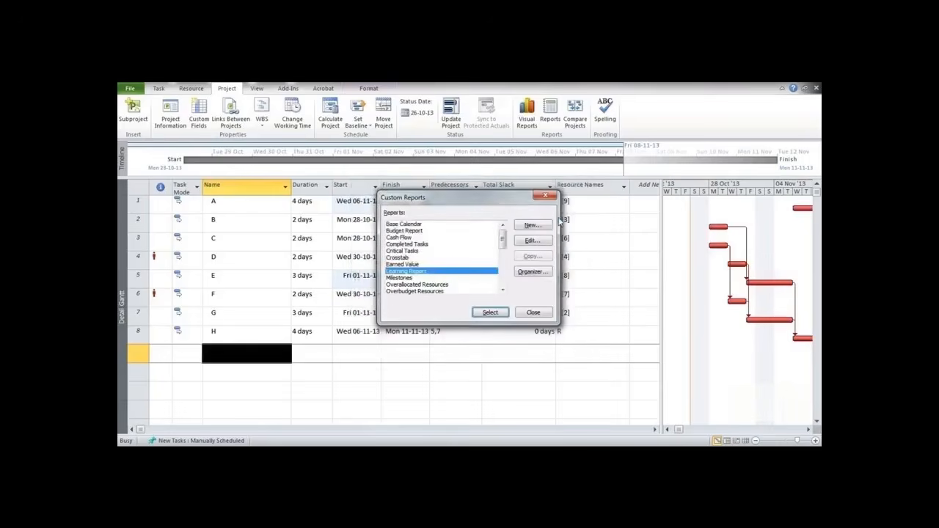
Generate the Learning Report from the custom reports and look through both pages of its print preview.
left_click(404, 264)
left_click(405, 271)
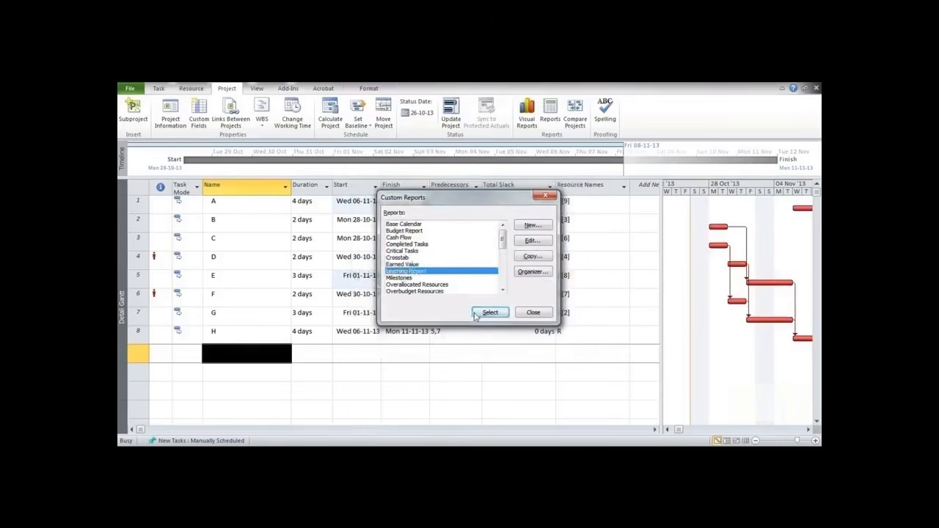
left_click(490, 313)
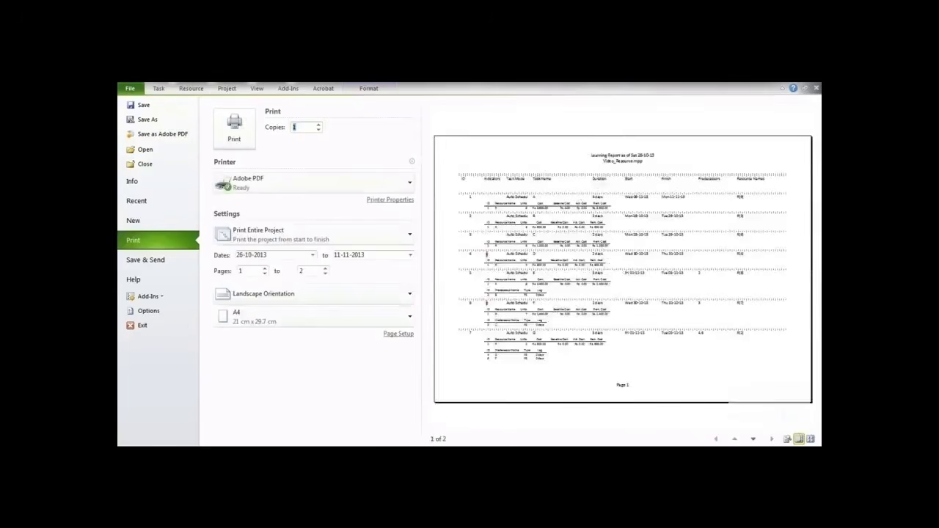
left_click(753, 439)
left_click(736, 439)
Browse the visual report templates by task, resource and assignment category, check the Excel and Visio template filters, and close the list.
left_click(234, 90)
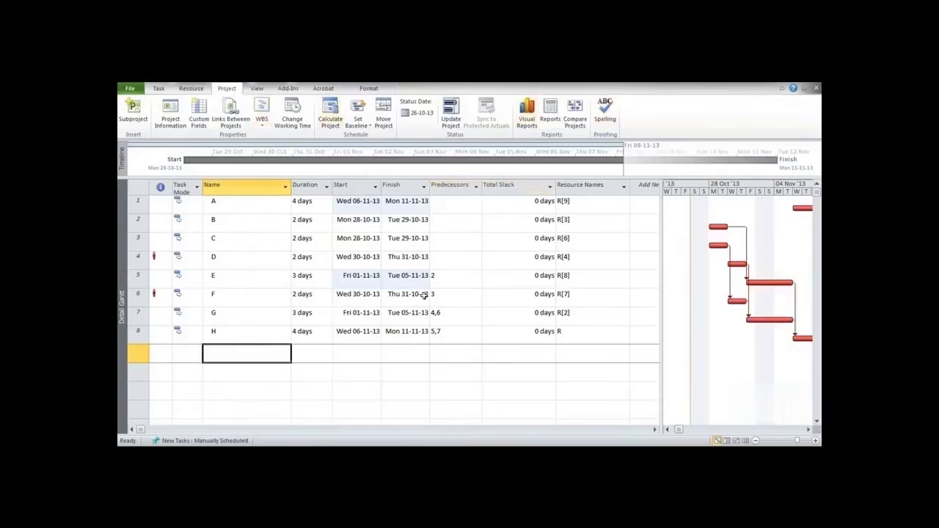
left_click(528, 117)
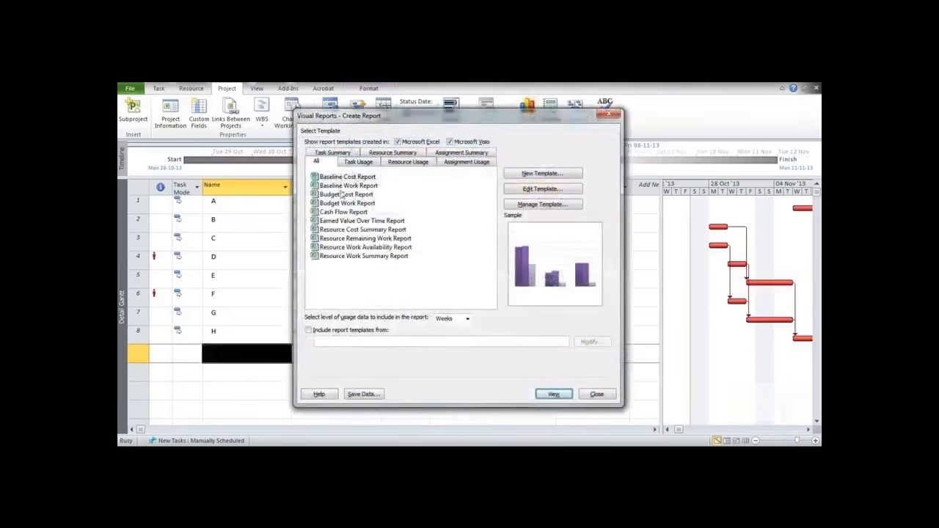
left_click(354, 162)
left_click(349, 153)
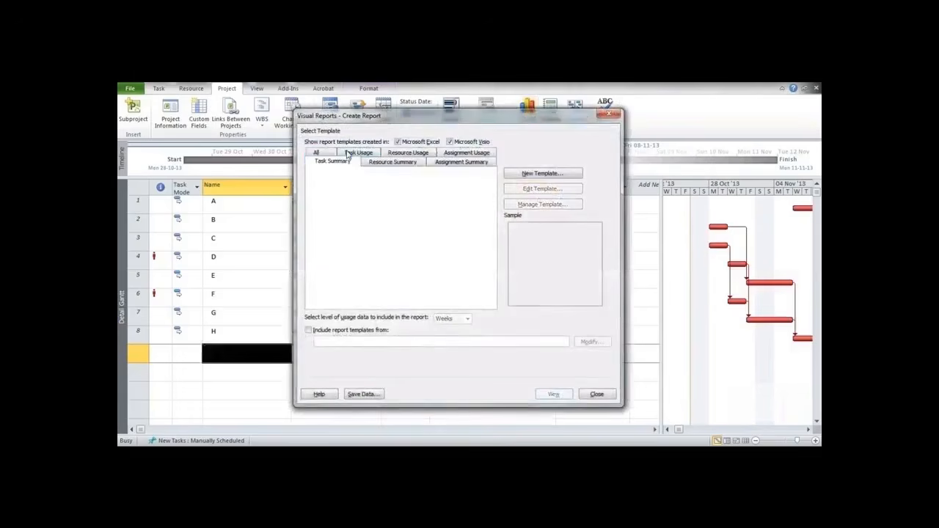
left_click(398, 153)
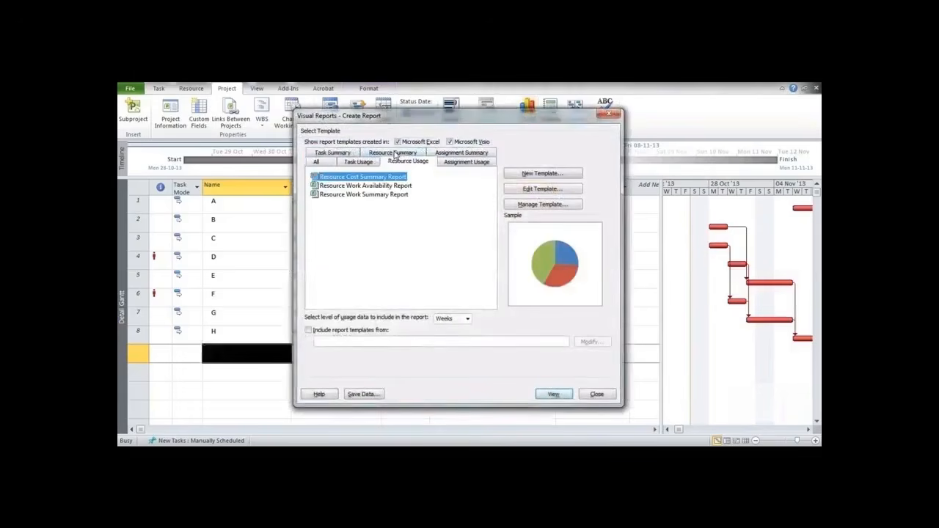
left_click(454, 163)
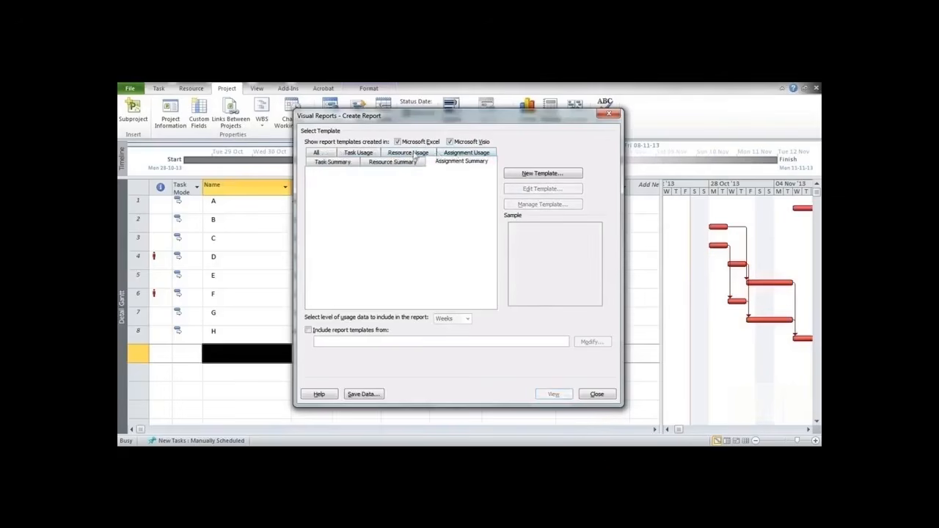
left_click(352, 164)
left_click(392, 161)
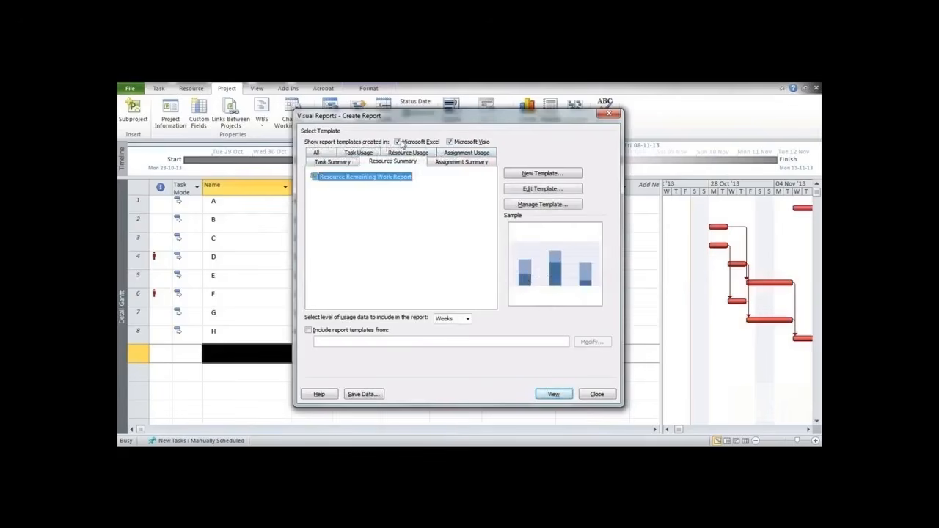
left_click(451, 141)
left_click(450, 143)
left_click(594, 395)
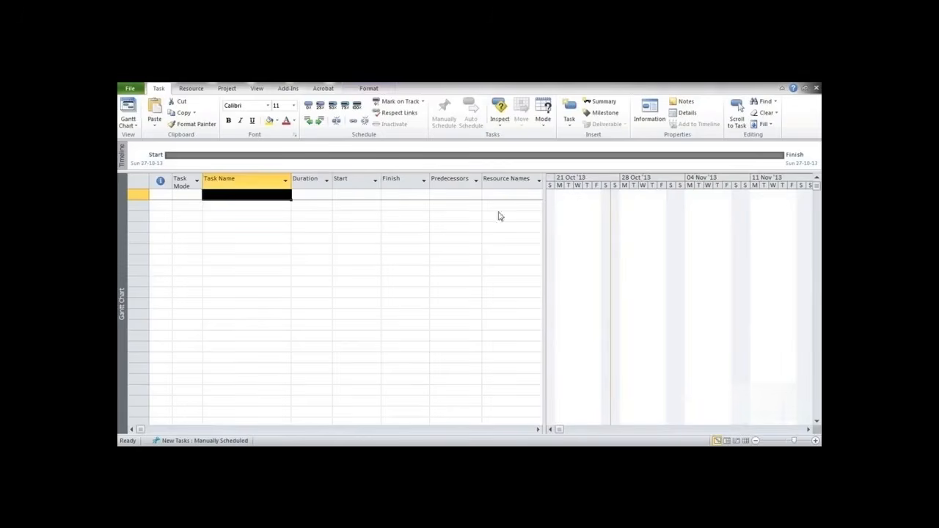
Enter tasks A, B and C in the blank project.
left_click(258, 195)
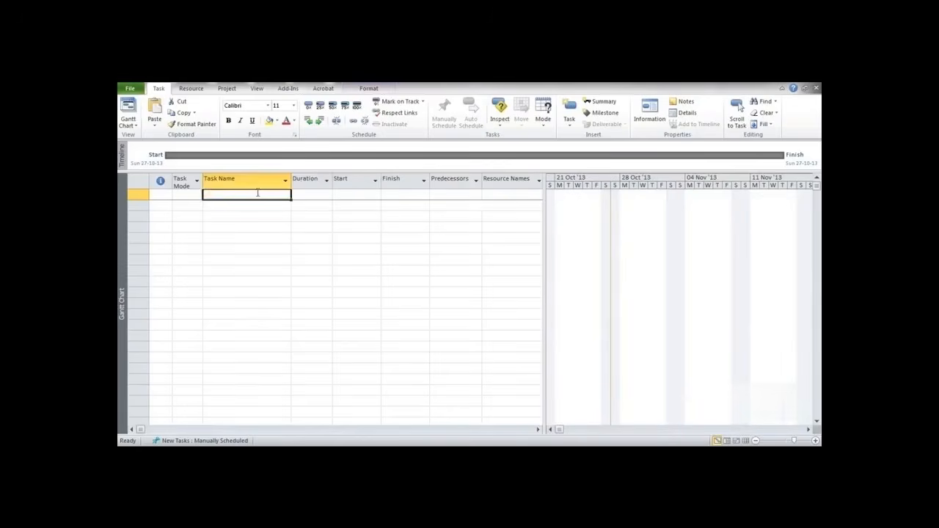
type("A")
key("Return")
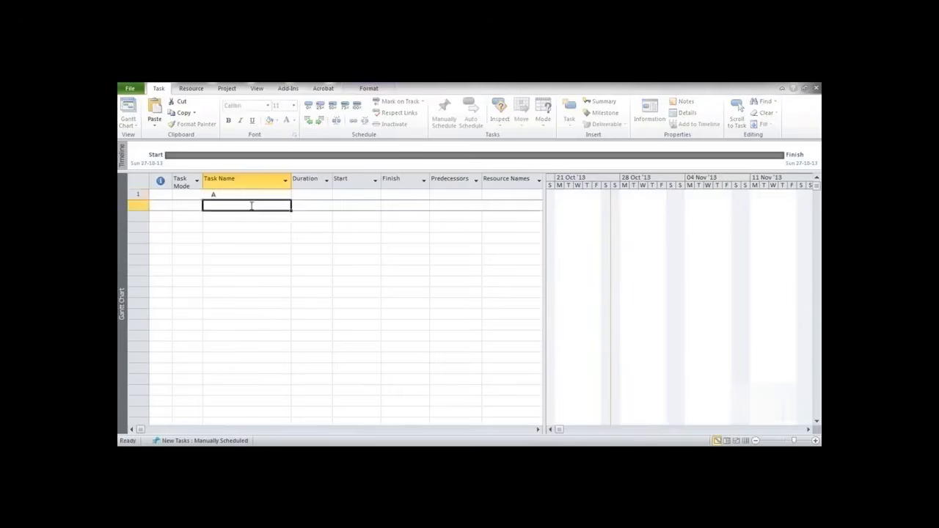
type("B")
key("Return")
type("C")
Set the durations of tasks A, B and C to 4, 2 and 5 days.
key("Tab")
key("Up")
key("Up")
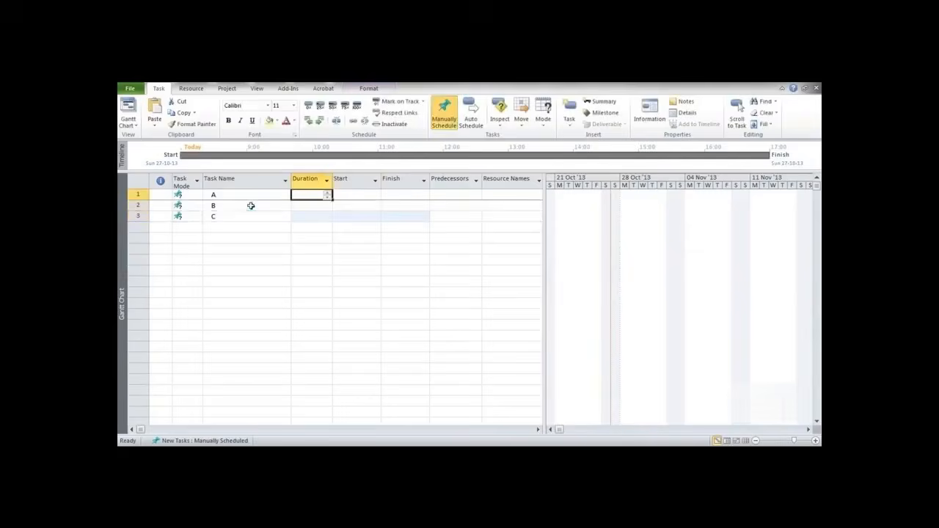
type("4")
key("Return")
type("2")
key("Return")
type("5")
Make task 1 the predecessor of B and task 2 the predecessor of C, and switch all tasks to Auto Schedule.
key("Tab")
key("Tab")
key("Tab")
key("Tab")
key("shift+Tab")
key("Up")
type("1")
key("Return")
type("2")
left_click(138, 182)
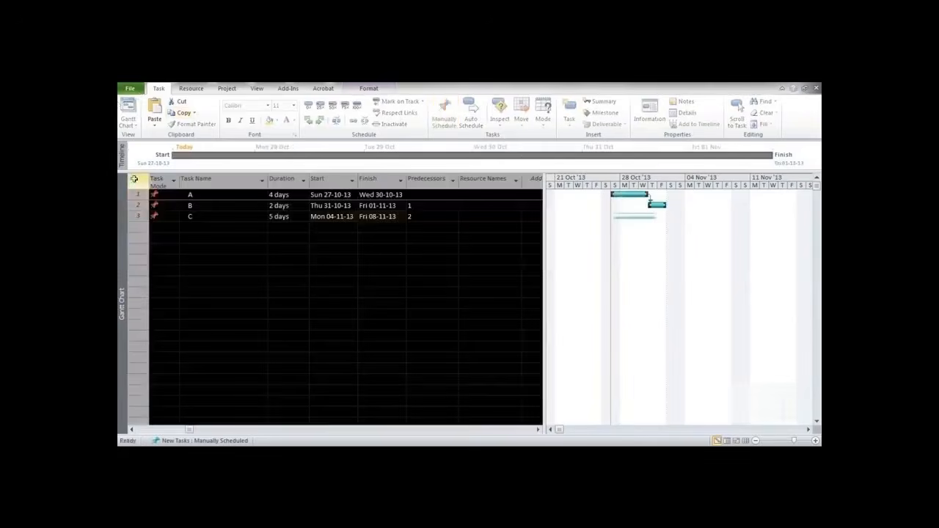
left_click(471, 117)
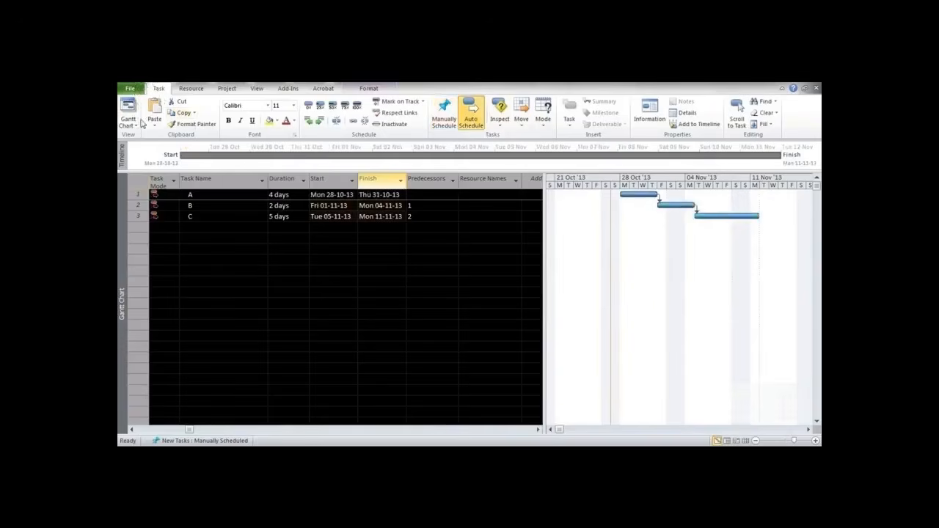
Save the project as Project1.mpp in a new desktop folder named MyWorks.
key("ctrl+s")
left_click(158, 168)
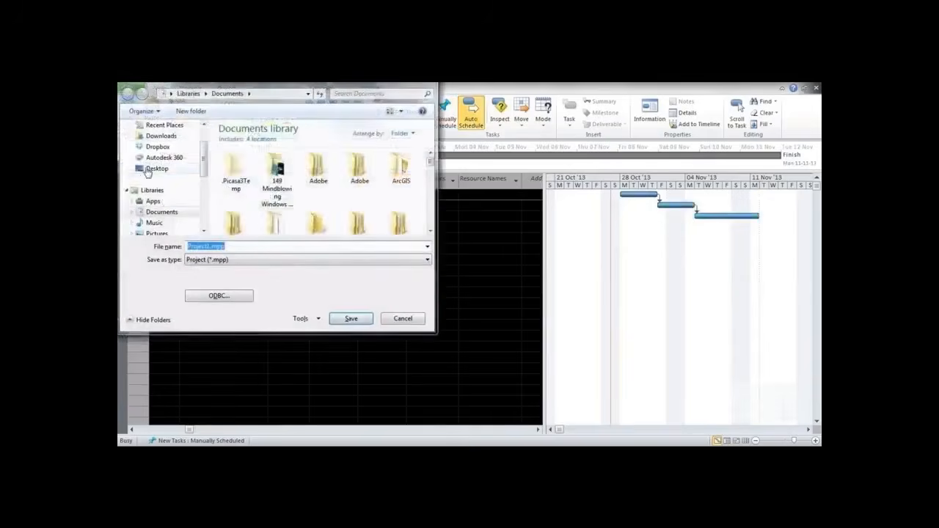
left_click(190, 111)
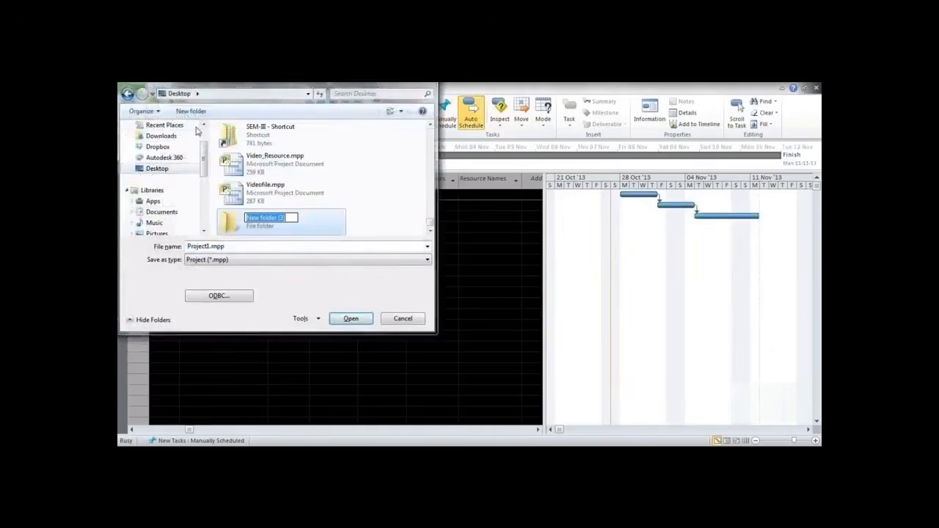
type("mYwOR")
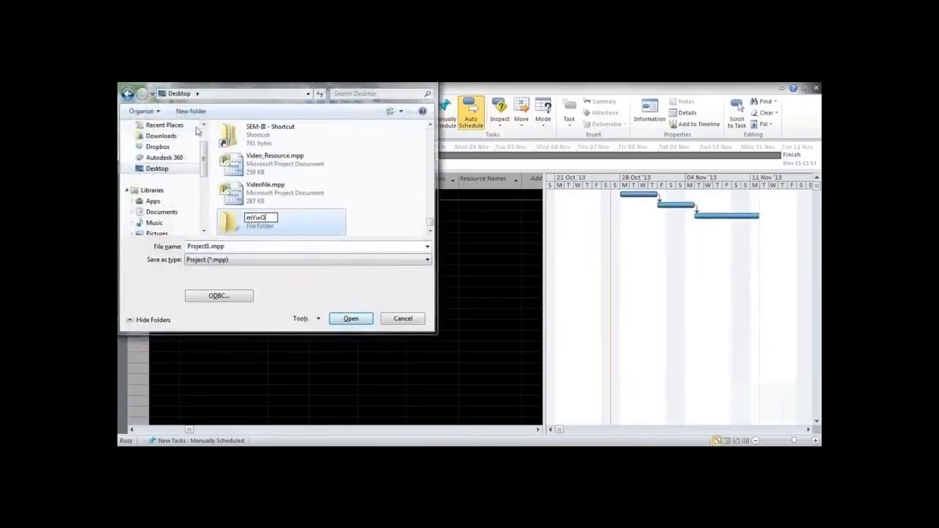
key("BackSpace")
key("BackSpace")
key("BackSpace")
key("BackSpace")
key("BackSpace")
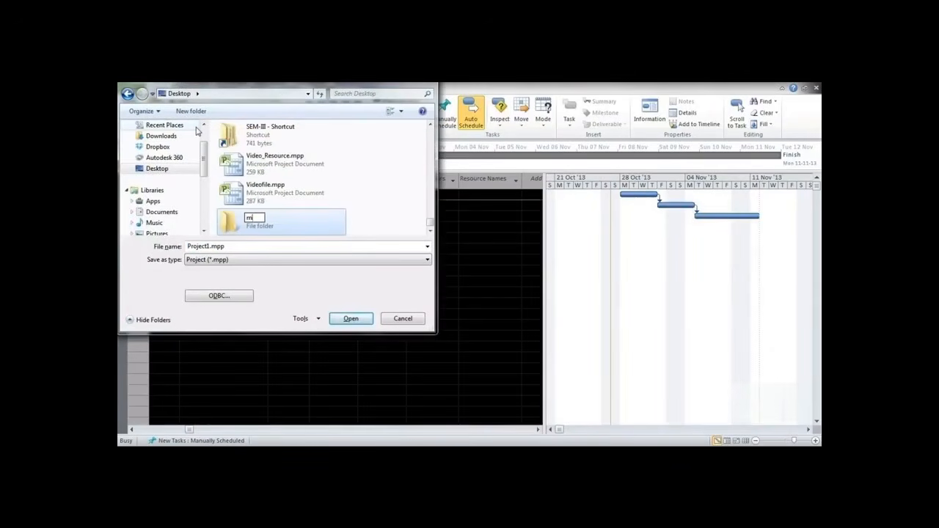
type("MyWorks")
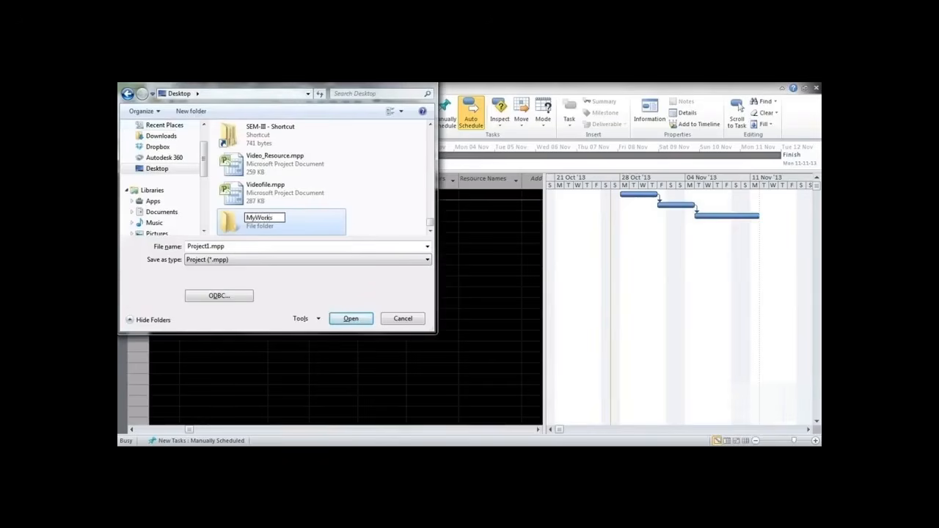
key("Return")
key("Return")
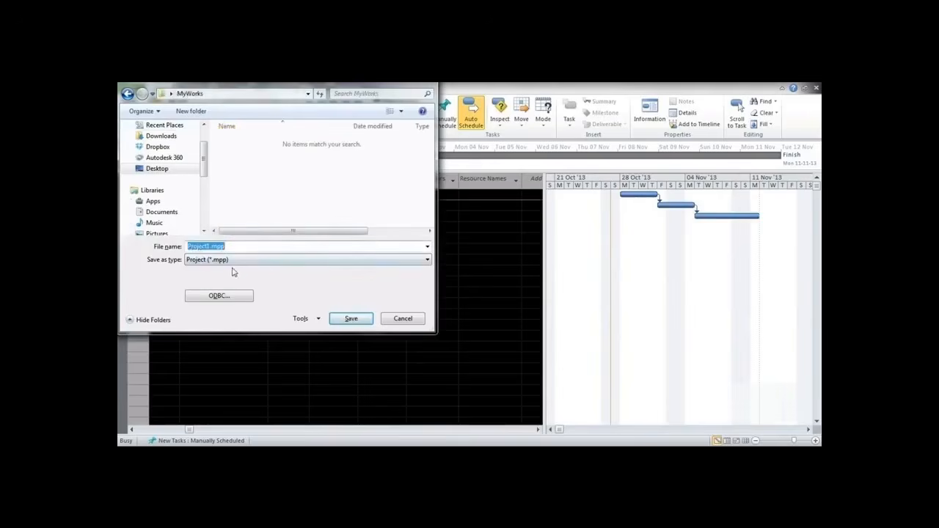
left_click(341, 323)
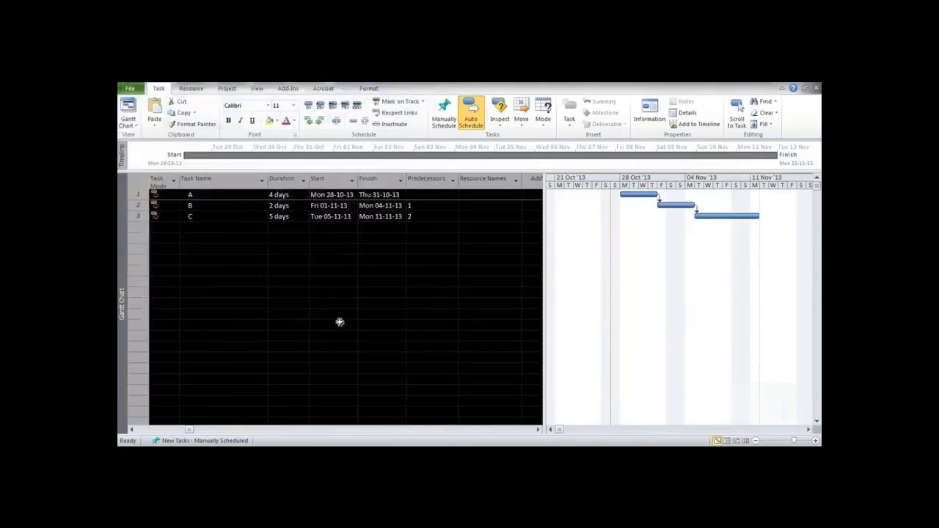
Create a second blank project and enter three tasks, naming the second G and the third H.
key("ctrl+n")
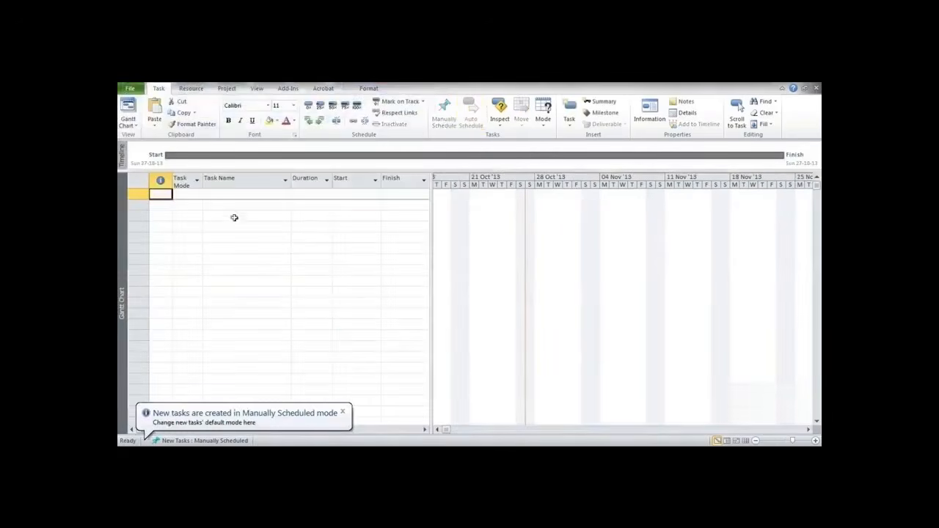
left_click(215, 197)
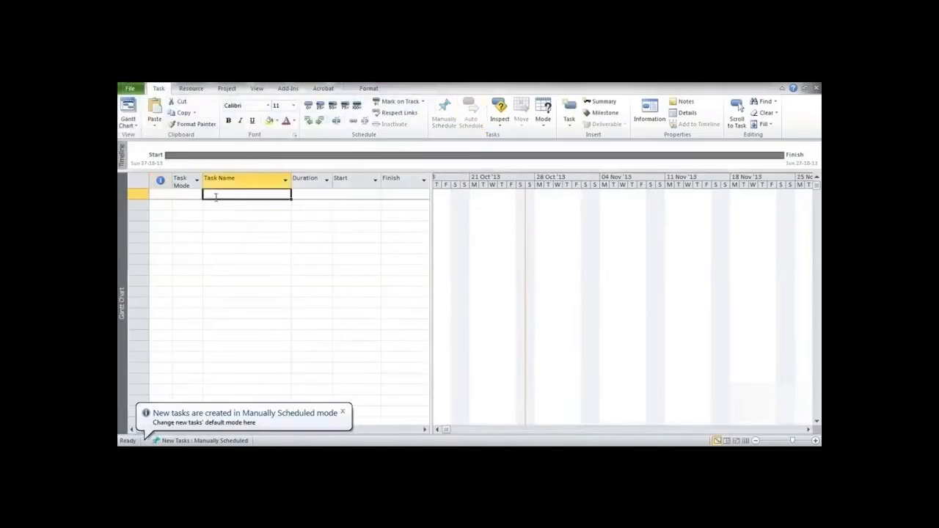
type("c")
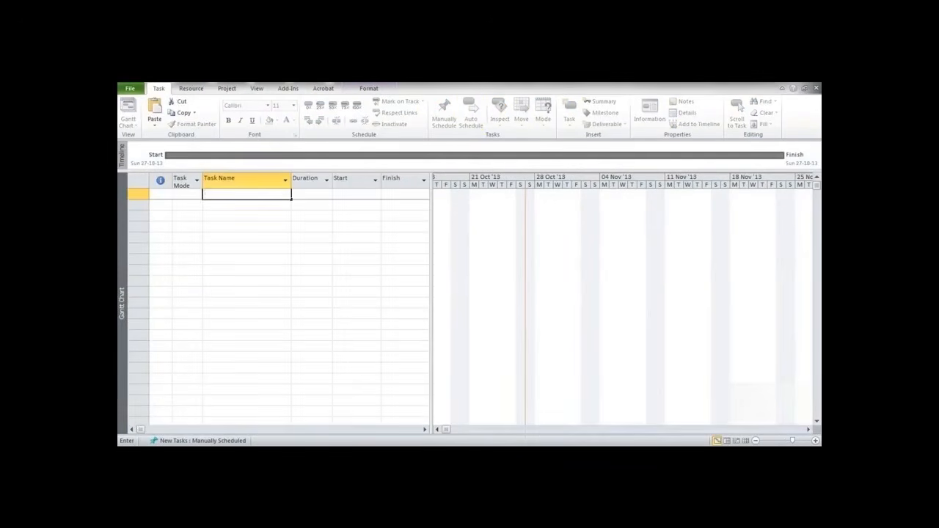
key("Return")
type("G")
key("Return")
type("H")
Set the durations of the three tasks to 7, 5 and 6 days in order.
key("Tab")
key("Tab")
key("Up")
key("Up")
key("Left")
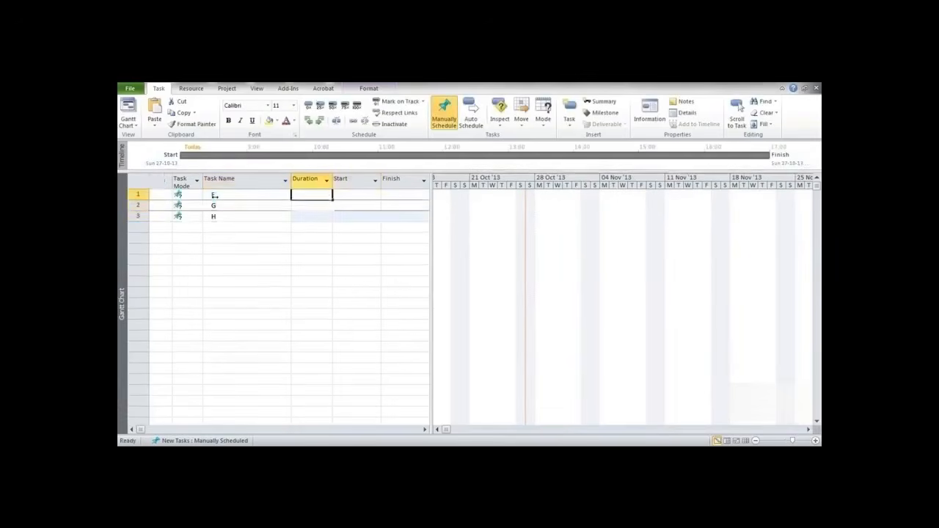
type("7")
key("Return")
type("5")
key("Return")
type("6")
Make task 1 the predecessor of both G and H, and switch all tasks to Auto Schedule.
key("Tab")
key("Tab")
key("Tab")
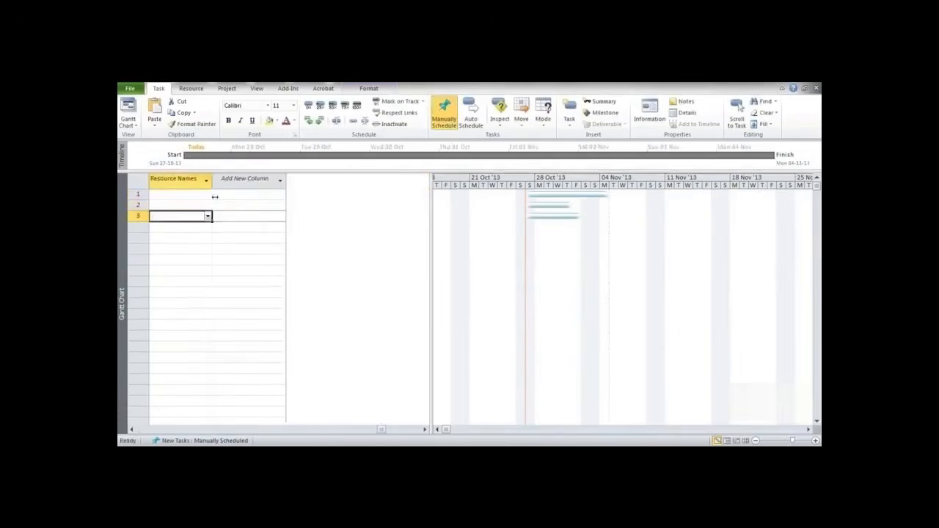
key("Up")
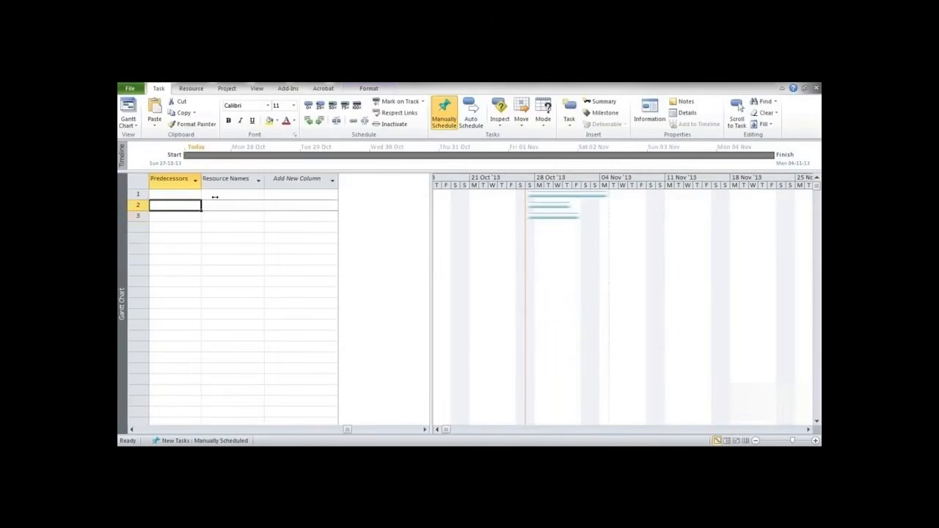
type("1")
key("Return")
type("1")
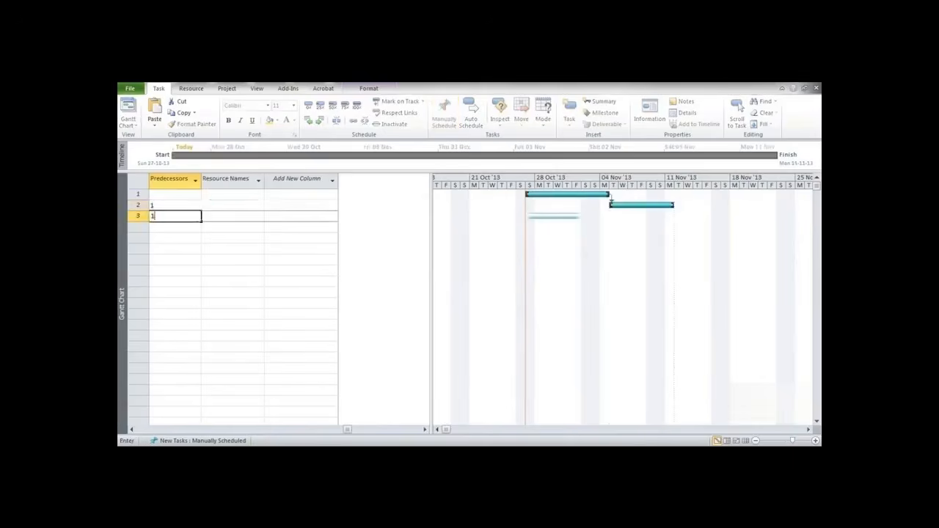
key("Return")
left_click(133, 182)
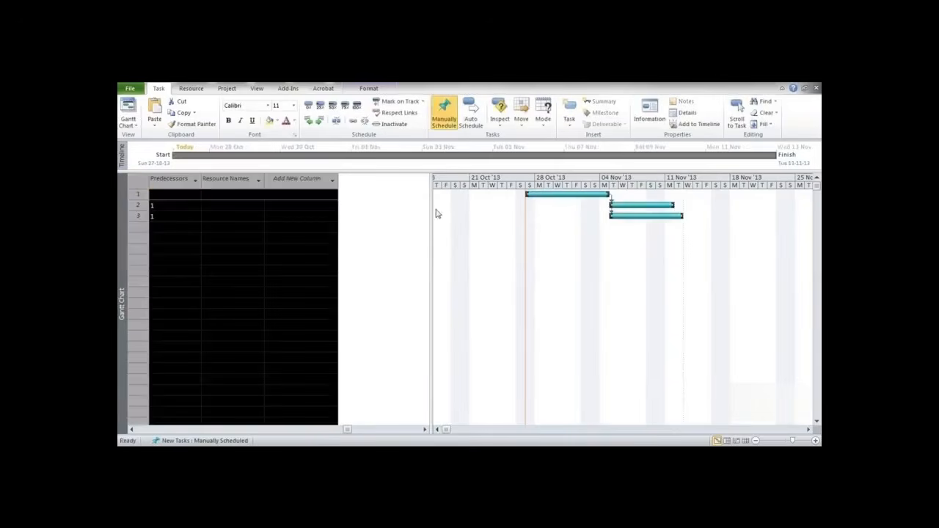
left_click(468, 121)
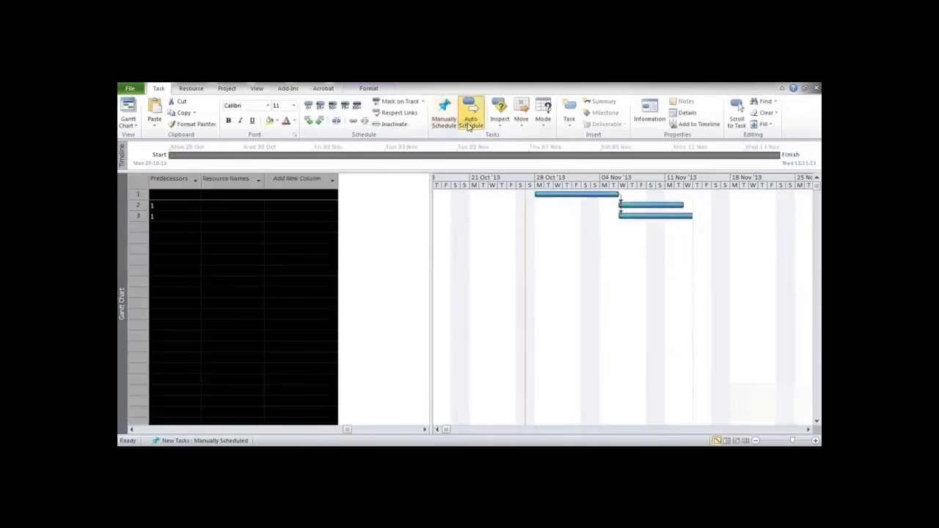
Save the second project as Project2.mpp in the MyWorks folder on the desktop.
key("ctrl+s")
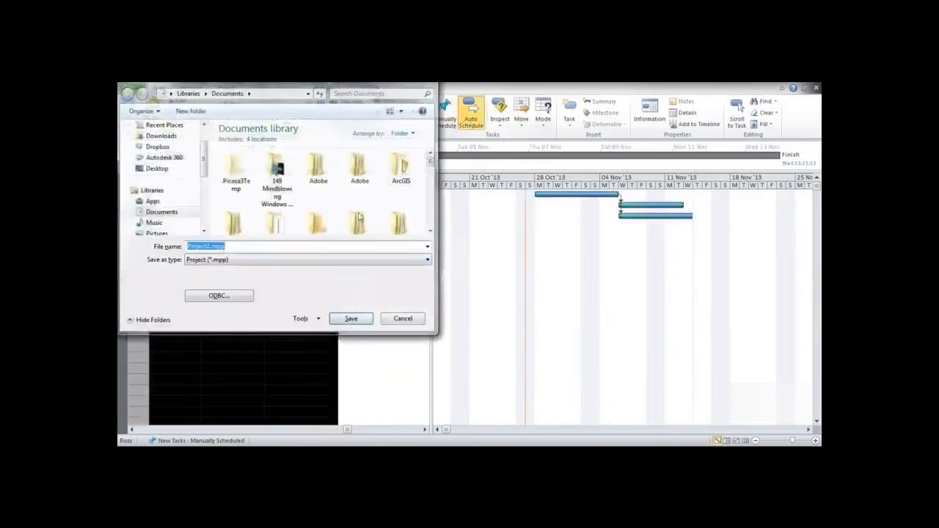
left_click(171, 173)
left_click(254, 194)
key("m")
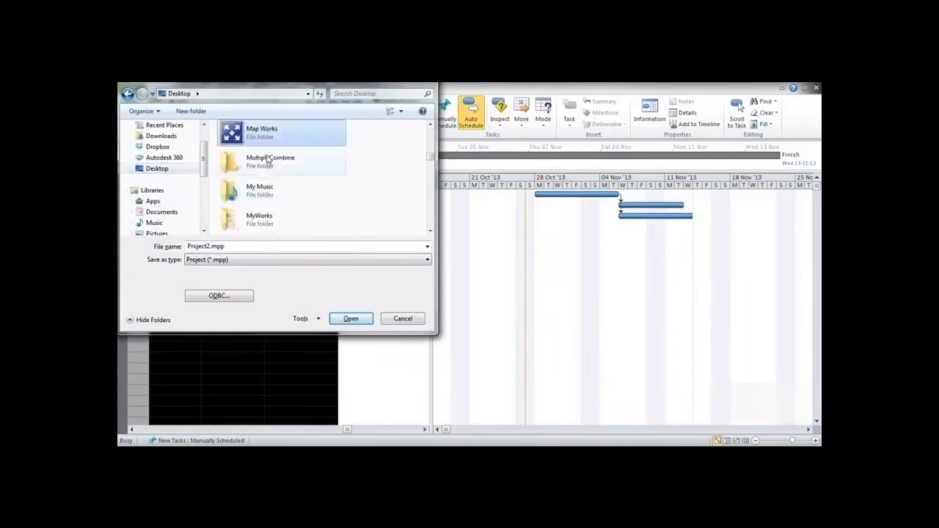
double_click(271, 220)
double_click(214, 250)
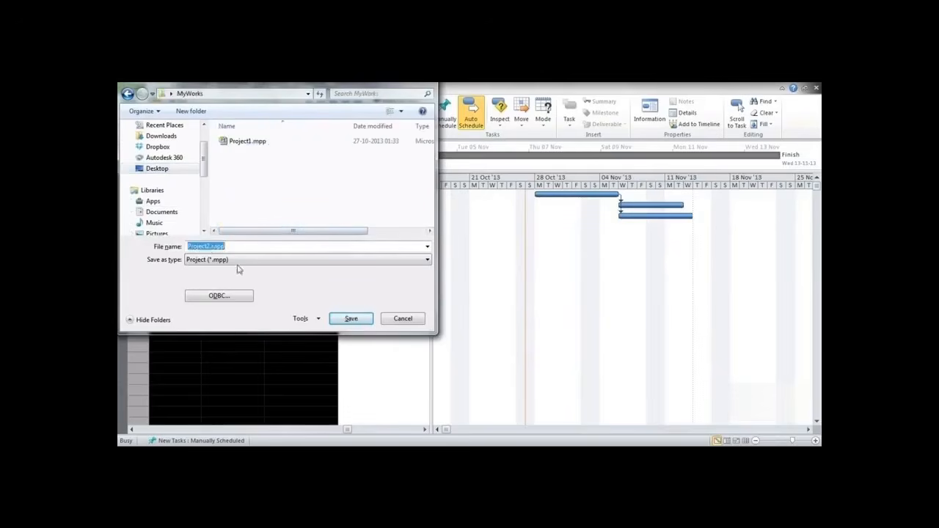
left_click(351, 321)
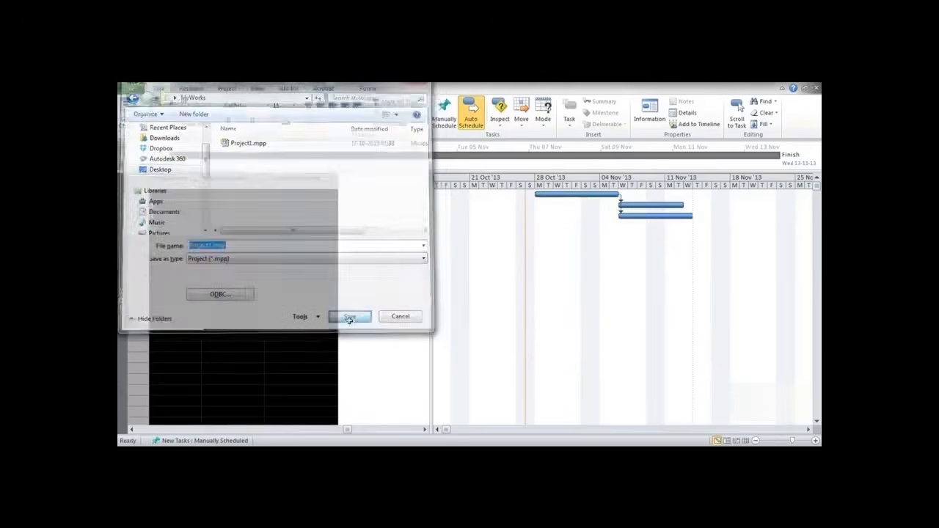
Create a third blank project and enter tasks X, Y and Z.
key("ctrl+n")
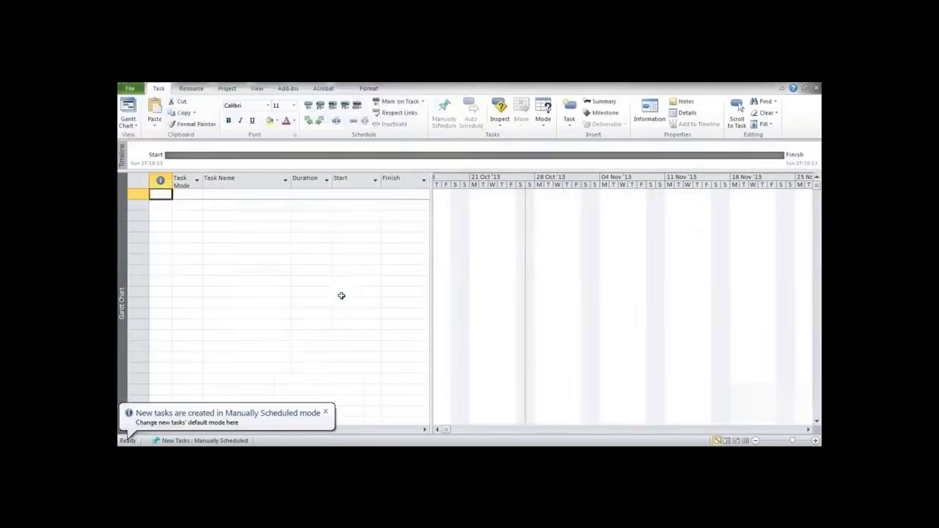
left_click(243, 197)
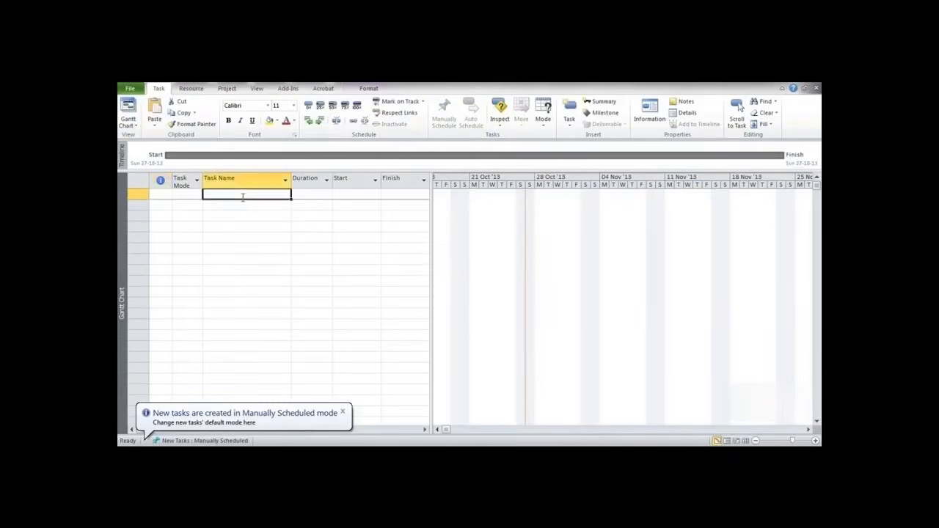
type("X")
key("Return")
type("Y")
key("Return")
type("Z")
Set the durations of tasks X, Y and Z to 5, 4 and 3 days.
key("Tab")
key("Up")
key("Up")
type("5")
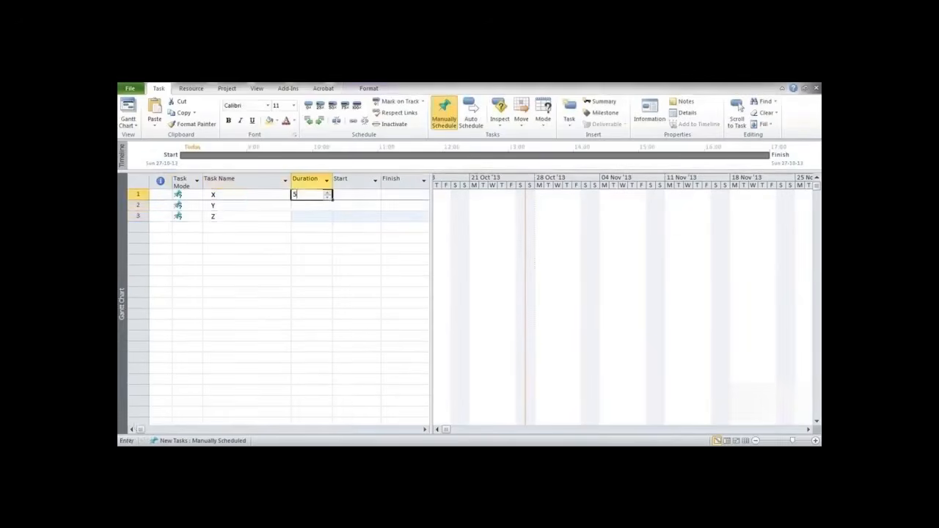
key("Return")
type("4")
key("Return")
type("3")
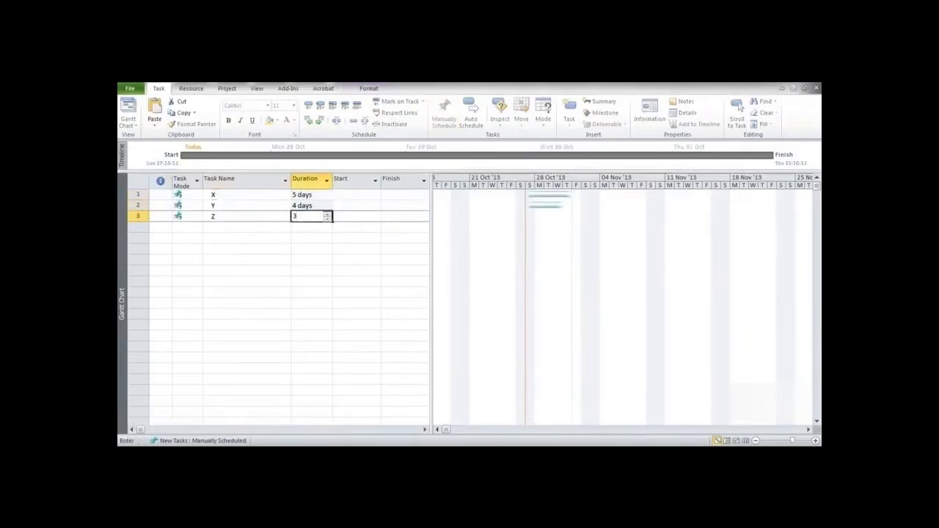
Make task 1 the predecessor of Y and task 2 the predecessor of Z, and switch all tasks to Auto Schedule.
left_click_drag(432, 250, 518, 257)
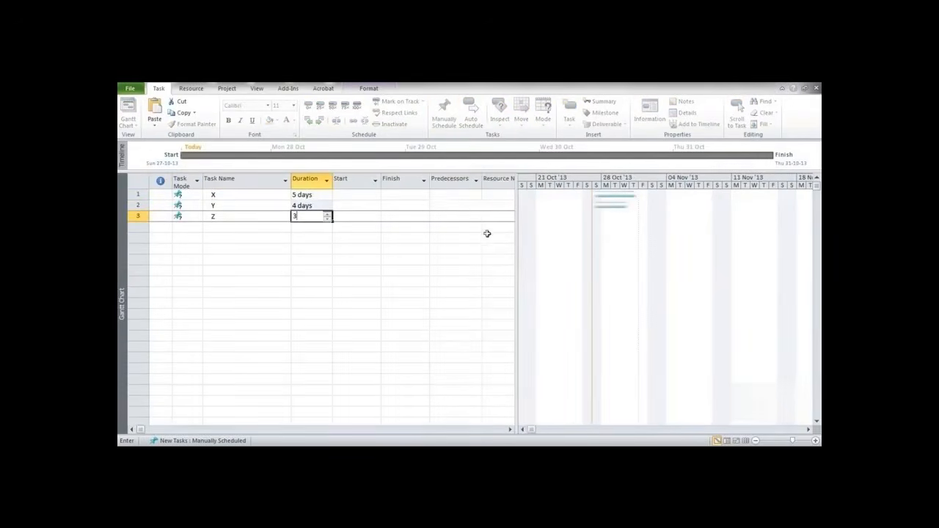
left_click(465, 205)
type("1")
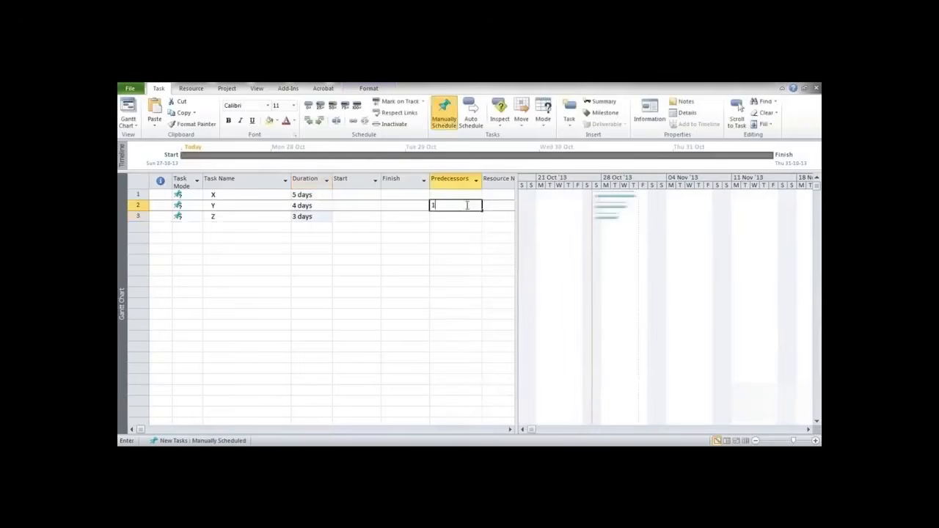
key("Return")
key("Return")
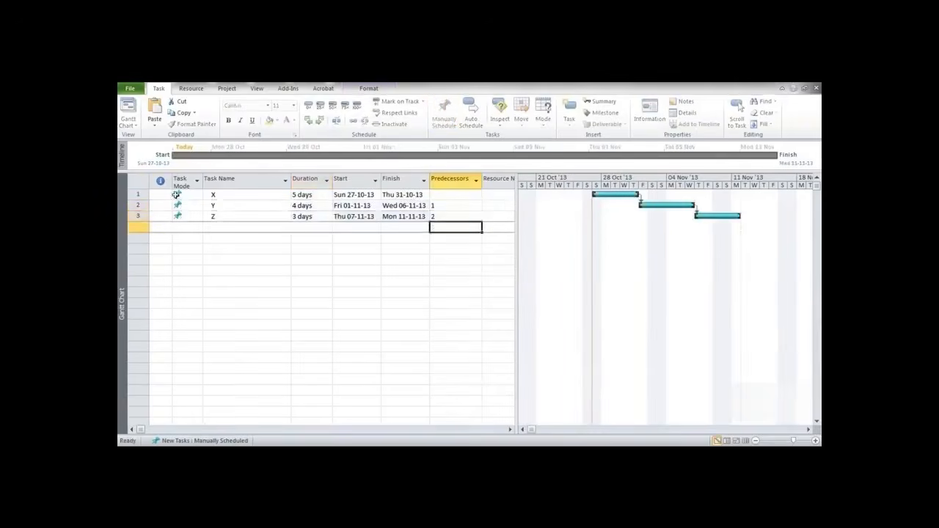
left_click(145, 183)
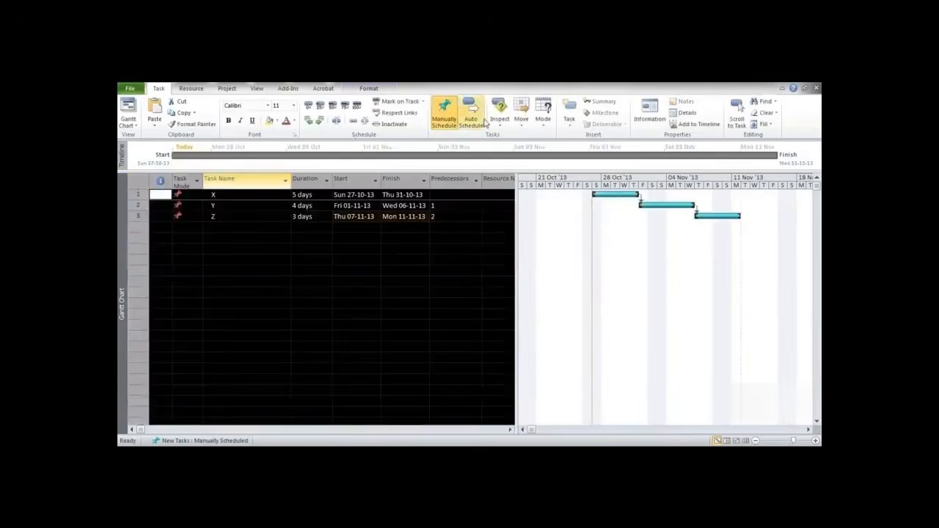
left_click(471, 114)
Save the third project as Project3.mpp in the MyWorks folder on the desktop.
key("ctrl+s")
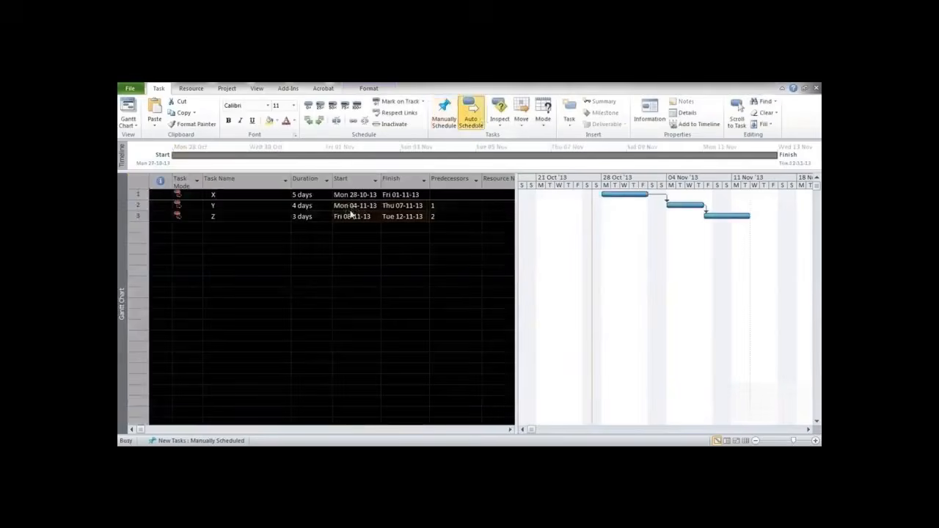
left_click(151, 168)
left_click(233, 190)
key("m")
double_click(246, 218)
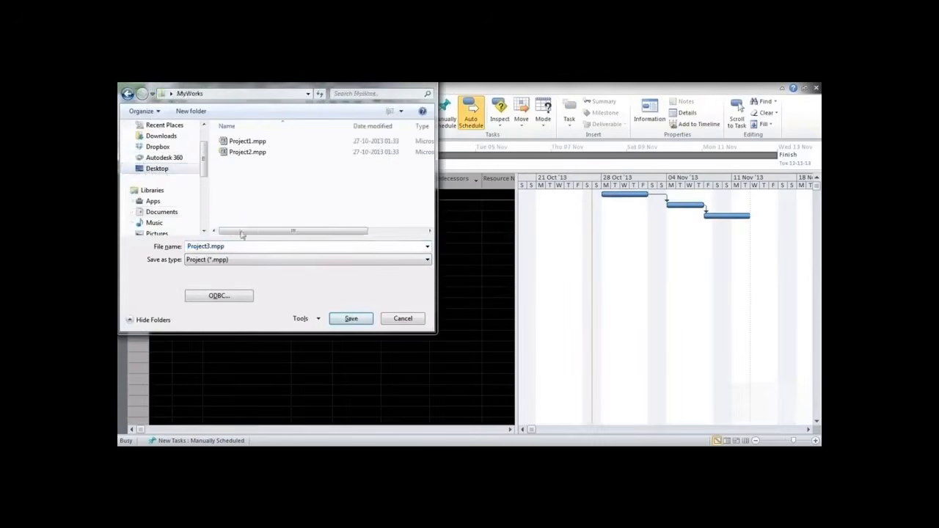
left_click(349, 319)
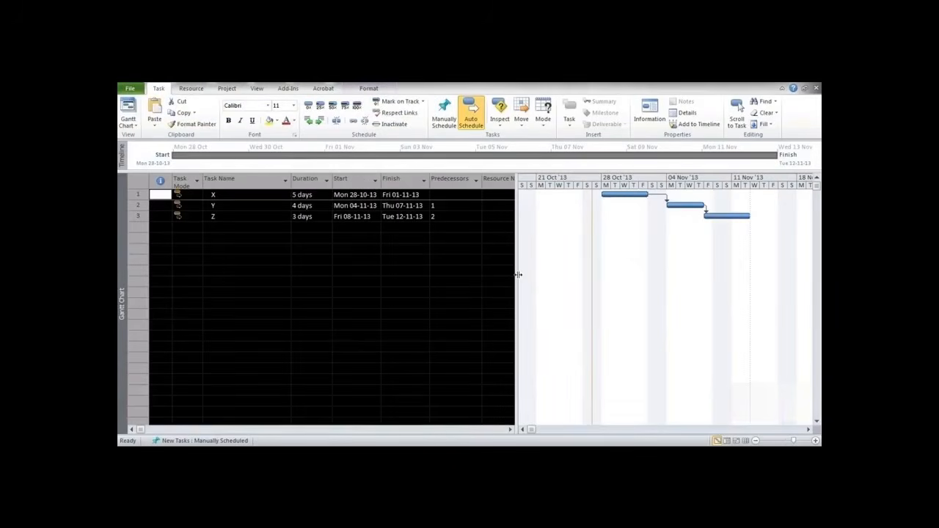
Create a fourth blank project and enter resources R1 and R2 in its Resource Sheet.
key("ctrl+n")
left_click_drag(428, 228, 502, 232)
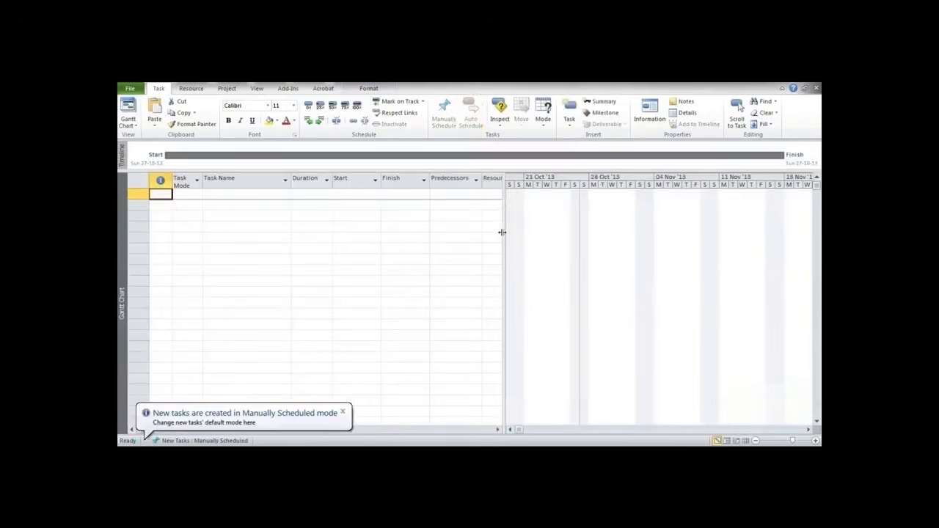
left_click(195, 89)
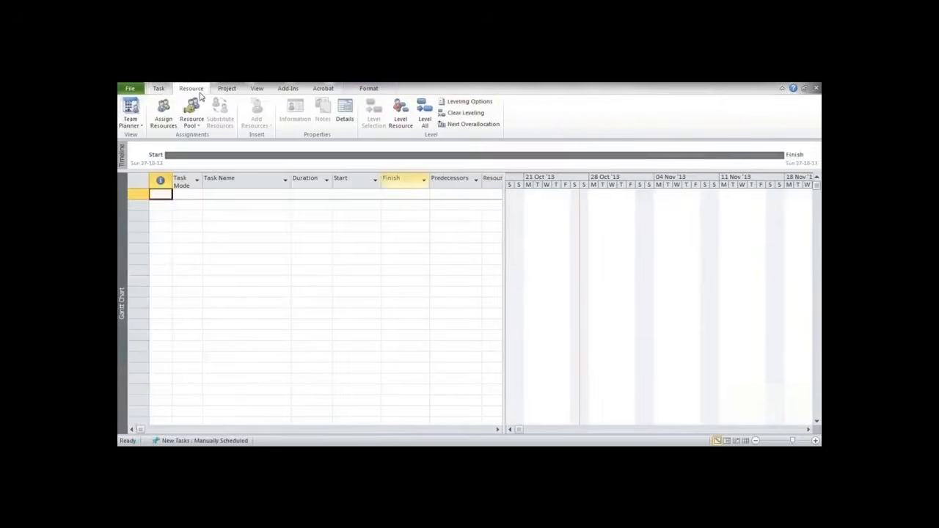
left_click(256, 89)
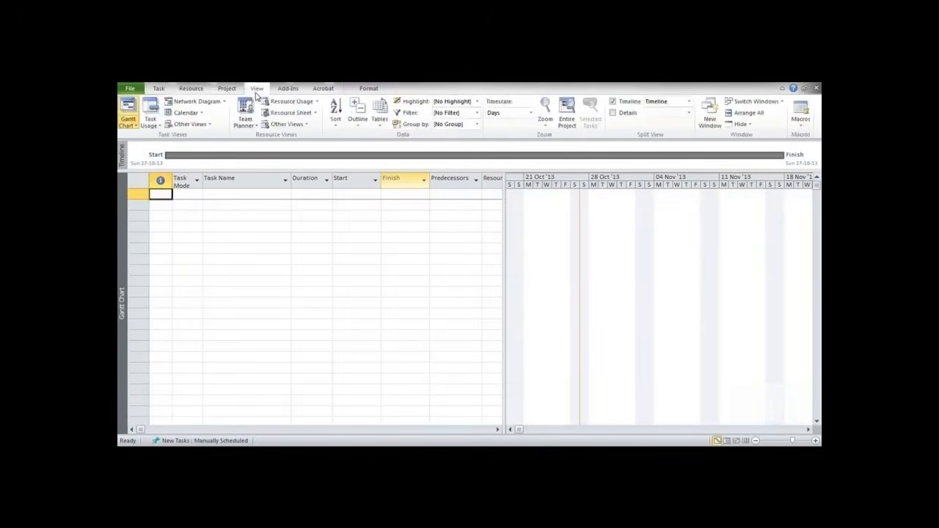
left_click(288, 112)
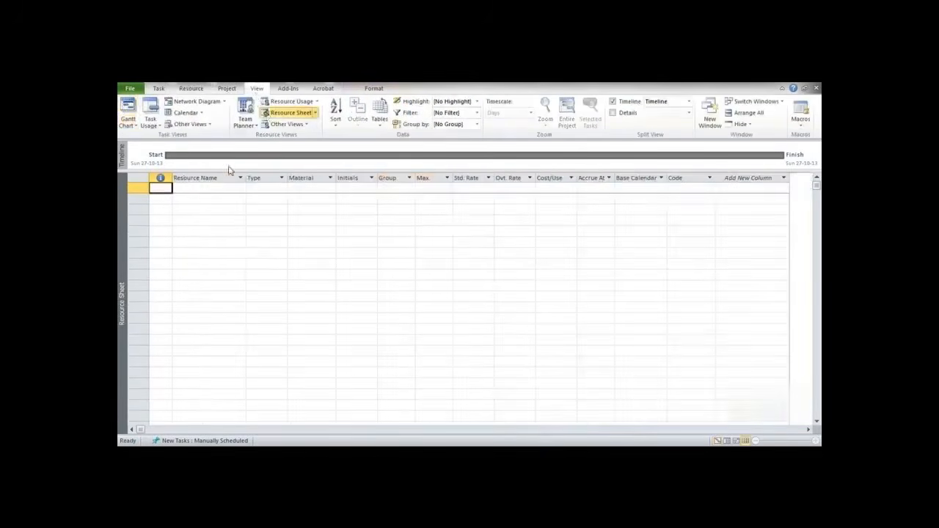
left_click(223, 190)
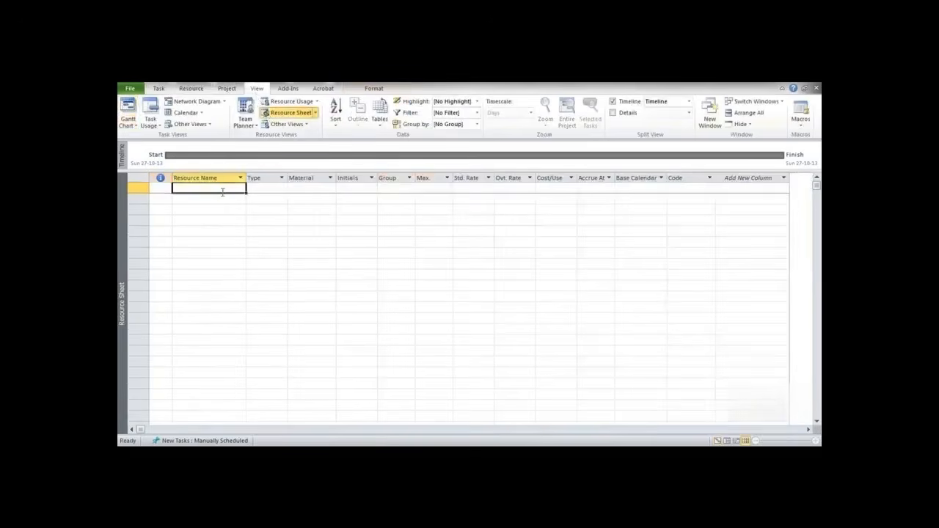
type("R1")
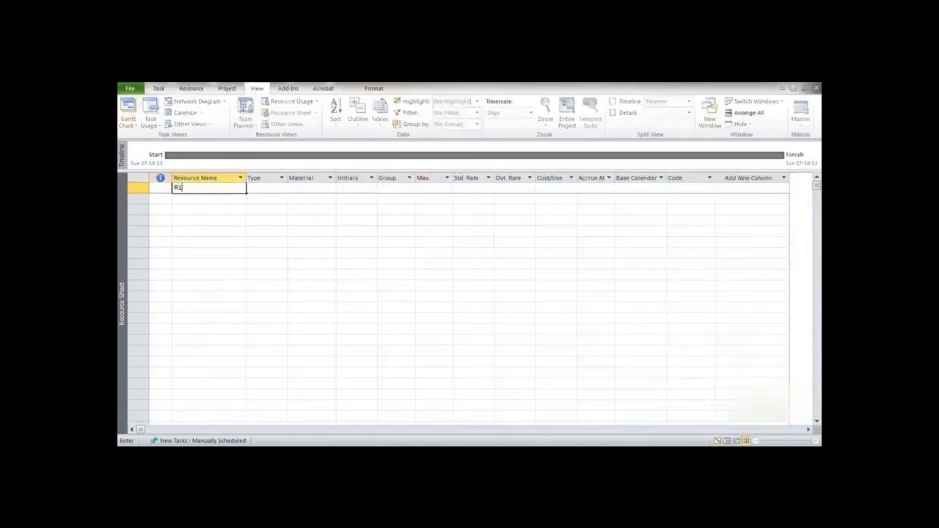
key("Return")
type("R2")
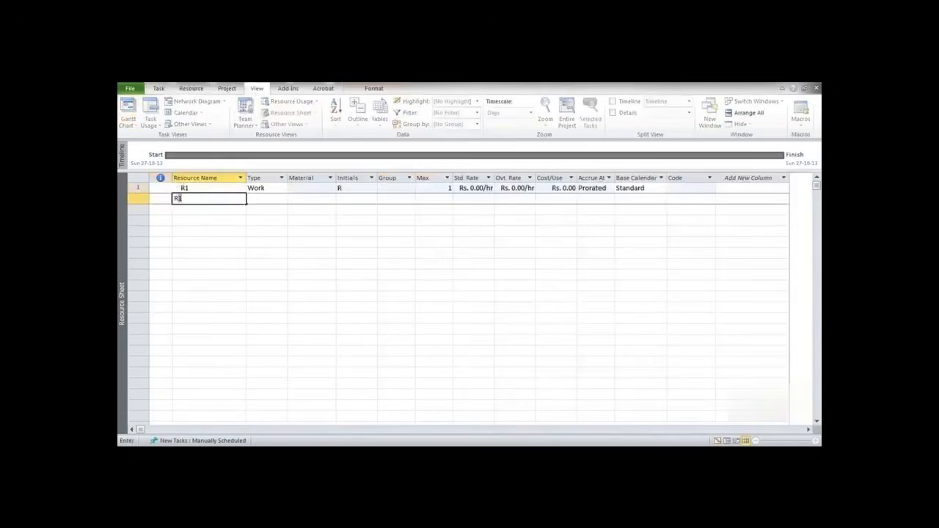
key("Tab")
Set the maximum units of both R1 and R2 to 10.
left_click(248, 188)
left_click(431, 189)
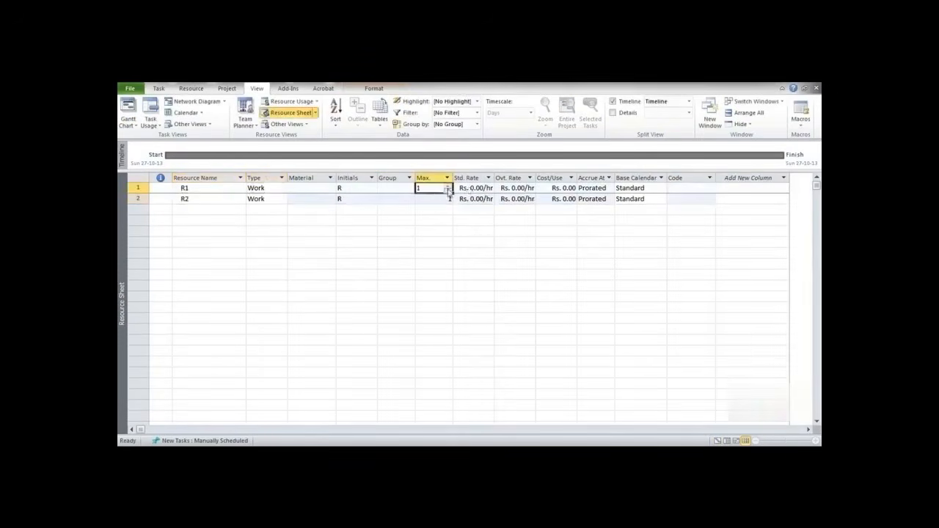
left_click(433, 189)
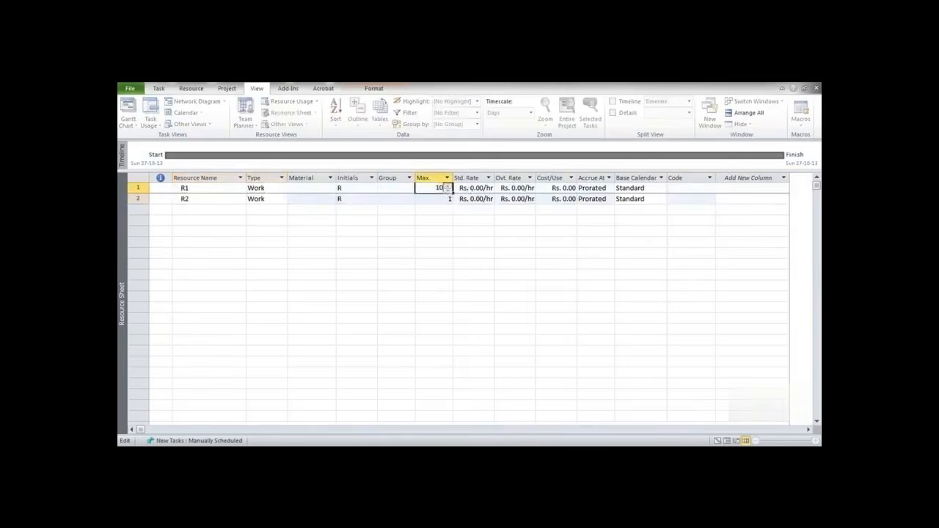
key("Return")
type("10")
key("Tab")
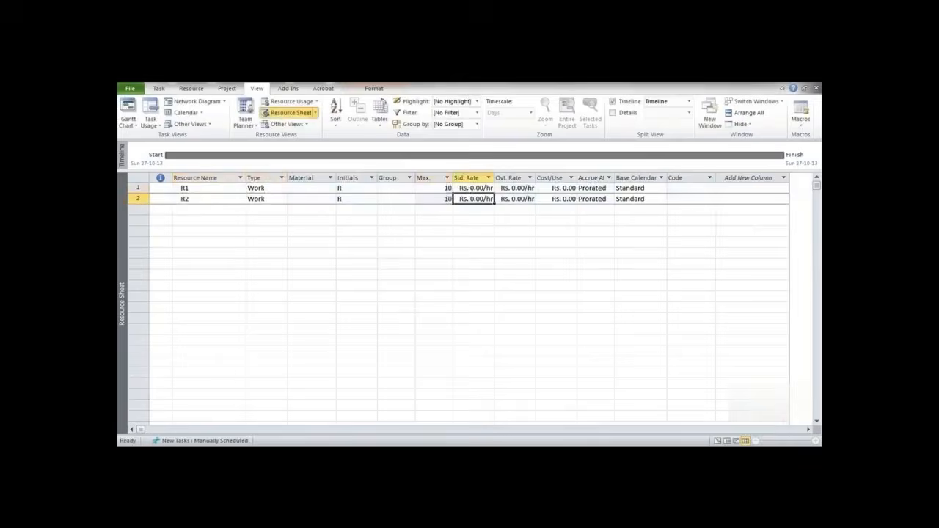
Set the standard rate of R1 to 100 per day and of R2 to 200 per day.
left_click(470, 188)
type("1")
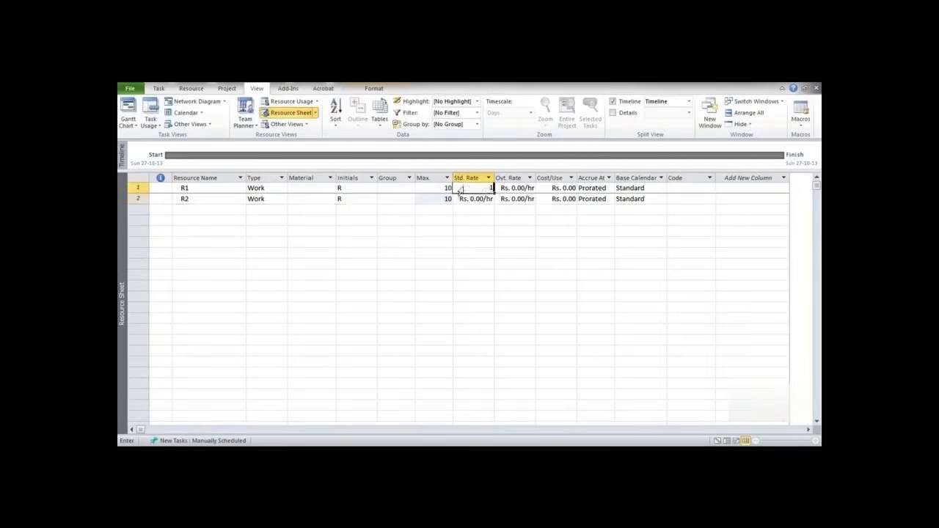
type("00.00/d")
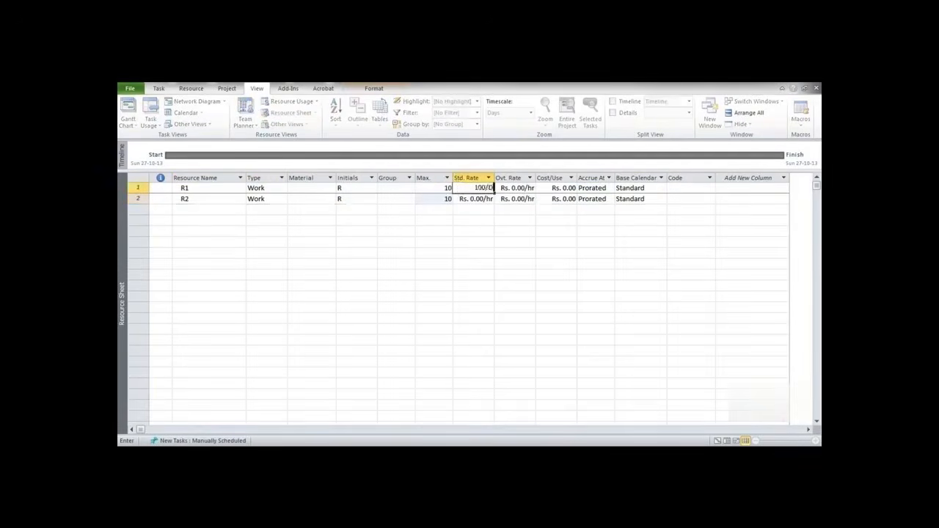
key("Return")
type("200.00")
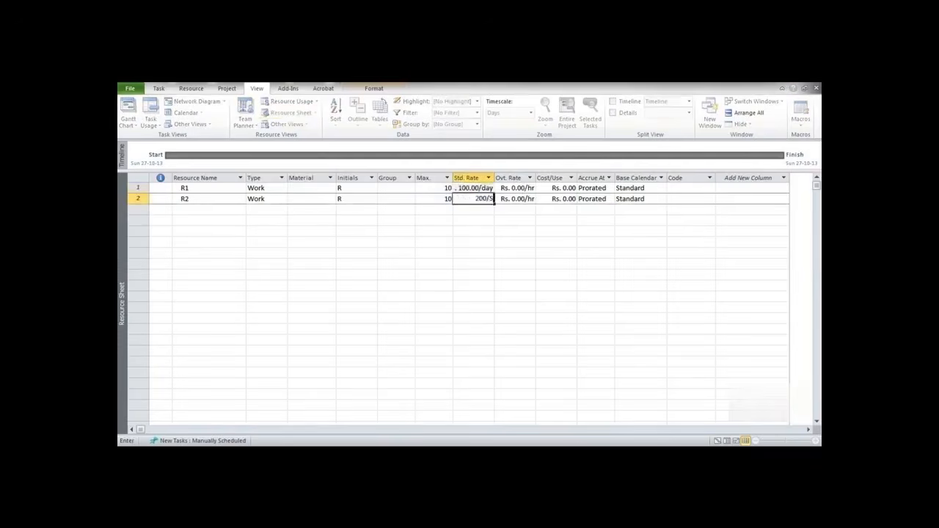
type("/d")
key("Return")
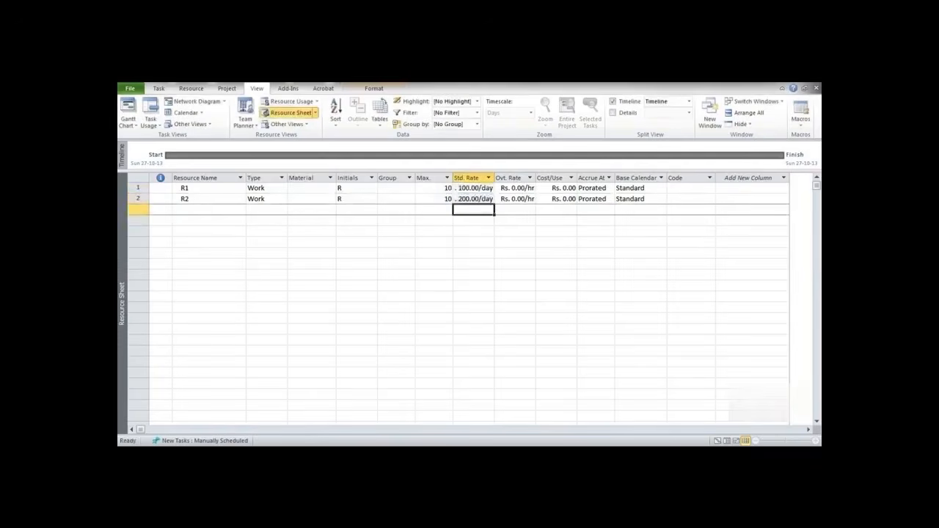
Save the resource project as ResourcePool.mpp in the MyWorks folder on the desktop.
key("ctrl+s")
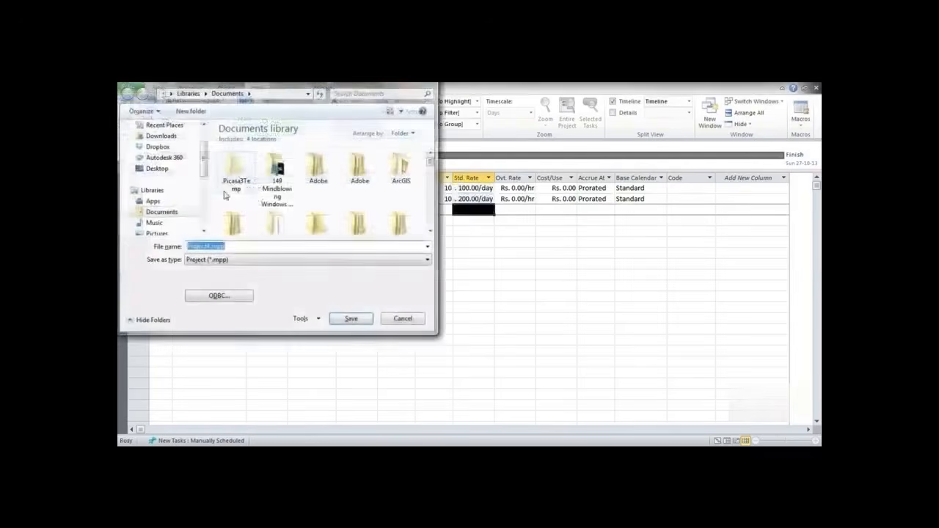
left_click(157, 168)
scroll(258, 218, "down", 3)
left_click(257, 218)
scroll(258, 218, "down", 1)
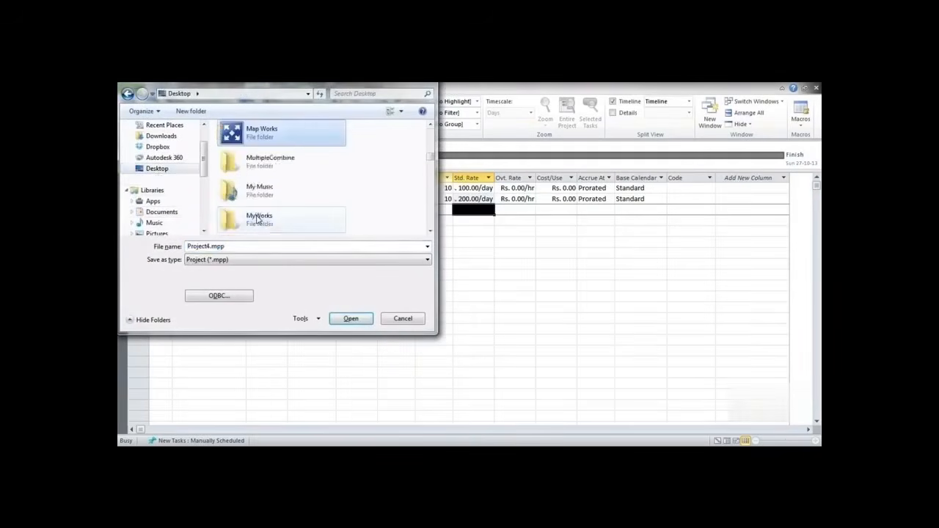
double_click(257, 218)
double_click(210, 247)
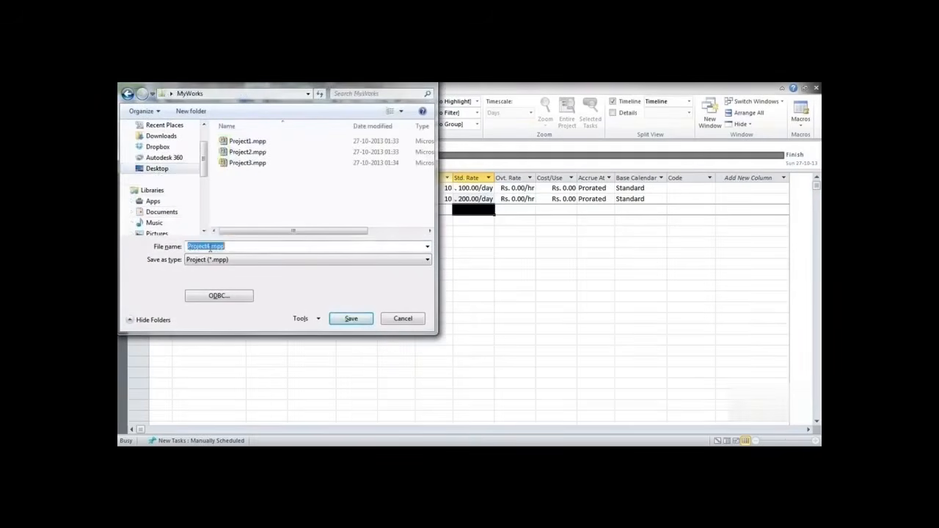
type("rcePool")
left_click(352, 320)
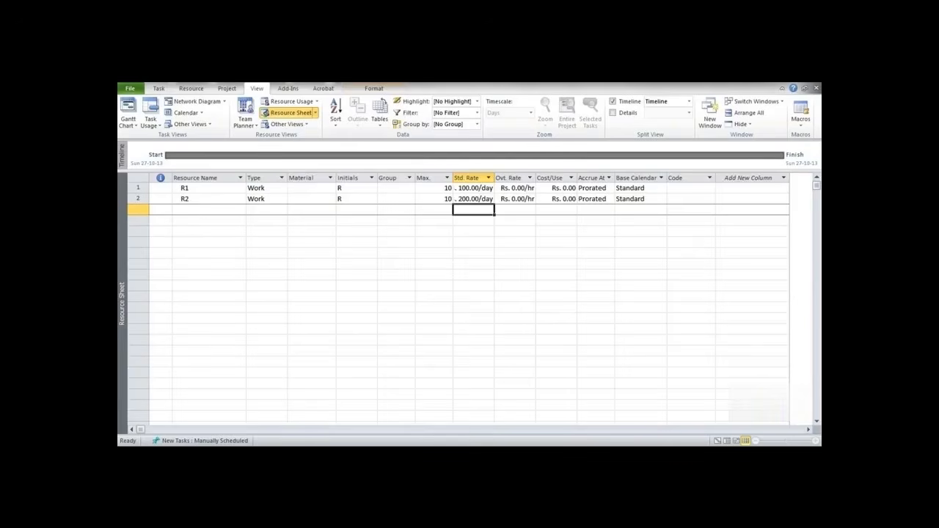
Switch to Project1.mpp and display its Resource Sheet.
mouse_move(353, 452)
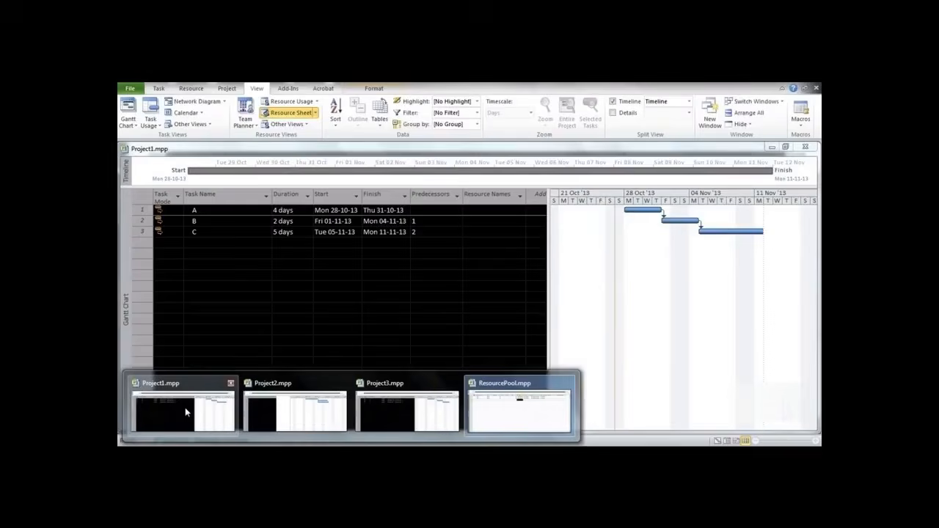
left_click(184, 408)
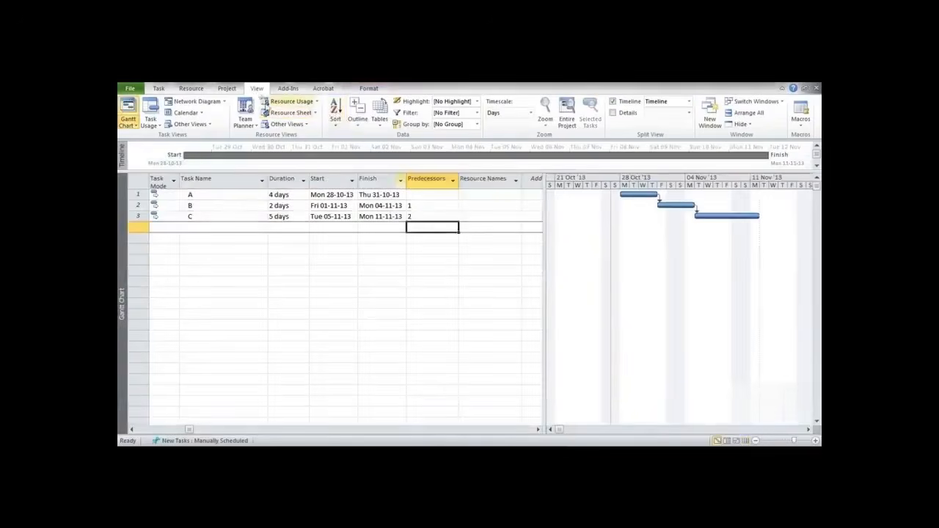
left_click(286, 113)
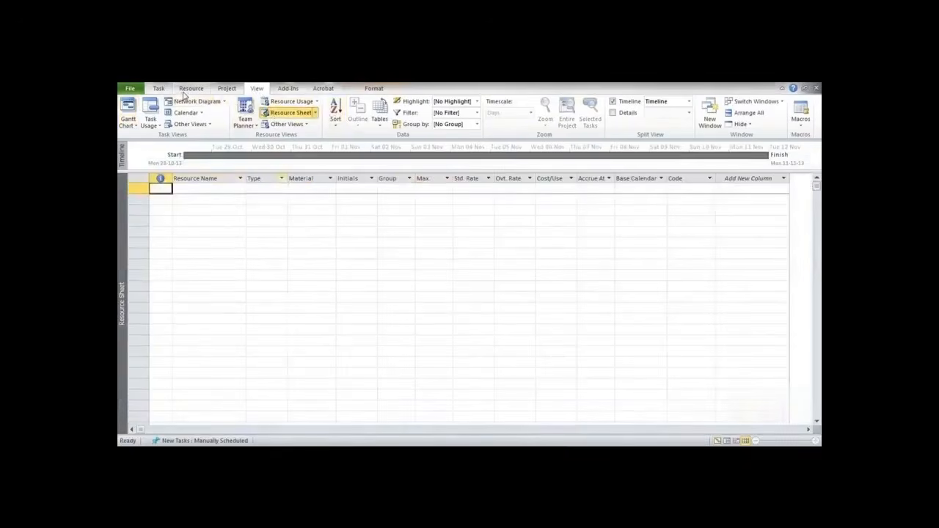
Share resources so that Project1.mpp uses those from ResourcePool.mpp.
left_click(188, 88)
left_click(192, 123)
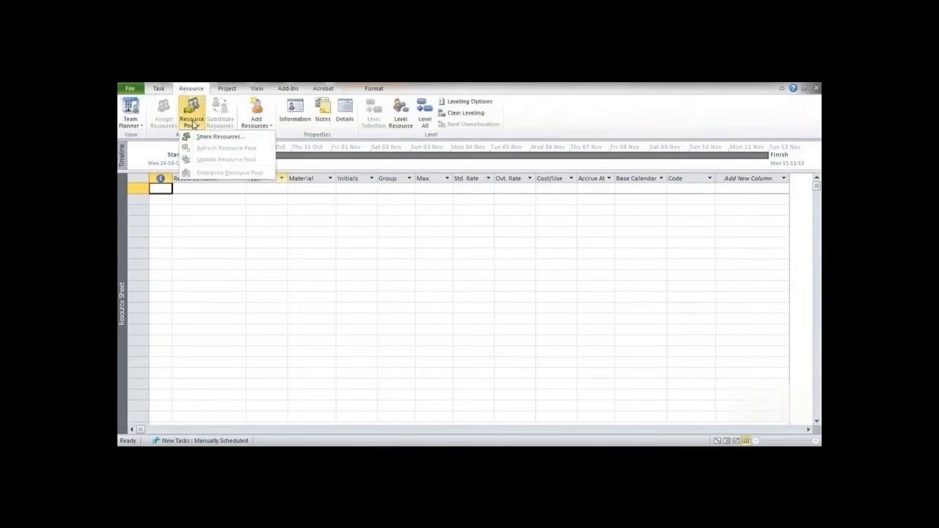
left_click(195, 136)
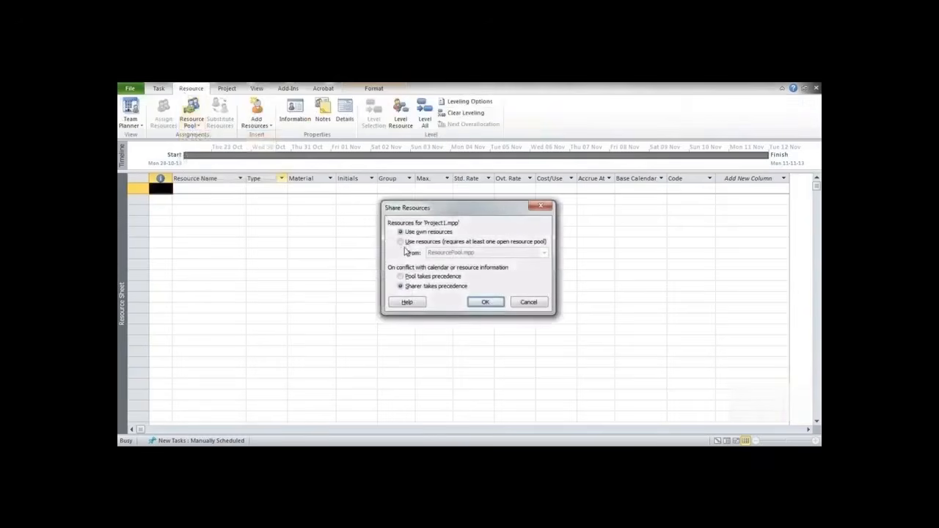
left_click(405, 245)
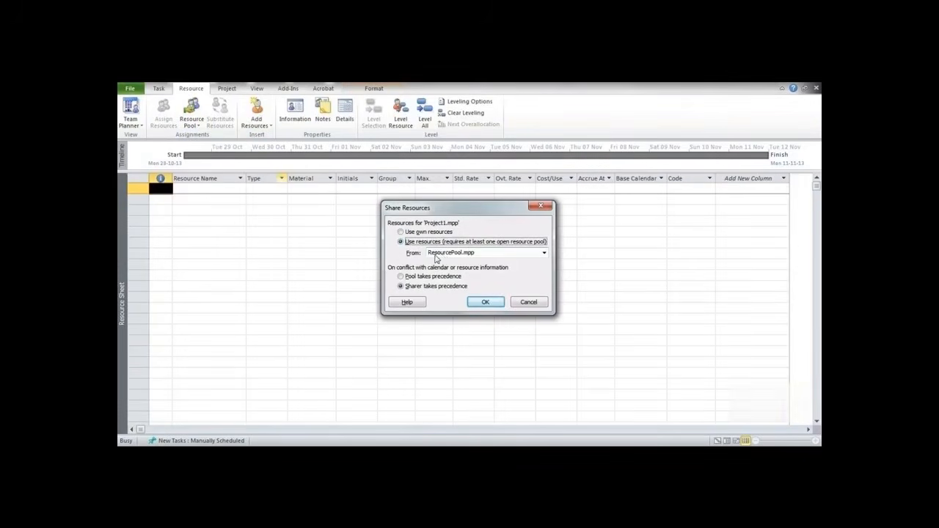
mouse_move(473, 437)
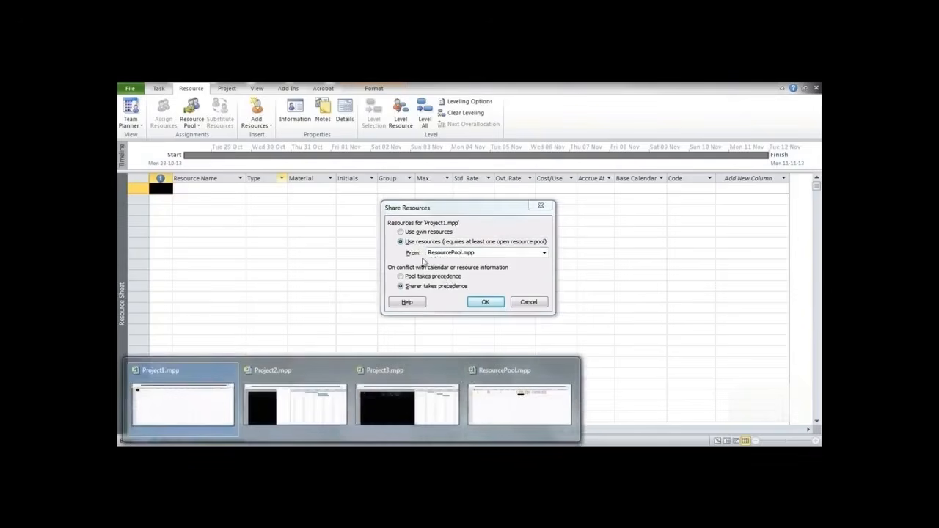
left_click(495, 305)
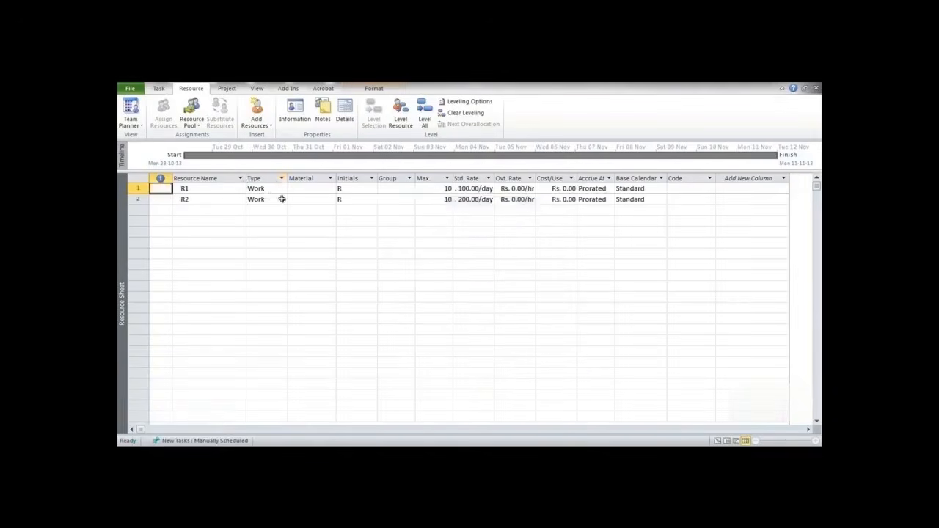
Display Project1.mpp's Gantt Chart and widen the task table to show the Resource Names column.
left_click(158, 89)
left_click(128, 122)
left_click(129, 110)
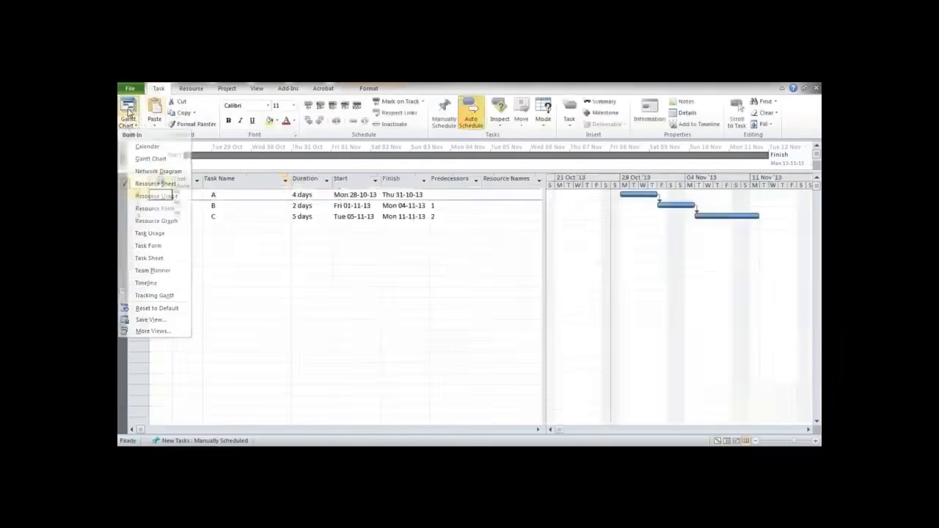
left_click_drag(545, 214, 684, 220)
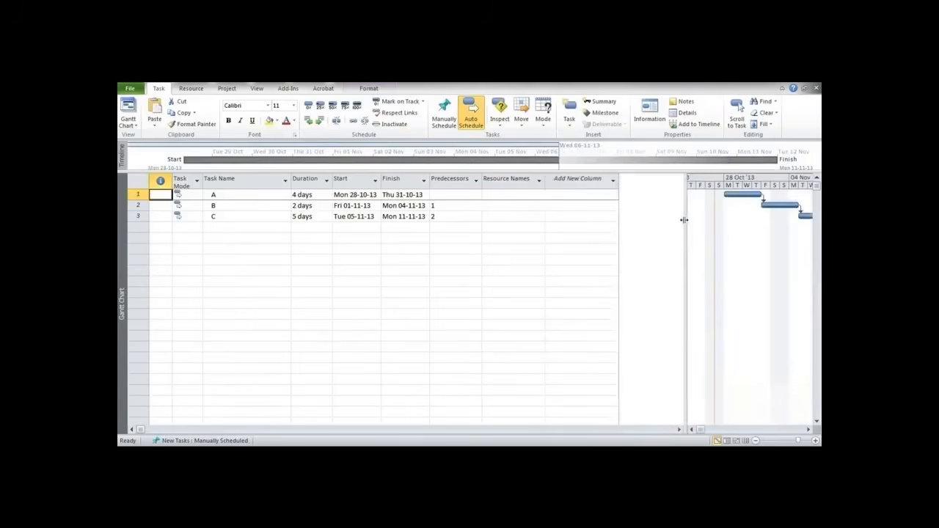
Assign 5 units of resource R1 to task A.
left_click(137, 195)
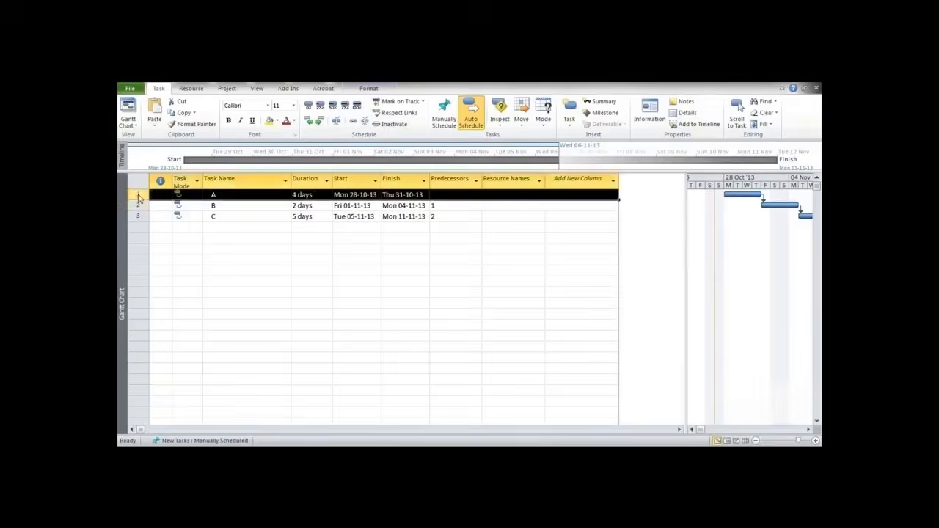
double_click(138, 197)
left_click(389, 178)
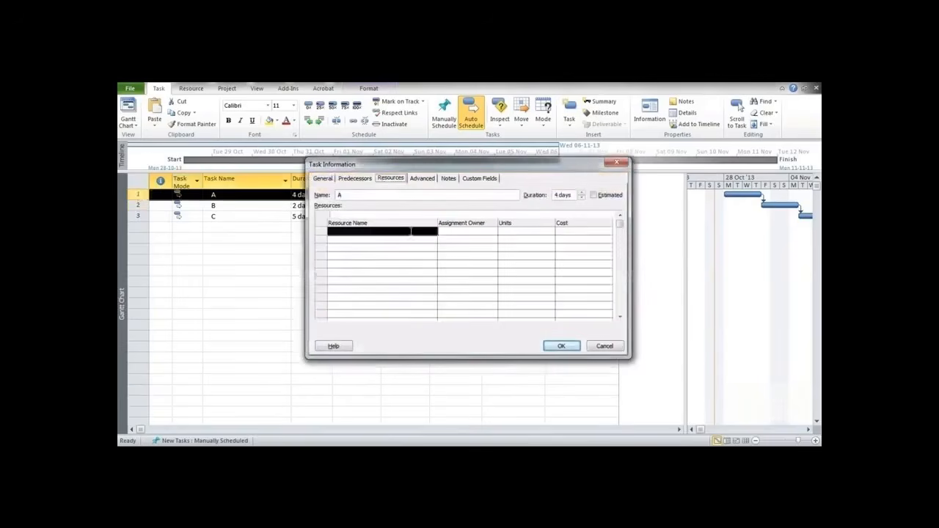
type("R1")
left_click(494, 242)
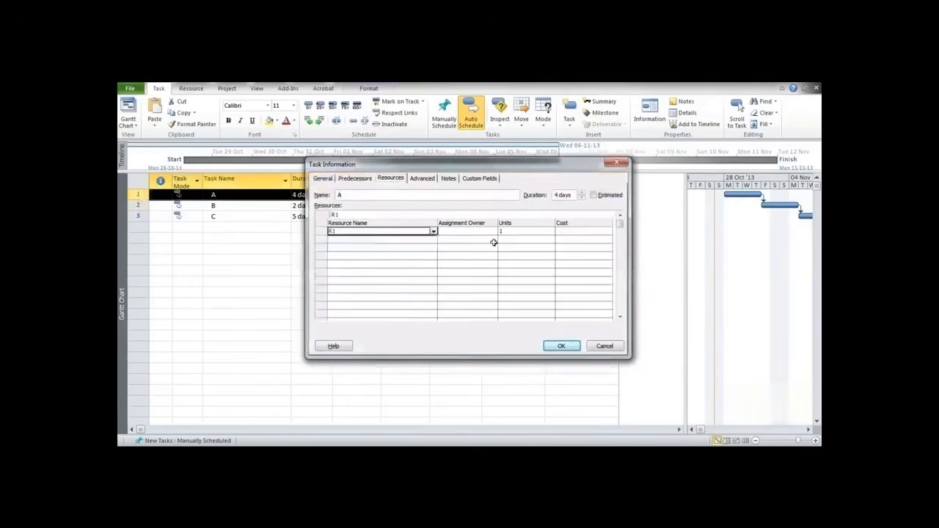
left_click(509, 232)
type("5")
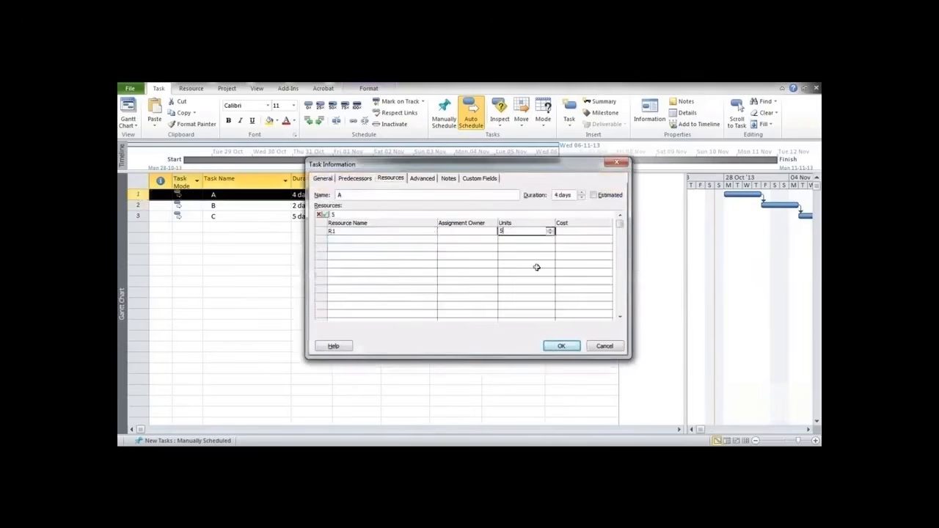
left_click(561, 345)
Assign 4 units of resource R2 to task B.
left_click(506, 210)
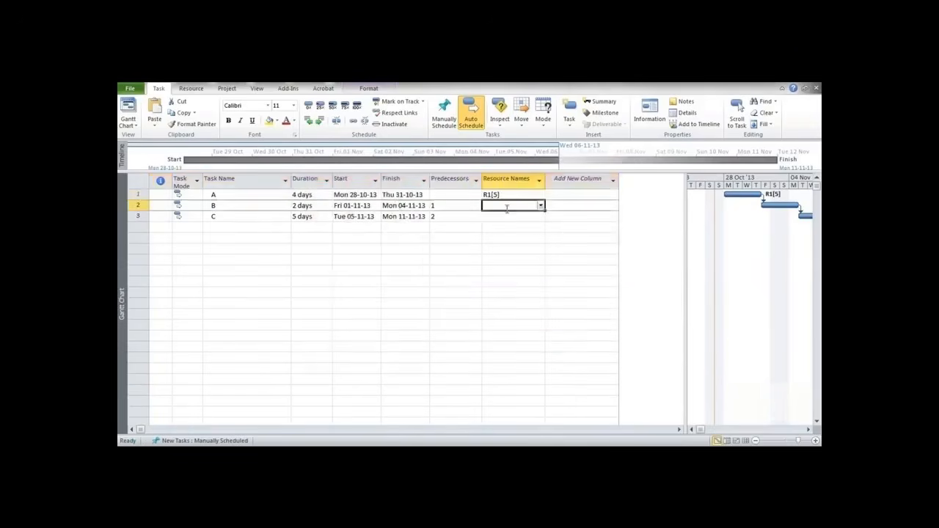
double_click(142, 205)
left_click(402, 233)
left_click(433, 233)
left_click(392, 247)
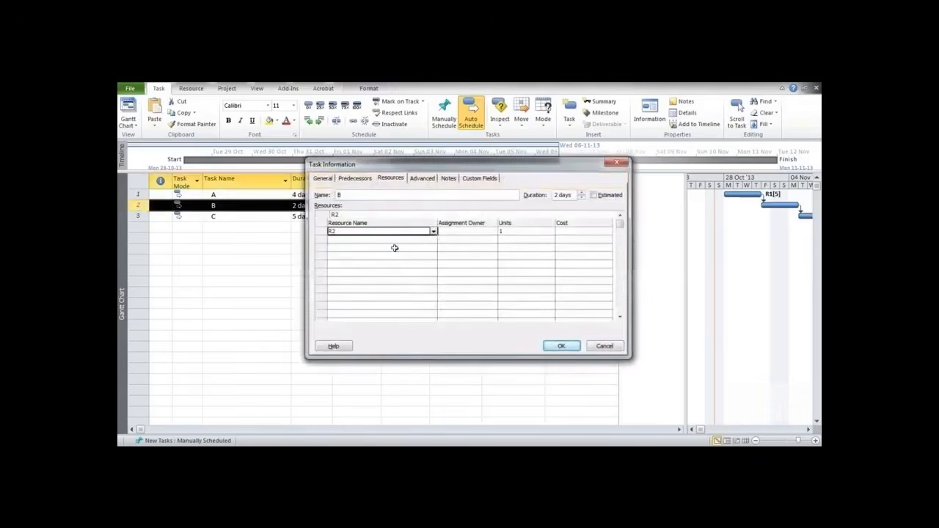
left_click(513, 233)
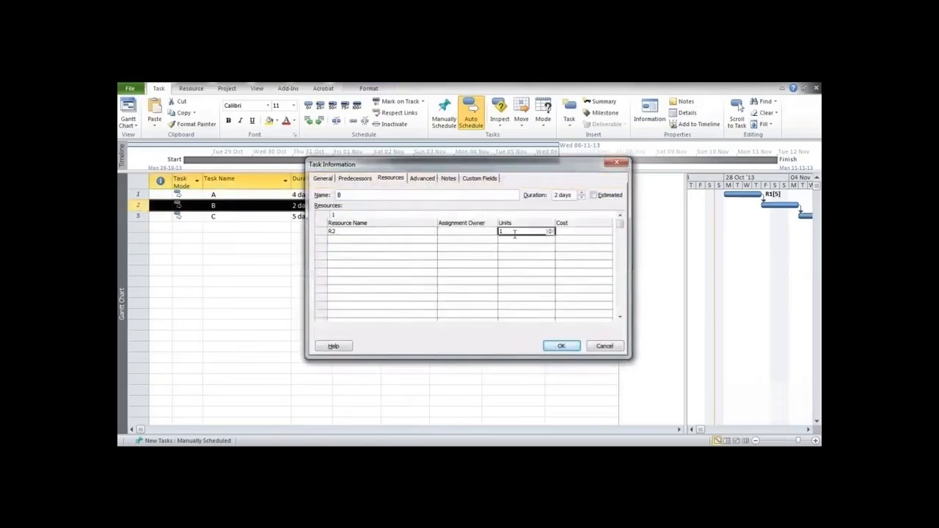
type("4")
left_click(562, 346)
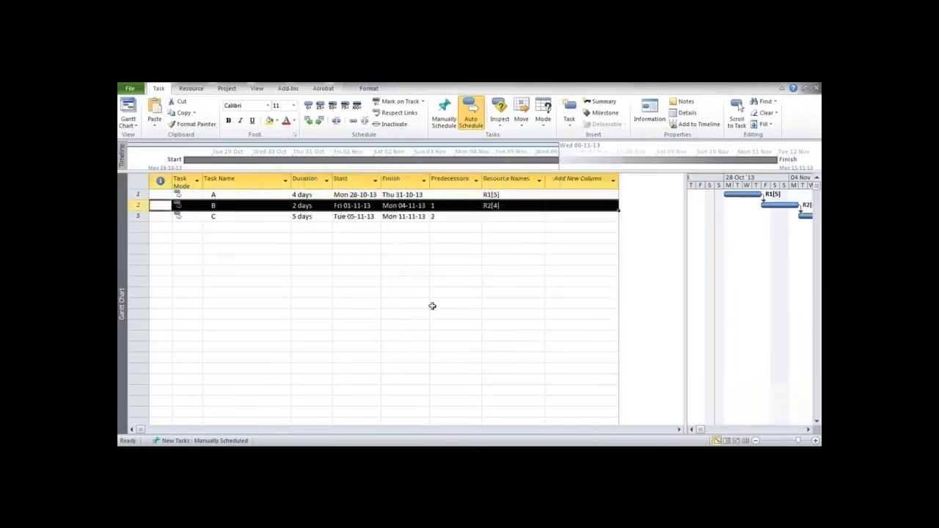
Assign 2 units of resource R1 and 2 units of resource R2 to task C.
double_click(139, 216)
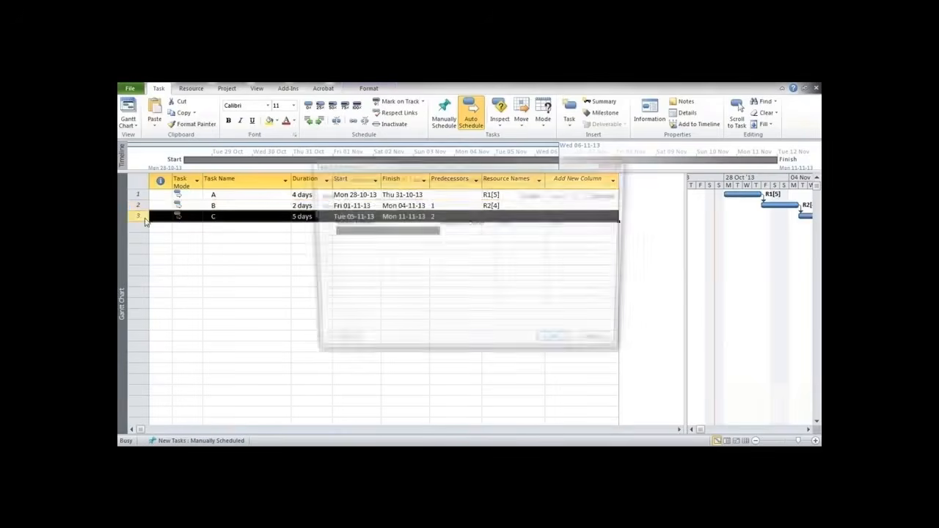
left_click(426, 233)
left_click(433, 232)
left_click(415, 241)
left_click(433, 240)
left_click(412, 259)
left_click(502, 240)
left_click(503, 231)
type("2")
left_click(506, 240)
type("2")
left_click(561, 346)
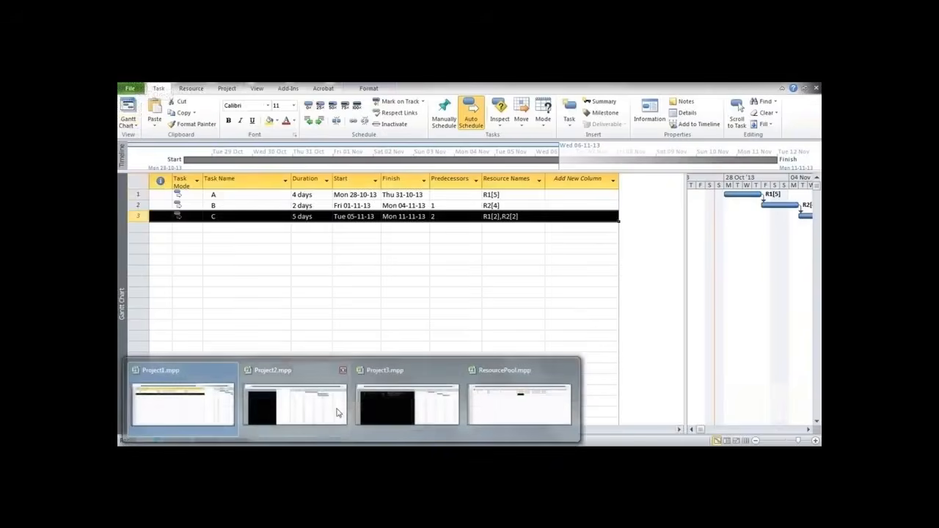
Switch to Project2.mpp and share resources so that it uses those from ResourcePool.mpp.
left_click(335, 413)
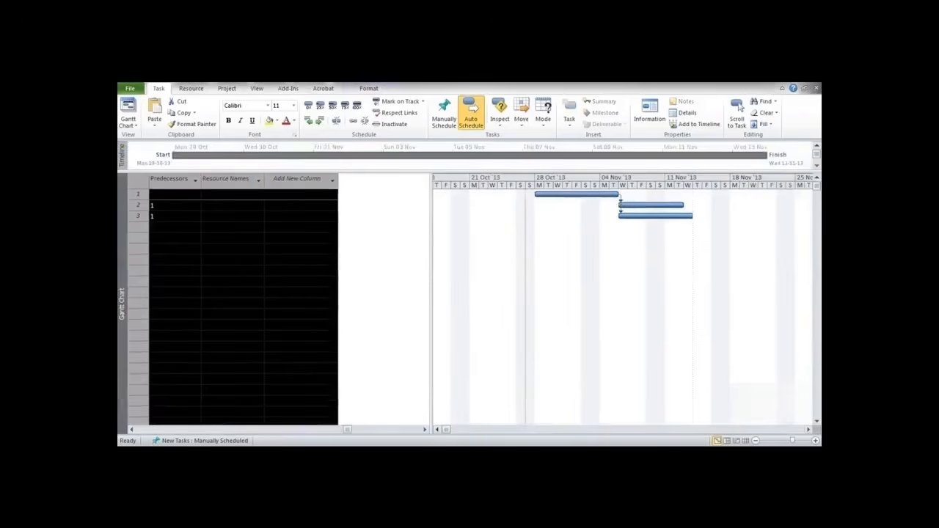
left_click(131, 430)
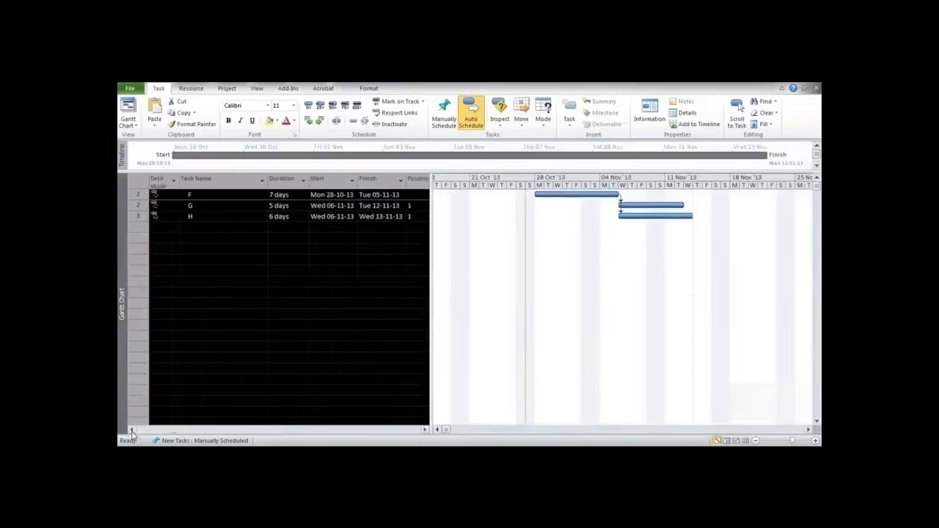
left_click_drag(428, 321, 615, 320)
left_click(191, 88)
left_click(199, 124)
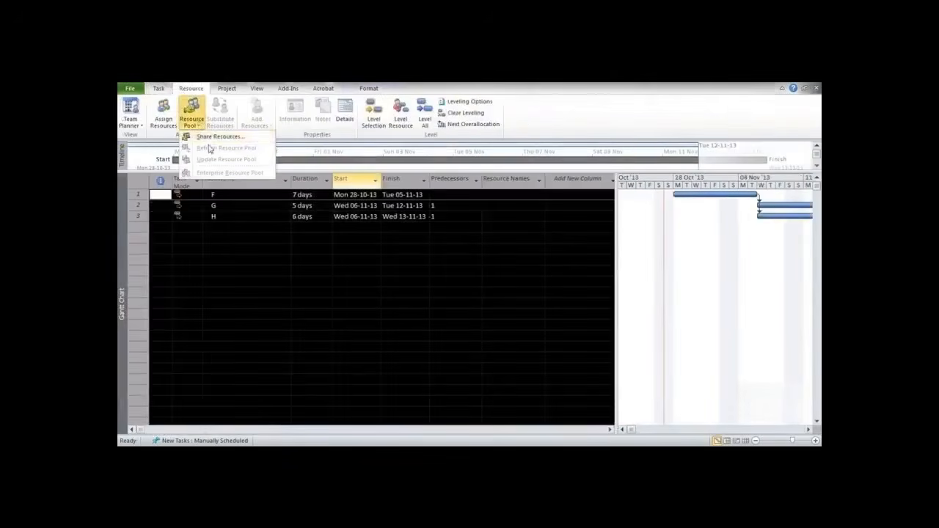
left_click(234, 136)
left_click(409, 245)
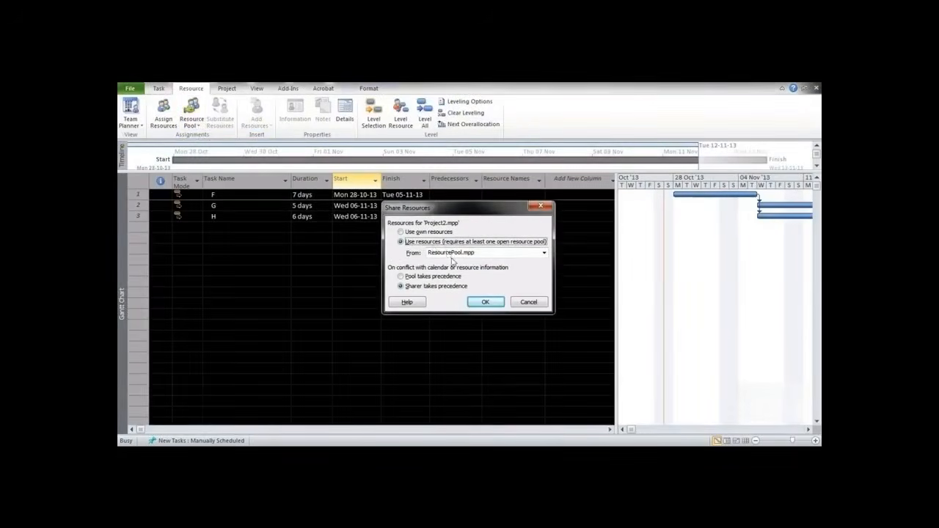
left_click(485, 302)
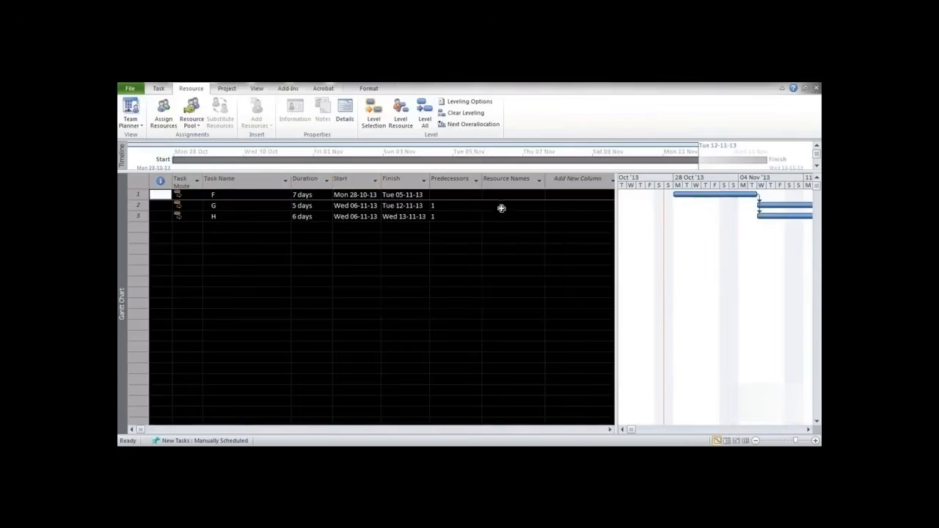
Assign 5 units of resource R2 to task F in Project2.mpp.
left_click(139, 196)
double_click(141, 199)
left_click(411, 233)
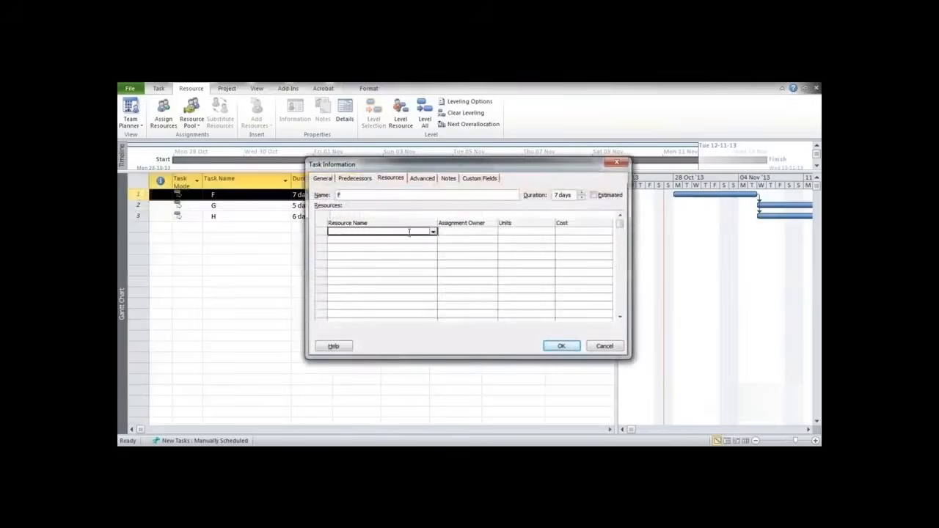
left_click(433, 232)
left_click(383, 251)
left_click(510, 237)
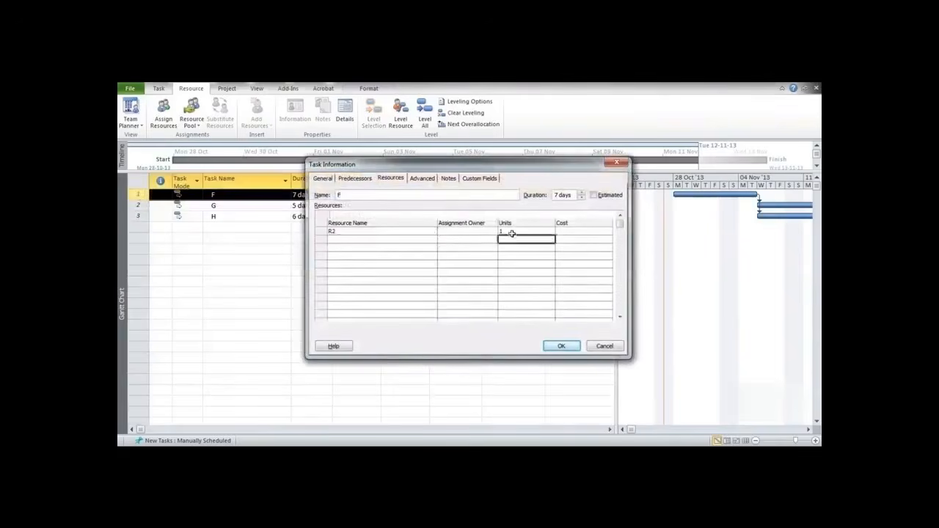
type("5")
left_click(549, 345)
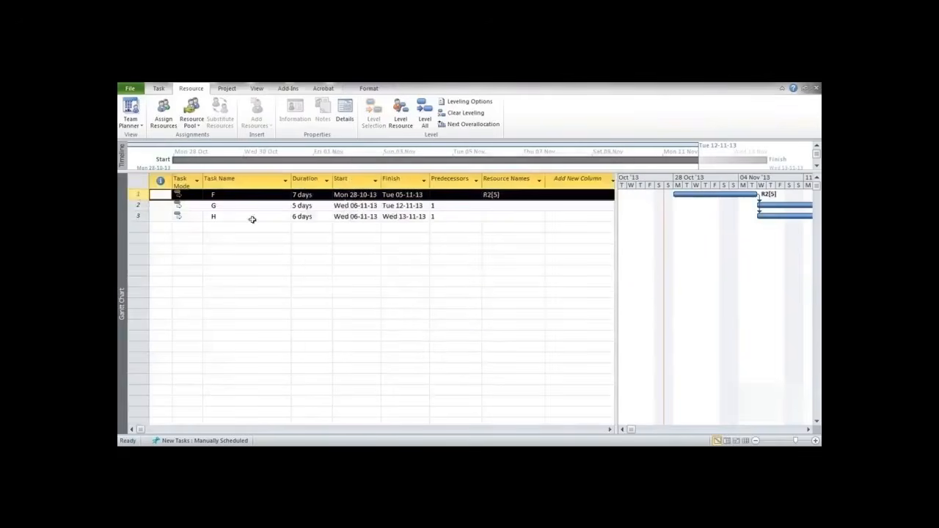
Assign 1 unit of resource R1 to task G in Project2.mpp.
double_click(144, 207)
left_click(400, 232)
left_click(433, 232)
left_click(378, 240)
left_click(506, 232)
type("1")
left_click(561, 346)
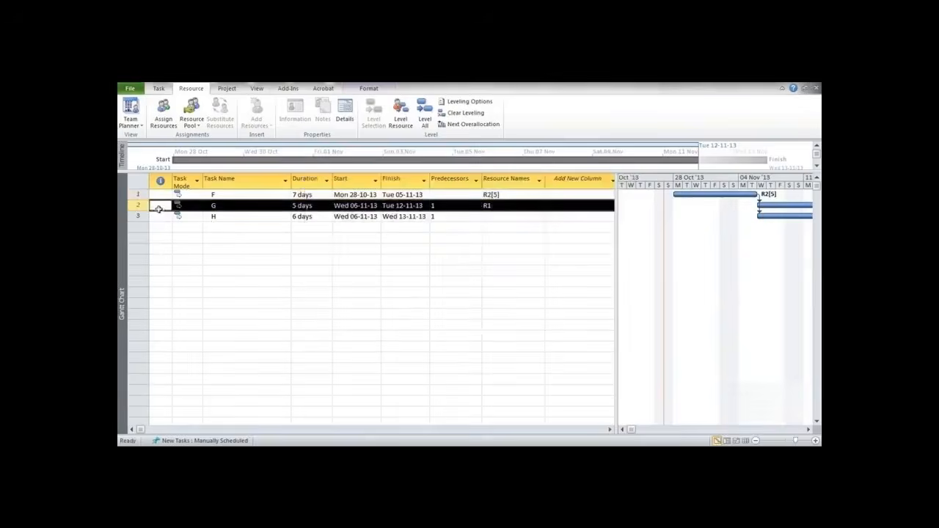
Assign 8 units of resource R2 to task H in Project2.mpp.
double_click(141, 215)
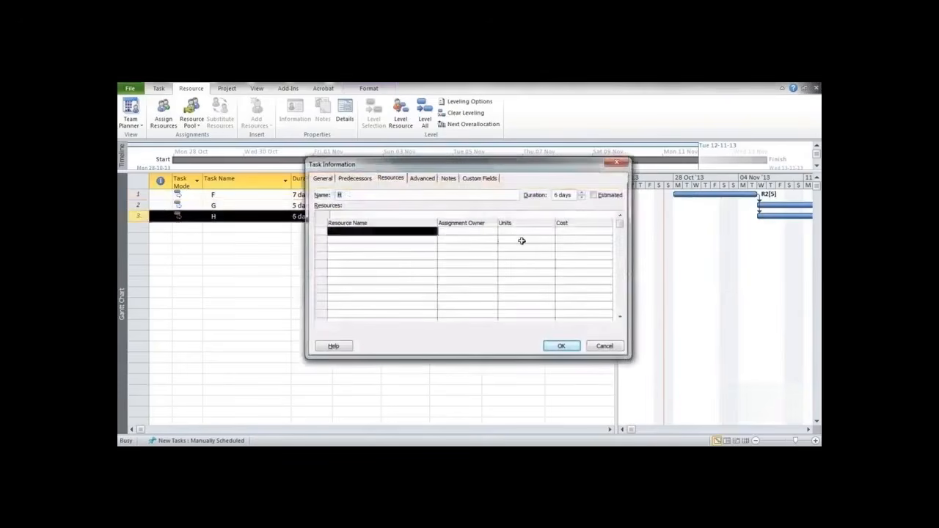
left_click(426, 232)
left_click(432, 231)
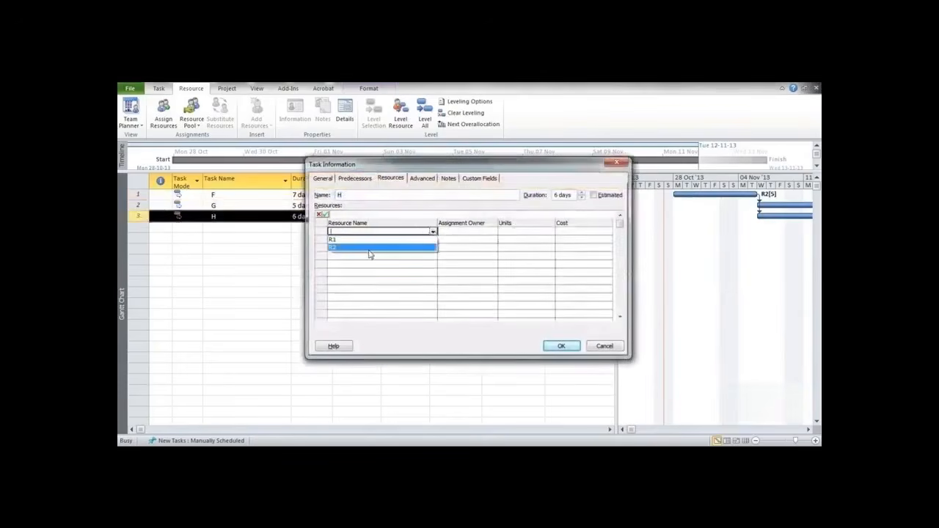
left_click(369, 247)
left_click(512, 232)
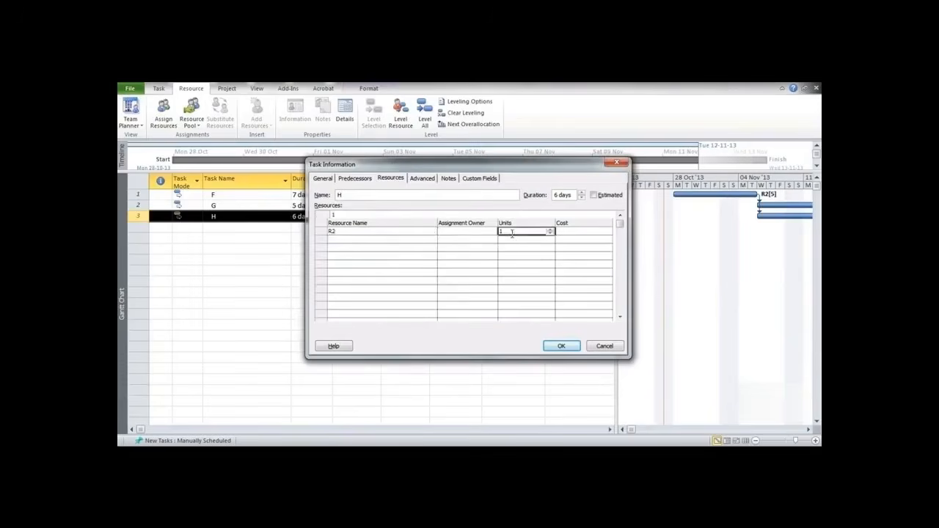
type("8")
left_click(558, 347)
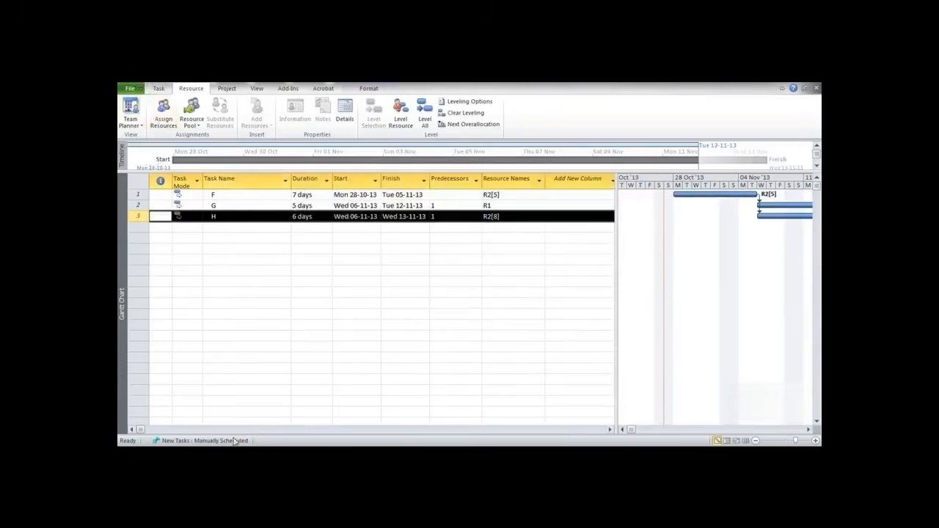
Switch to Project3.mpp and share resources so that it uses those from ResourcePool.mpp.
left_click(358, 424)
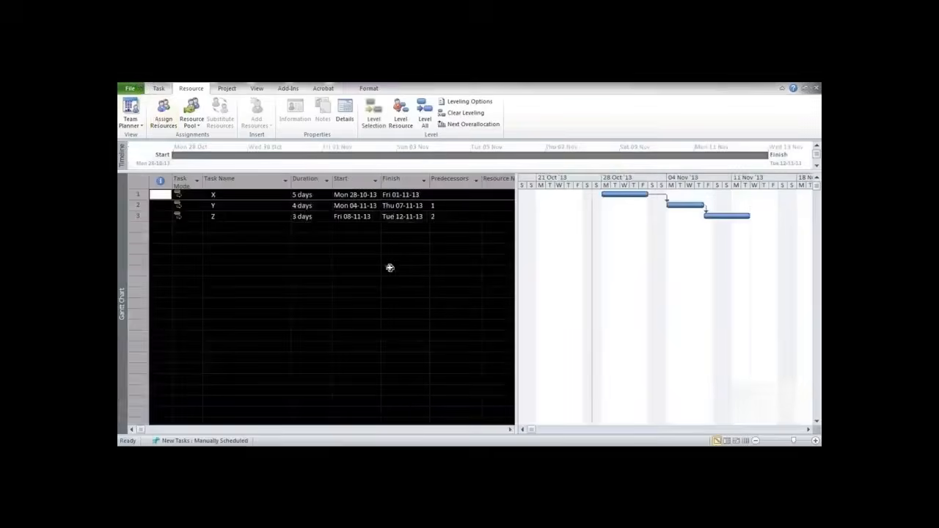
left_click(428, 229)
left_click(191, 117)
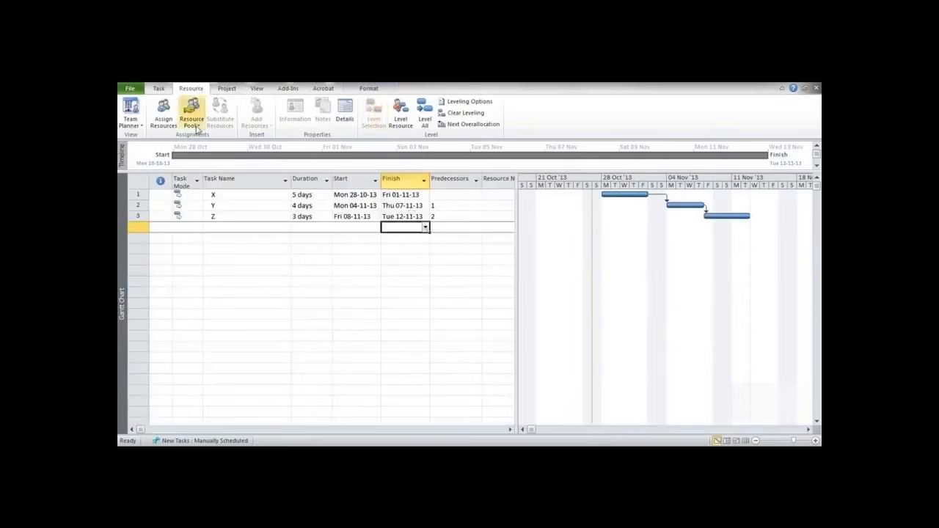
left_click(202, 138)
left_click(432, 243)
left_click(481, 302)
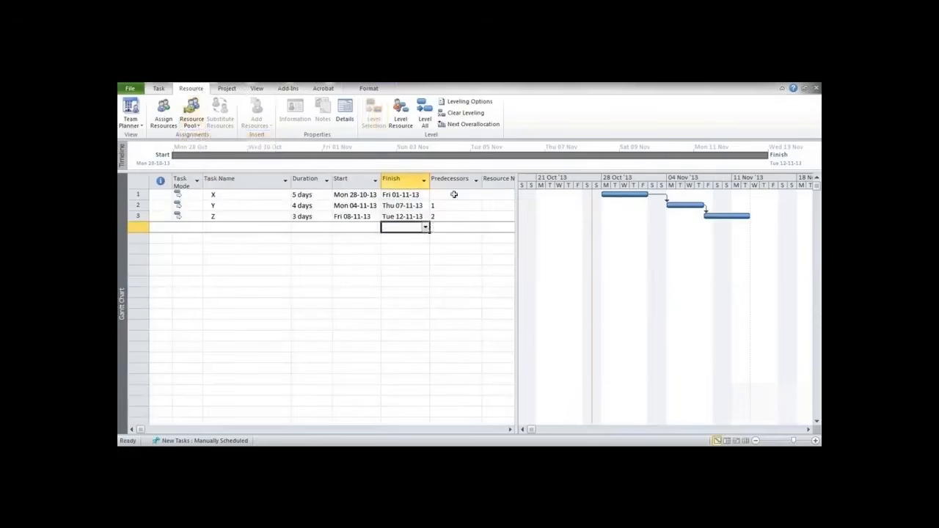
Widen Project3.mpp's task table to show Resource Names and assign 5 units of resource R2 to task X.
left_click_drag(516, 206, 618, 205)
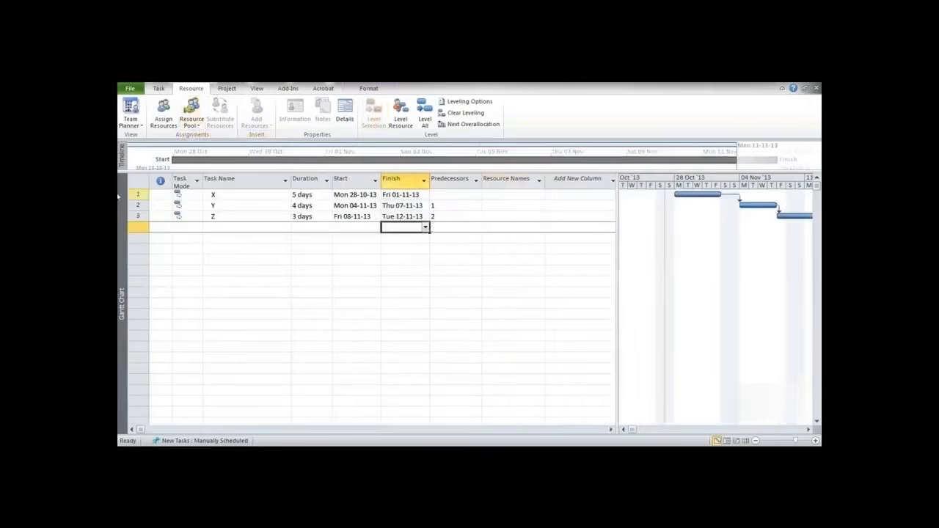
double_click(137, 195)
left_click(418, 232)
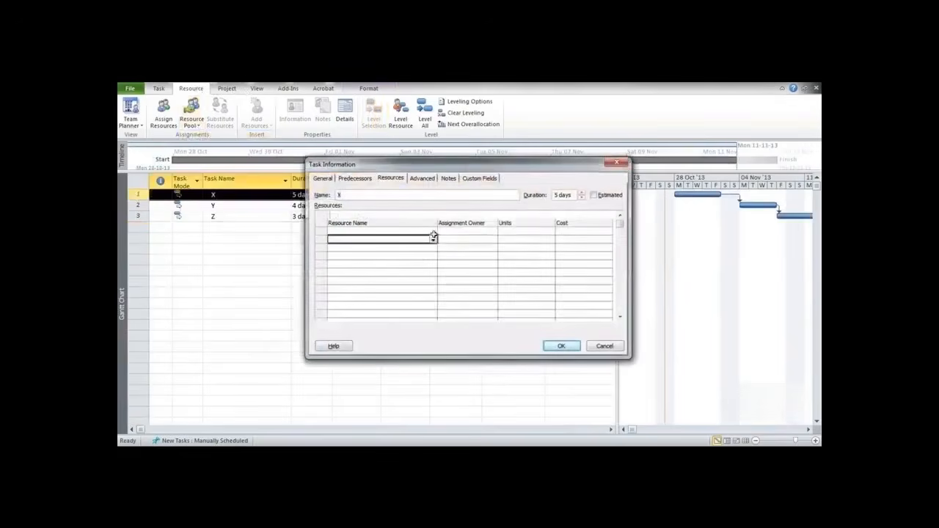
left_click(434, 232)
left_click(391, 245)
left_click(506, 238)
left_click(509, 232)
type("5")
left_click(561, 346)
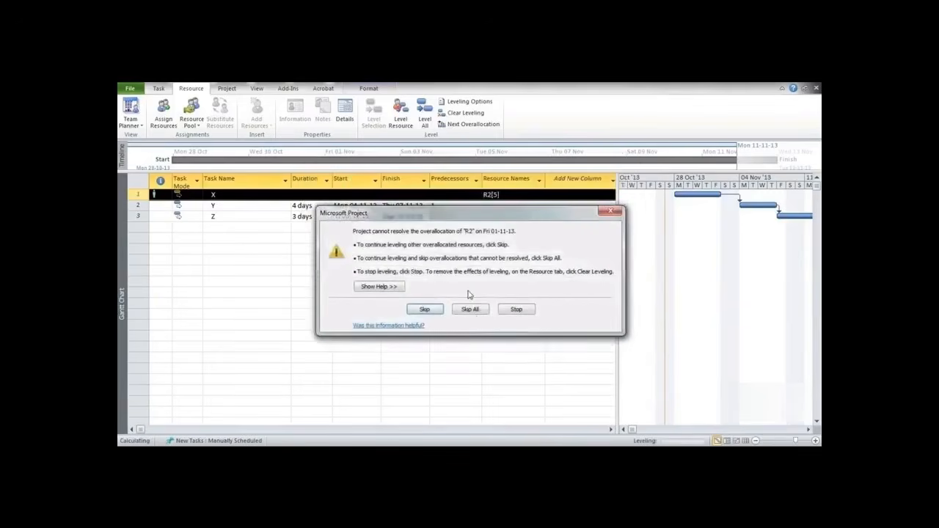
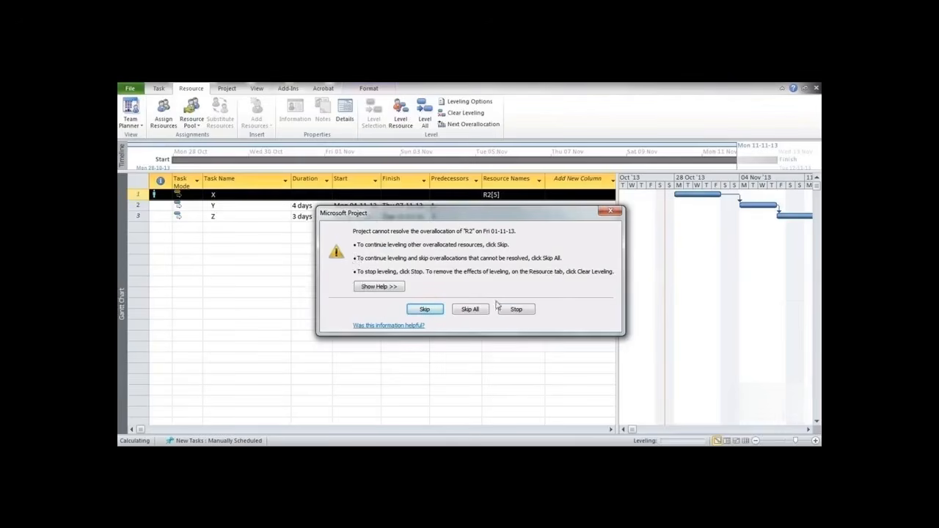
left_click(610, 213)
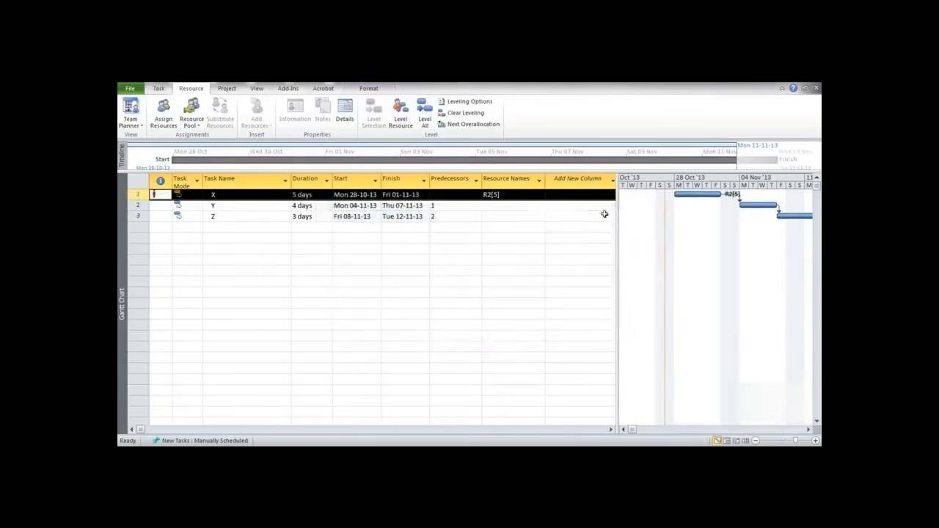
Assign 2 units of resource R1 to task Y in Project3.mpp and dismiss the overallocation warning.
double_click(138, 205)
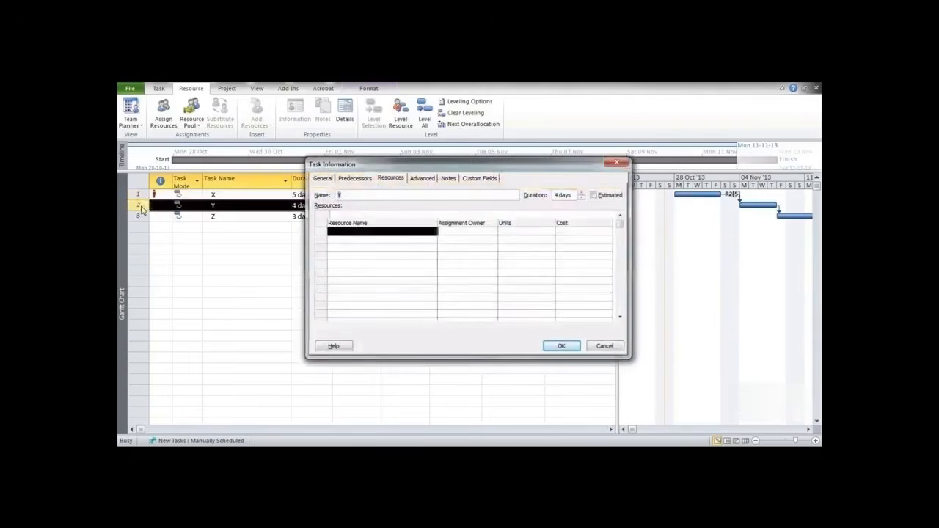
left_click(390, 232)
left_click(433, 232)
left_click(398, 244)
left_click(502, 232)
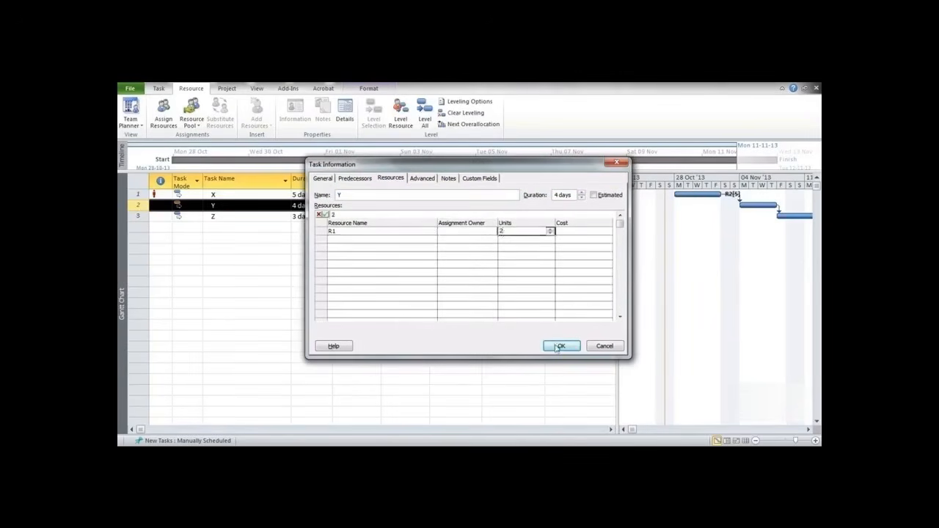
left_click(561, 346)
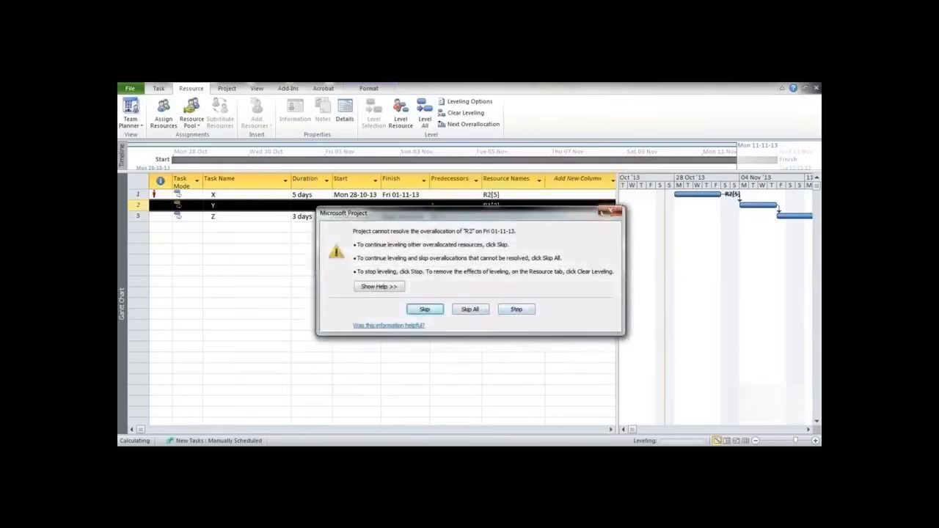
left_click(609, 213)
Assign 1 unit of resource R2 to task Z in Project3.mpp and dismiss the overallocation warnings.
left_click(143, 216)
double_click(143, 216)
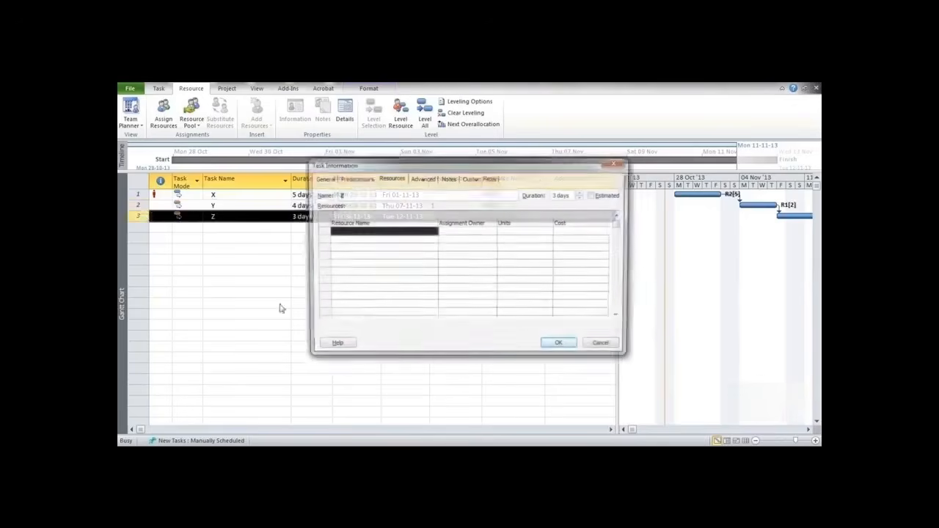
left_click(409, 232)
left_click(432, 232)
left_click(408, 247)
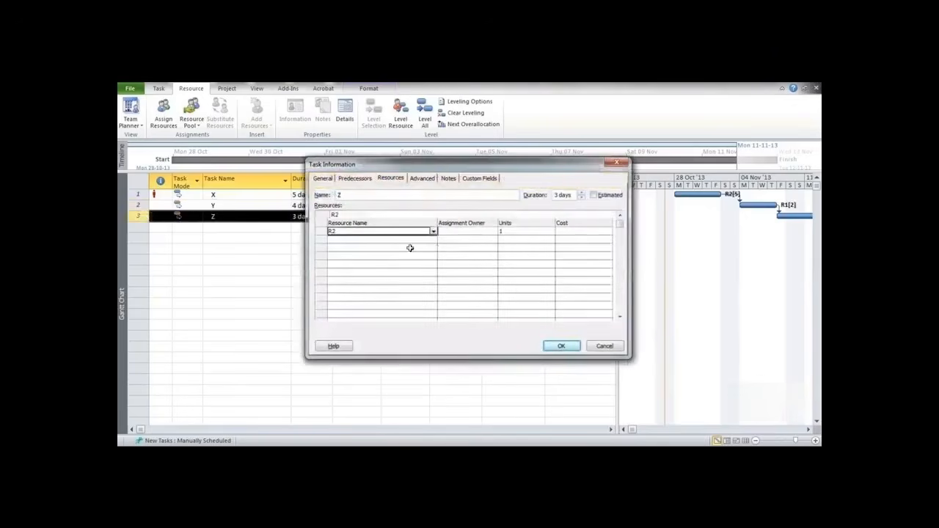
left_click(556, 346)
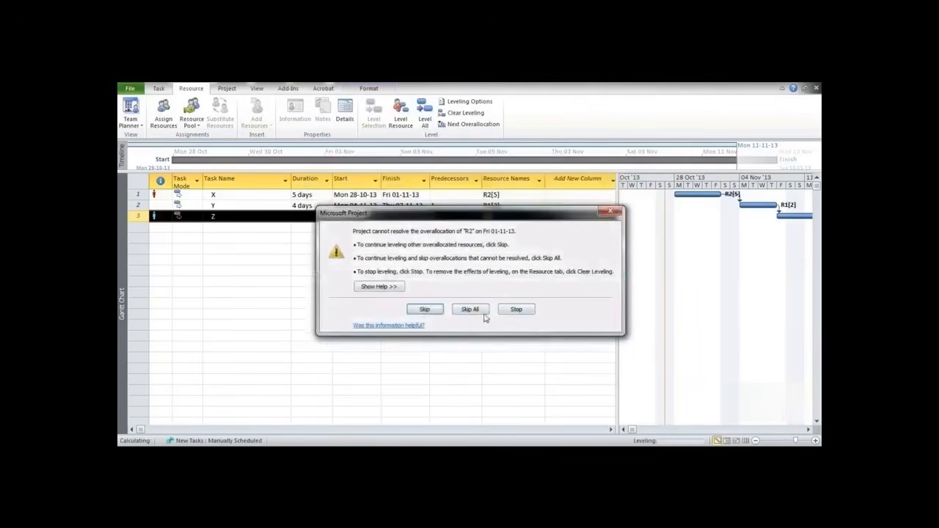
left_click(612, 214)
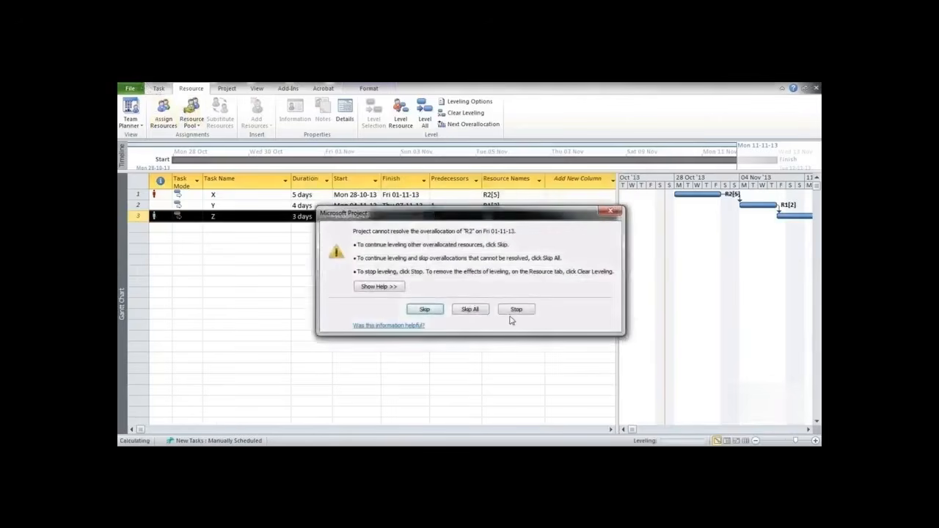
left_click(512, 310)
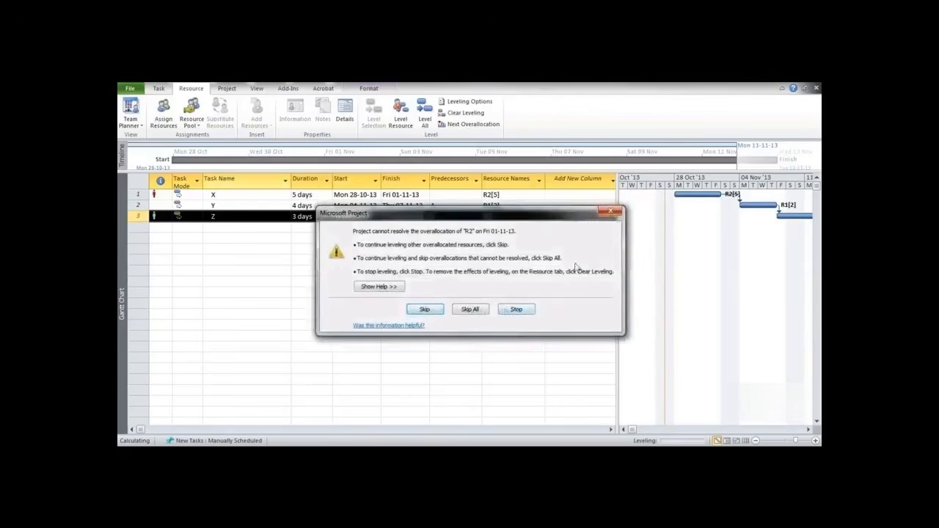
left_click(605, 212)
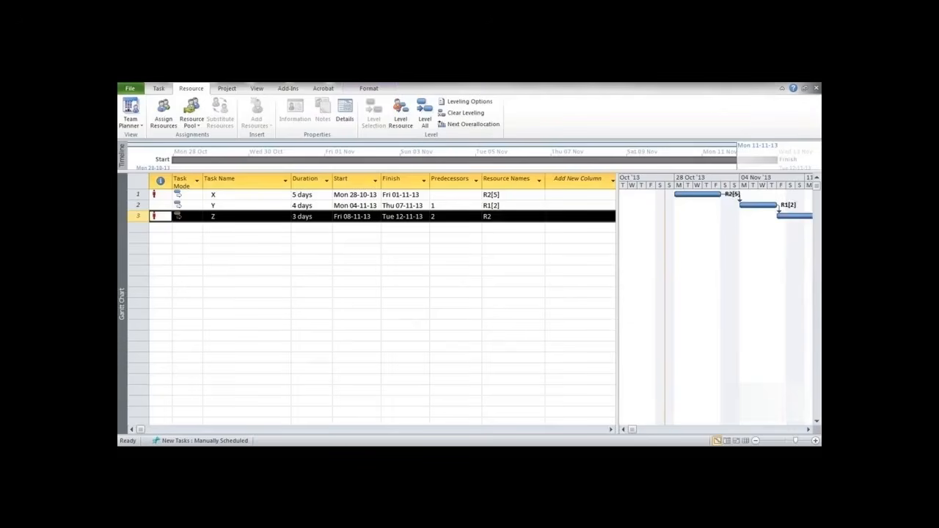
Create a new blank project and save it as MultipleWorks in the MyWorks folder on the Desktop.
key("ctrl+n")
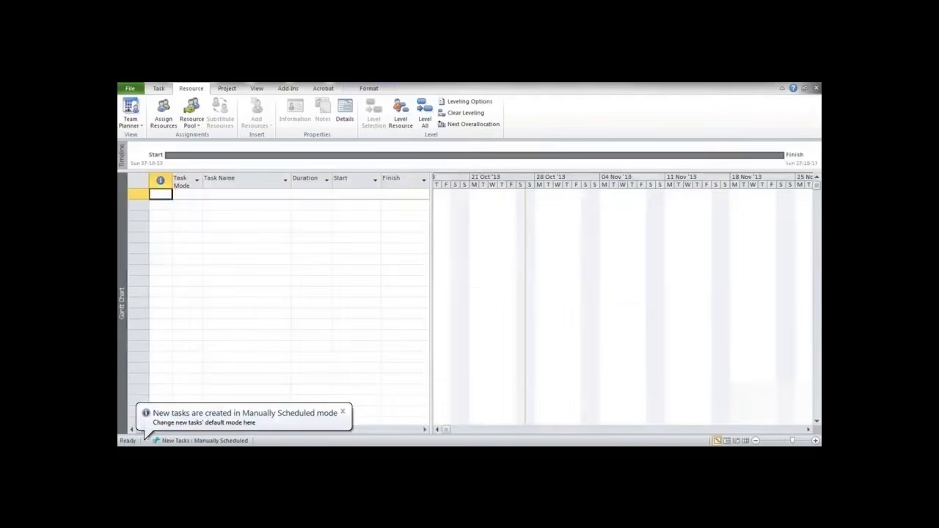
key("ctrl+s")
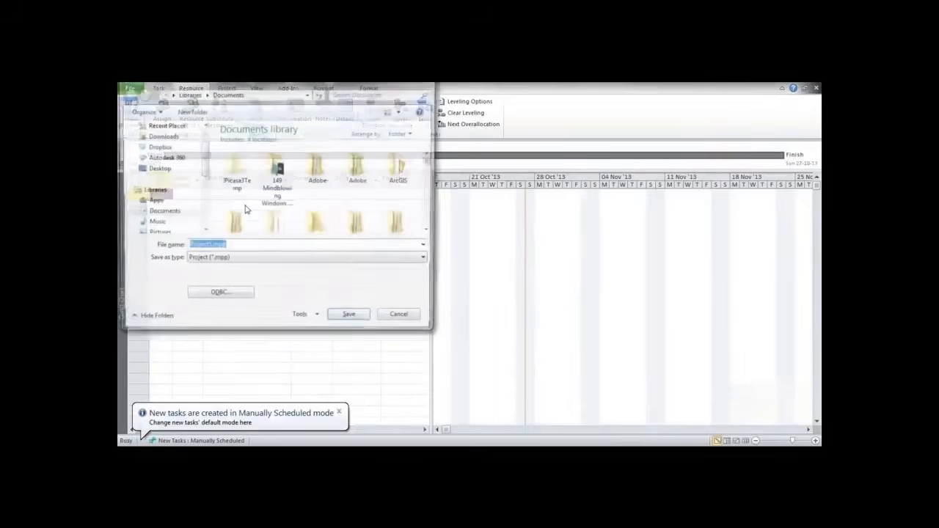
left_click(155, 169)
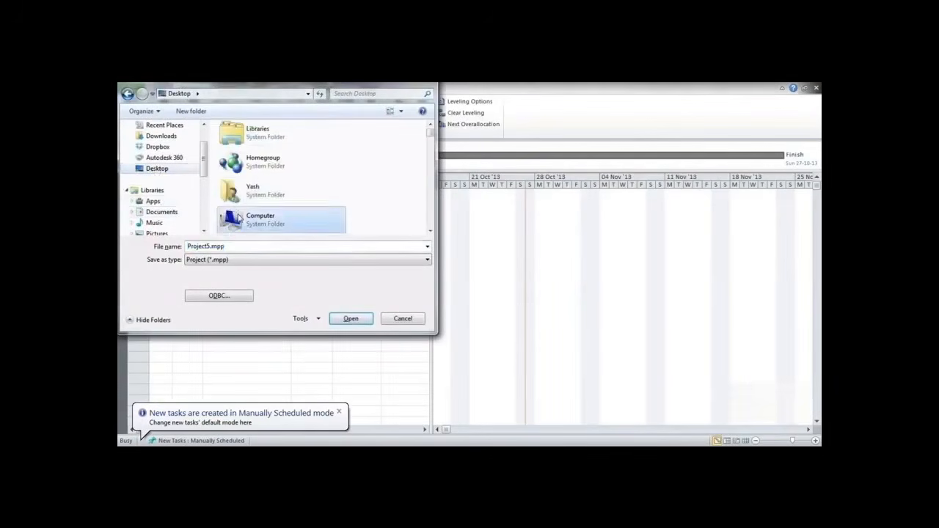
scroll(257, 198, "down", 5)
double_click(258, 218)
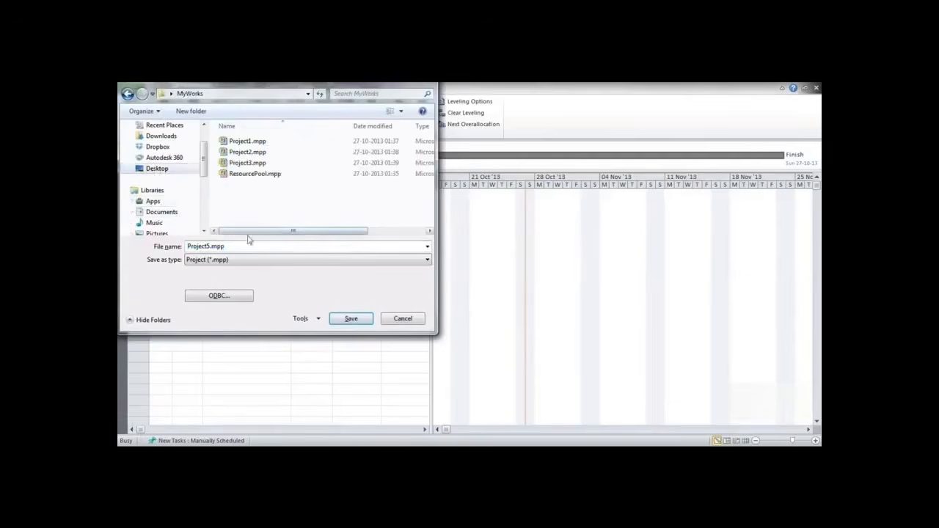
type("MultipleWorks")
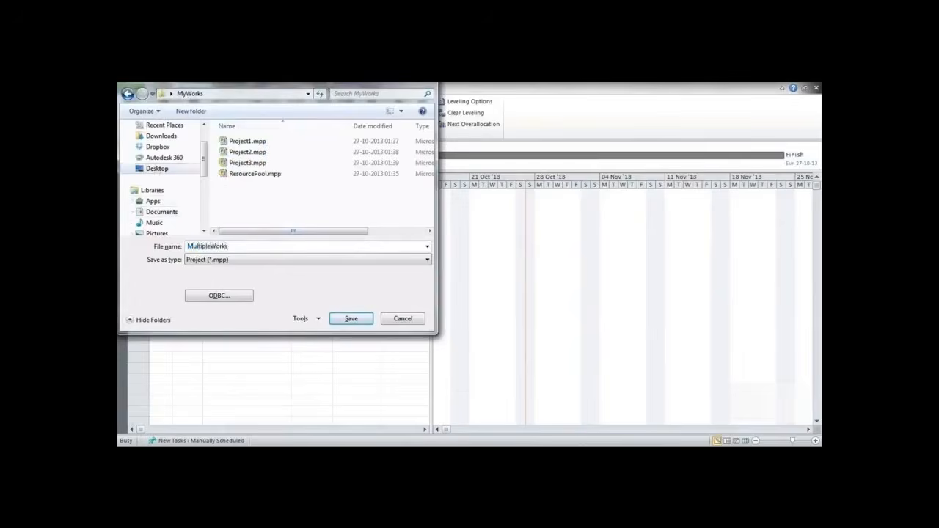
key("Return")
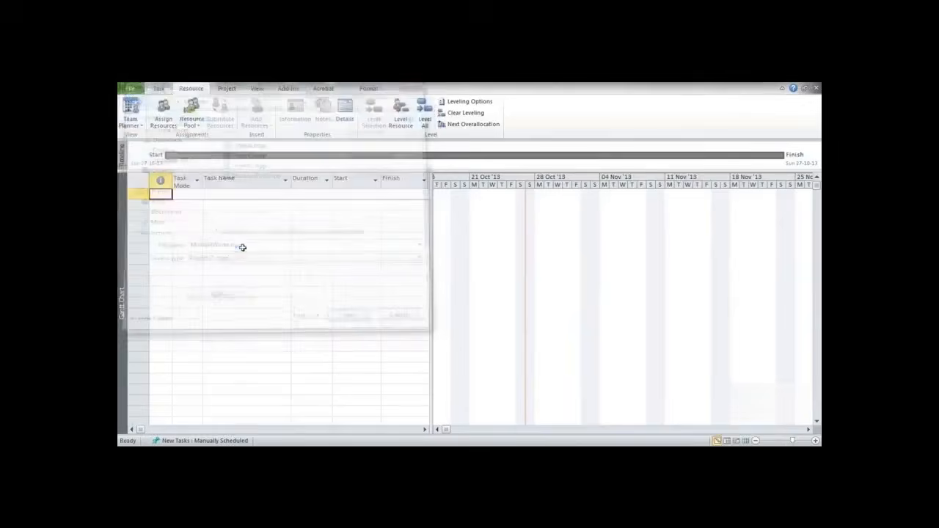
Widen the task table to show Resource Names, insert Project1.mpp as a linked subproject in the first row and expand it.
left_click_drag(431, 250, 579, 251)
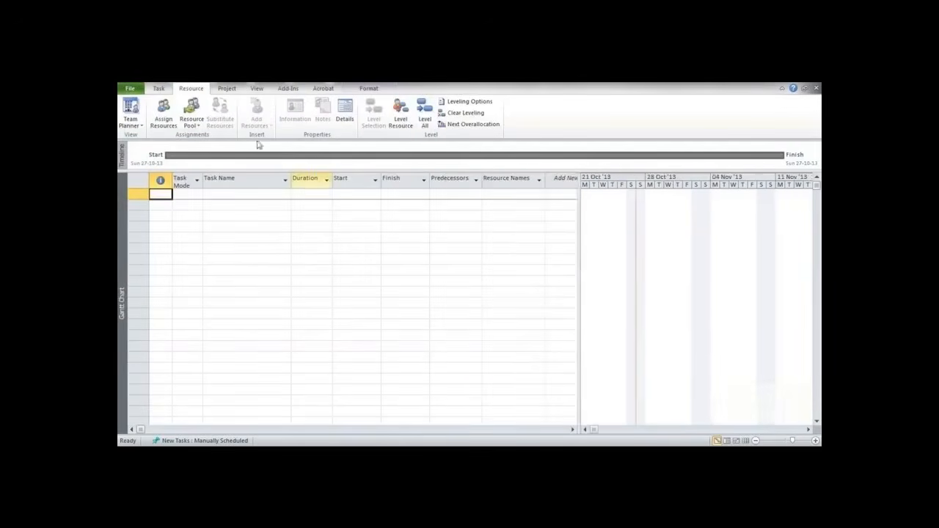
left_click(234, 90)
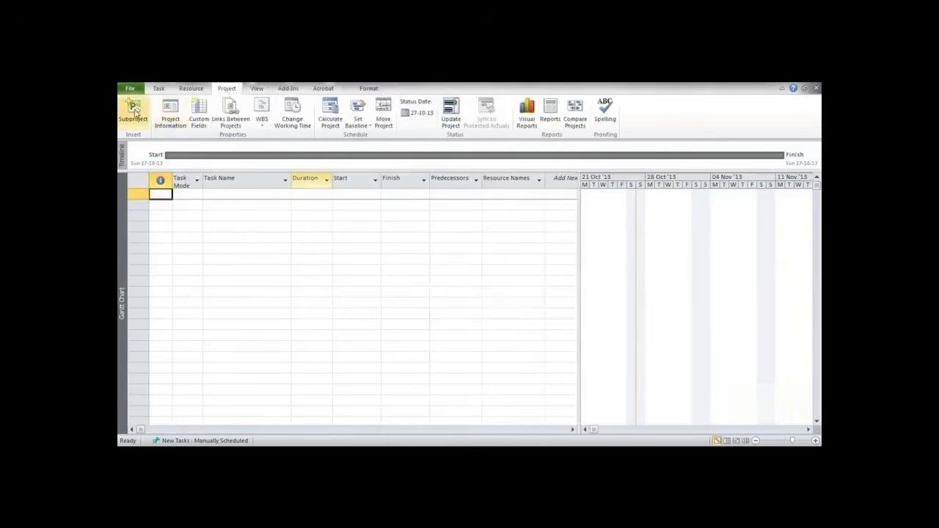
left_click(133, 110)
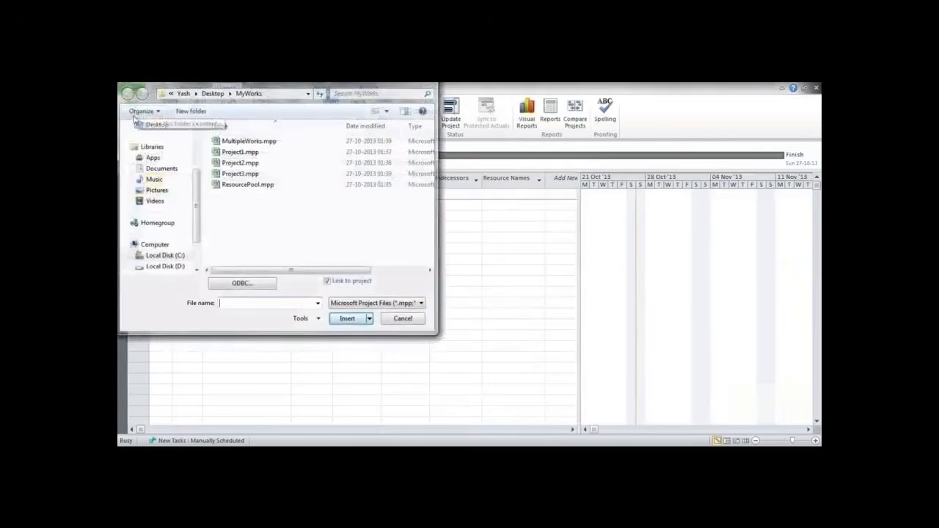
left_click(248, 154)
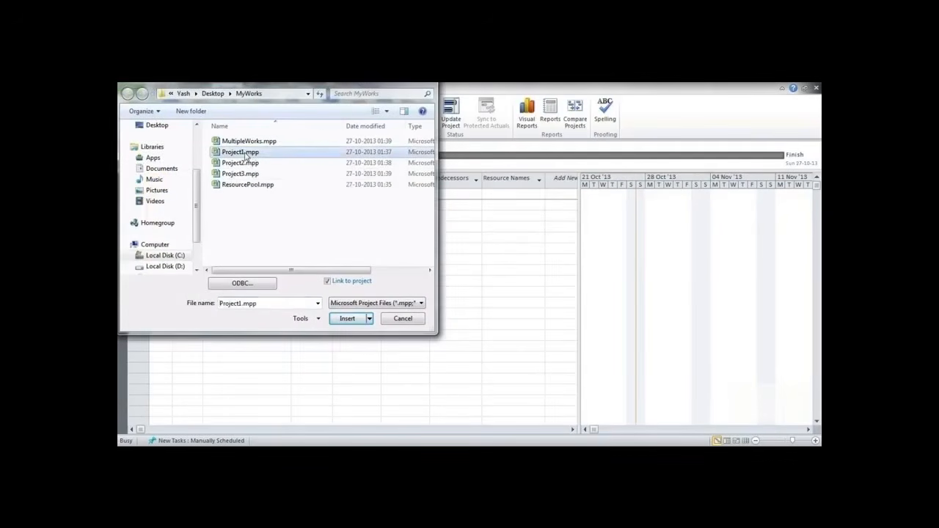
left_click(345, 320)
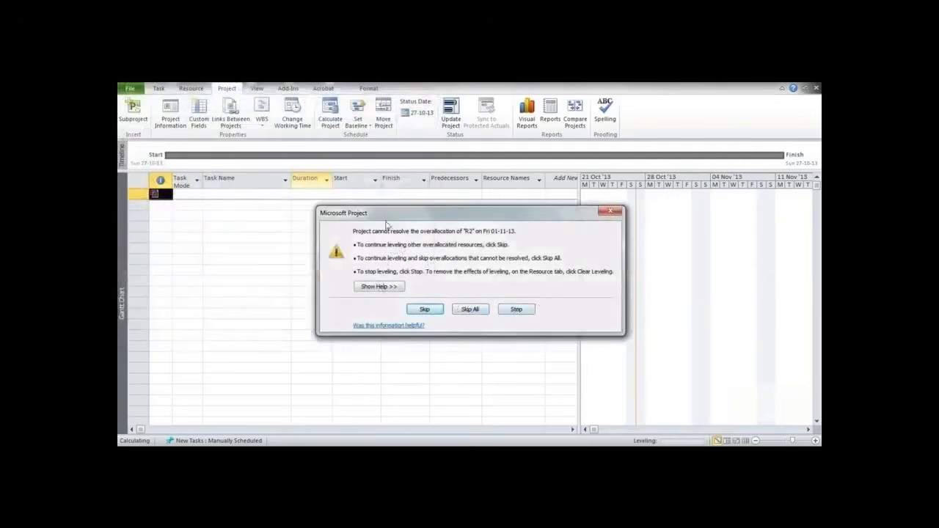
left_click(611, 212)
left_click(613, 213)
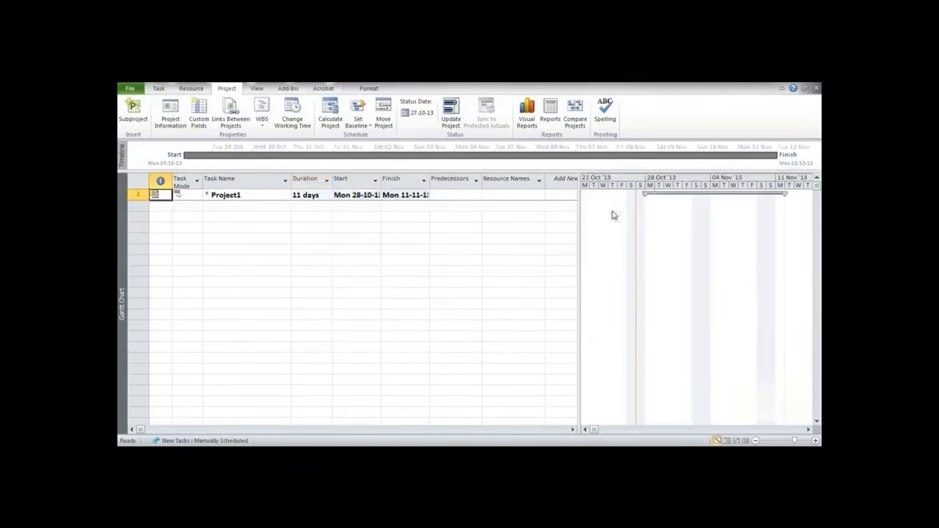
left_click(208, 196)
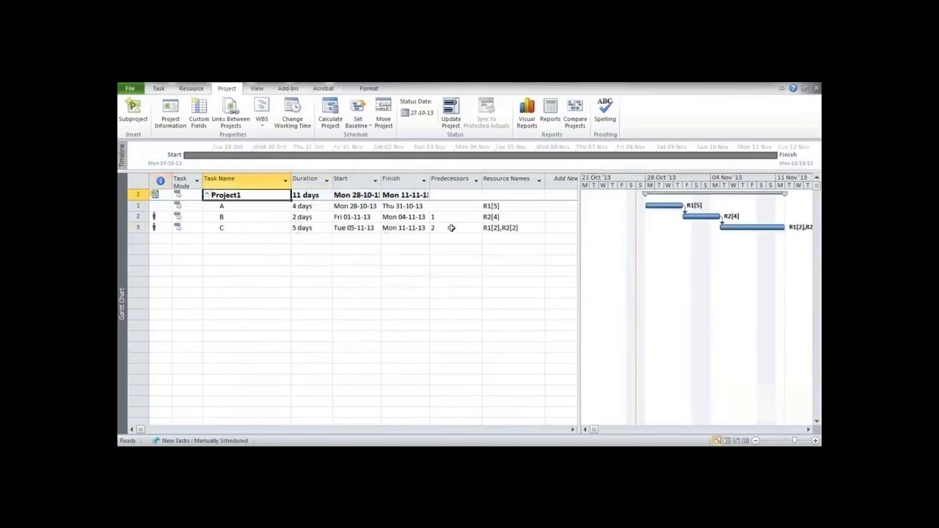
Insert Project2.mpp and Project3.mpp together as linked subprojects in the row below task C, dismissing the overallocation warning.
left_click(229, 239)
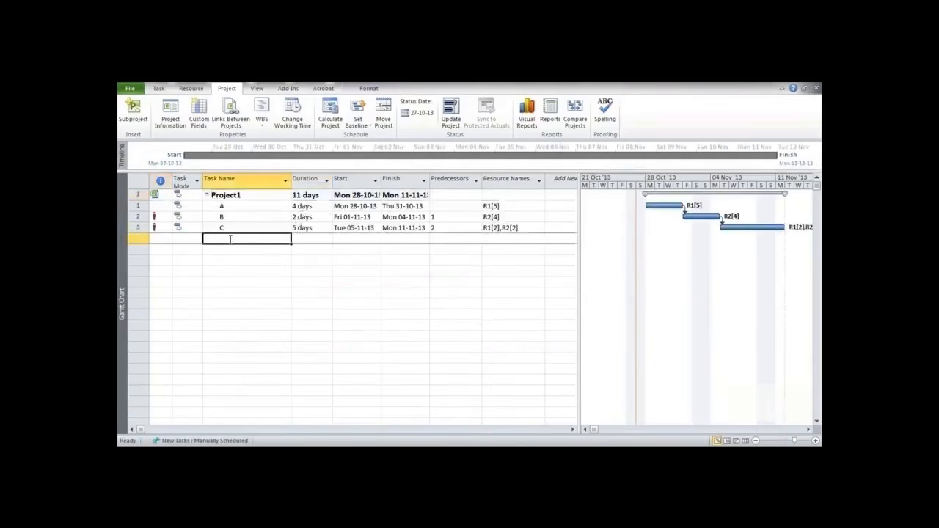
left_click(133, 109)
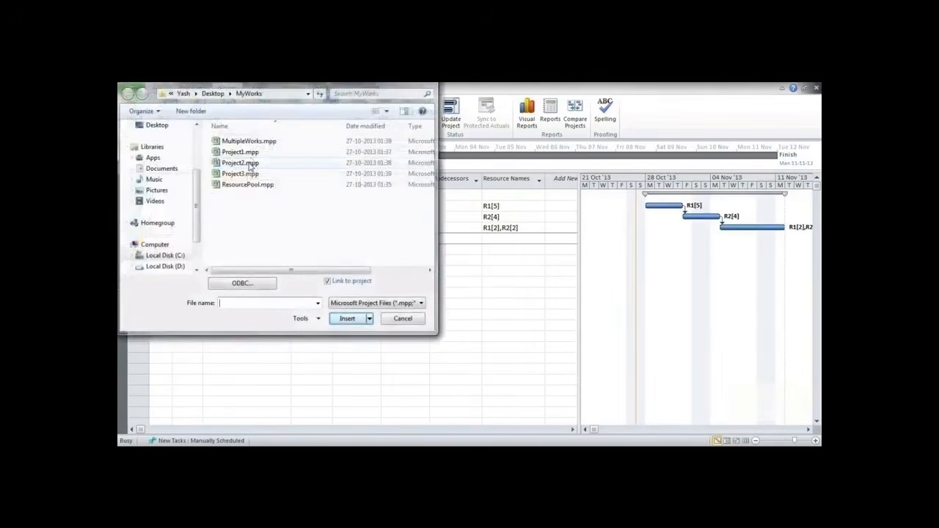
left_click(252, 162)
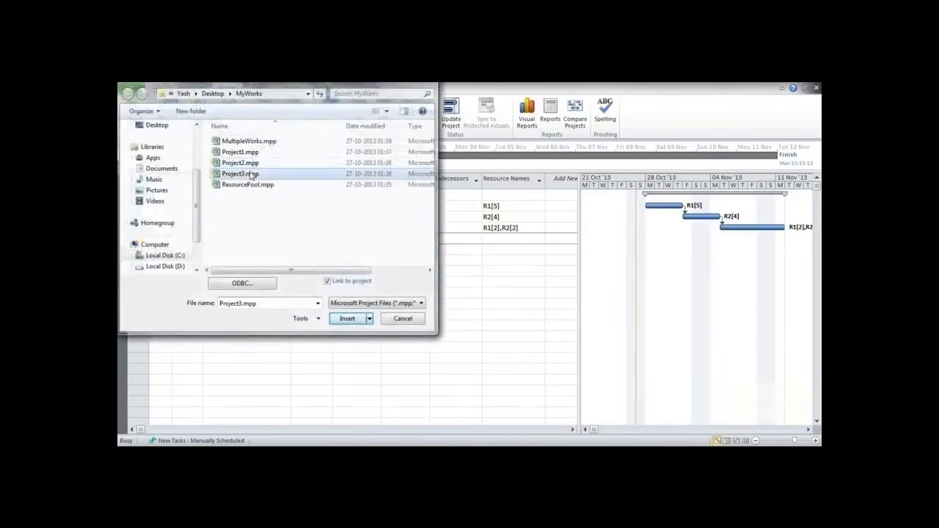
left_click(252, 173, "ctrl")
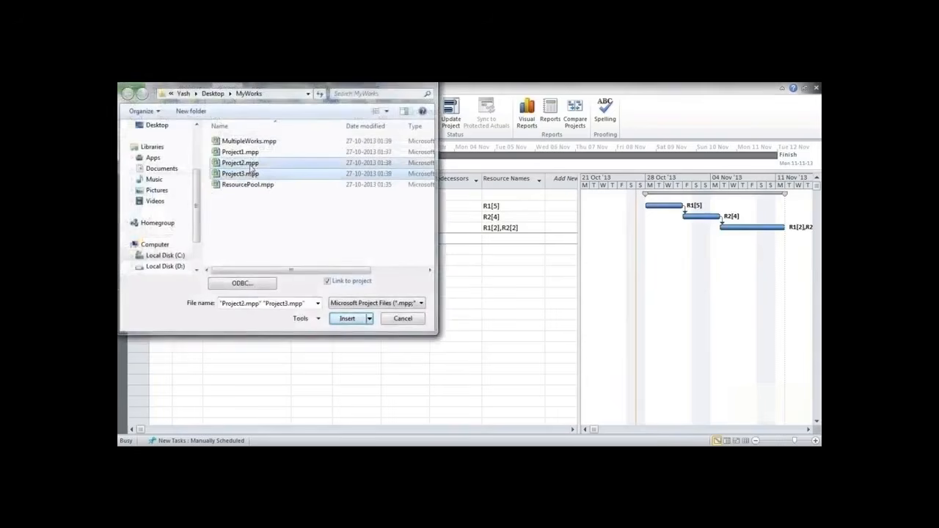
left_click(347, 319)
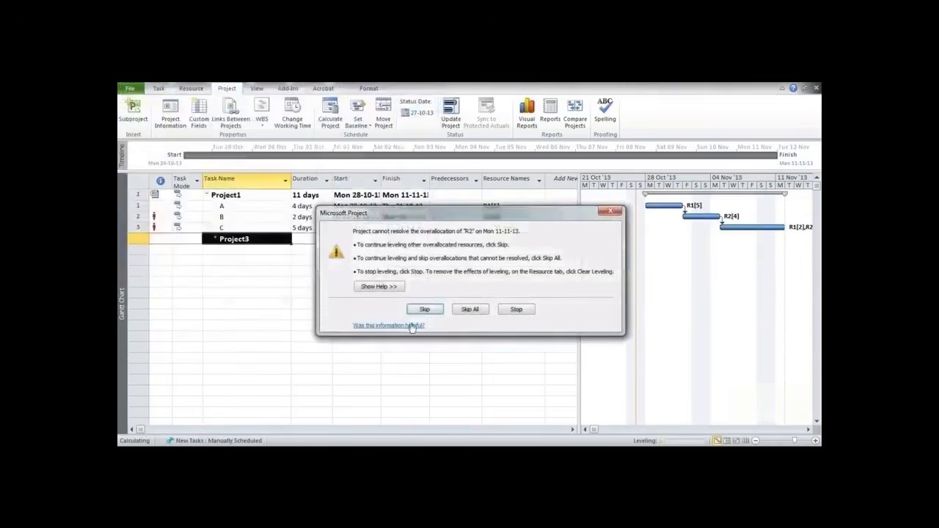
left_click(609, 212)
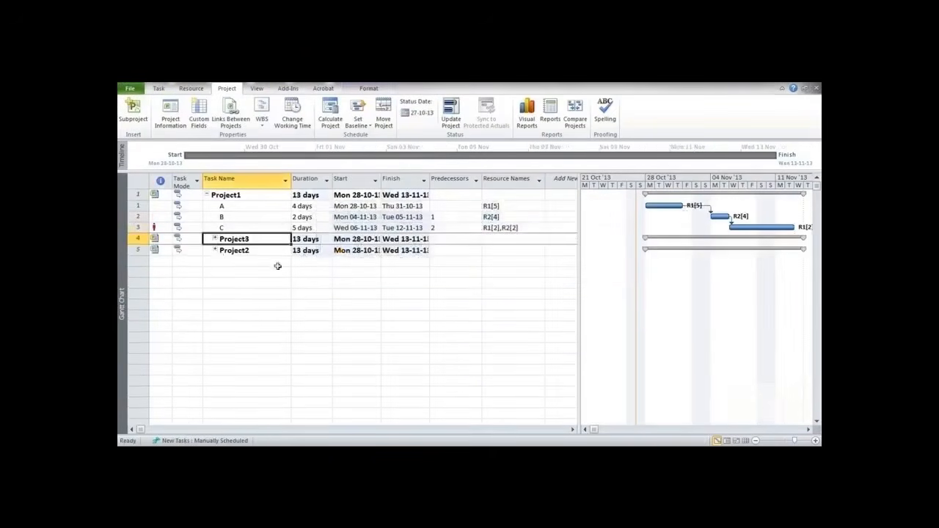
Expand the Project3 and Project2 subprojects and widen the task table to show the Add New Column heading.
left_click(215, 239)
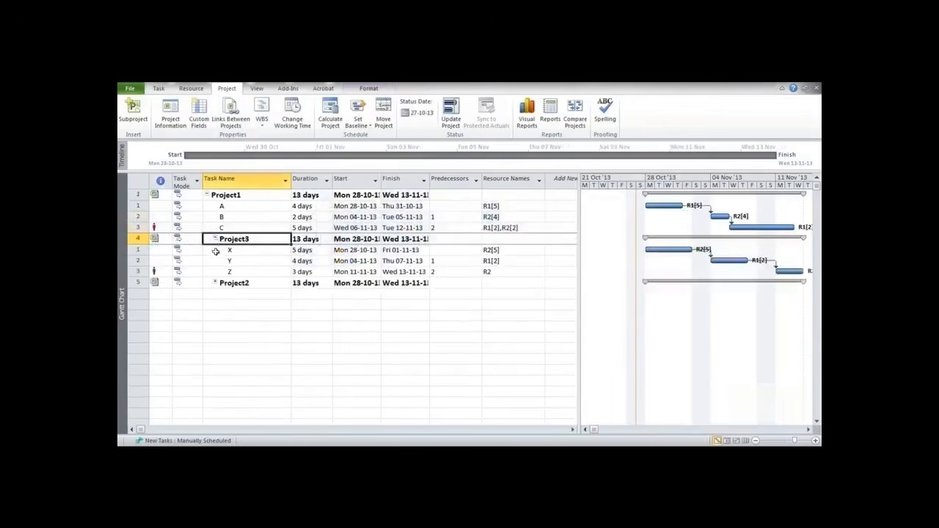
left_click(215, 283)
left_click_drag(579, 323, 613, 305)
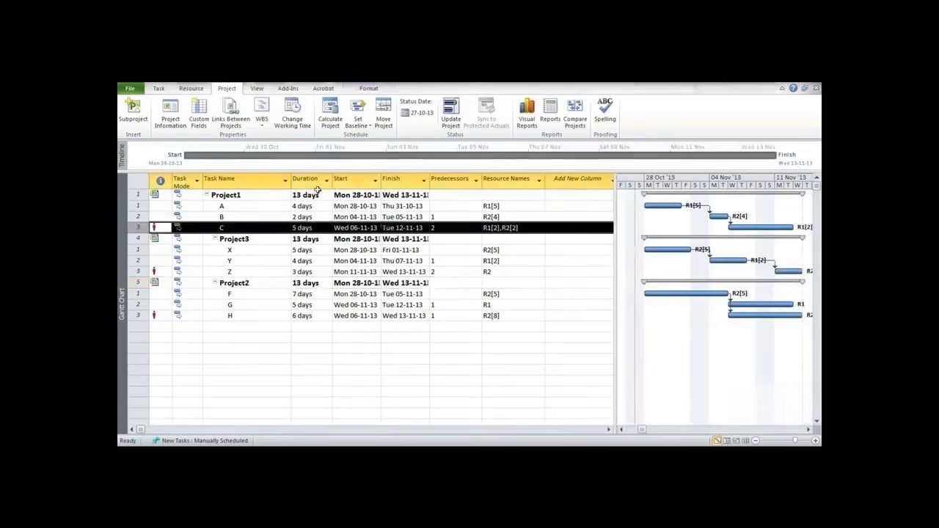
Examine the tasks of Project1 and Project3, including task X's Gantt bar and its Predecessors cell.
left_click_drag(229, 196, 230, 221)
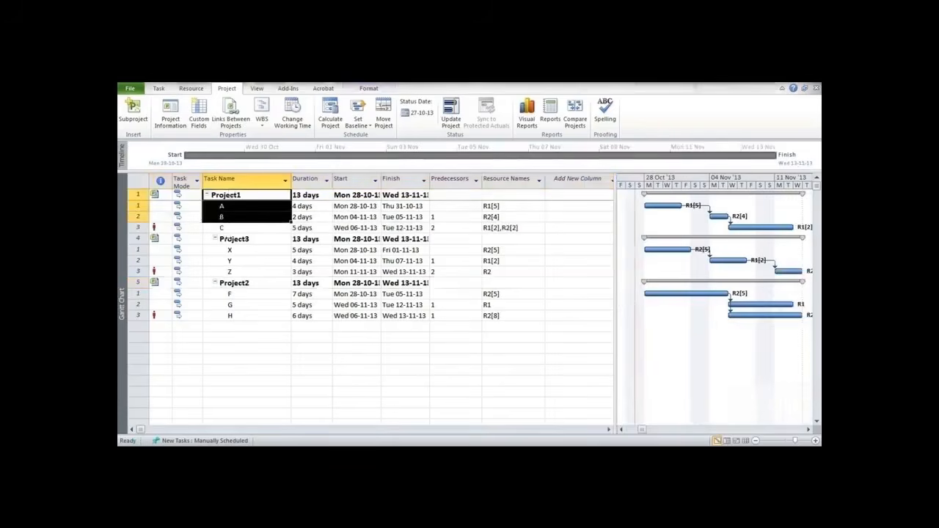
left_click_drag(245, 271, 242, 241)
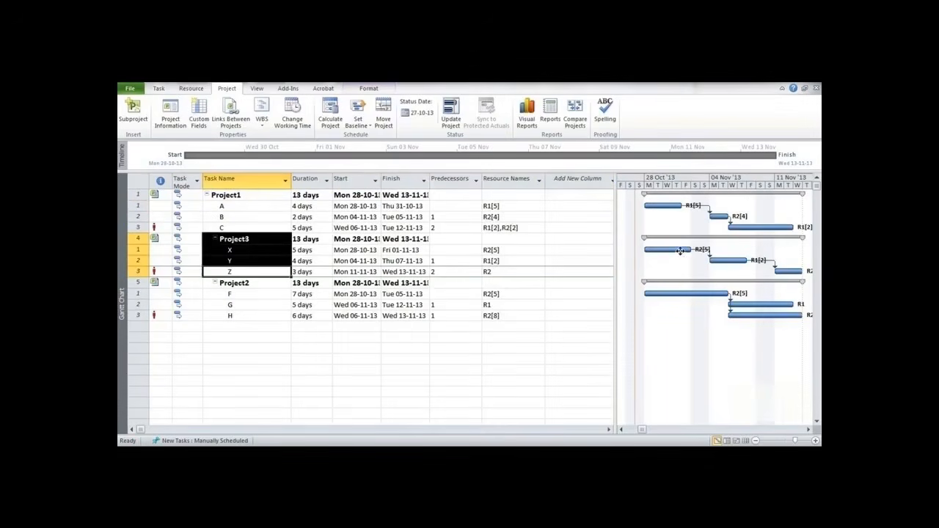
left_click_drag(681, 251, 681, 251)
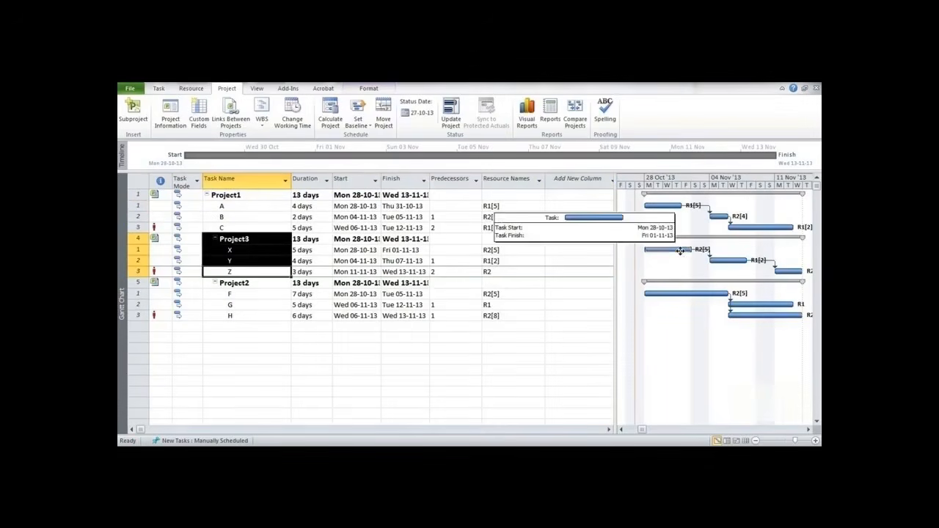
mouse_move(681, 251)
left_mouse_down()
mouse_move(734, 233)
mouse_move(767, 240)
mouse_move(675, 249)
left_mouse_up()
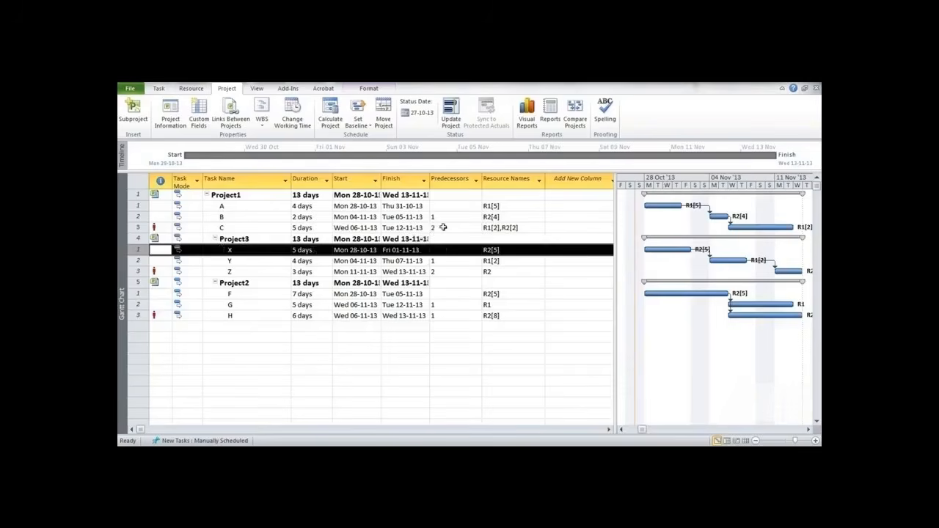
left_click(441, 250)
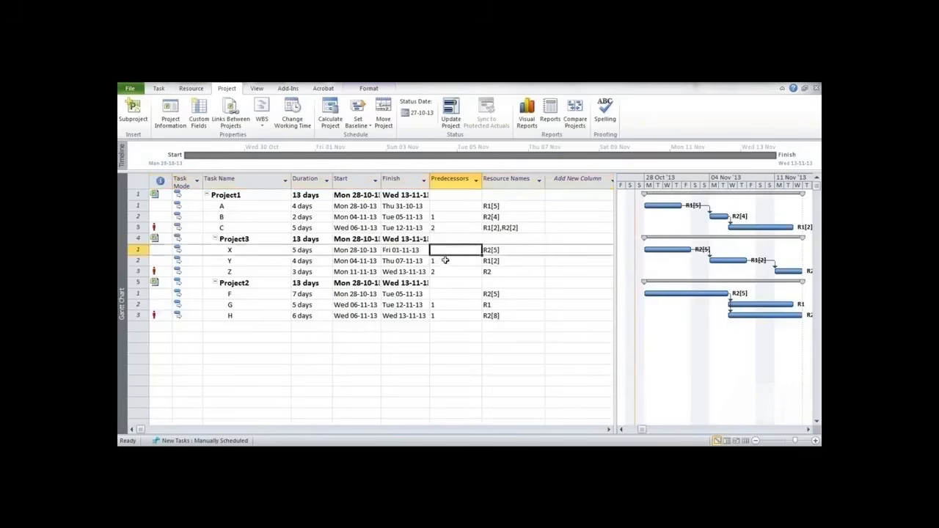
Link task X in Project3 to task 3 of Project1 by entering the full MyWorks\Project1.mpp\3 path as its predecessor, and widen the Gantt chart.
type("C:\\Users\\Yash")
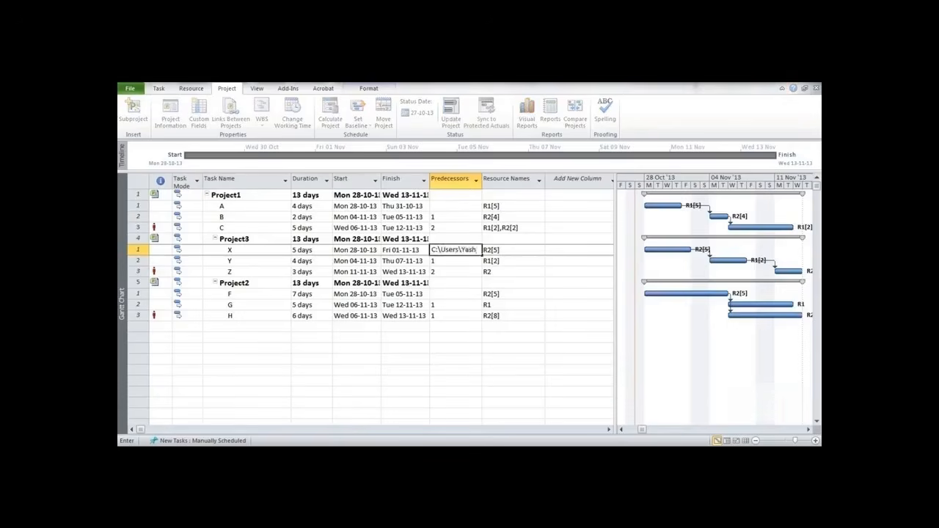
type("Desktop\\MyWorks\\")
type("Project")
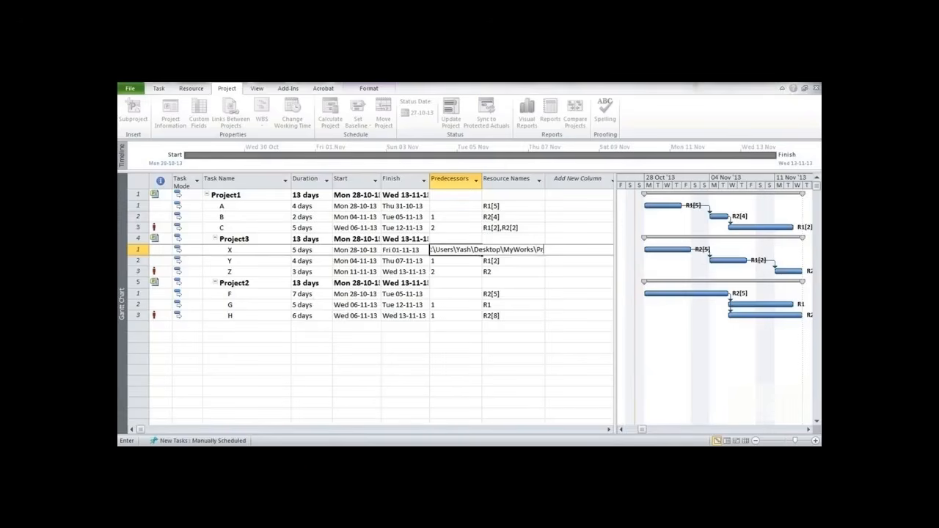
type(".")
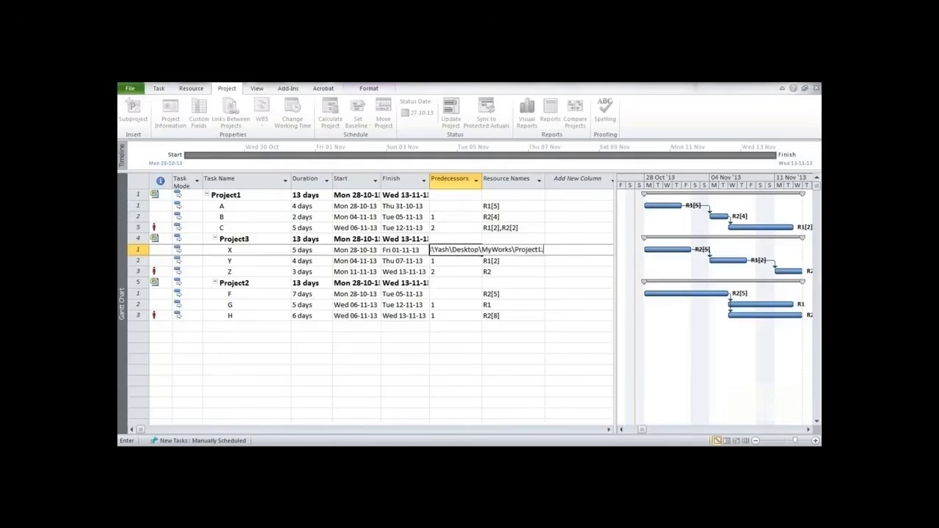
type("mpp\\")
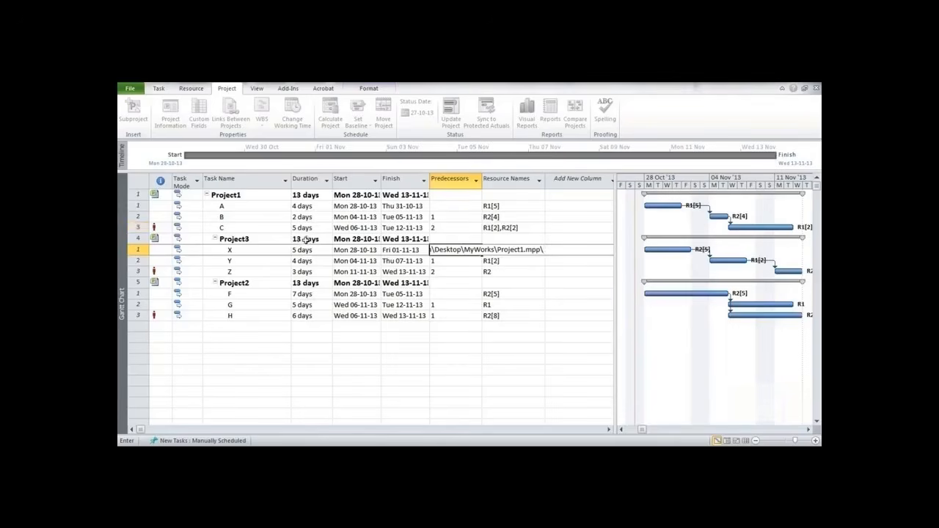
type("3")
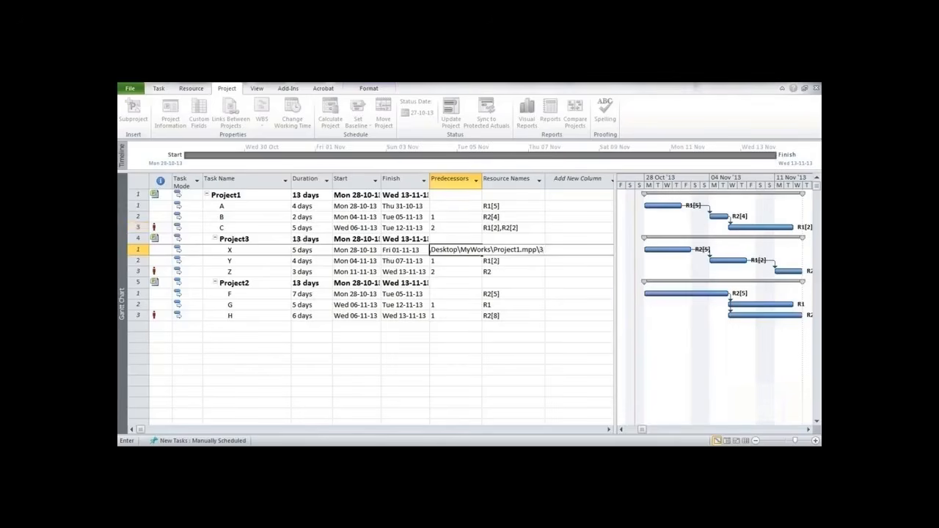
key("Return")
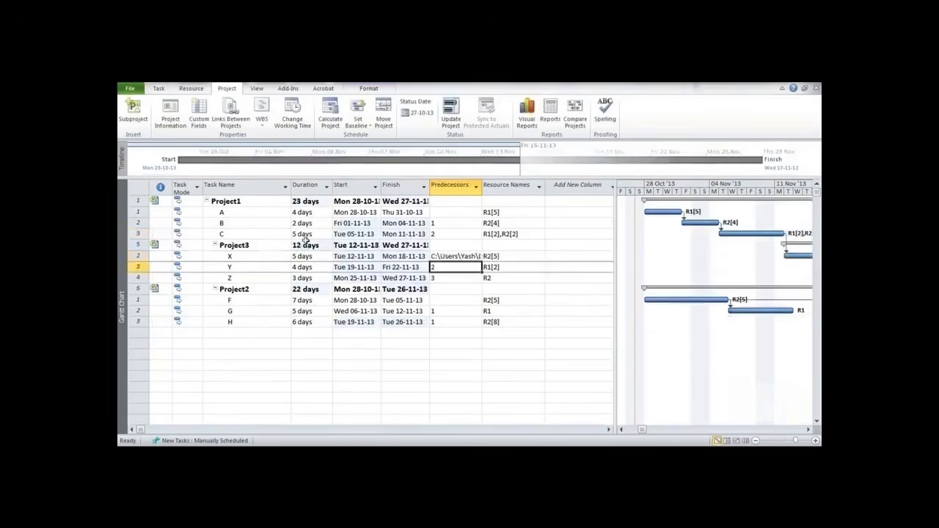
left_click_drag(615, 298, 550, 298)
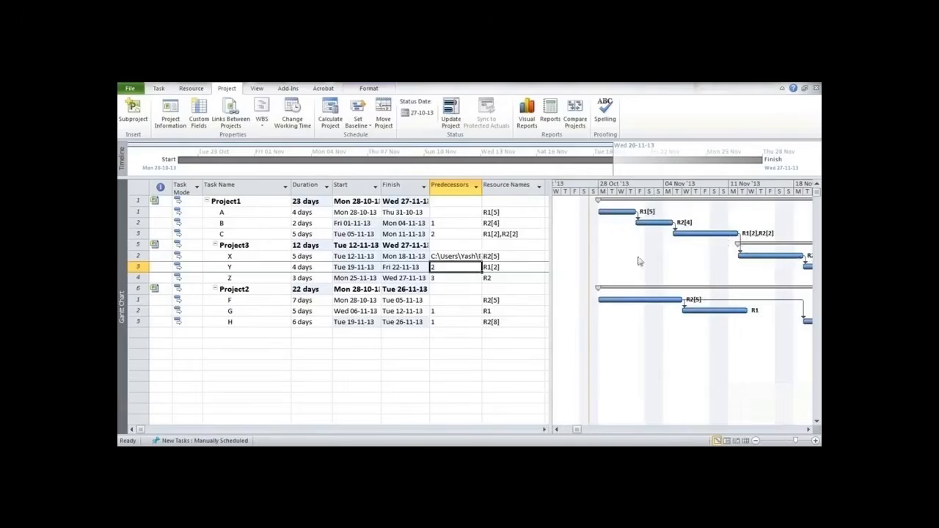
Copy task X's external predecessor path into the Predecessors cell of task F in Project2.
left_click(456, 256)
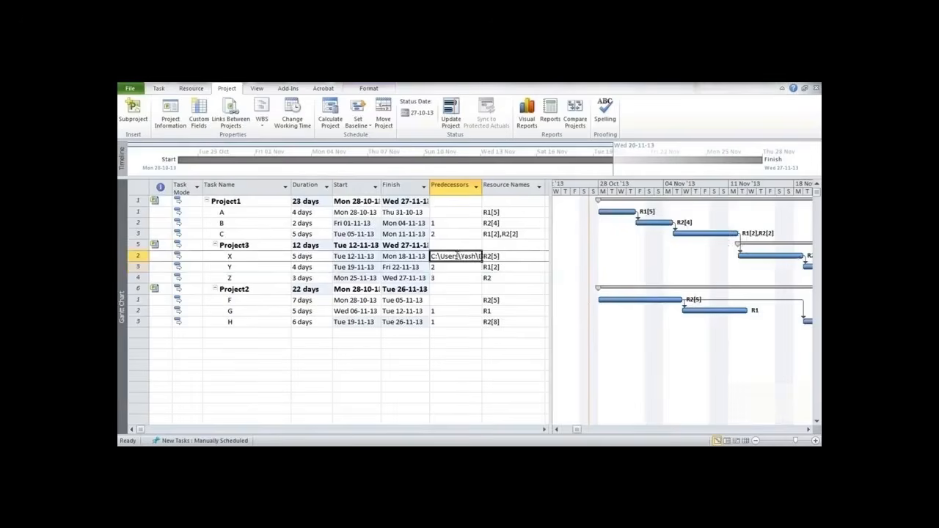
key("F2")
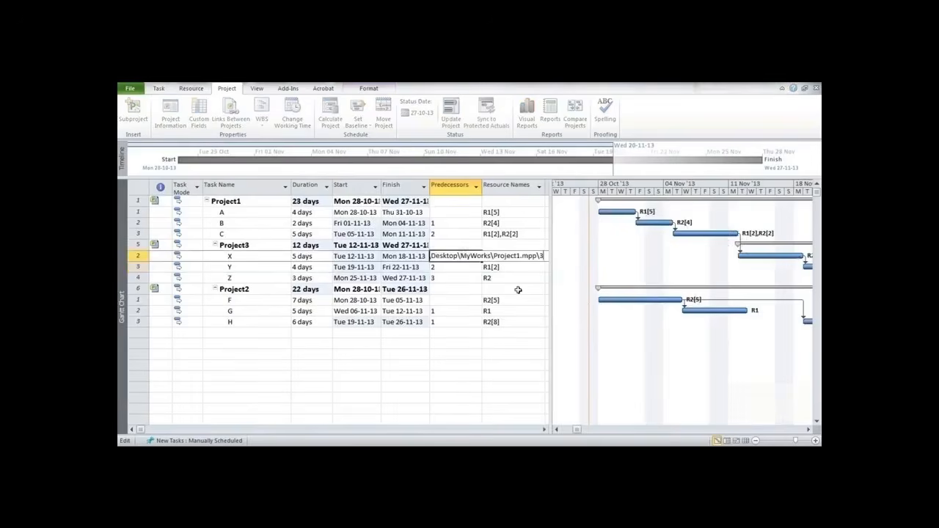
key("shift+Left")
key("shift+Left")
key("shift+Left")
key("shift+Left")
key("shift+Left")
key("shift+Left")
key("shift+Left")
key("shift+Left")
key("shift+Left")
key("shift+Left")
key("shift+Left")
key("shift+Left")
key("shift+Left")
key("shift+Left")
key("shift+Left")
key("shift+Left")
key("shift+Left")
key("shift+Left")
key("shift+Left")
key("shift+Left")
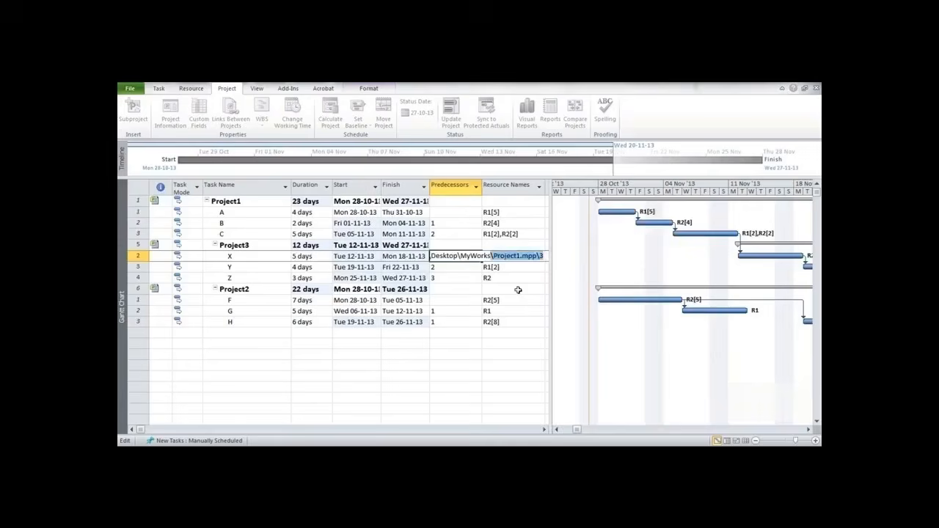
key("Home")
key("shift+Right")
key("shift+Right")
key("shift+Right")
key("shift+Right")
key("shift+Right")
key("shift+Right")
key("shift+Right")
key("shift+Right")
key("shift+Right")
key("shift+Right")
key("shift+Right")
key("shift+Right")
key("shift+Right")
key("shift+Right")
key("shift+Right")
key("shift+Right")
key("shift+Right")
key("shift+Right")
key("shift+Right")
key("shift+Right")
key("shift+Right")
key("shift+Right")
key("shift+Right")
key("shift+Right")
key("shift+Right")
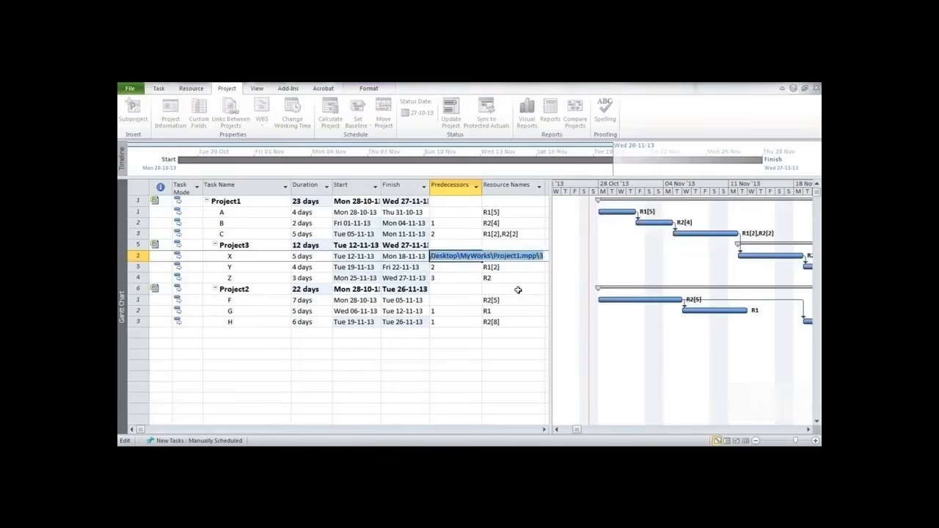
left_click(468, 300)
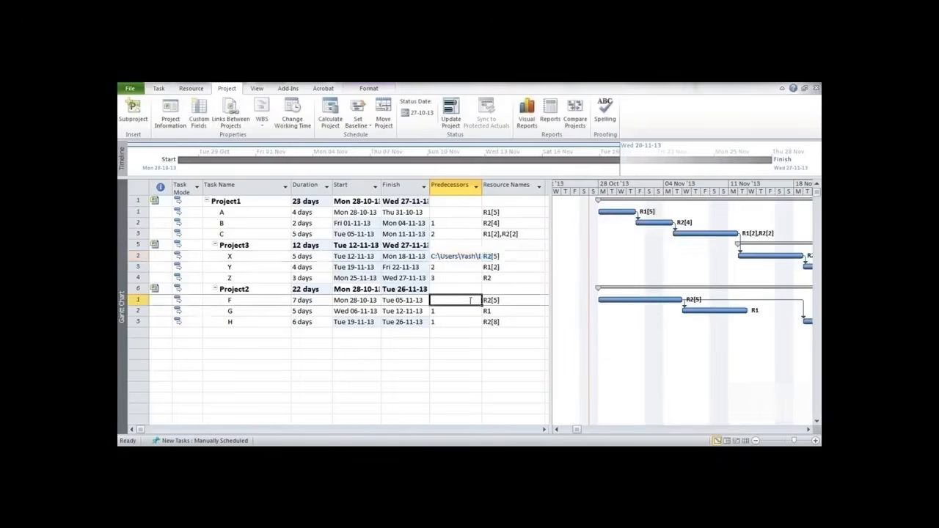
key("ctrl+v")
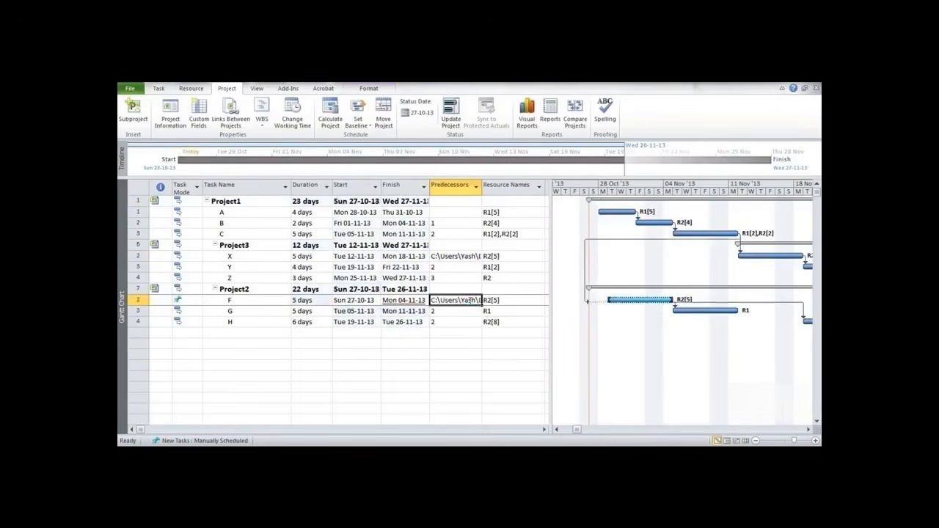
Try to change task F's predecessor path to Project2.mpp\3, and cancel the edit.
key("F2")
key("Left")
key("Left")
key("Left")
key("Left")
key("Left")
key("Left")
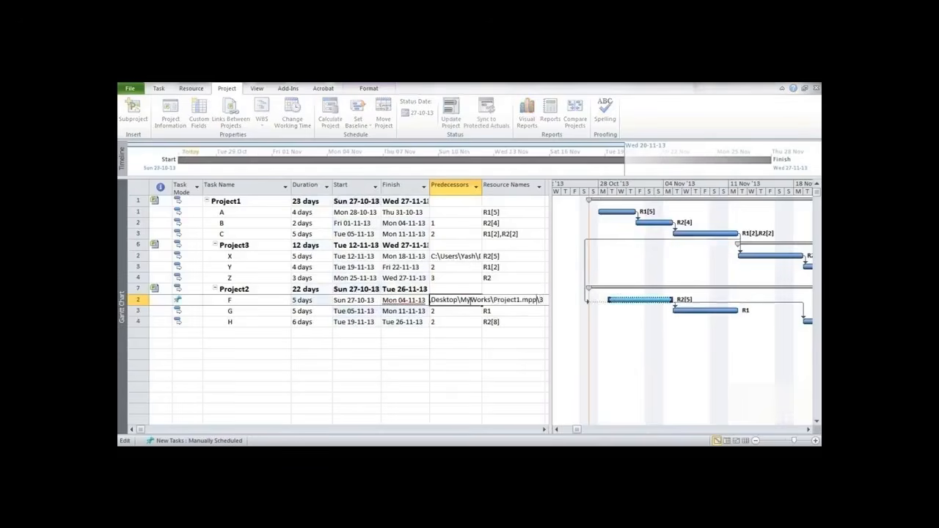
key("BackSpace")
type("2")
key("Right")
key("Right")
key("Right")
key("Right")
key("Right")
key("Return")
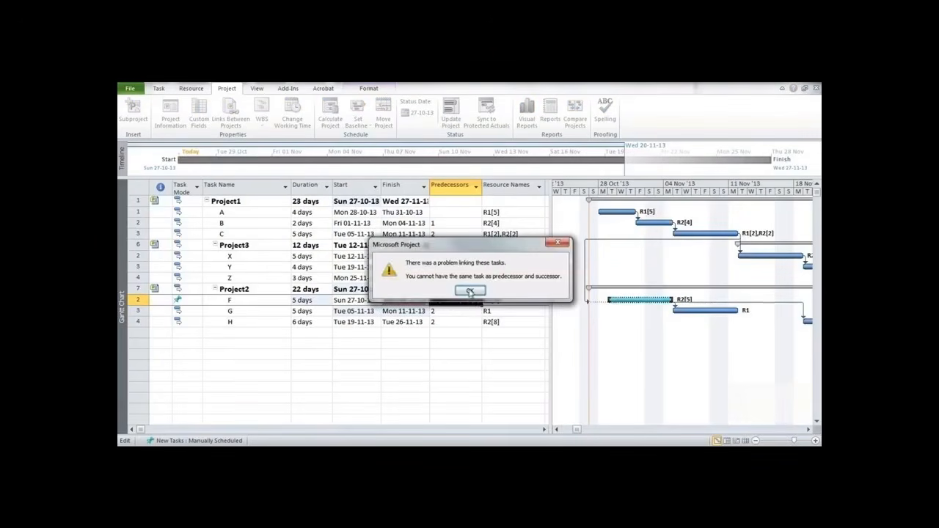
left_click(470, 290)
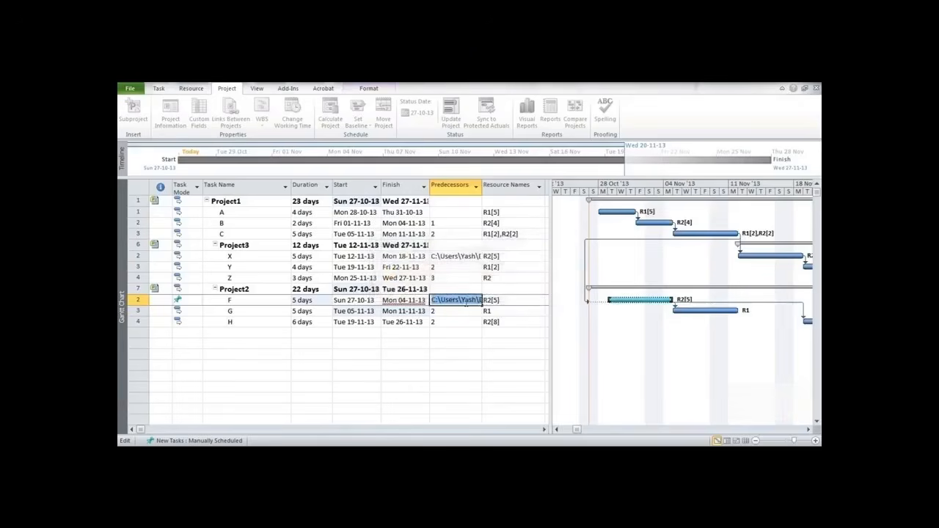
key("Escape")
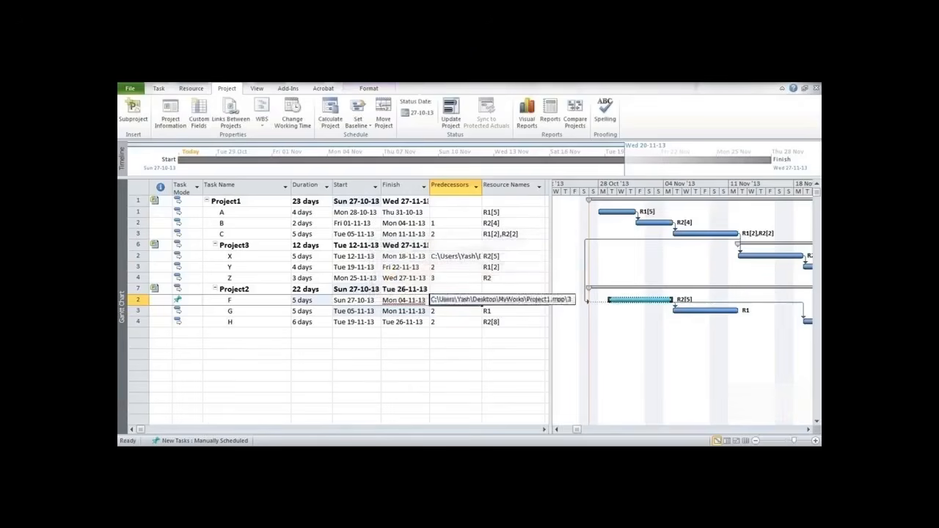
Set all tasks in the master project to Auto Schedule and widen the task table slightly.
left_click(138, 186)
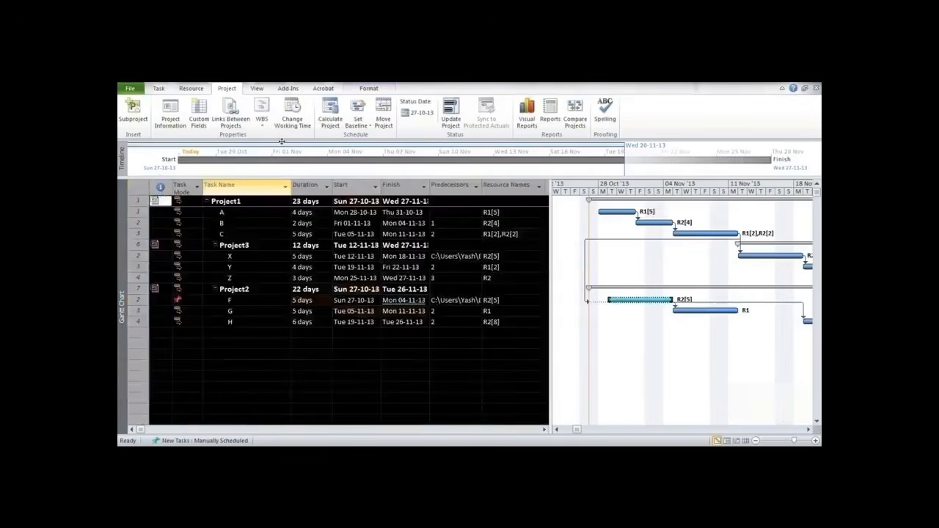
left_click(171, 93)
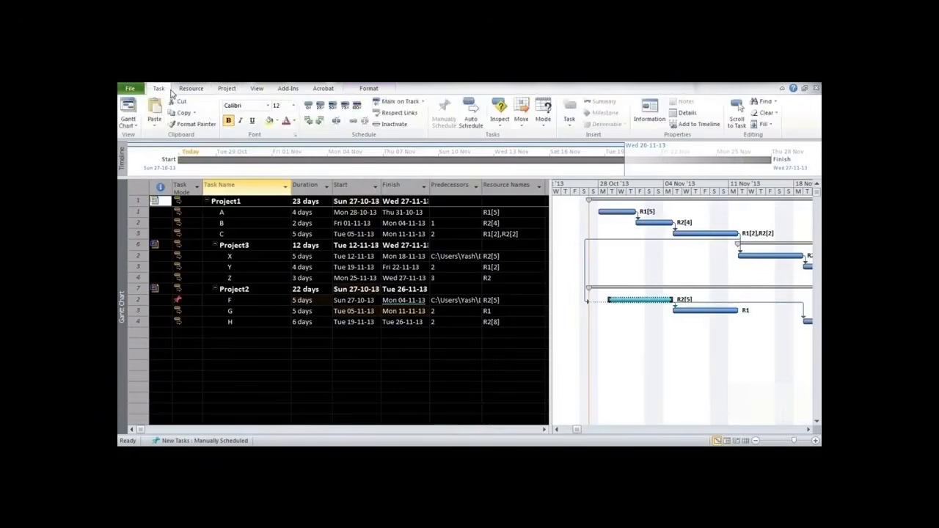
left_click(473, 118)
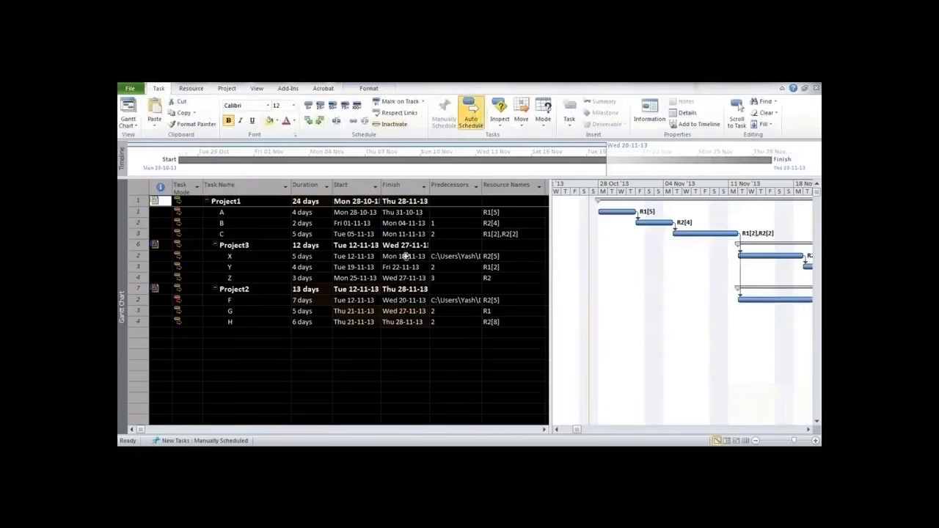
left_click(420, 290)
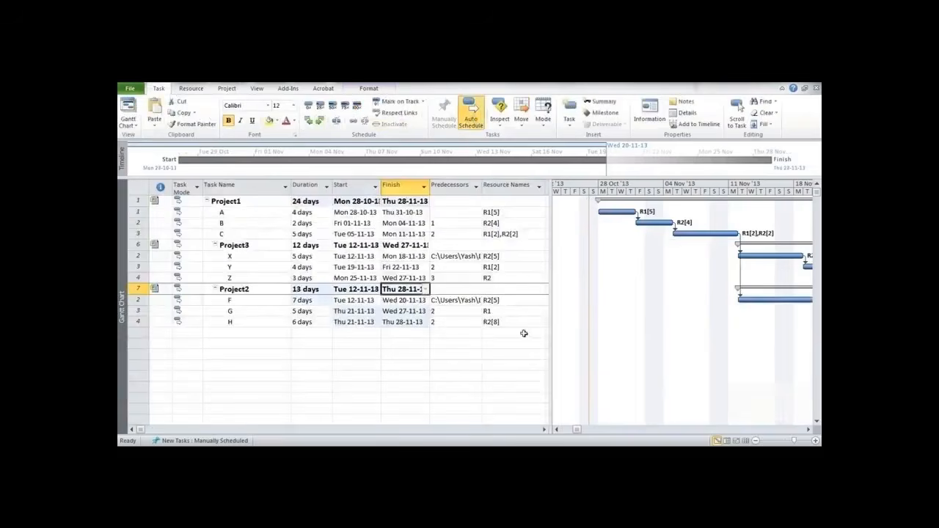
left_click_drag(551, 336, 578, 340)
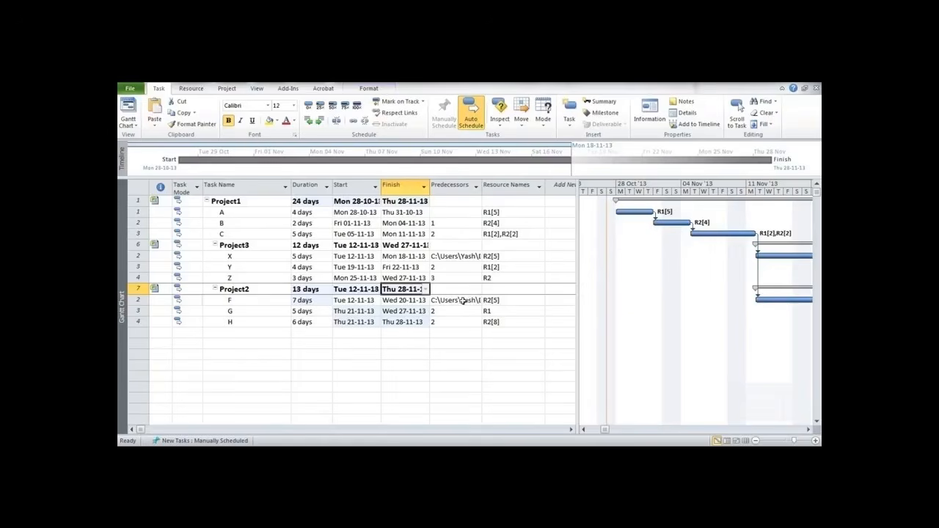
Share resources in MultipleWorks.mpp from ResourcePool.mpp, keeping Sharer takes precedence.
left_click(192, 89)
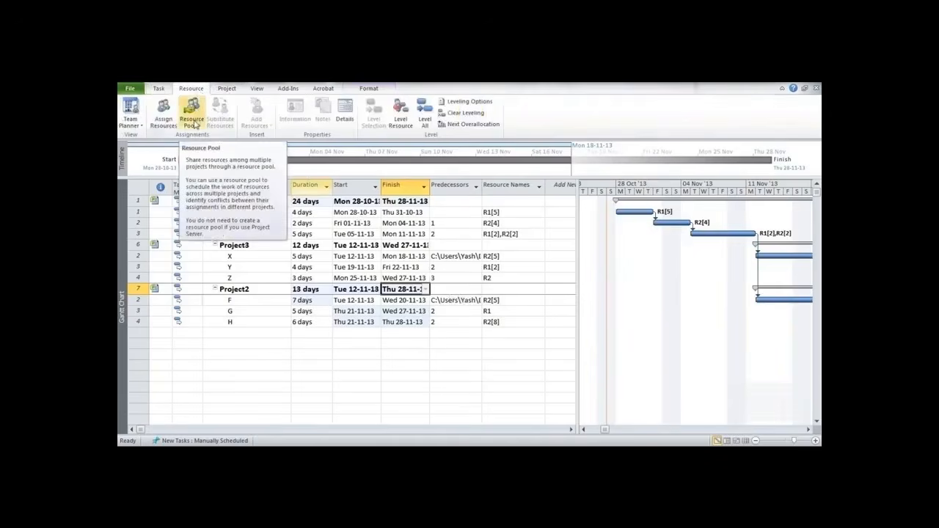
left_click(193, 123)
left_click(206, 138)
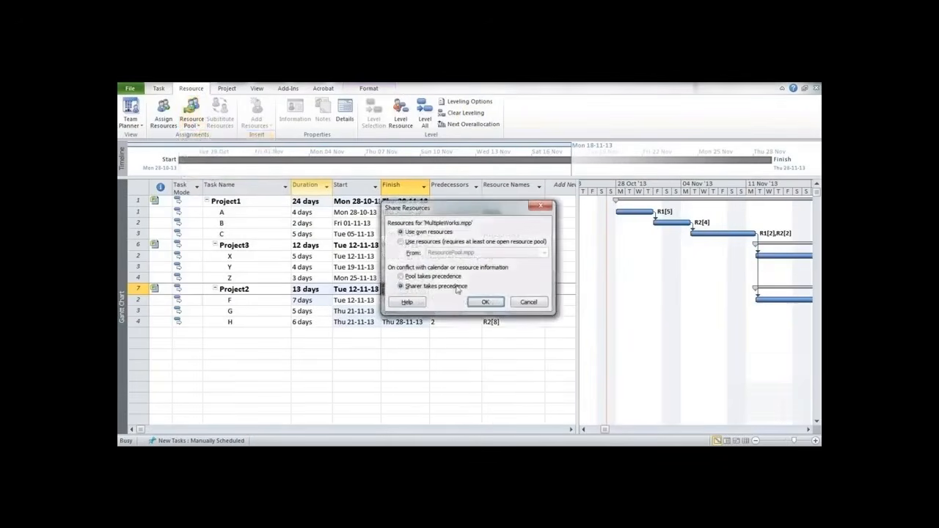
left_click(403, 243)
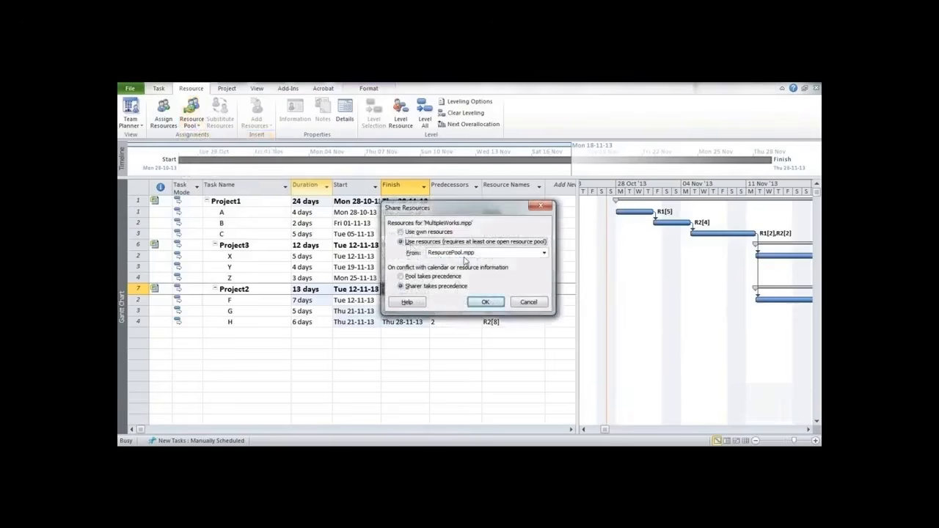
left_click(465, 254)
left_click(467, 266)
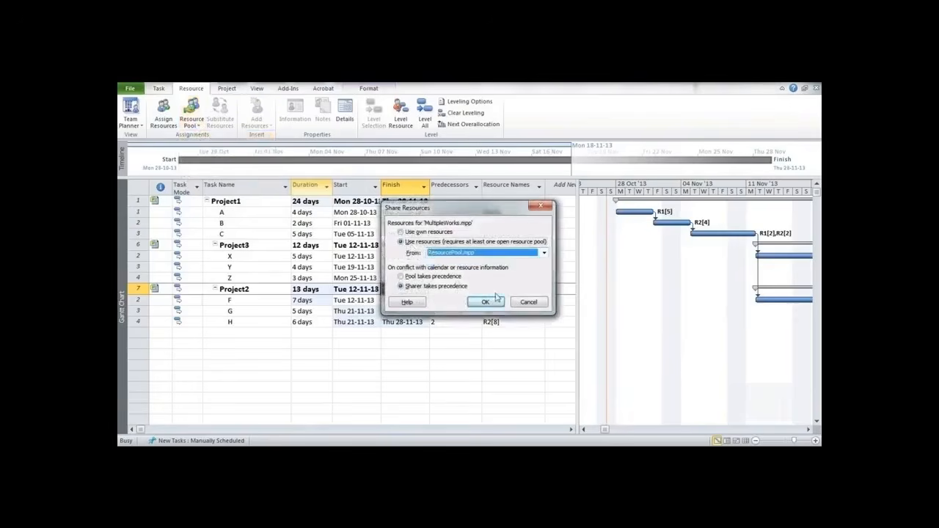
left_click(493, 300)
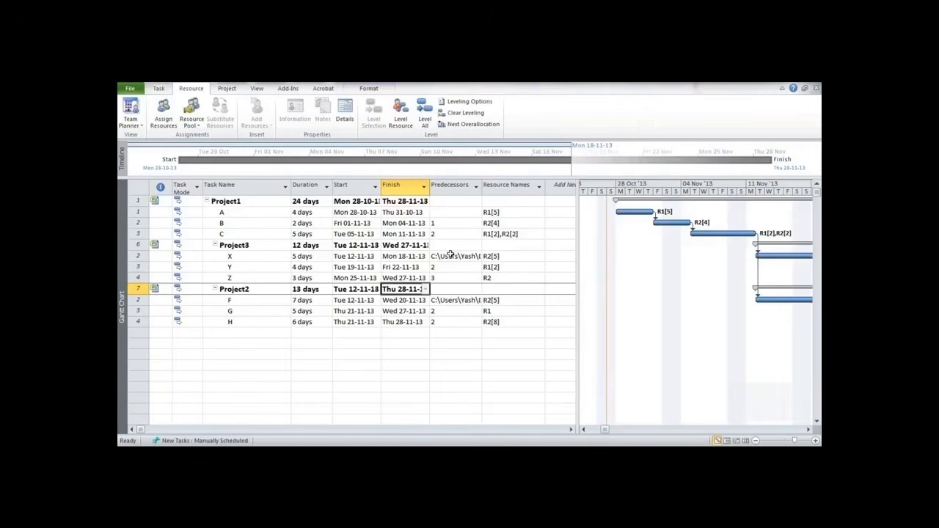
Save the changes to the master project and all of its linked subprojects.
key("ctrl+F4")
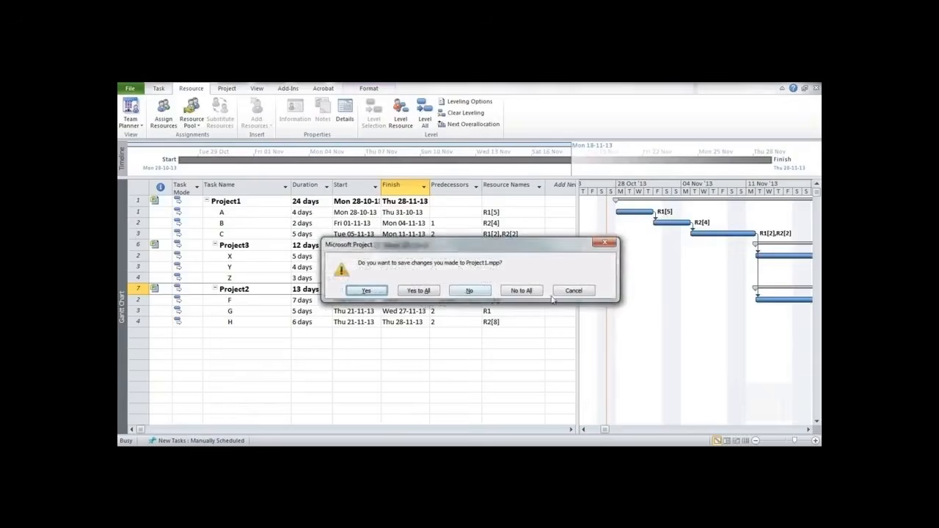
left_click(419, 292)
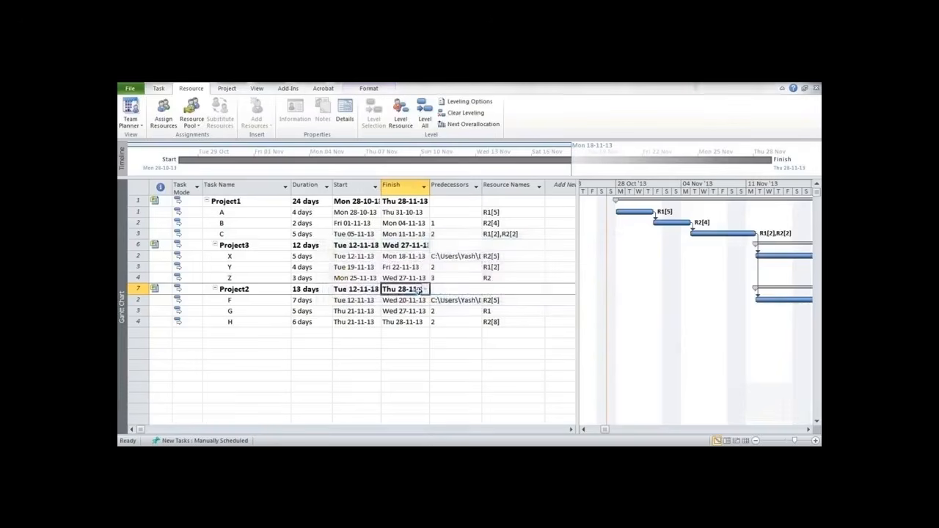